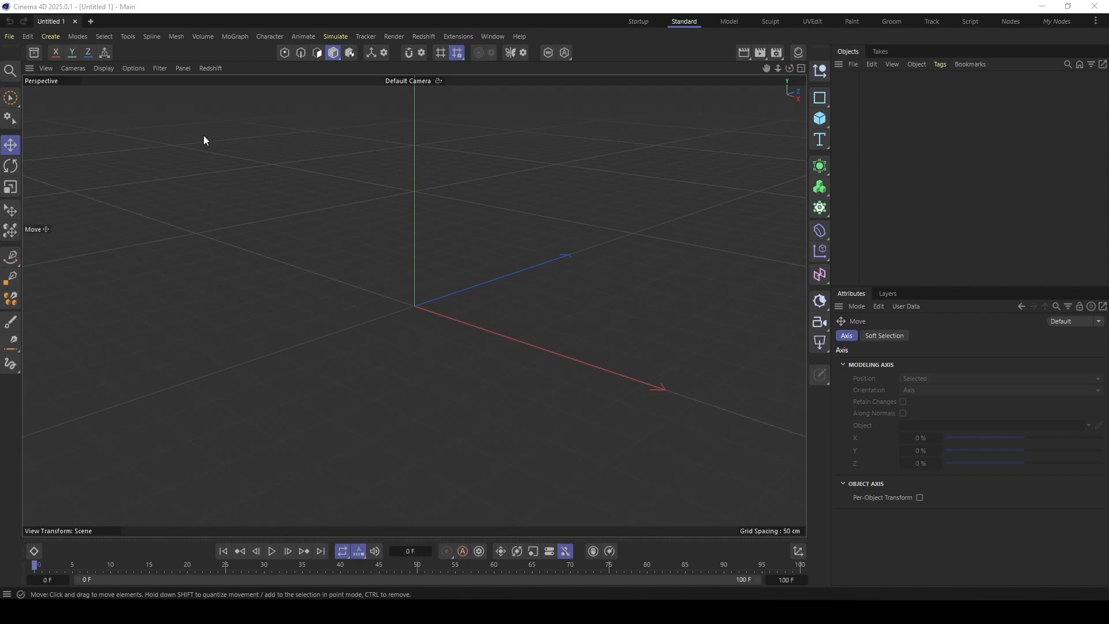
# - Import the Match_Size_V1-32.zip asset archive into the custom C4D_DB database
pyautogui.click(34, 53)
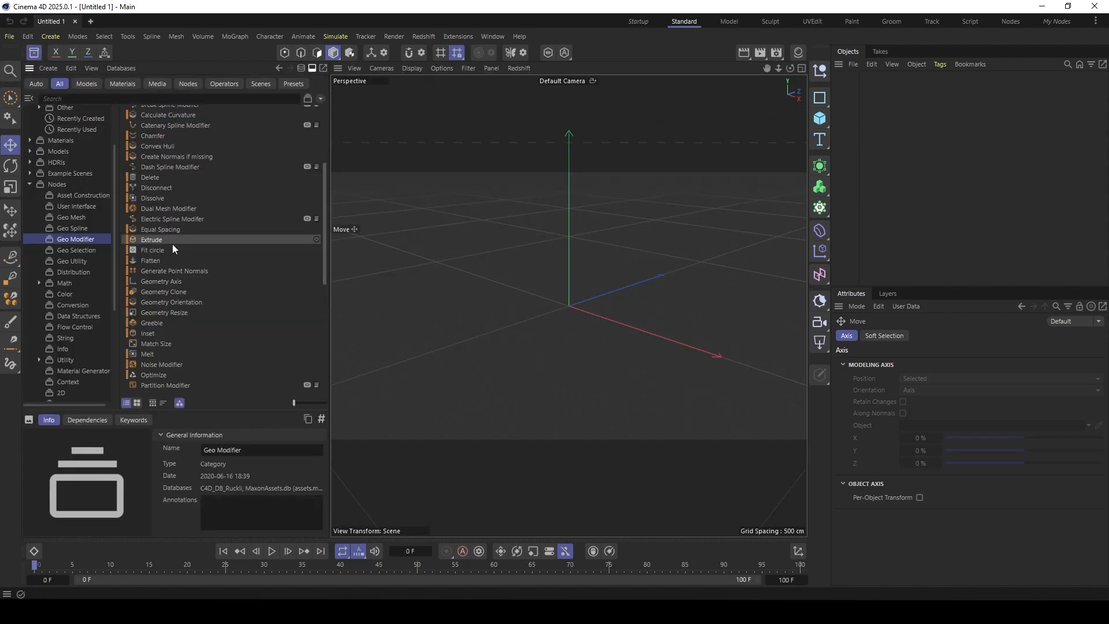
pyautogui.click(50, 69)
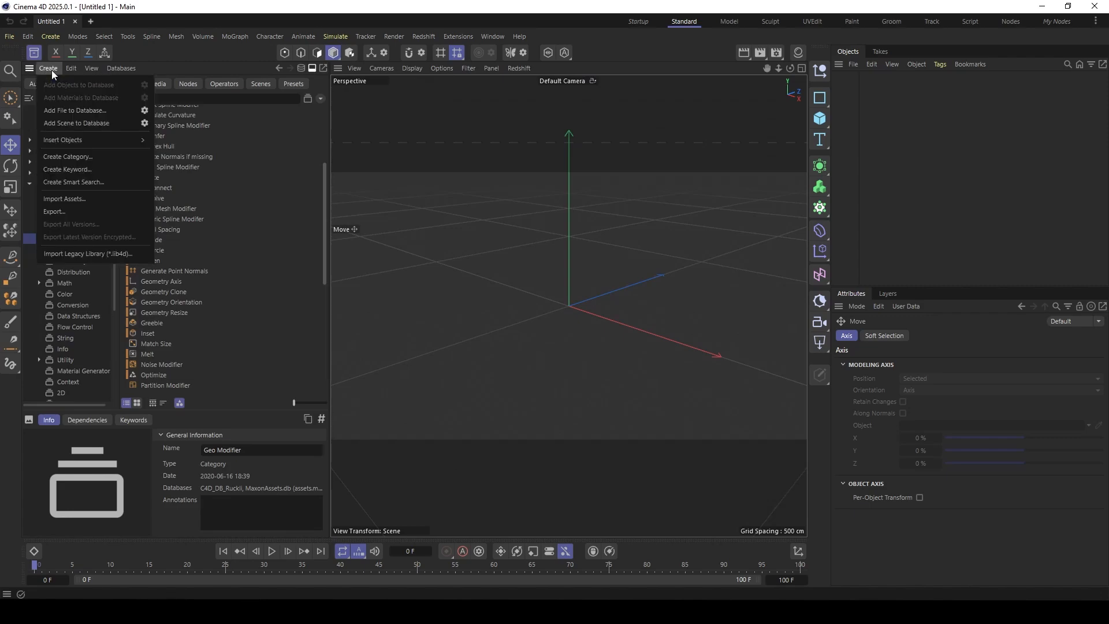
pyautogui.click(79, 198)
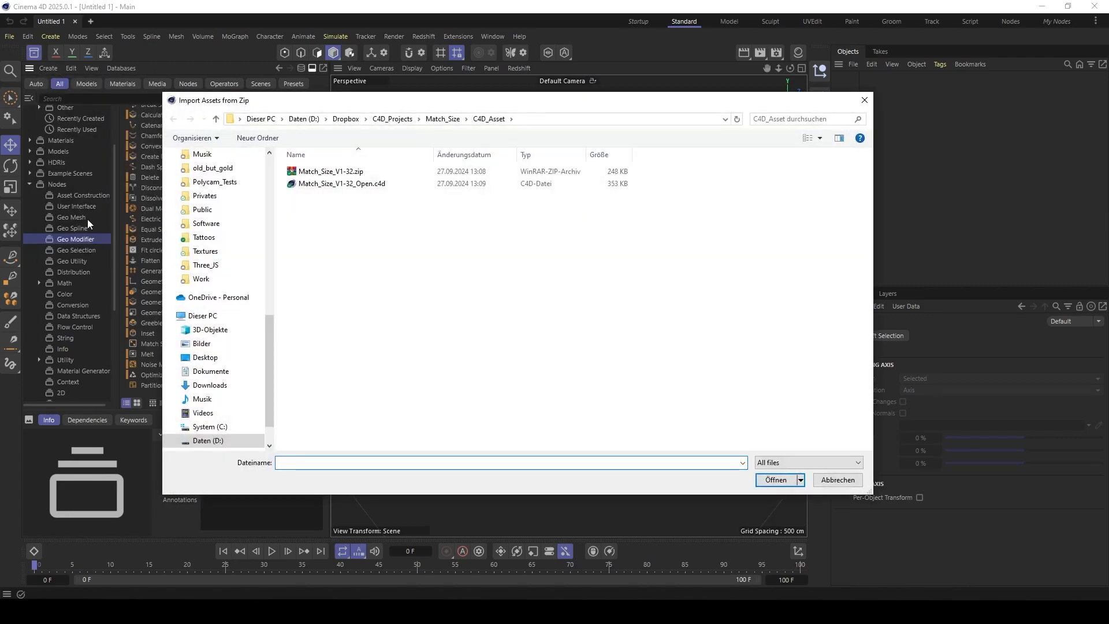
pyautogui.click(315, 172)
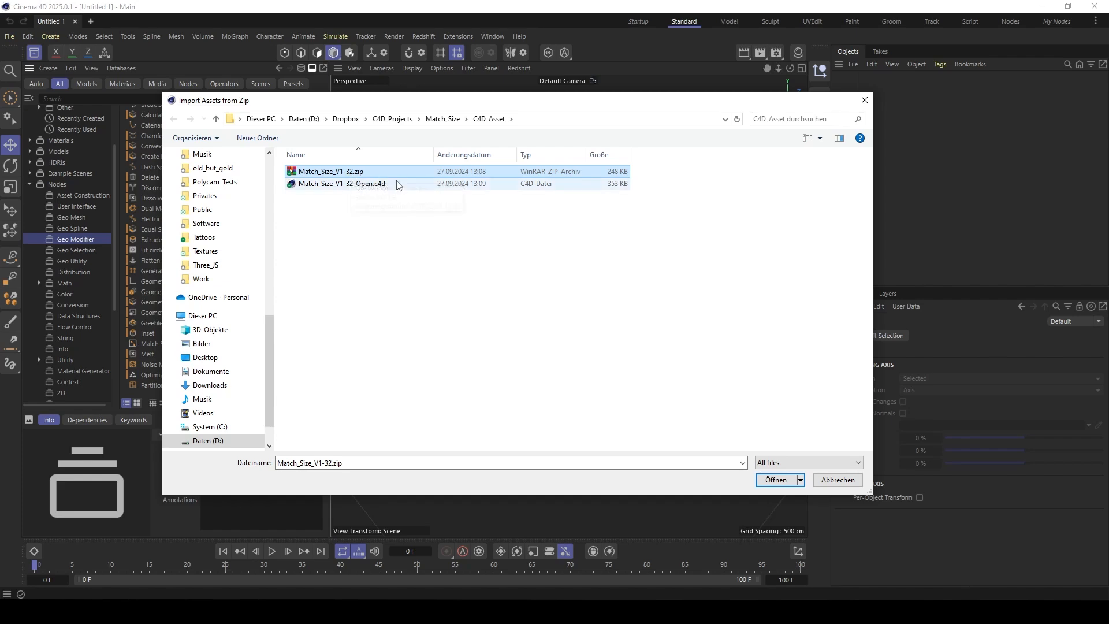
pyautogui.click(775, 480)
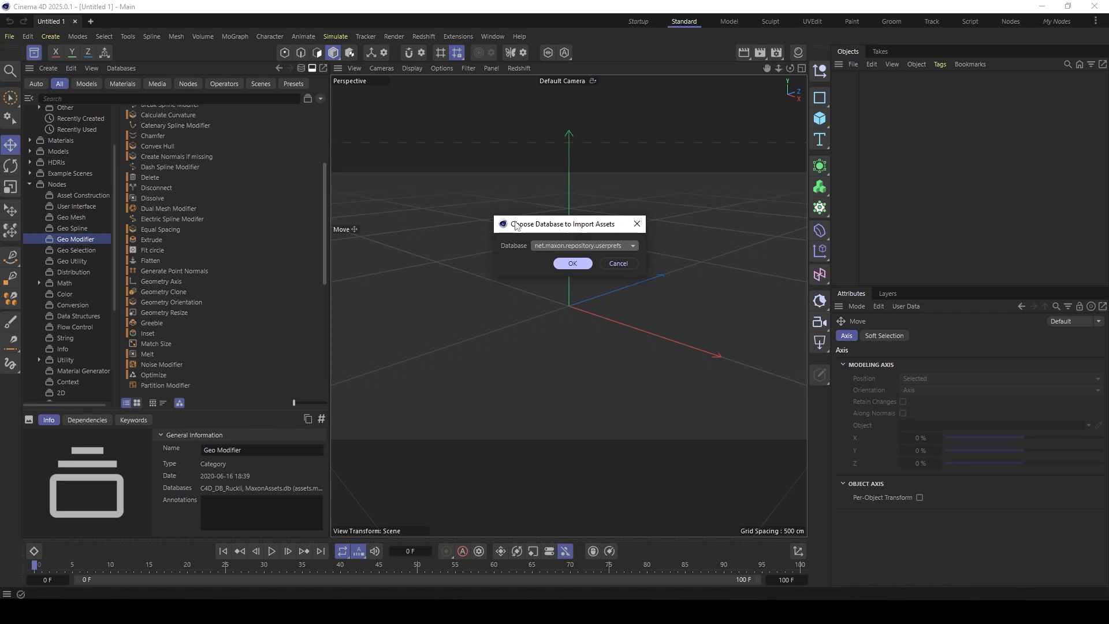
pyautogui.click(548, 246)
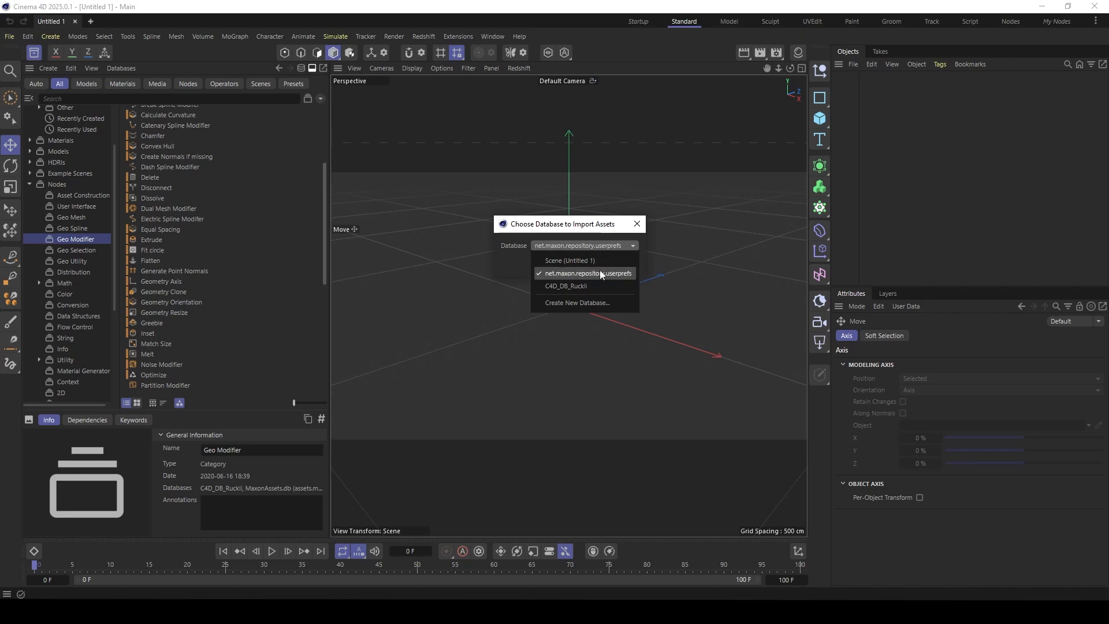
pyautogui.click(569, 285)
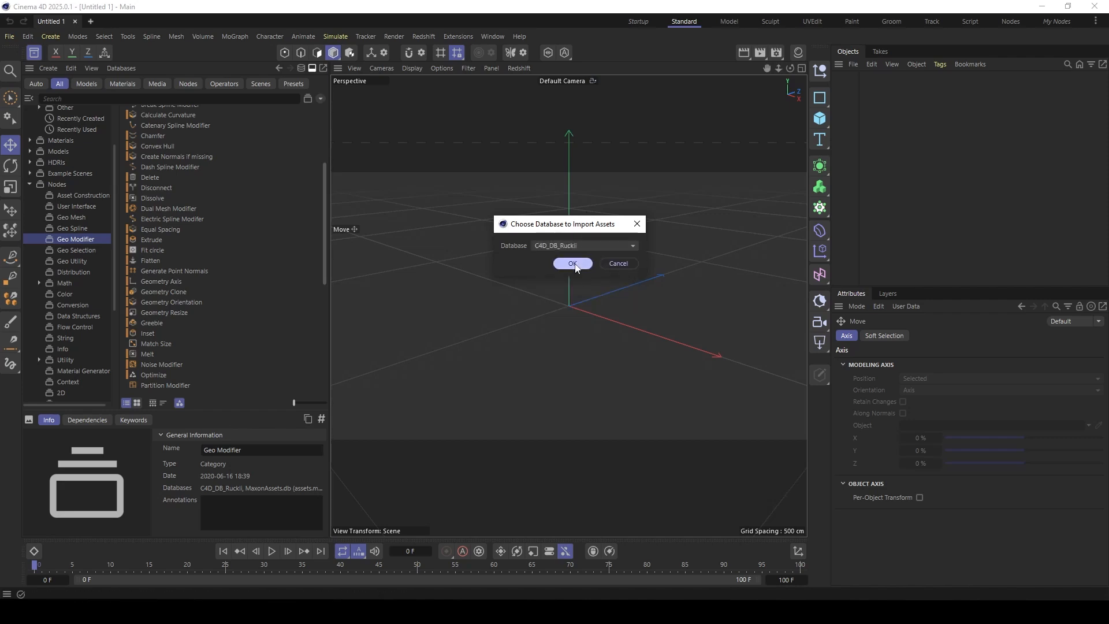
pyautogui.click(573, 264)
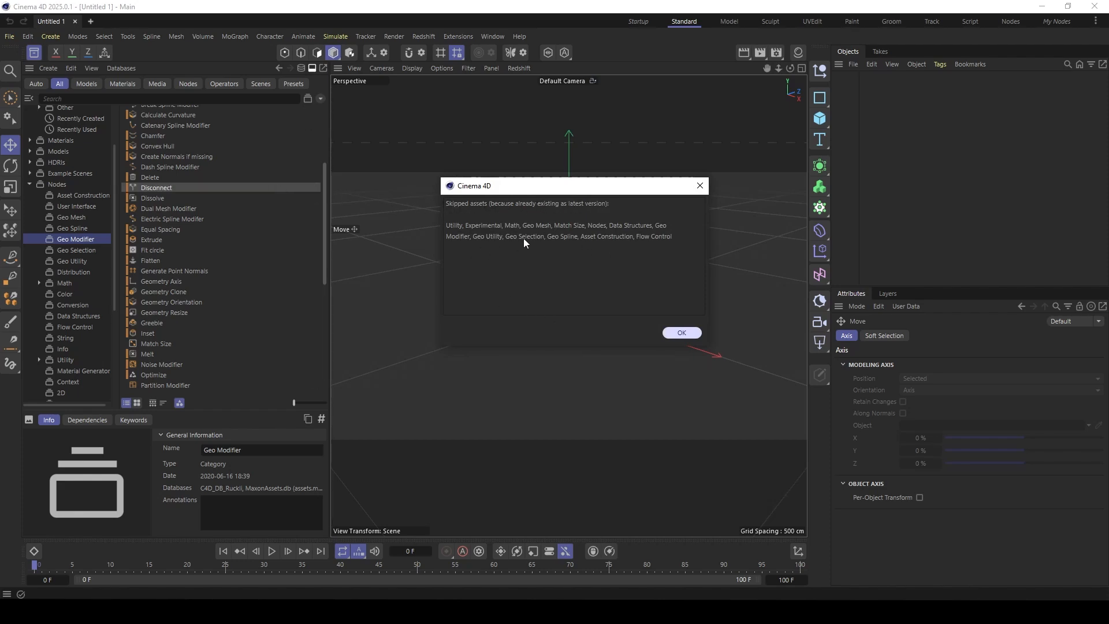
pyautogui.click(700, 185)
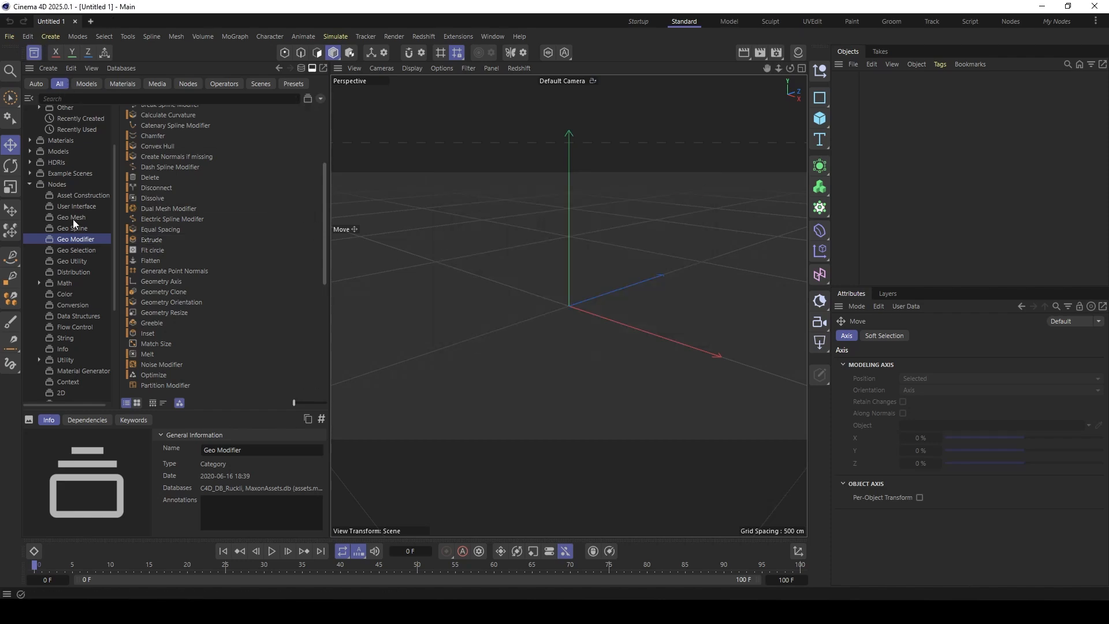
# - Find Match Size among the Geo Modifier node assets and add it to the scene's object list
pyautogui.click(185, 85)
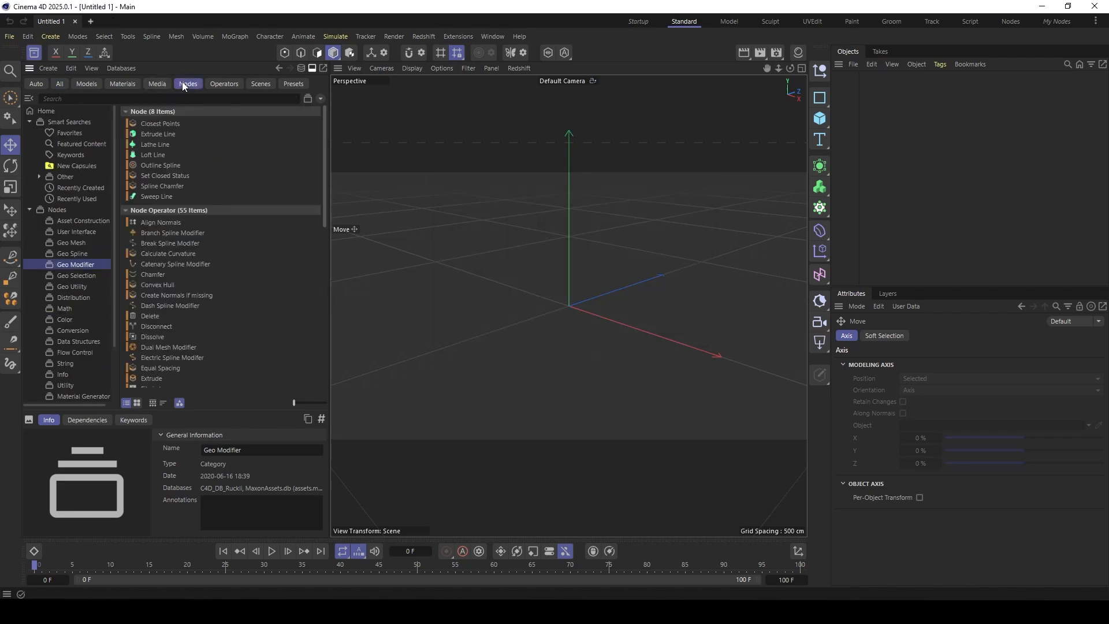
pyautogui.click(56, 209)
pyautogui.click(68, 265)
pyautogui.scroll(-5, 214, 304)
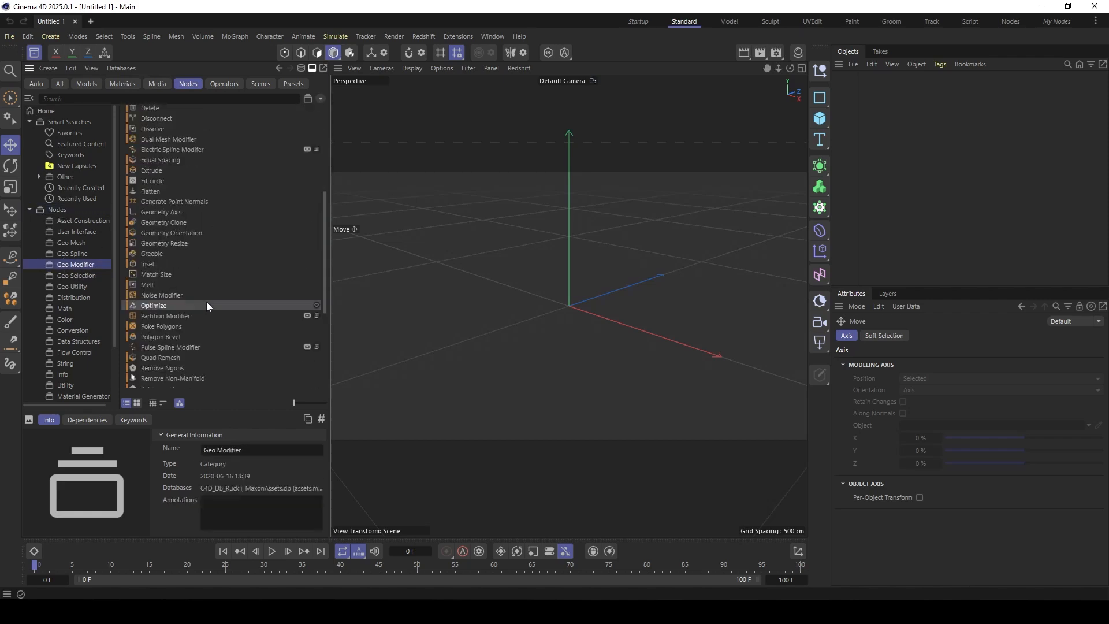
pyautogui.click(162, 275)
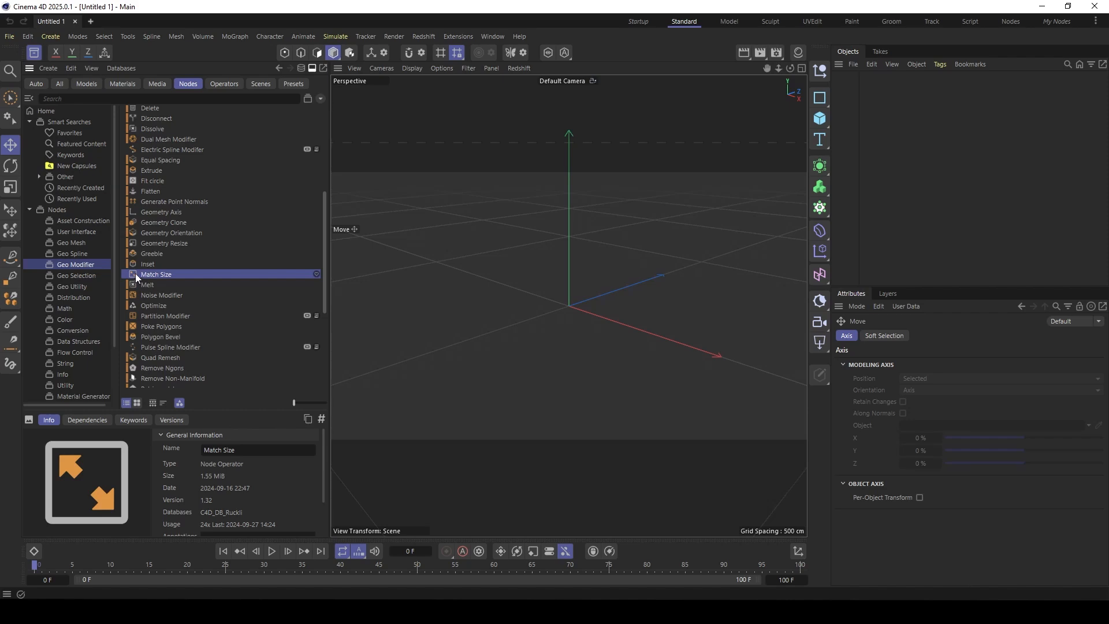
pyautogui.moveTo(132, 276); pyautogui.dragTo(846, 138)
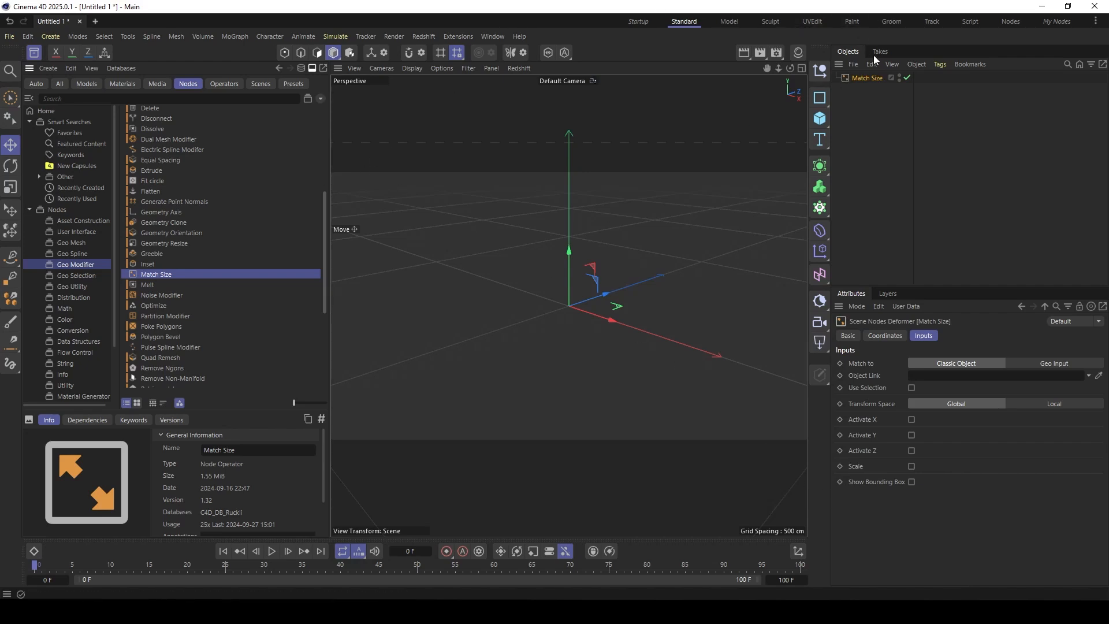
# - Switch to the Nodes layout and place a Match Size node in the middle of the Scene Nodes graph
pyautogui.click(1011, 22)
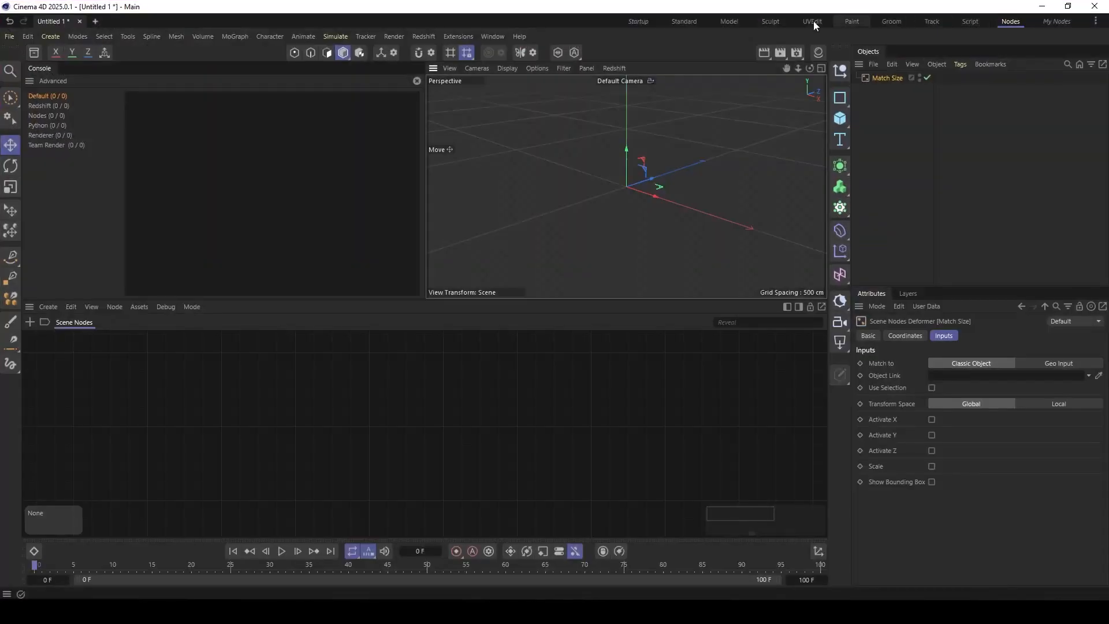
pyautogui.doubleClick(82, 355)
pyautogui.write('ma')
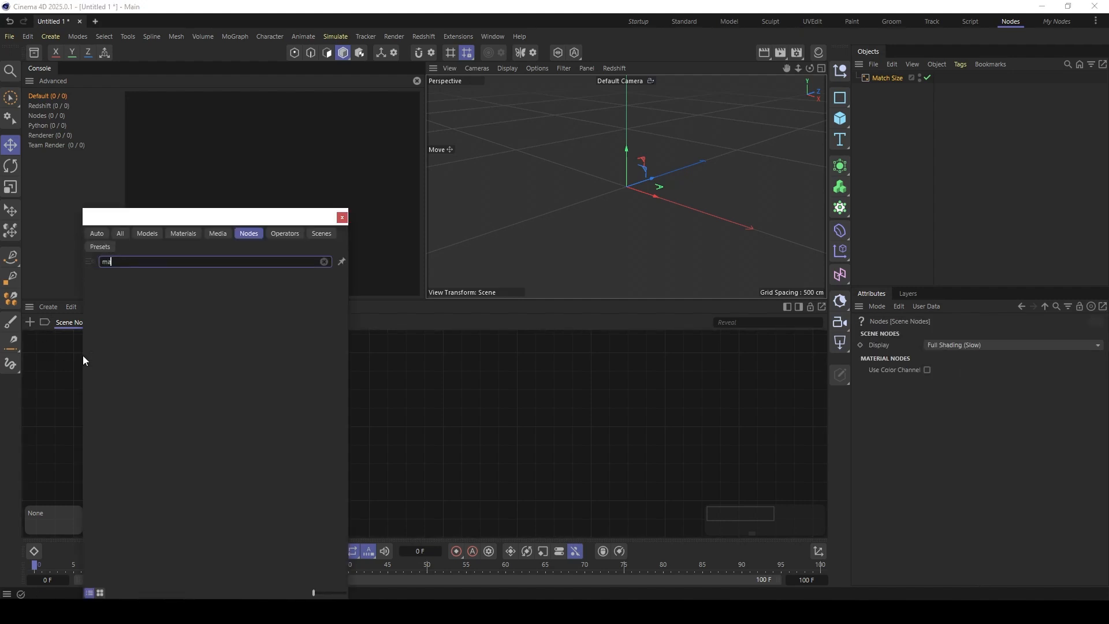
pyautogui.write('tch')
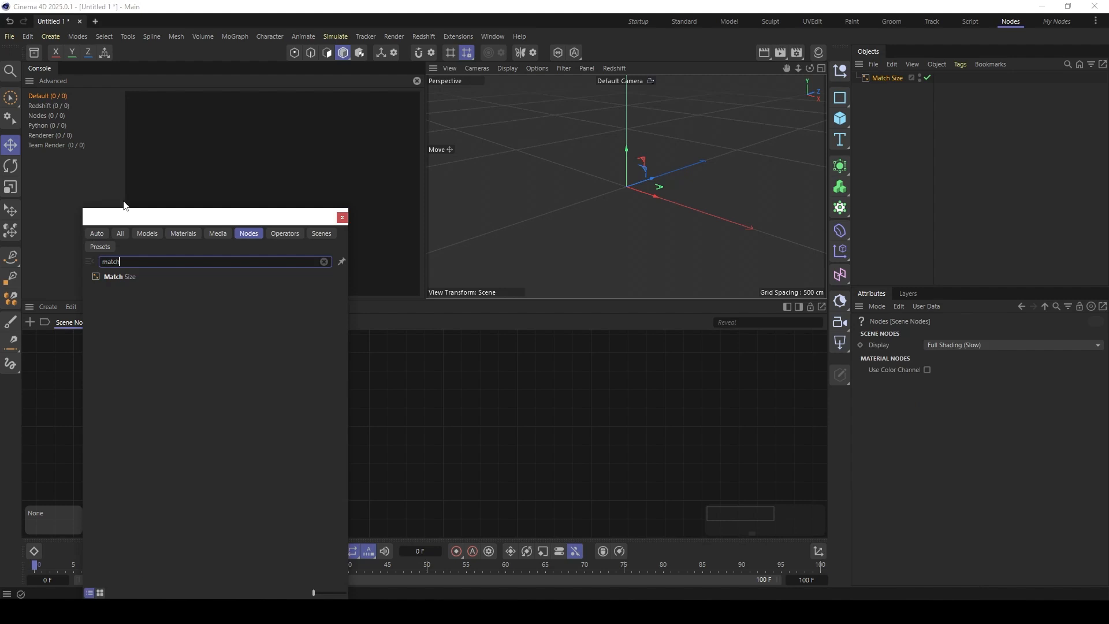
pyautogui.click(123, 276)
pyautogui.moveTo(115, 372); pyautogui.dragTo(498, 398)
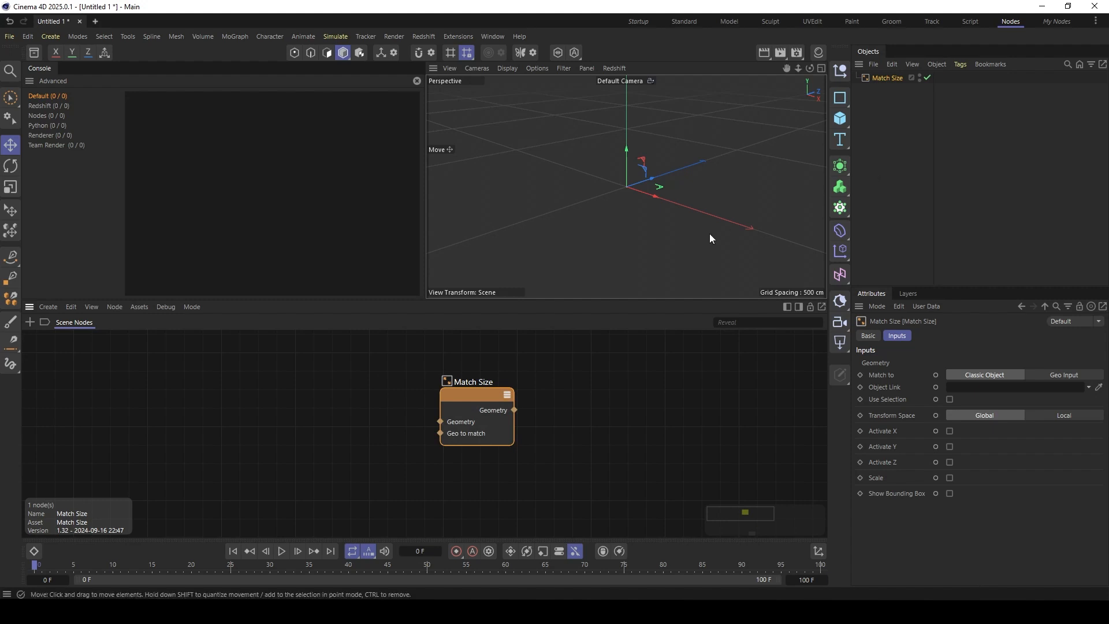
pyautogui.moveTo(469, 403)
pyautogui.mouseDown()
pyautogui.moveTo(449, 373)
pyautogui.moveTo(452, 391)
pyautogui.mouseUp()
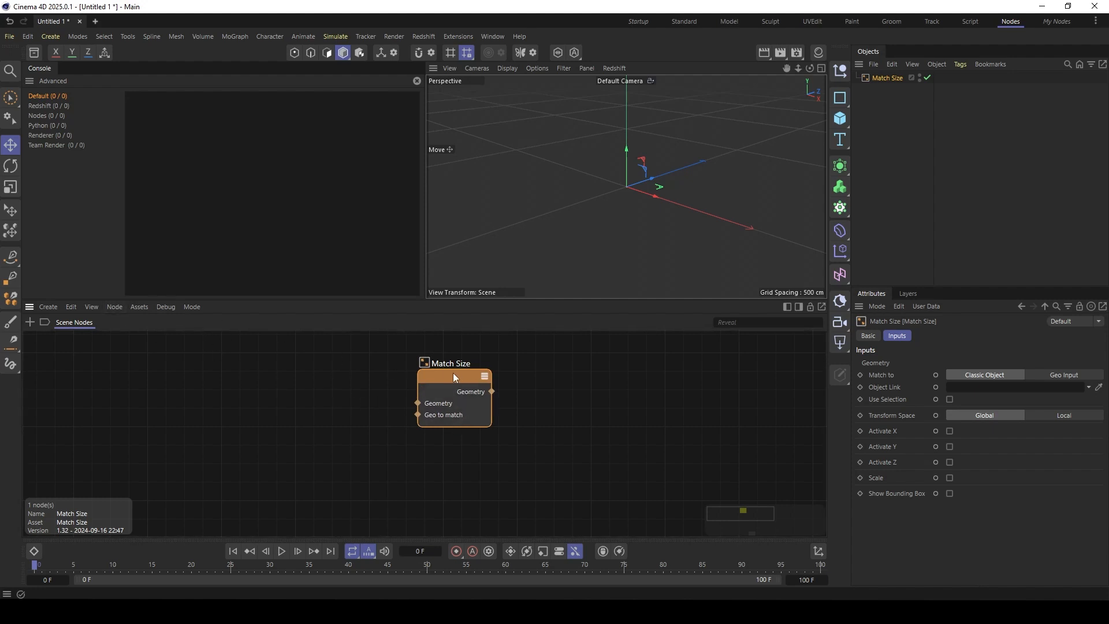
# - Convert the Match Size node into an editable group and open it to examine its internal node network
pyautogui.click(171, 309)
pyautogui.moveTo(140, 308)
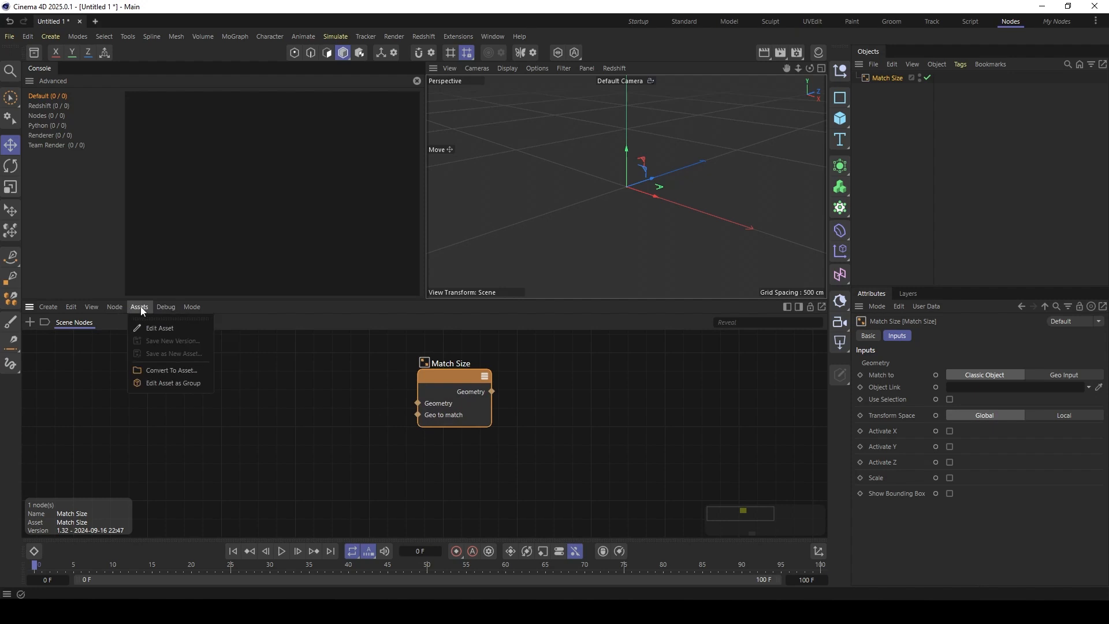
pyautogui.click(172, 384)
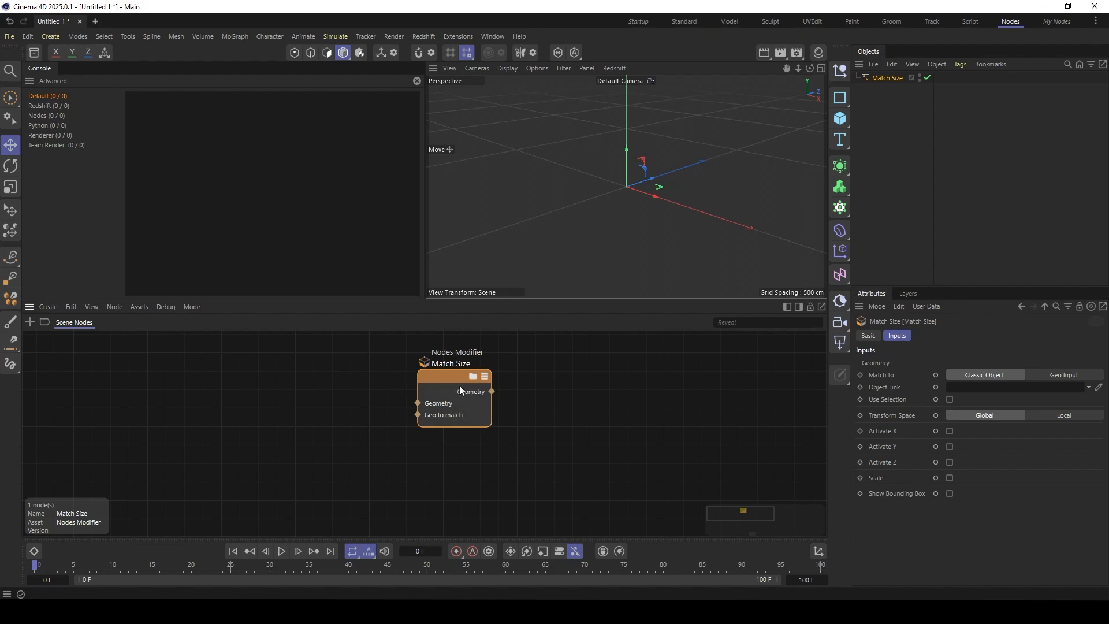
pyautogui.doubleClick(445, 376)
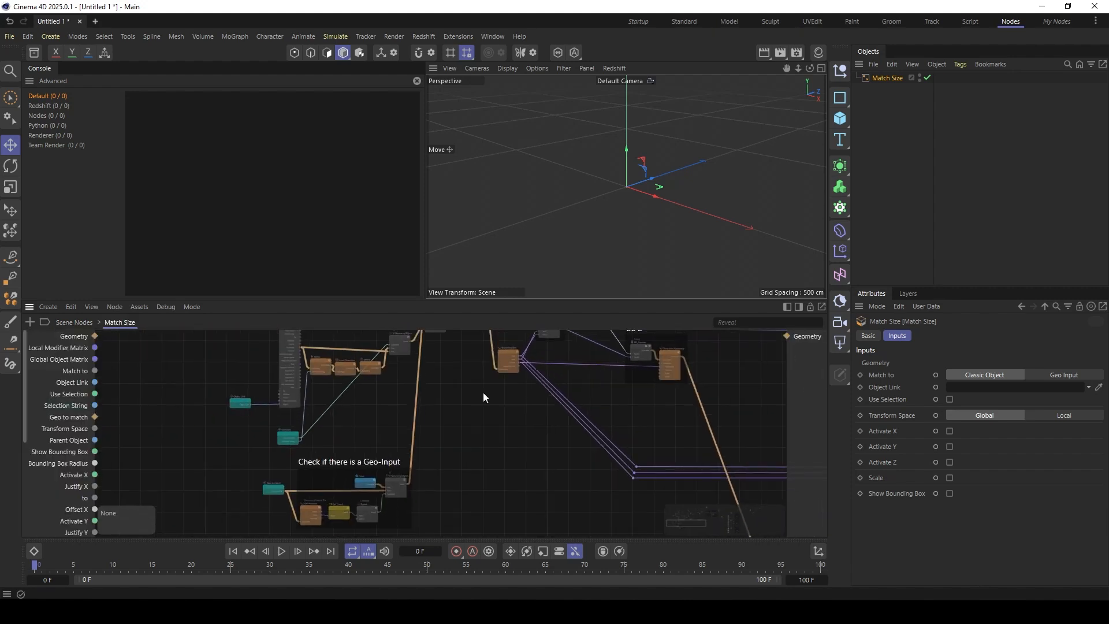
pyautogui.scroll(-1, 517, 378)
pyautogui.scroll(-4, 607, 387)
pyautogui.keyDown('alt'); pyautogui.moveTo(662, 372); pyautogui.dragTo(444, 405, button='middle'); pyautogui.keyUp('alt')
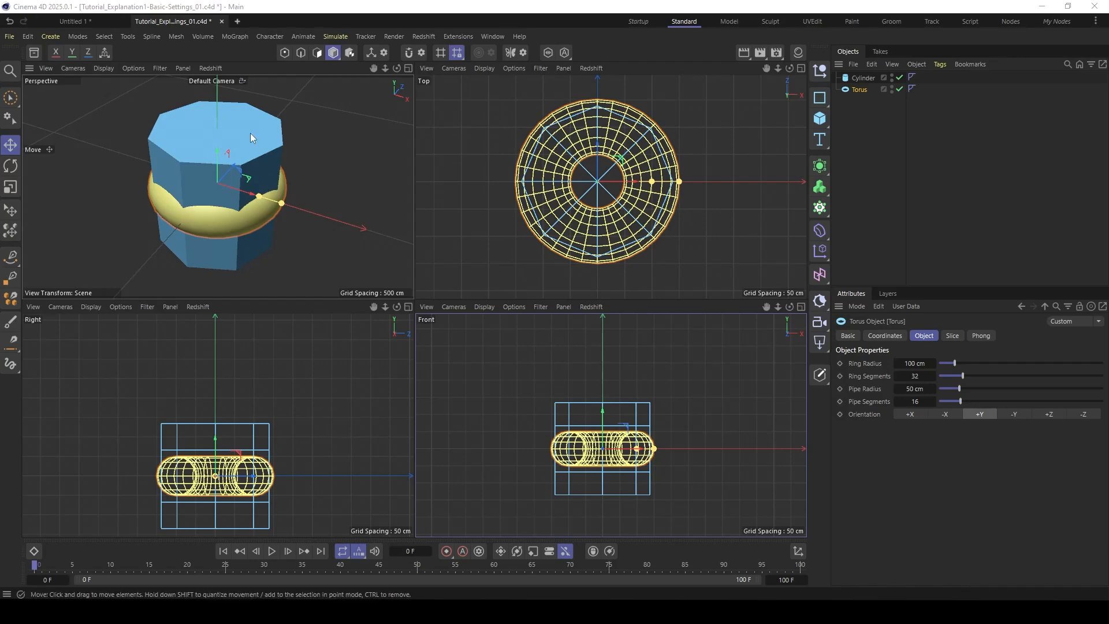
# - In the Tutorial_Explanation1-Basic-Settings_01.c4d scene, move the torus and the cylinder apart so they sit offset from each other
pyautogui.moveTo(217, 183)
pyautogui.mouseDown()
pyautogui.moveTo(238, 168)
pyautogui.moveTo(283, 195)
pyautogui.moveTo(234, 208)
pyautogui.moveTo(257, 188)
pyautogui.moveTo(196, 176)
pyautogui.moveTo(206, 189)
pyautogui.mouseUp()
pyautogui.click(180, 186)
pyautogui.keyDown('alt'); pyautogui.moveTo(204, 191); pyautogui.dragTo(192, 197, button='right'); pyautogui.keyUp('alt')
pyautogui.keyDown('alt'); pyautogui.moveTo(191, 198); pyautogui.dragTo(203, 189, button='middle'); pyautogui.keyUp('alt')
pyautogui.keyDown('alt'); pyautogui.moveTo(200, 193); pyautogui.dragTo(189, 198); pyautogui.keyUp('alt')
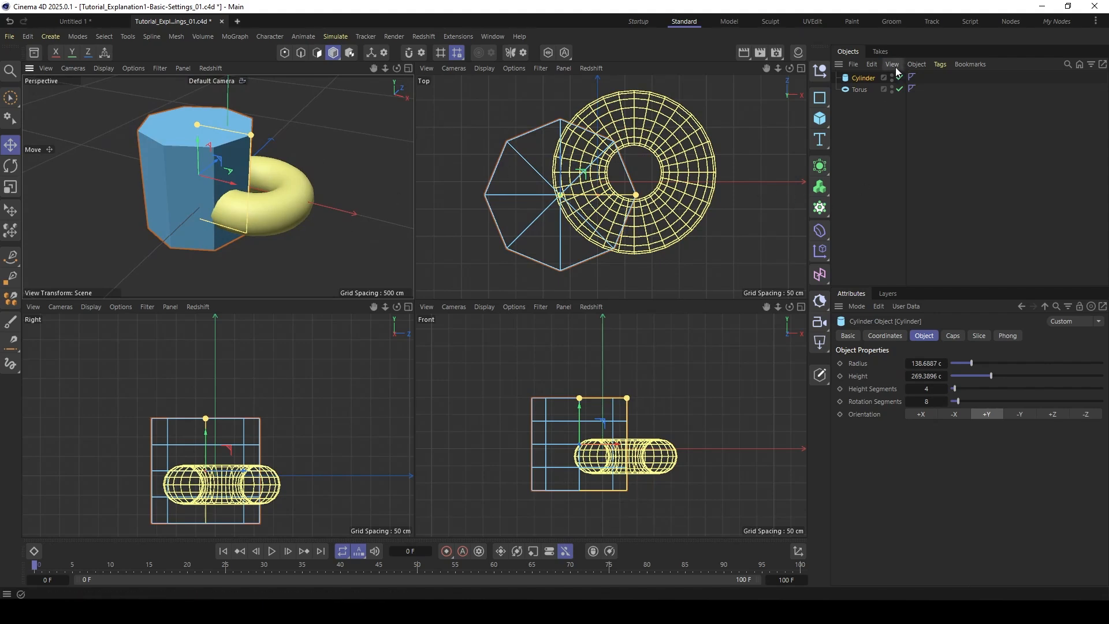
# - Add a Match Size deformer as a child of the torus
pyautogui.click(860, 91)
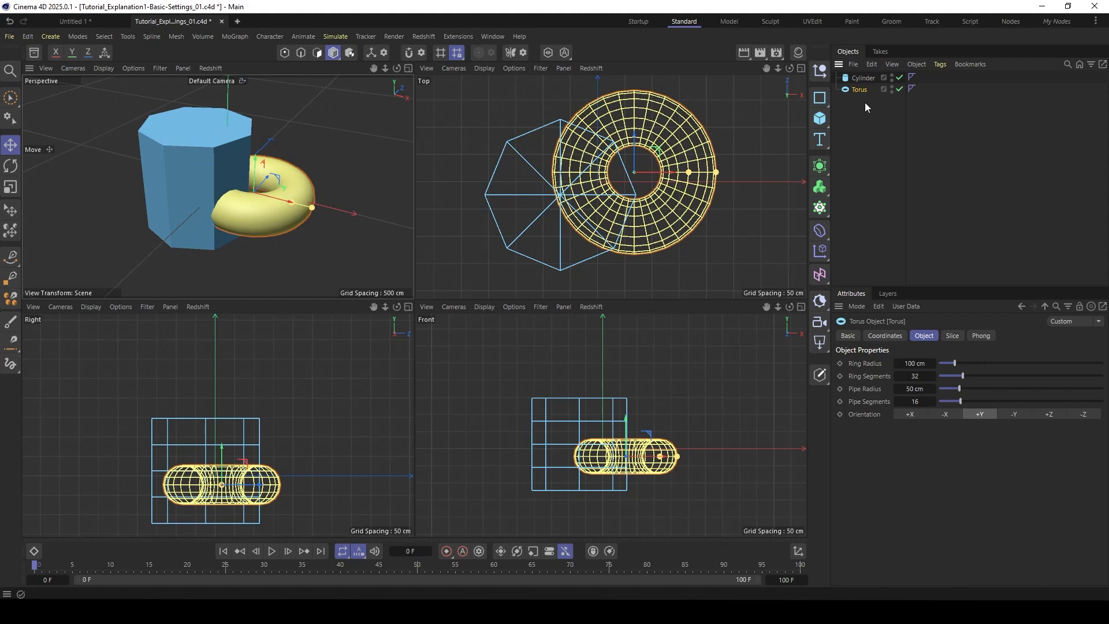
pyautogui.hotkey('shift', 'c')
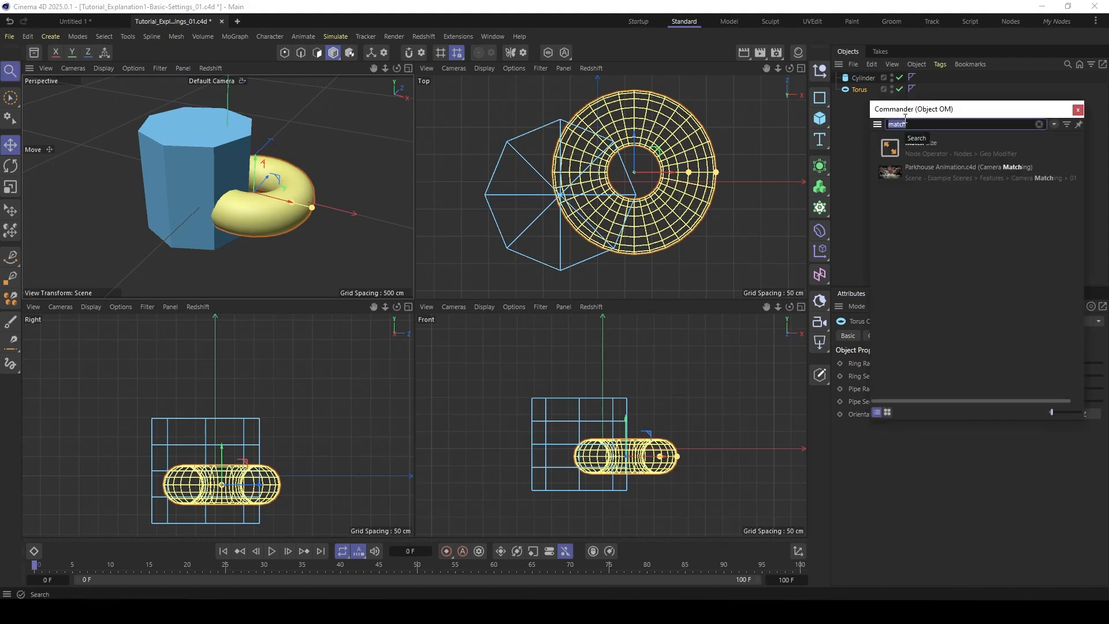
pyautogui.click(892, 152)
pyautogui.click(890, 152)
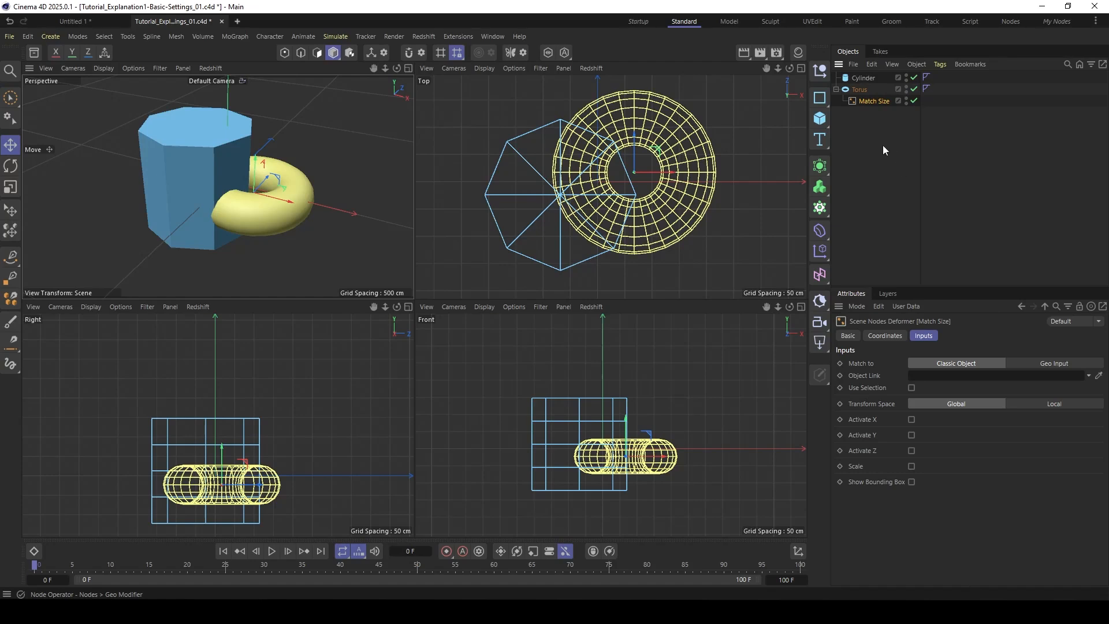
# - Set Match Size to match a Classic Object, link the Cylinder as its target and activate the X axis
pyautogui.moveTo(910, 285); pyautogui.dragTo(911, 211)
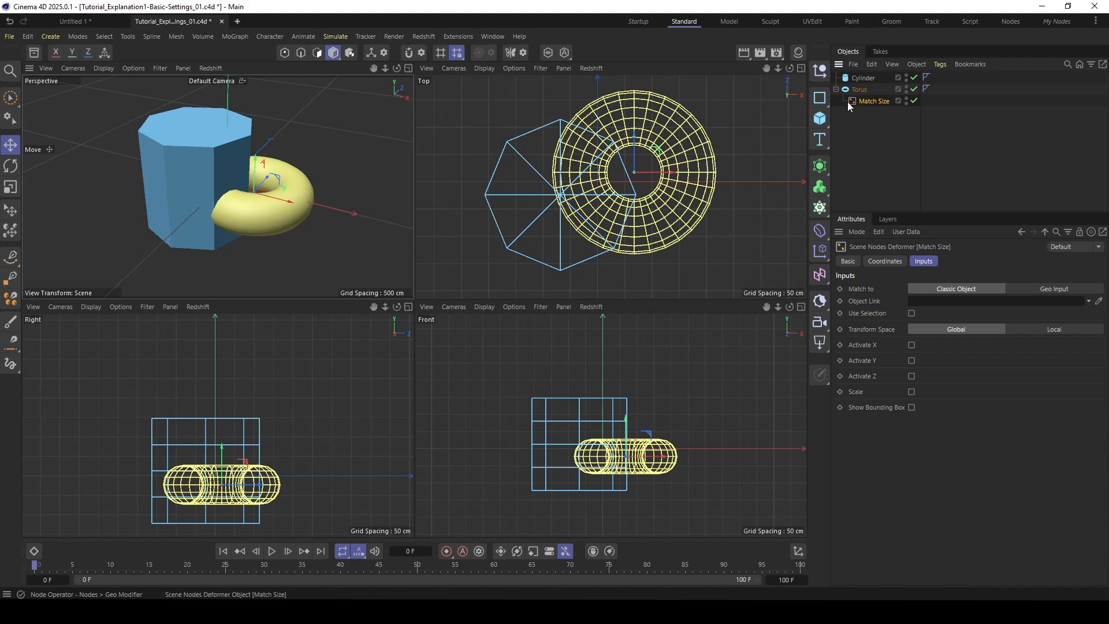
pyautogui.click(1040, 289)
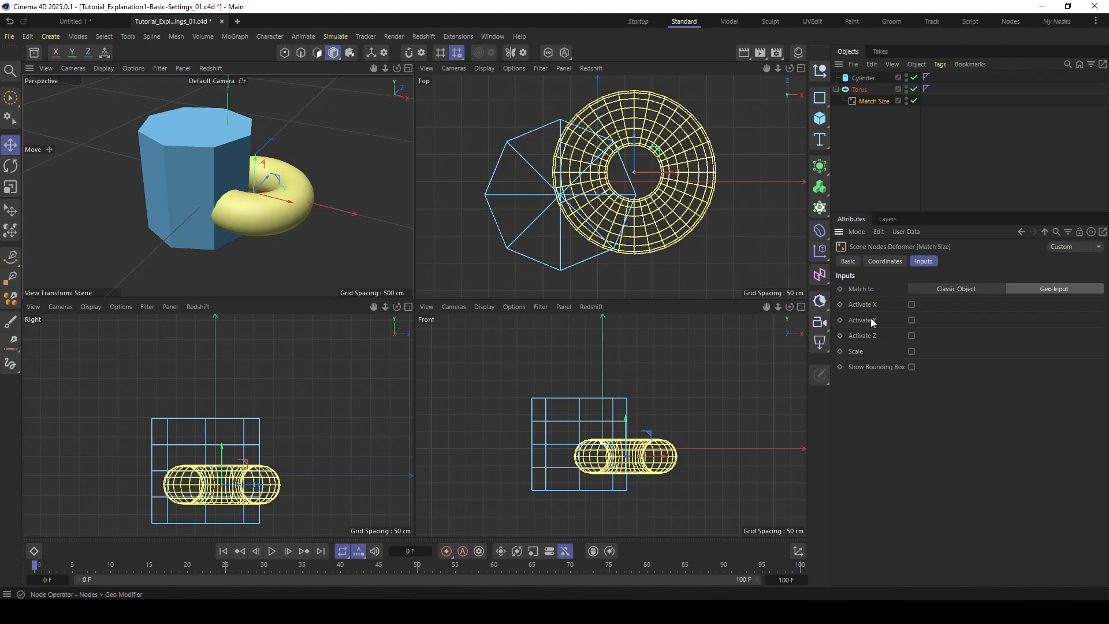
pyautogui.click(946, 290)
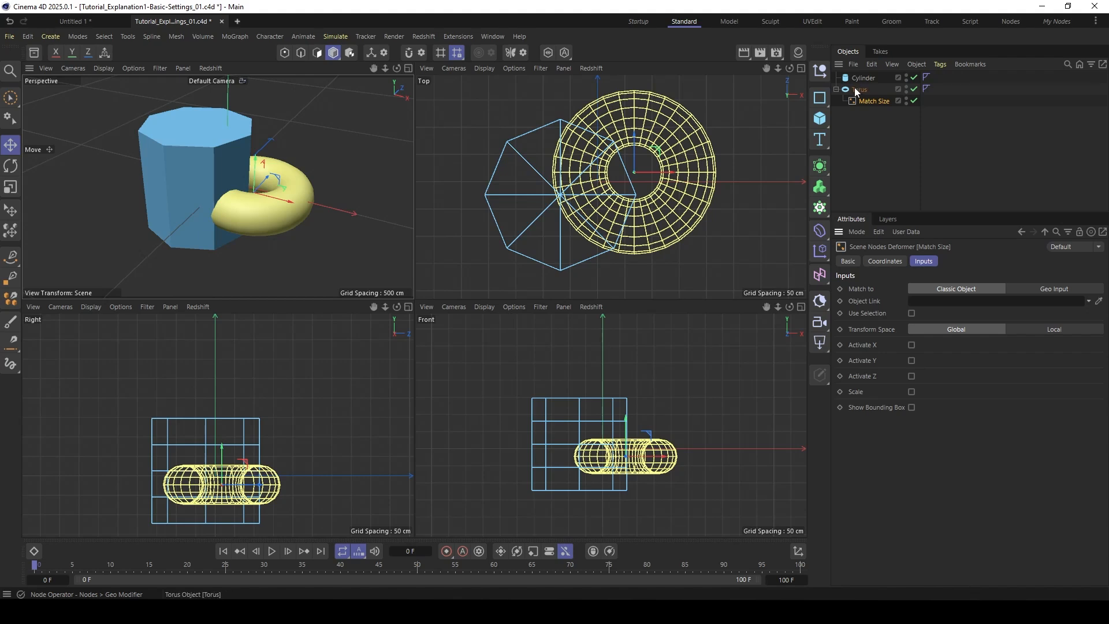
pyautogui.moveTo(863, 77); pyautogui.dragTo(924, 306)
pyautogui.click(911, 345)
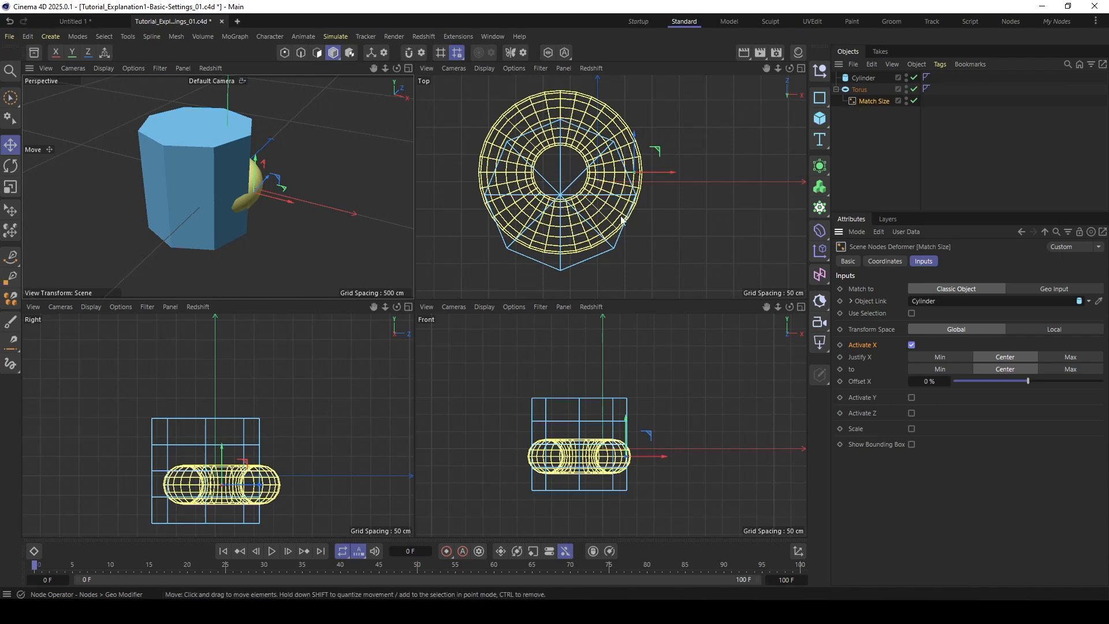
# - Move the torus and the cylinder in the top view to test the X alignment between them
pyautogui.keyDown('alt'); pyautogui.moveTo(560, 185); pyautogui.dragTo(604, 191, button='middle'); pyautogui.keyUp('alt')
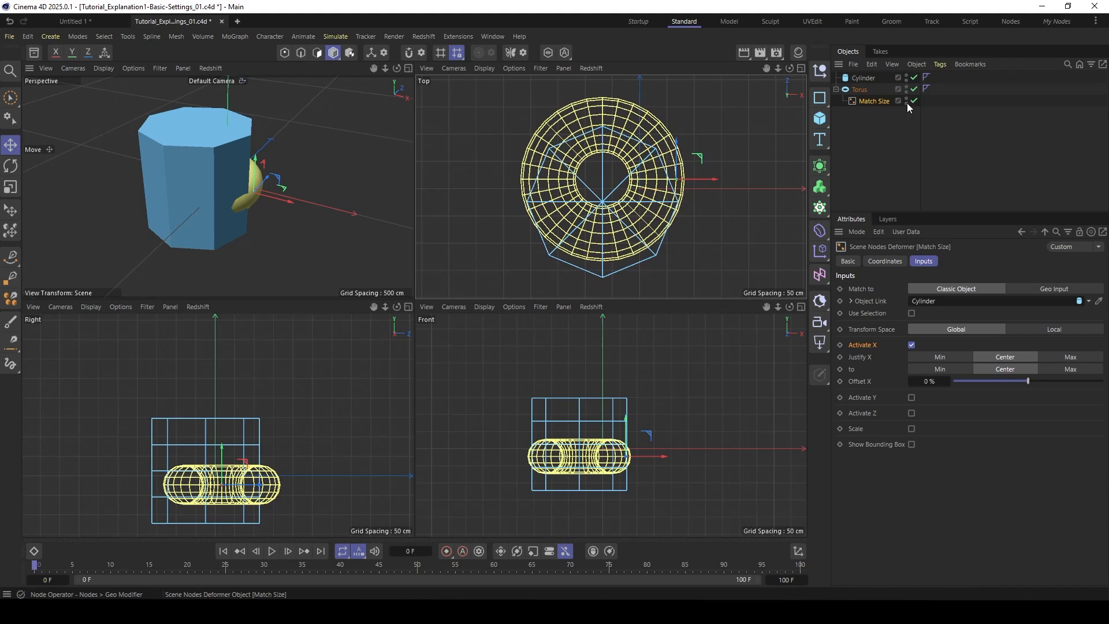
pyautogui.click(860, 89)
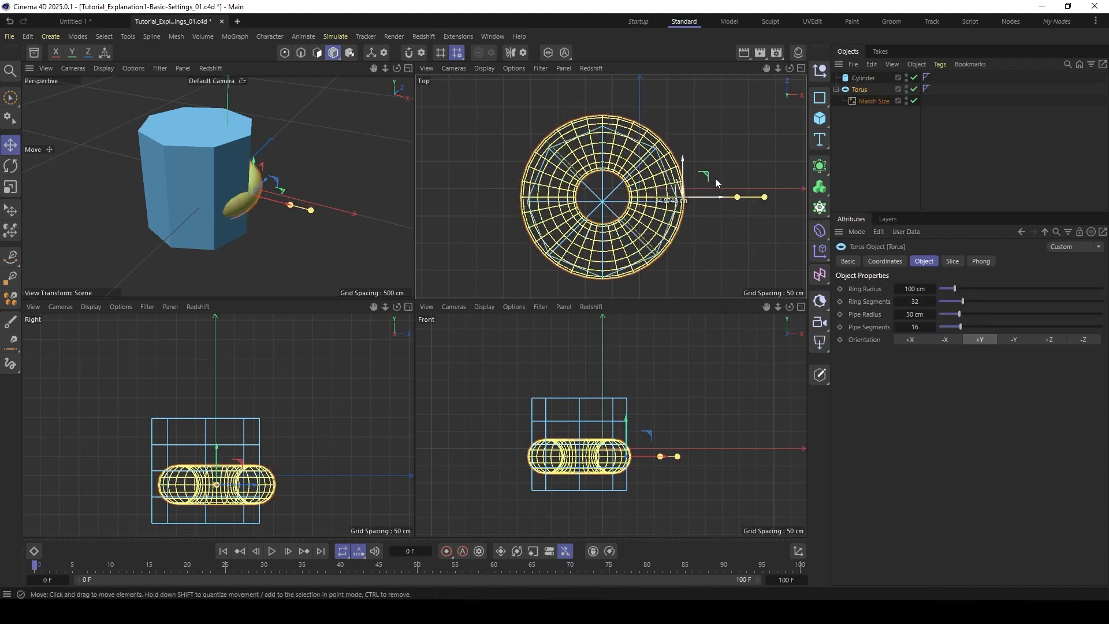
pyautogui.moveTo(728, 167)
pyautogui.mouseDown()
pyautogui.moveTo(739, 150)
pyautogui.moveTo(727, 126)
pyautogui.moveTo(720, 217)
pyautogui.moveTo(739, 149)
pyautogui.moveTo(730, 127)
pyautogui.moveTo(739, 179)
pyautogui.mouseUp()
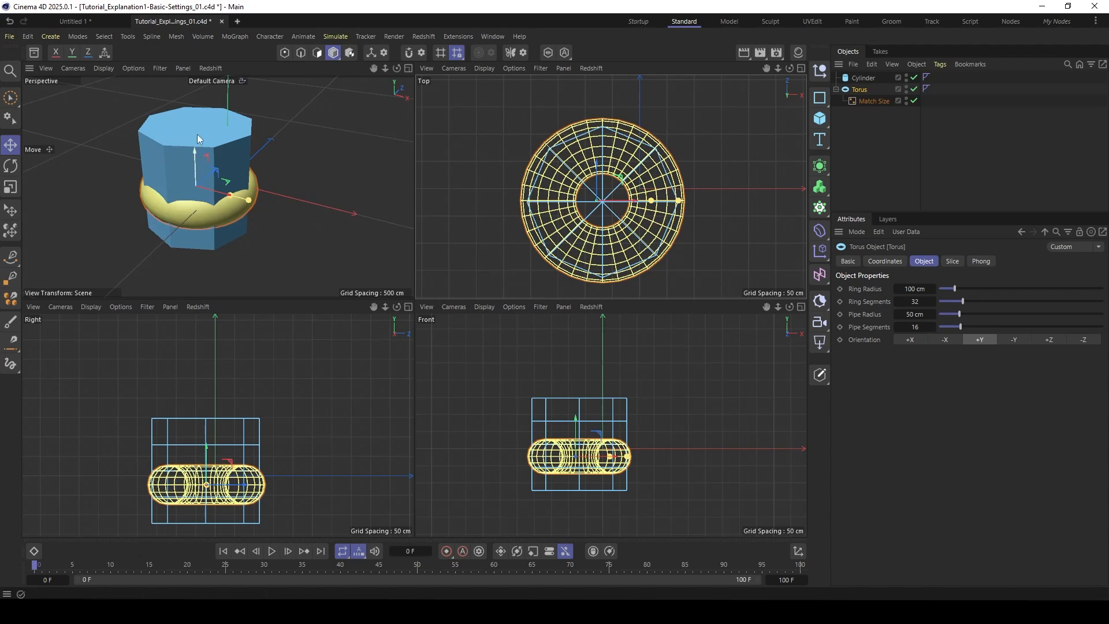
pyautogui.click(603, 223)
pyautogui.moveTo(623, 182)
pyautogui.mouseDown()
pyautogui.moveTo(652, 168)
pyautogui.moveTo(535, 106)
pyautogui.moveTo(723, 180)
pyautogui.moveTo(623, 172)
pyautogui.moveTo(664, 164)
pyautogui.moveTo(595, 169)
pyautogui.moveTo(620, 173)
pyautogui.mouseUp()
# - Set Justify X of the torus's Match Size deformer to Min
pyautogui.click(860, 101)
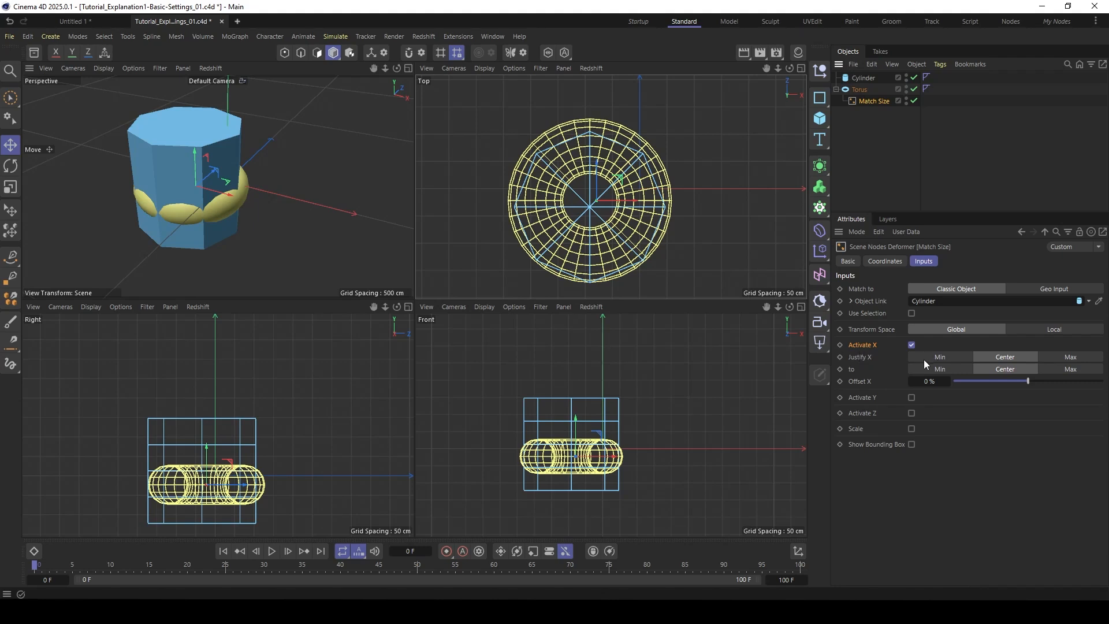
pyautogui.click(938, 356)
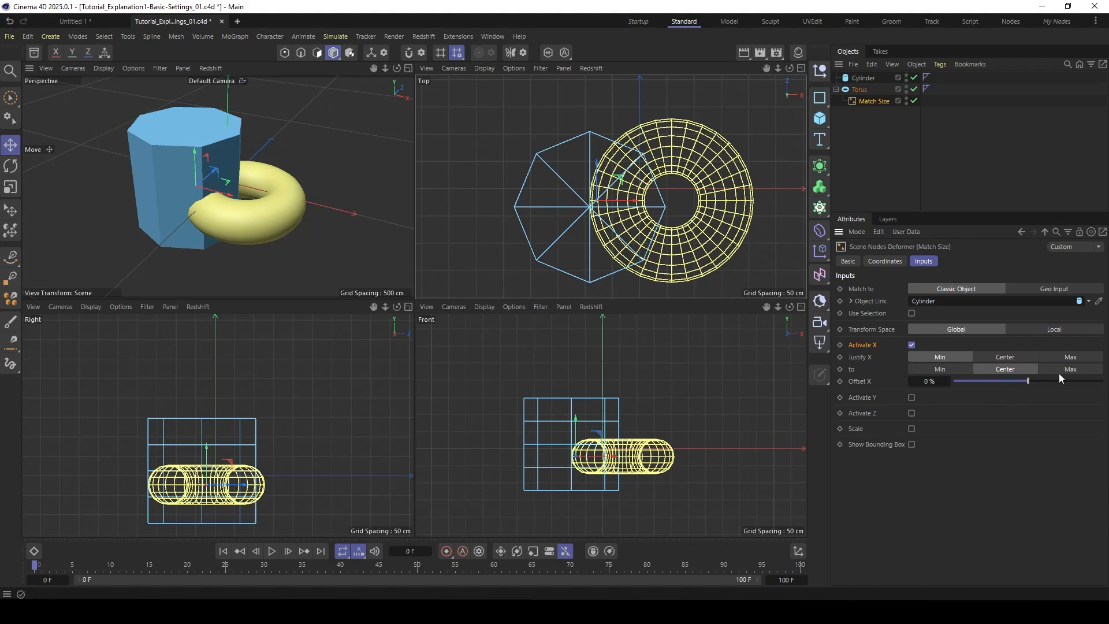
# - Align the torus's X Max to the Cylinder's Min in Match Size and move the cylinder in the top view to test it
pyautogui.click(1072, 358)
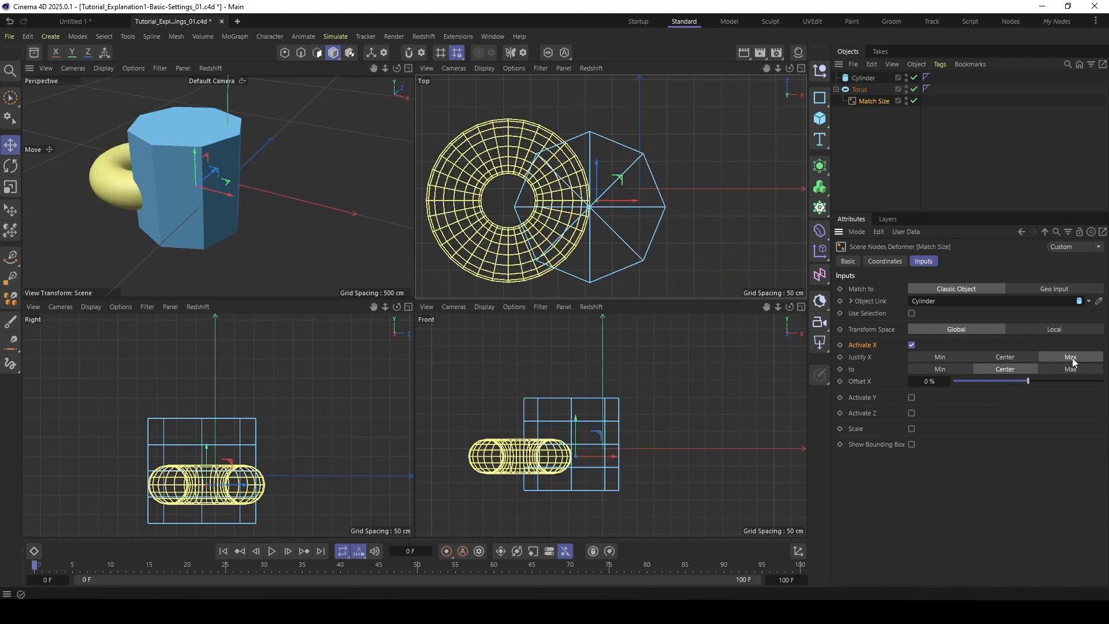
pyautogui.click(940, 368)
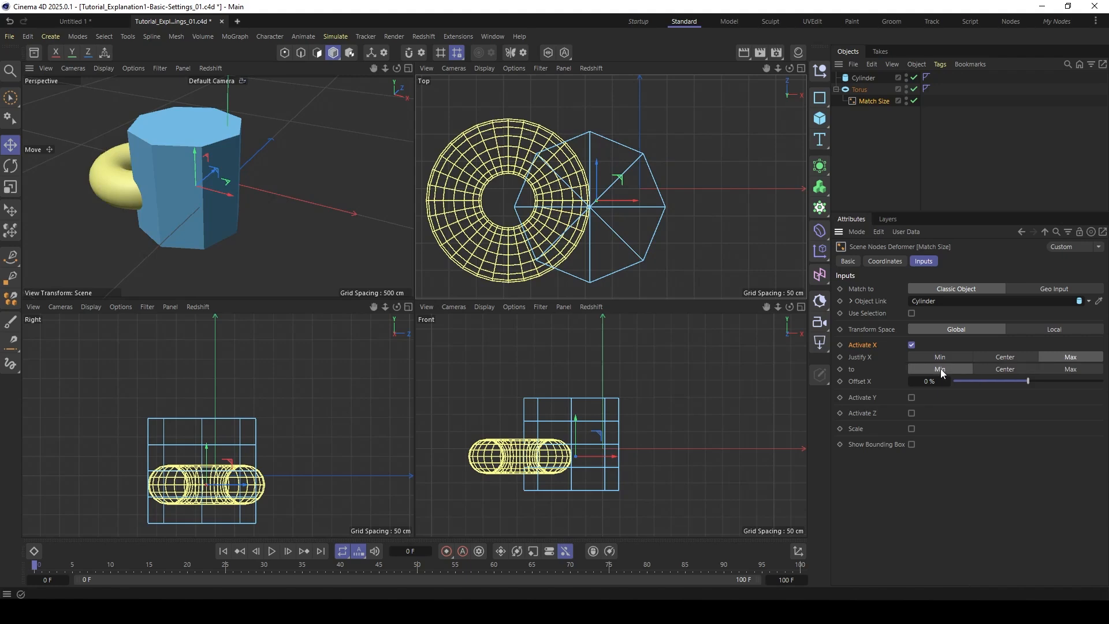
pyautogui.keyDown('alt'); pyautogui.moveTo(573, 216); pyautogui.dragTo(638, 209, button='middle'); pyautogui.keyUp('alt')
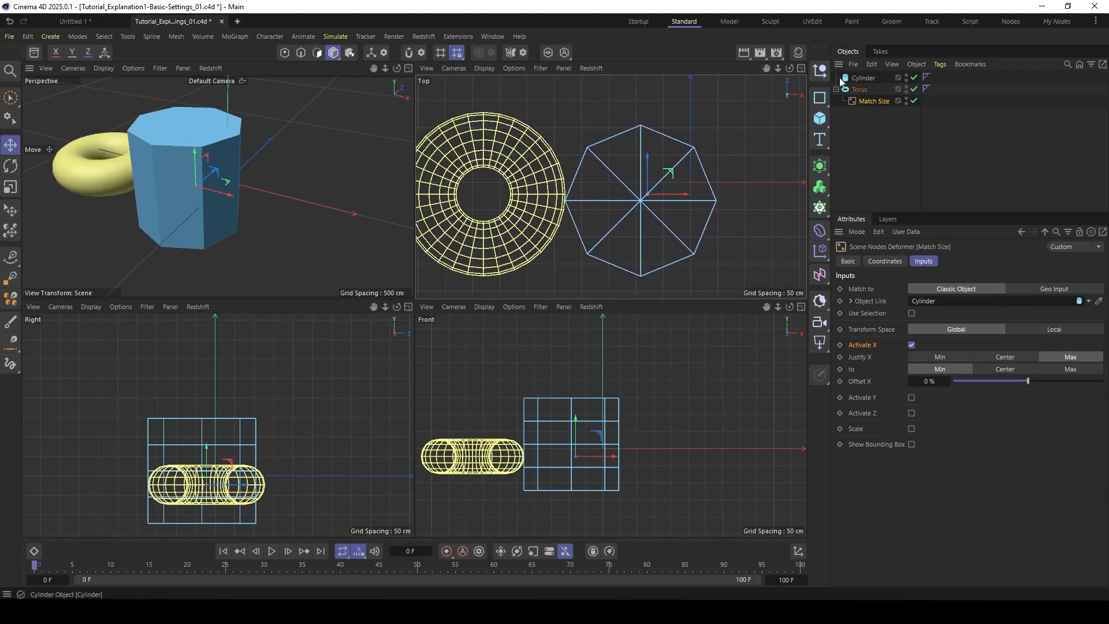
pyautogui.click(667, 175)
pyautogui.moveTo(669, 173)
pyautogui.mouseDown()
pyautogui.moveTo(695, 99)
pyautogui.moveTo(616, 224)
pyautogui.moveTo(696, 144)
pyautogui.moveTo(684, 187)
pyautogui.mouseUp()
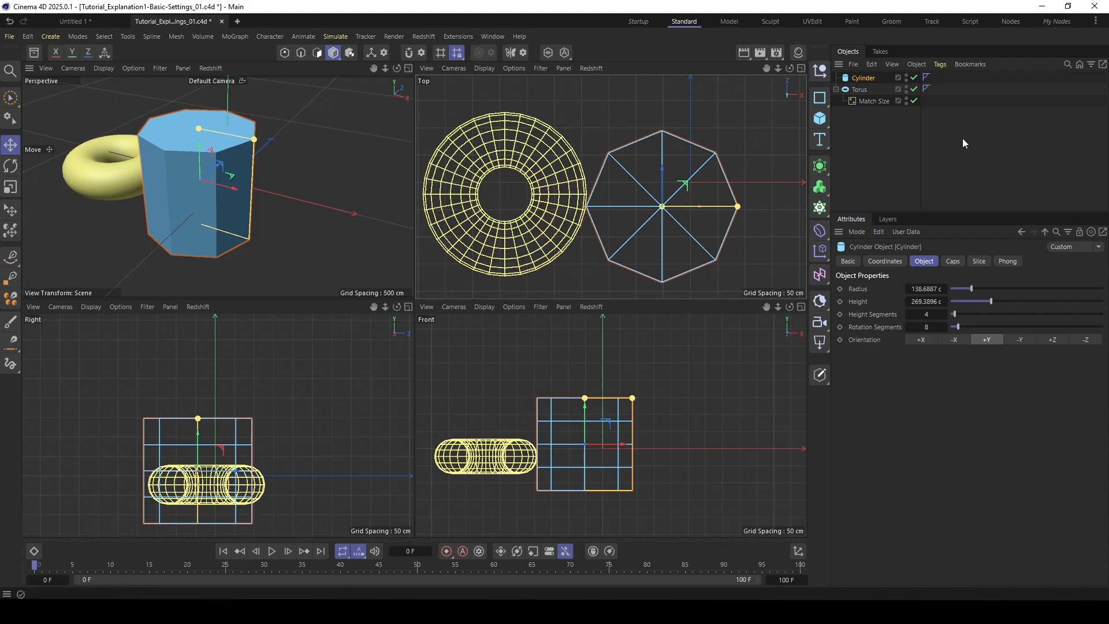
# - Try a small positive Offset X in the torus's Match Size deformer and reset it to 0 %
pyautogui.click(867, 101)
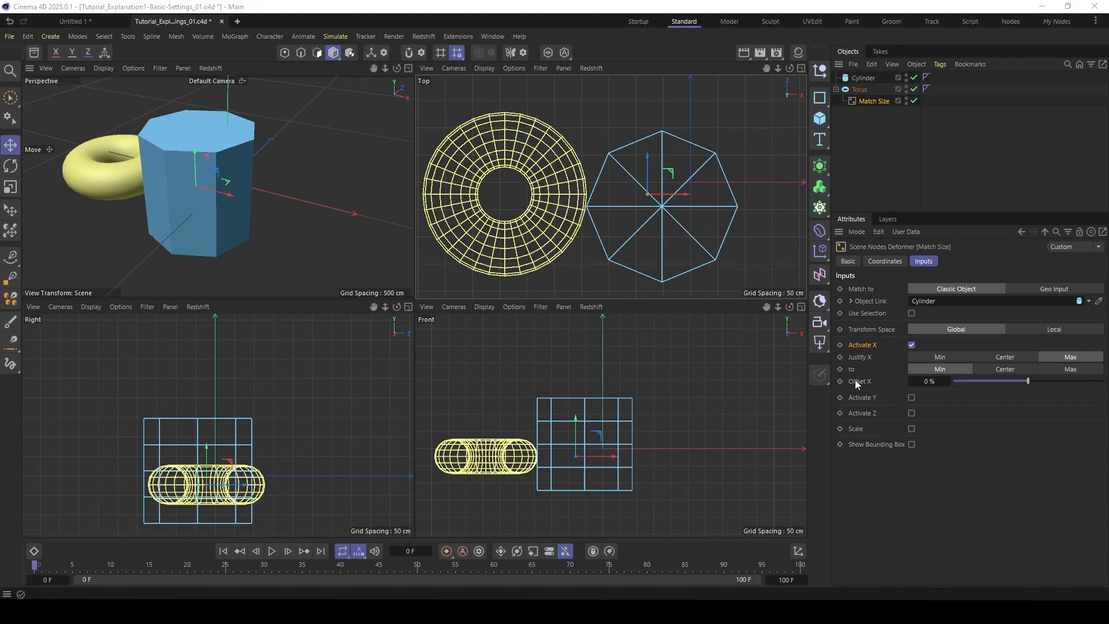
pyautogui.moveTo(1023, 381)
pyautogui.mouseDown()
pyautogui.moveTo(1014, 381)
pyautogui.moveTo(1059, 387)
pyautogui.moveTo(1011, 383)
pyautogui.moveTo(1034, 382)
pyautogui.mouseUp()
pyautogui.doubleClick(928, 381)
pyautogui.write('0')
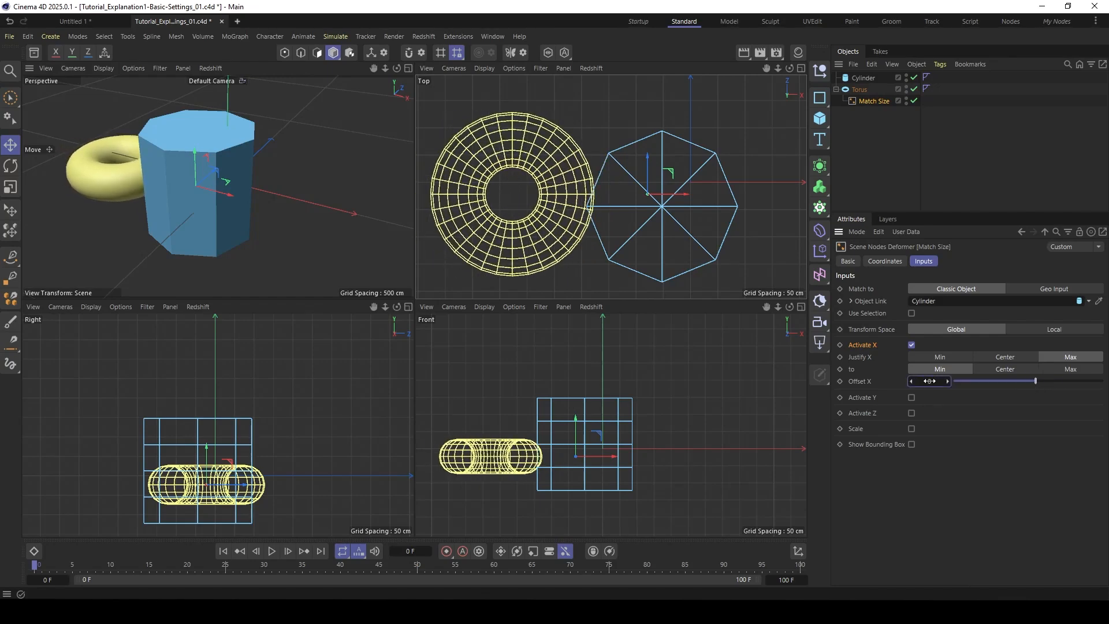
pyautogui.press('Return')
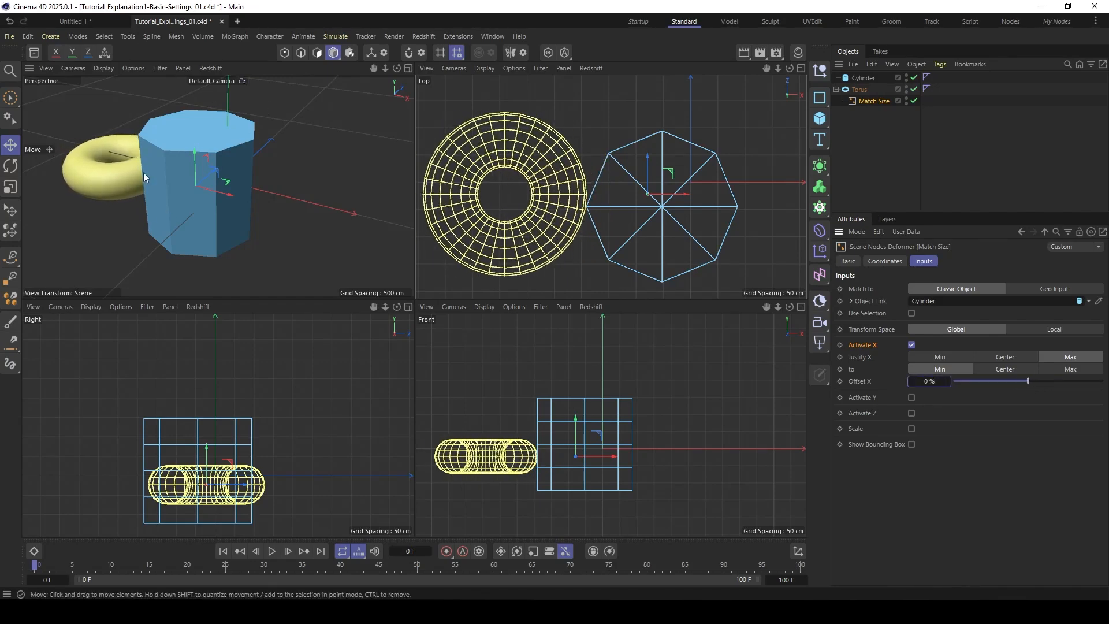
# - Rotate the cylinder and the torus freely in the perspective view to test the X alignment of tilted objects
pyautogui.keyDown('alt'); pyautogui.moveTo(143, 172); pyautogui.dragTo(208, 174); pyautogui.keyUp('alt')
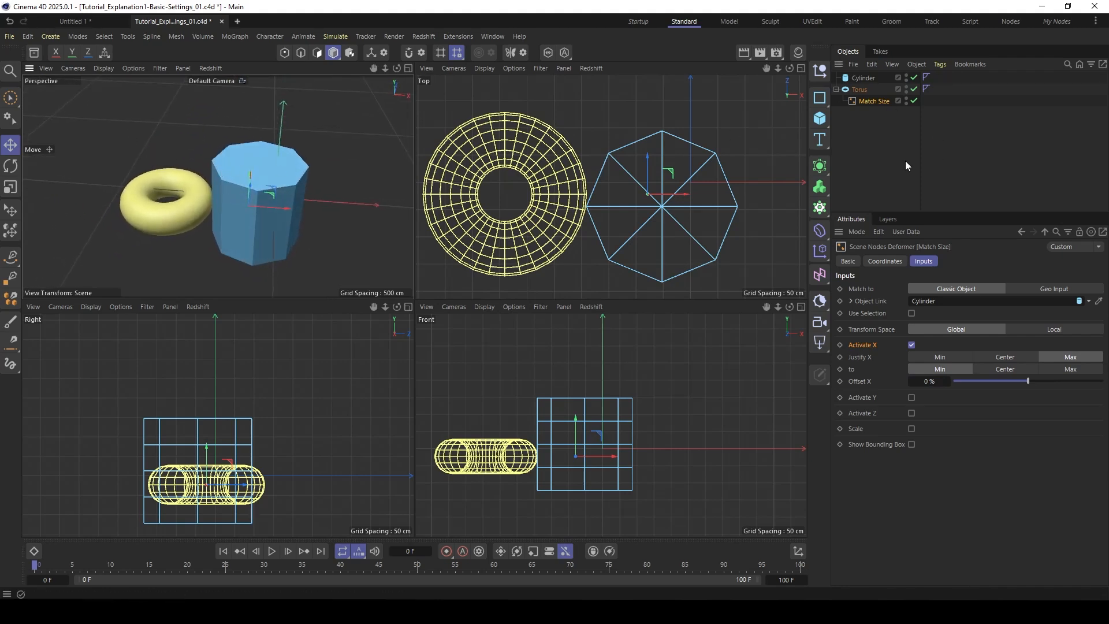
pyautogui.click(863, 79)
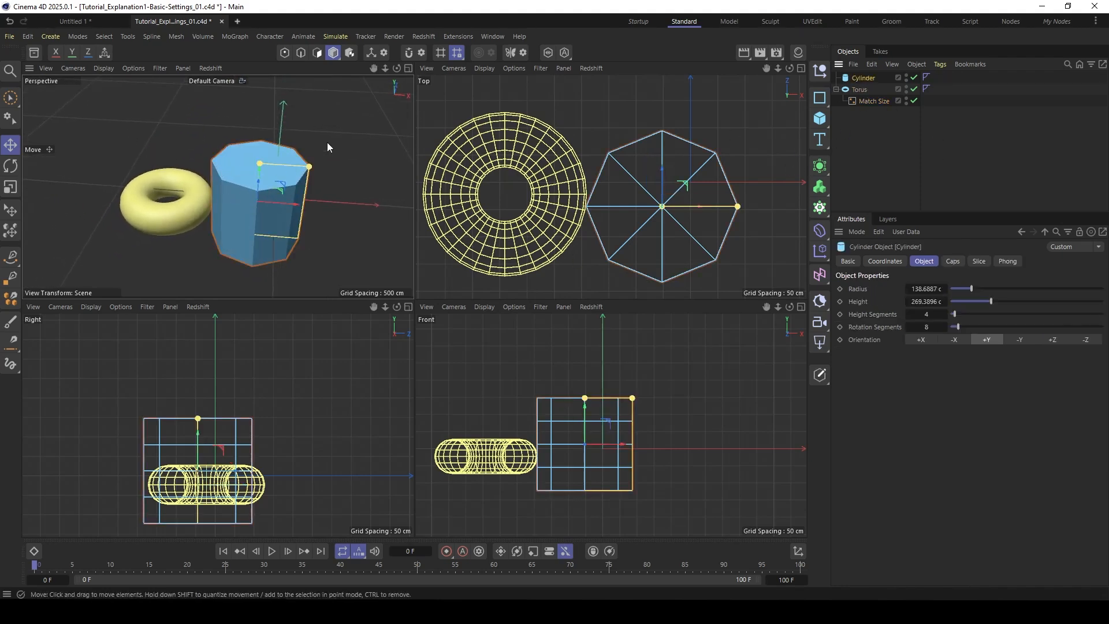
pyautogui.press('r')
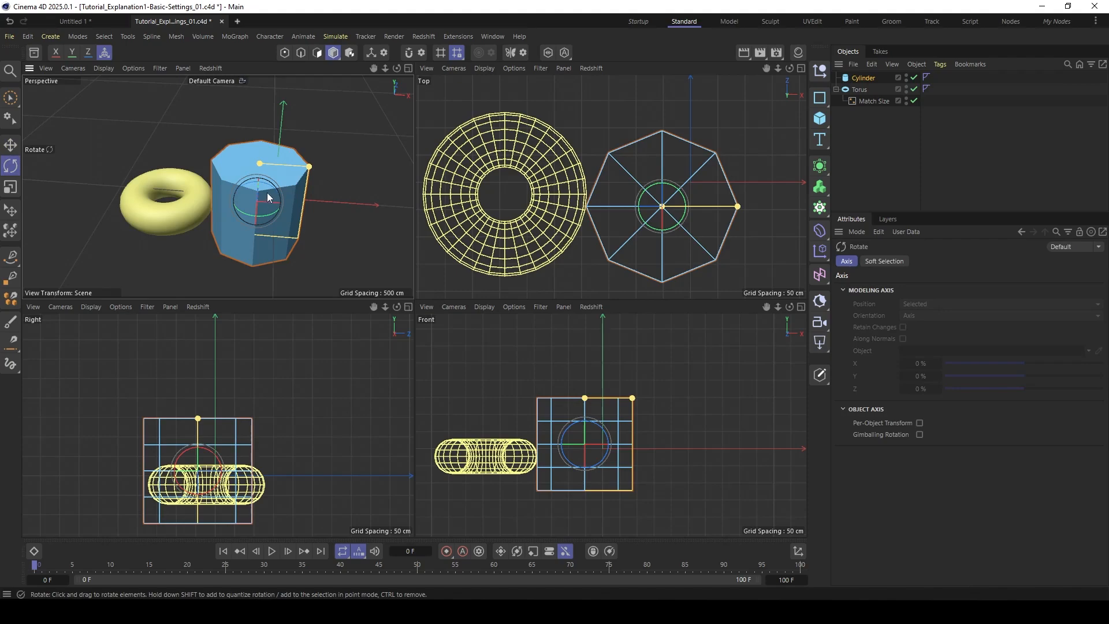
pyautogui.moveTo(268, 193); pyautogui.dragTo(240, 195)
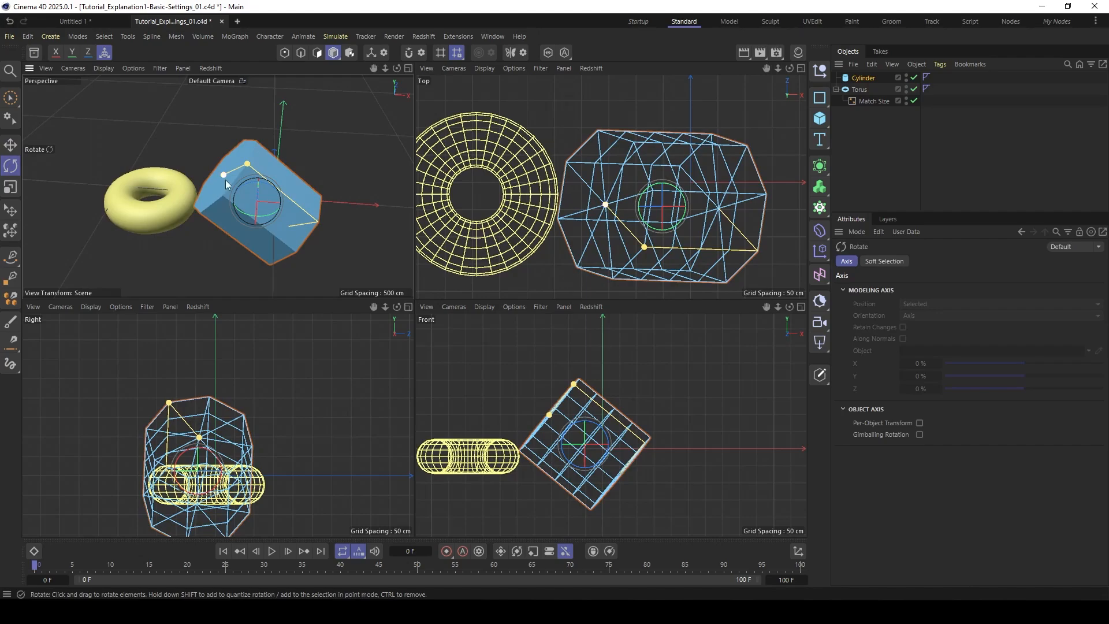
pyautogui.moveTo(252, 196); pyautogui.dragTo(299, 221)
pyautogui.click(181, 175)
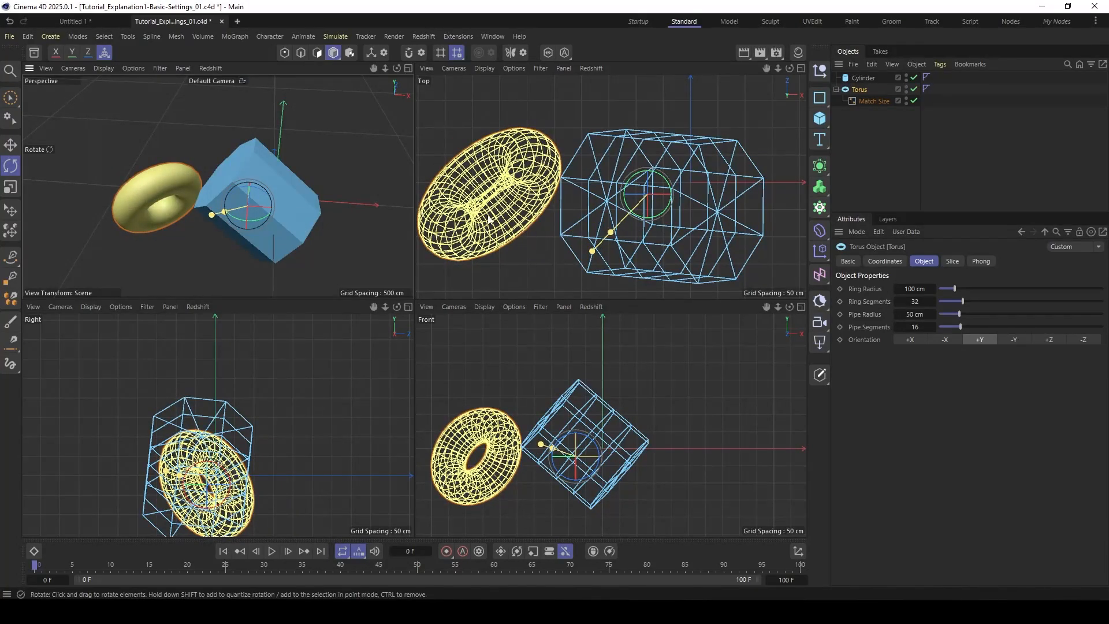
# - Show the bounding boxes of Match Size and rotate the torus to test how its box stays against the cylinder's
pyautogui.click(854, 102)
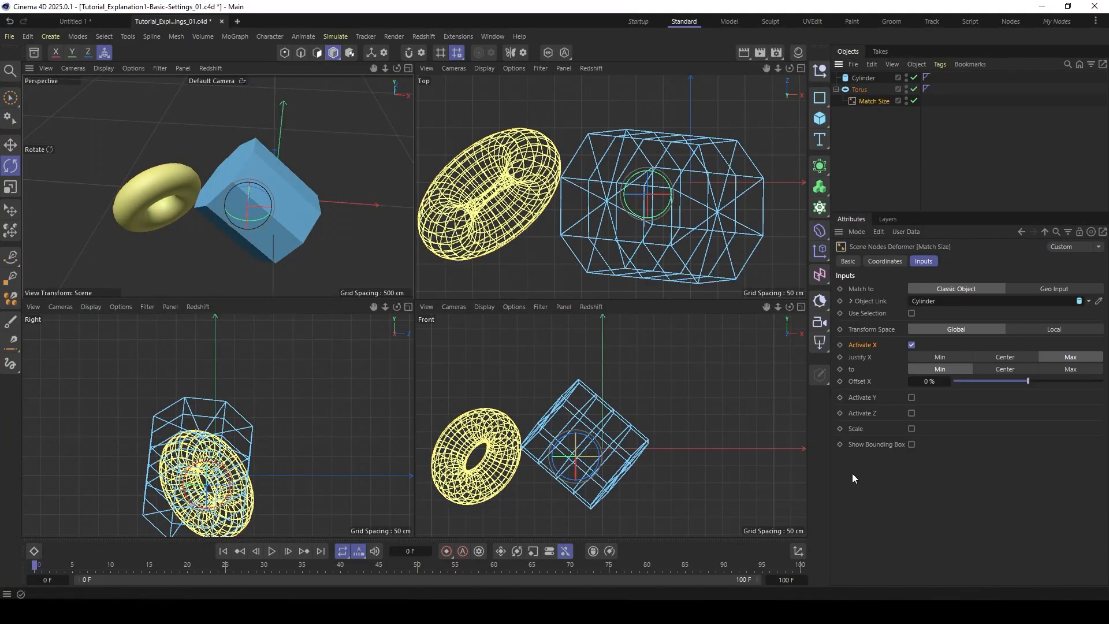
pyautogui.click(911, 444)
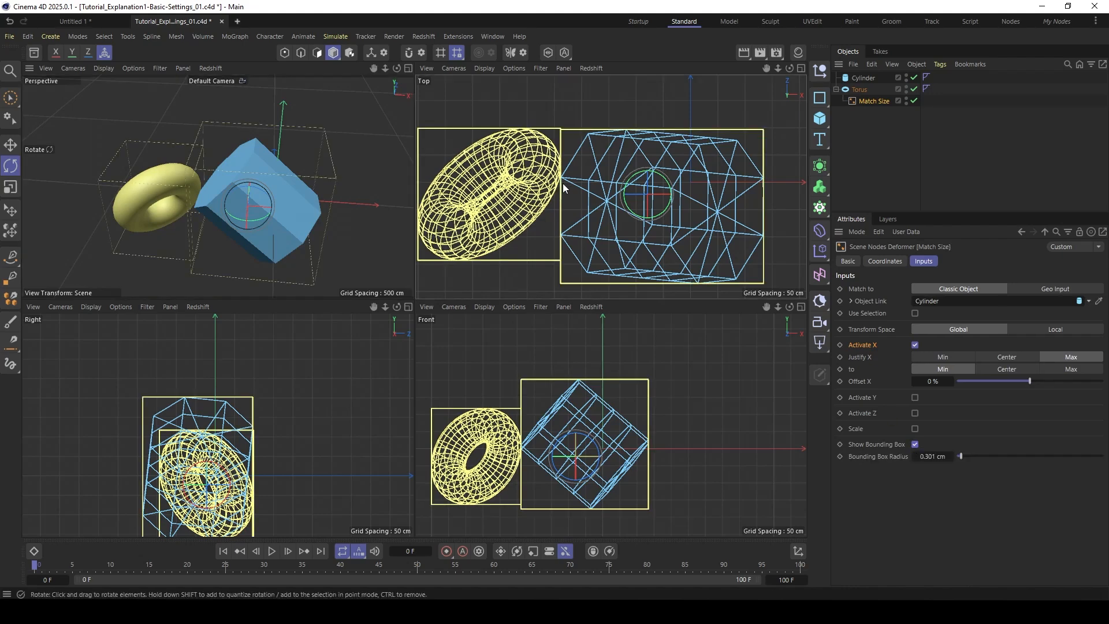
pyautogui.keyDown('alt'); pyautogui.moveTo(563, 188); pyautogui.dragTo(577, 182, button='middle'); pyautogui.keyUp('alt')
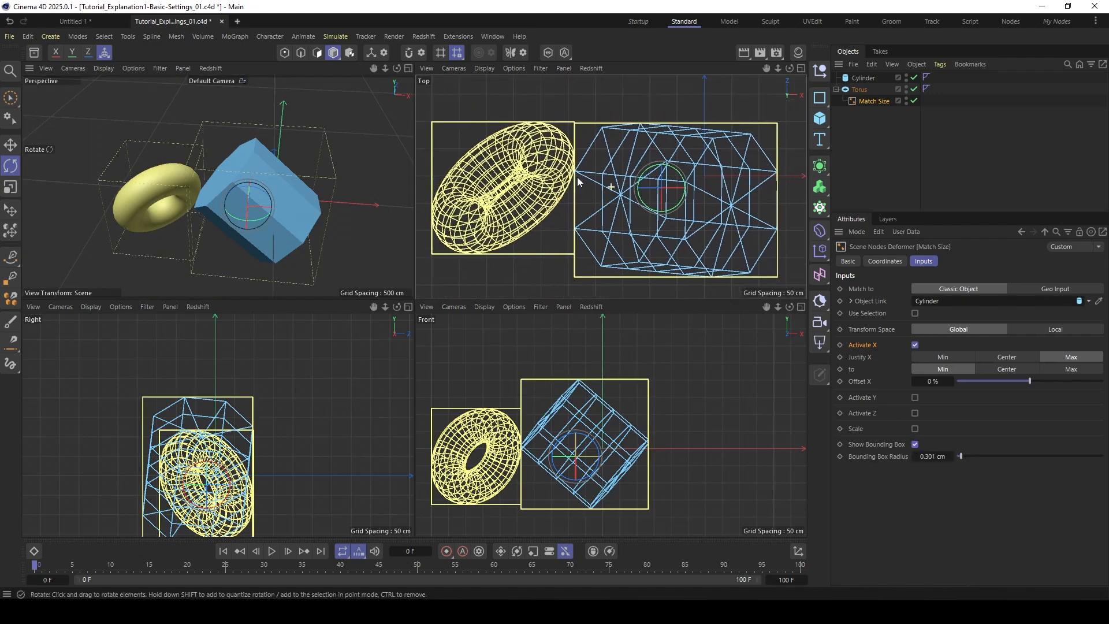
pyautogui.click(861, 90)
pyautogui.moveTo(673, 201); pyautogui.dragTo(583, 130)
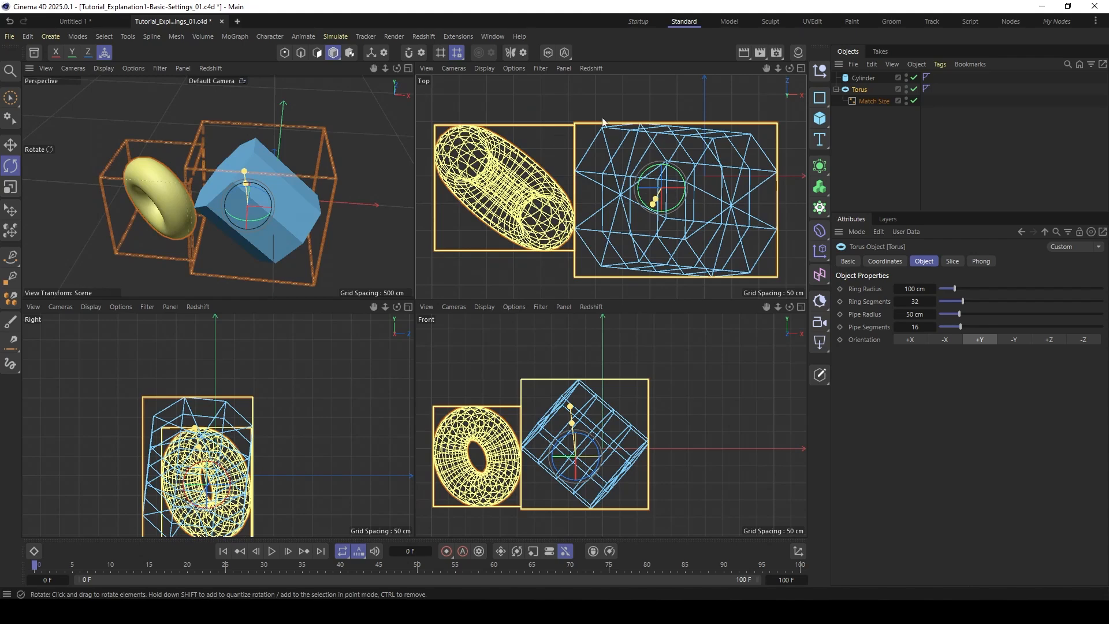
# - Set Match Size to justify the torus's X Min to the Cylinder's Max
pyautogui.click(871, 101)
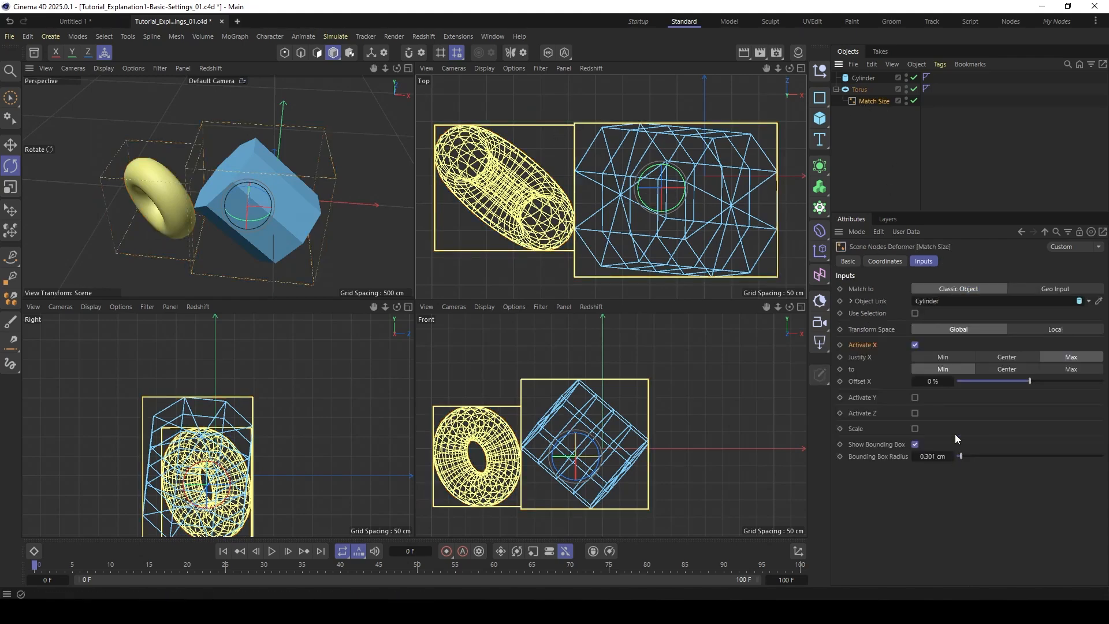
pyautogui.click(947, 355)
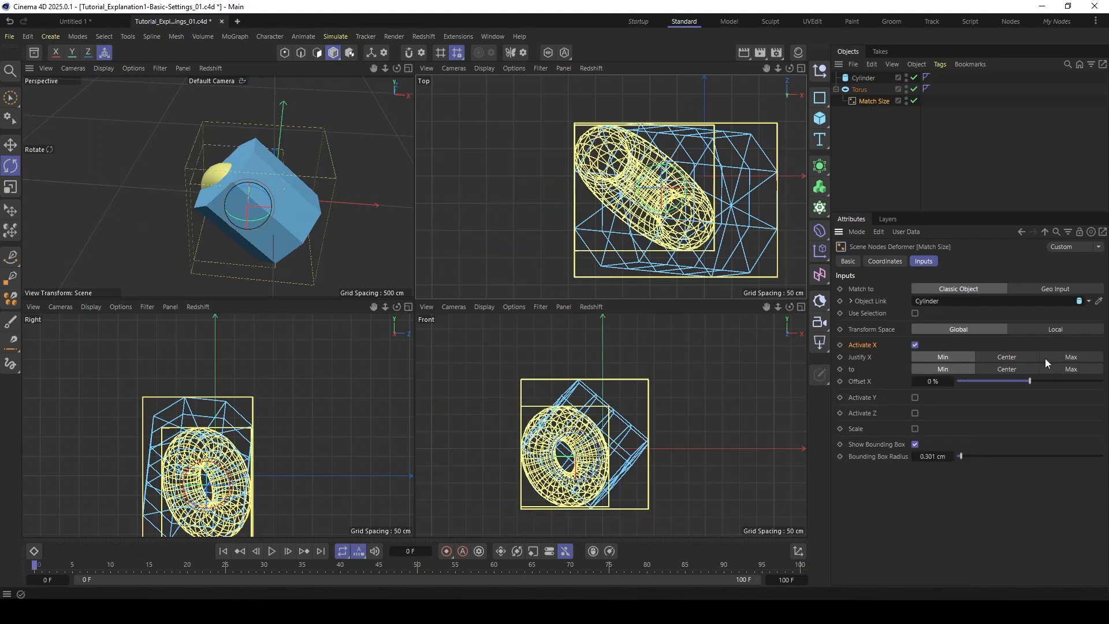
pyautogui.click(1070, 369)
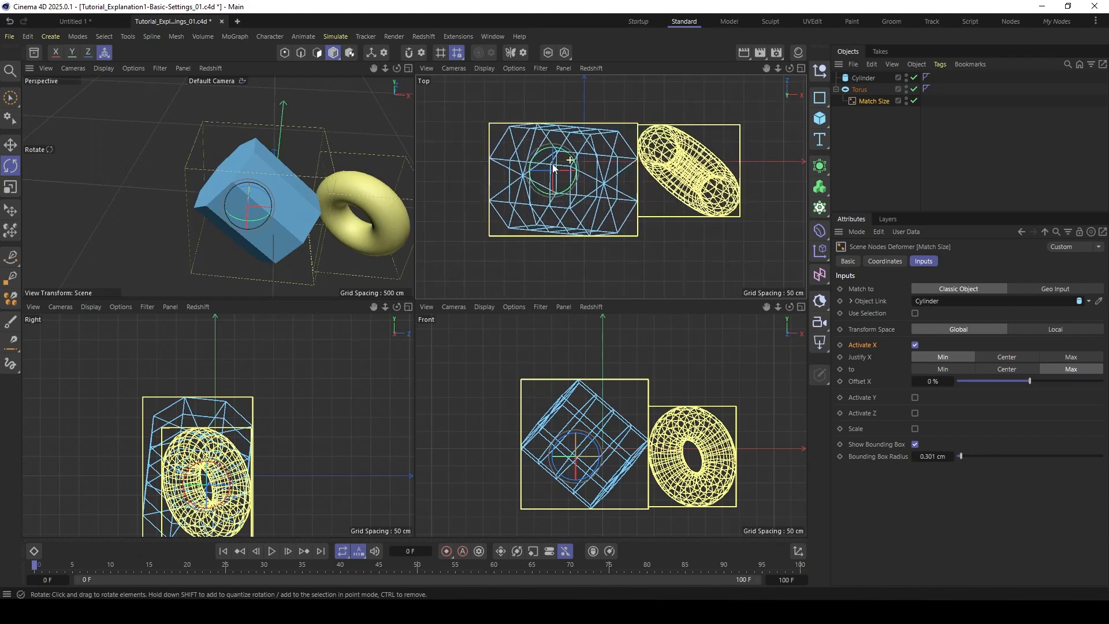
pyautogui.keyDown('alt'); pyautogui.moveTo(553, 168); pyautogui.dragTo(548, 173, button='middle'); pyautogui.keyUp('alt')
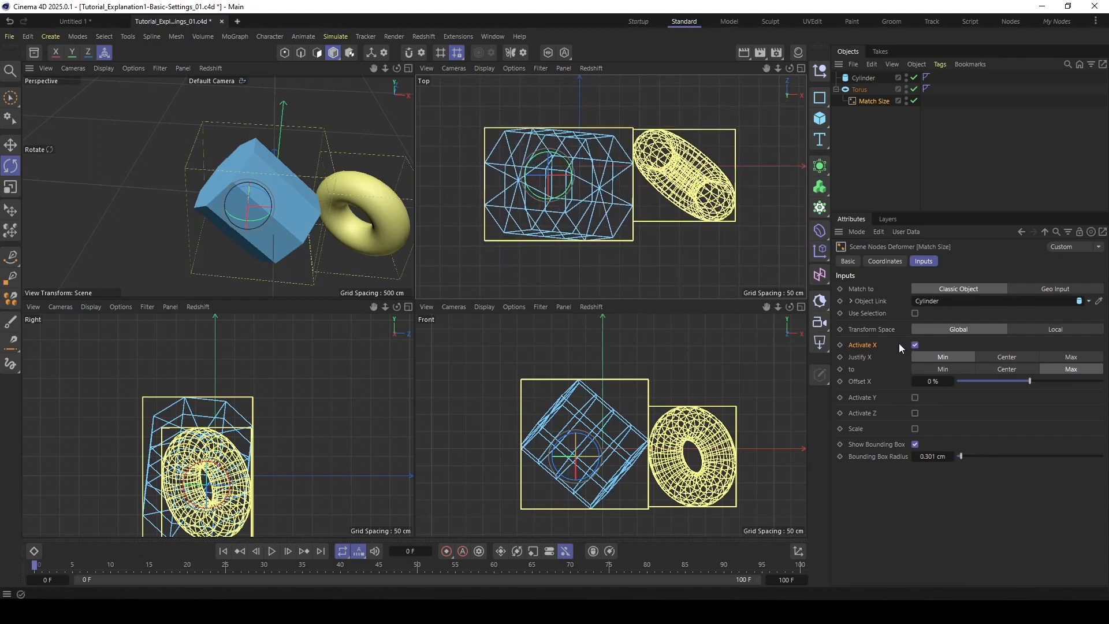
# - Justify X Center to Center, activate the Y and Z axes in Match Size and hide the bounding boxes
pyautogui.click(862, 400)
pyautogui.click(1003, 356)
pyautogui.click(1006, 369)
pyautogui.click(914, 398)
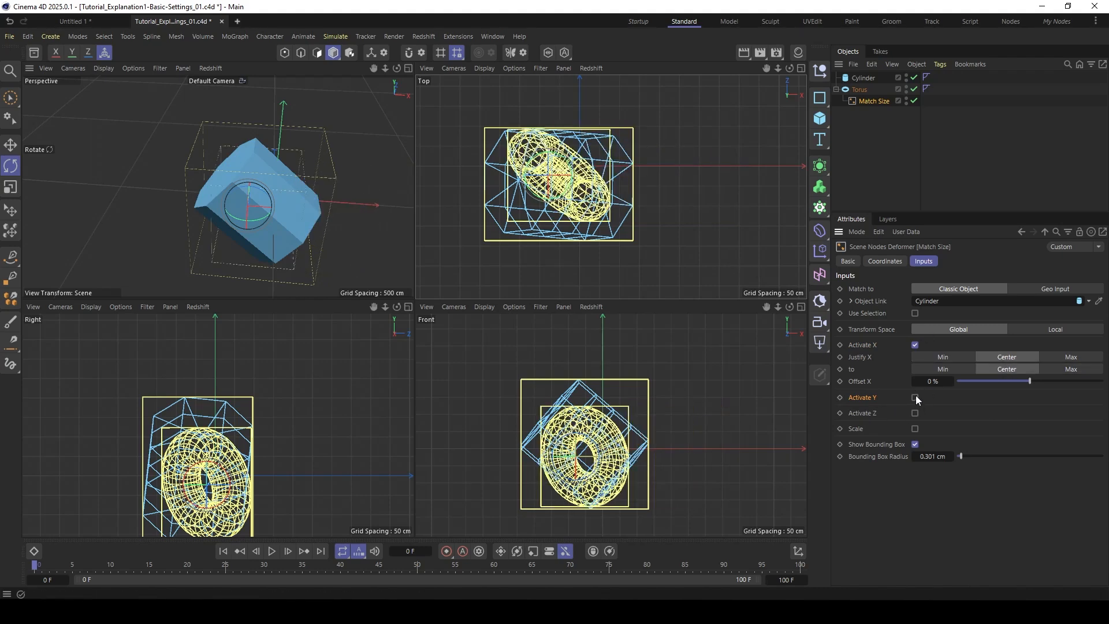
pyautogui.click(914, 450)
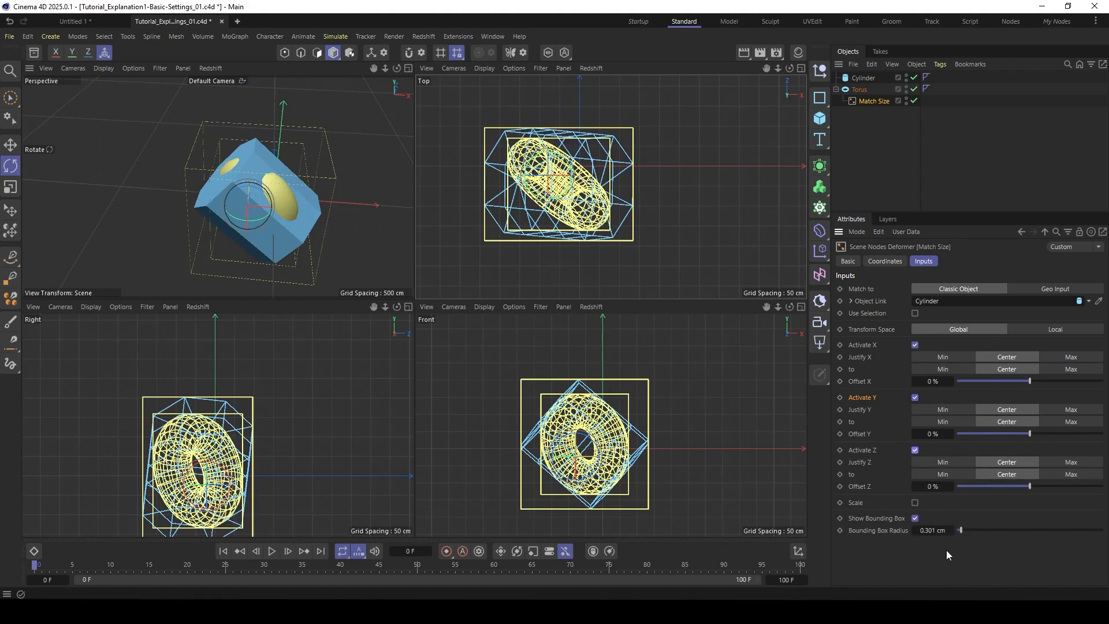
pyautogui.click(915, 518)
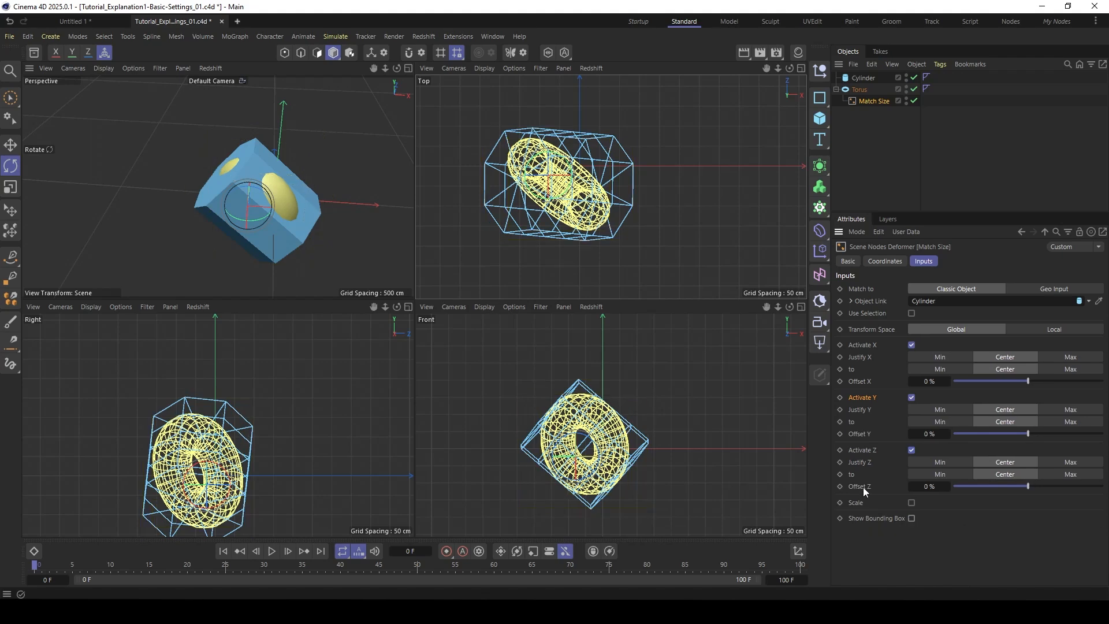
# - Rotate and move the cylinder to test that the torus remains centered inside it on all axes
pyautogui.click(865, 78)
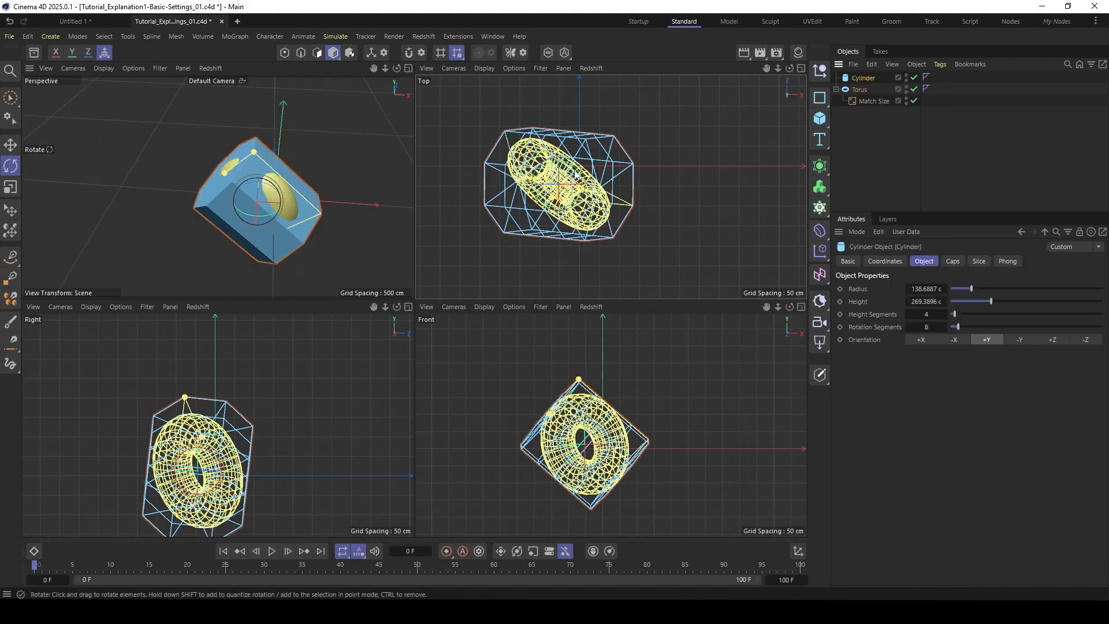
pyautogui.moveTo(575, 175); pyautogui.dragTo(549, 173)
pyautogui.press('e')
pyautogui.moveTo(678, 386)
pyautogui.mouseDown()
pyautogui.moveTo(696, 369)
pyautogui.moveTo(662, 397)
pyautogui.moveTo(642, 360)
pyautogui.moveTo(631, 361)
pyautogui.moveTo(662, 379)
pyautogui.mouseUp()
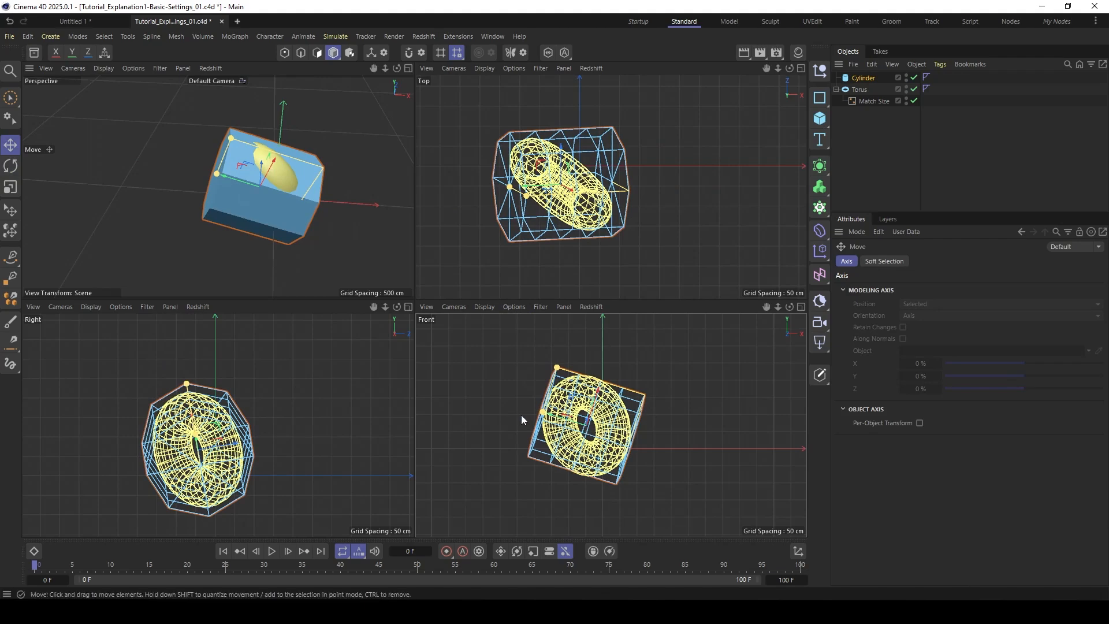
# - Reset the transforms of both the Cylinder and the Torus
pyautogui.click(872, 101)
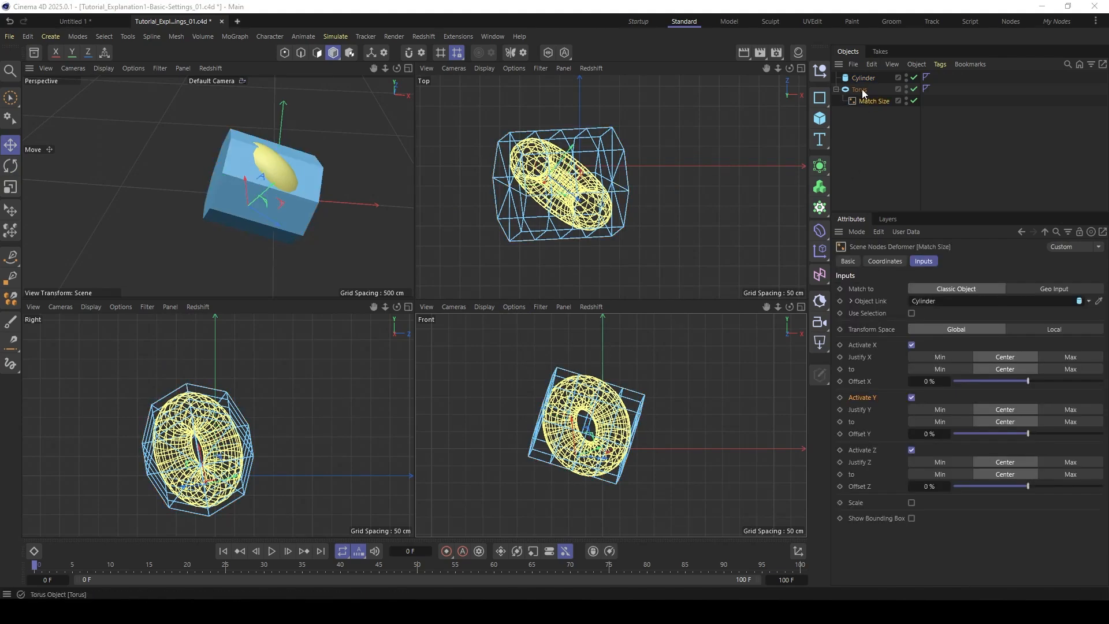
pyautogui.click(860, 90)
pyautogui.click(864, 78)
pyautogui.keyDown('ctrl'); pyautogui.click(859, 90); pyautogui.keyUp('ctrl')
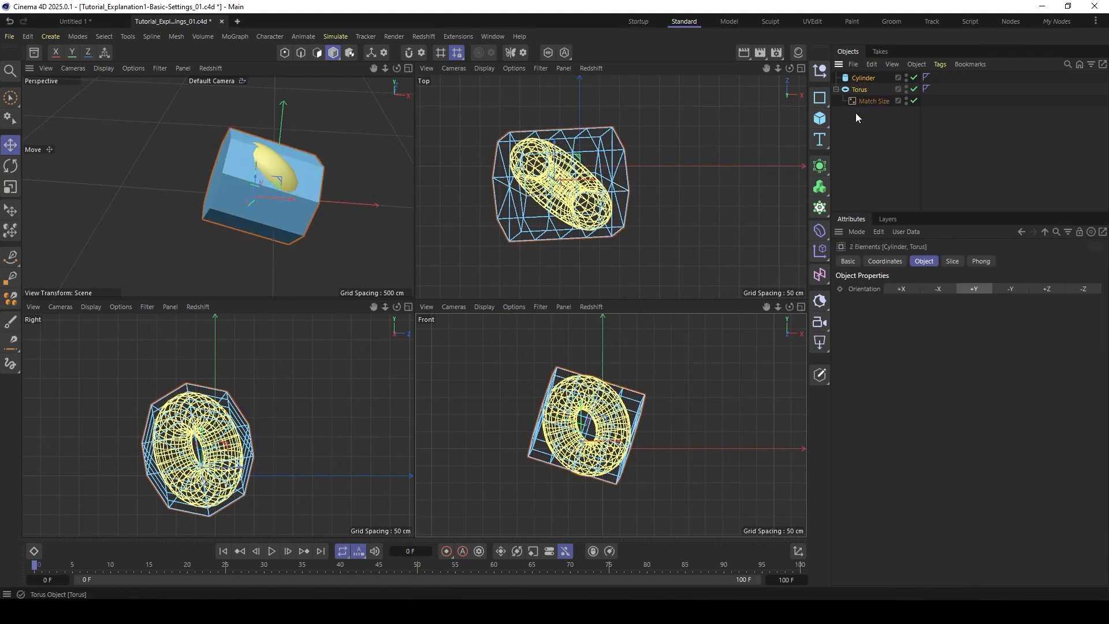
pyautogui.click(797, 551)
pyautogui.click(984, 537)
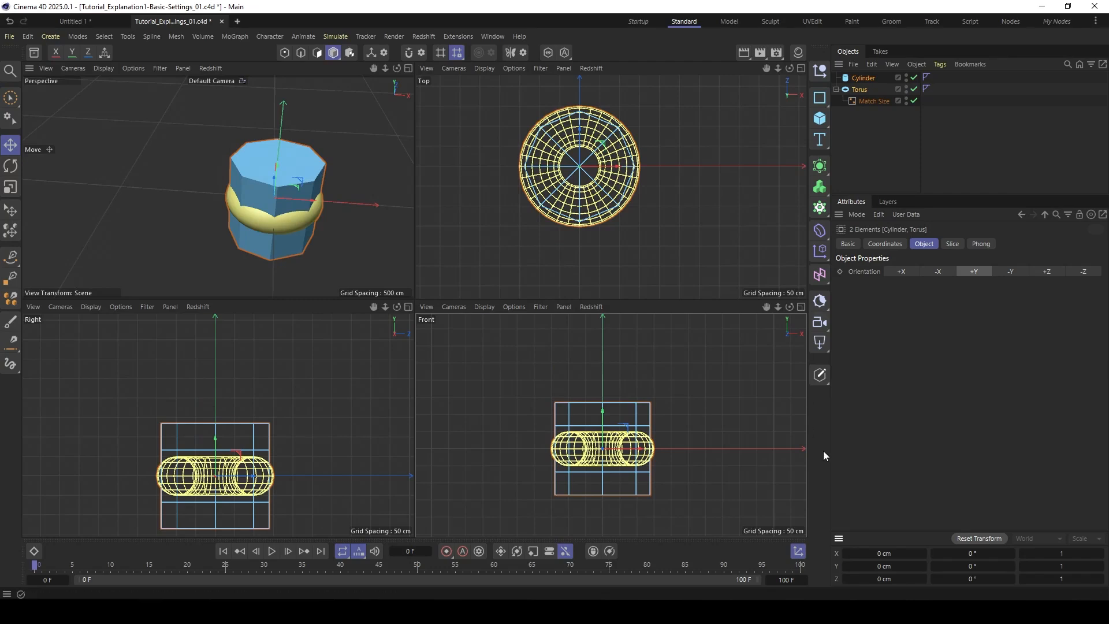
pyautogui.click(798, 551)
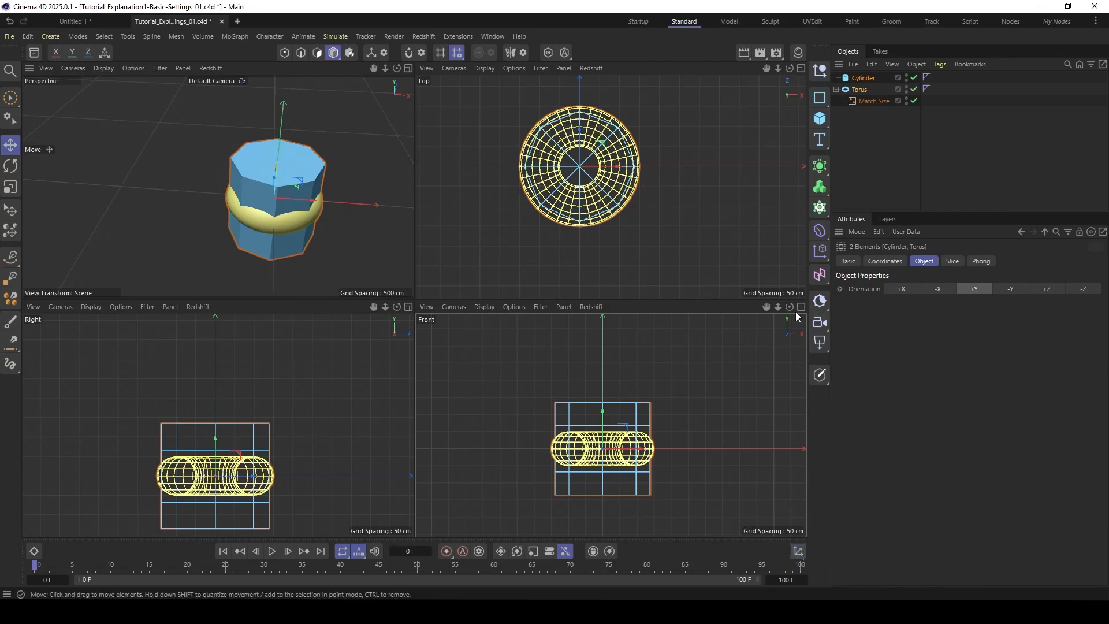
# - Enable Scale in the torus's Match Size deformer, using Uniform scaling with Fit to X
pyautogui.click(857, 91)
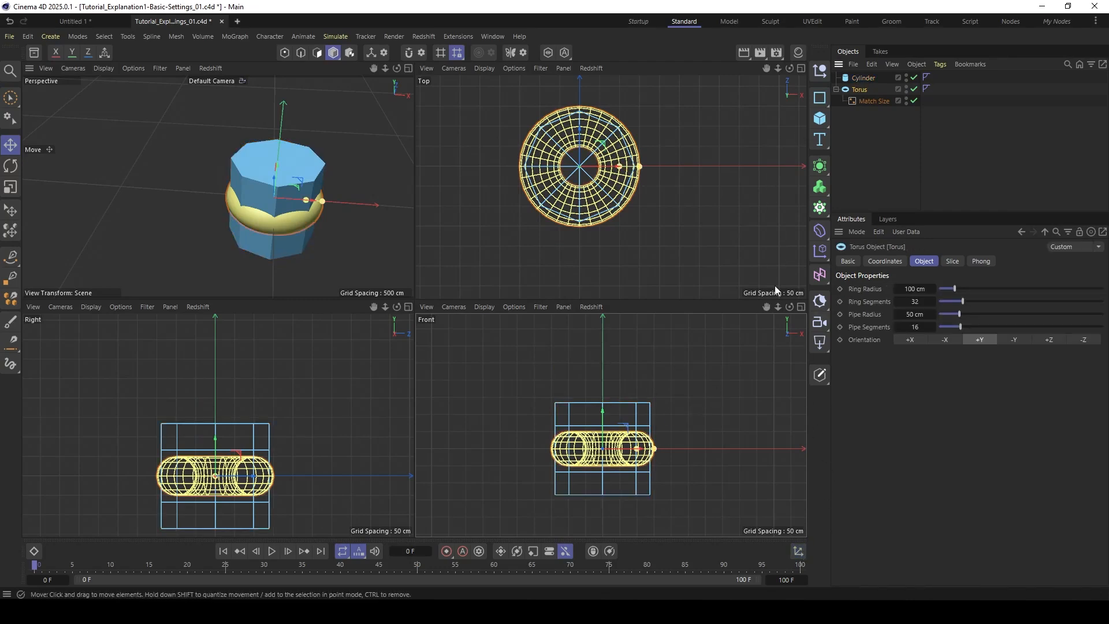
pyautogui.click(860, 100)
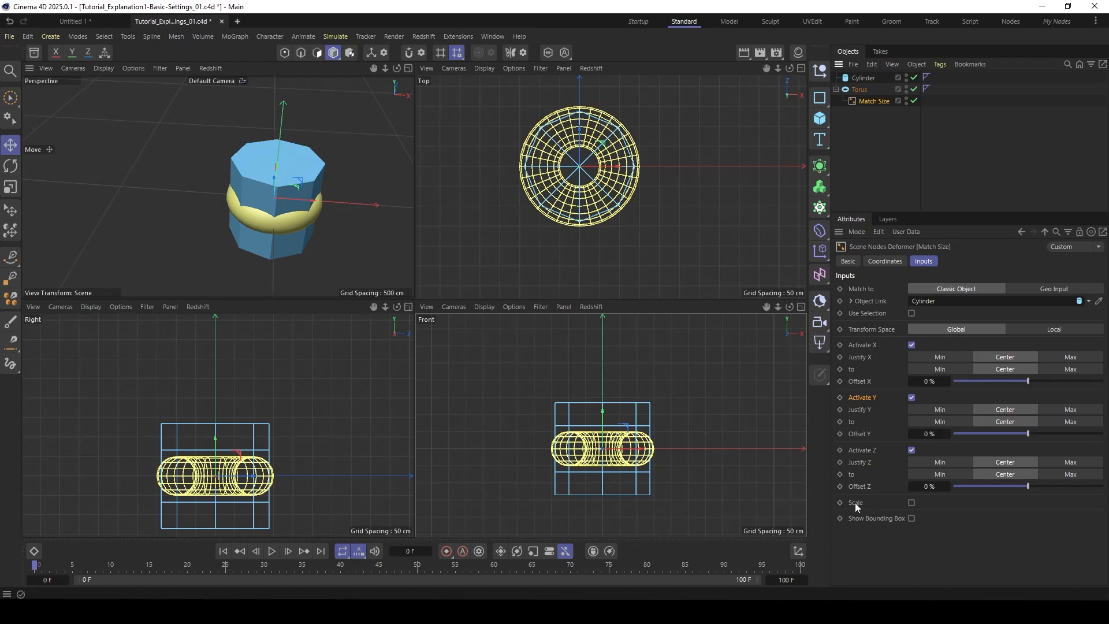
pyautogui.click(911, 502)
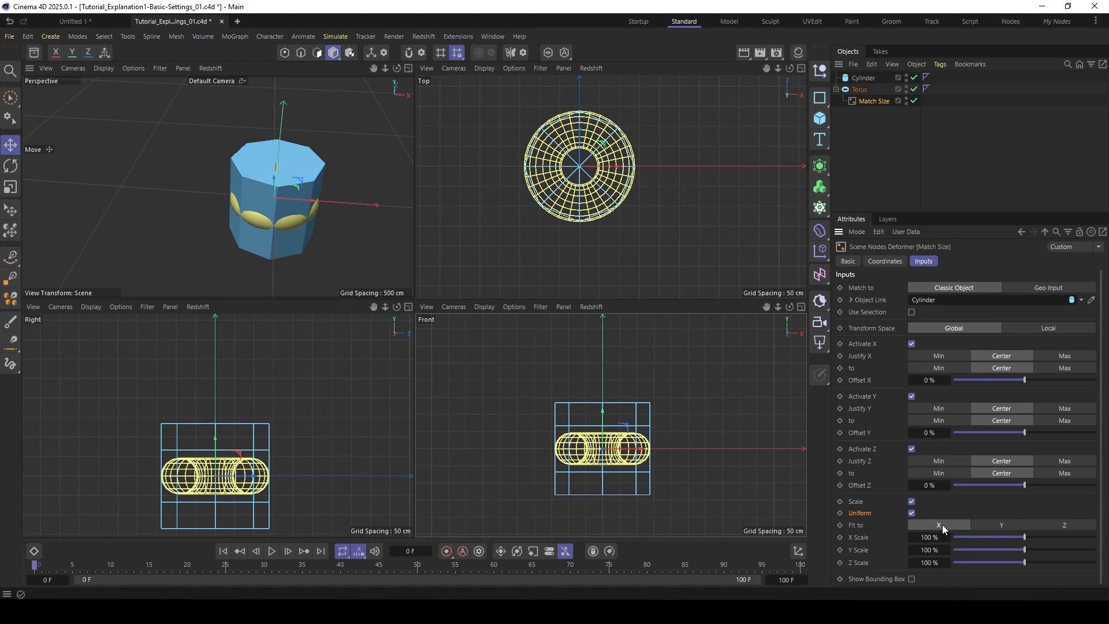
# - Scale the cylinder down along Z in the top view to about half its depth
pyautogui.click(862, 78)
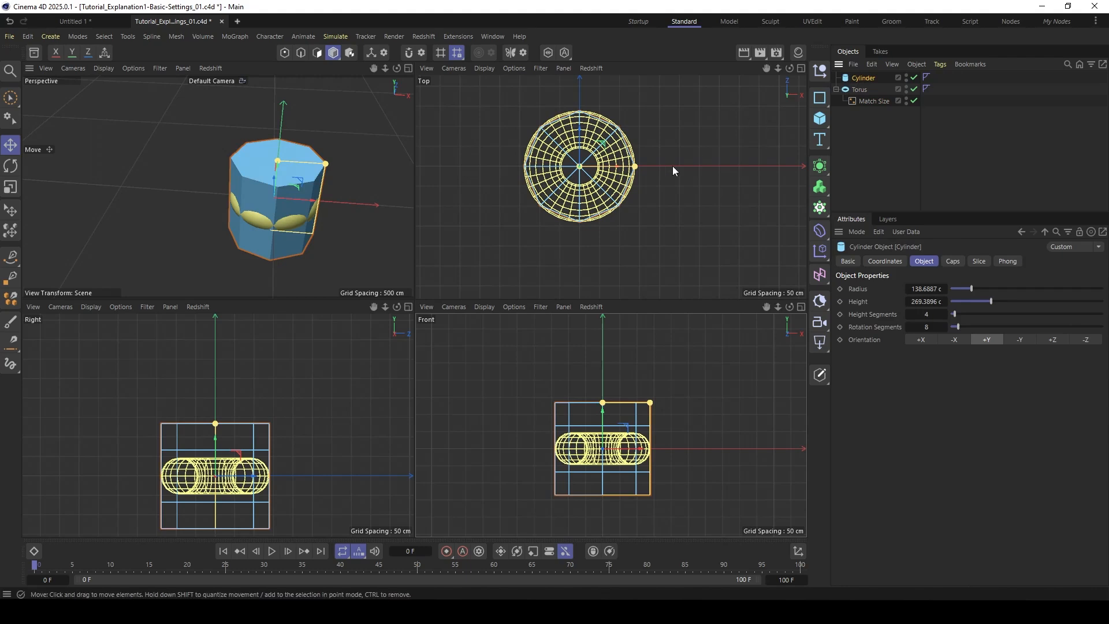
pyautogui.moveTo(336, 54); pyautogui.dragTo(363, 94)
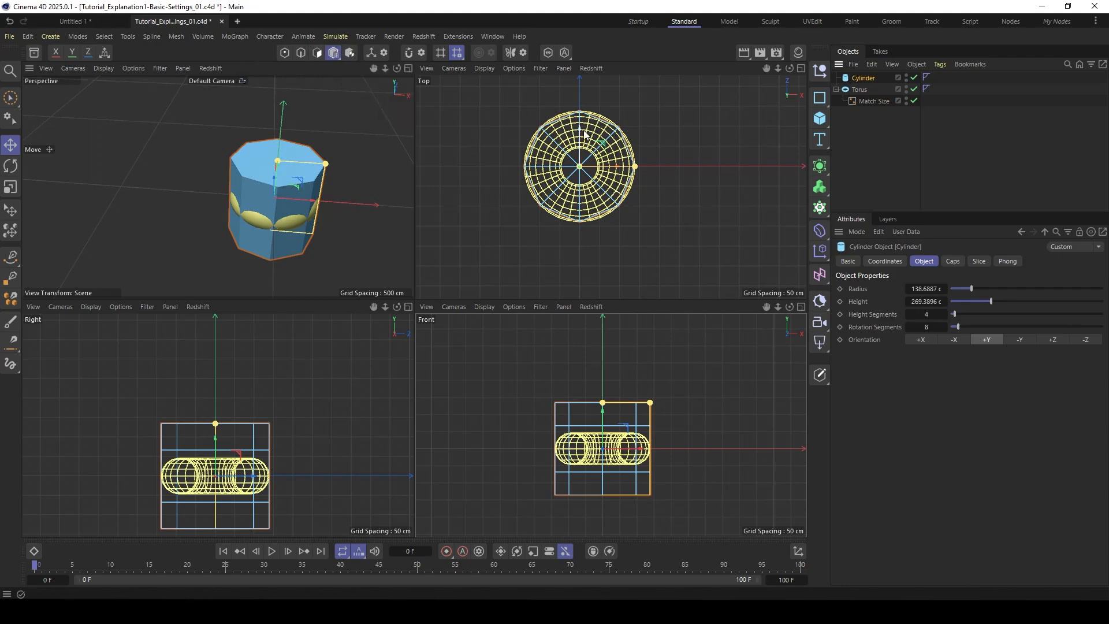
pyautogui.press('t')
pyautogui.moveTo(581, 132); pyautogui.dragTo(579, 149)
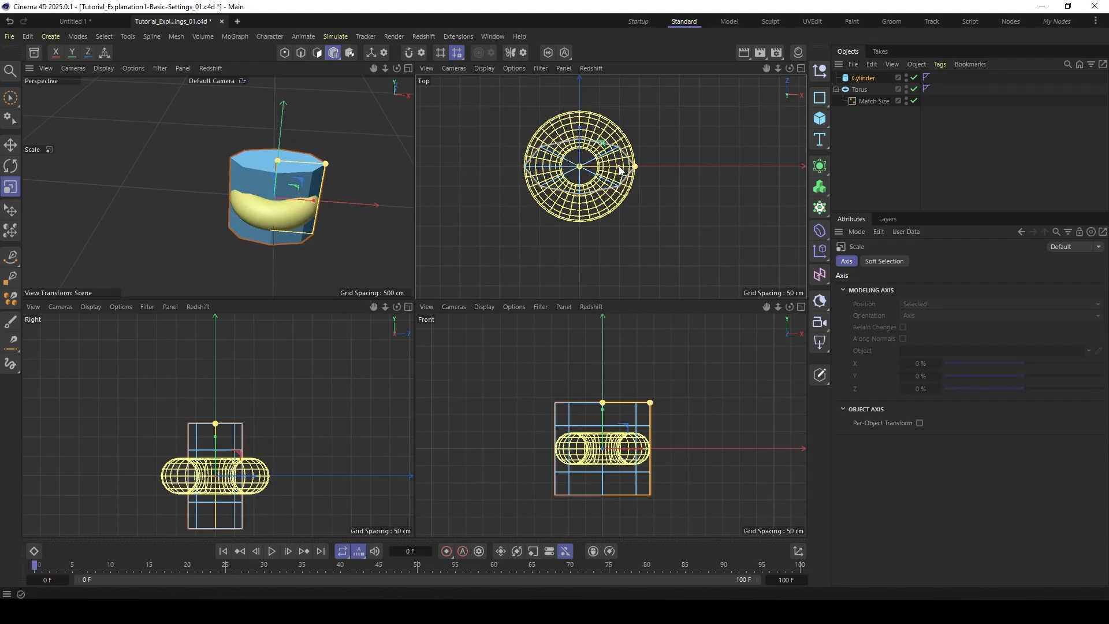
# - Widen and narrow the cylinder along X in the top view to test the torus's uniform fit
pyautogui.moveTo(616, 164); pyautogui.dragTo(642, 171)
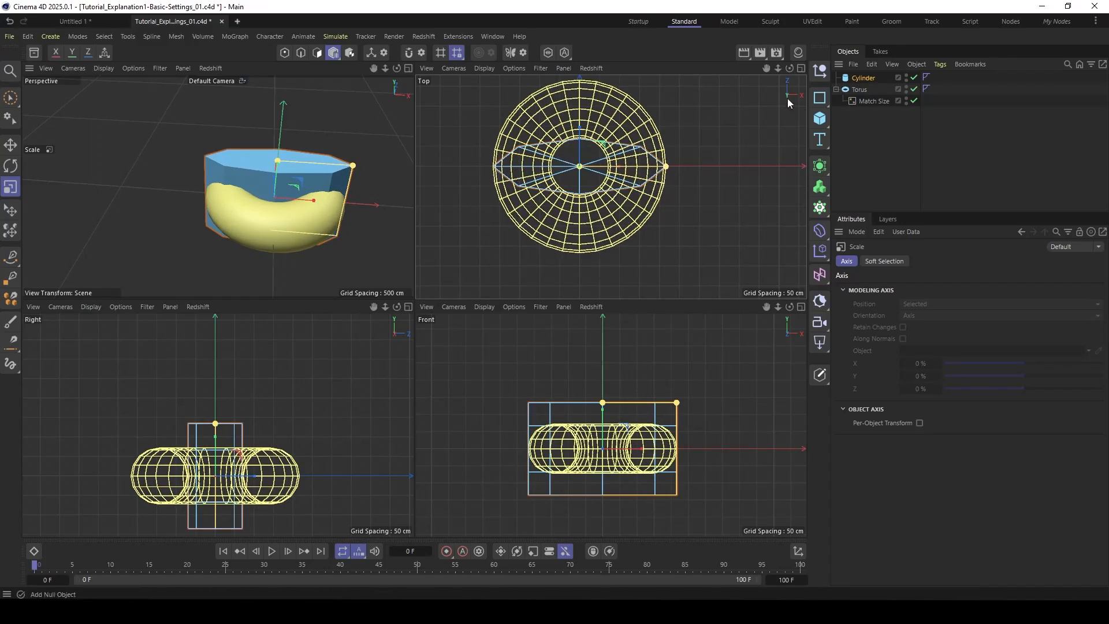
pyautogui.moveTo(620, 170); pyautogui.dragTo(606, 167)
# - Switch the uniform fit of the torus's Match Size deformer to Y and finally to Z
pyautogui.click(865, 103)
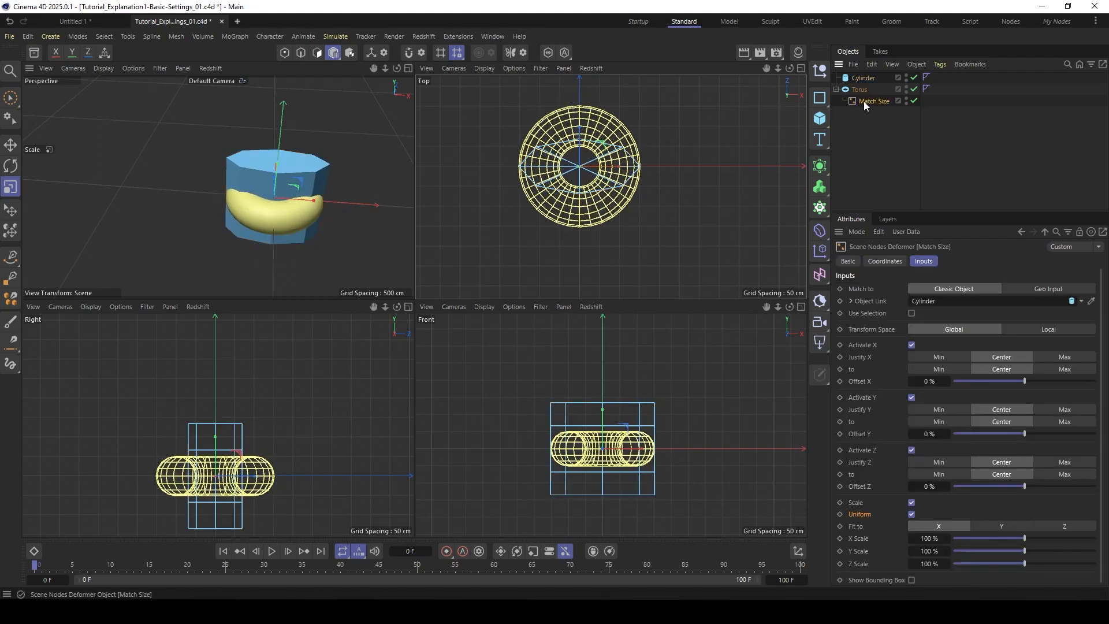
pyautogui.click(1001, 527)
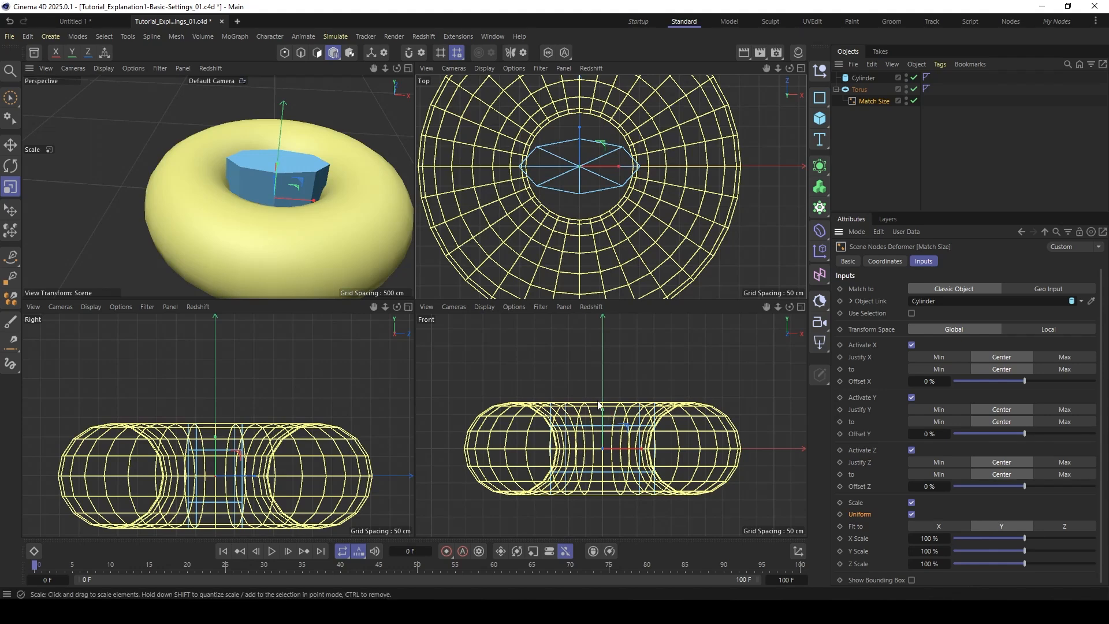
pyautogui.click(1068, 526)
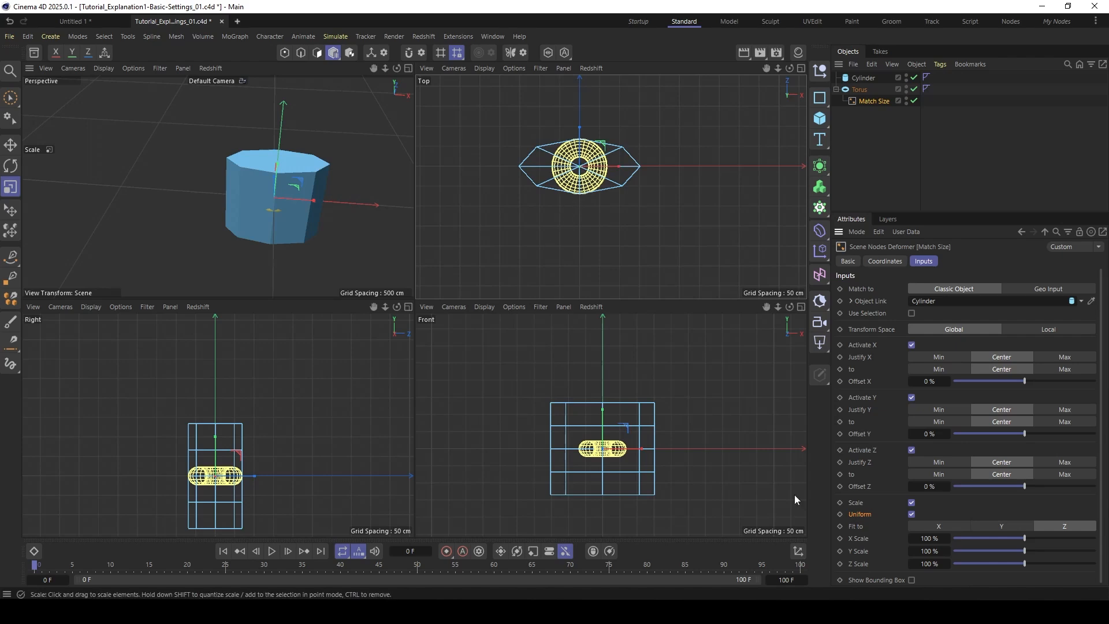
# - Disable Uniform scaling in Match Size, keep only the Y axis enabled for scaling, and set Y Scale to 101 %
pyautogui.moveTo(911, 212); pyautogui.dragTo(898, 137)
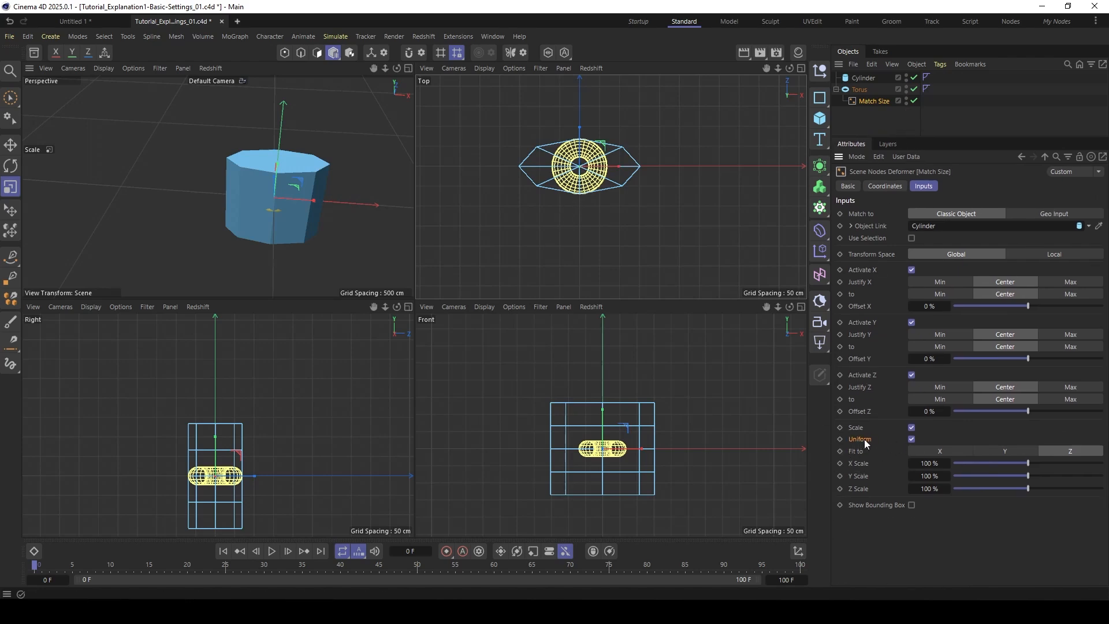
pyautogui.click(911, 439)
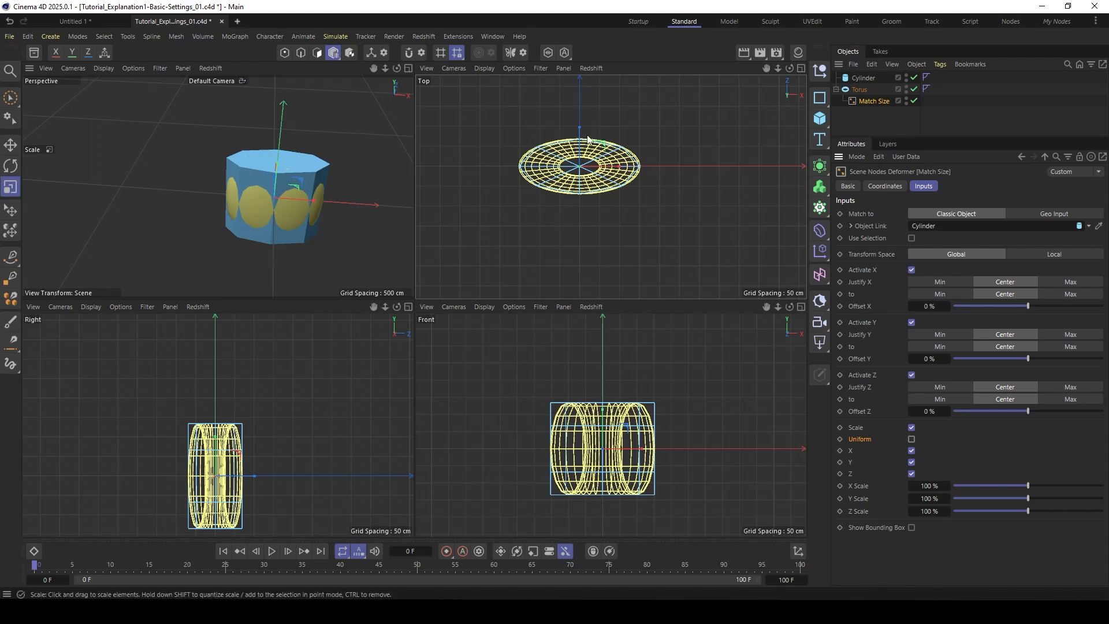
pyautogui.click(912, 451)
pyautogui.click(911, 474)
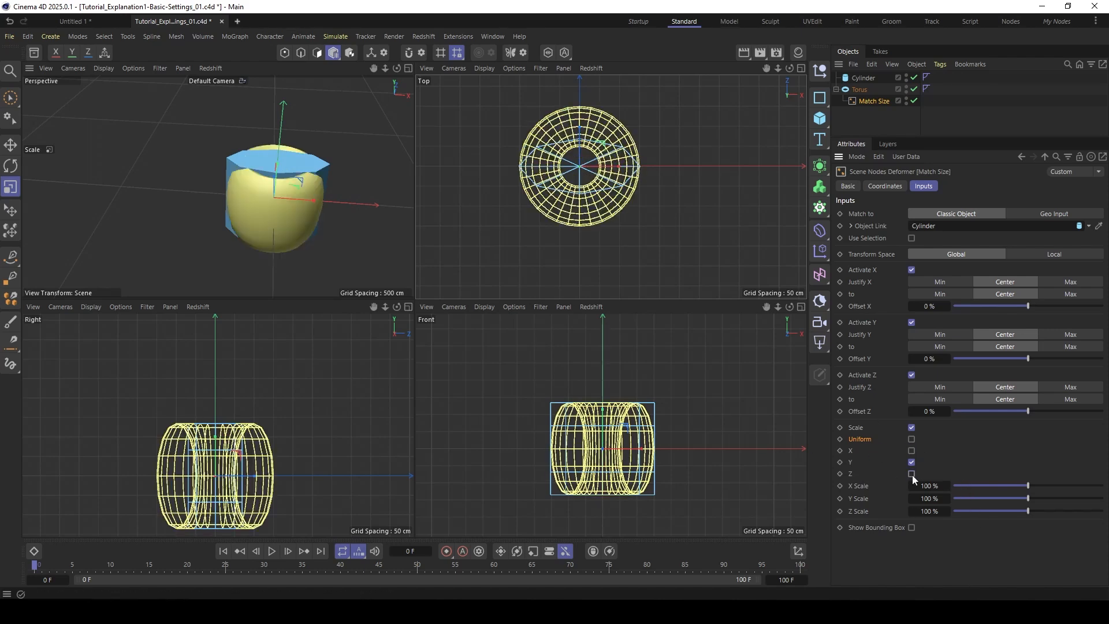
pyautogui.click(849, 463)
pyautogui.moveTo(1028, 498)
pyautogui.mouseDown()
pyautogui.moveTo(1064, 497)
pyautogui.moveTo(1017, 498)
pyautogui.moveTo(1045, 495)
pyautogui.moveTo(1029, 497)
pyautogui.mouseUp()
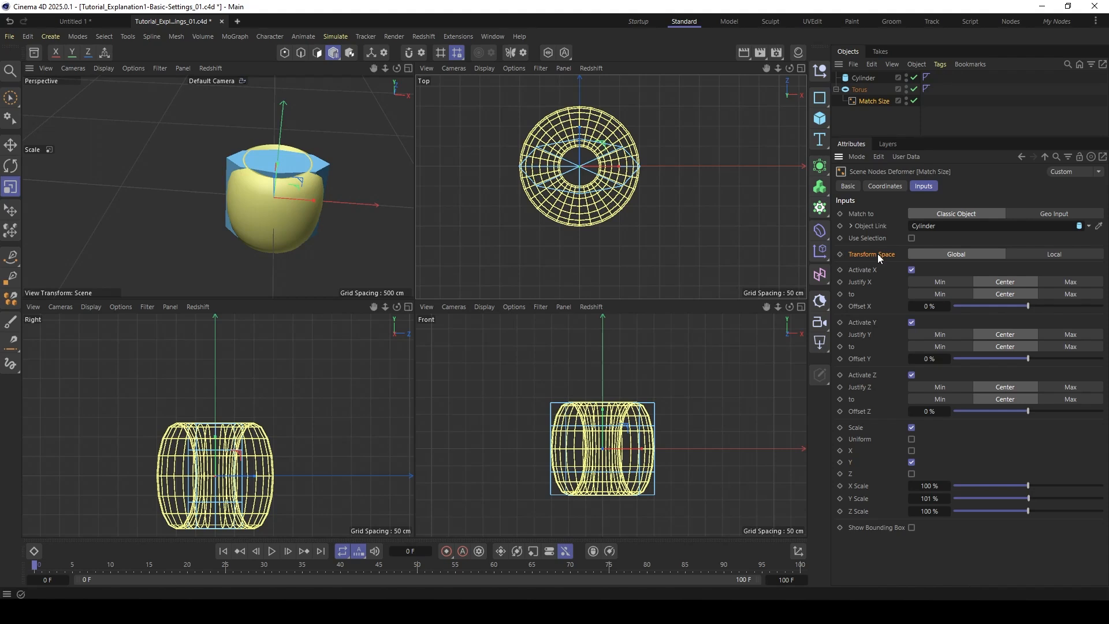
# - Create a new project and add a cube resized to about 178 × 81 × 128 cm
pyautogui.hotkey('ctrl', 'n')
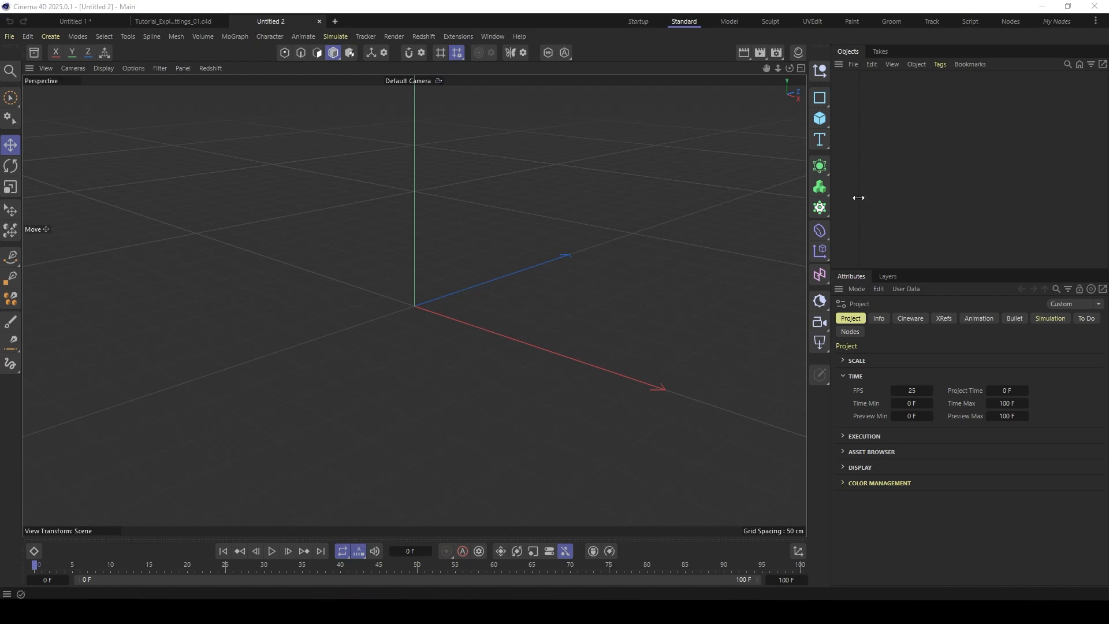
pyautogui.moveTo(858, 197); pyautogui.dragTo(916, 198)
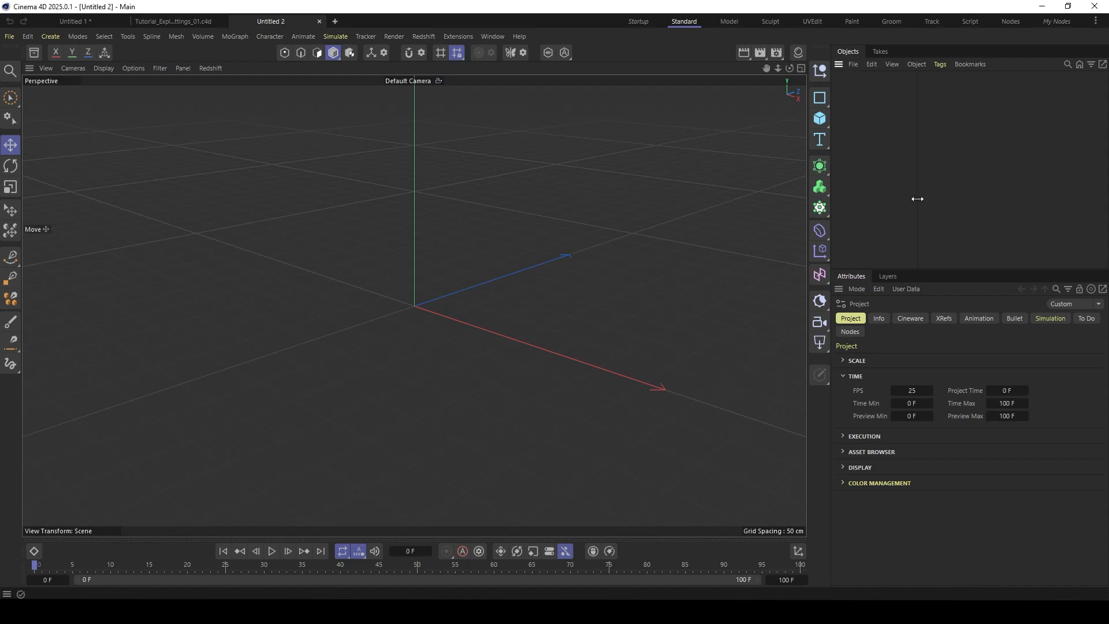
pyautogui.click(822, 121)
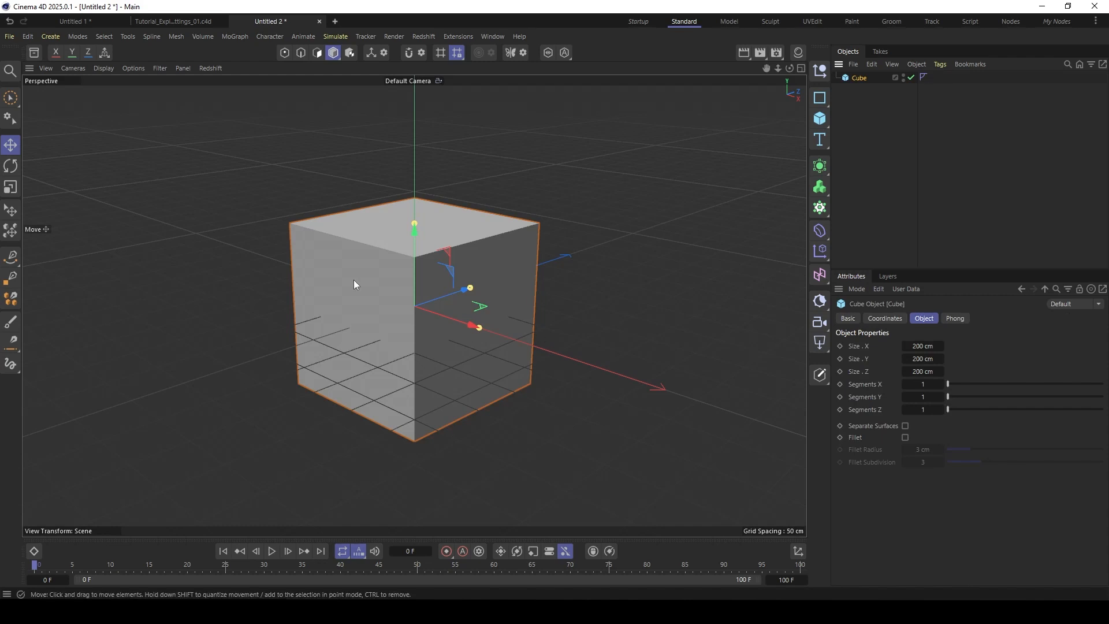
pyautogui.moveTo(415, 223); pyautogui.dragTo(414, 273)
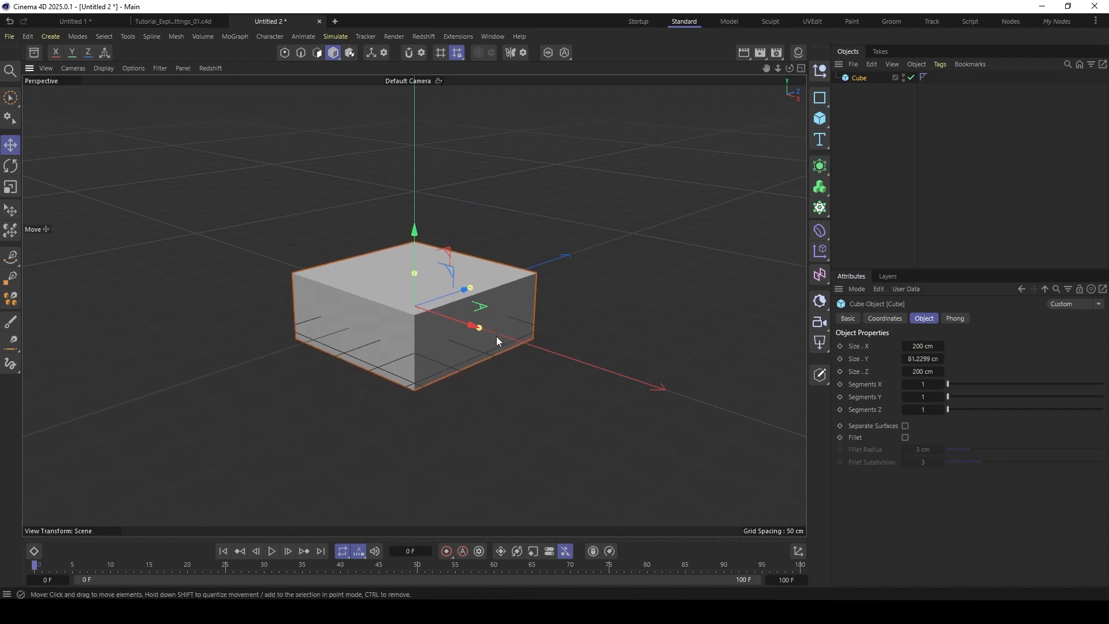
pyautogui.moveTo(471, 324); pyautogui.dragTo(372, 308)
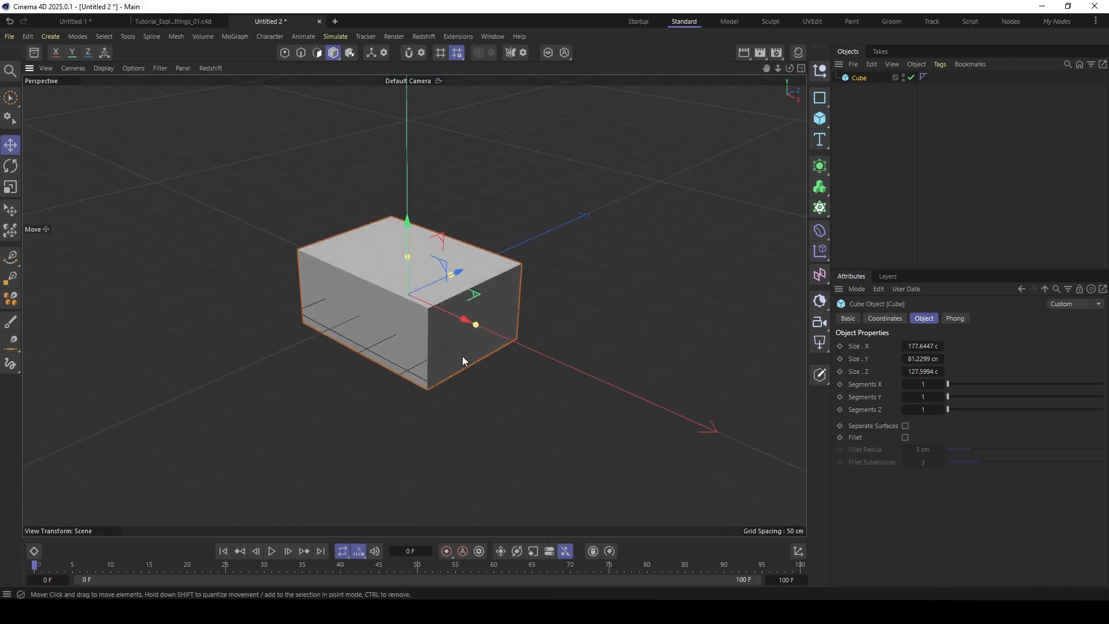
pyautogui.keyDown('alt'); pyautogui.moveTo(488, 386); pyautogui.dragTo(374, 339); pyautogui.keyUp('alt')
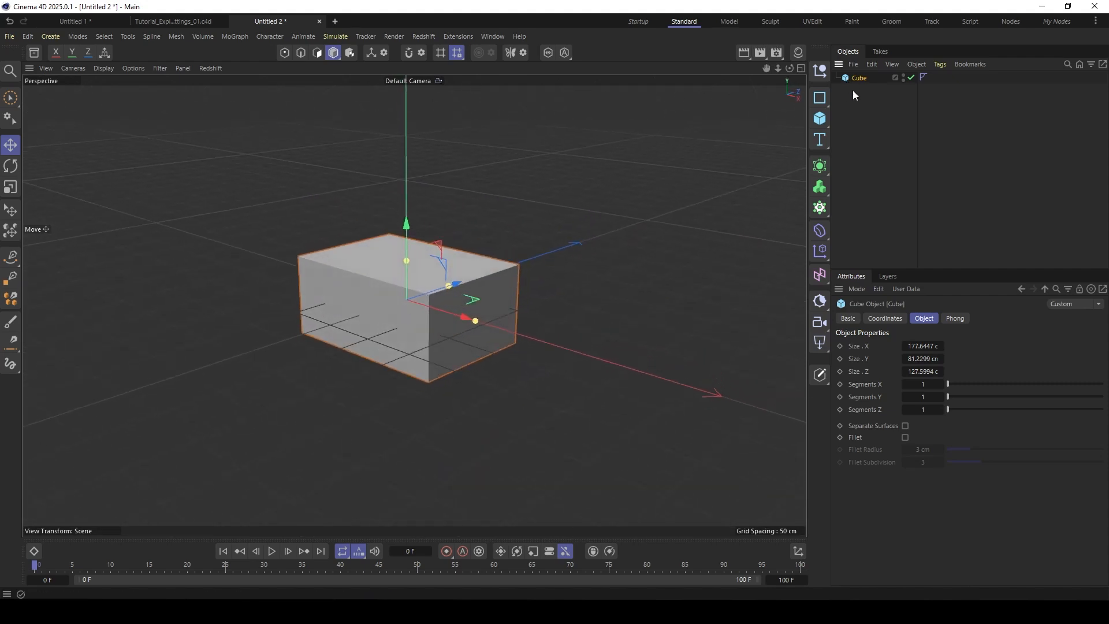
# - Add a Geometry Axis deformer to the cube with Align Y at -100 %
pyautogui.hotkey('shift', 'c')
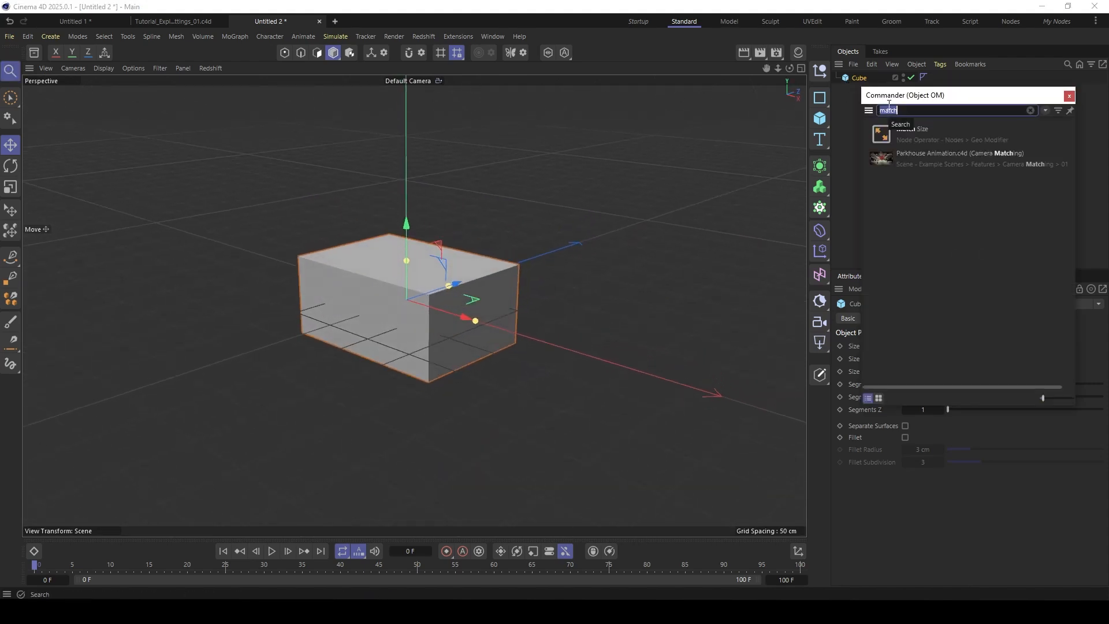
pyautogui.press('BackSpace')
pyautogui.write('xis')
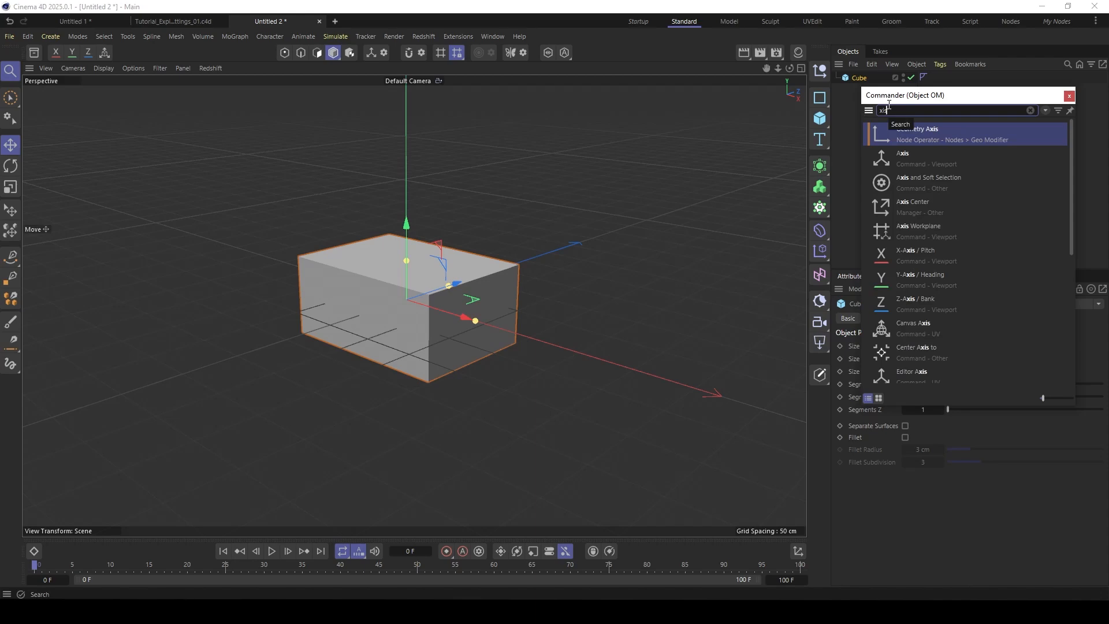
pyautogui.click(885, 133)
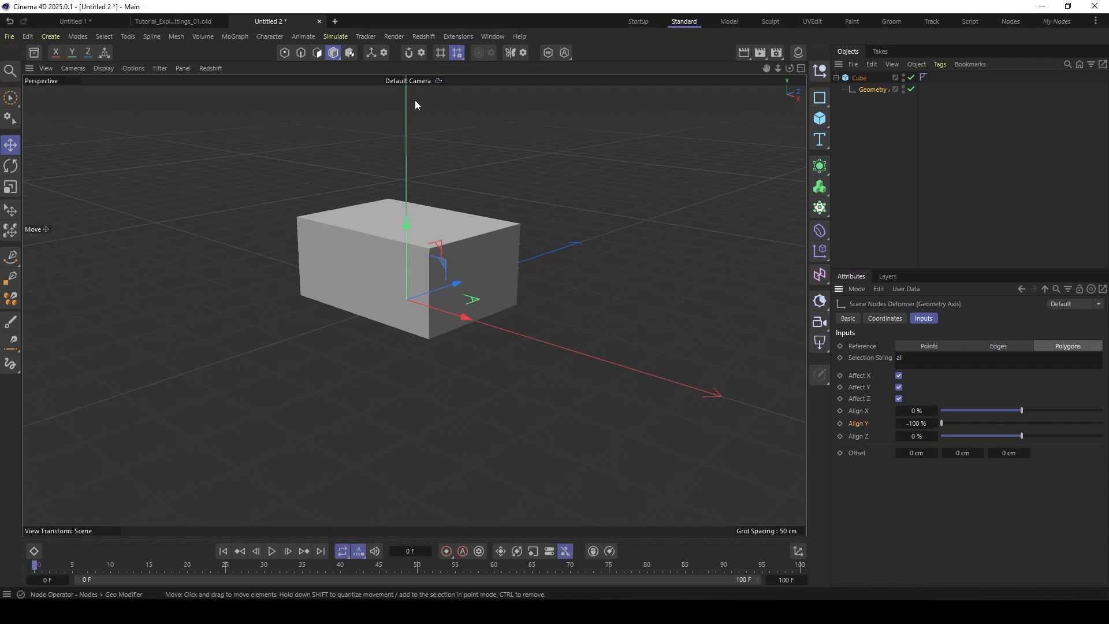
# - Examine the position of the cube's axis relative to its base in the perspective and front views
pyautogui.keyDown('alt'); pyautogui.moveTo(317, 278); pyautogui.dragTo(343, 232); pyautogui.keyUp('alt')
pyautogui.click(801, 68)
pyautogui.scroll(5, 601, 424)
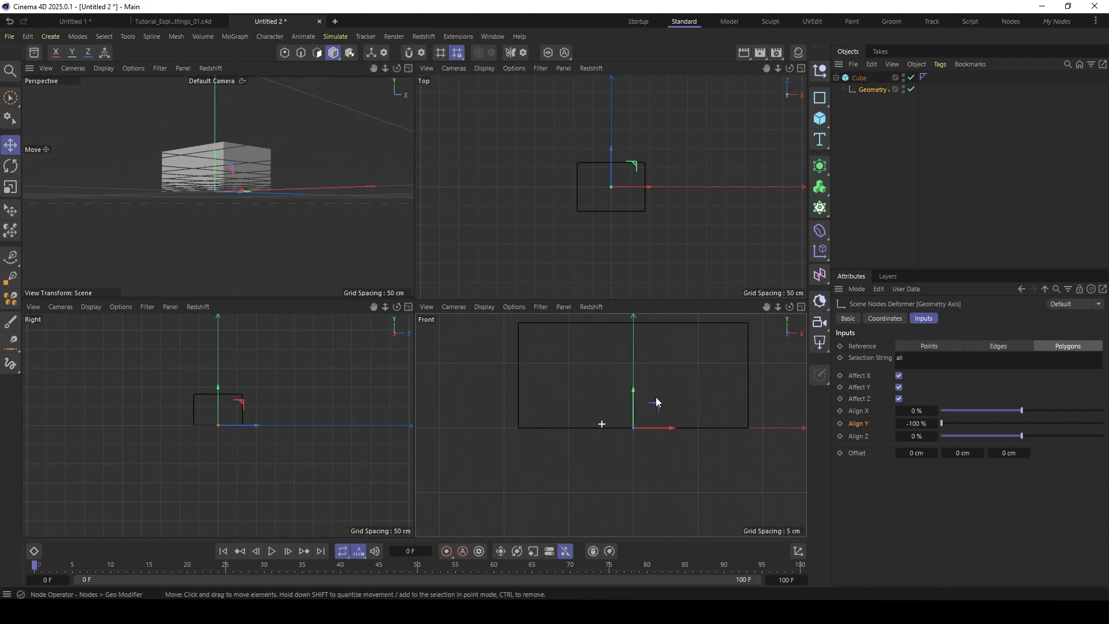
pyautogui.scroll(-3, 606, 399)
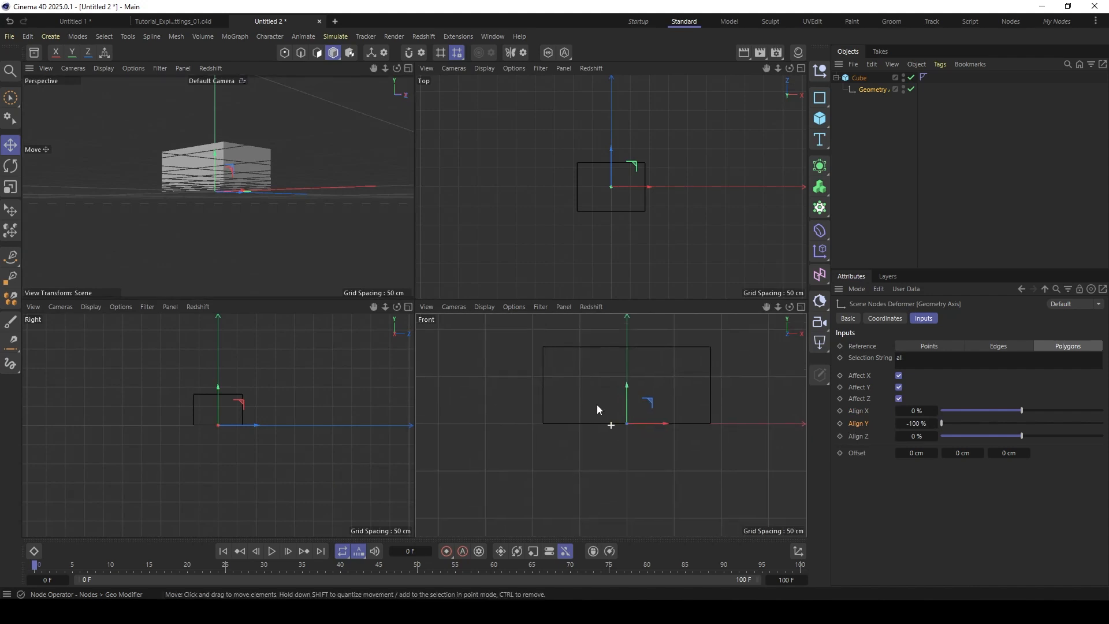
pyautogui.click(408, 68)
pyautogui.moveTo(406, 286)
pyautogui.keyDown('alt'); pyautogui.mouseDown()
pyautogui.moveTo(406, 309)
pyautogui.moveTo(414, 300)
pyautogui.mouseUp(); pyautogui.keyUp('alt')
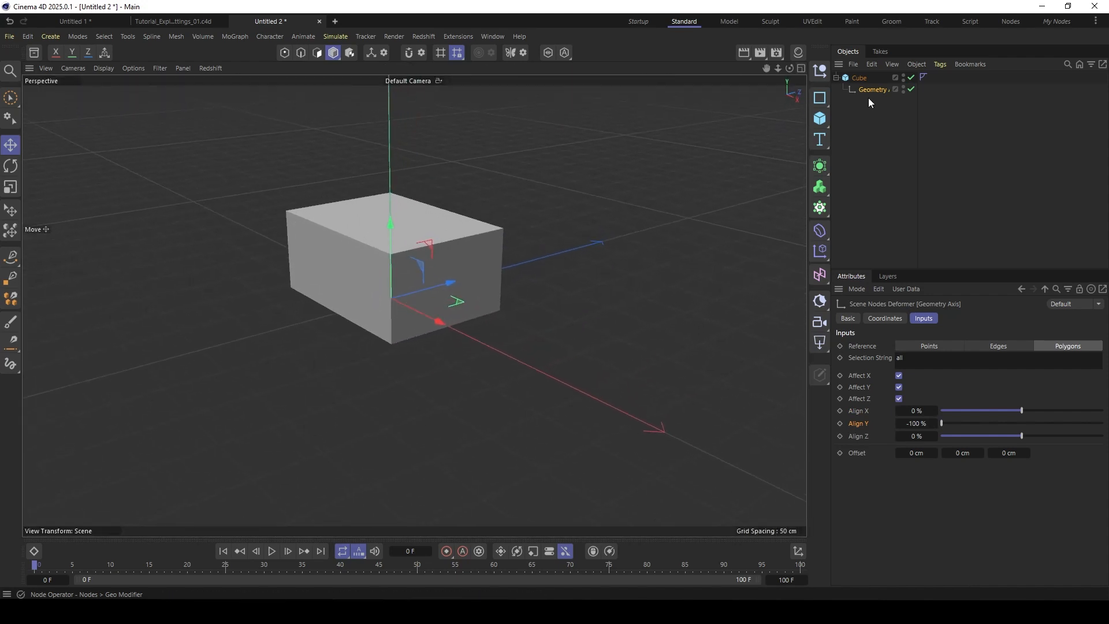
# - Replace the cube's Geometry Axis deformer with a Match Size deformer
pyautogui.press('Delete')
pyautogui.click(853, 80)
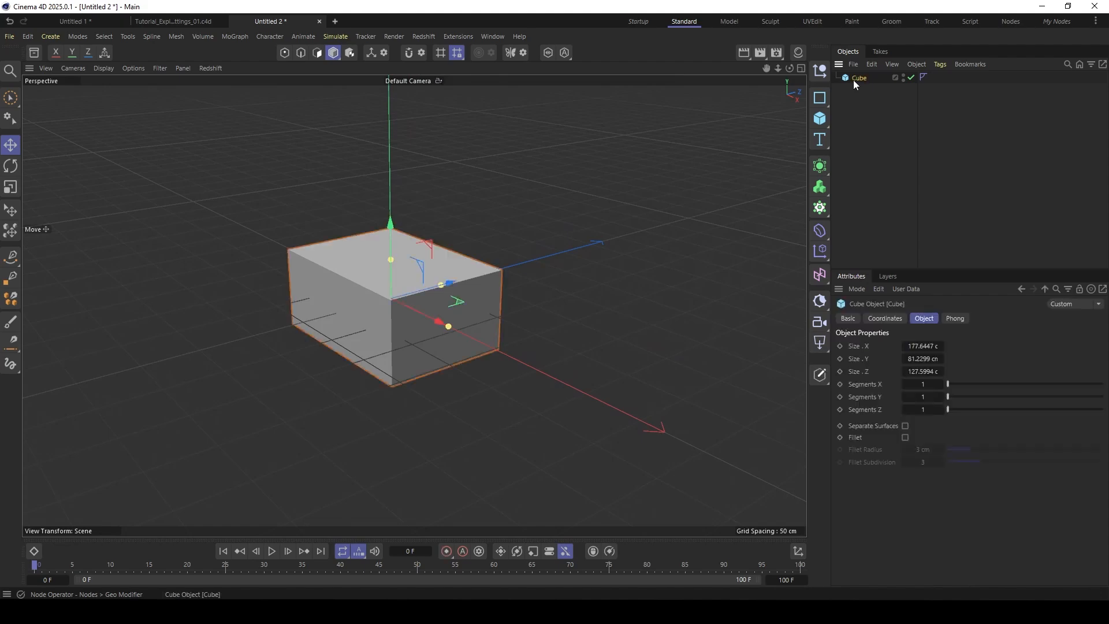
pyautogui.hotkey('shift', 'c')
pyautogui.write('match')
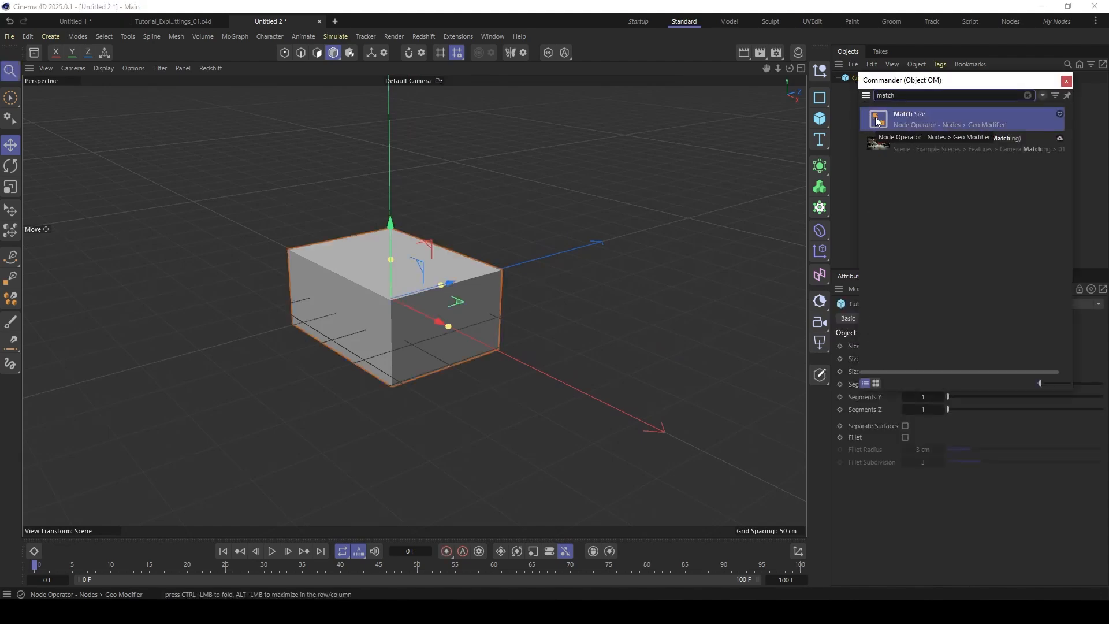
pyautogui.click(876, 120)
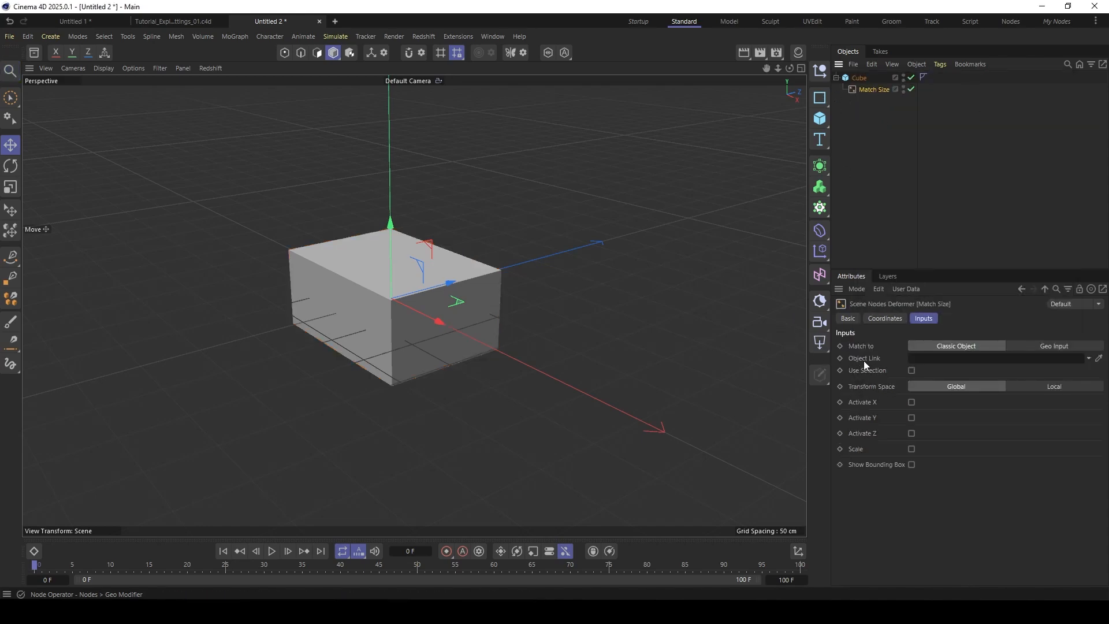
# - Activate Y in the cube's Match Size deformer and justify Y from Min to Center
pyautogui.click(911, 417)
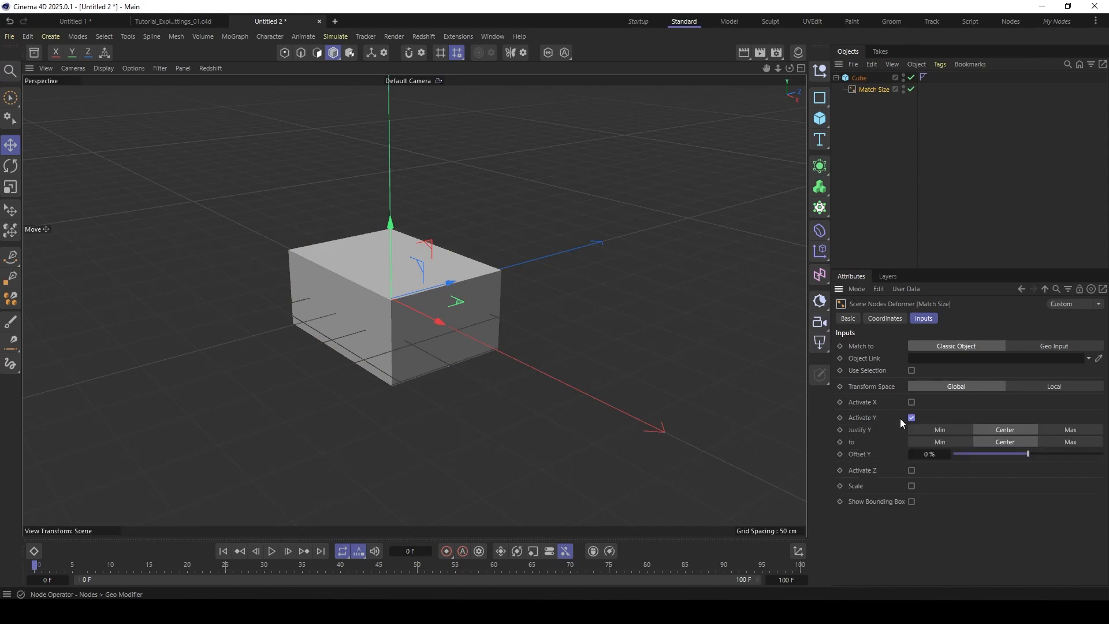
pyautogui.click(945, 429)
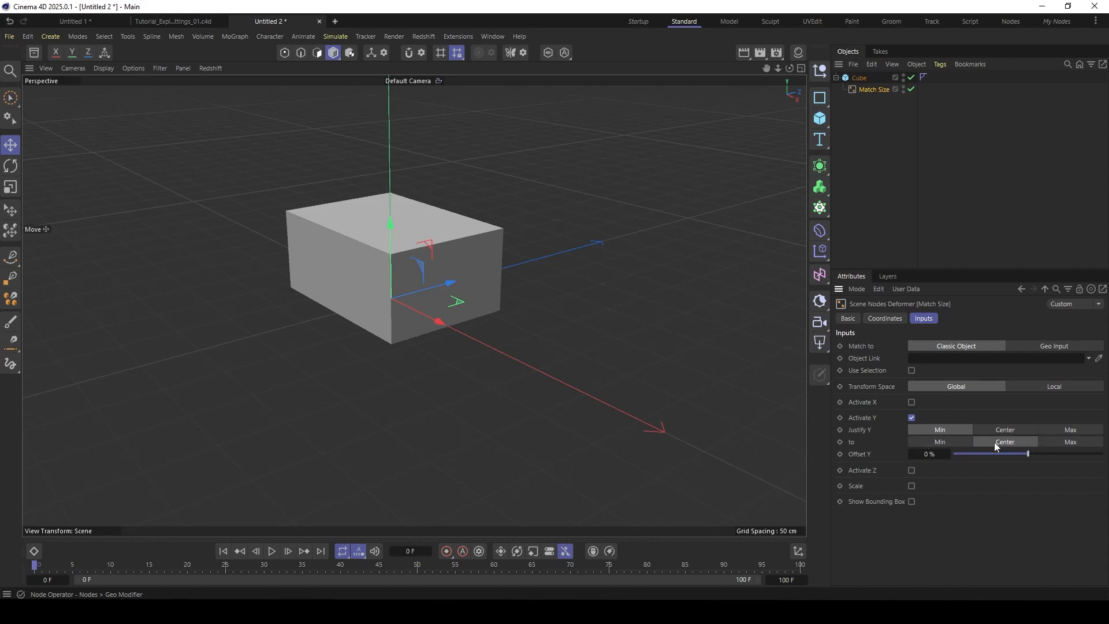
# - Select the cube and examine from several angles how its base aligns with the object axis
pyautogui.keyDown('alt'); pyautogui.moveTo(345, 291); pyautogui.dragTo(378, 259); pyautogui.keyUp('alt')
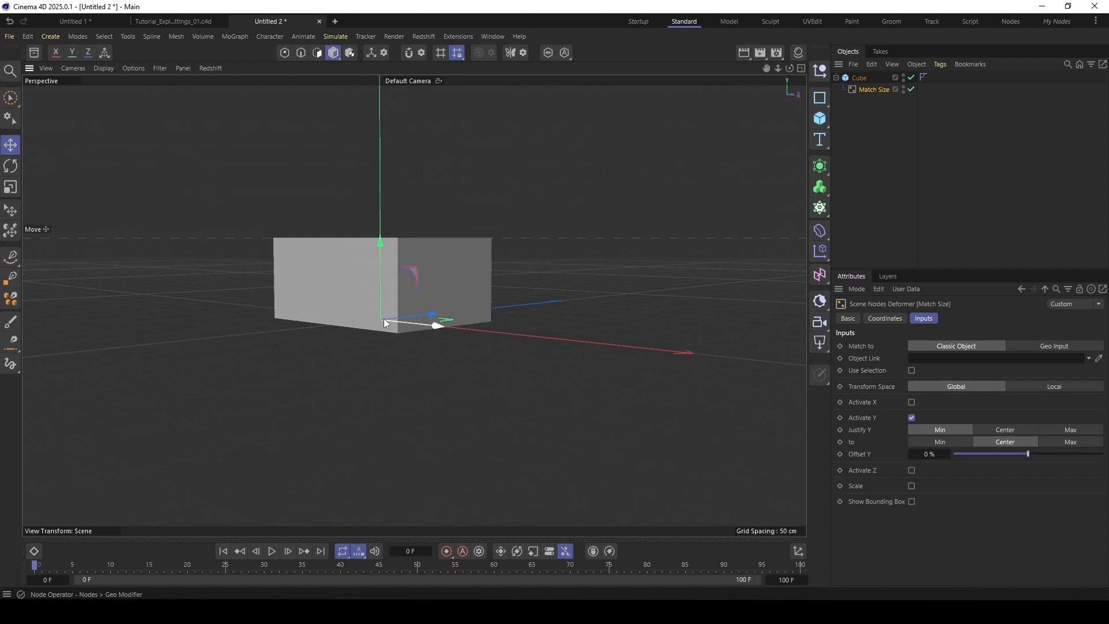
pyautogui.keyDown('alt'); pyautogui.moveTo(382, 315); pyautogui.dragTo(386, 281); pyautogui.keyUp('alt')
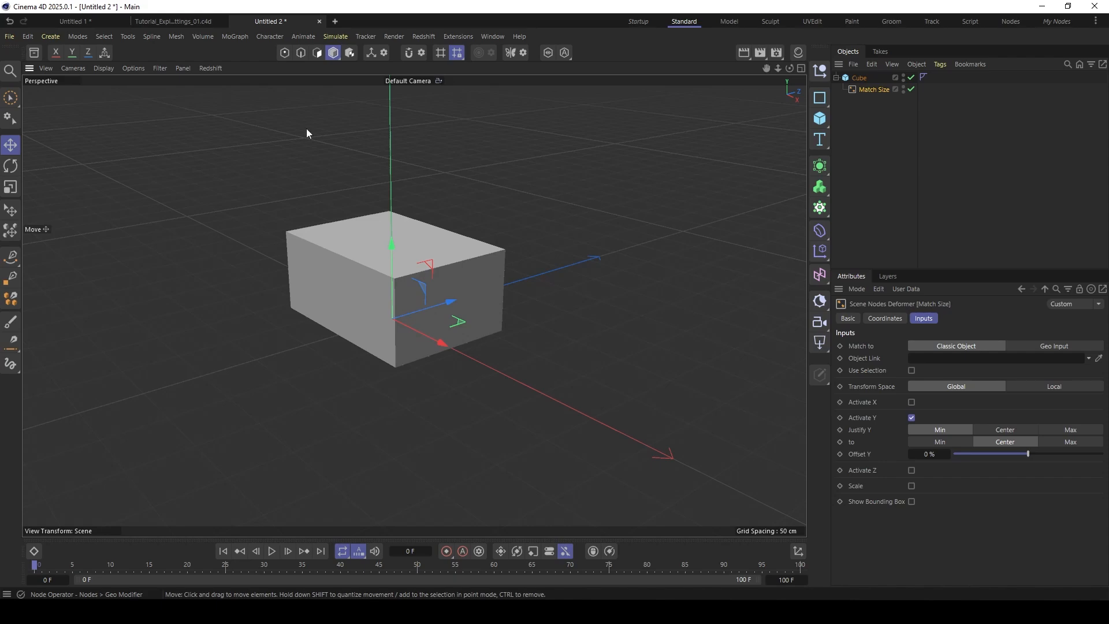
pyautogui.keyDown('alt'); pyautogui.moveTo(317, 266); pyautogui.dragTo(346, 280); pyautogui.keyUp('alt')
pyautogui.click(857, 79)
pyautogui.press('e')
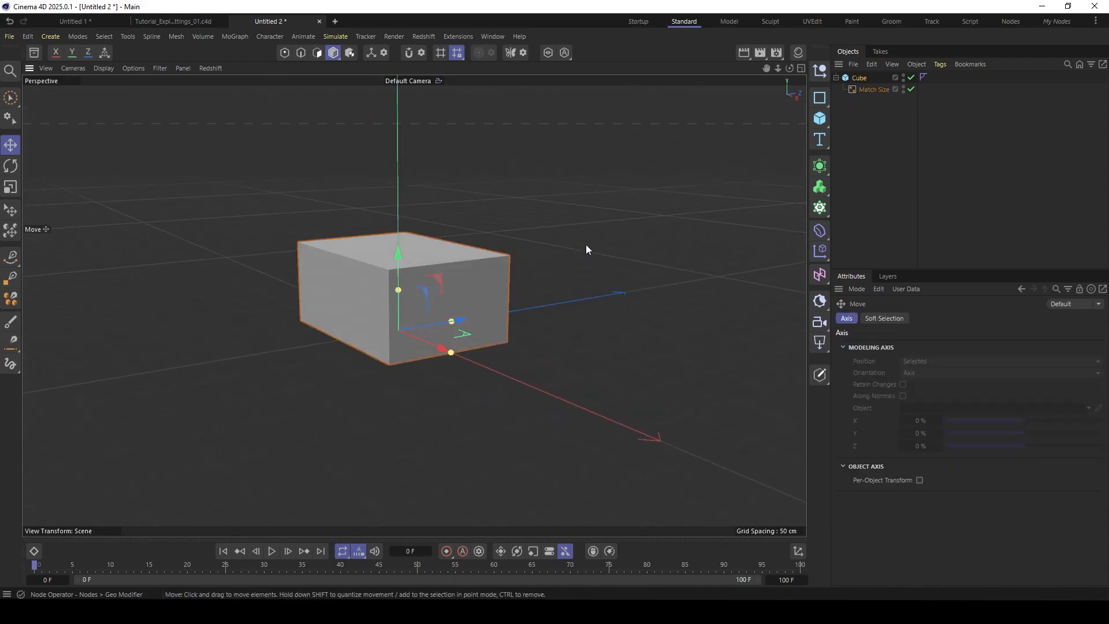
pyautogui.moveTo(586, 245); pyautogui.dragTo(596, 276)
pyautogui.click(852, 79)
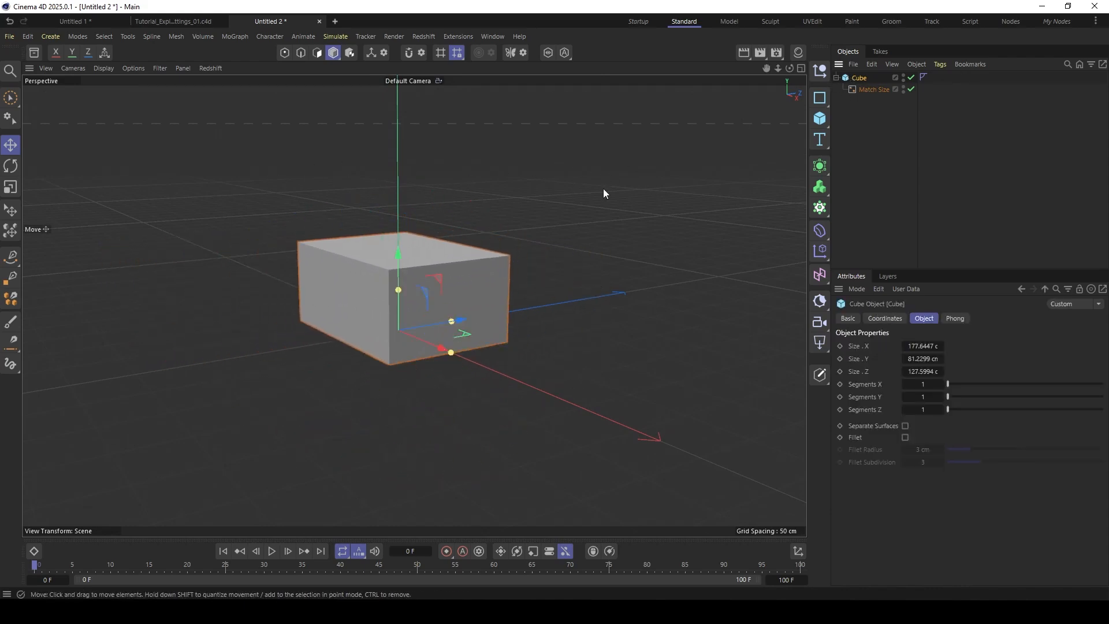
pyautogui.moveTo(400, 248)
pyautogui.keyDown('alt'); pyautogui.mouseDown()
pyautogui.moveTo(411, 268)
pyautogui.moveTo(390, 263)
pyautogui.mouseUp(); pyautogui.keyUp('alt')
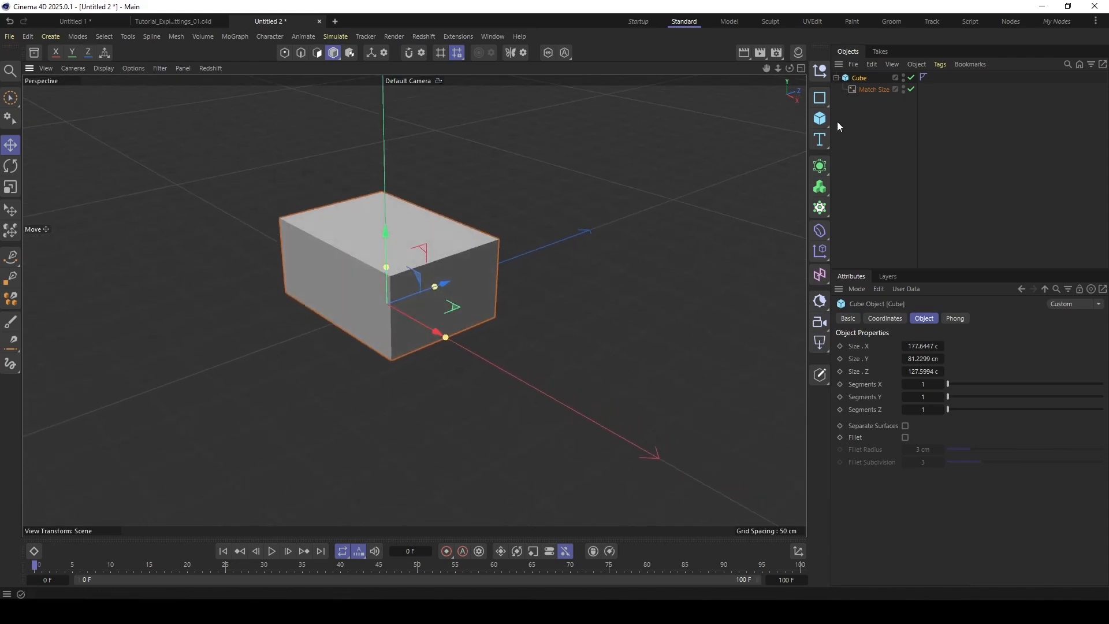
# - Add a cylinder, place it beside the cube and reduce its radius to make it slim
pyautogui.click(819, 122)
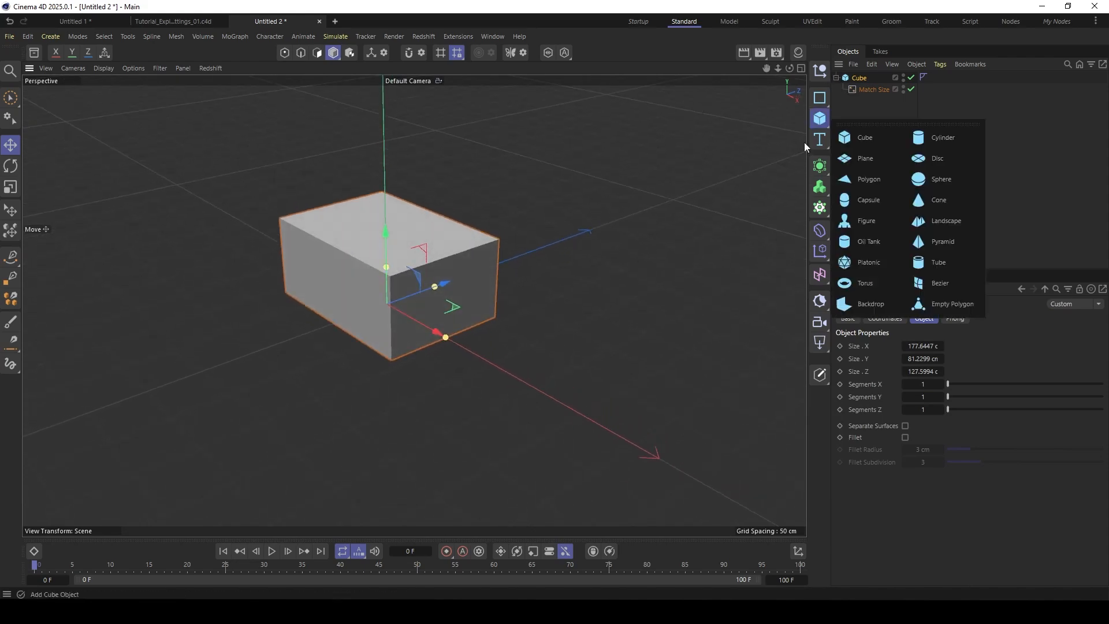
pyautogui.click(942, 138)
pyautogui.moveTo(408, 298); pyautogui.dragTo(603, 310)
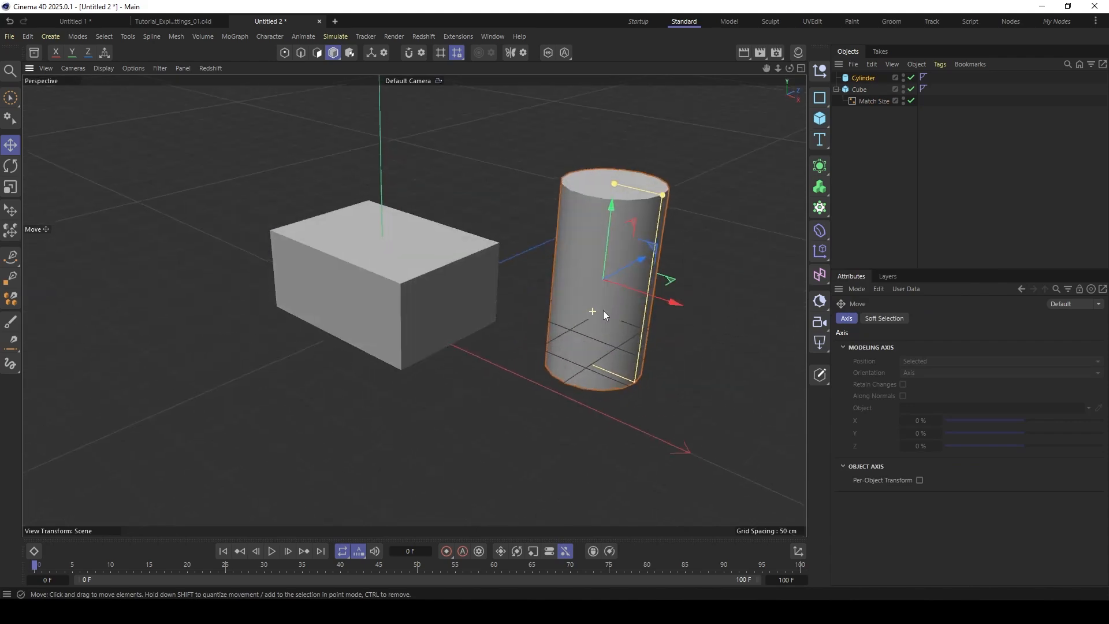
pyautogui.moveTo(663, 194); pyautogui.dragTo(695, 166)
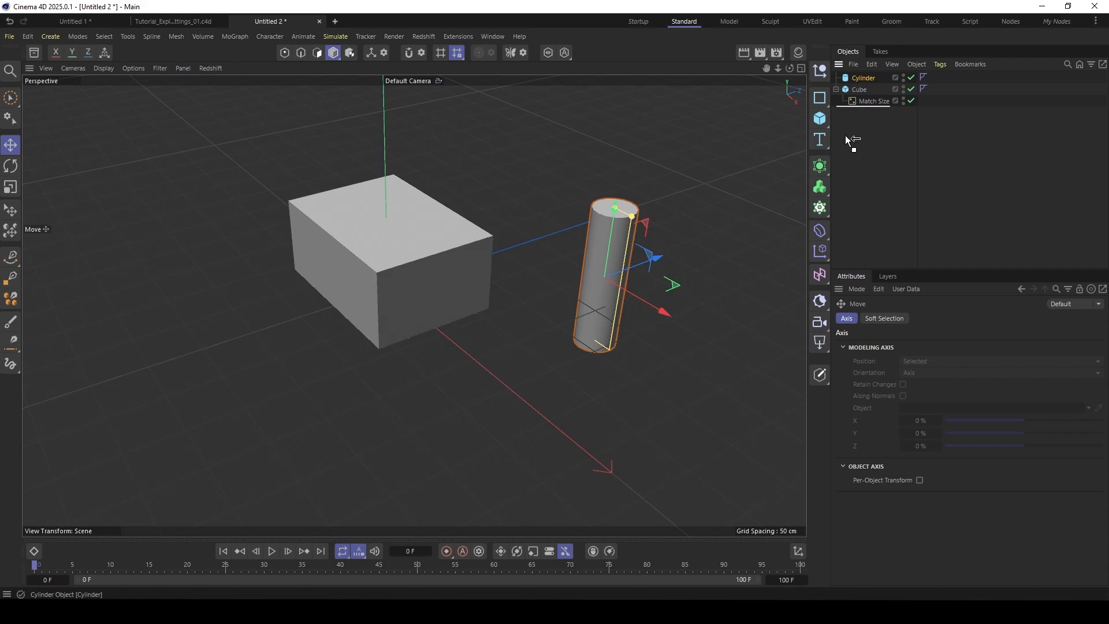
# - Place the cylinder below the cube in the object hierarchy and add a Match Size deformer to it
pyautogui.moveTo(850, 140); pyautogui.dragTo(854, 102)
pyautogui.hotkey('shift', 'c')
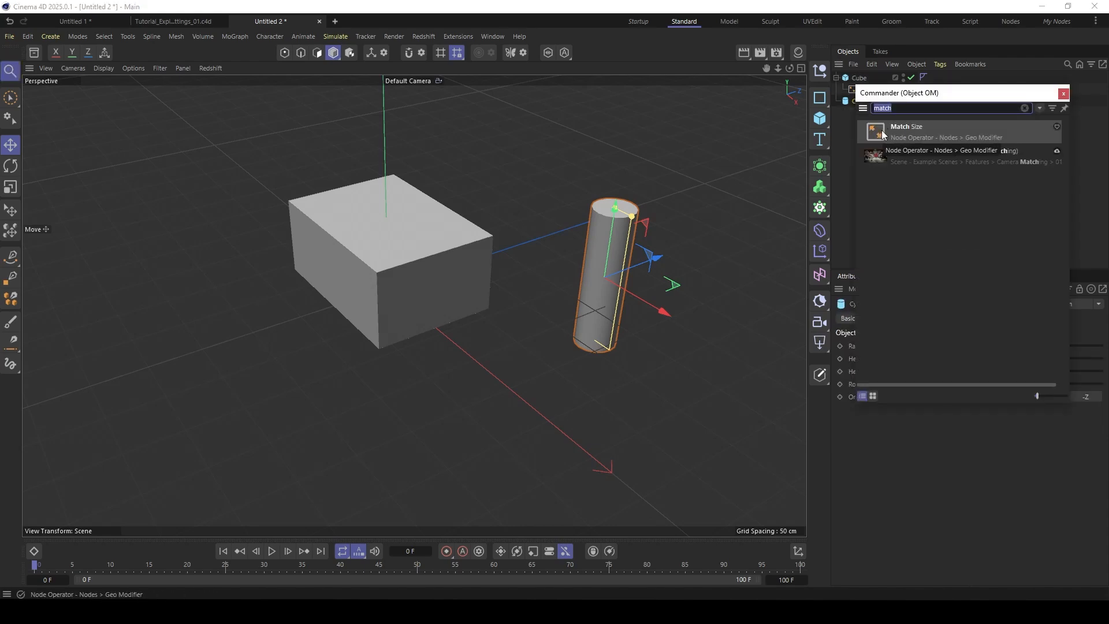
pyautogui.doubleClick(874, 127)
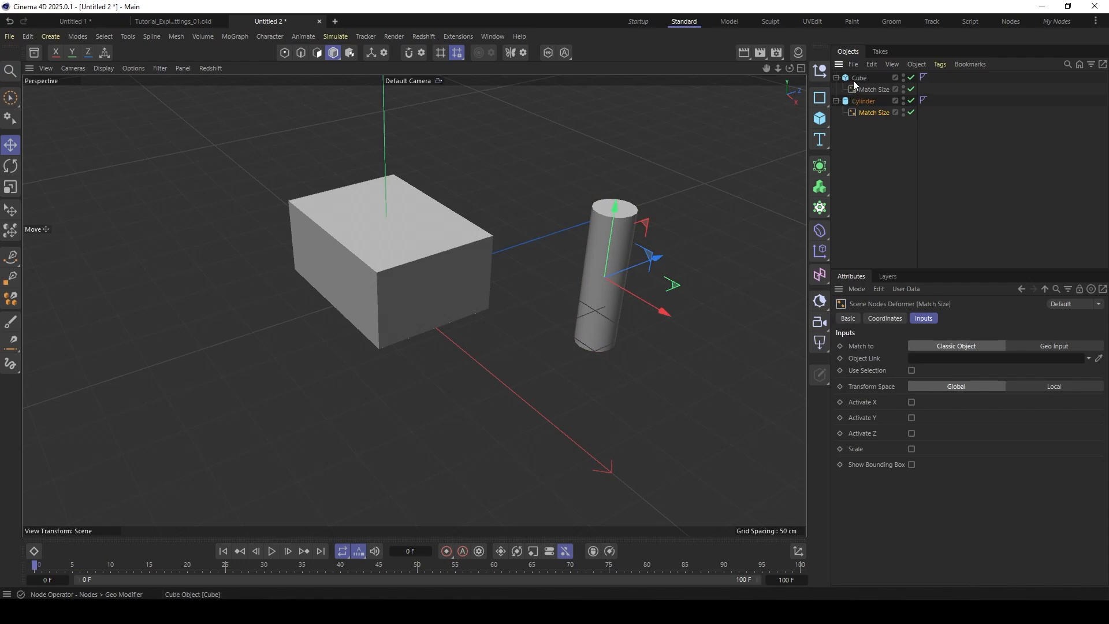
# - Link the cube in the cylinder's Match Size deformer and activate X, justified from Center to Max
pyautogui.moveTo(858, 77); pyautogui.dragTo(932, 362)
pyautogui.moveTo(487, 299)
pyautogui.keyDown('alt'); pyautogui.mouseDown()
pyautogui.moveTo(397, 288)
pyautogui.moveTo(474, 303)
pyautogui.mouseUp(); pyautogui.keyUp('alt')
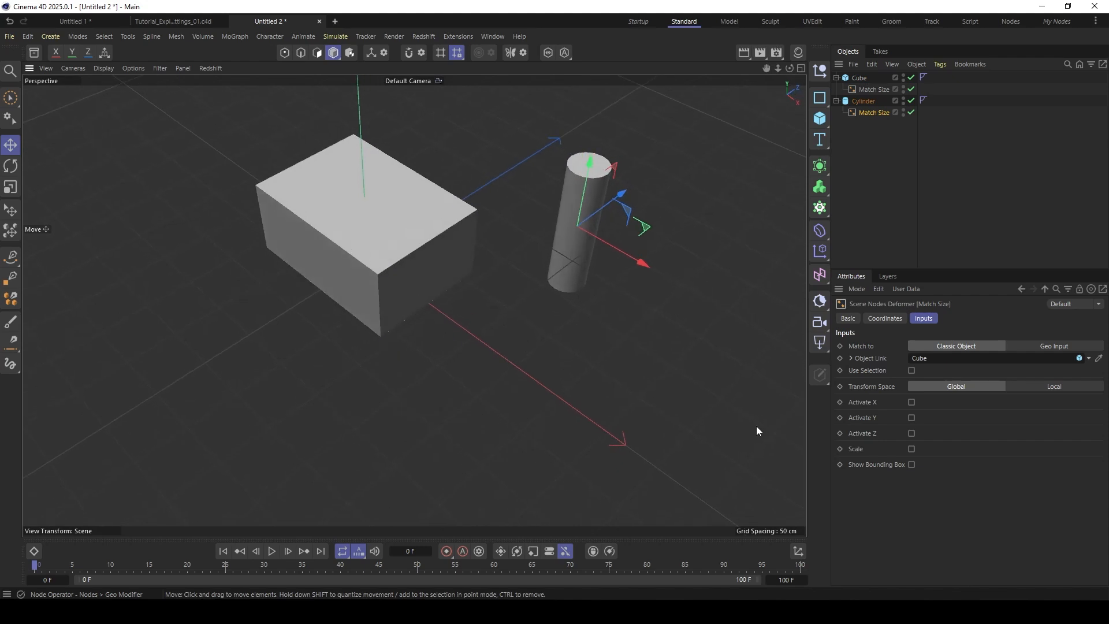
pyautogui.click(911, 402)
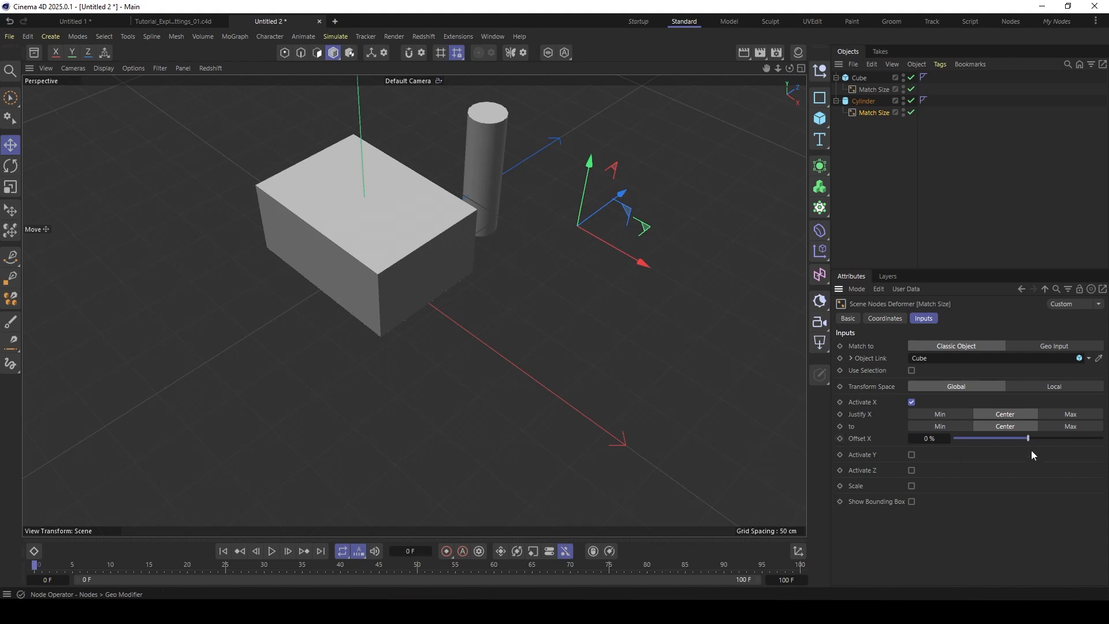
pyautogui.click(1070, 427)
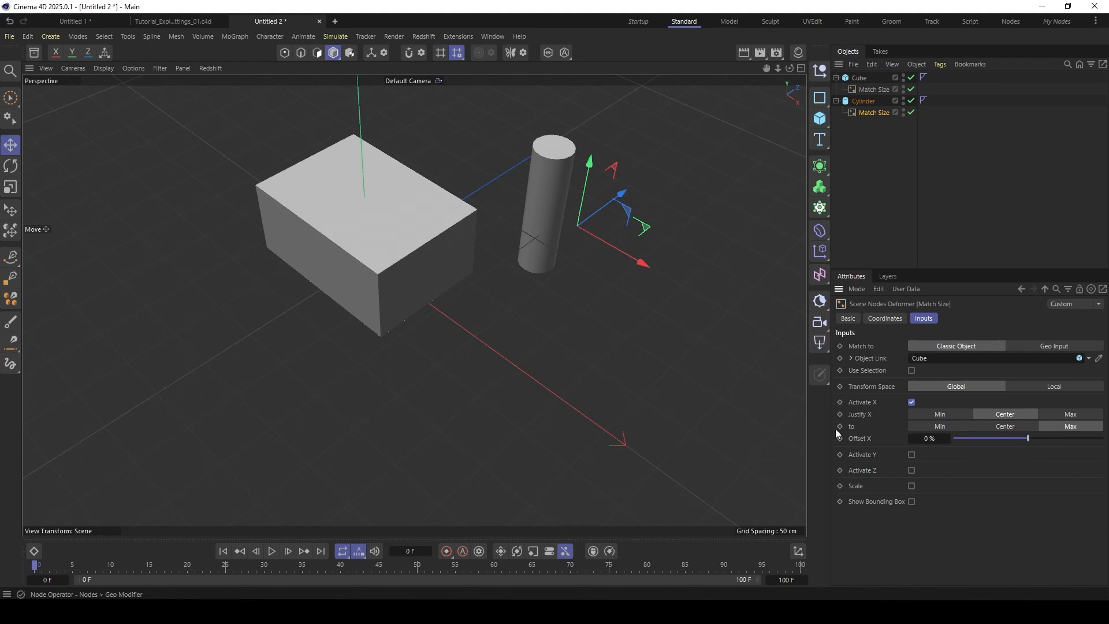
# - Rename the cube as Base and the cylinder as tower
pyautogui.doubleClick(861, 79)
pyautogui.write('b')
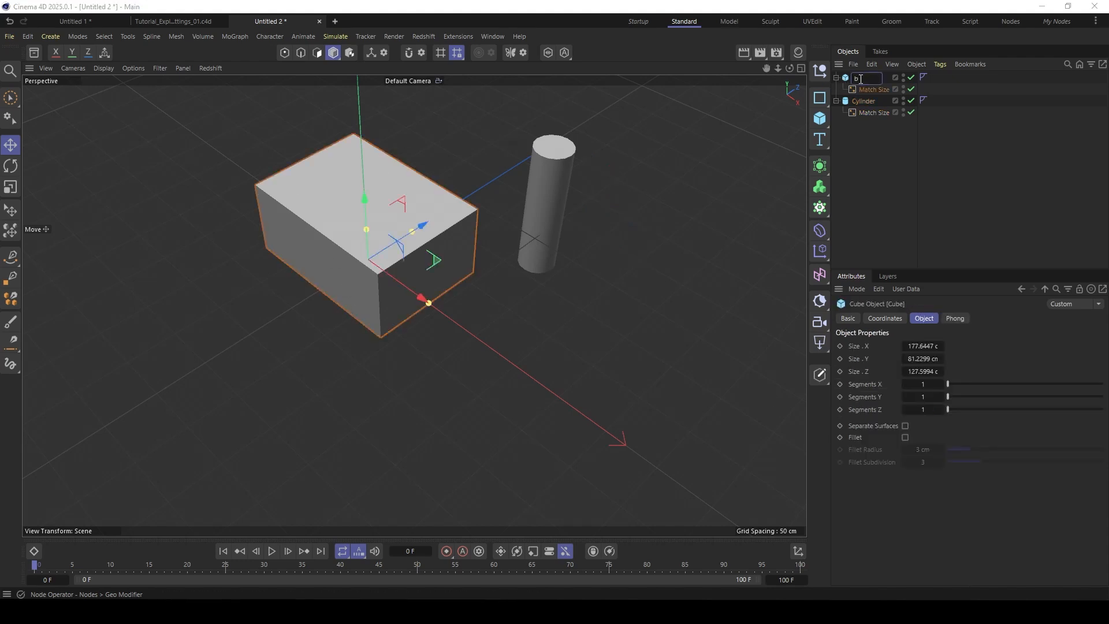
pyautogui.write('ase')
pyautogui.hotkey('ctrl', 'a')
pyautogui.write('Ba')
pyautogui.click(844, 134)
pyautogui.doubleClick(866, 101)
pyautogui.write('to')
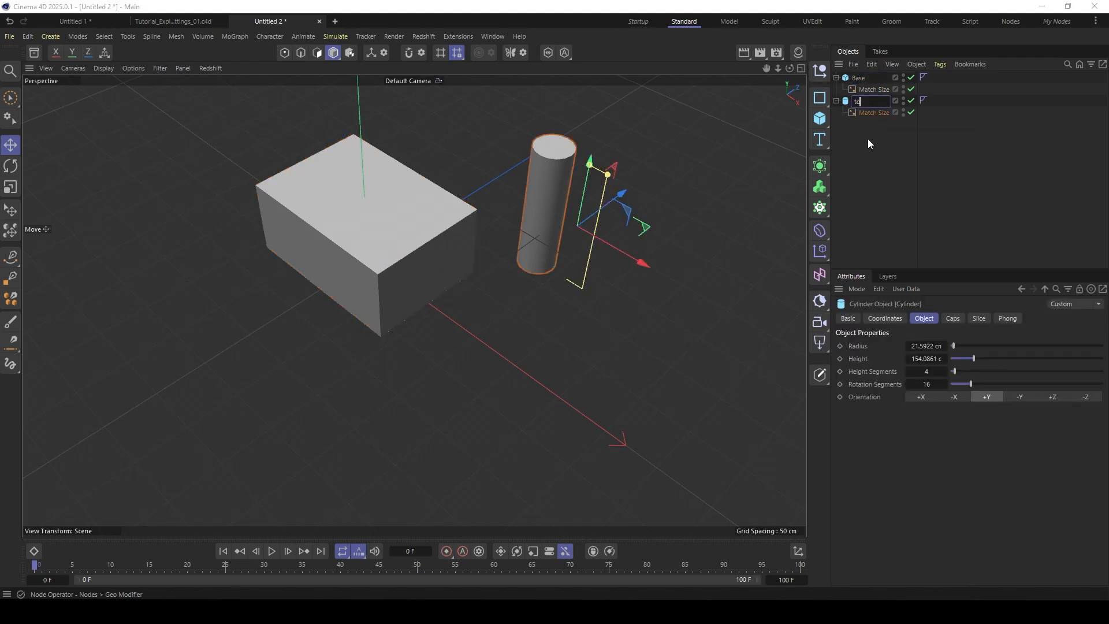
pyautogui.write('wer')
pyautogui.click(868, 154)
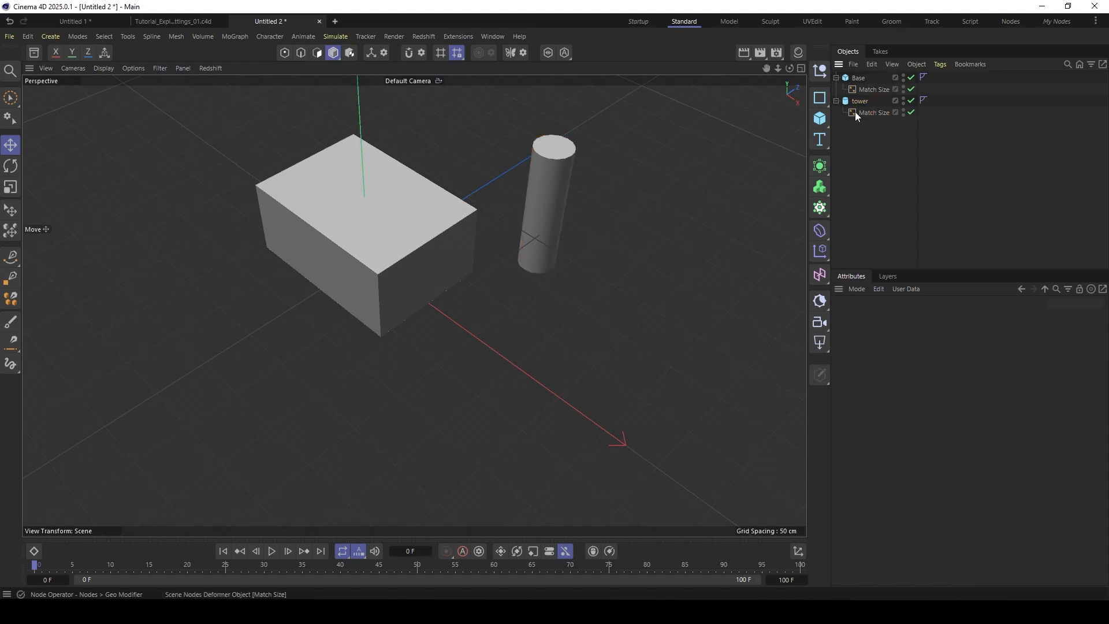
# - Activate Y in the tower's Match Size deformer and justify Y from Min to Min, checking in the four-view layout
pyautogui.click(855, 104)
pyautogui.click(861, 112)
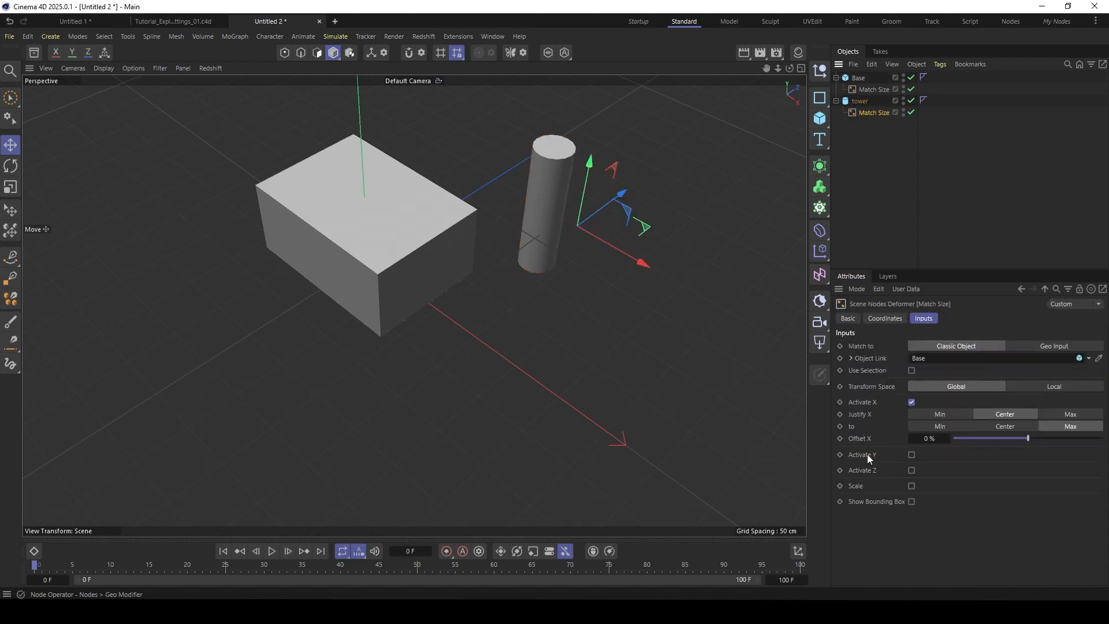
pyautogui.click(911, 455)
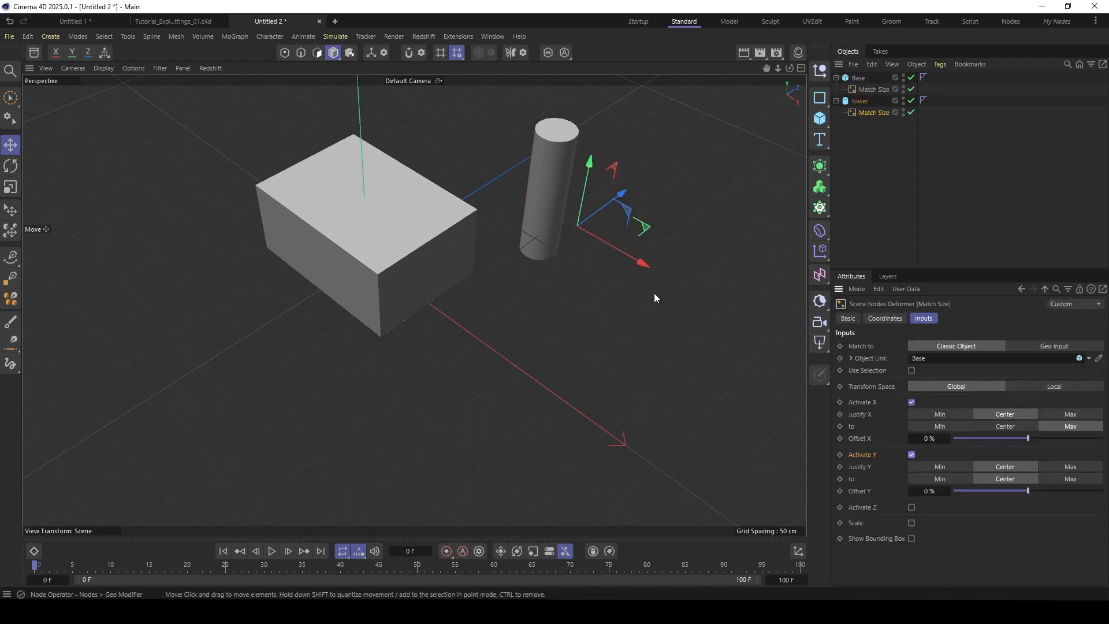
pyautogui.click(801, 68)
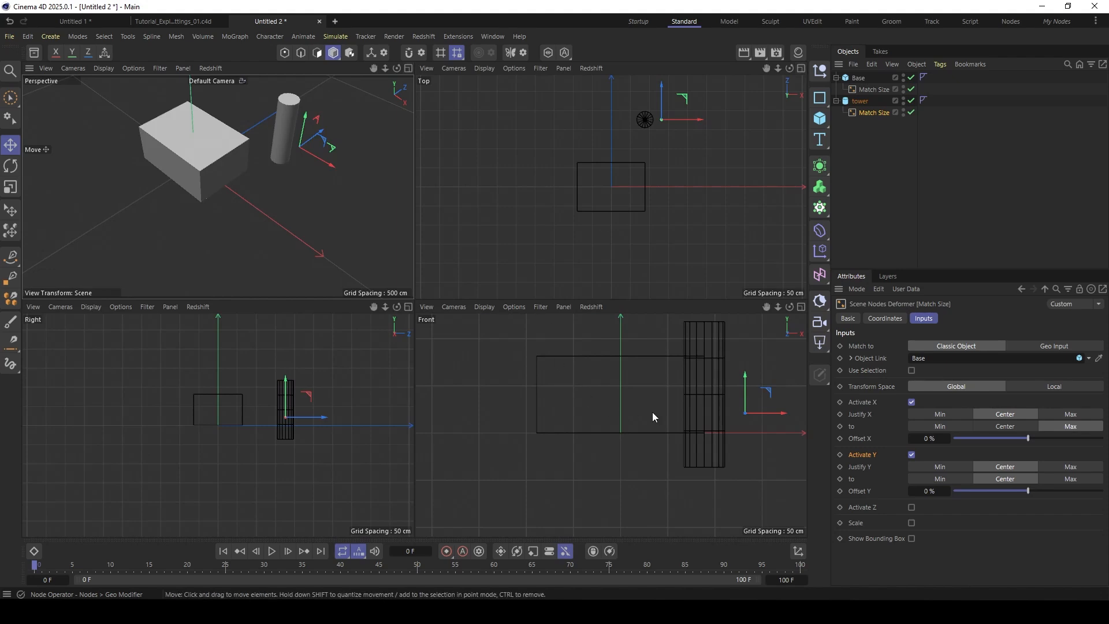
pyautogui.keyDown('alt'); pyautogui.moveTo(627, 394); pyautogui.dragTo(604, 414, button='middle'); pyautogui.keyUp('alt')
pyautogui.keyDown('alt'); pyautogui.moveTo(257, 414); pyautogui.dragTo(283, 396, button='right'); pyautogui.keyUp('alt')
pyautogui.keyDown('alt'); pyautogui.moveTo(278, 399); pyautogui.dragTo(271, 416, button='middle'); pyautogui.keyUp('alt')
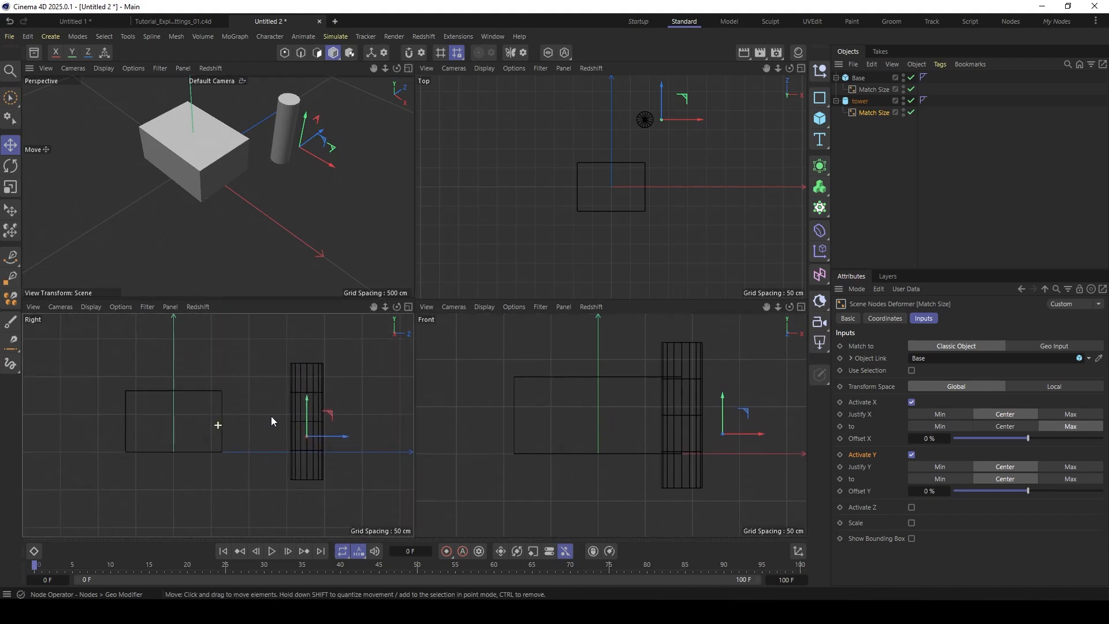
pyautogui.keyDown('alt'); pyautogui.moveTo(596, 193); pyautogui.dragTo(615, 177, button='right'); pyautogui.keyUp('alt')
pyautogui.keyDown('alt'); pyautogui.moveTo(615, 178); pyautogui.dragTo(588, 211, button='middle'); pyautogui.keyUp('alt')
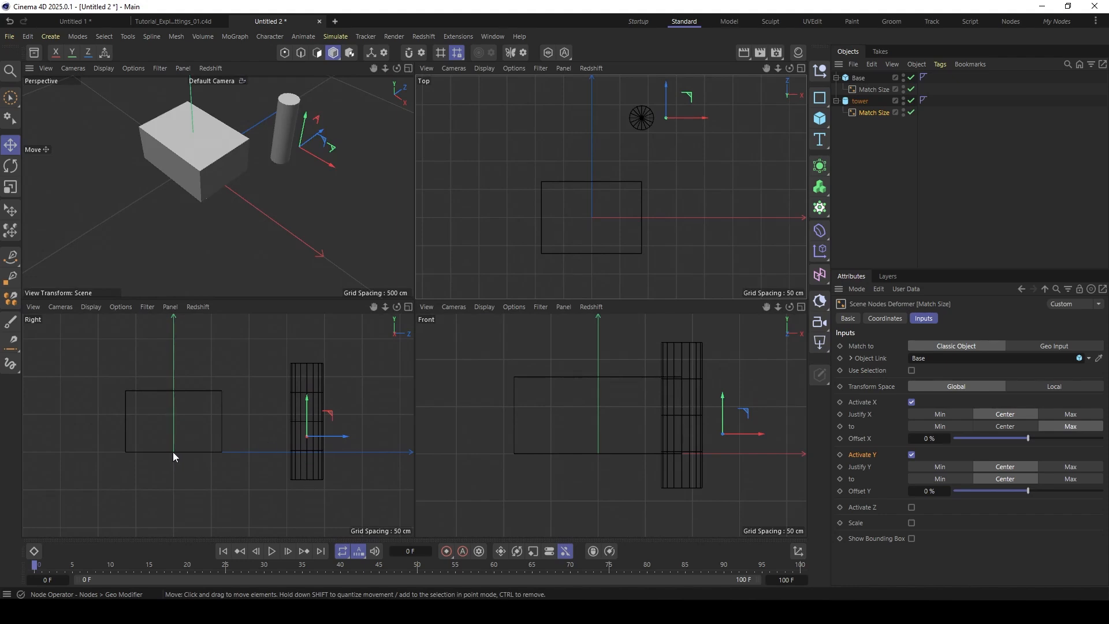
pyautogui.click(940, 468)
pyautogui.click(941, 478)
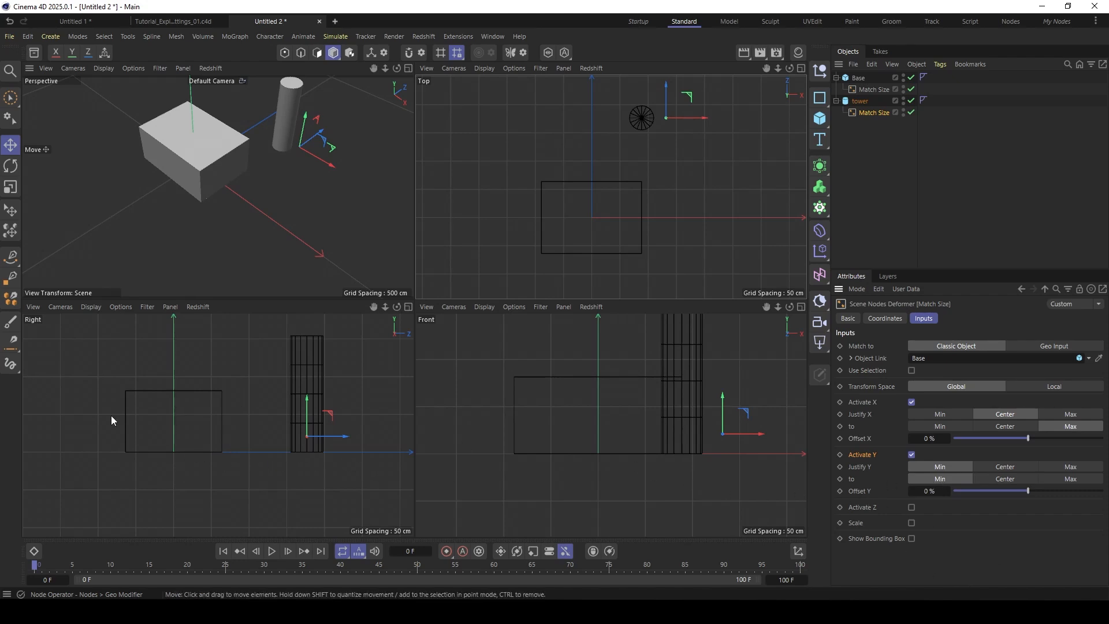
# - Activate Z in the tower's Match Size deformer and justify Z from Center to Min
pyautogui.click(911, 507)
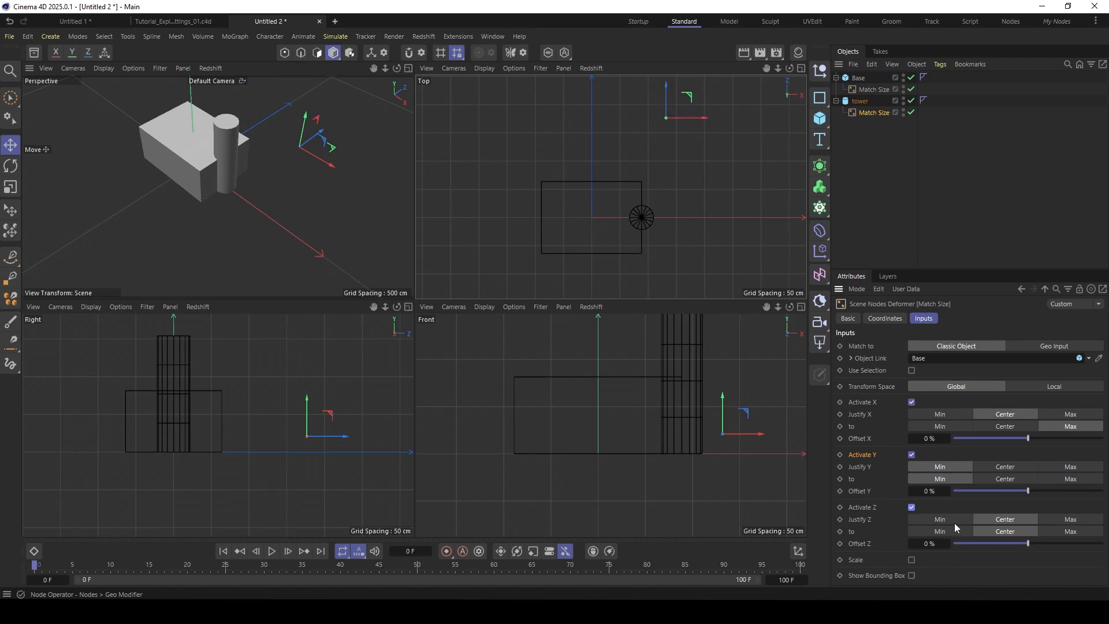
pyautogui.click(941, 531)
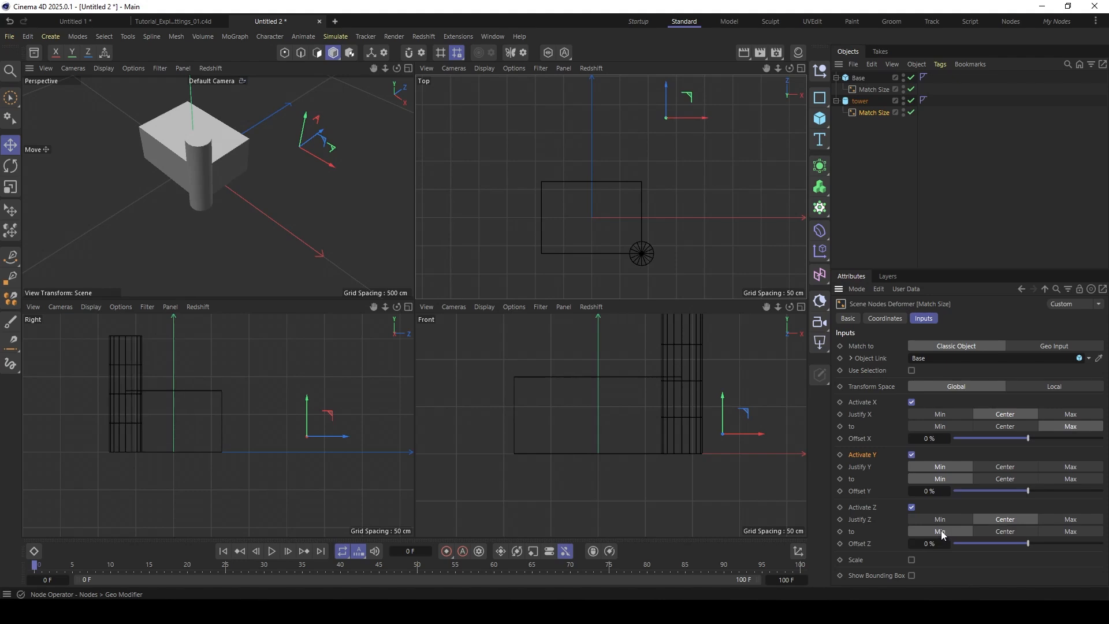
pyautogui.keyDown('alt'); pyautogui.moveTo(193, 155); pyautogui.dragTo(222, 210, button='middle'); pyautogui.keyUp('alt')
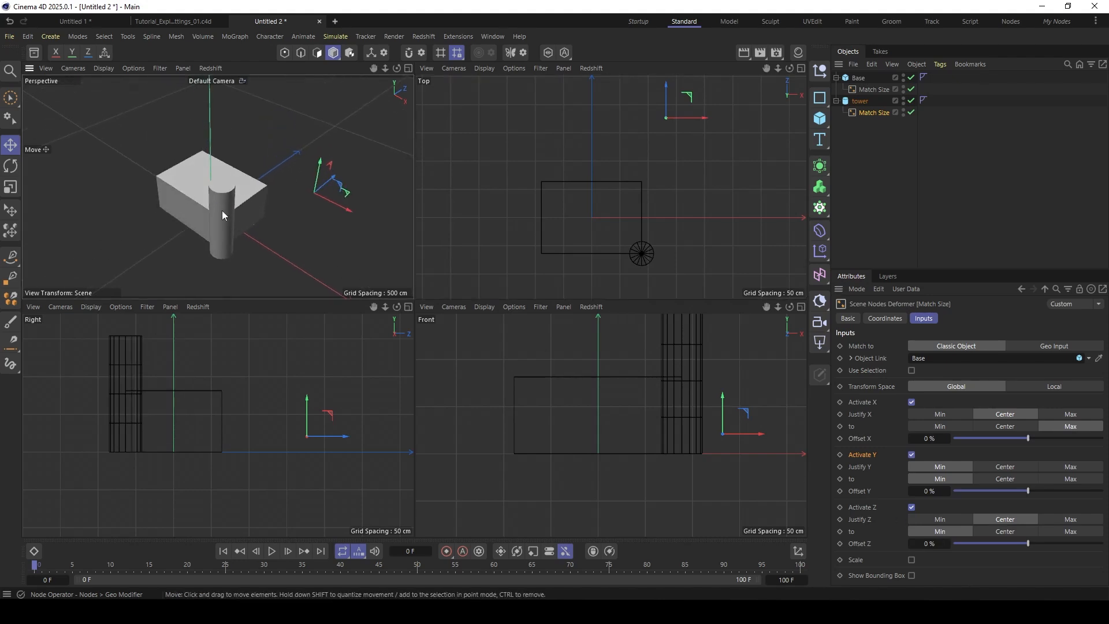
pyautogui.keyDown('alt'); pyautogui.moveTo(218, 214); pyautogui.dragTo(232, 214, button='right'); pyautogui.keyUp('alt')
pyautogui.keyDown('alt'); pyautogui.moveTo(233, 215); pyautogui.dragTo(230, 200, button='middle'); pyautogui.keyUp('alt')
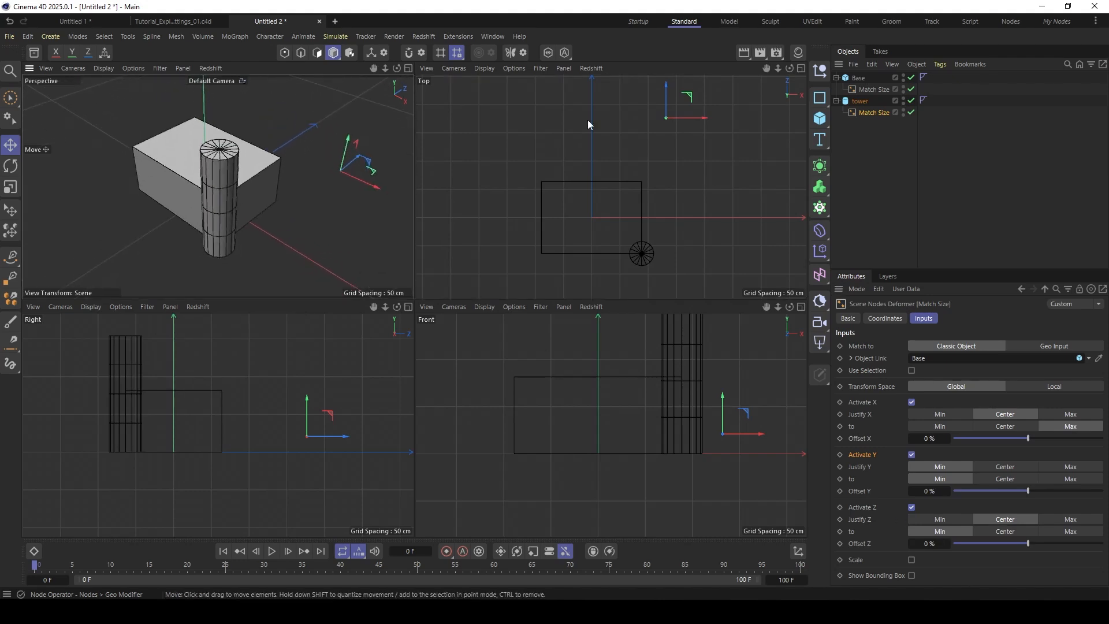
# - Resize the Base cube with its handles to about 175 cm in X and 186 cm in Z
pyautogui.click(856, 78)
pyautogui.moveTo(248, 222)
pyautogui.mouseDown()
pyautogui.moveTo(217, 202)
pyautogui.moveTo(273, 238)
pyautogui.moveTo(248, 222)
pyautogui.mouseUp()
pyautogui.moveTo(233, 179)
pyautogui.mouseDown()
pyautogui.moveTo(219, 187)
pyautogui.moveTo(244, 171)
pyautogui.mouseUp()
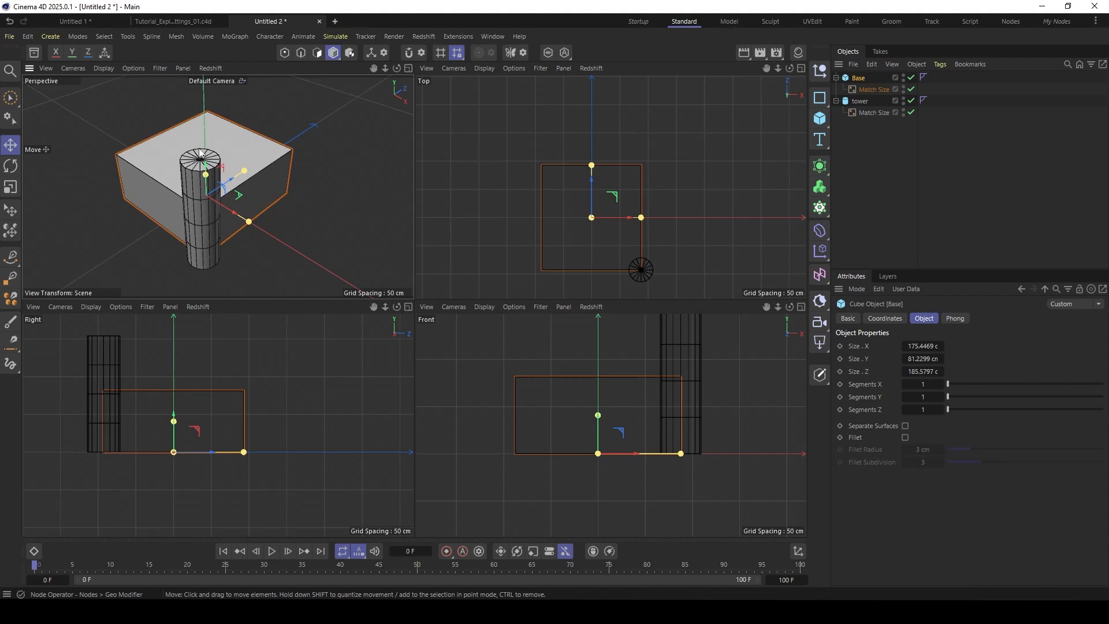
# - Add a cone, place it below the tower in the object hierarchy and add a Match Size deformer to it
pyautogui.click(860, 101)
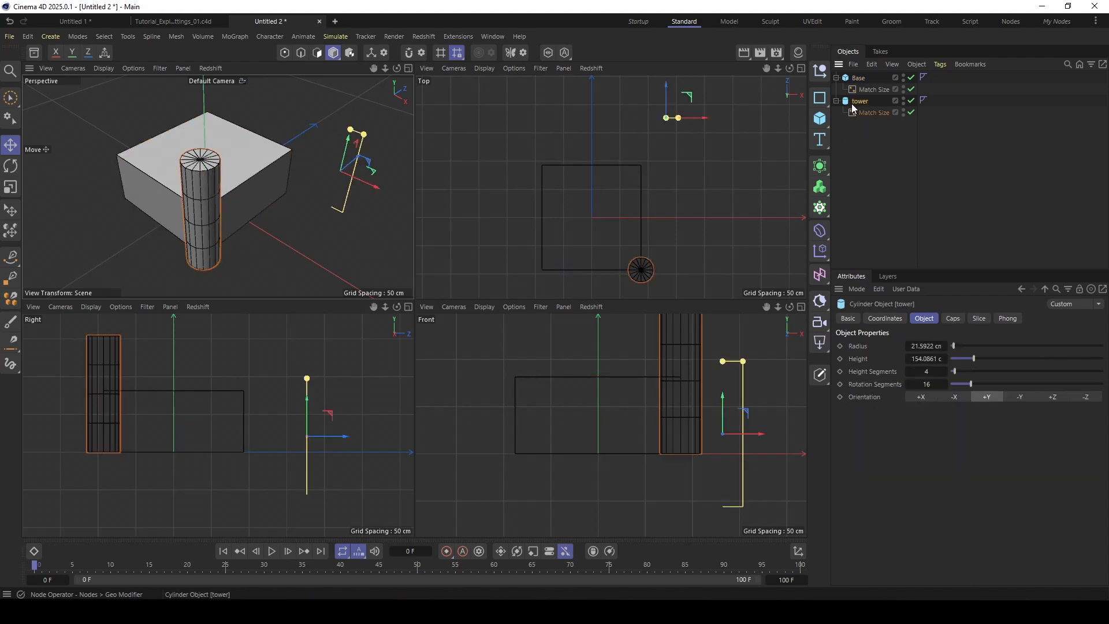
pyautogui.click(823, 124)
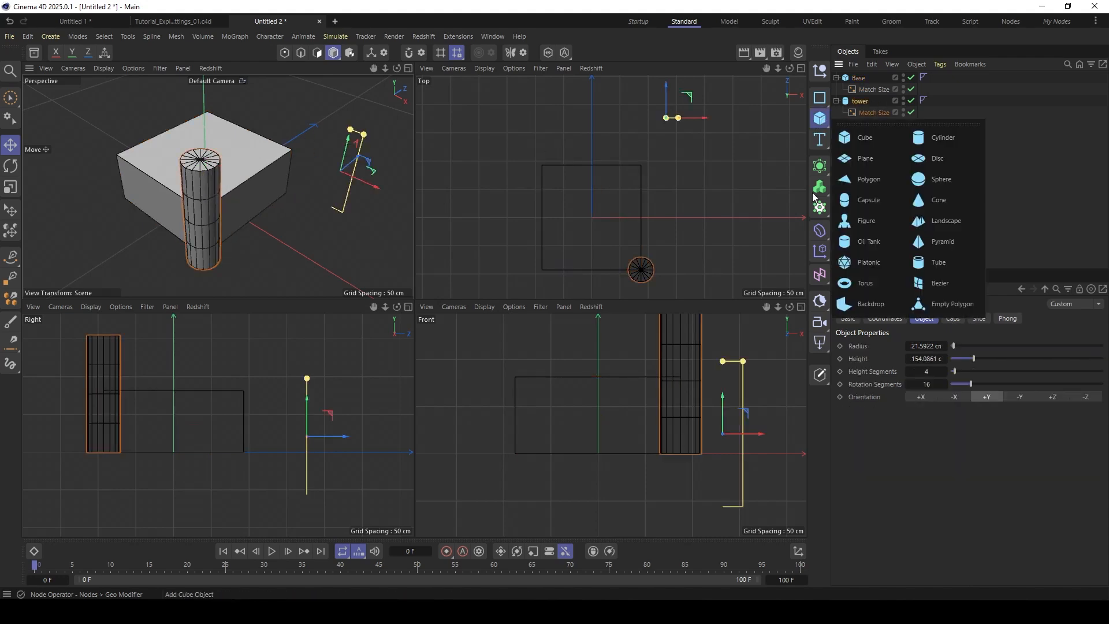
pyautogui.click(926, 200)
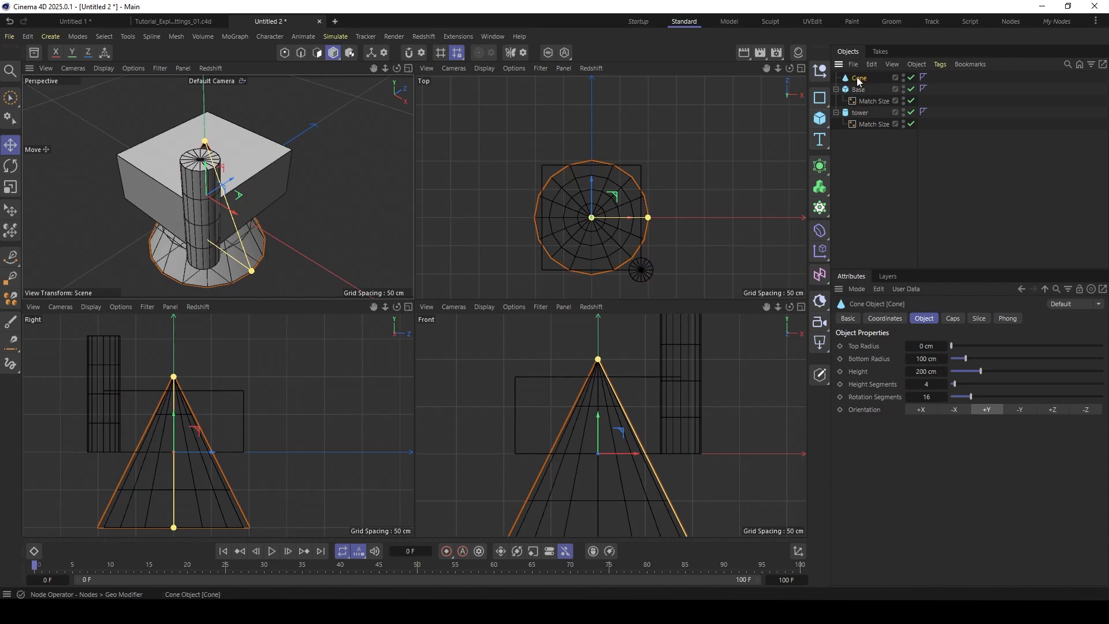
pyautogui.moveTo(859, 81); pyautogui.dragTo(851, 129)
pyautogui.hotkey('shift', 'c')
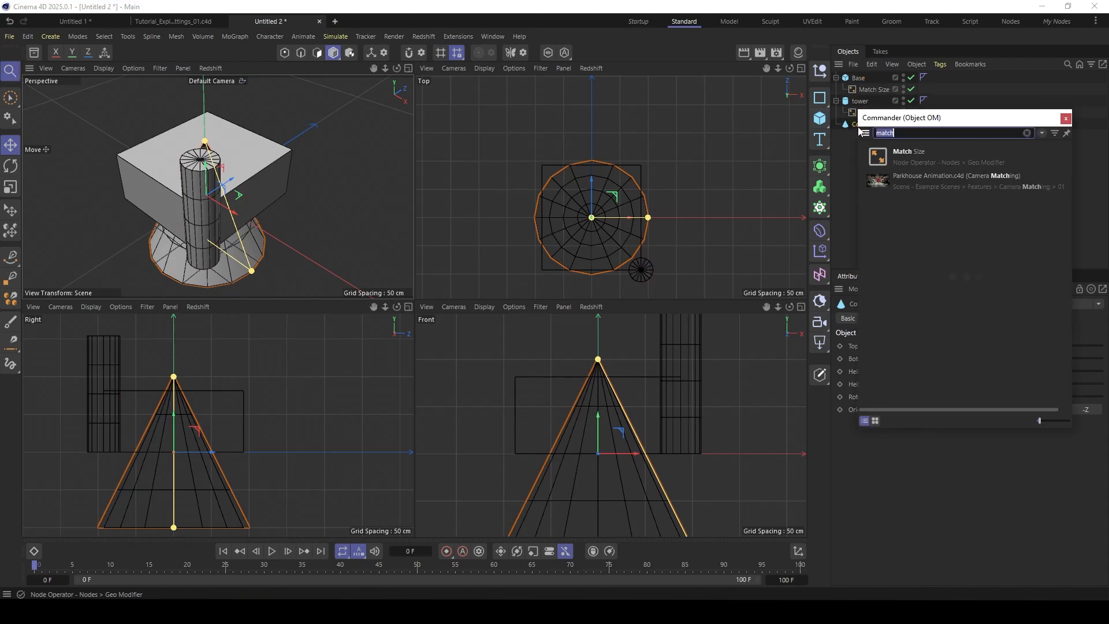
pyautogui.click(876, 157)
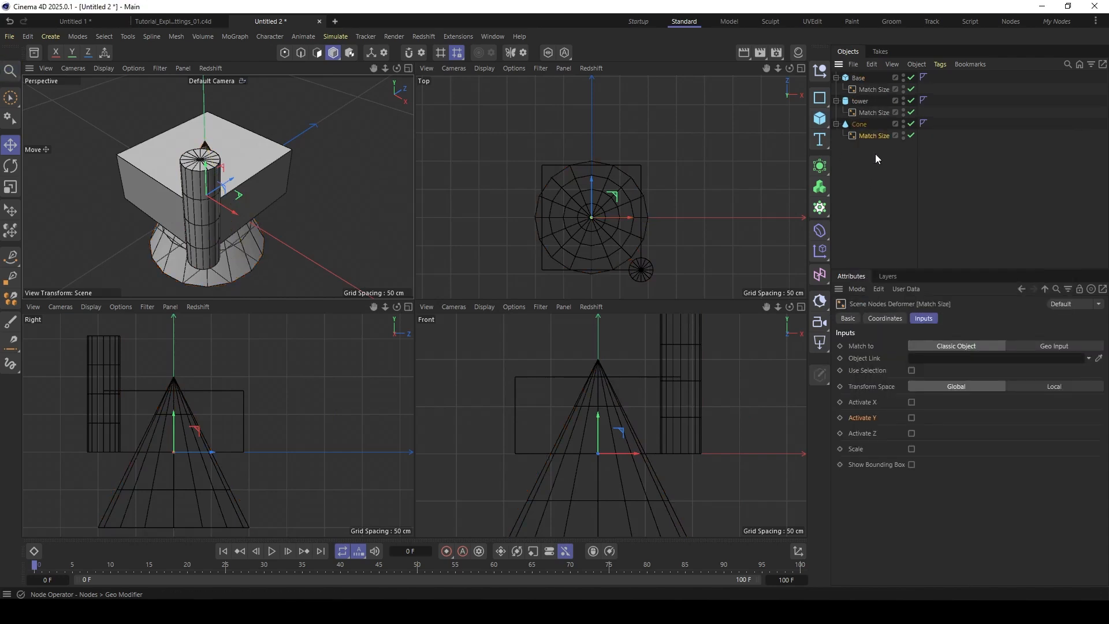
# - Rename the cone as roof
pyautogui.doubleClick(860, 125)
pyautogui.press('BackSpace')
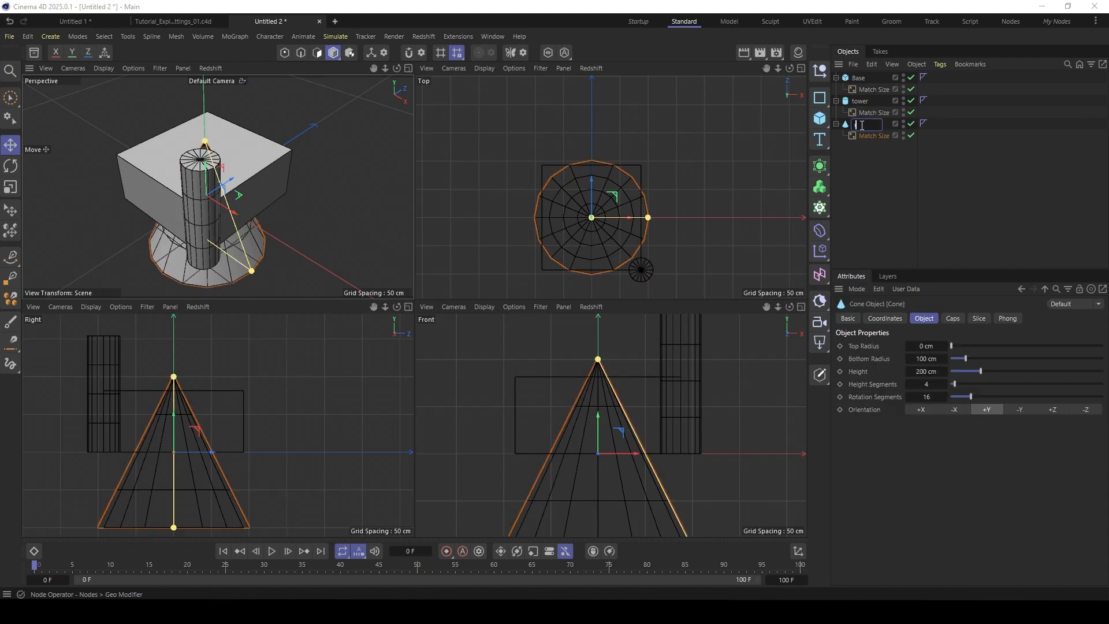
pyautogui.press('Return')
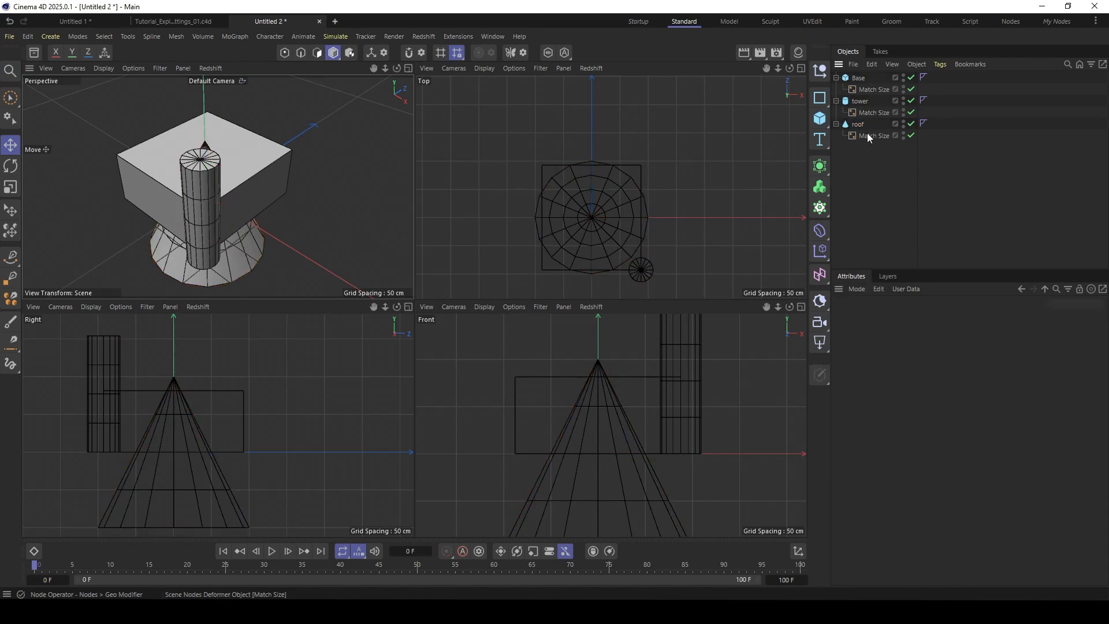
# - Link the tower in the roof's Match Size deformer and activate X and Z, both justified Center to Center
pyautogui.click(872, 135)
pyautogui.moveTo(851, 101); pyautogui.dragTo(923, 359)
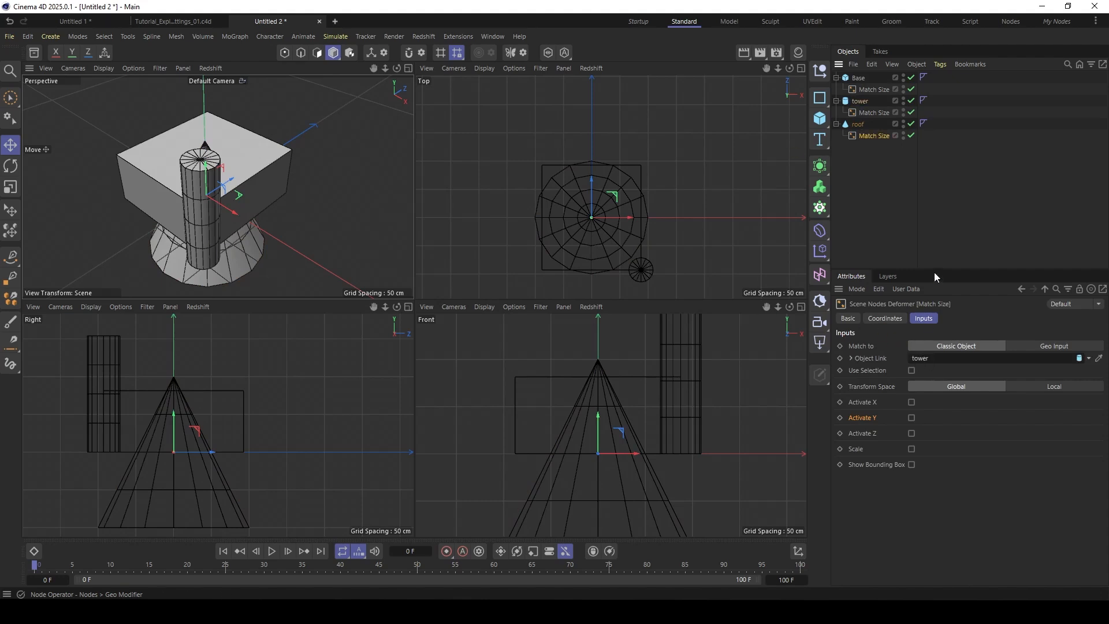
pyautogui.moveTo(934, 270); pyautogui.dragTo(934, 213)
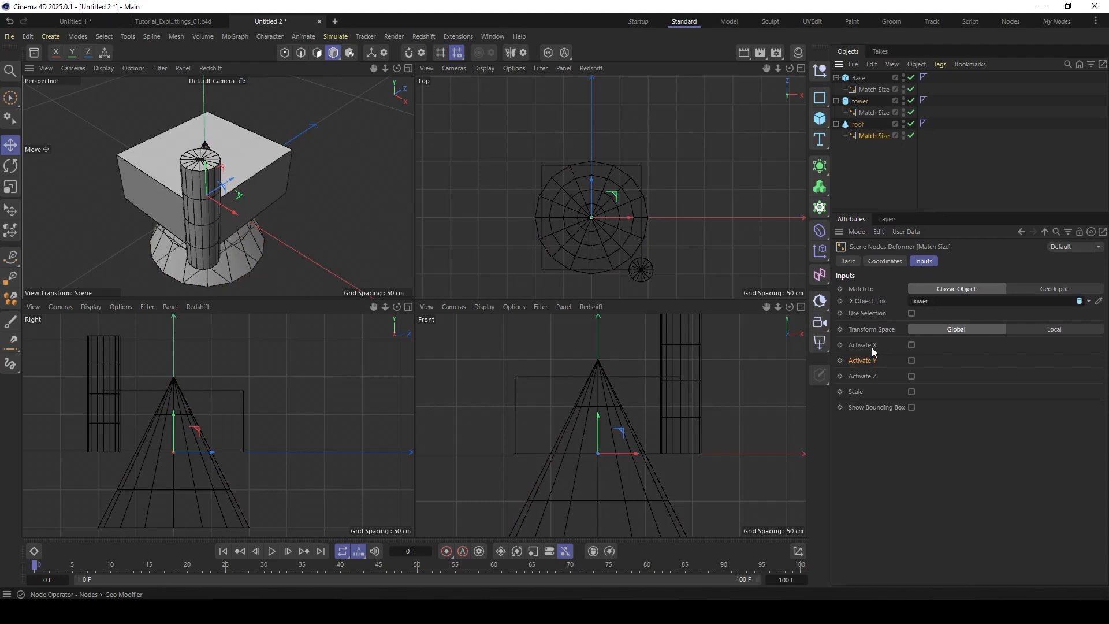
pyautogui.scroll(-3, 653, 401)
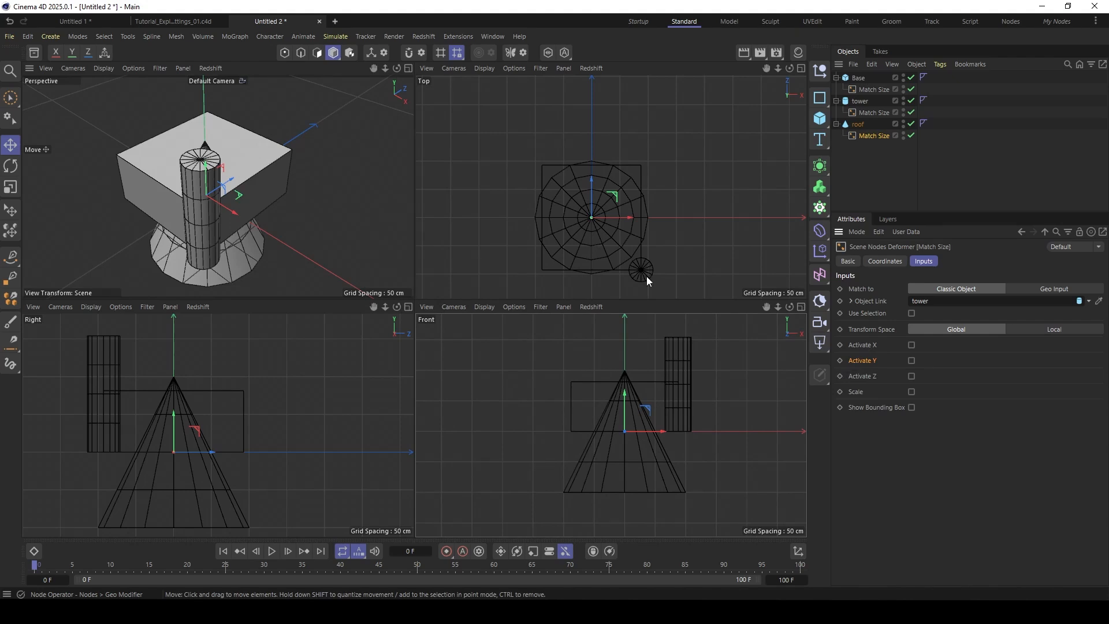
pyautogui.click(911, 376)
pyautogui.click(911, 344)
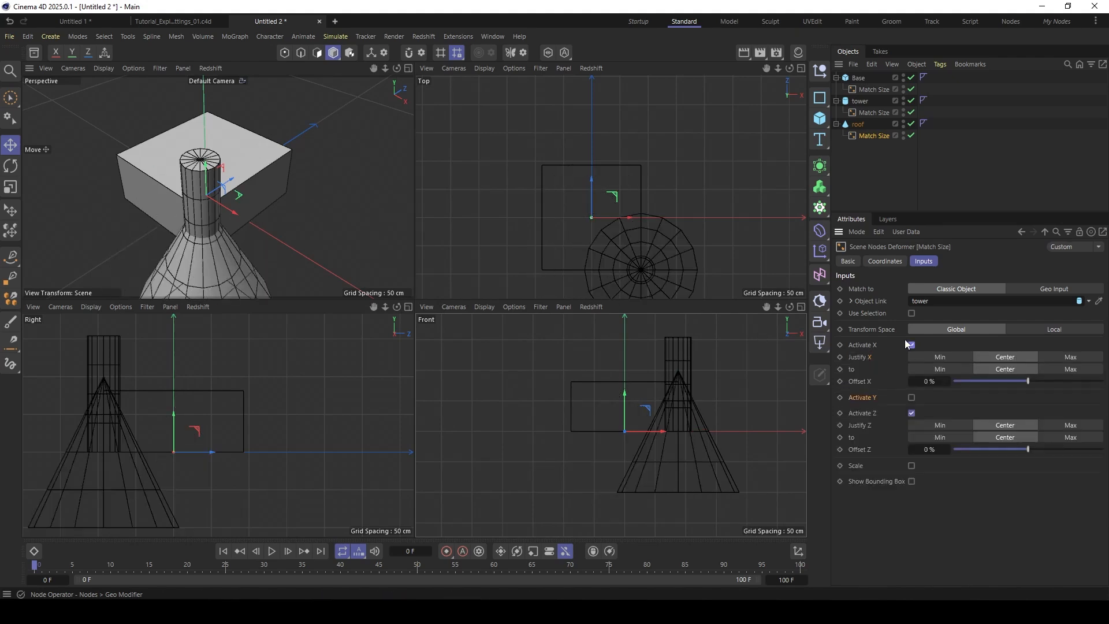
# - Activate Y in the roof's Match Size deformer and justify Y from Min to Max
pyautogui.click(912, 397)
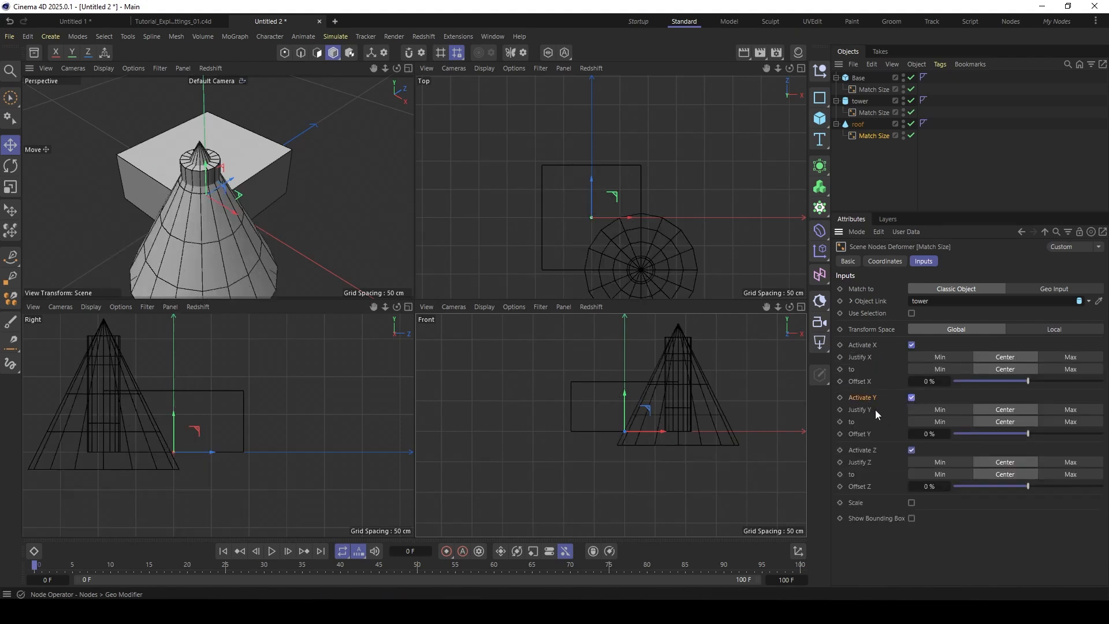
pyautogui.click(938, 409)
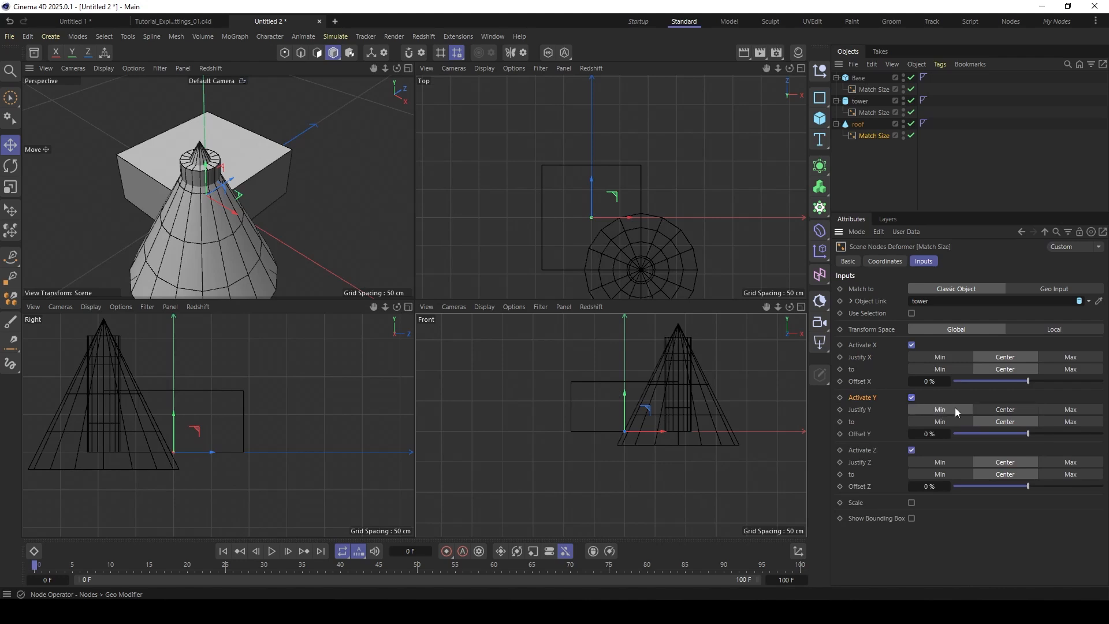
pyautogui.click(1070, 421)
pyautogui.keyDown('alt'); pyautogui.moveTo(683, 366); pyautogui.dragTo(660, 396, button='middle'); pyautogui.keyUp('alt')
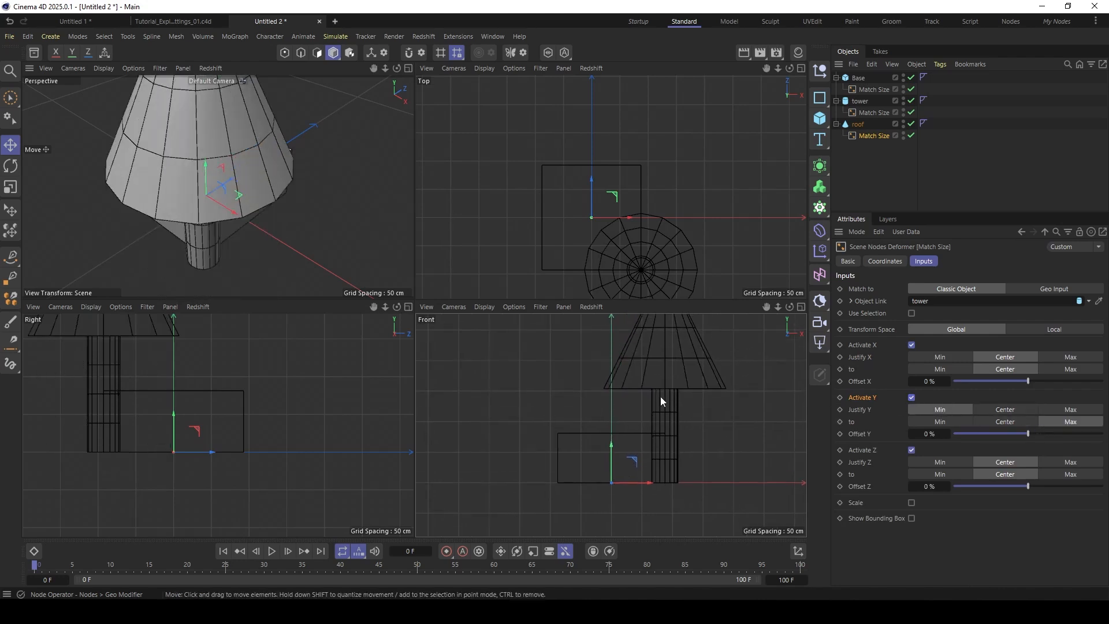
# - Enable Scale in the roof's Match Size deformer, with Uniform on and Fit to X
pyautogui.keyDown('alt'); pyautogui.moveTo(183, 426); pyautogui.dragTo(252, 464, button='middle'); pyautogui.keyUp('alt')
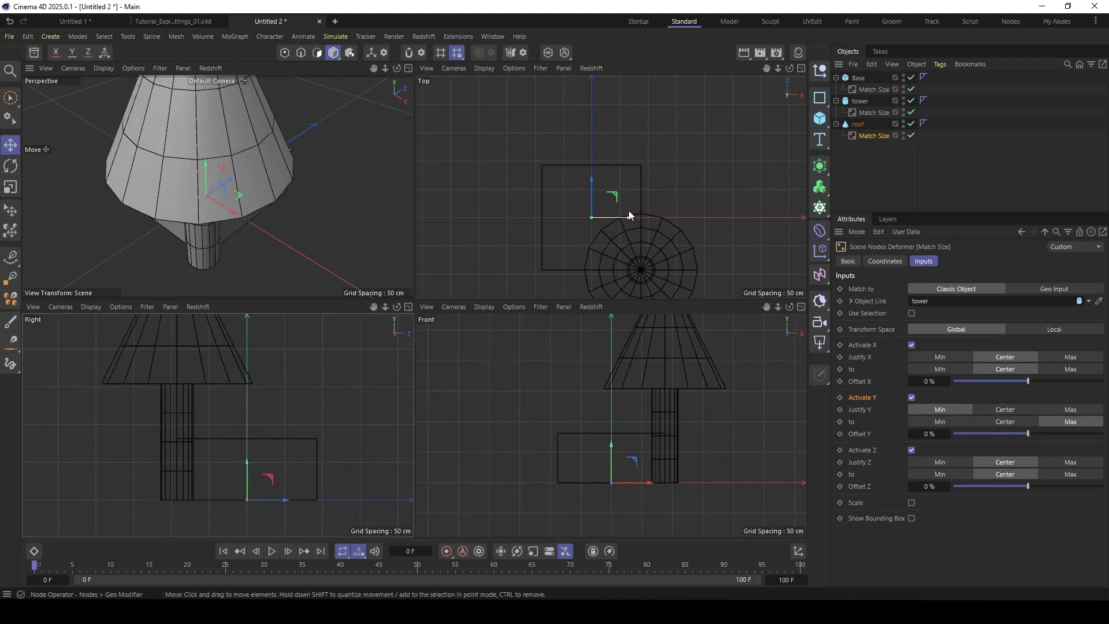
pyautogui.keyDown('alt'); pyautogui.moveTo(628, 215); pyautogui.dragTo(619, 161, button='middle'); pyautogui.keyUp('alt')
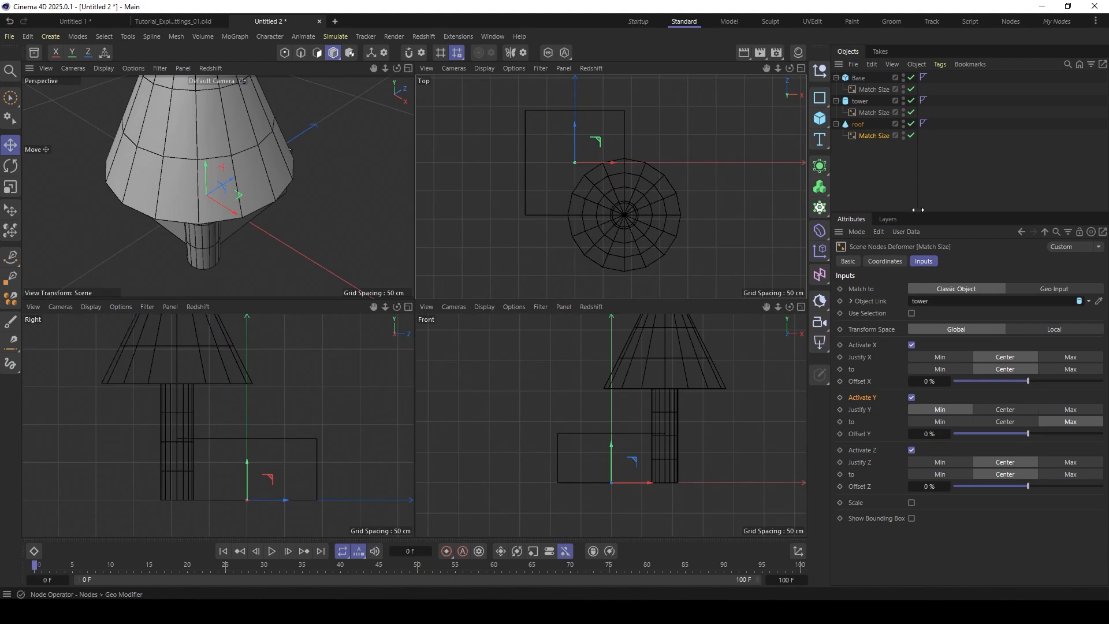
pyautogui.moveTo(918, 209); pyautogui.dragTo(917, 161)
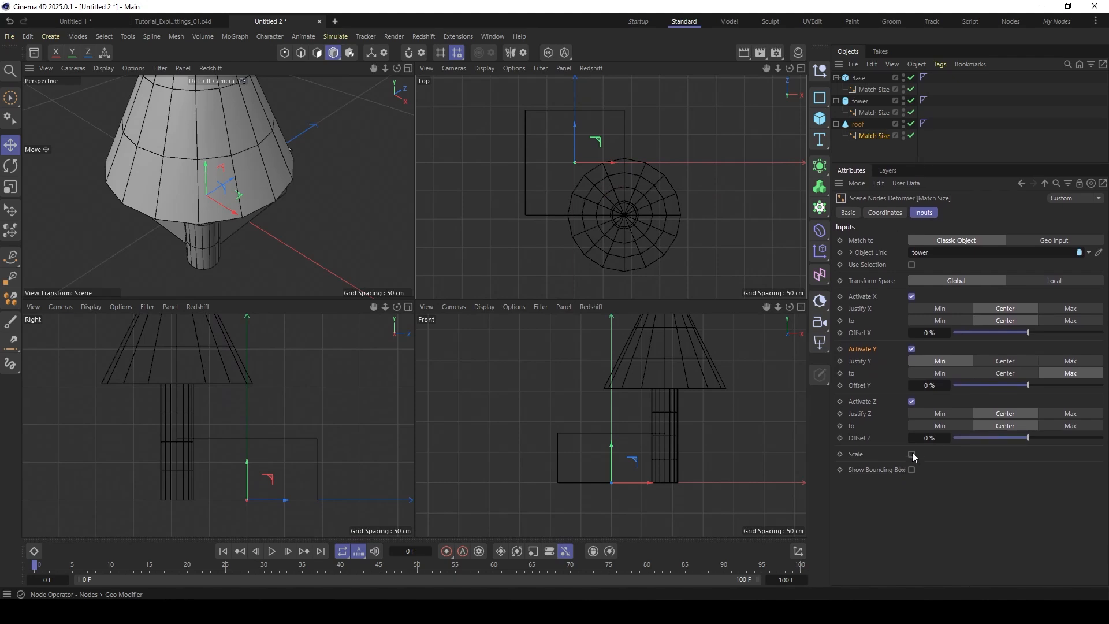
pyautogui.click(912, 455)
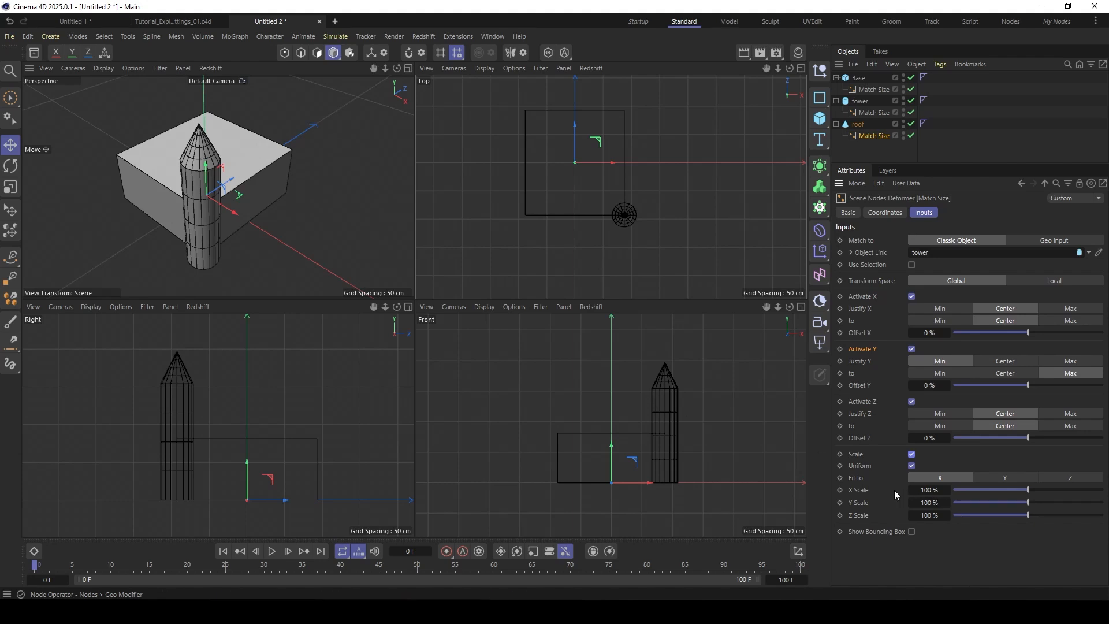
# - Try fitting the roof's uniform scale to Y and return Fit to to X
pyautogui.click(955, 476)
pyautogui.click(1009, 477)
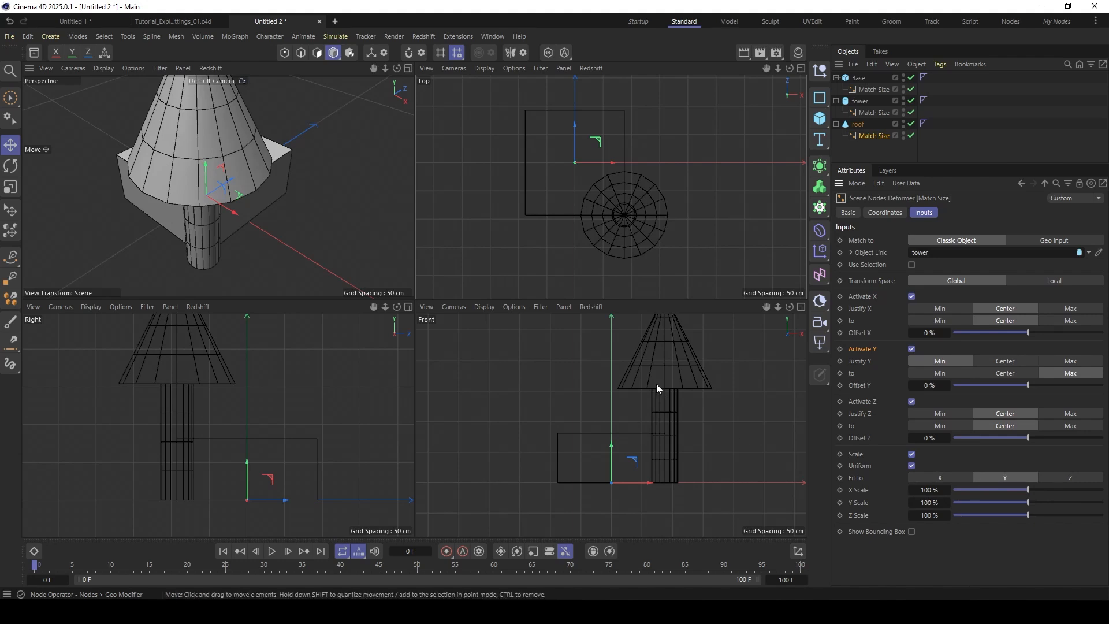
pyautogui.keyDown('alt'); pyautogui.moveTo(656, 383); pyautogui.dragTo(651, 413, button='middle'); pyautogui.keyUp('alt')
pyautogui.click(947, 476)
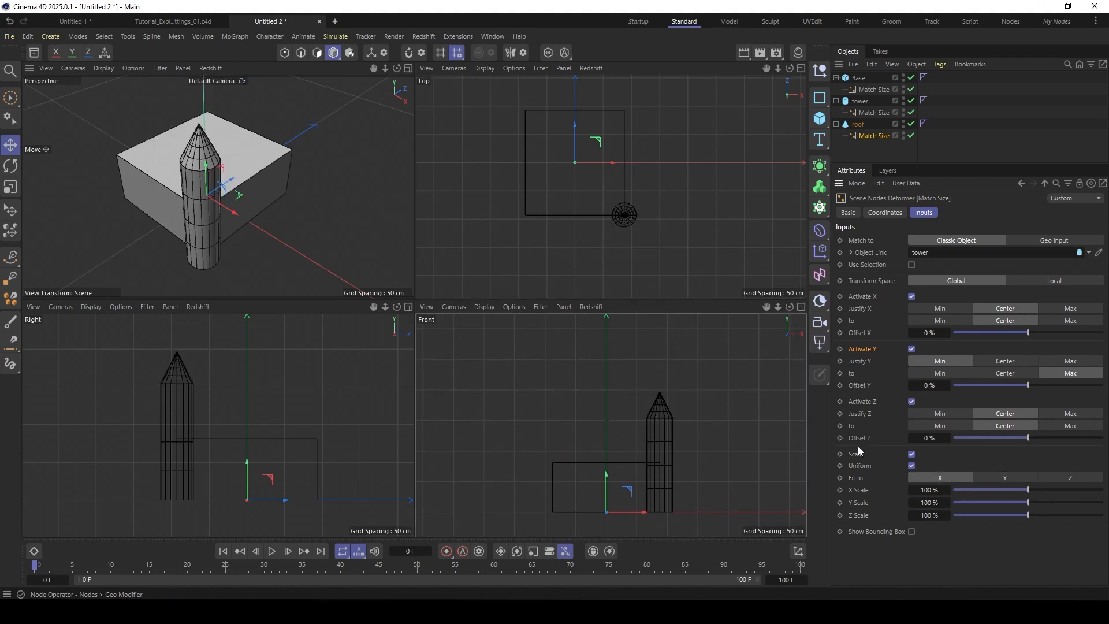
# - Set the X Scale and Z Scale of the roof's Match Size deformer to 120 %
pyautogui.click(931, 490)
pyautogui.write('120')
pyautogui.press('Tab')
pyautogui.press('Tab')
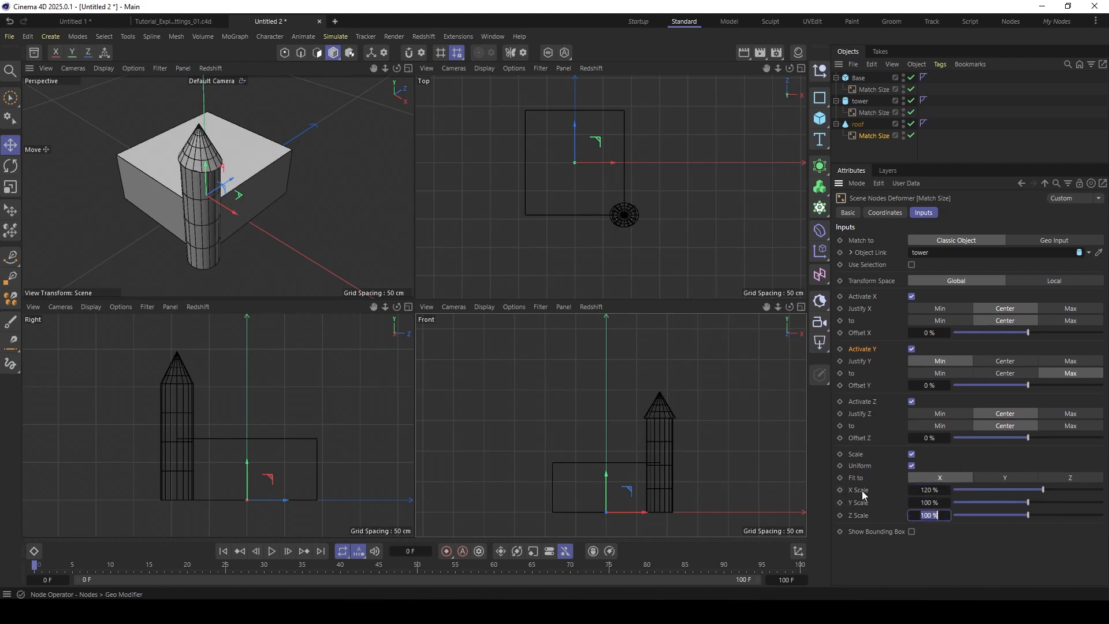
pyautogui.write('120')
pyautogui.press('Return')
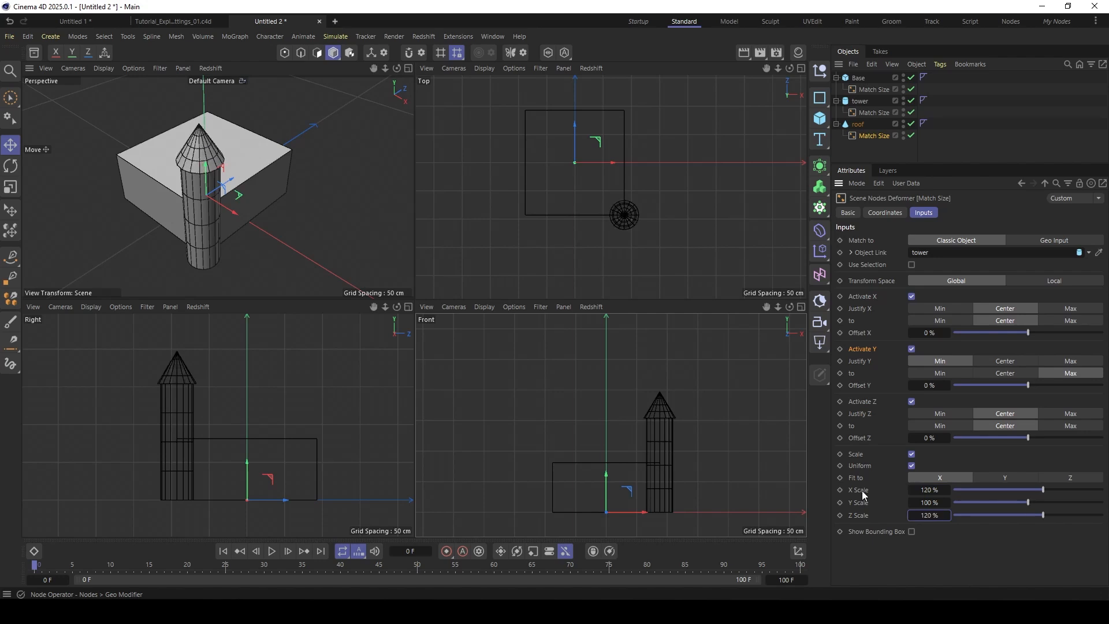
# - Increase the roof cone's height to 338 cm
pyautogui.keyDown('alt'); pyautogui.moveTo(223, 205); pyautogui.dragTo(225, 173); pyautogui.keyUp('alt')
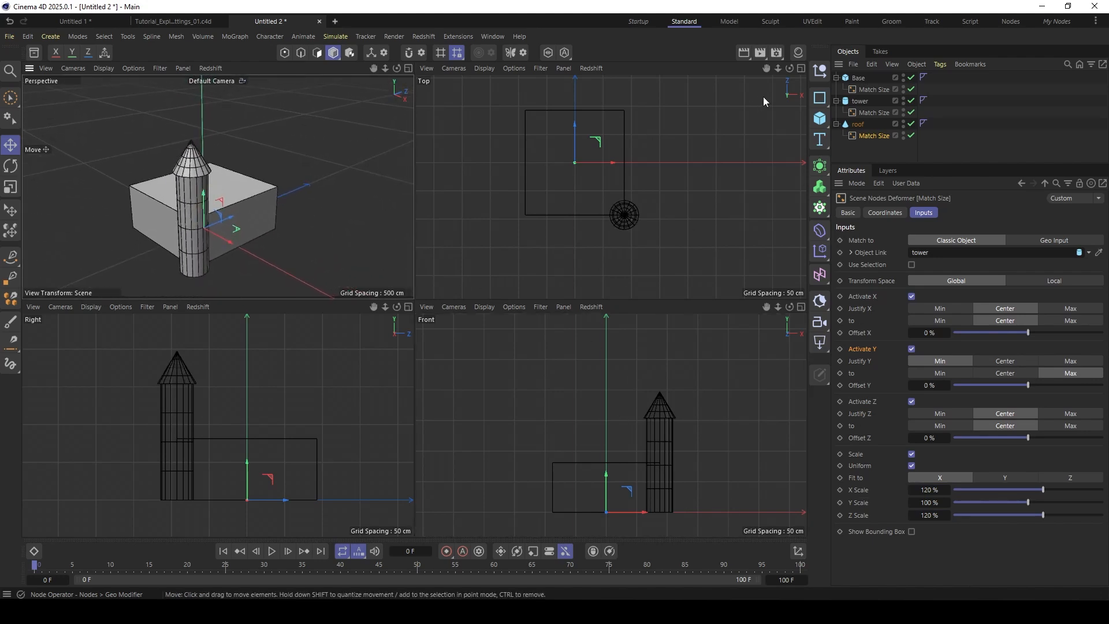
pyautogui.click(858, 125)
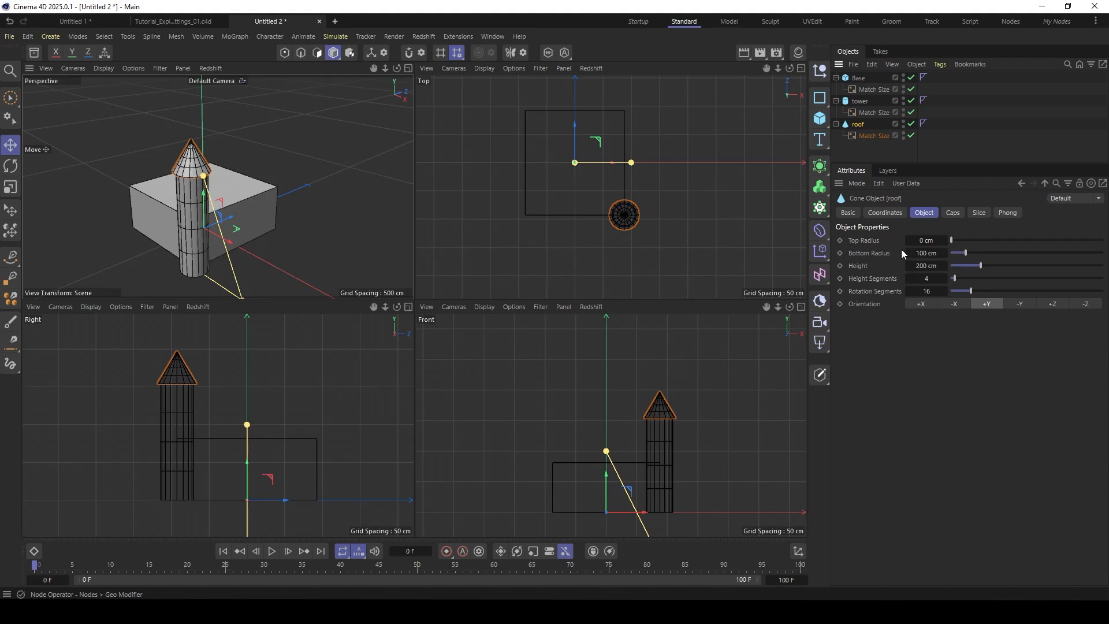
pyautogui.moveTo(980, 265); pyautogui.dragTo(1003, 265)
pyautogui.keyDown('alt'); pyautogui.moveTo(205, 223); pyautogui.dragTo(184, 245); pyautogui.keyUp('alt')
# - Collapse the tower and roof hierarchies and duplicate both objects together
pyautogui.click(836, 100)
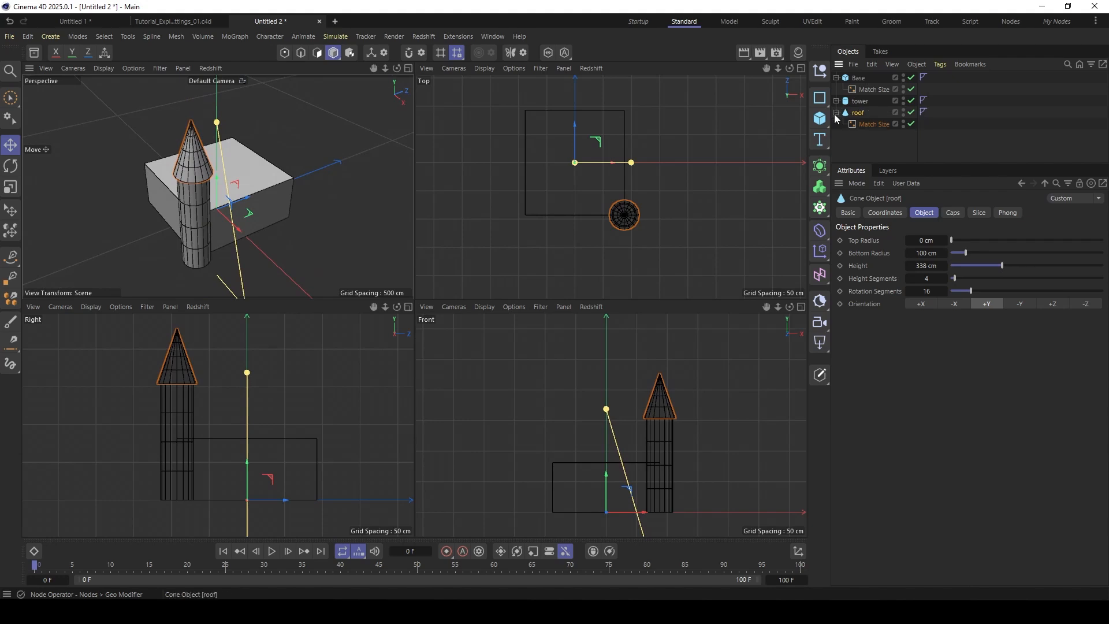
pyautogui.click(836, 112)
pyautogui.click(859, 101)
pyautogui.keyDown('ctrl'); pyautogui.click(858, 112); pyautogui.keyUp('ctrl')
pyautogui.moveTo(860, 102); pyautogui.dragTo(854, 140)
pyautogui.click(841, 125)
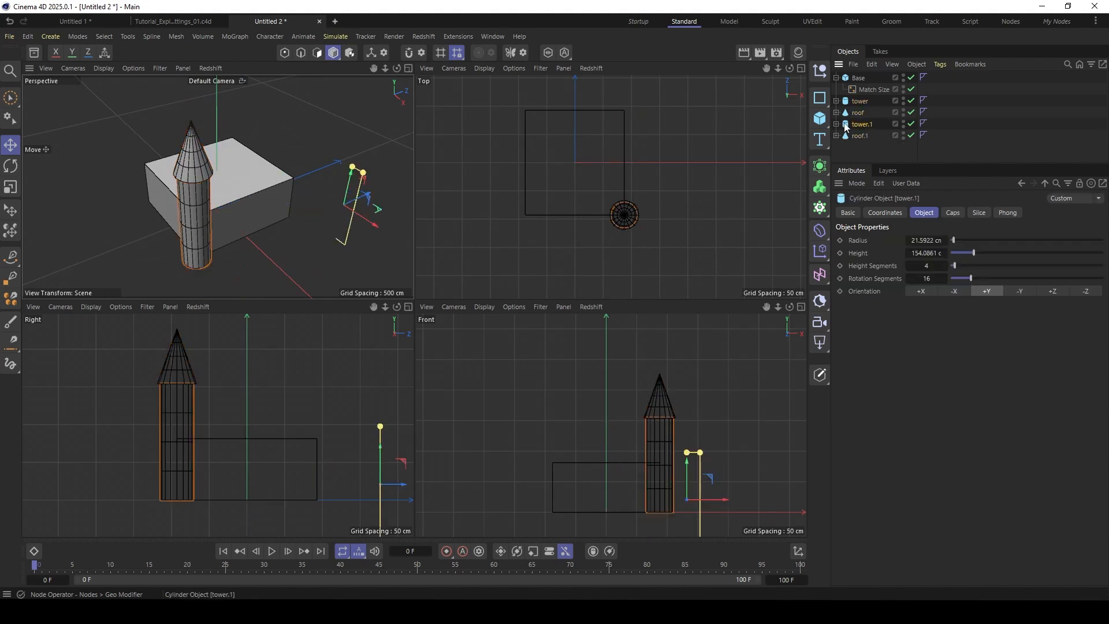
# - Place the copied tower at another base corner by justifying its Match Size deformer to Max in both X and Z
pyautogui.click(837, 125)
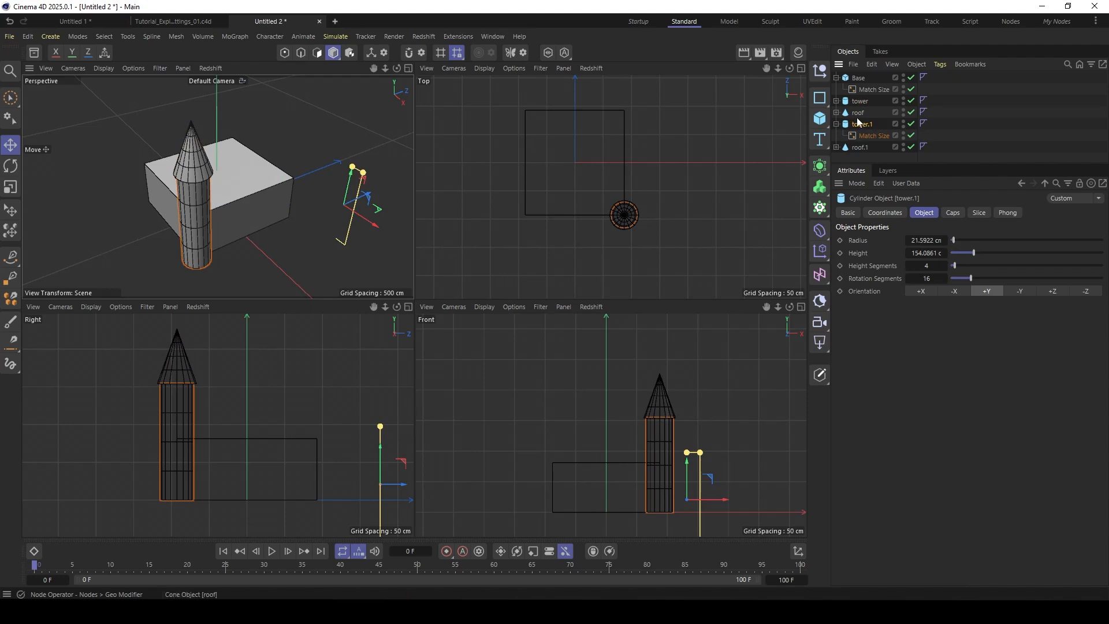
pyautogui.click(864, 137)
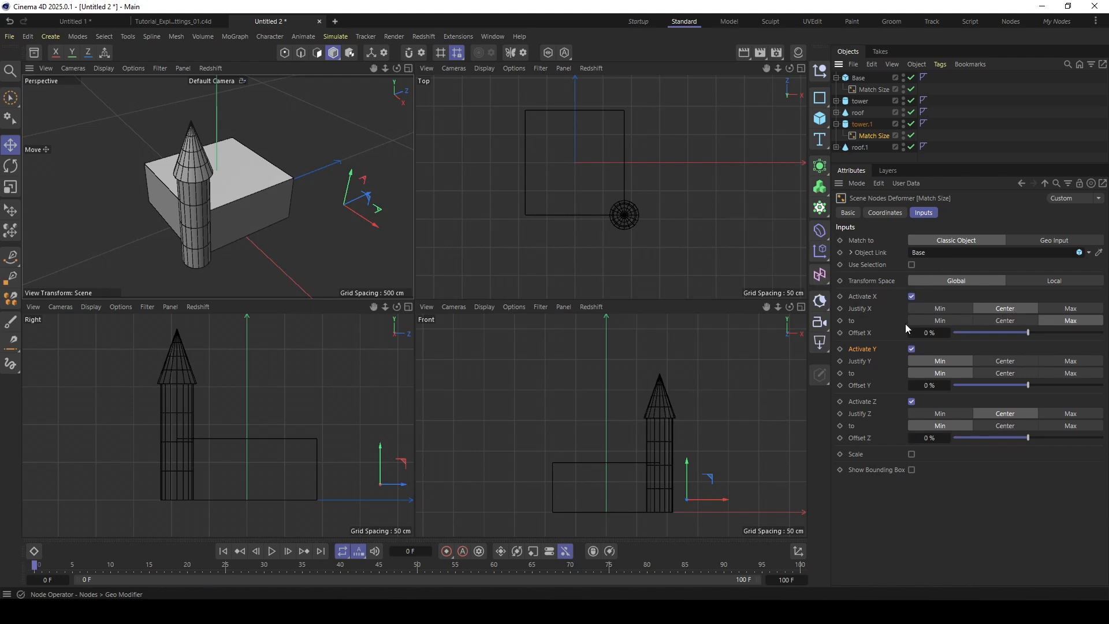
pyautogui.click(944, 320)
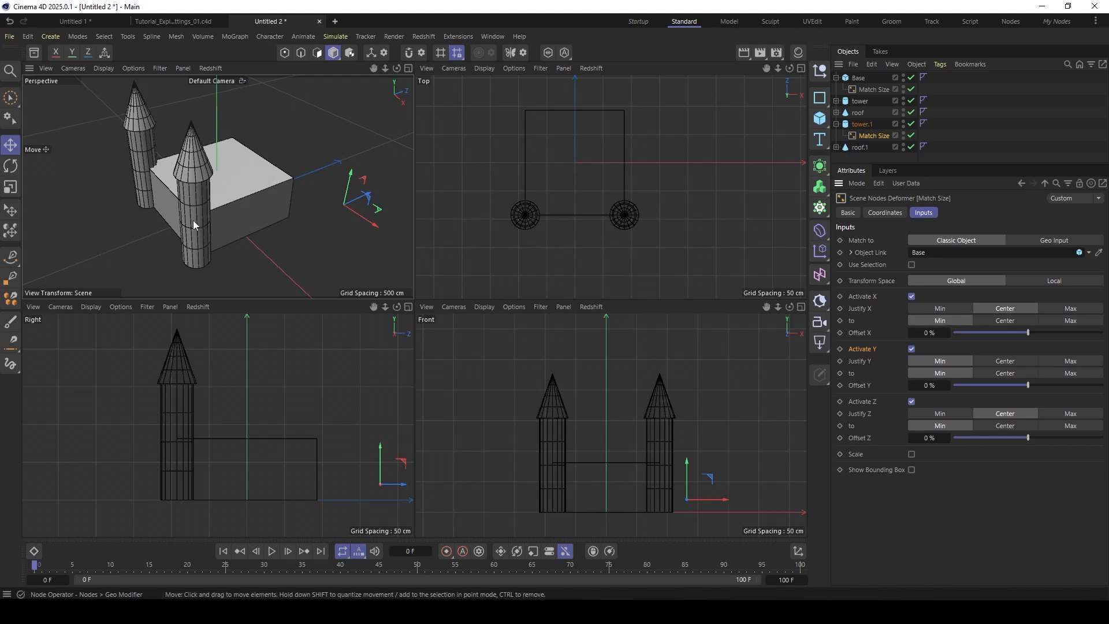
pyautogui.keyDown('alt'); pyautogui.moveTo(166, 178); pyautogui.dragTo(199, 213); pyautogui.keyUp('alt')
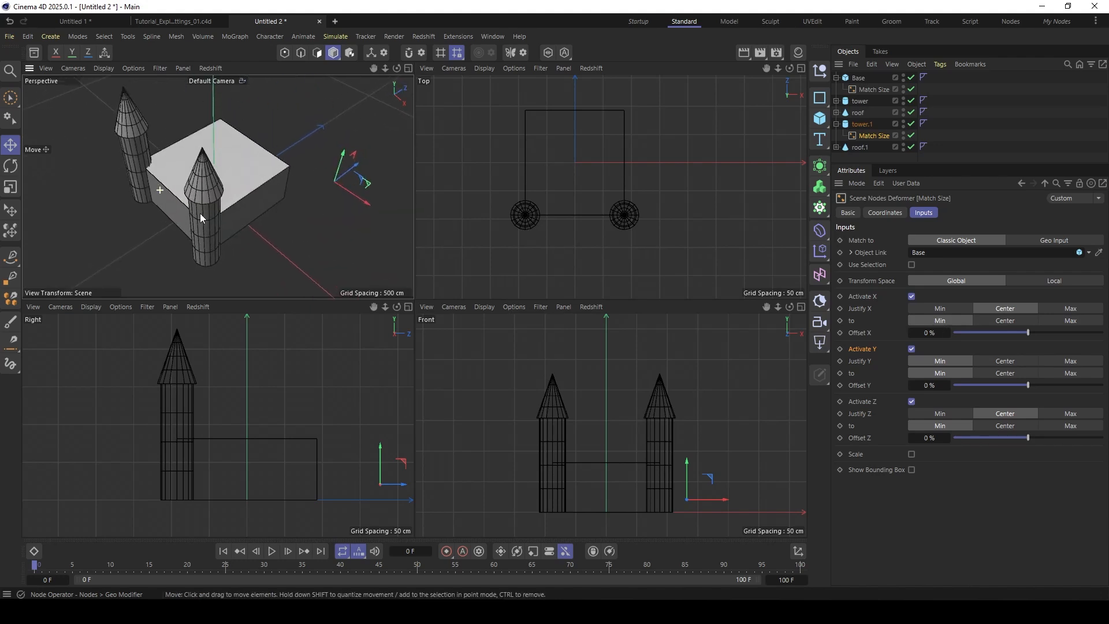
pyautogui.click(1076, 321)
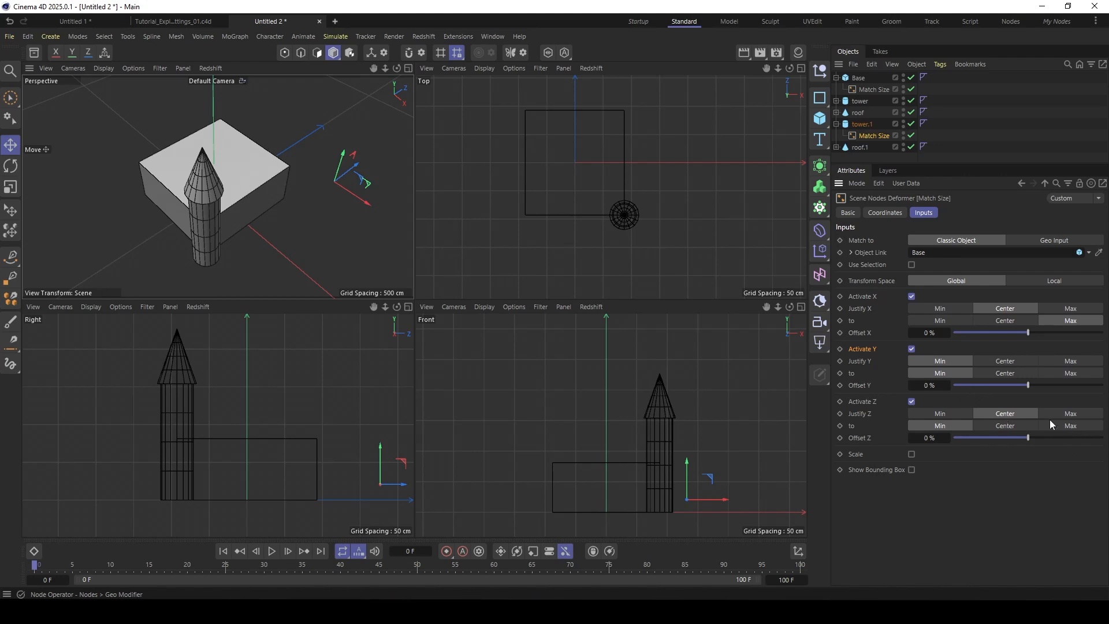
pyautogui.click(1064, 425)
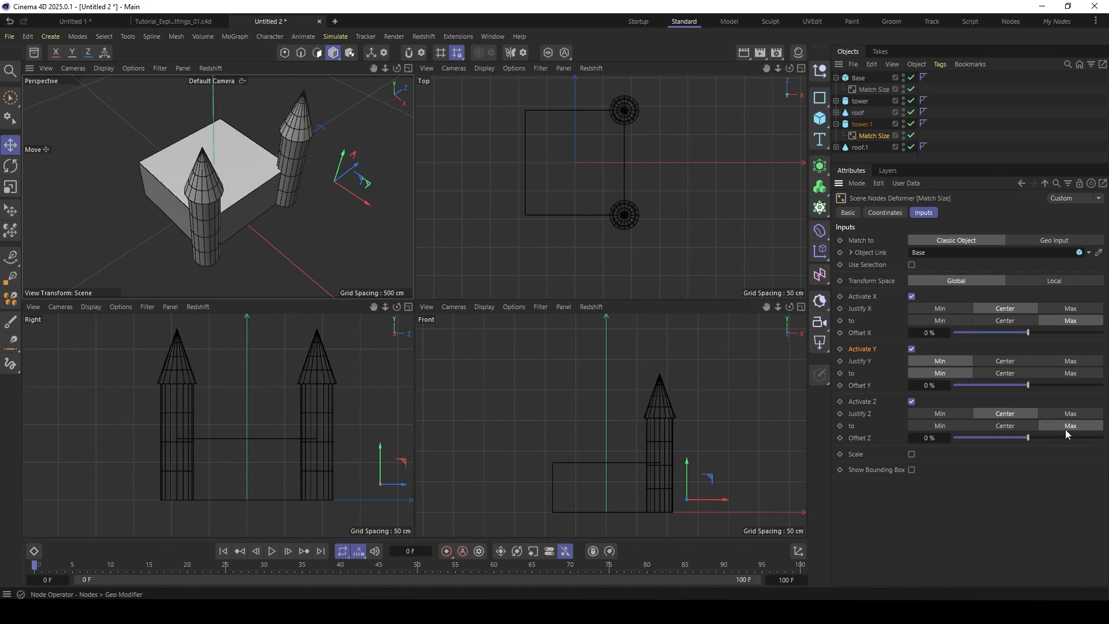
pyautogui.keyDown('alt'); pyautogui.moveTo(237, 199); pyautogui.dragTo(214, 221); pyautogui.keyUp('alt')
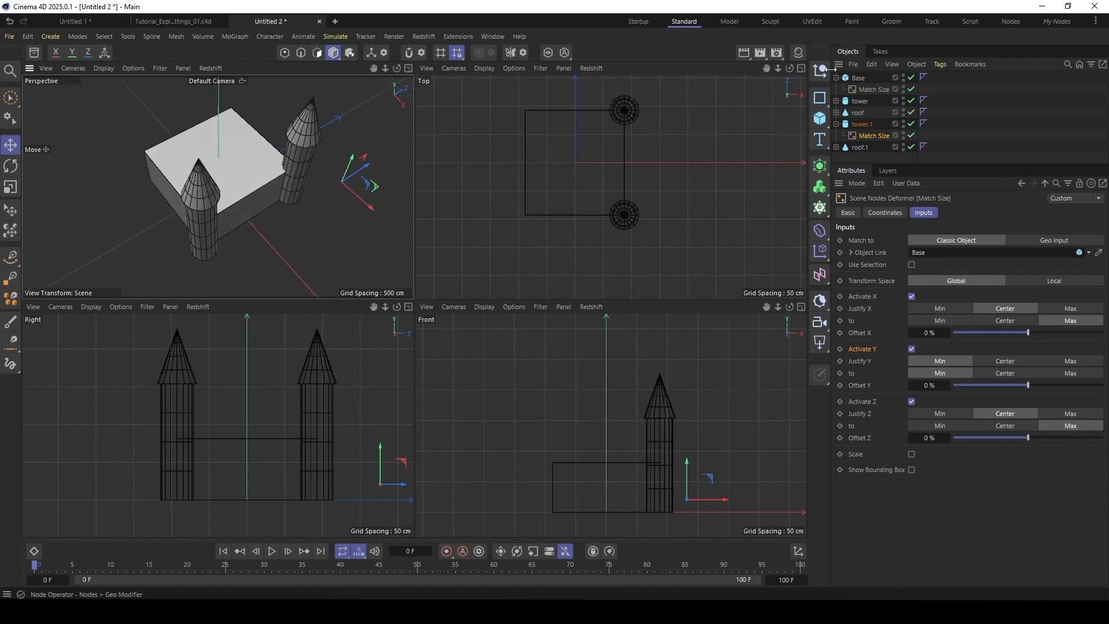
# - Resize the base to about 222 cm in X and 150 cm in Z
pyautogui.click(876, 89)
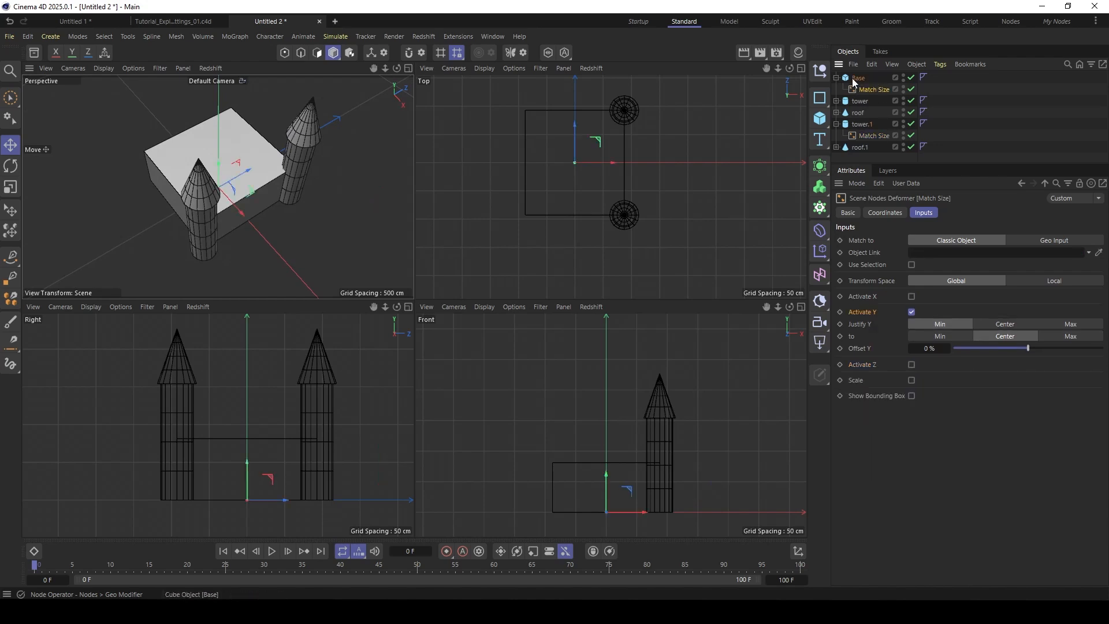
pyautogui.click(226, 173)
pyautogui.moveTo(245, 218); pyautogui.dragTo(264, 227)
pyautogui.moveTo(258, 168); pyautogui.dragTo(250, 170)
pyautogui.keyDown('alt'); pyautogui.moveTo(249, 171); pyautogui.dragTo(284, 132); pyautogui.keyUp('alt')
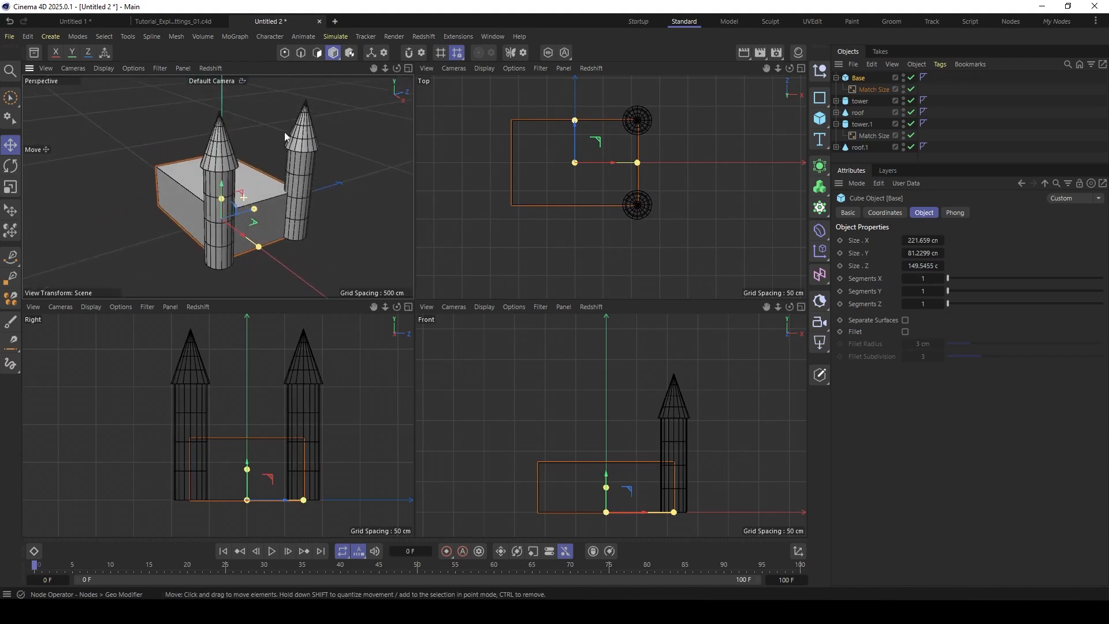
# - Set the copied tower's radius to 13 cm and its height to 172 cm
pyautogui.click(863, 125)
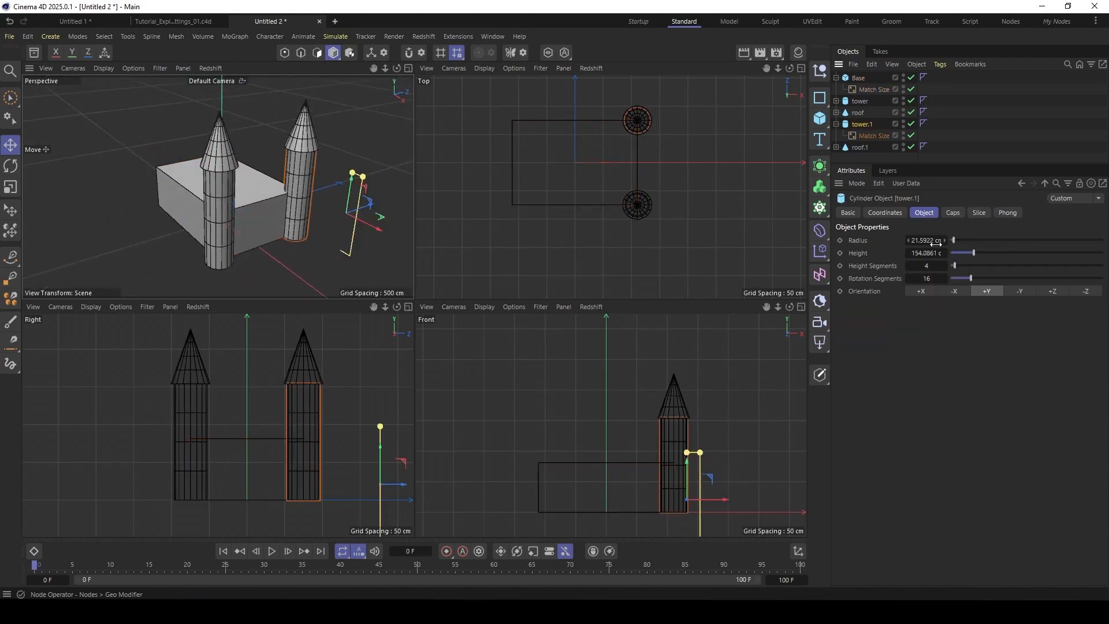
pyautogui.moveTo(971, 259); pyautogui.dragTo(951, 241)
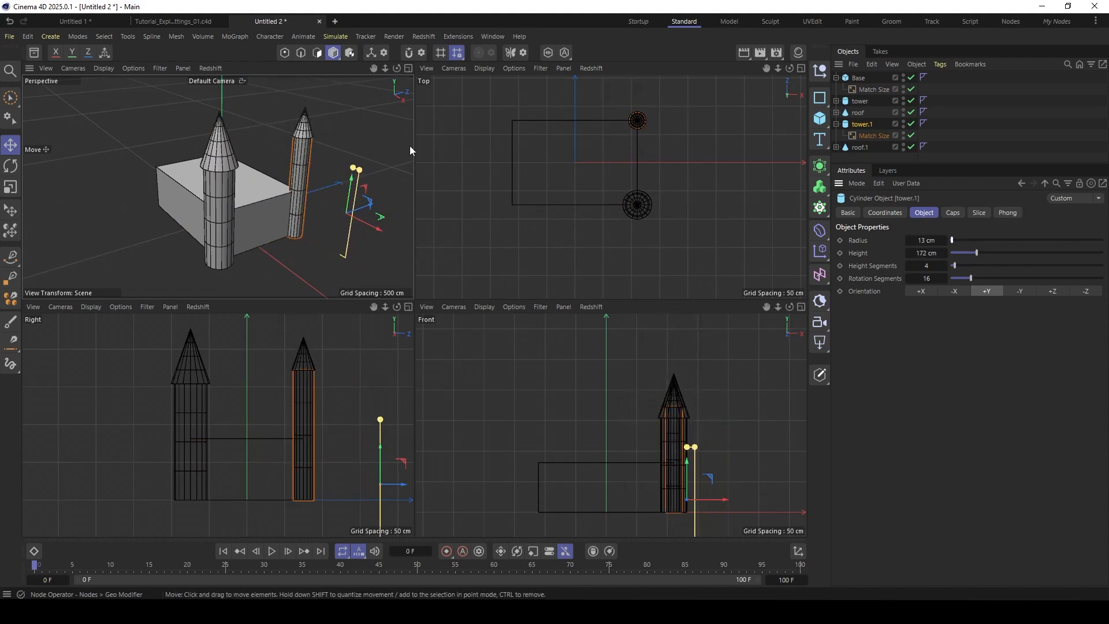
pyautogui.keyDown('alt'); pyautogui.moveTo(257, 185); pyautogui.dragTo(238, 199); pyautogui.keyUp('alt')
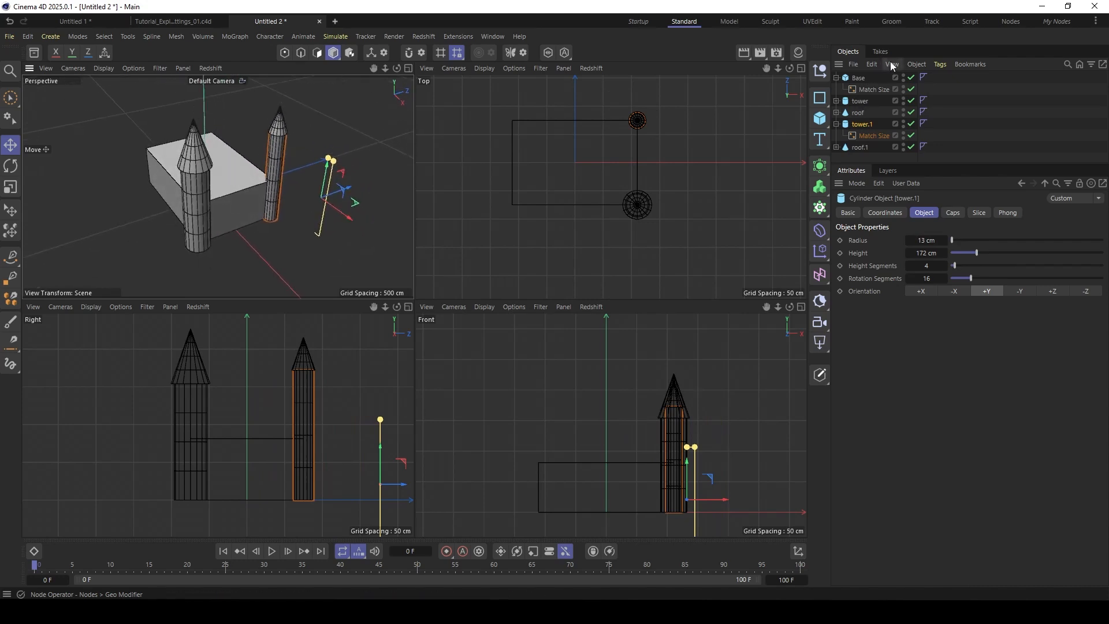
# - Collapse the base's hierarchy and move the base freely in X, Y and Z to test the linked towers
pyautogui.click(847, 80)
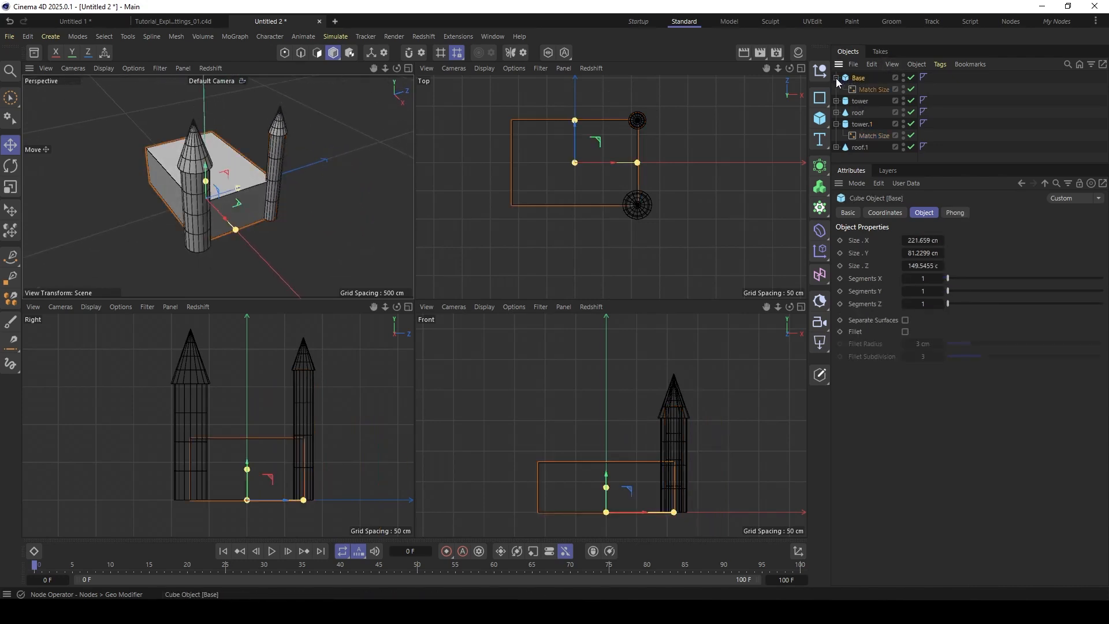
pyautogui.click(836, 78)
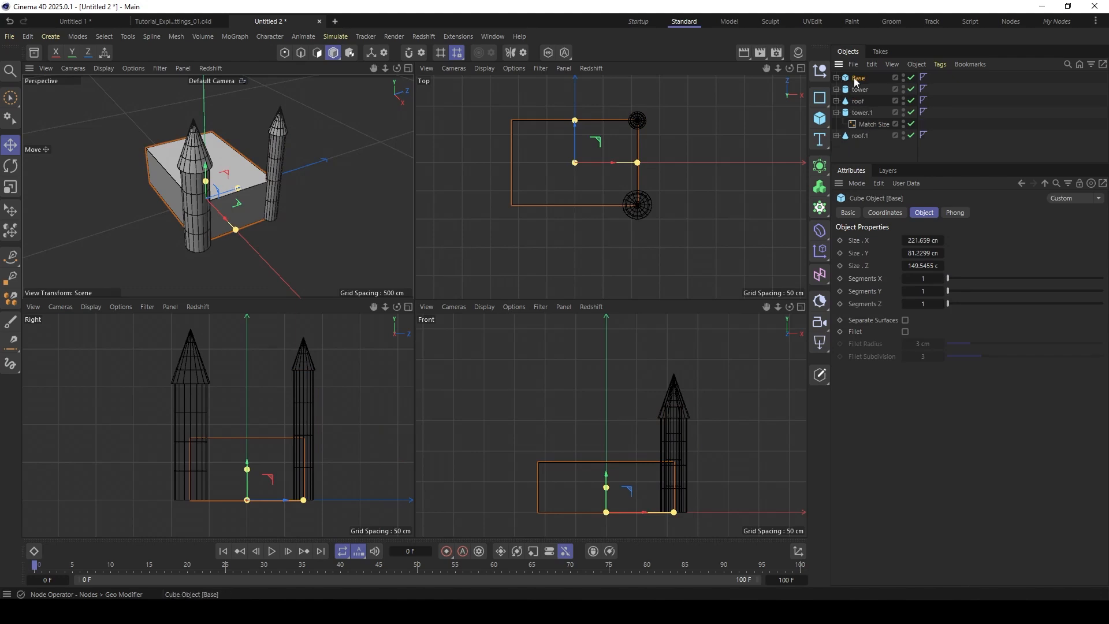
pyautogui.keyDown('alt'); pyautogui.moveTo(239, 179); pyautogui.dragTo(248, 188, button='middle'); pyautogui.keyUp('alt')
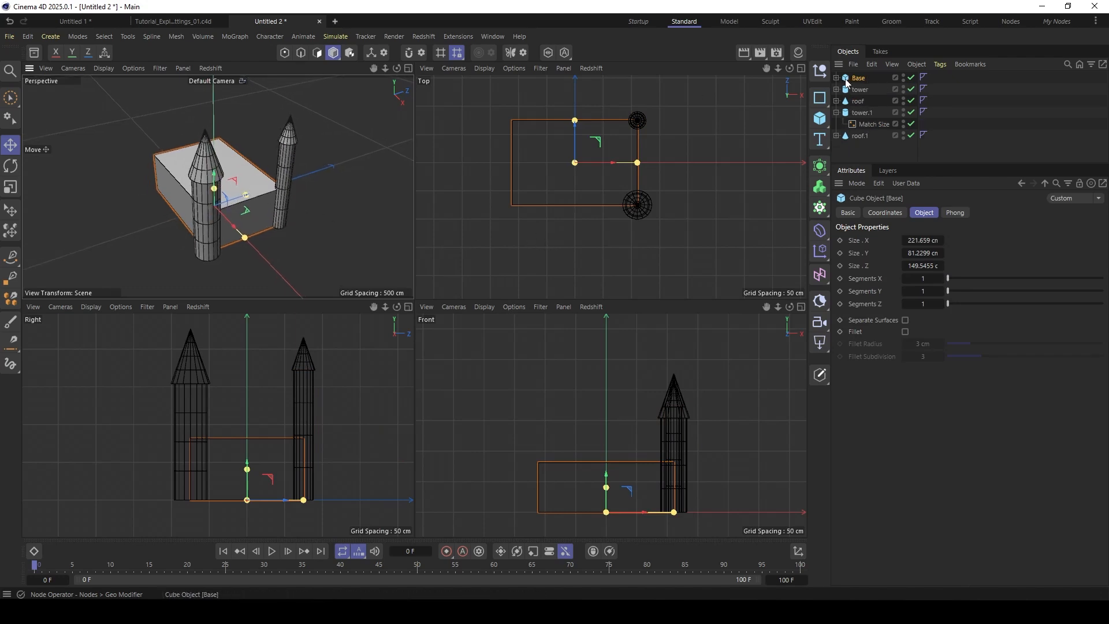
pyautogui.moveTo(264, 148); pyautogui.dragTo(214, 151)
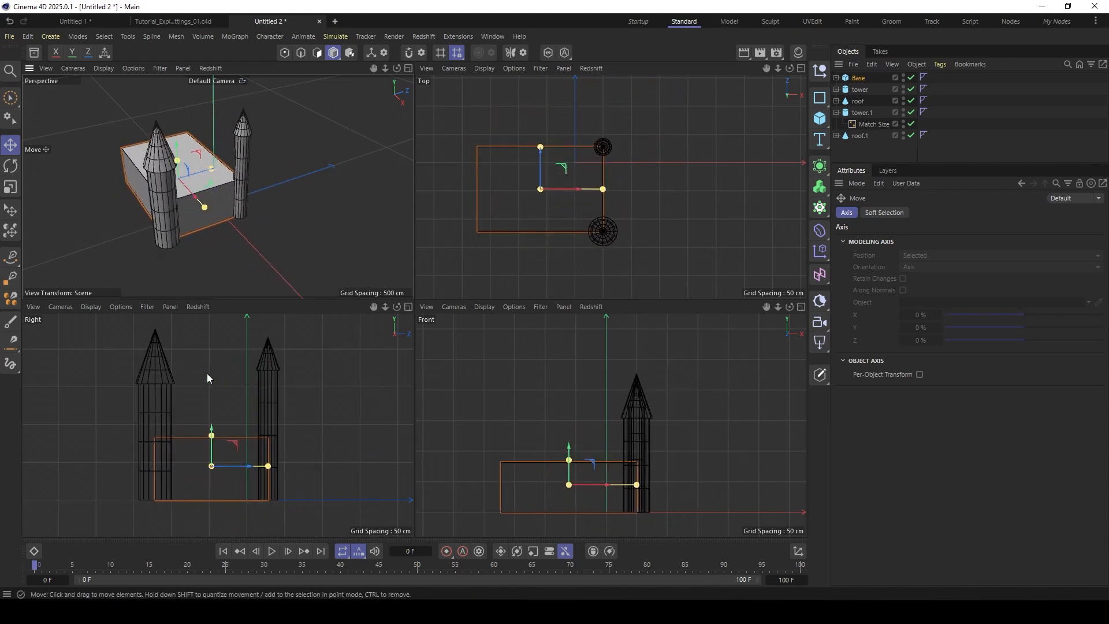
# - Examine the settings of the base's Match Size deformer
pyautogui.click(858, 79)
pyautogui.click(836, 77)
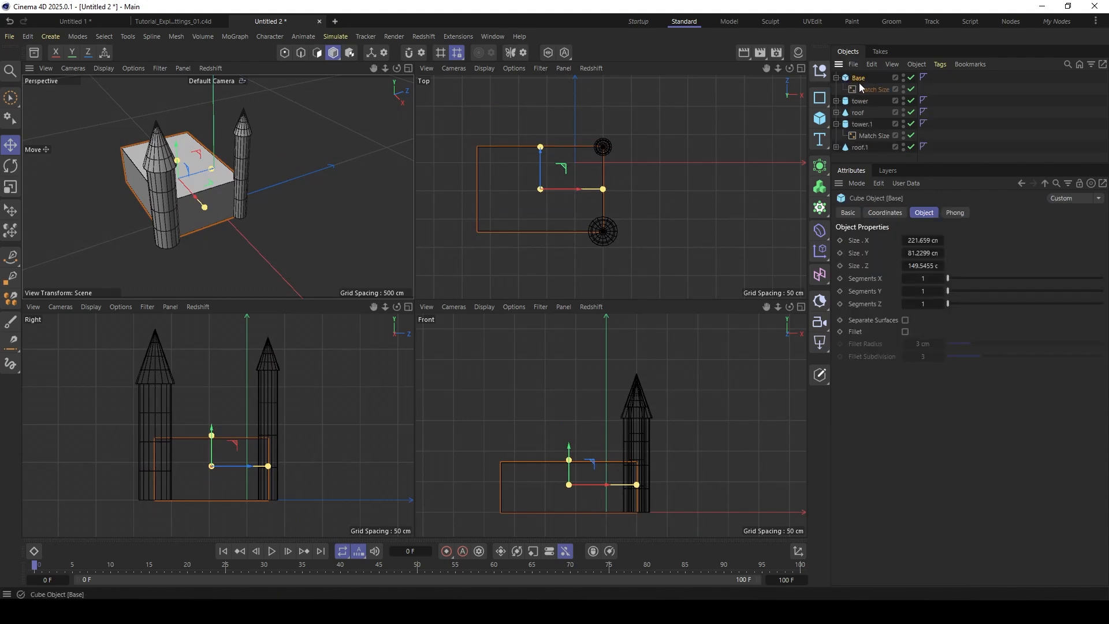
pyautogui.click(873, 89)
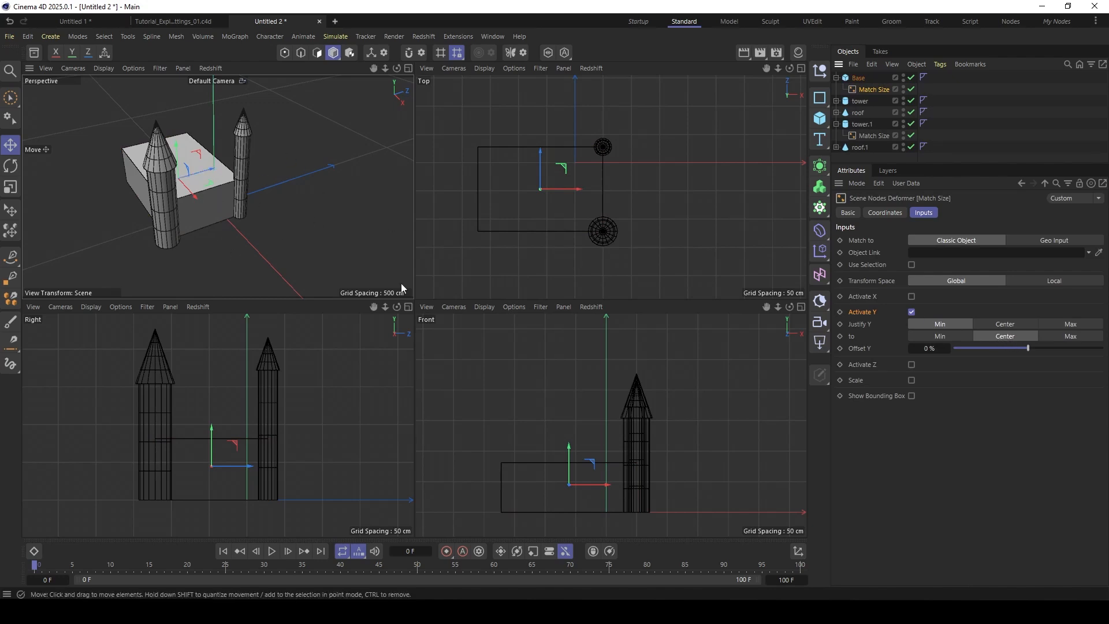
# - Collapse the hierarchies and group the base, both towers and both roofs under a Null
pyautogui.click(836, 77)
pyautogui.click(836, 112)
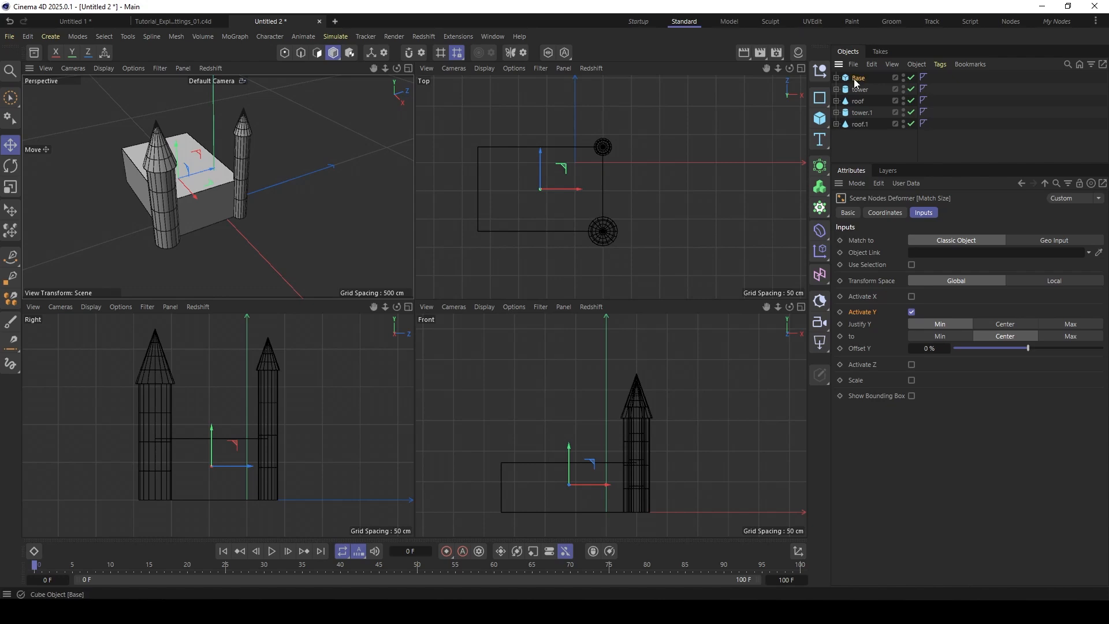
pyautogui.click(855, 80)
pyautogui.keyDown('shift'); pyautogui.click(859, 123); pyautogui.keyUp('shift')
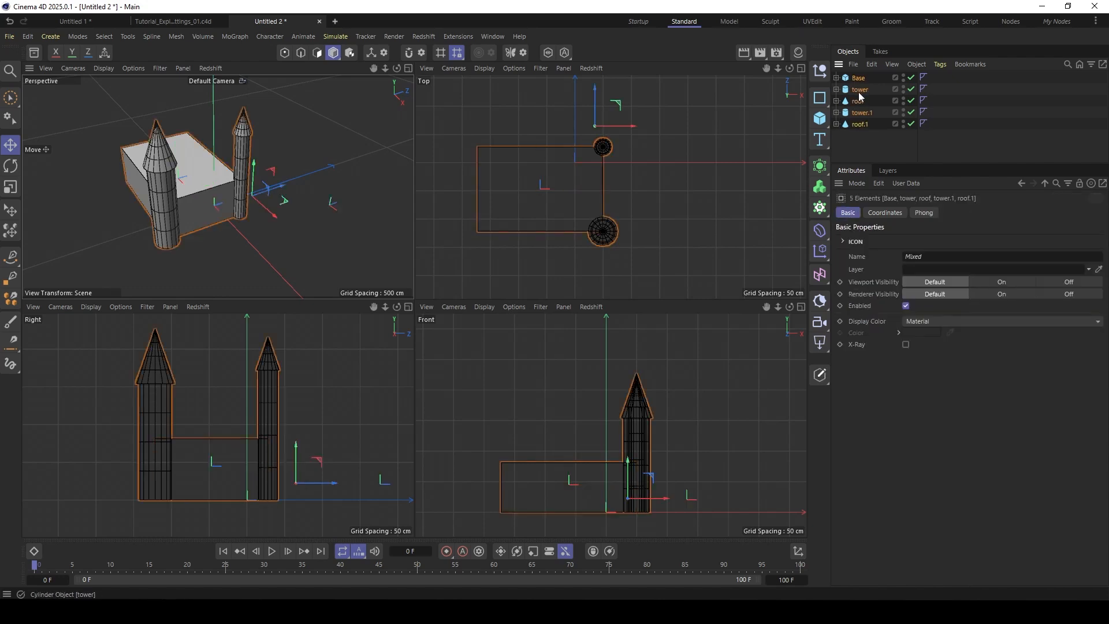
pyautogui.hotkey('alt', 'g')
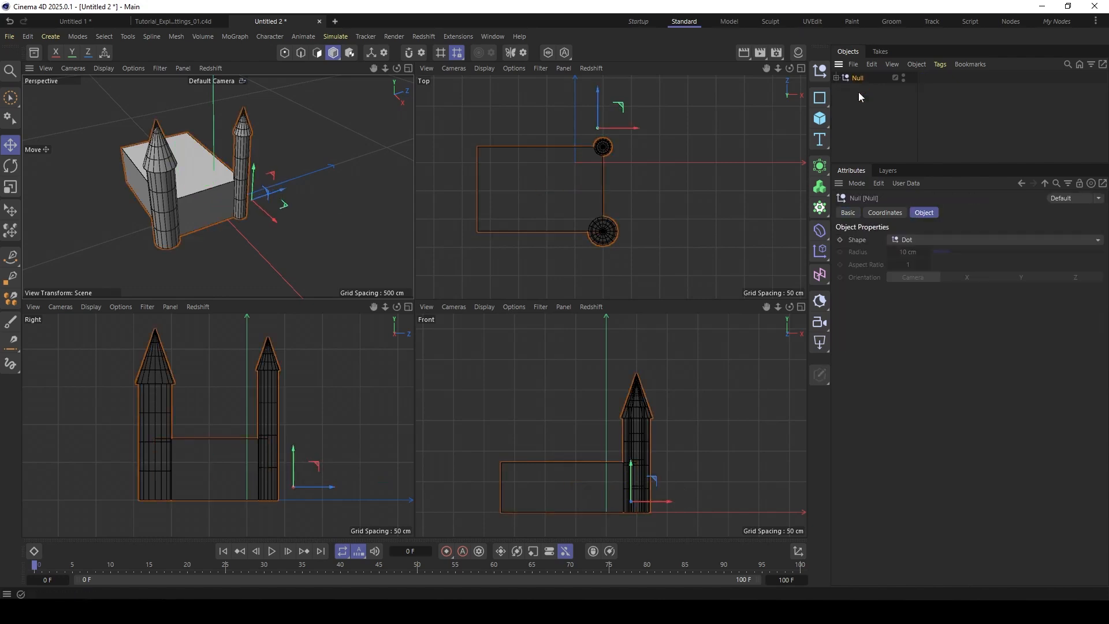
# - Set the Transform Space of the base's Match Size deformer to Local, with the Null as Parent Object
pyautogui.click(835, 78)
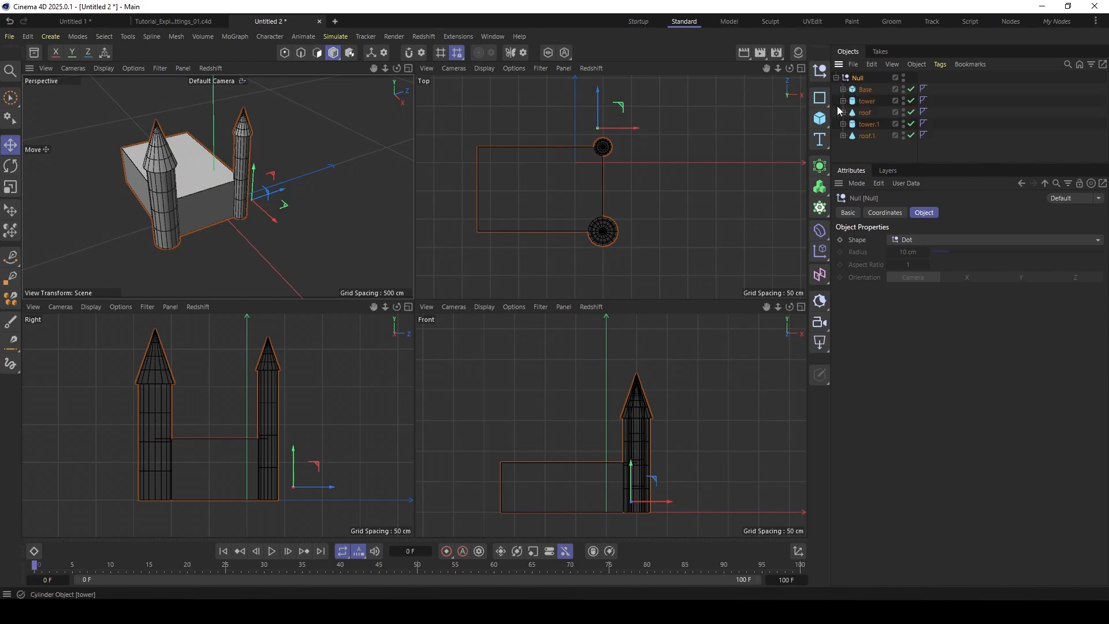
pyautogui.click(864, 91)
pyautogui.click(843, 89)
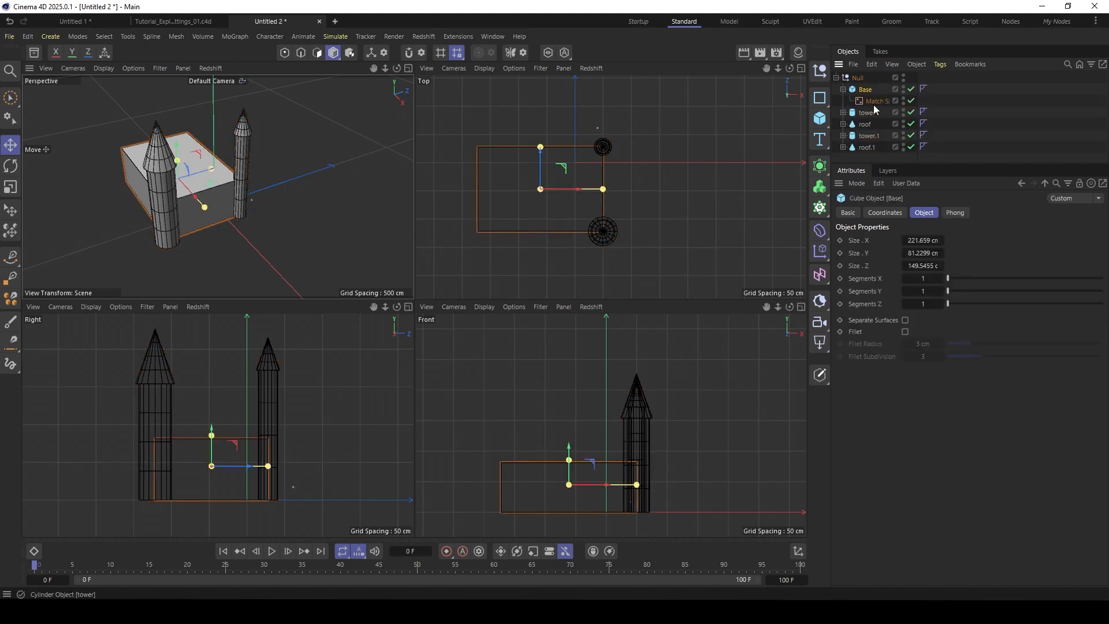
pyautogui.click(875, 101)
pyautogui.moveTo(917, 98); pyautogui.dragTo(948, 99)
pyautogui.click(881, 280)
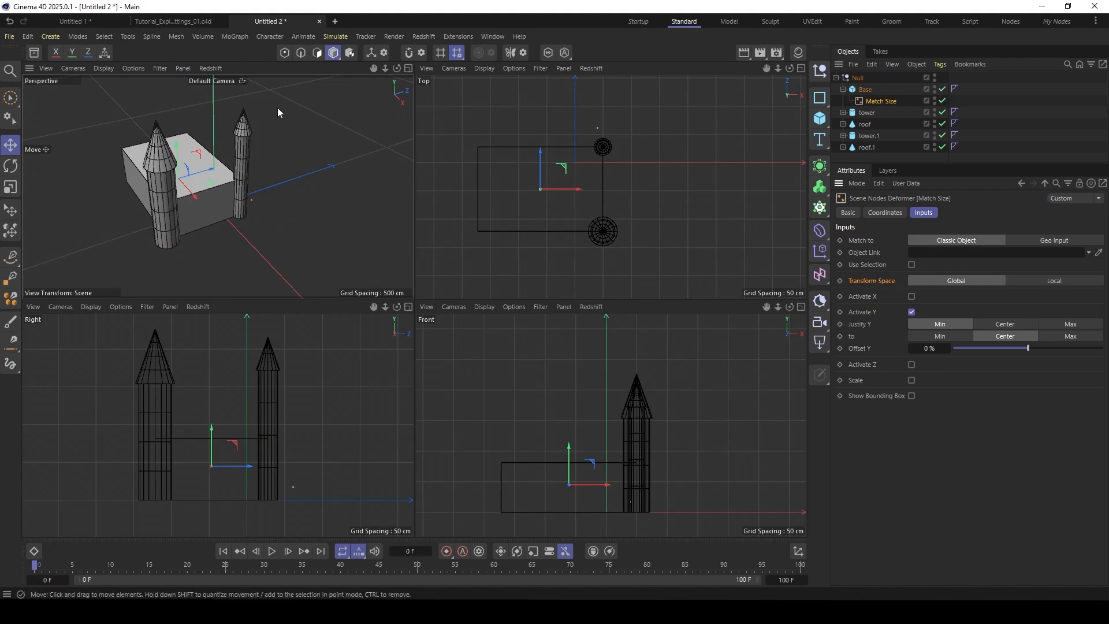
pyautogui.click(1050, 280)
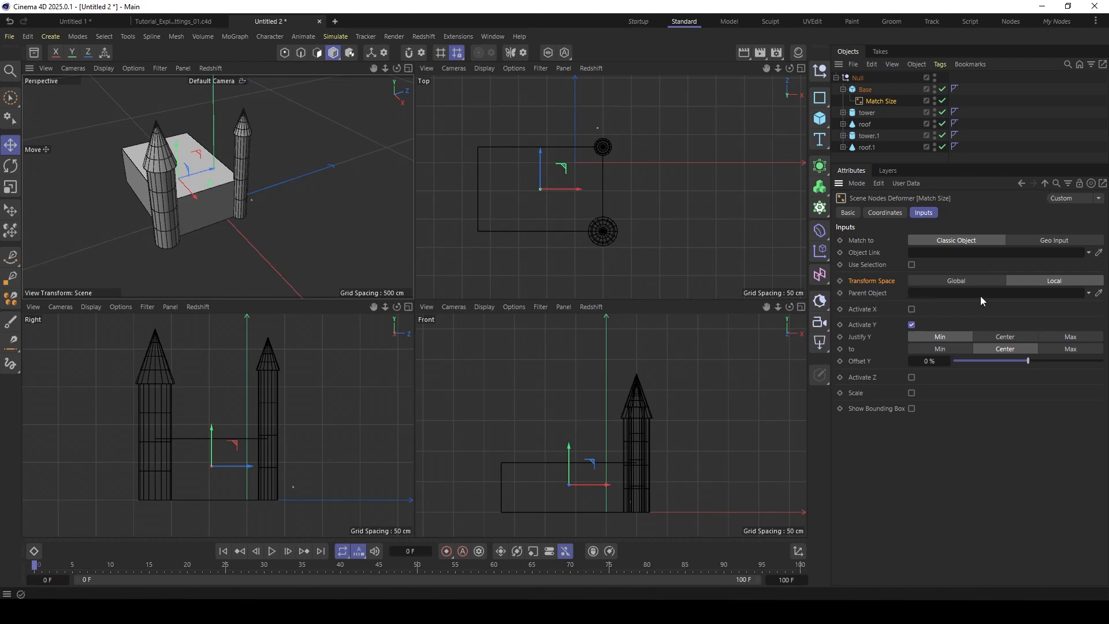
pyautogui.moveTo(860, 82); pyautogui.dragTo(796, 87)
pyautogui.moveTo(900, 320); pyautogui.dragTo(936, 297)
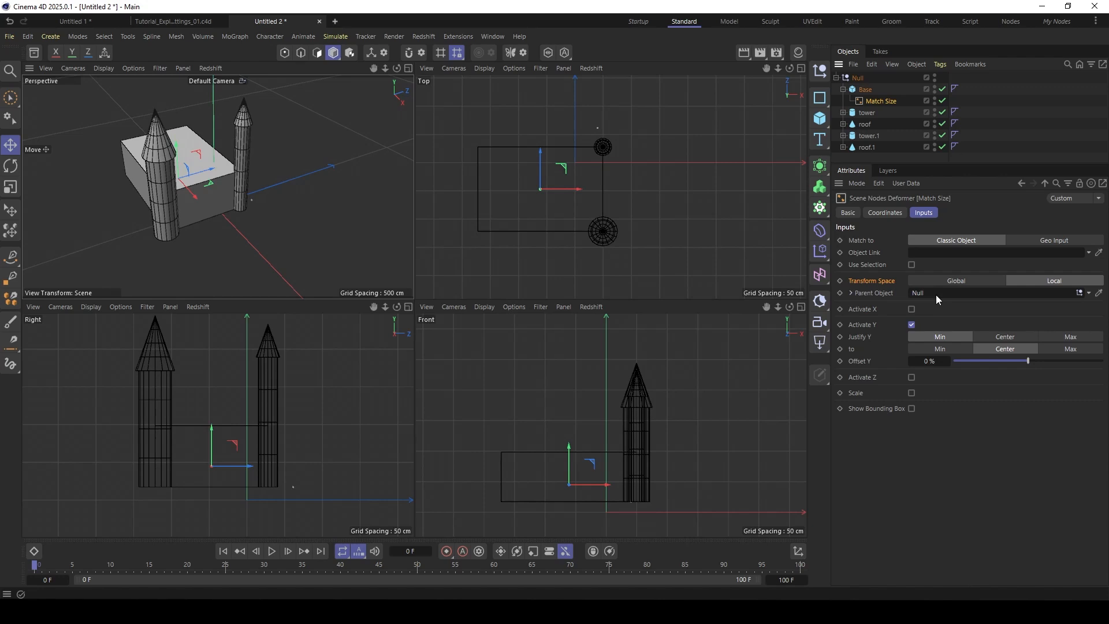
# - Move the Null in the Y and Z directions and rotate it freely to test the castle's transform
pyautogui.click(857, 78)
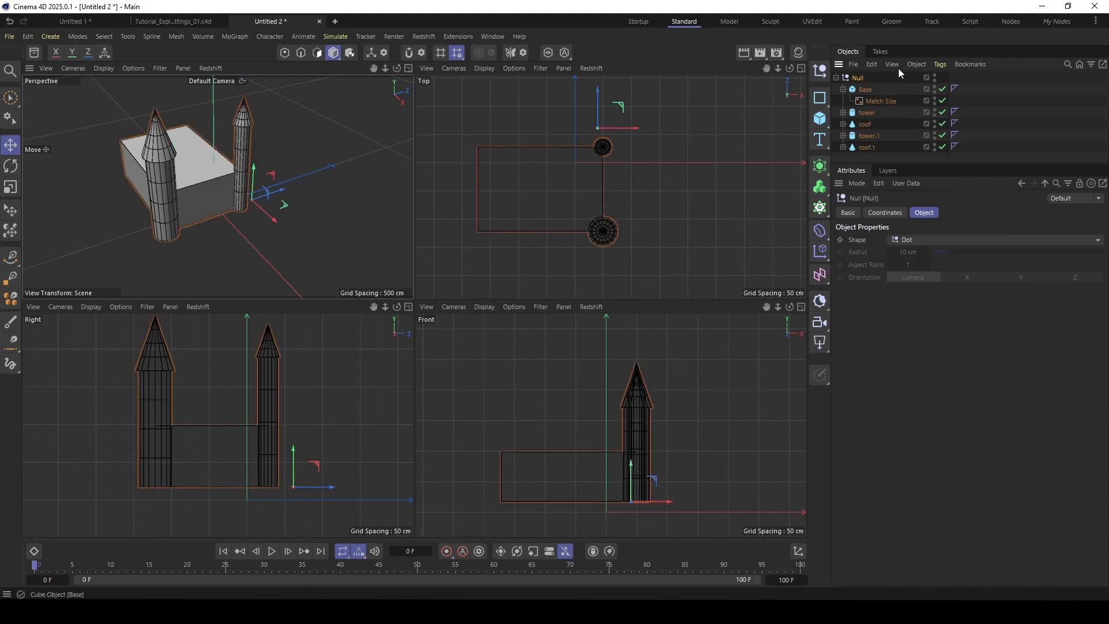
pyautogui.moveTo(312, 469); pyautogui.dragTo(342, 473)
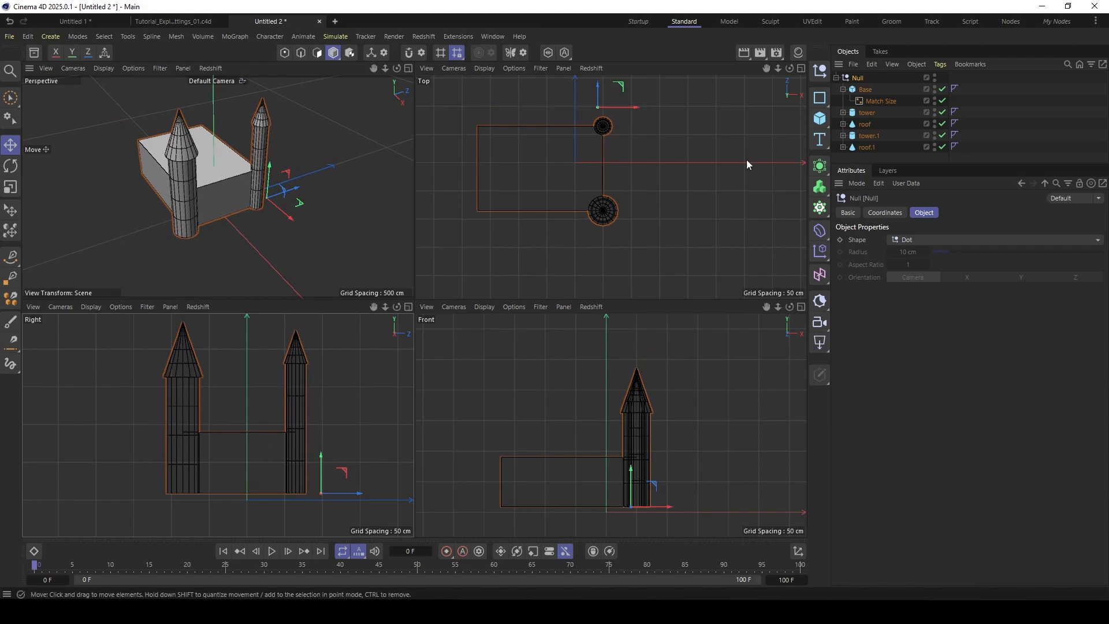
pyautogui.press('r')
pyautogui.keyDown('alt'); pyautogui.moveTo(241, 171); pyautogui.dragTo(281, 209); pyautogui.keyUp('alt')
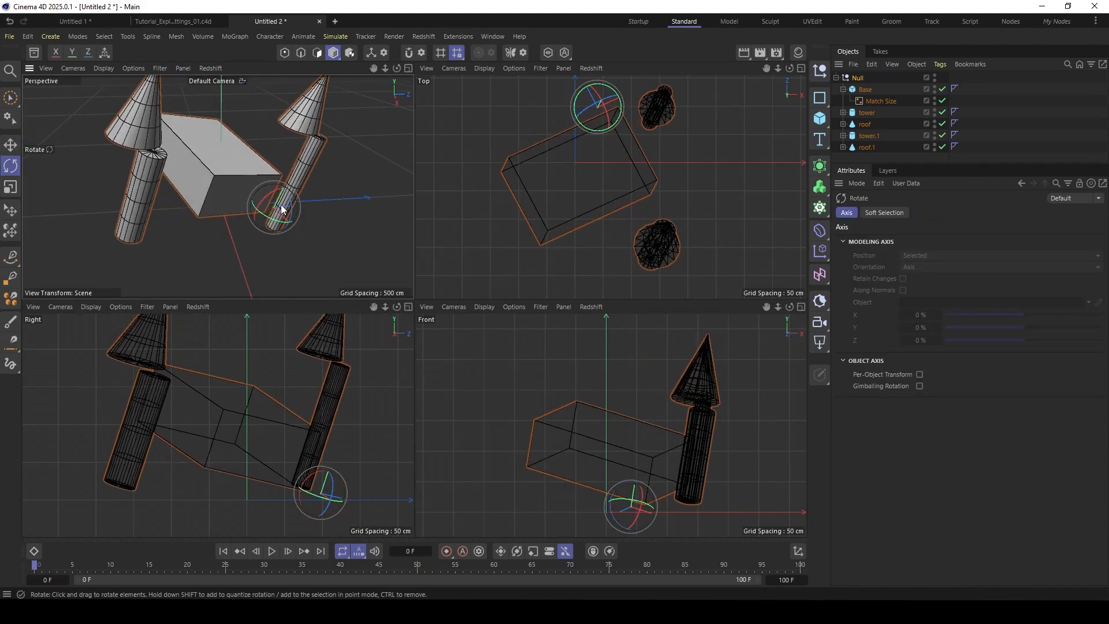
pyautogui.keyDown('alt'); pyautogui.moveTo(234, 159); pyautogui.dragTo(221, 185); pyautogui.keyUp('alt')
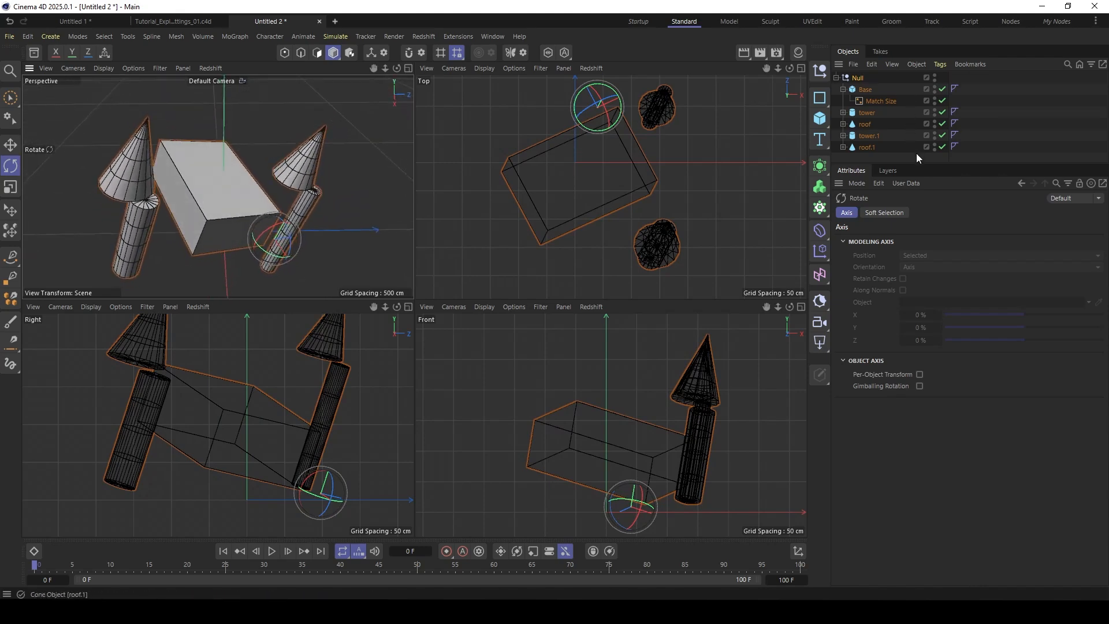
# - Set the Transform Space of both towers' and both roofs' Match Size deformers to Local, with the Null as Parent Object
pyautogui.moveTo(916, 164); pyautogui.dragTo(916, 247)
pyautogui.click(842, 147)
pyautogui.click(843, 135)
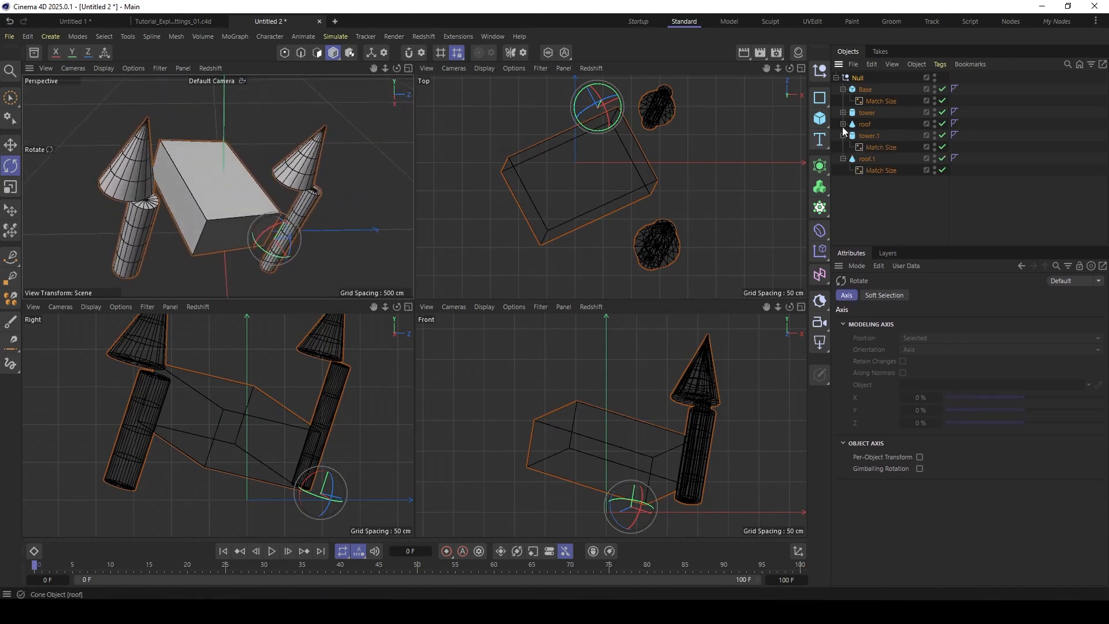
pyautogui.click(842, 123)
pyautogui.click(842, 112)
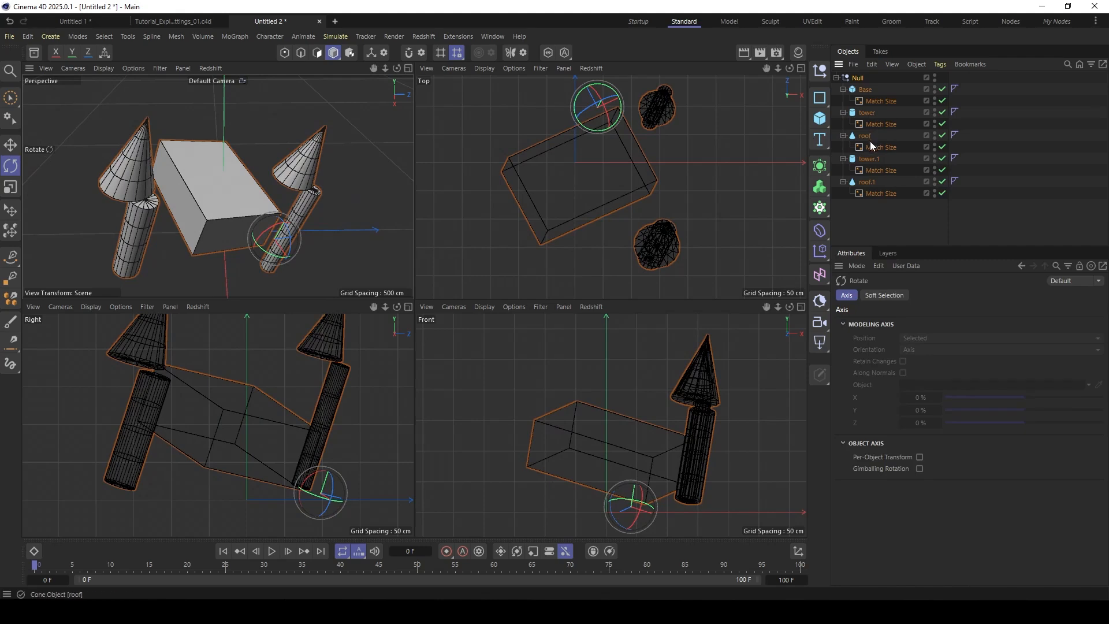
pyautogui.click(880, 193)
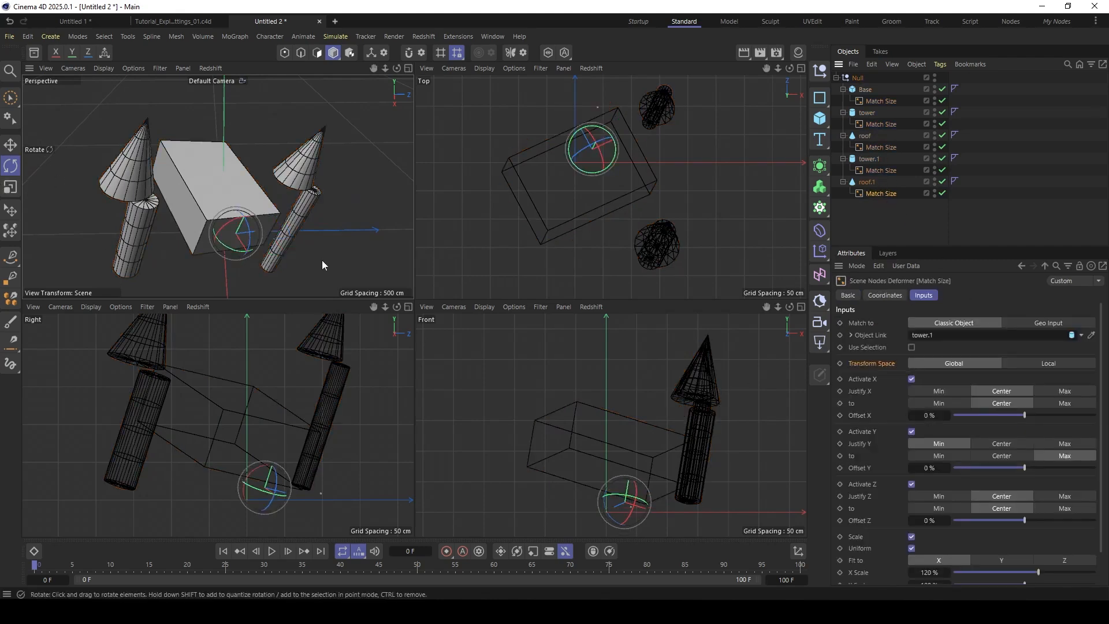
pyautogui.keyDown('ctrl'); pyautogui.click(882, 171); pyautogui.keyUp('ctrl')
pyautogui.keyDown('ctrl'); pyautogui.click(888, 148); pyautogui.keyUp('ctrl')
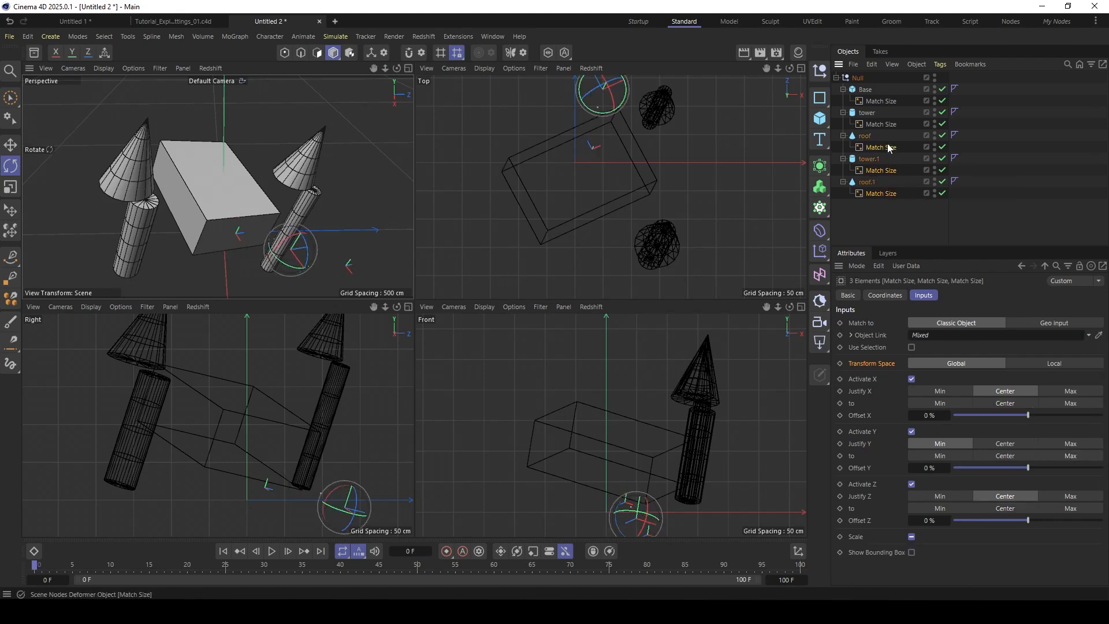
pyautogui.keyDown('ctrl'); pyautogui.click(886, 125); pyautogui.keyUp('ctrl')
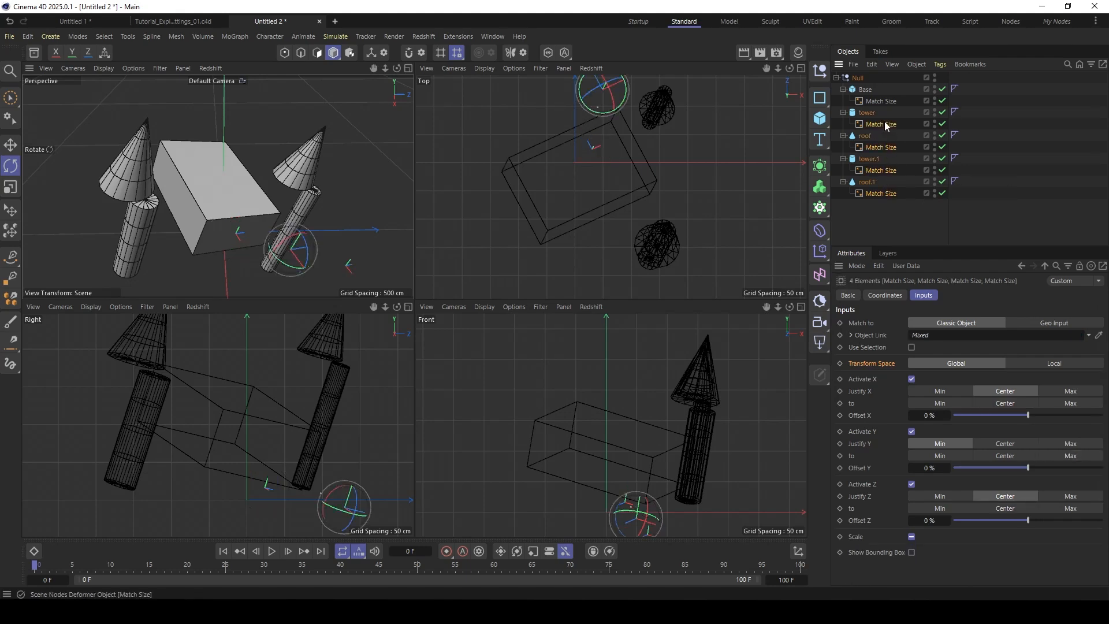
pyautogui.click(1055, 363)
pyautogui.moveTo(857, 77); pyautogui.dragTo(941, 383)
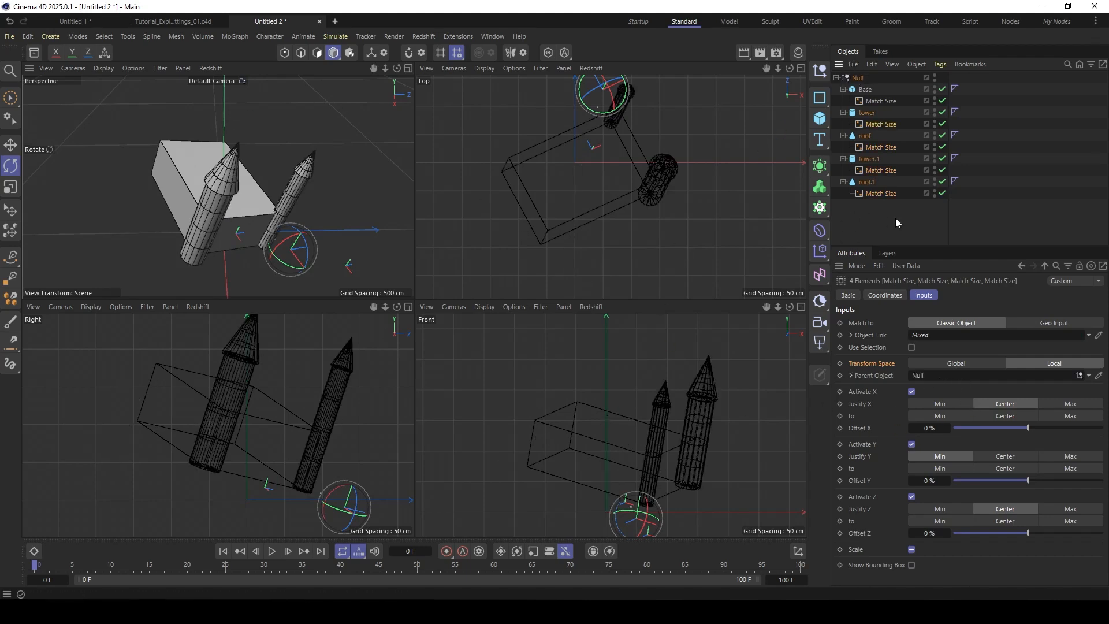
# - Compare the Null's axis with the base's Match Size deformer and enable Activate X and Activate Z on that deformer
pyautogui.click(857, 77)
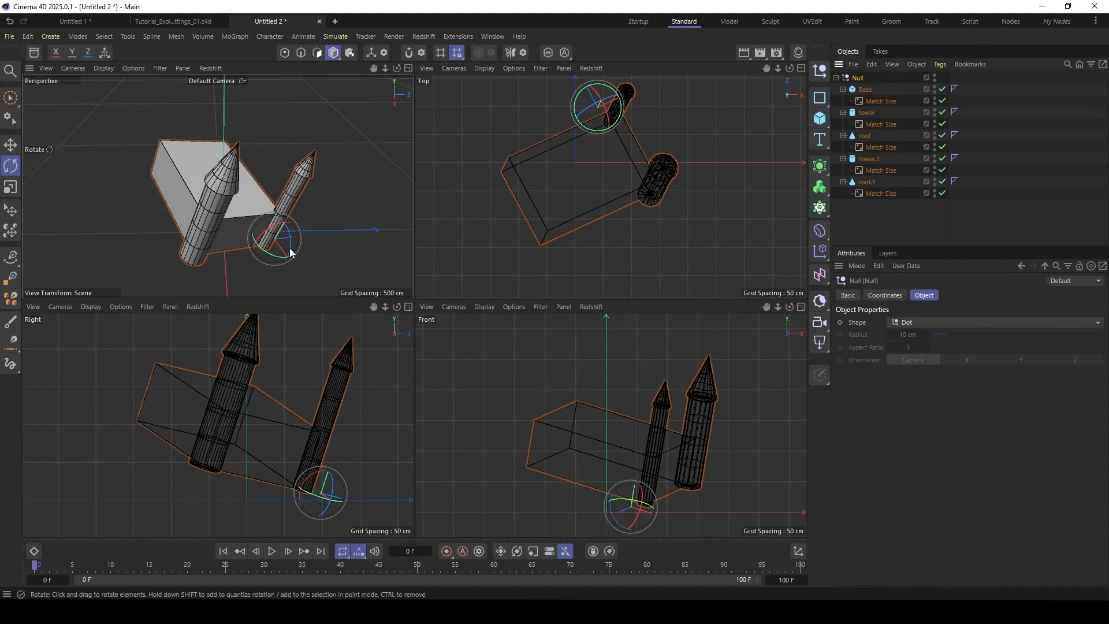
pyautogui.click(871, 100)
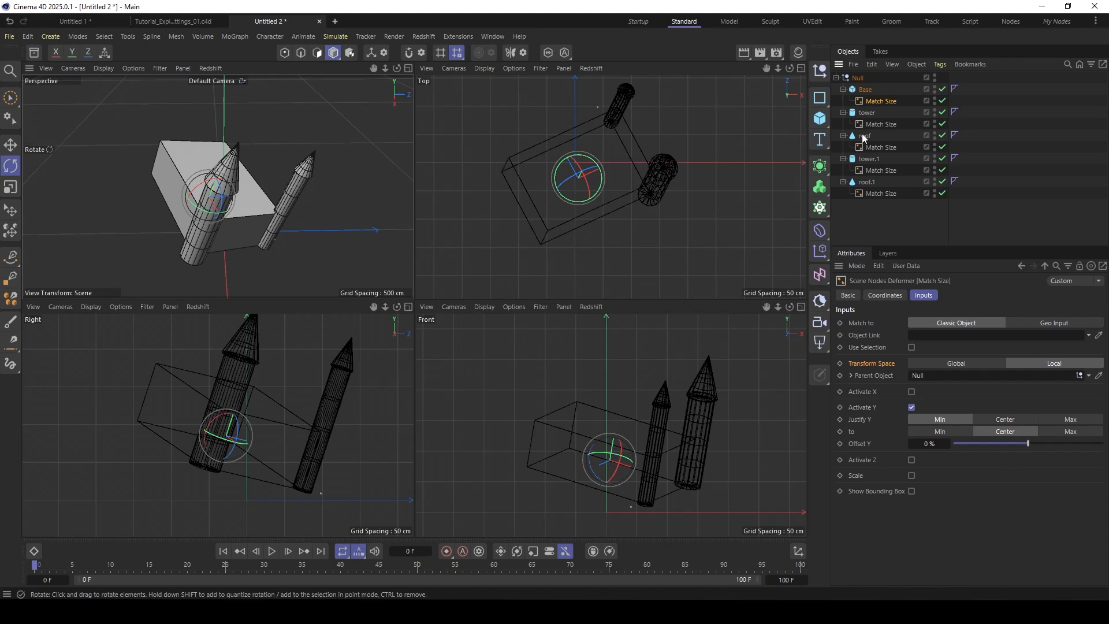
pyautogui.click(858, 78)
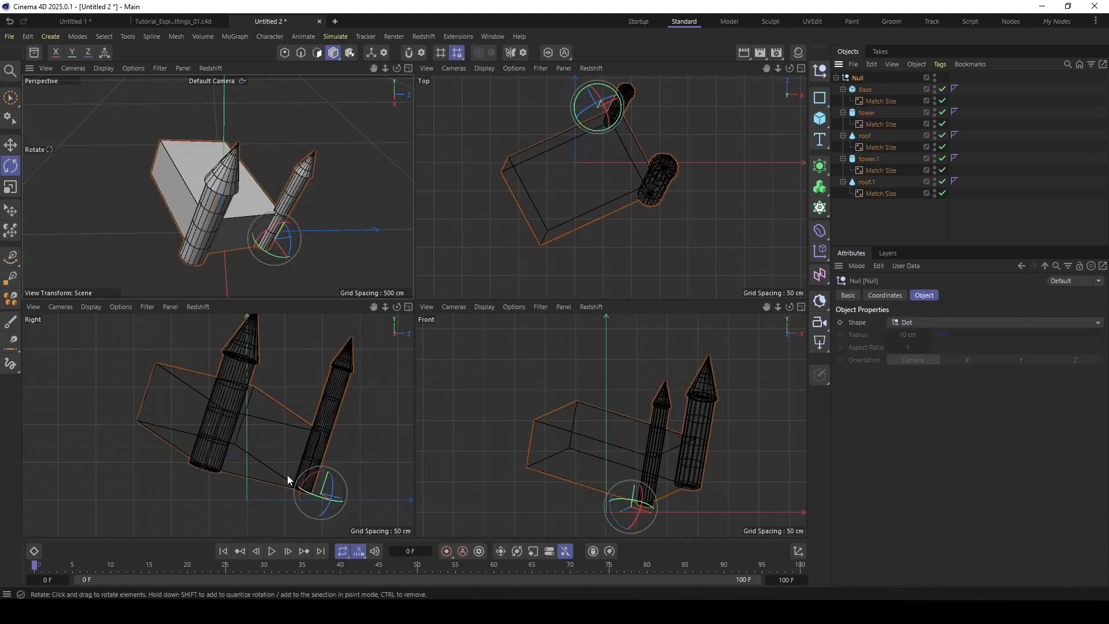
pyautogui.click(868, 101)
pyautogui.click(911, 392)
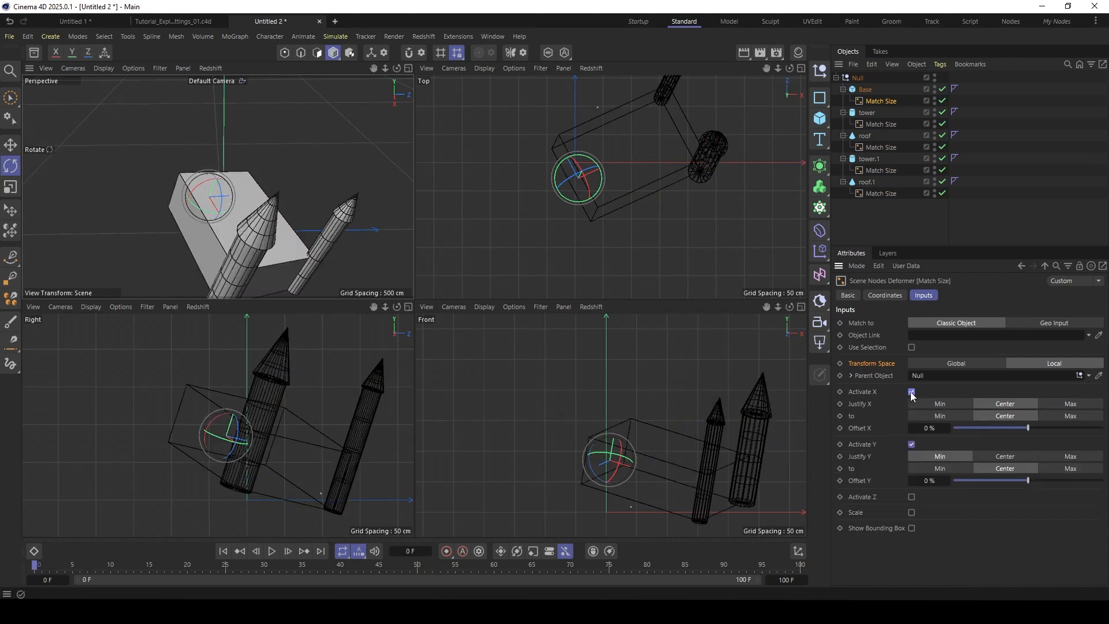
pyautogui.click(911, 497)
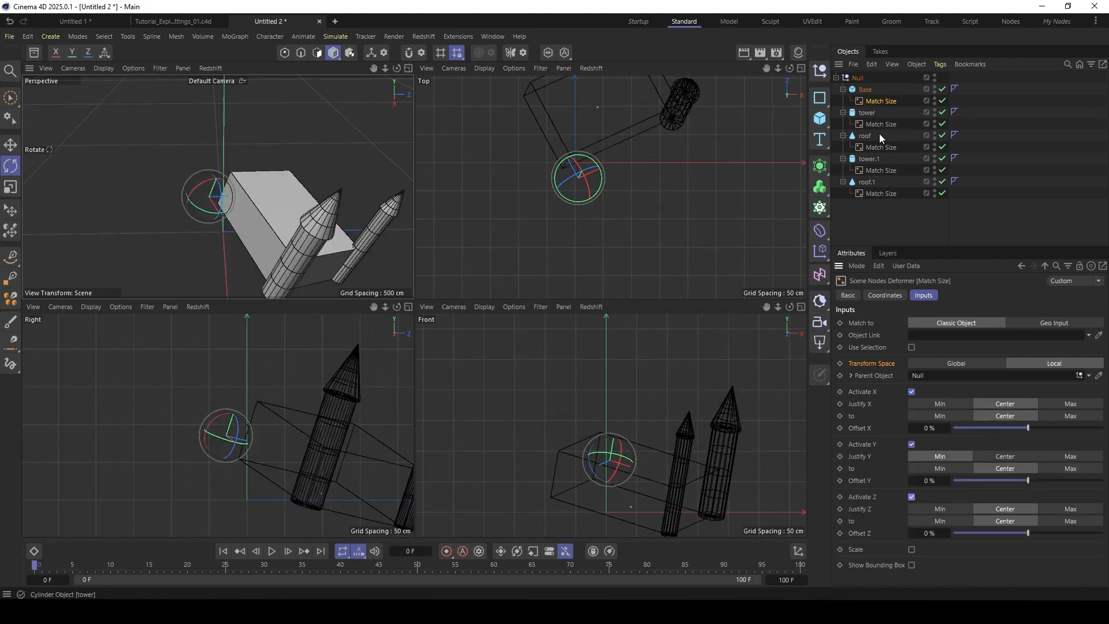
# - Select the Null, enlarge the Perspective view and examine the rotated castle from below and from the sides
pyautogui.click(858, 78)
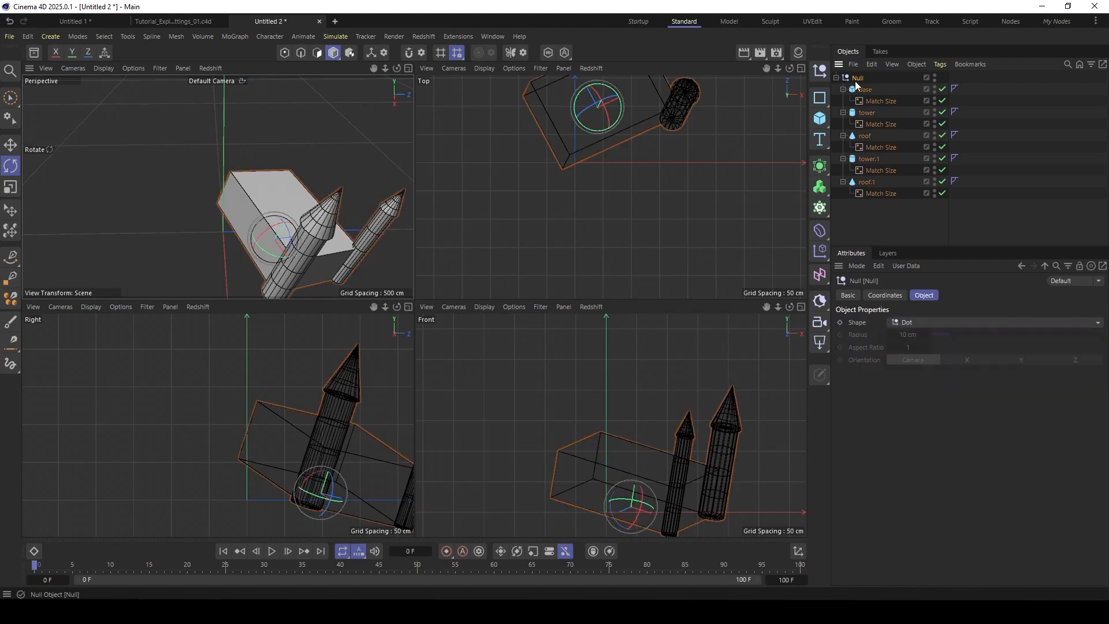
pyautogui.keyDown('alt'); pyautogui.moveTo(276, 222); pyautogui.dragTo(239, 161, button='middle'); pyautogui.keyUp('alt')
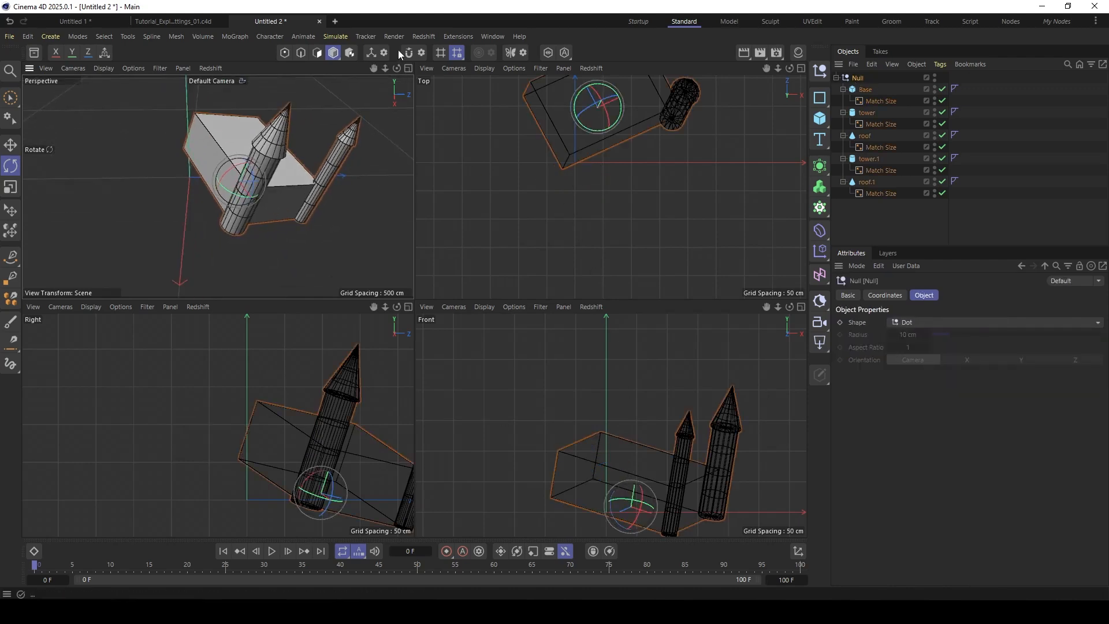
pyautogui.click(408, 68)
pyautogui.keyDown('alt'); pyautogui.moveTo(394, 266); pyautogui.dragTo(478, 229); pyautogui.keyUp('alt')
pyautogui.keyDown('alt'); pyautogui.moveTo(550, 179); pyautogui.dragTo(543, 179); pyautogui.keyUp('alt')
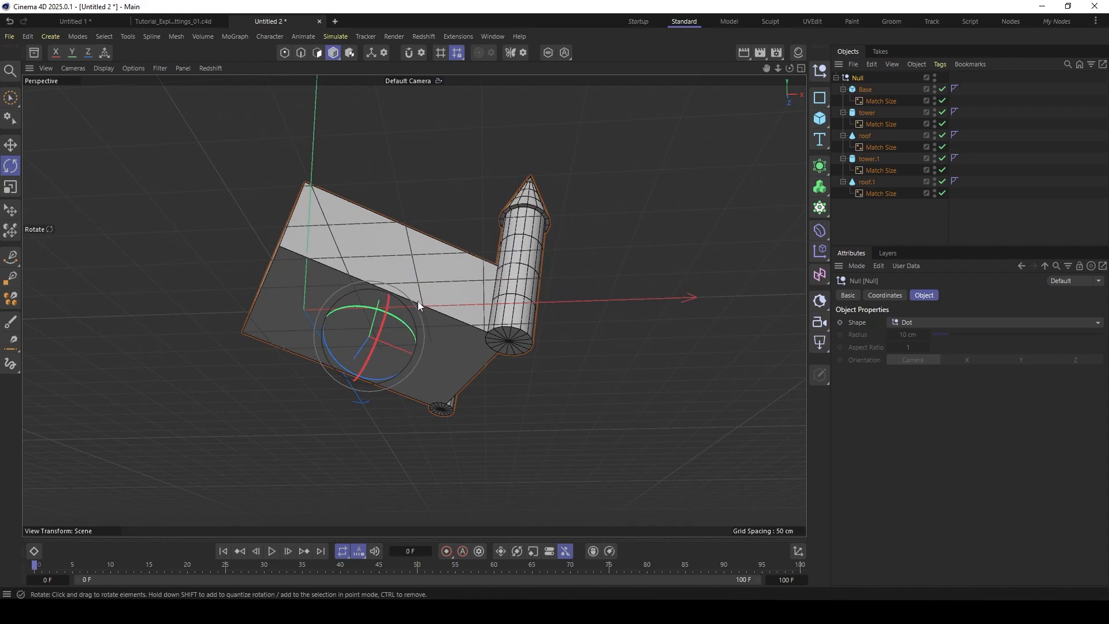
pyautogui.keyDown('alt'); pyautogui.moveTo(417, 300); pyautogui.dragTo(387, 353); pyautogui.keyUp('alt')
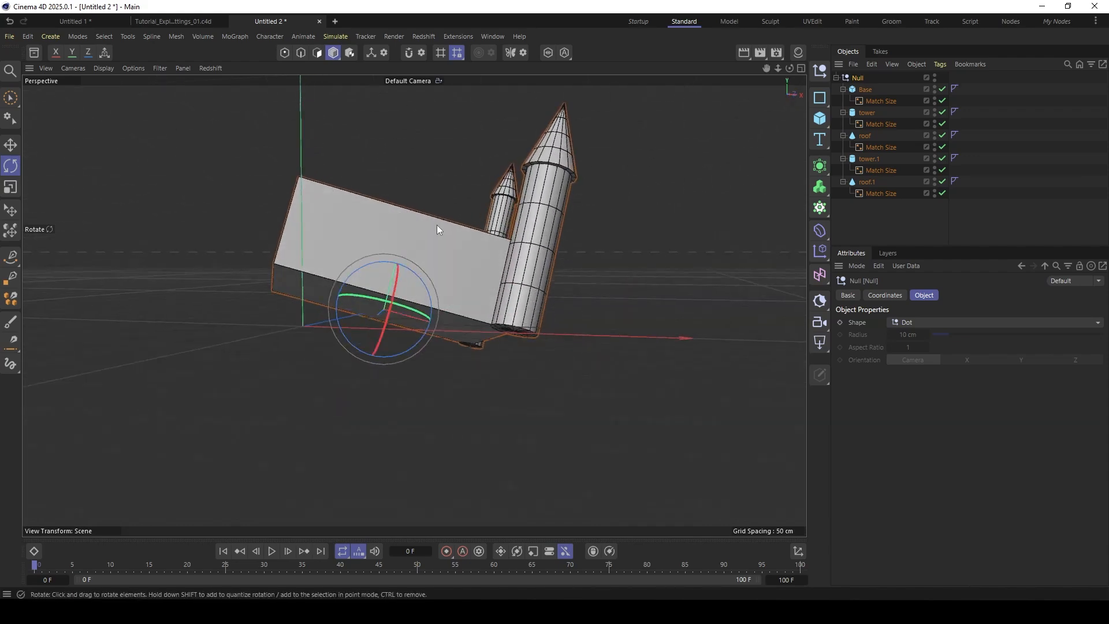
pyautogui.keyDown('alt'); pyautogui.moveTo(460, 220); pyautogui.dragTo(426, 292); pyautogui.keyUp('alt')
# - Try scaling the whole castle through its Null and select the base's Match Size deformer
pyautogui.press('t')
pyautogui.moveTo(328, 321); pyautogui.dragTo(438, 327)
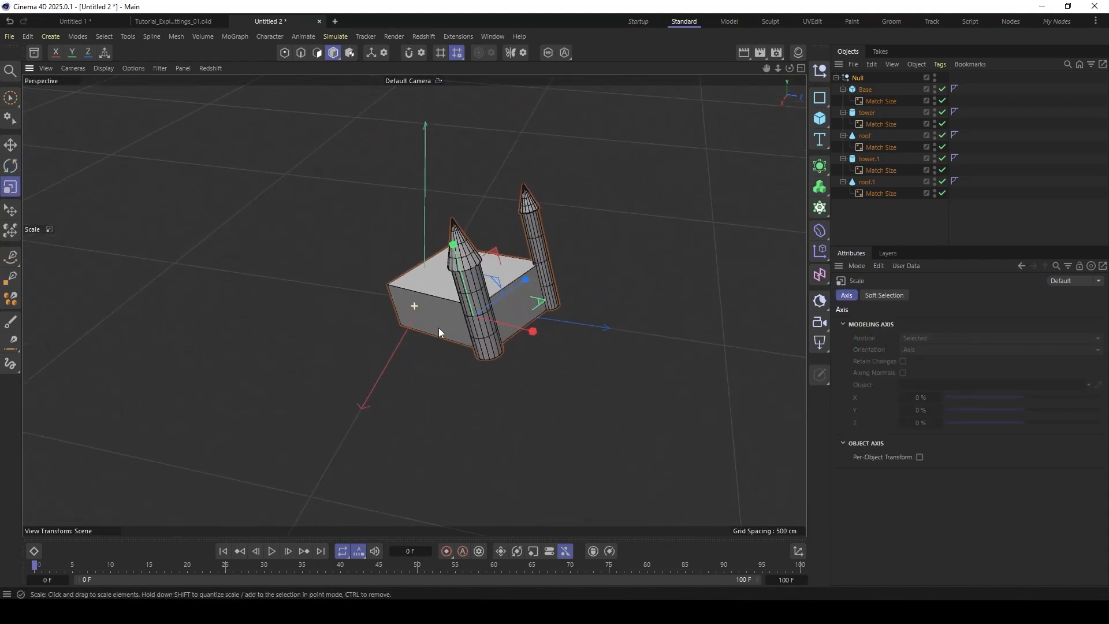
pyautogui.keyDown('alt'); pyautogui.moveTo(438, 327); pyautogui.dragTo(380, 316, button='middle'); pyautogui.keyUp('alt')
pyautogui.click(875, 102)
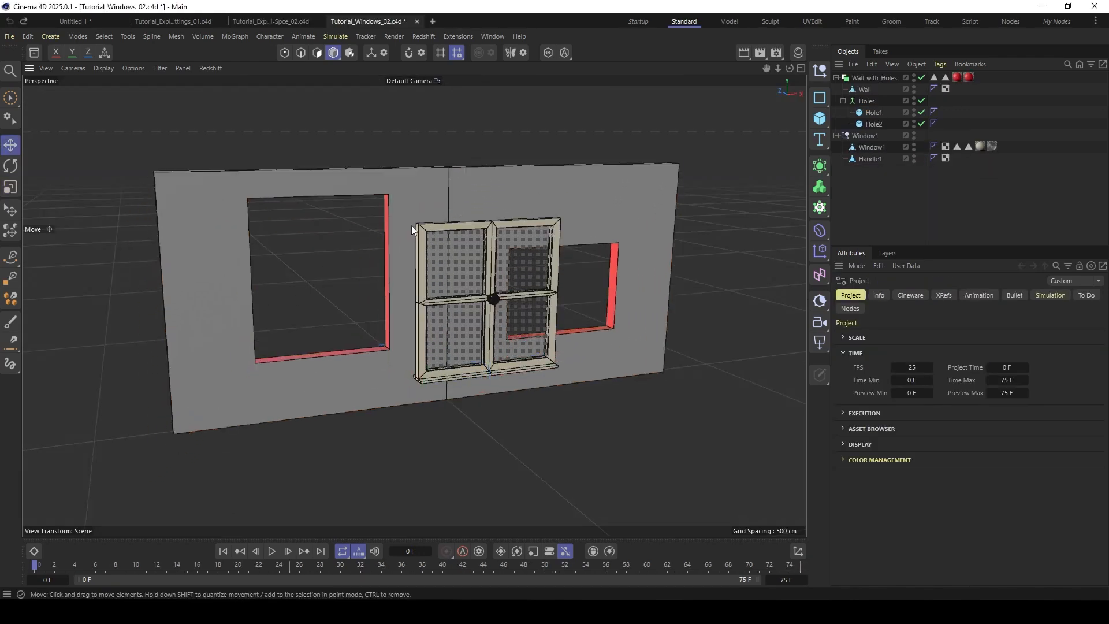
# - Inspect the wall and window model, including the Wall_with_Holes Boole object, and move the Hole1 cube within the wall
pyautogui.keyDown('alt'); pyautogui.moveTo(411, 225); pyautogui.dragTo(459, 195); pyautogui.keyUp('alt')
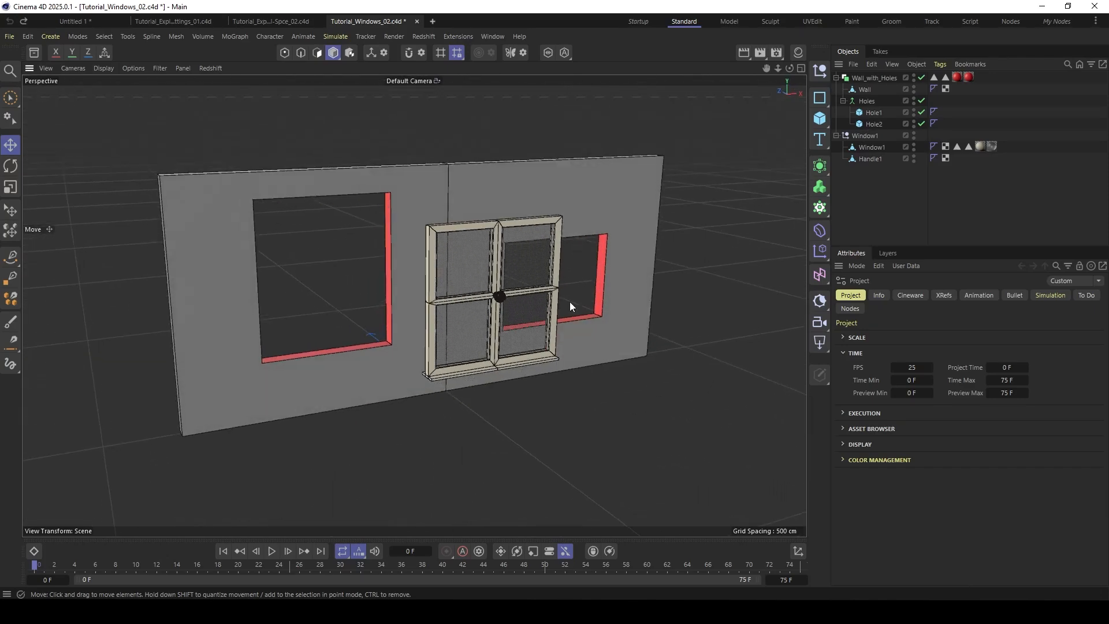
pyautogui.keyDown('alt'); pyautogui.moveTo(569, 301); pyautogui.dragTo(495, 200); pyautogui.keyUp('alt')
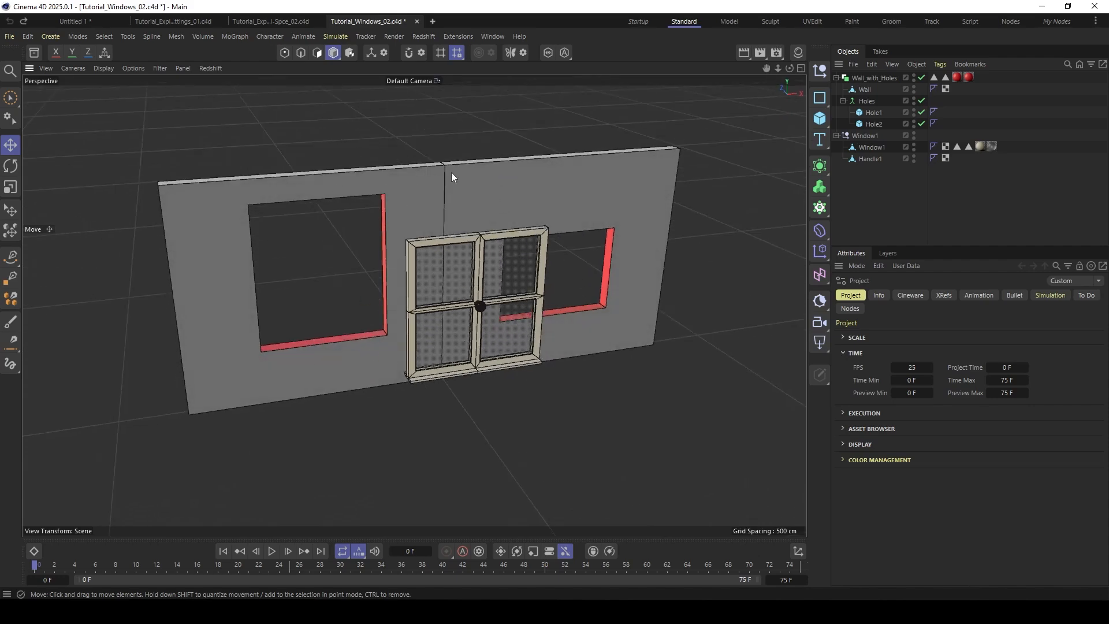
pyautogui.keyDown('alt'); pyautogui.moveTo(451, 177); pyautogui.dragTo(429, 253); pyautogui.keyUp('alt')
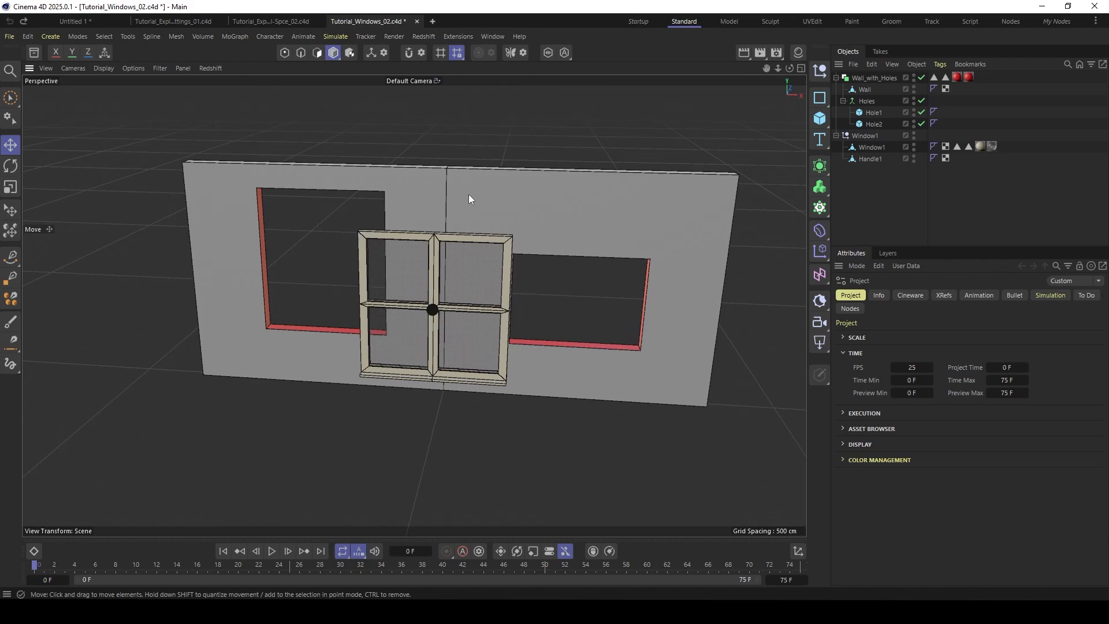
pyautogui.keyDown('alt'); pyautogui.moveTo(469, 199); pyautogui.dragTo(577, 166); pyautogui.keyUp('alt')
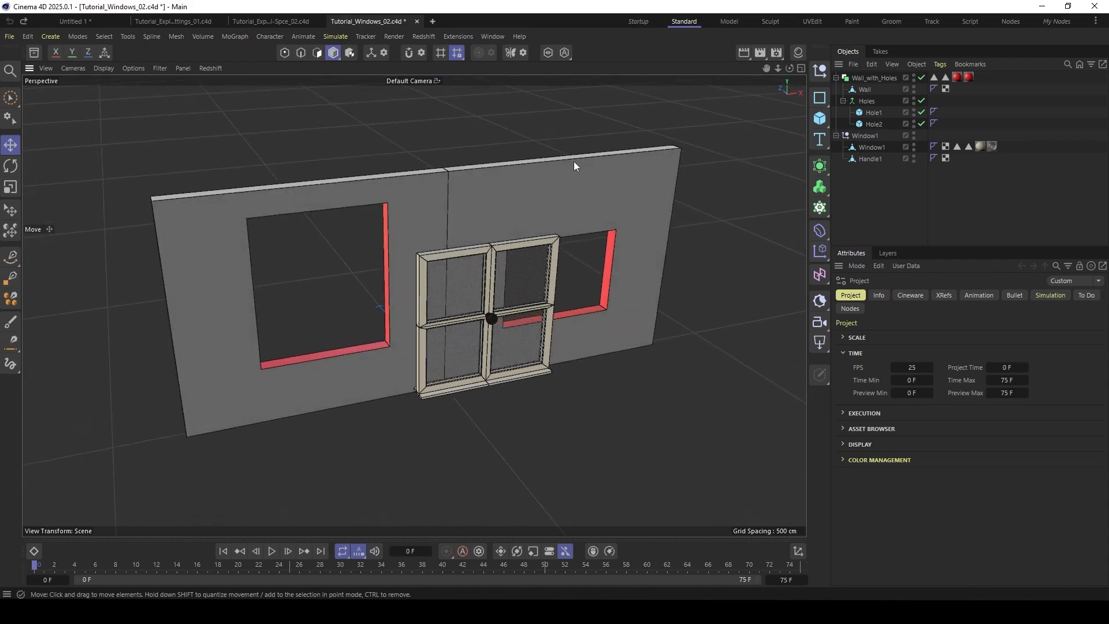
pyautogui.click(875, 79)
pyautogui.click(870, 90)
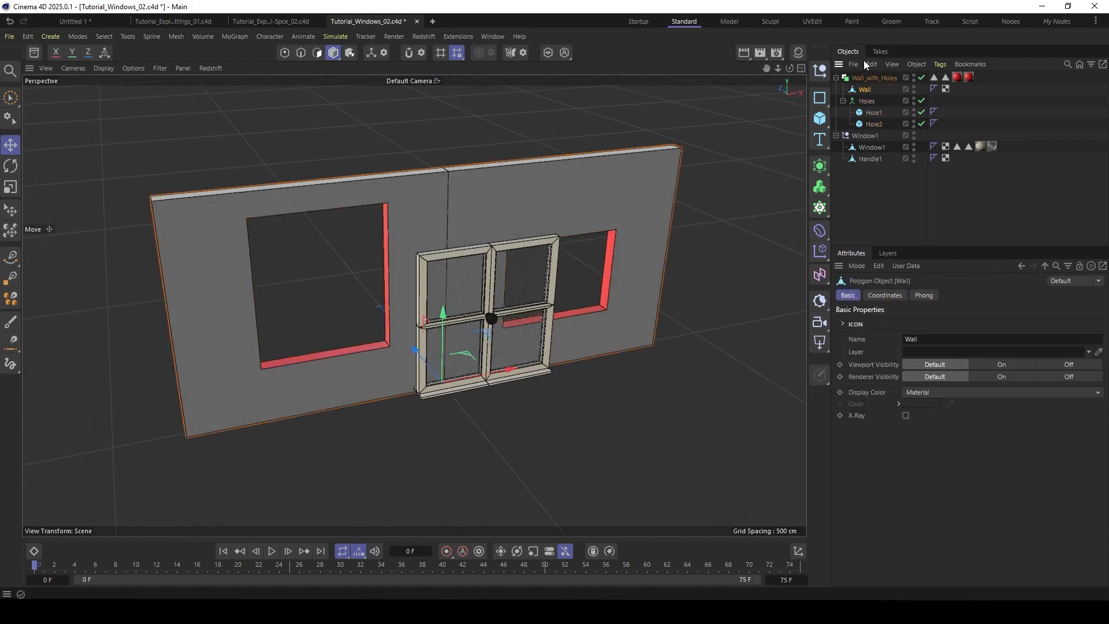
pyautogui.click(868, 79)
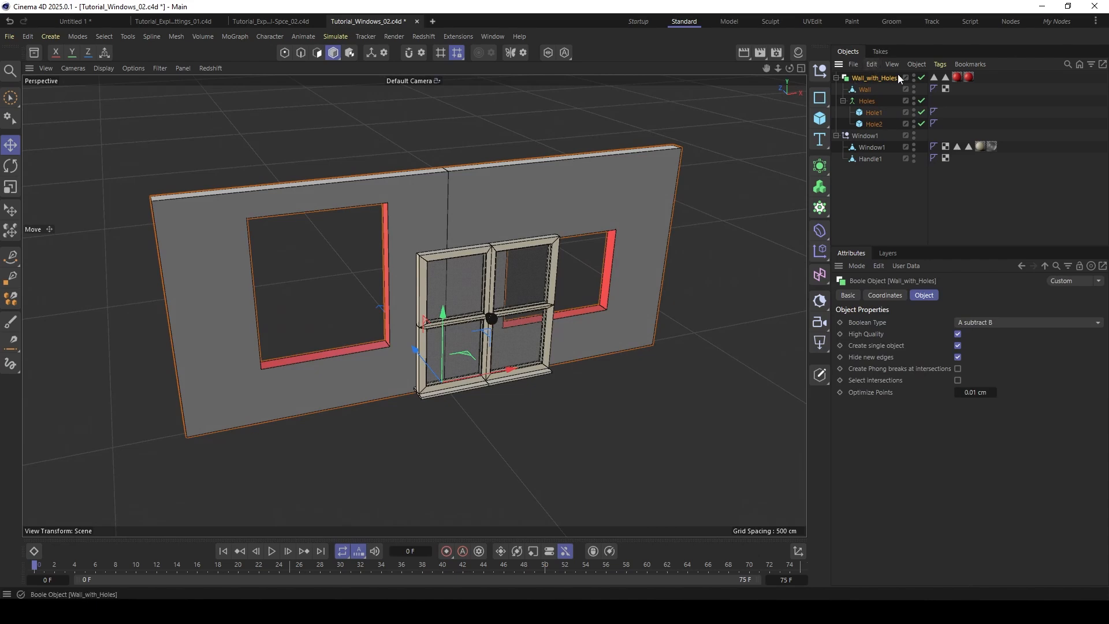
pyautogui.click(873, 113)
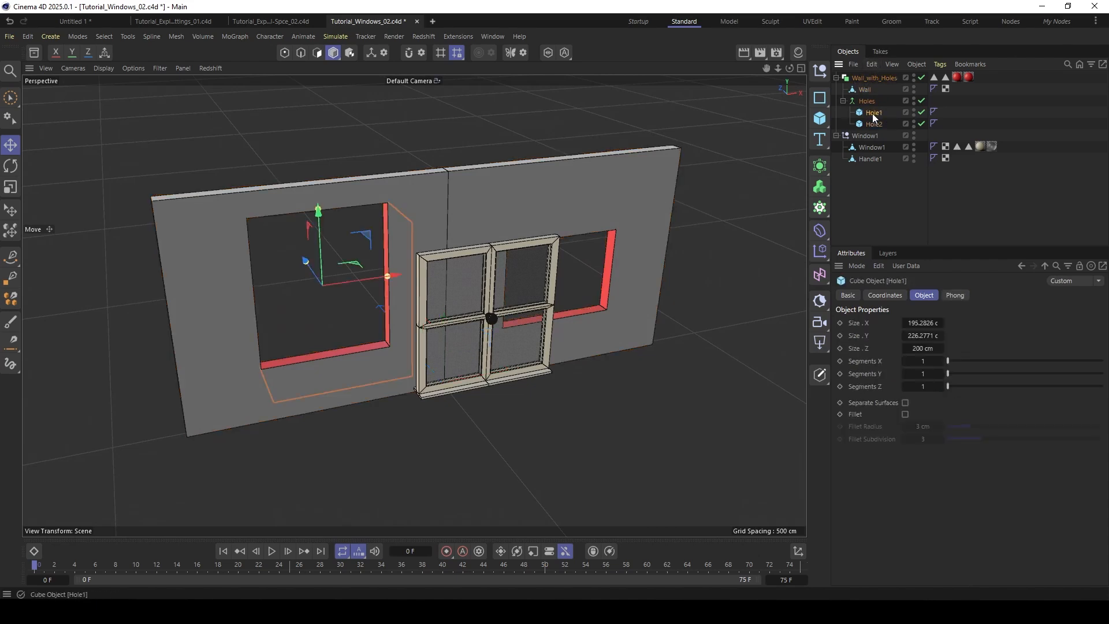
pyautogui.moveTo(373, 240); pyautogui.dragTo(399, 242)
# - Remove the field from the Hole1 polygon selection tag, add the Hole1 cube back as its field and set the mode to Surface
pyautogui.click(934, 76)
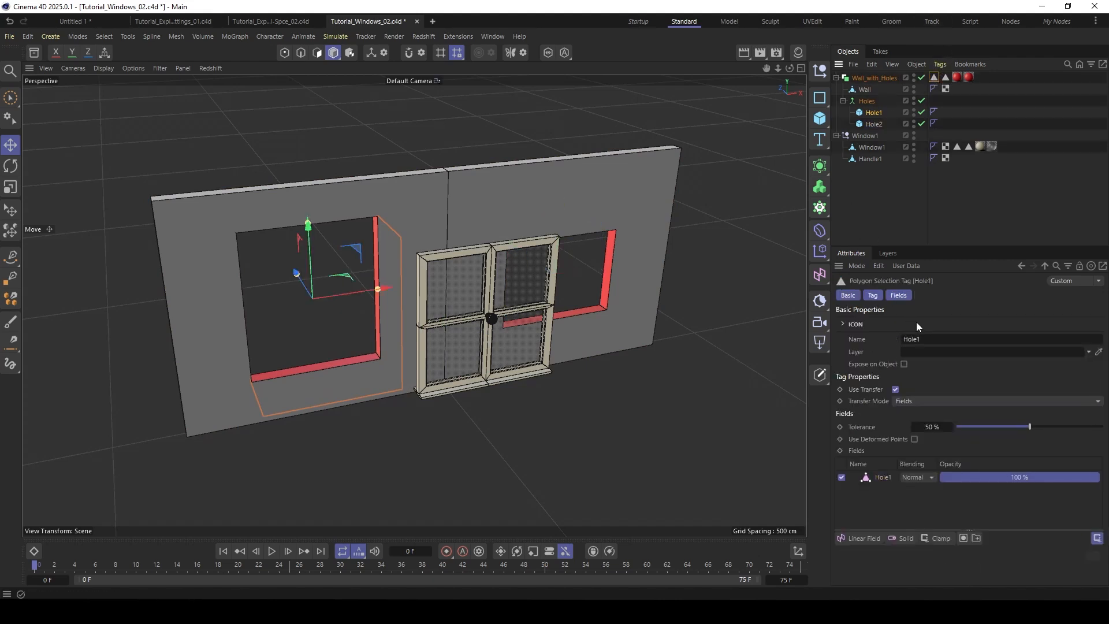
pyautogui.moveTo(923, 246); pyautogui.dragTo(923, 186)
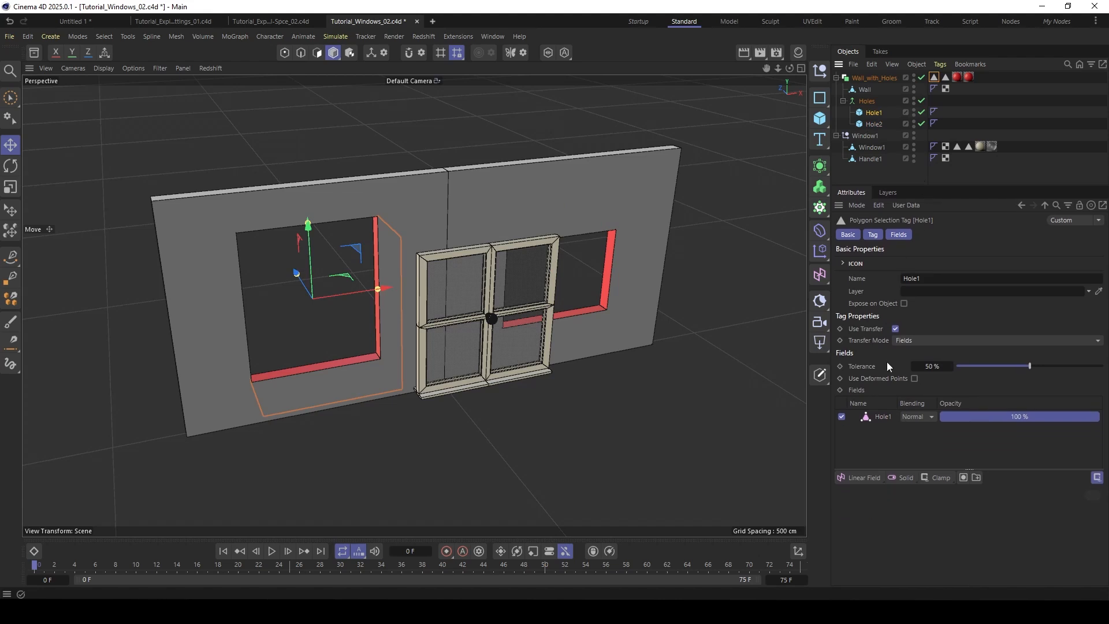
pyautogui.click(883, 416)
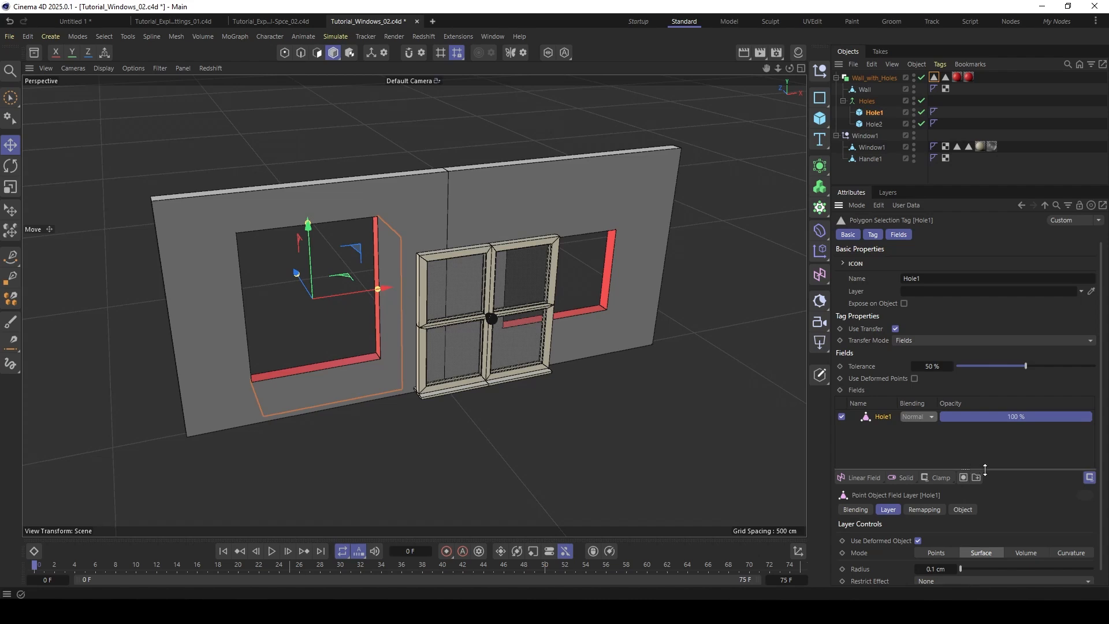
pyautogui.moveTo(970, 470); pyautogui.dragTo(970, 450)
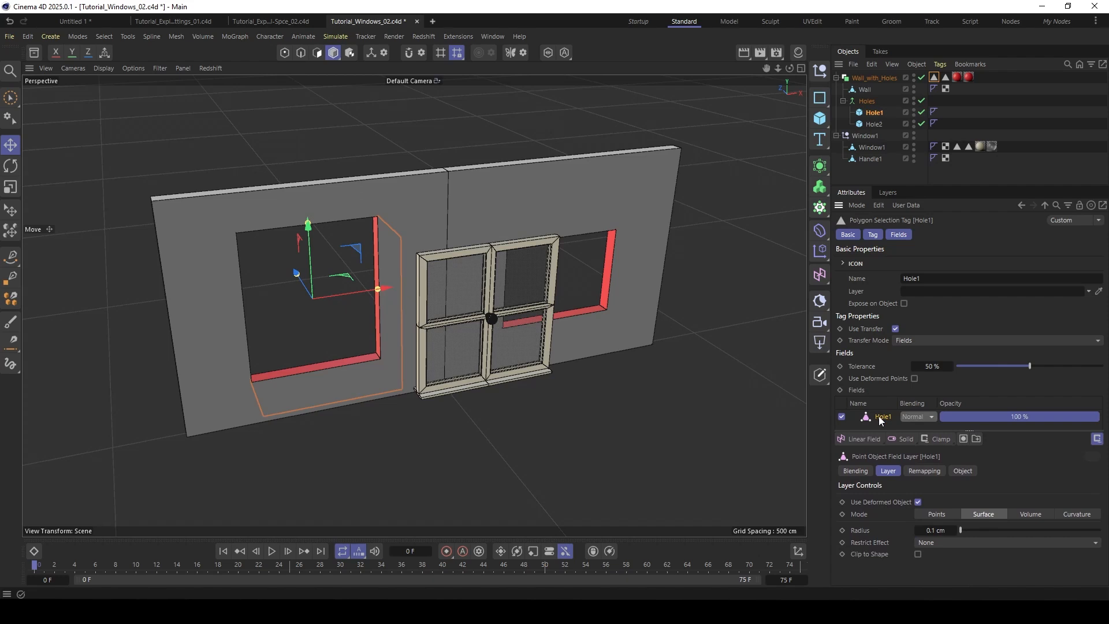
pyautogui.press('Delete')
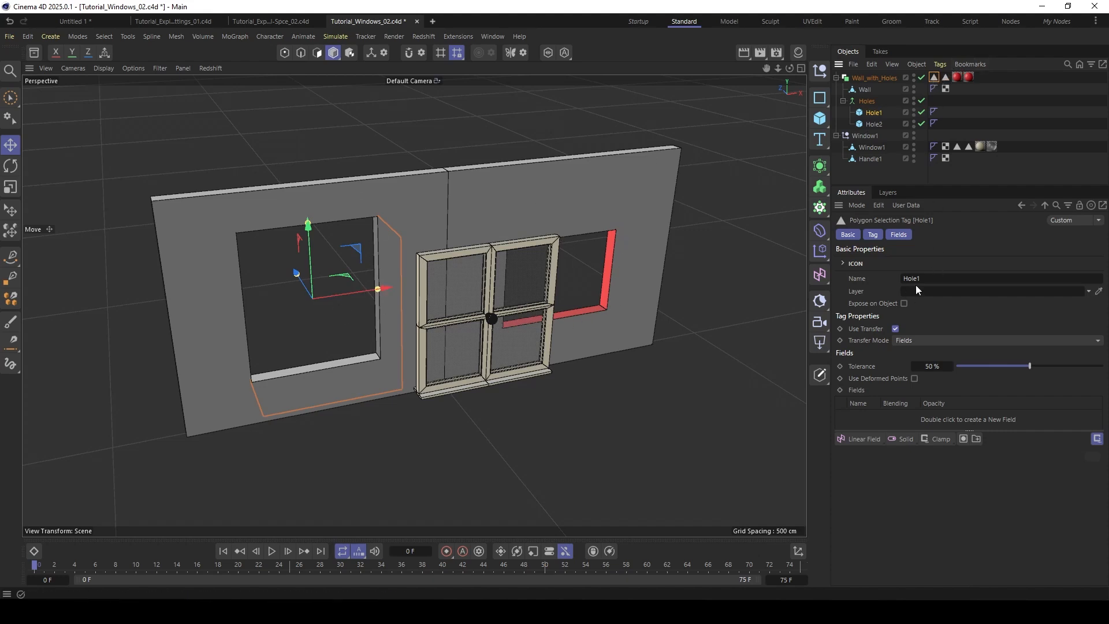
pyautogui.moveTo(861, 112); pyautogui.dragTo(869, 417)
pyautogui.click(874, 418)
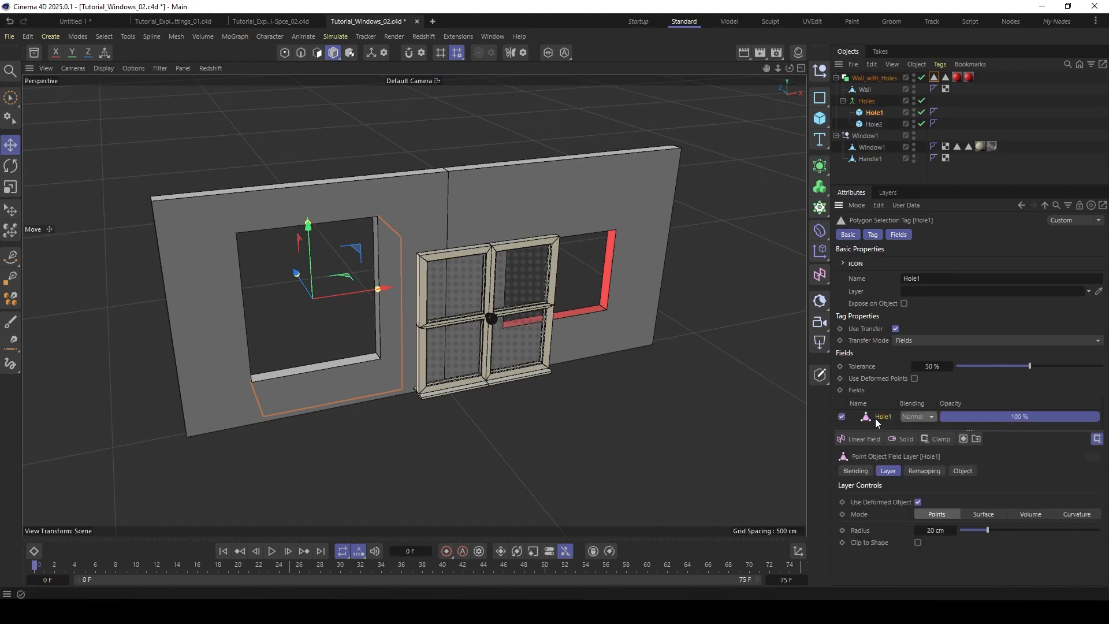
pyautogui.click(983, 514)
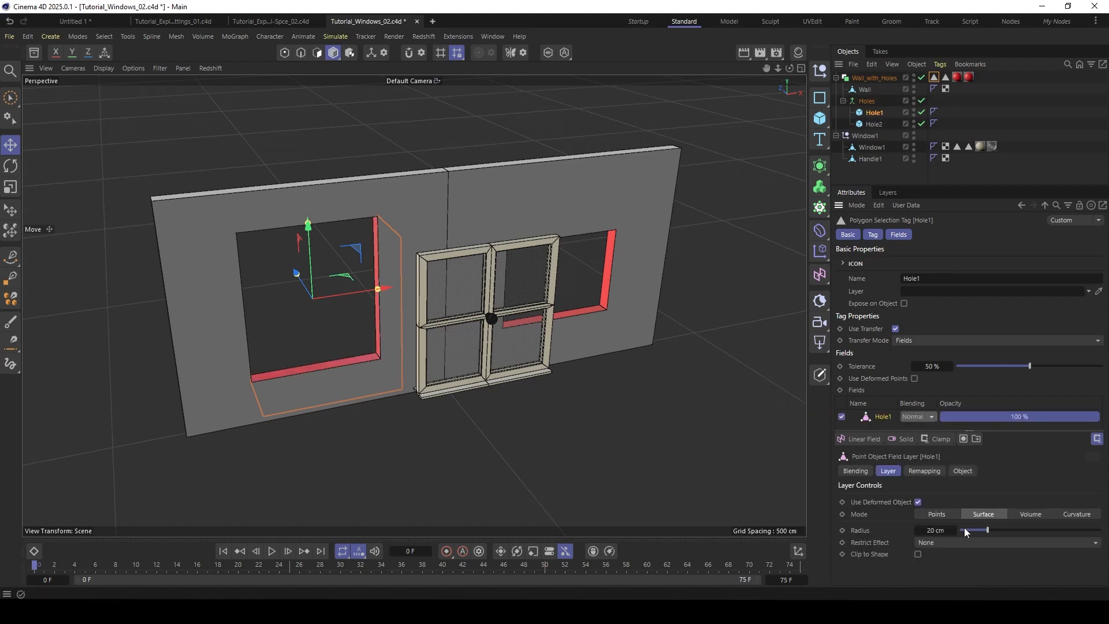
# - Set the radius of the Hole1 field in the Hole1 polygon selection tag to 0.1 cm
pyautogui.click(930, 530)
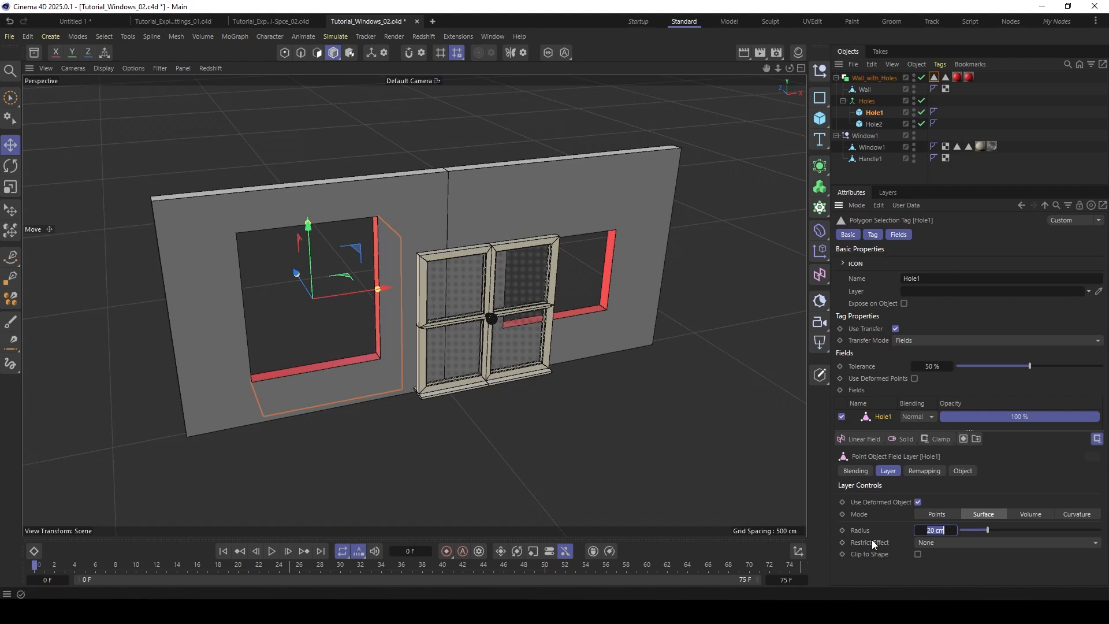
pyautogui.write('0.1')
pyautogui.press('Return')
pyautogui.moveTo(912, 431); pyautogui.dragTo(913, 438)
pyautogui.keyDown('alt'); pyautogui.moveTo(373, 214); pyautogui.dragTo(314, 191); pyautogui.keyUp('alt')
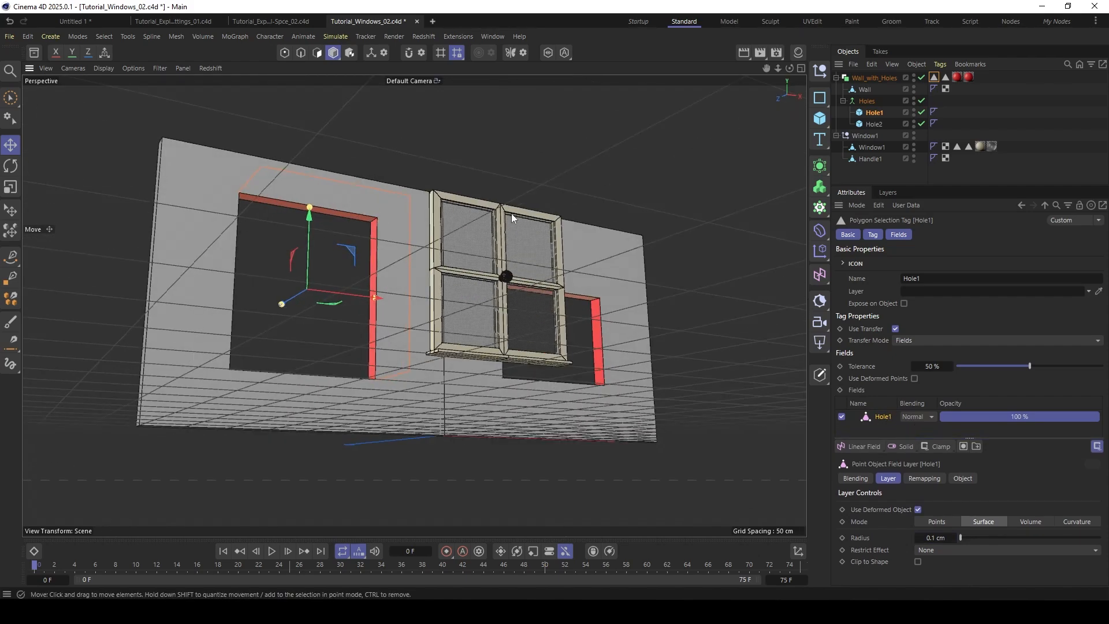
pyautogui.keyDown('alt'); pyautogui.moveTo(511, 213); pyautogui.dragTo(595, 250); pyautogui.keyUp('alt')
# - Inspect the Hole2 polygon selection tag and its field settings, along with the Hole1 and Hole2 cubes in the wall
pyautogui.click(945, 77)
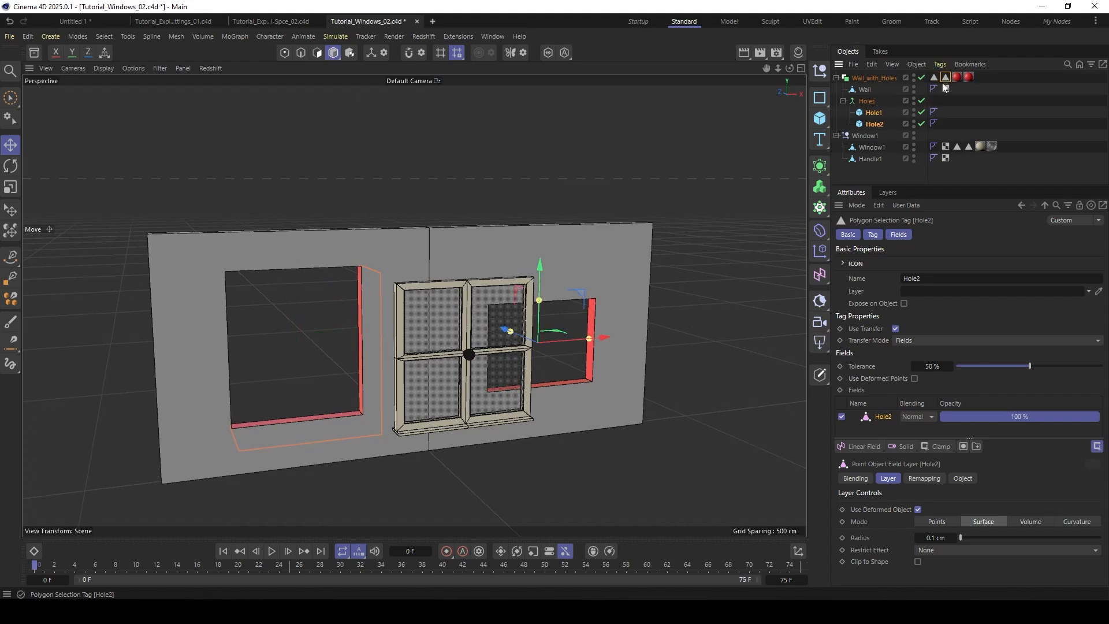
pyautogui.keyDown('alt'); pyautogui.moveTo(578, 298); pyautogui.dragTo(530, 286); pyautogui.keyUp('alt')
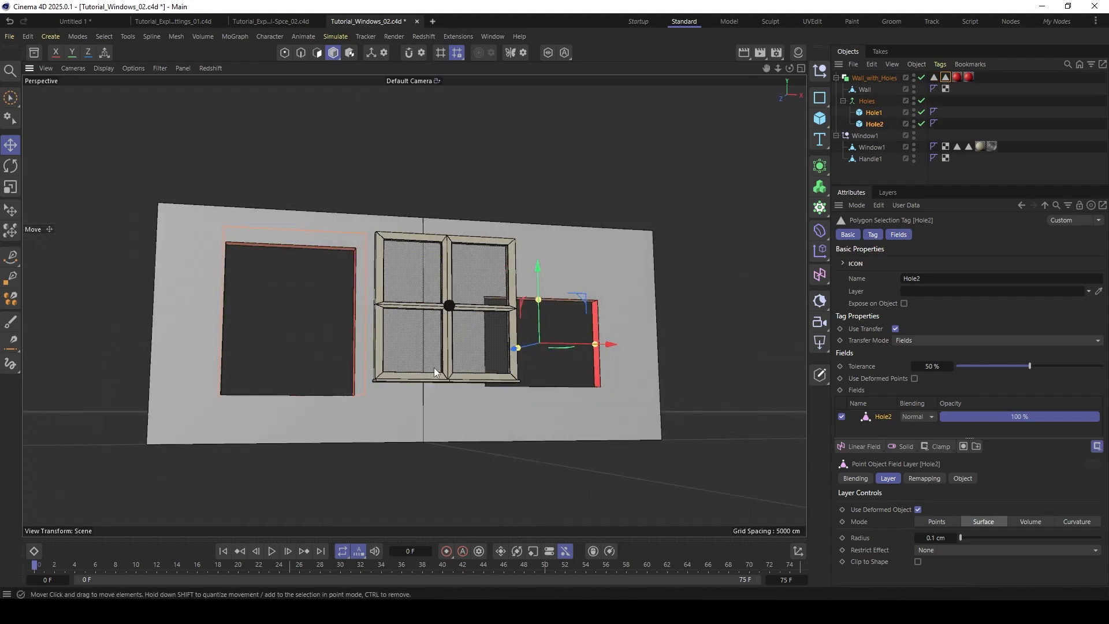
pyautogui.click(870, 124)
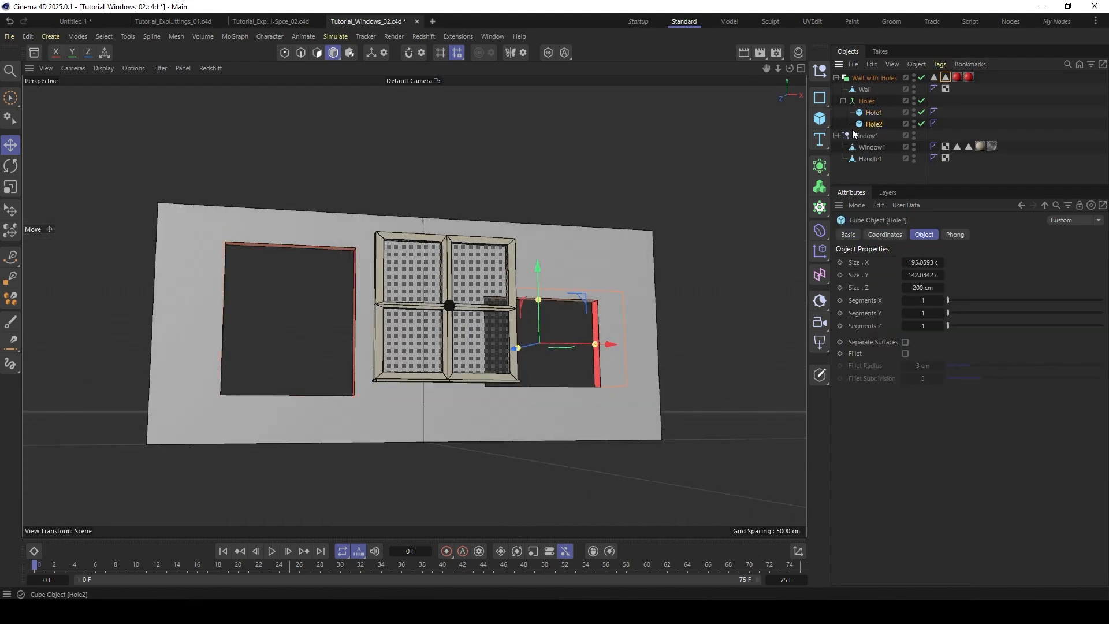
pyautogui.click(873, 113)
pyautogui.click(874, 124)
pyautogui.keyDown('alt'); pyautogui.moveTo(383, 250); pyautogui.dragTo(408, 302); pyautogui.keyUp('alt')
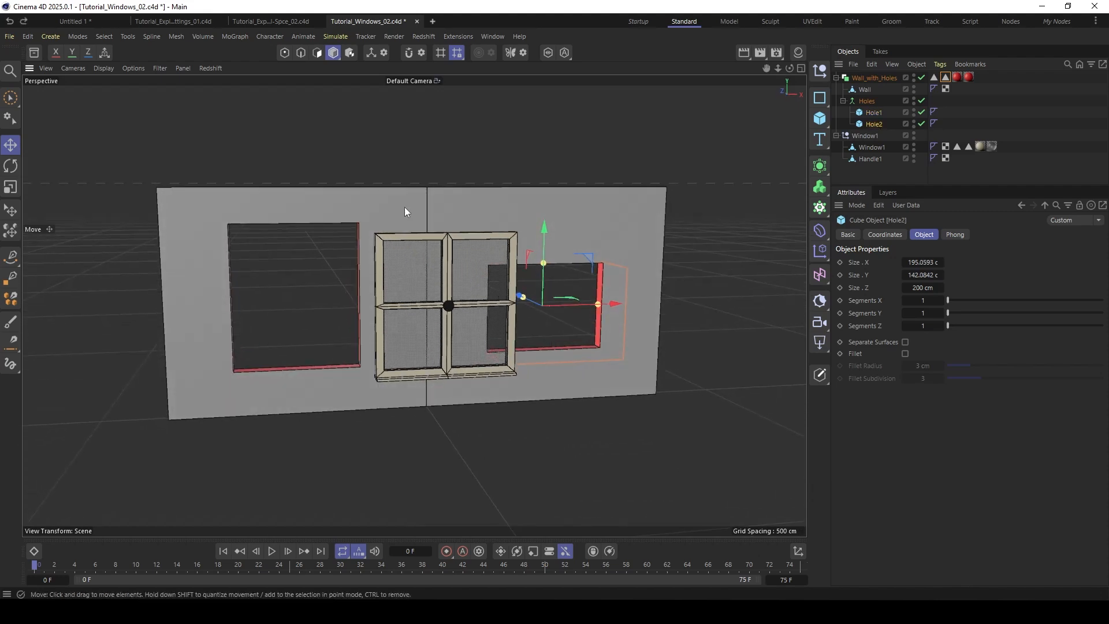
# - Add a Match Size deformer to the Window1 polygon object
pyautogui.click(867, 147)
pyautogui.keyDown('alt'); pyautogui.moveTo(407, 199); pyautogui.dragTo(376, 234); pyautogui.keyUp('alt')
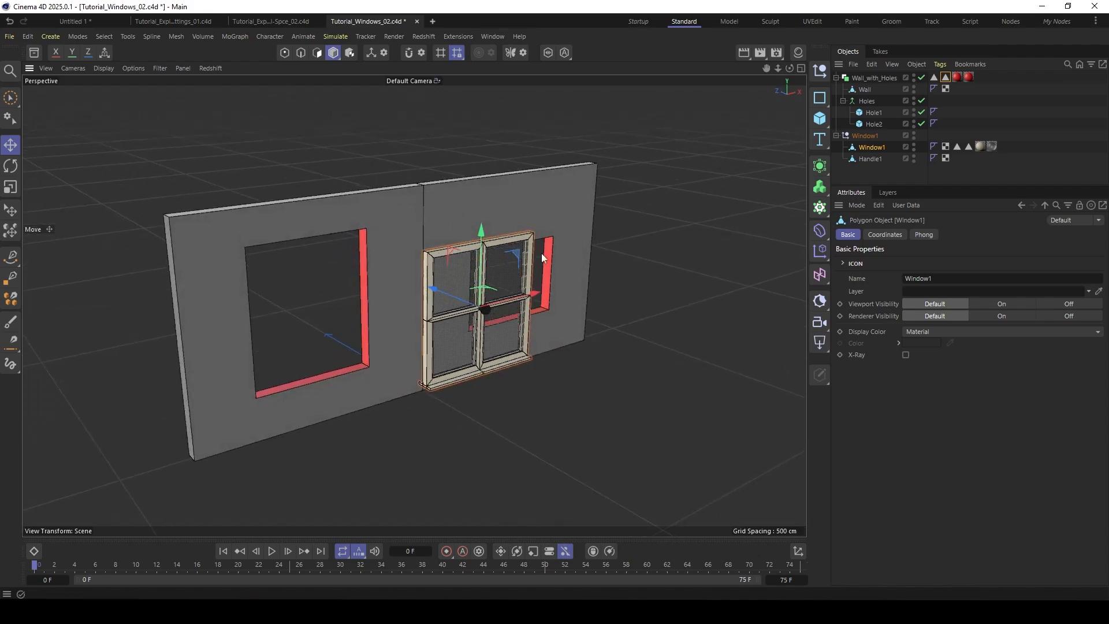
pyautogui.hotkey('shift', 'c')
pyautogui.write('match')
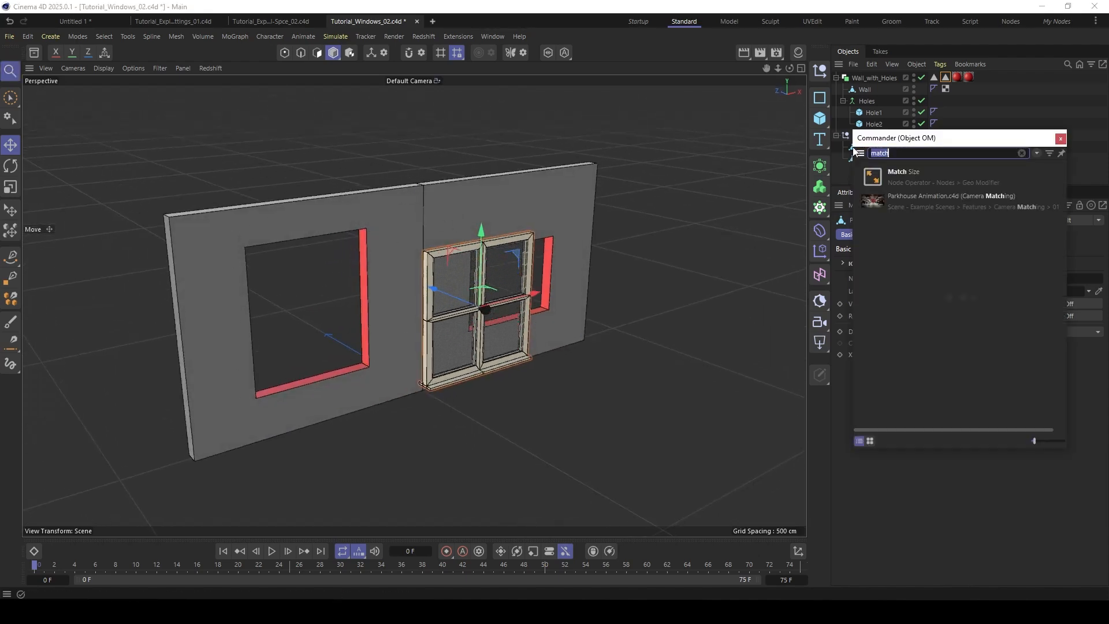
pyautogui.click(872, 178)
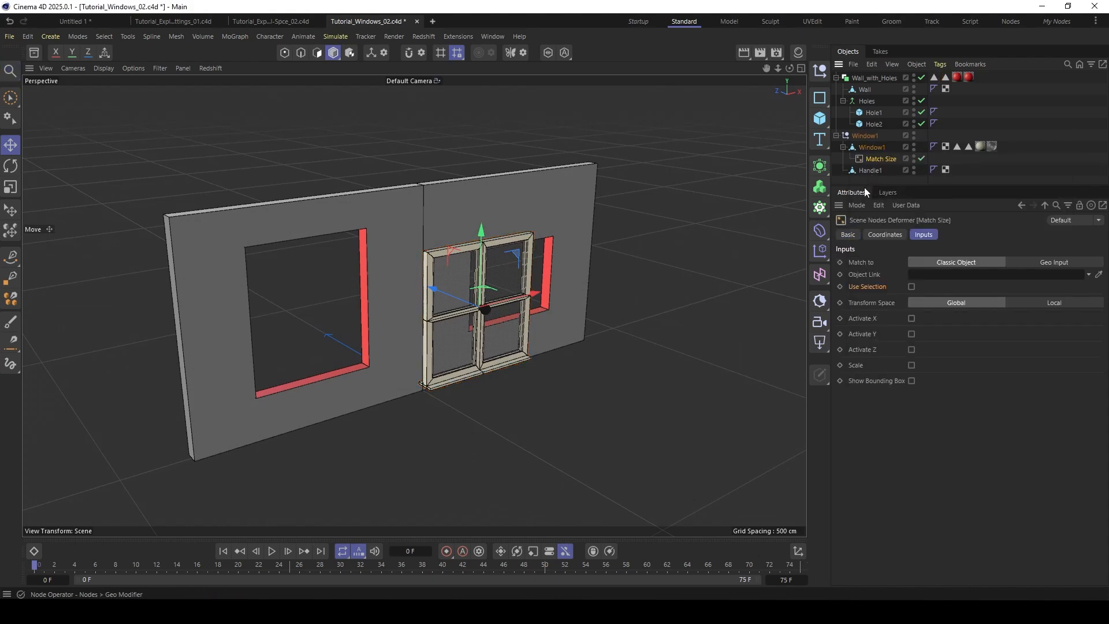
# - Link the window's Match Size deformer to Wall_with_Holes and restrict it to the Hole1 polygon selection
pyautogui.moveTo(833, 252); pyautogui.dragTo(771, 252)
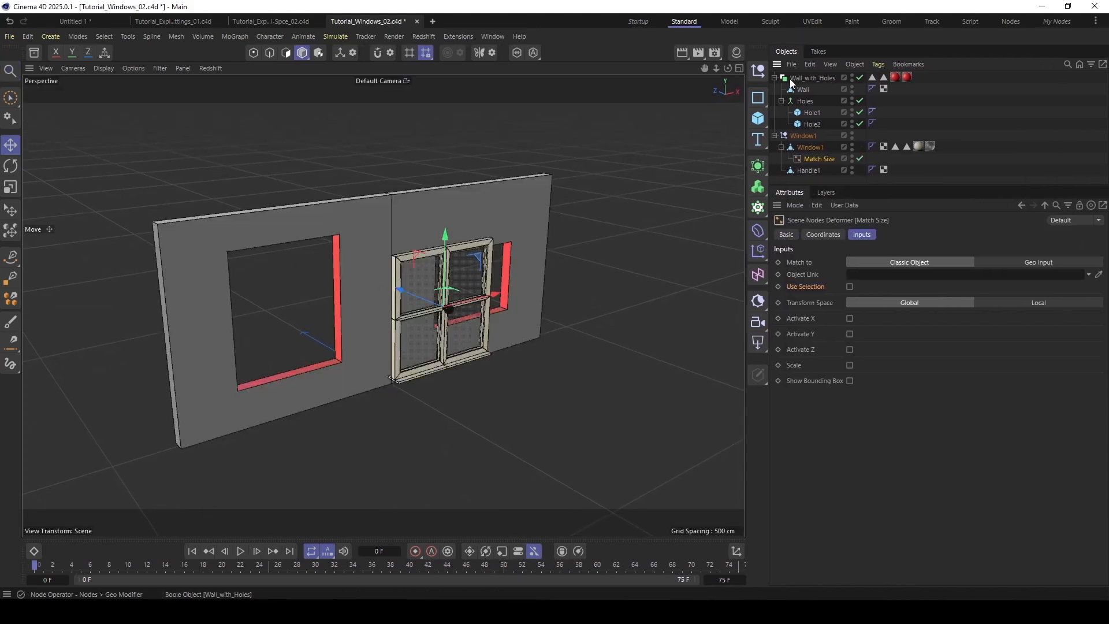
pyautogui.moveTo(788, 79); pyautogui.dragTo(875, 278)
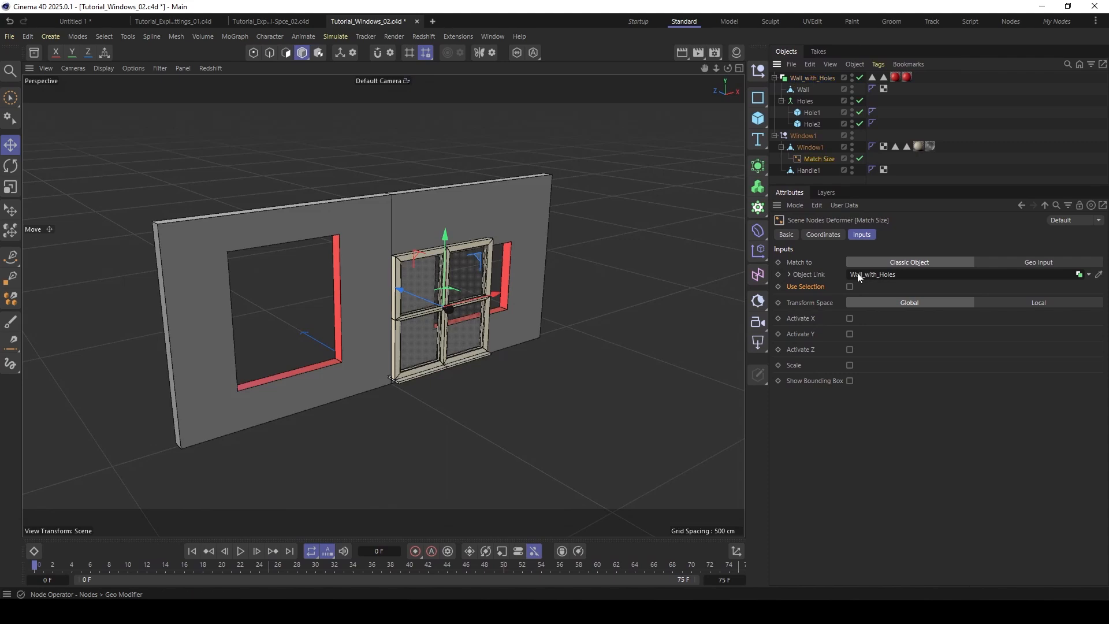
pyautogui.click(849, 286)
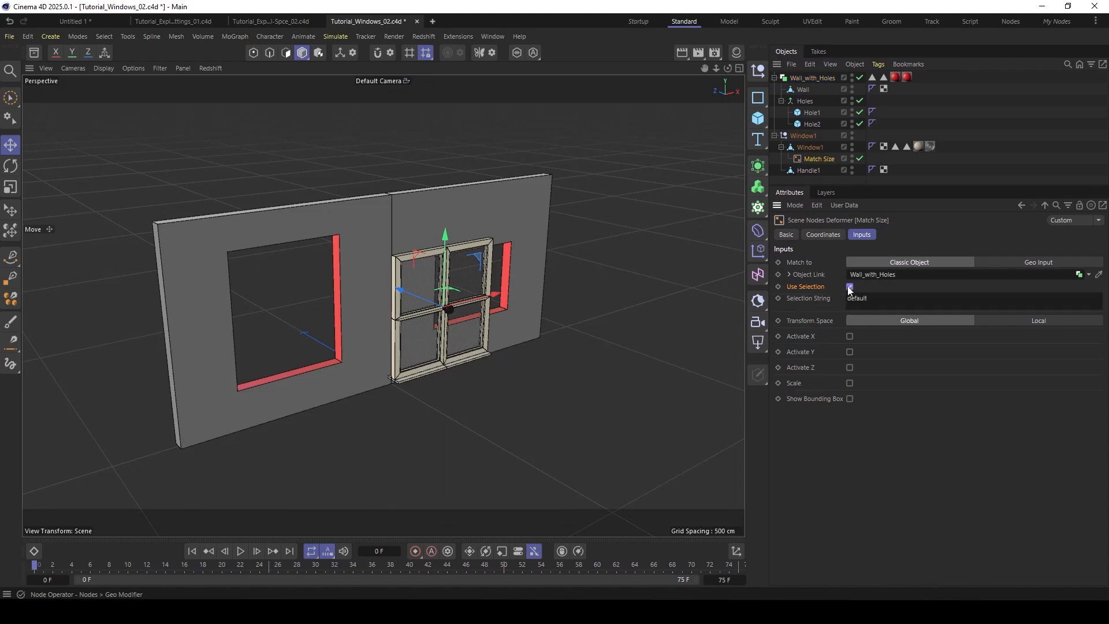
pyautogui.click(878, 296)
pyautogui.moveTo(872, 77); pyautogui.dragTo(856, 298)
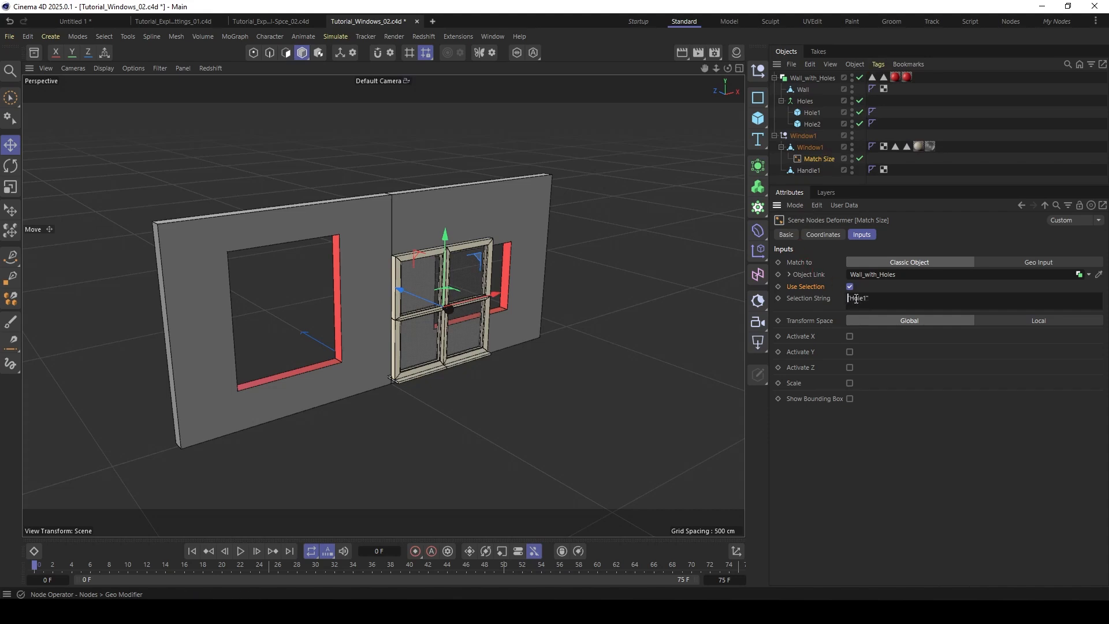
# - Activate X, Y and Z alignment in the window's Match Size deformer
pyautogui.click(849, 336)
pyautogui.click(849, 388)
pyautogui.click(850, 441)
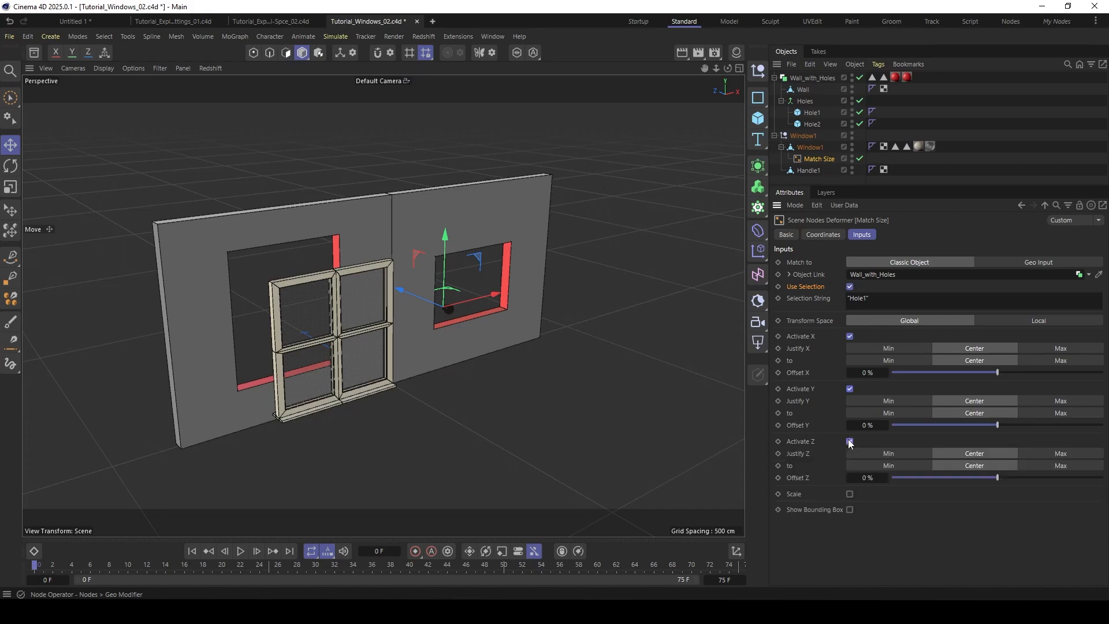
# - Enable scaling in the window's Match Size deformer and turn off Uniform so the window fits the hole on each axis
pyautogui.scroll(2, 314, 291)
pyautogui.keyDown('alt'); pyautogui.moveTo(314, 291); pyautogui.dragTo(354, 248, button='right'); pyautogui.keyUp('alt')
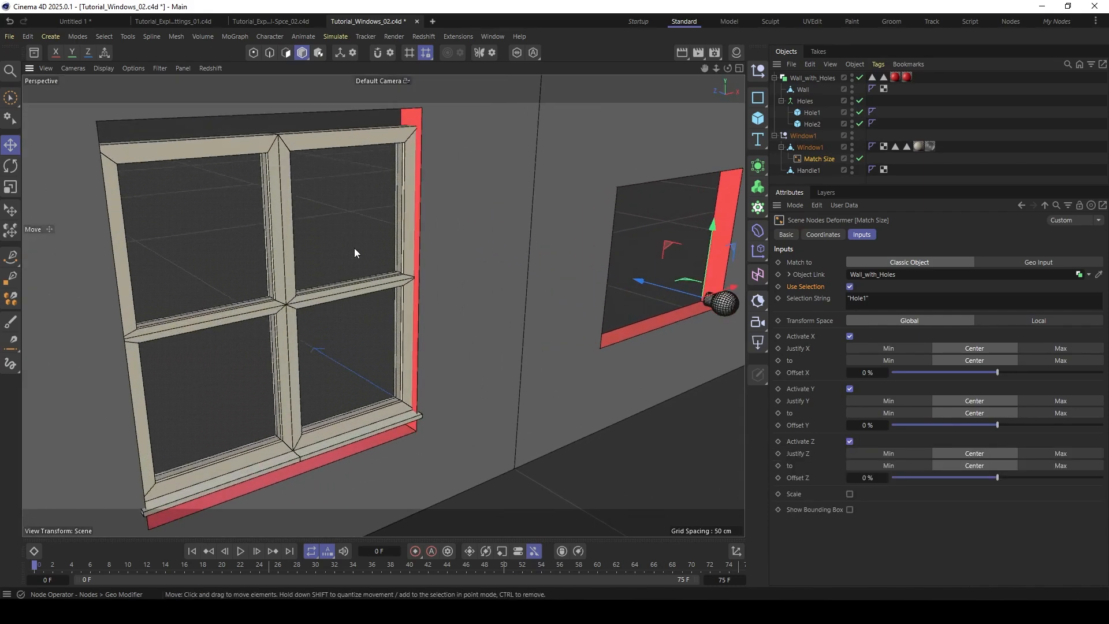
pyautogui.keyDown('alt'); pyautogui.moveTo(355, 248); pyautogui.dragTo(263, 204); pyautogui.keyUp('alt')
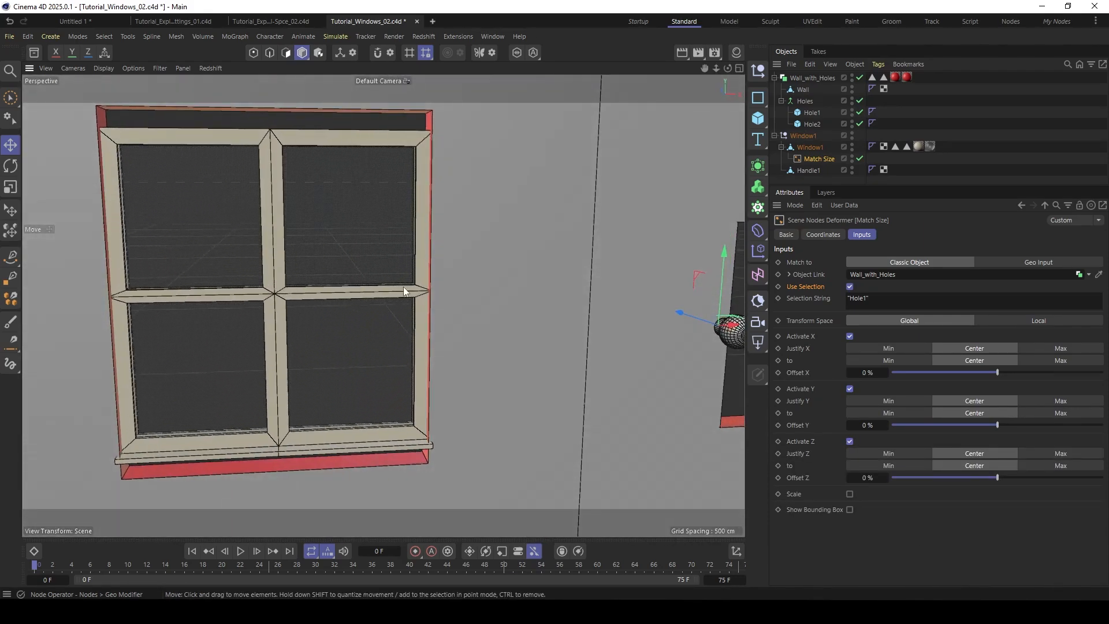
pyautogui.keyDown('alt'); pyautogui.moveTo(404, 291); pyautogui.dragTo(475, 261, button='middle'); pyautogui.keyUp('alt')
pyautogui.keyDown('alt'); pyautogui.moveTo(324, 383); pyautogui.dragTo(281, 378); pyautogui.keyUp('alt')
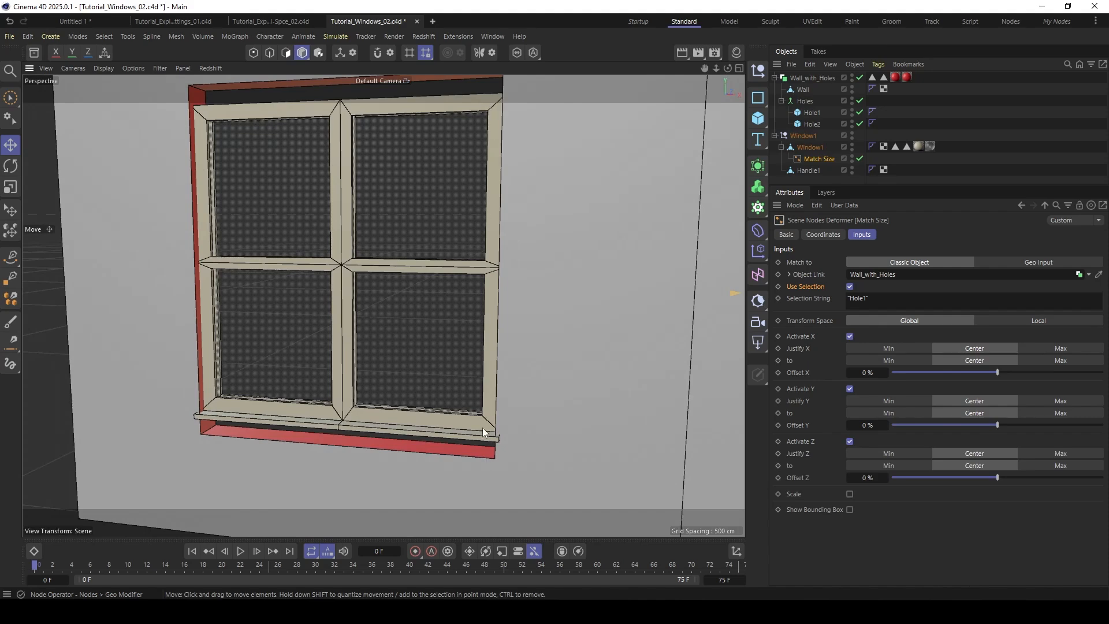
pyautogui.keyDown('alt'); pyautogui.moveTo(483, 427); pyautogui.dragTo(411, 398, button='right'); pyautogui.keyUp('alt')
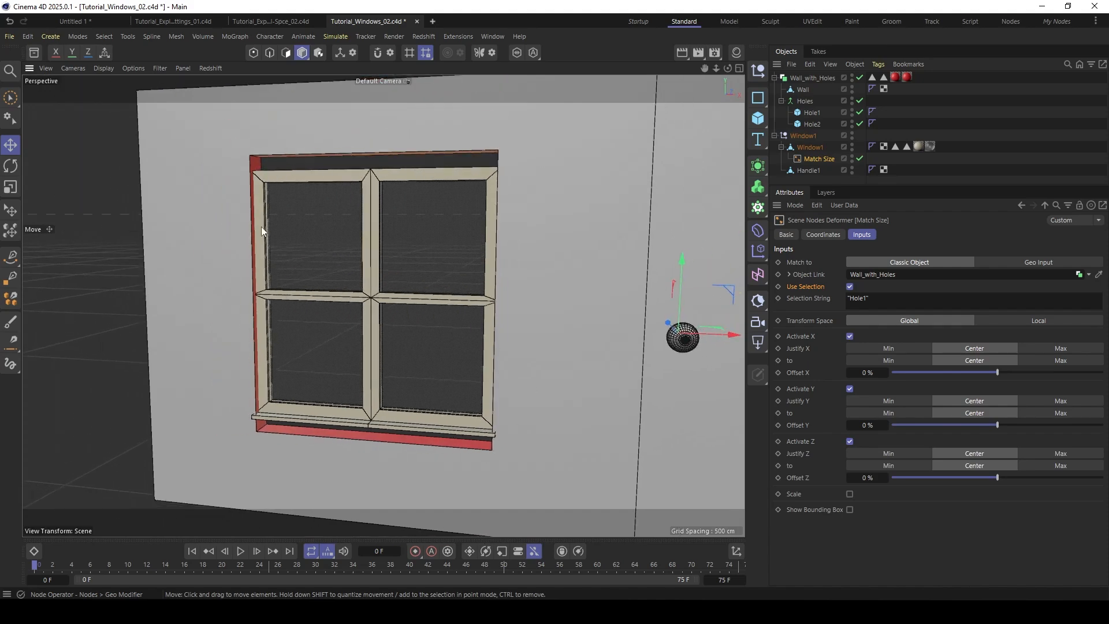
pyautogui.keyDown('alt'); pyautogui.moveTo(261, 231); pyautogui.dragTo(390, 234); pyautogui.keyUp('alt')
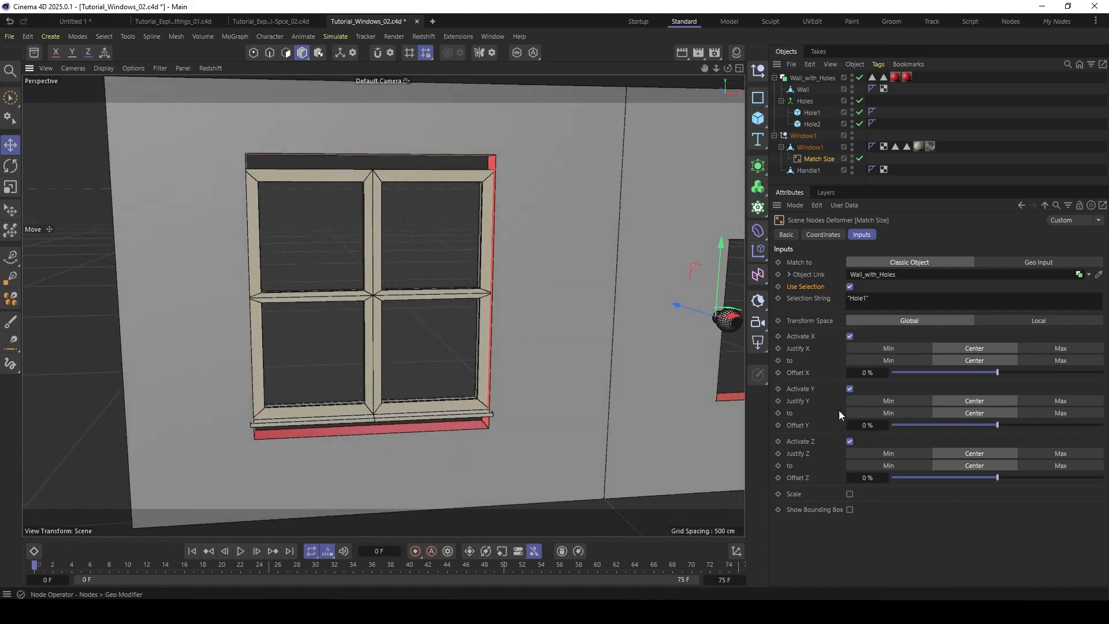
pyautogui.click(849, 494)
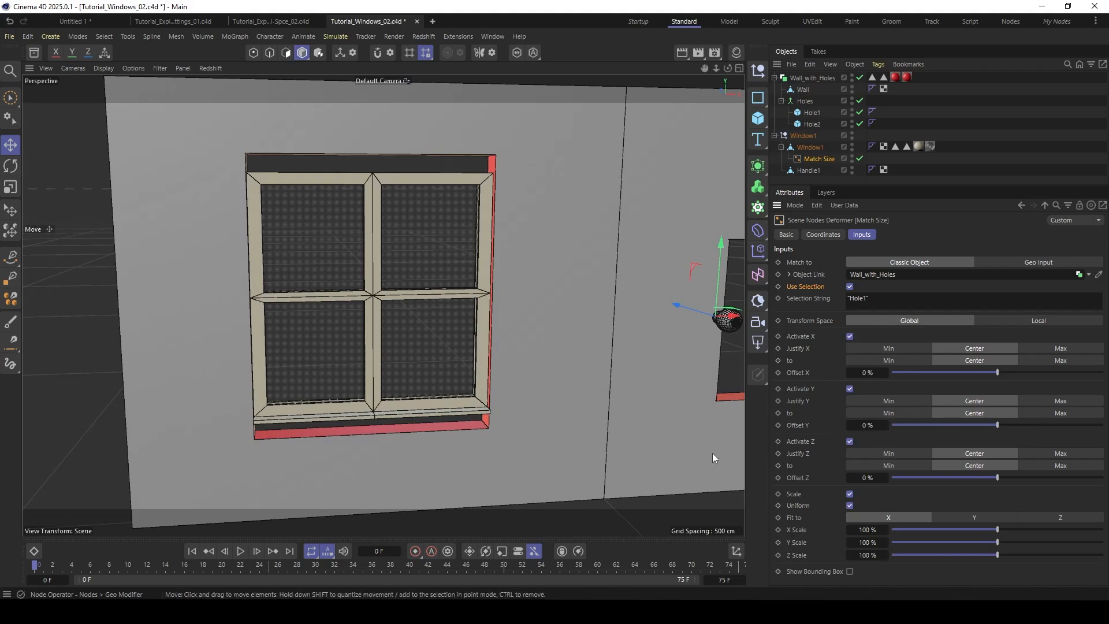
pyautogui.click(849, 505)
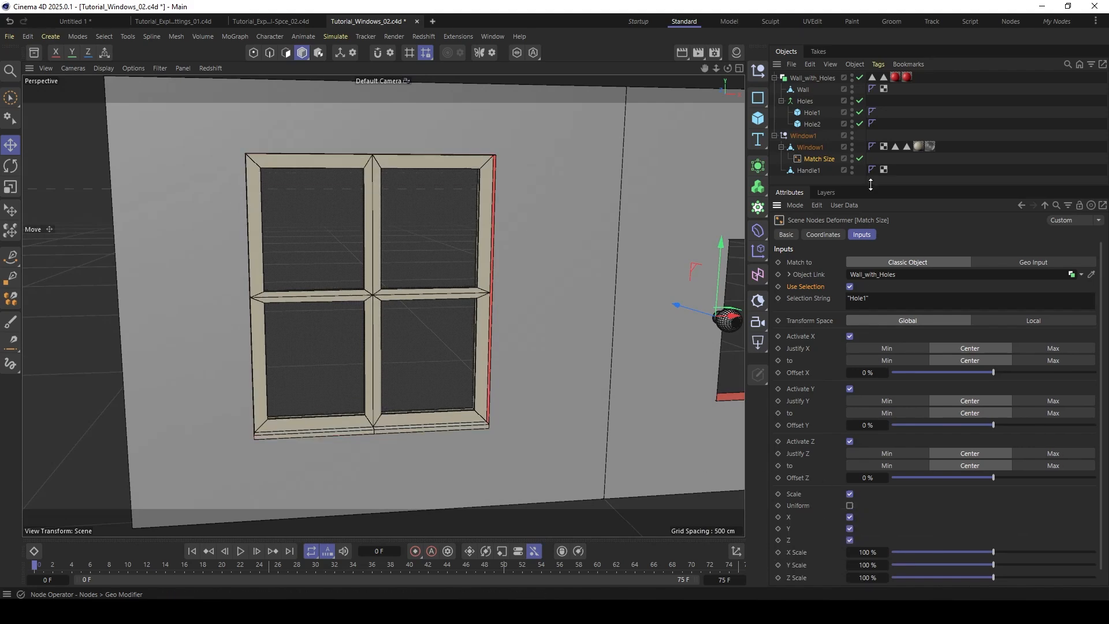
# - Set the Z Scale of the window's Match Size deformer to 163% and check the window's depth in the wall
pyautogui.moveTo(869, 185); pyautogui.dragTo(871, 148)
pyautogui.keyDown('alt'); pyautogui.moveTo(332, 191); pyautogui.dragTo(448, 127); pyautogui.keyUp('alt')
pyautogui.scroll(3, 401, 293)
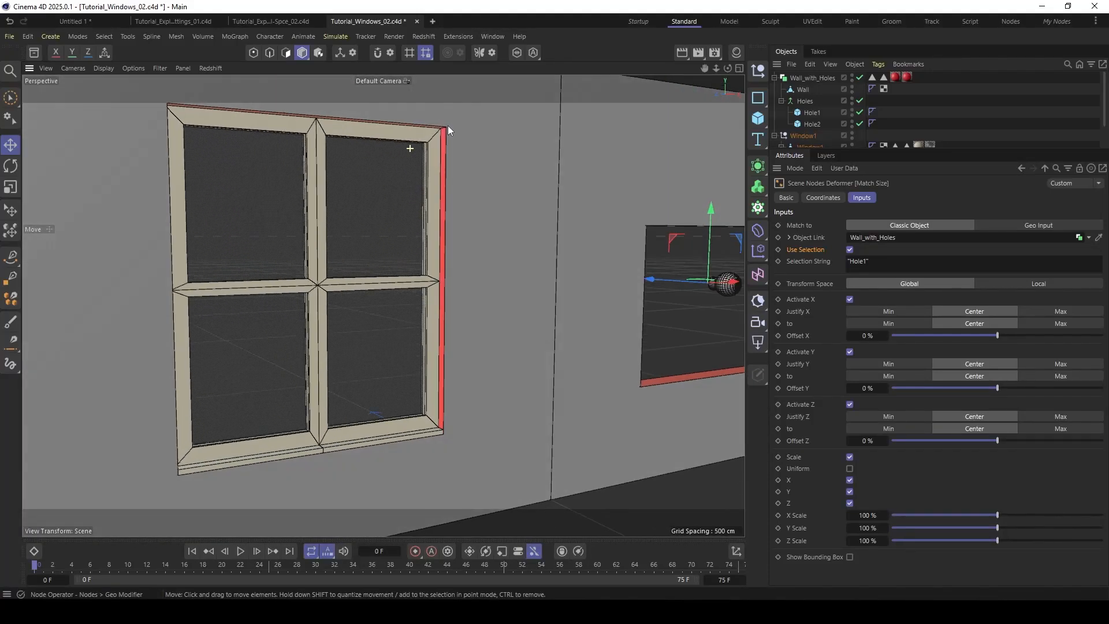
pyautogui.keyDown('alt'); pyautogui.moveTo(411, 159); pyautogui.dragTo(445, 179); pyautogui.keyUp('alt')
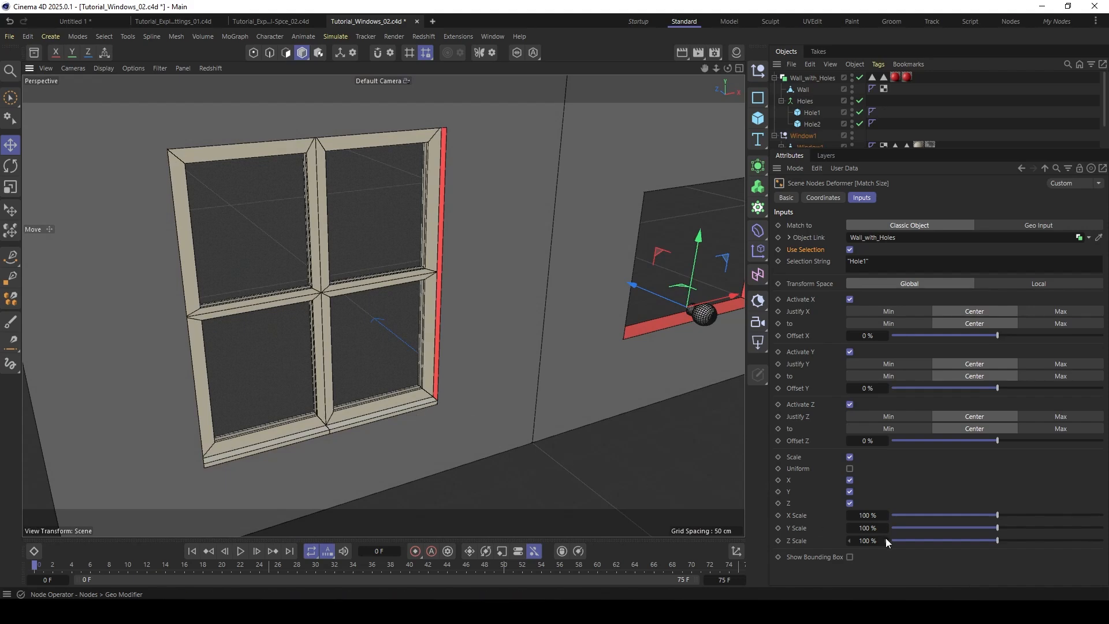
pyautogui.click(802, 541)
pyautogui.keyDown('alt'); pyautogui.moveTo(445, 362); pyautogui.dragTo(479, 325, button='middle'); pyautogui.keyUp('alt')
pyautogui.scroll(5, 445, 355)
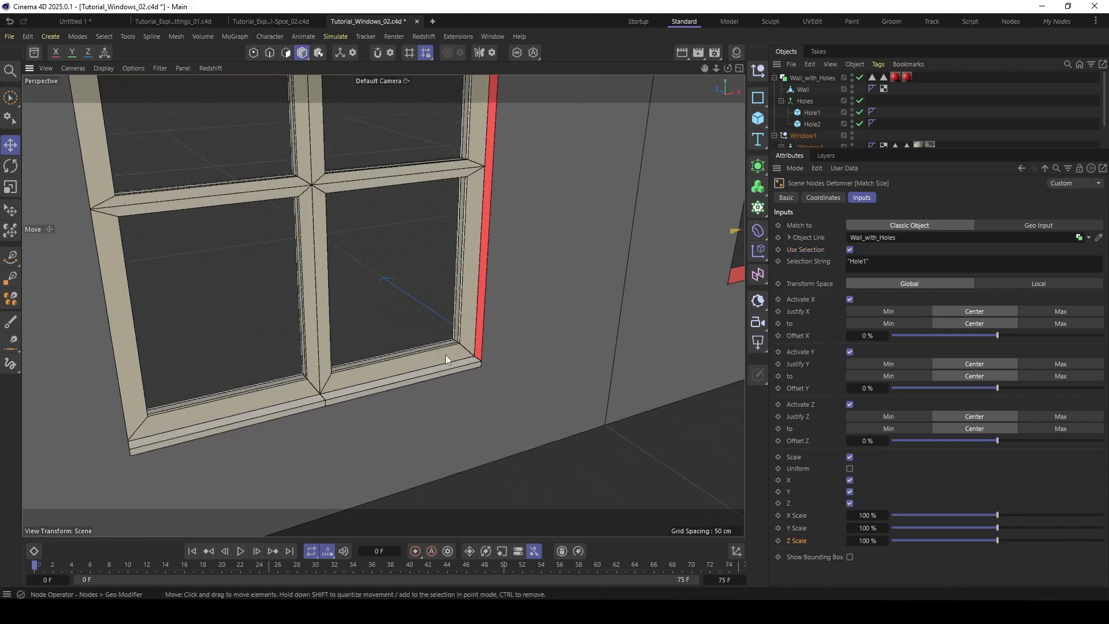
pyautogui.keyDown('alt'); pyautogui.moveTo(446, 355); pyautogui.dragTo(481, 276); pyautogui.keyUp('alt')
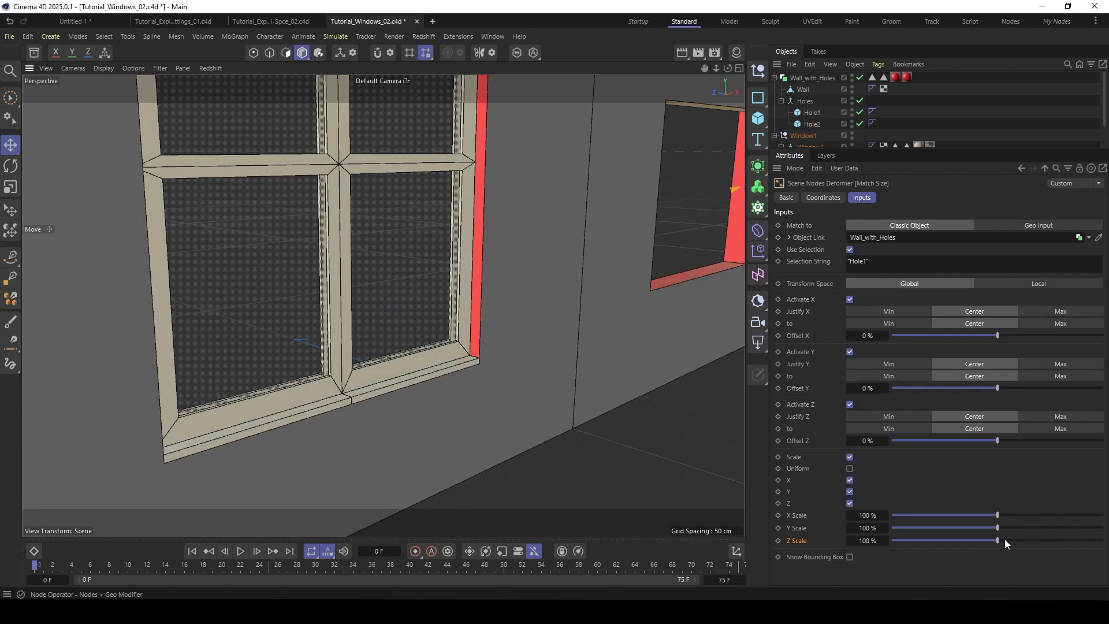
pyautogui.moveTo(1005, 539); pyautogui.dragTo(1063, 541)
pyautogui.keyDown('alt'); pyautogui.moveTo(470, 452); pyautogui.dragTo(192, 473); pyautogui.keyUp('alt')
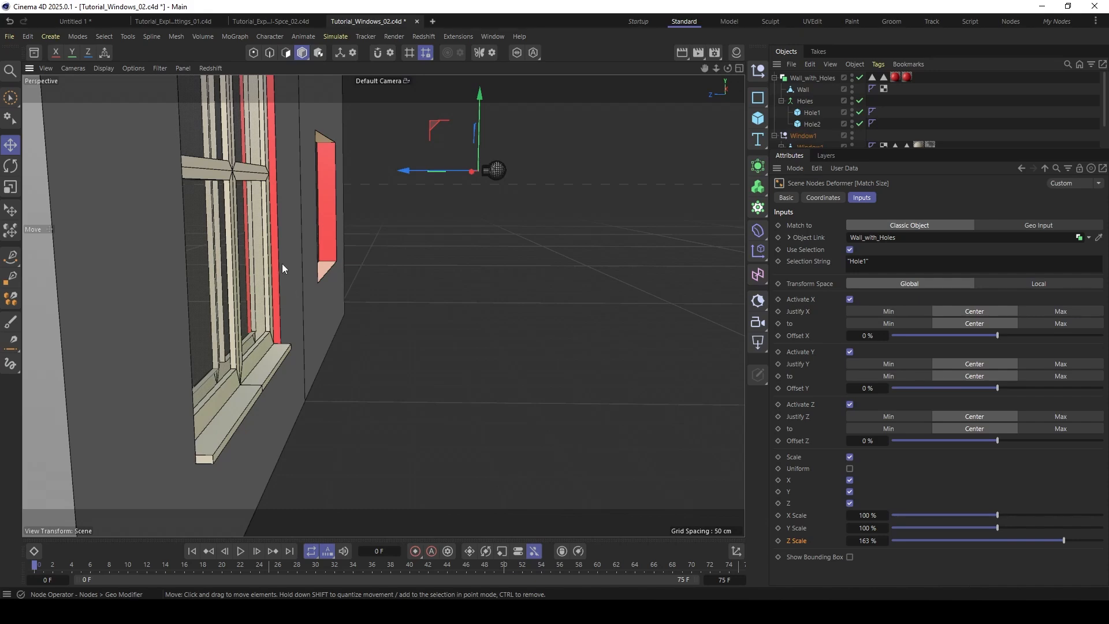
pyautogui.keyDown('alt'); pyautogui.moveTo(283, 266); pyautogui.dragTo(217, 305); pyautogui.keyUp('alt')
pyautogui.keyDown('alt'); pyautogui.moveTo(282, 252); pyautogui.dragTo(396, 295); pyautogui.keyUp('alt')
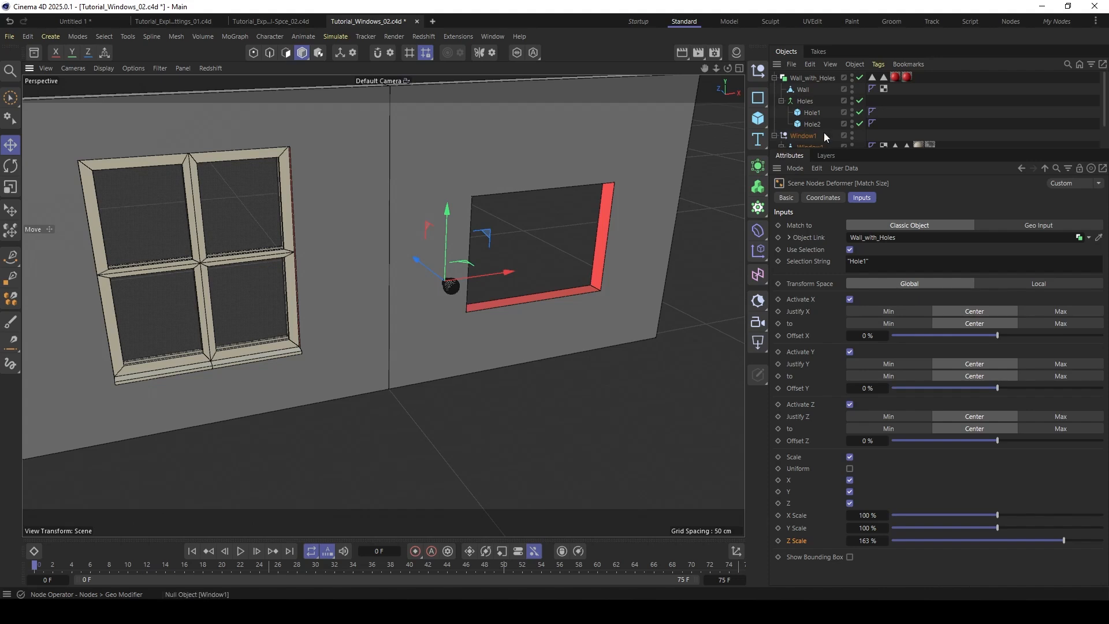
# - Add a Match Size deformer to the Handle1 polygon object
pyautogui.moveTo(859, 151); pyautogui.dragTo(849, 202)
pyautogui.click(808, 171)
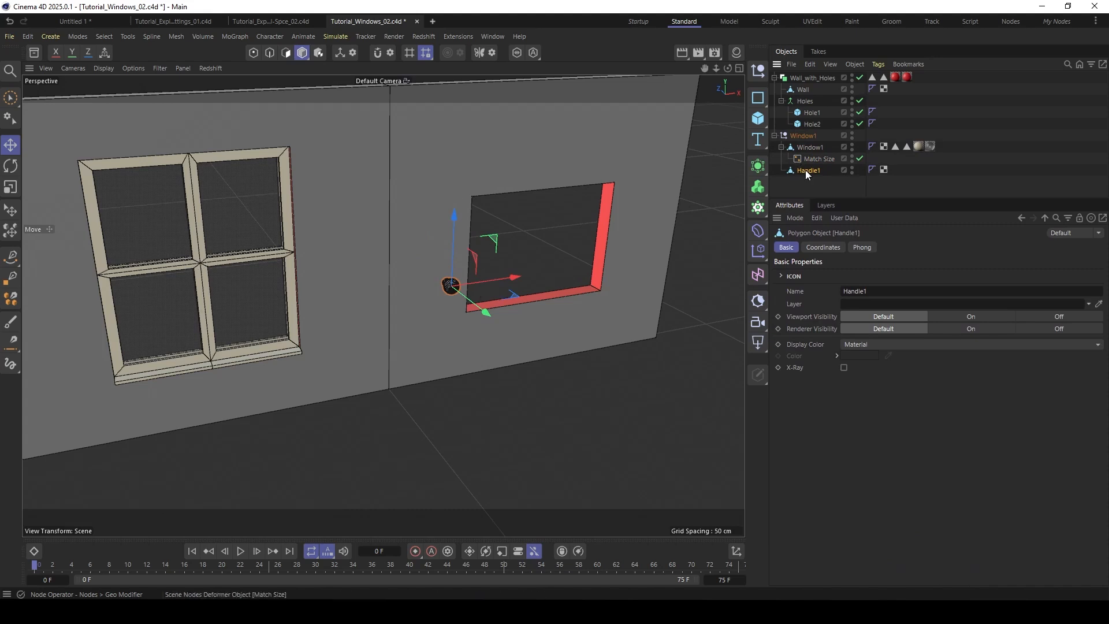
pyautogui.hotkey('shift', 'c')
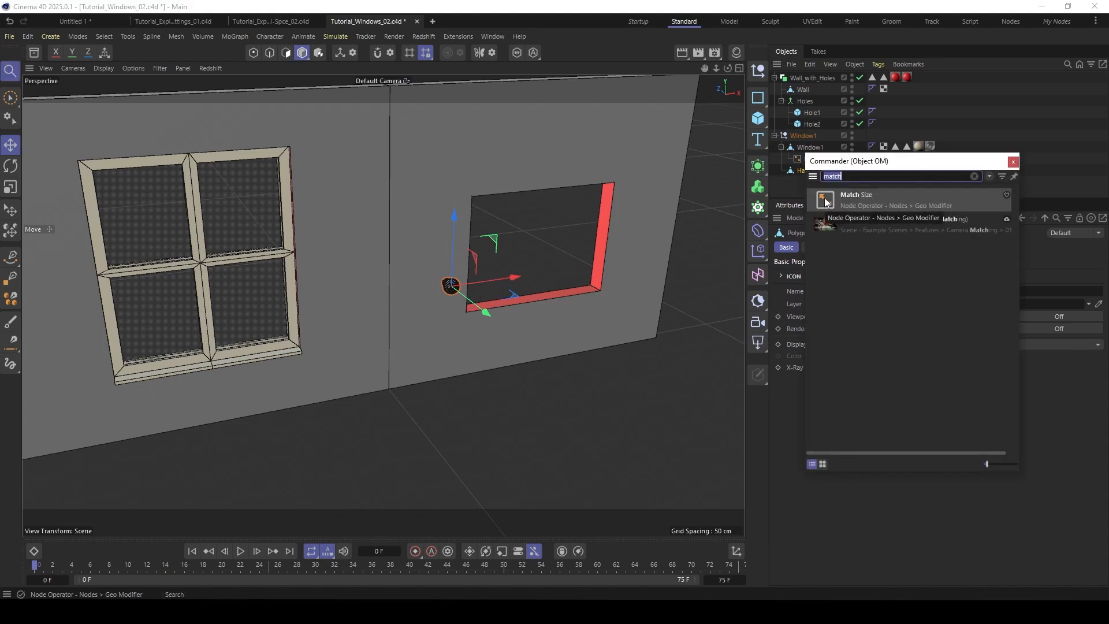
pyautogui.click(829, 199)
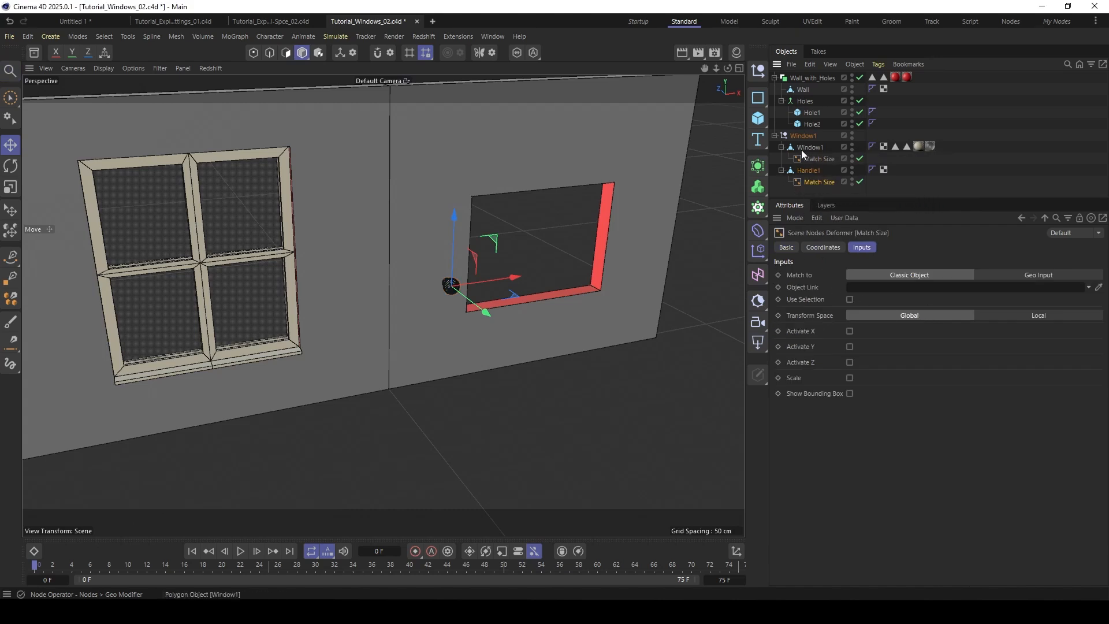
# - Link the handle's Match Size deformer to Window1 and activate X, Y and Z alignment
pyautogui.moveTo(802, 147); pyautogui.dragTo(866, 293)
pyautogui.click(850, 330)
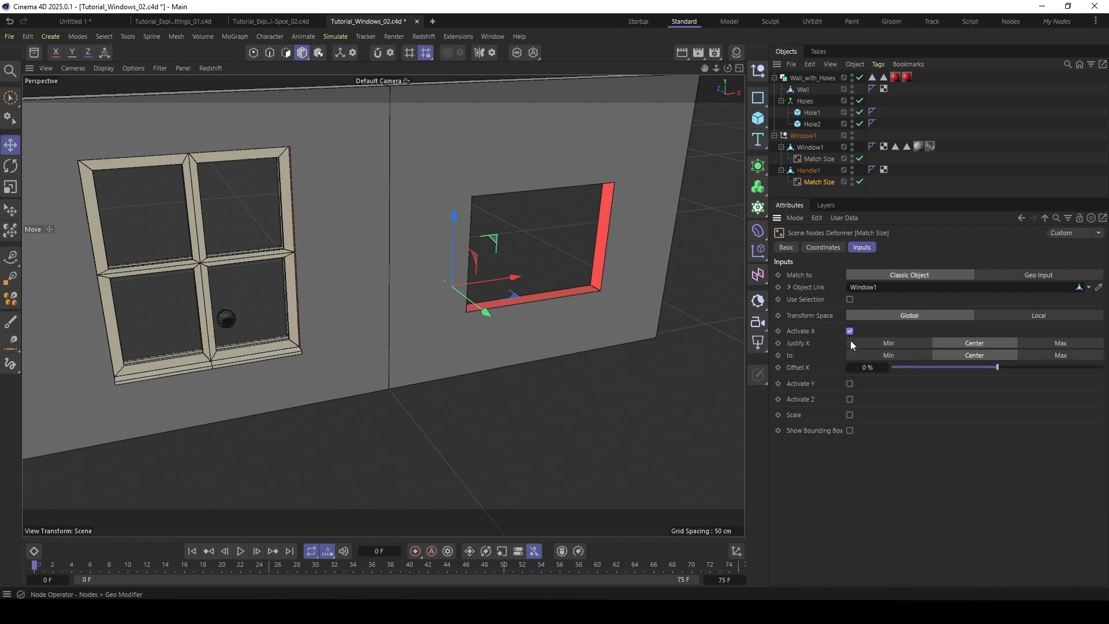
pyautogui.click(849, 384)
pyautogui.click(849, 437)
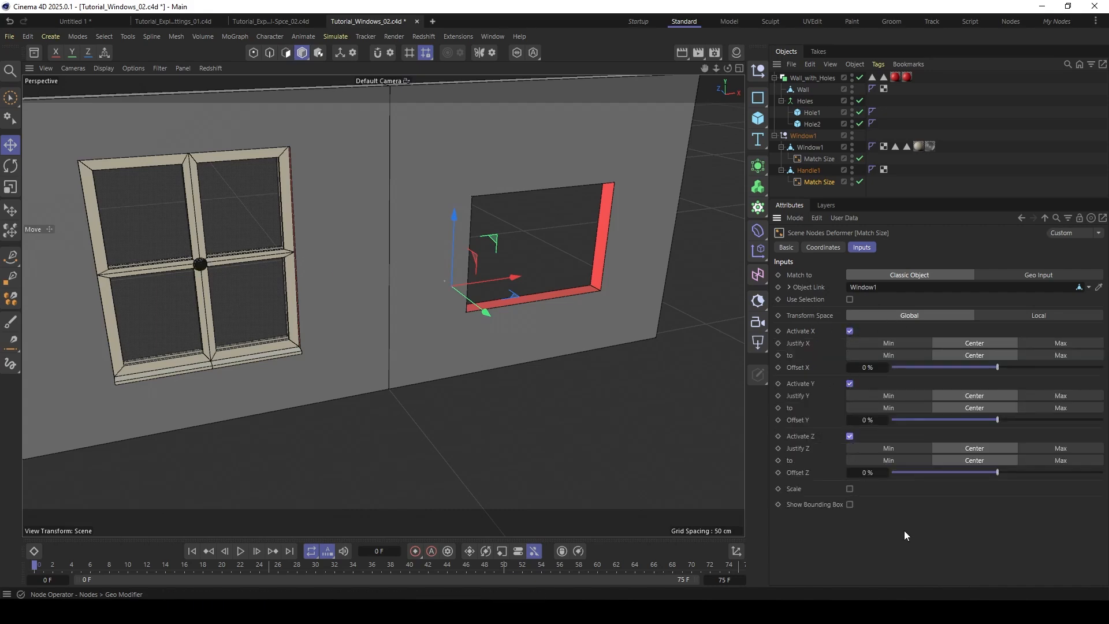
# - Set the handle's Justify Z to Max and its Offset Z to -28% in the Match Size deformer
pyautogui.keyDown('alt'); pyautogui.moveTo(184, 268); pyautogui.dragTo(225, 275); pyautogui.keyUp('alt')
pyautogui.keyDown('alt'); pyautogui.moveTo(200, 251); pyautogui.dragTo(249, 218, button='right'); pyautogui.keyUp('alt')
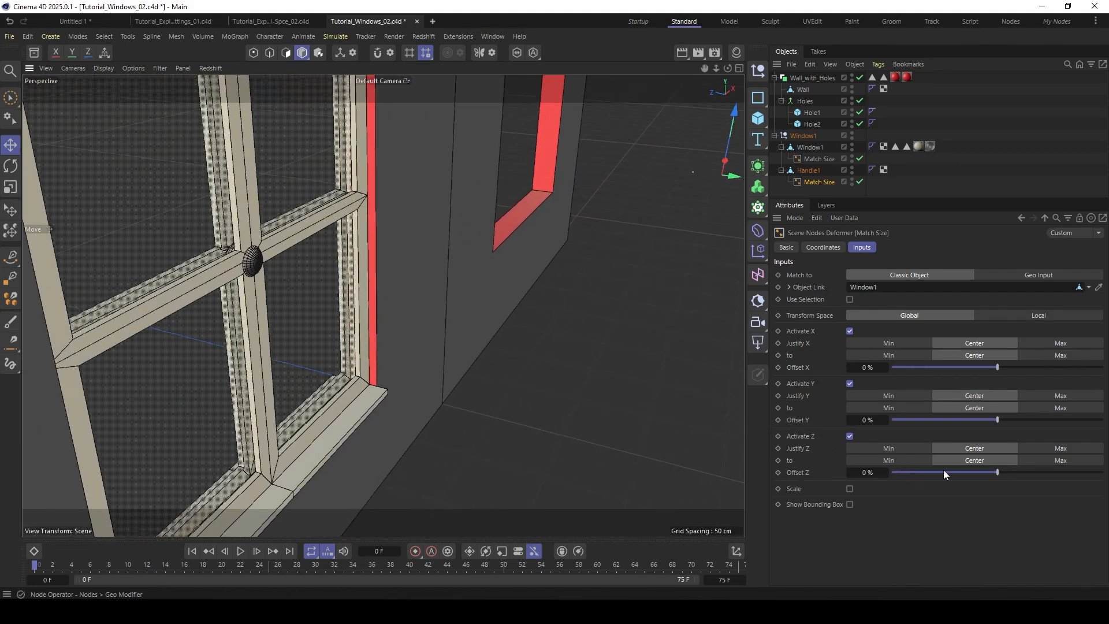
pyautogui.click(888, 450)
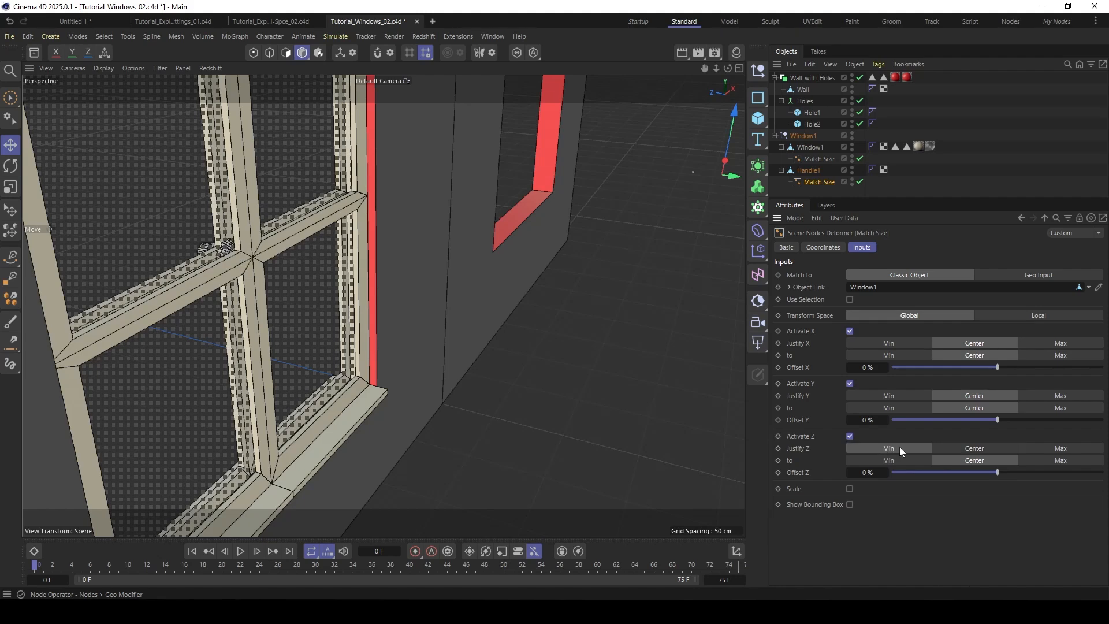
pyautogui.click(1069, 449)
pyautogui.keyDown('alt'); pyautogui.moveTo(248, 251); pyautogui.dragTo(263, 269); pyautogui.keyUp('alt')
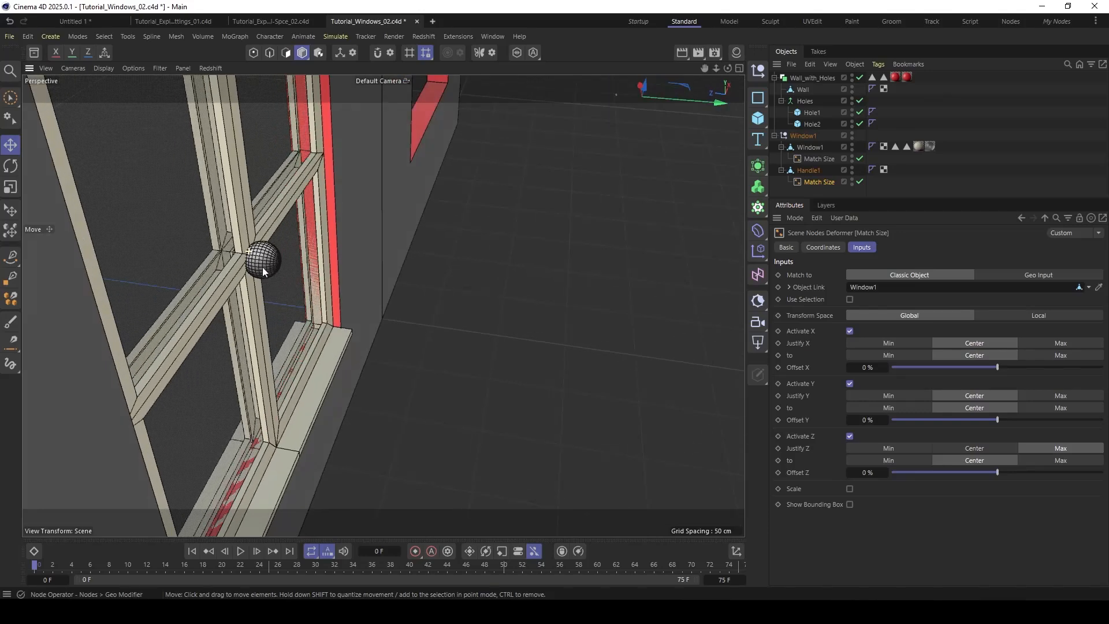
pyautogui.moveTo(1002, 472); pyautogui.dragTo(968, 472)
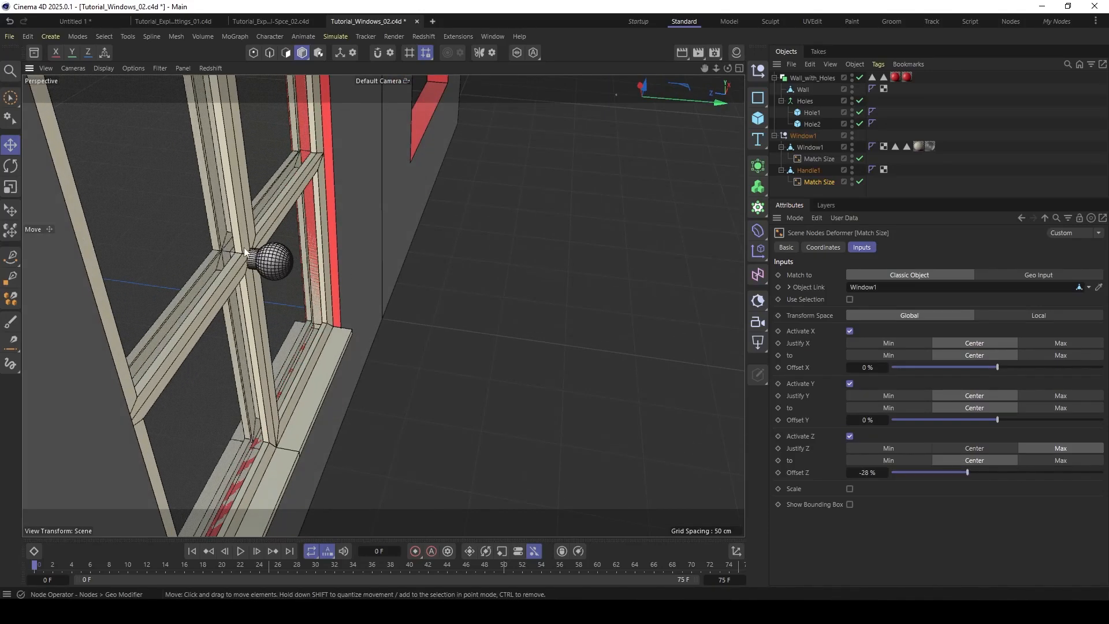
# - Duplicate the Window1 null with its window and handle, and rename the copy Window2
pyautogui.keyDown('alt'); pyautogui.moveTo(245, 253); pyautogui.dragTo(301, 314); pyautogui.keyUp('alt')
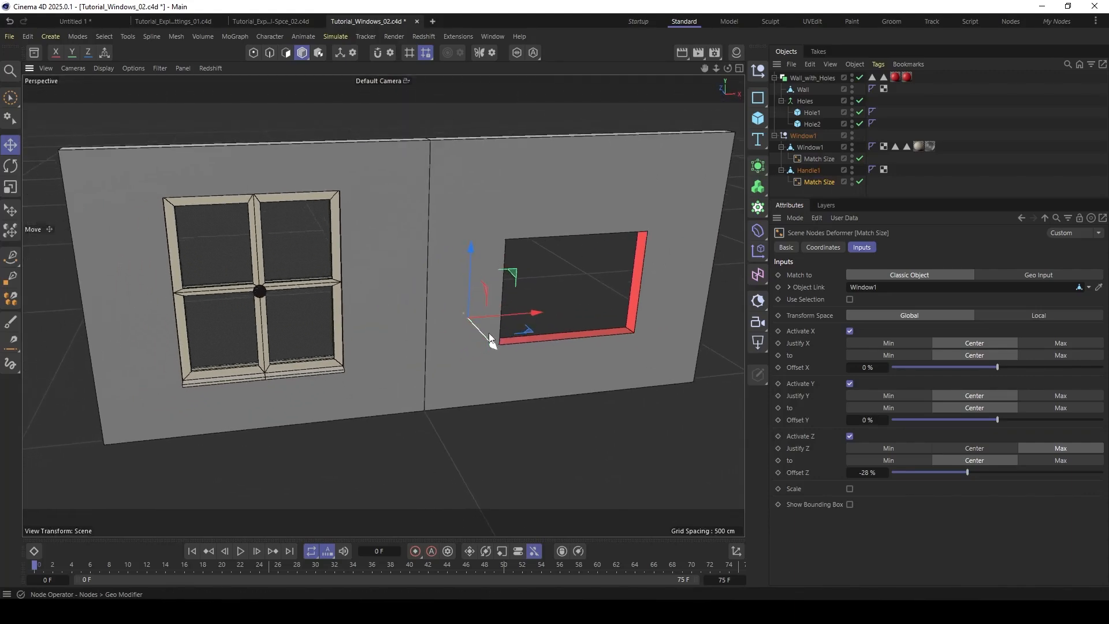
pyautogui.click(774, 135)
pyautogui.click(789, 136)
pyautogui.keyDown('ctrl'); pyautogui.moveTo(799, 149); pyautogui.dragTo(800, 151); pyautogui.keyUp('ctrl')
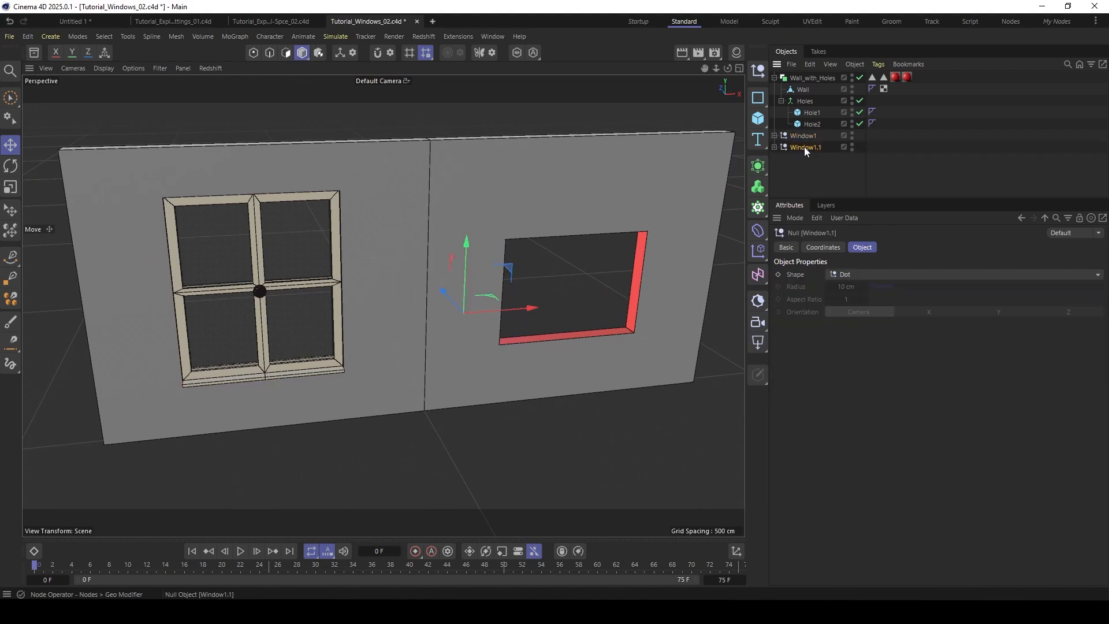
pyautogui.click(774, 146)
pyautogui.doubleClick(815, 148)
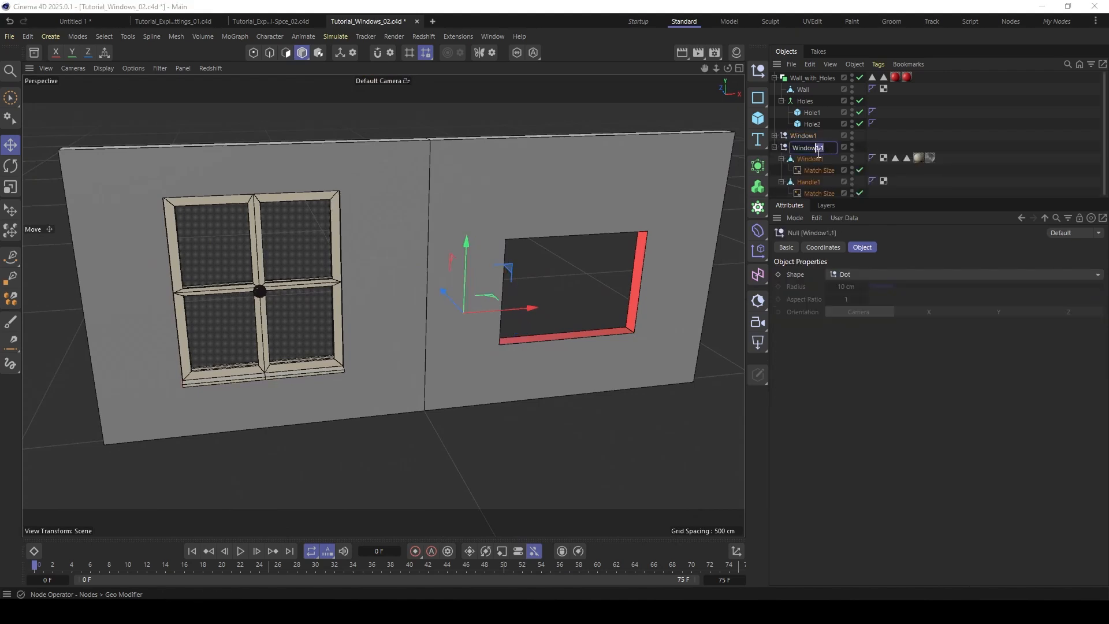
pyautogui.press('BackSpace')
pyautogui.press('BackSpace')
pyautogui.press('BackSpace')
pyautogui.write('2')
pyautogui.press('Return')
# - Set the Selection String of the Window2 window's Match Size deformer to "Hole2"
pyautogui.click(803, 170)
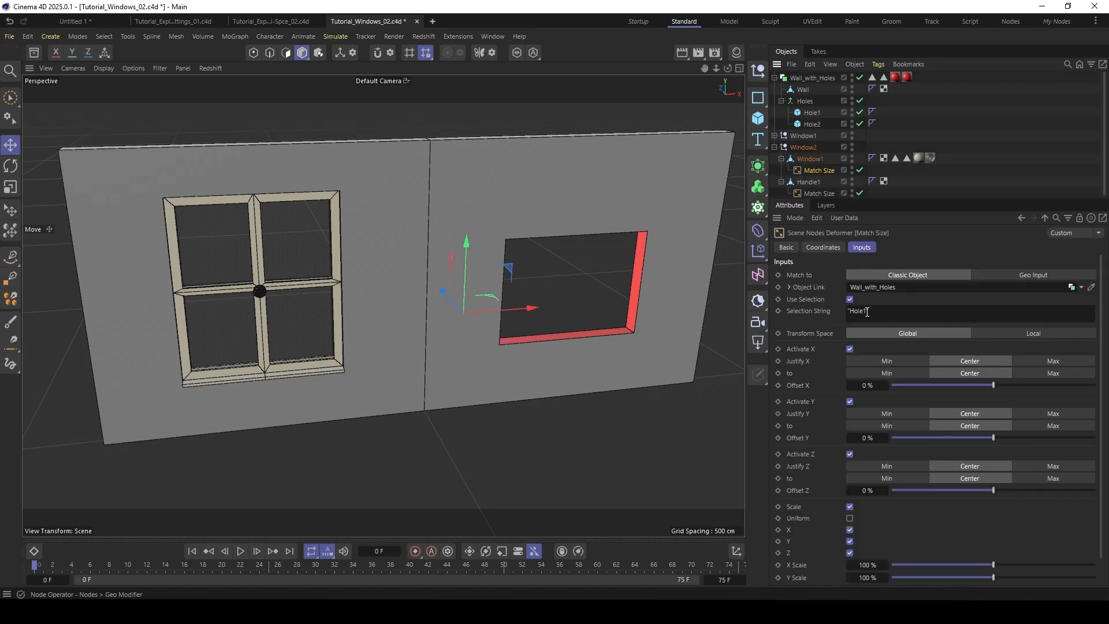
pyautogui.press('BackSpace')
pyautogui.write('2')
pyautogui.press('Return')
pyautogui.press('BackSpace')
pyautogui.keyDown('alt'); pyautogui.moveTo(561, 233); pyautogui.dragTo(445, 193); pyautogui.keyUp('alt')
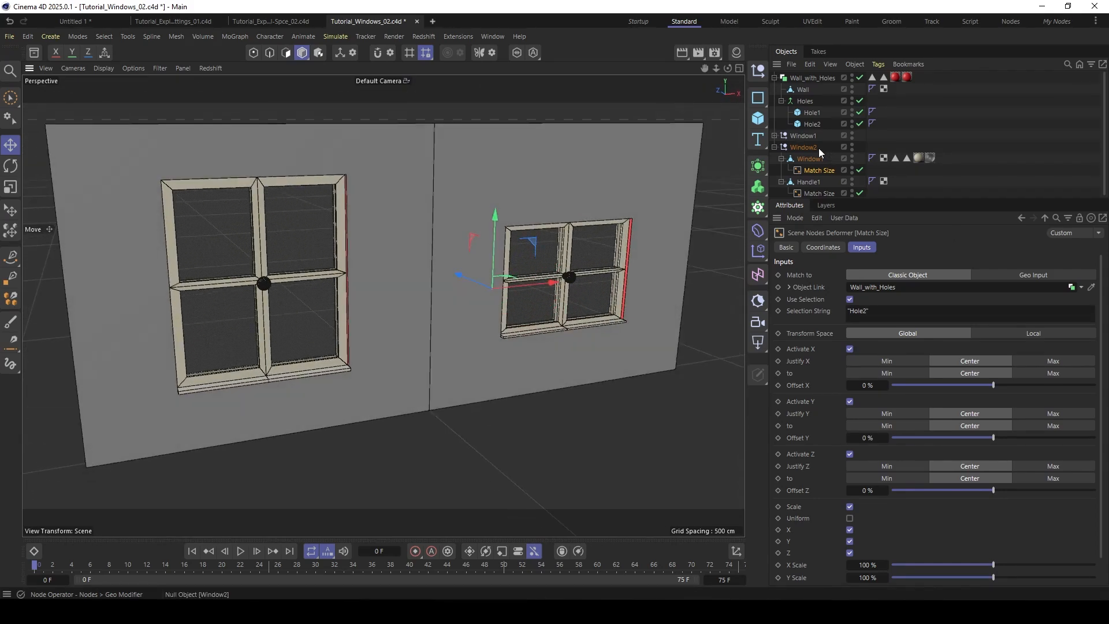
# - Move the Hole1 cube sideways in the wall and resize its height and width to test the window's fit
pyautogui.click(811, 112)
pyautogui.moveTo(299, 232)
pyautogui.mouseDown()
pyautogui.moveTo(333, 191)
pyautogui.moveTo(320, 231)
pyautogui.mouseUp()
pyautogui.moveTo(278, 177); pyautogui.dragTo(280, 216)
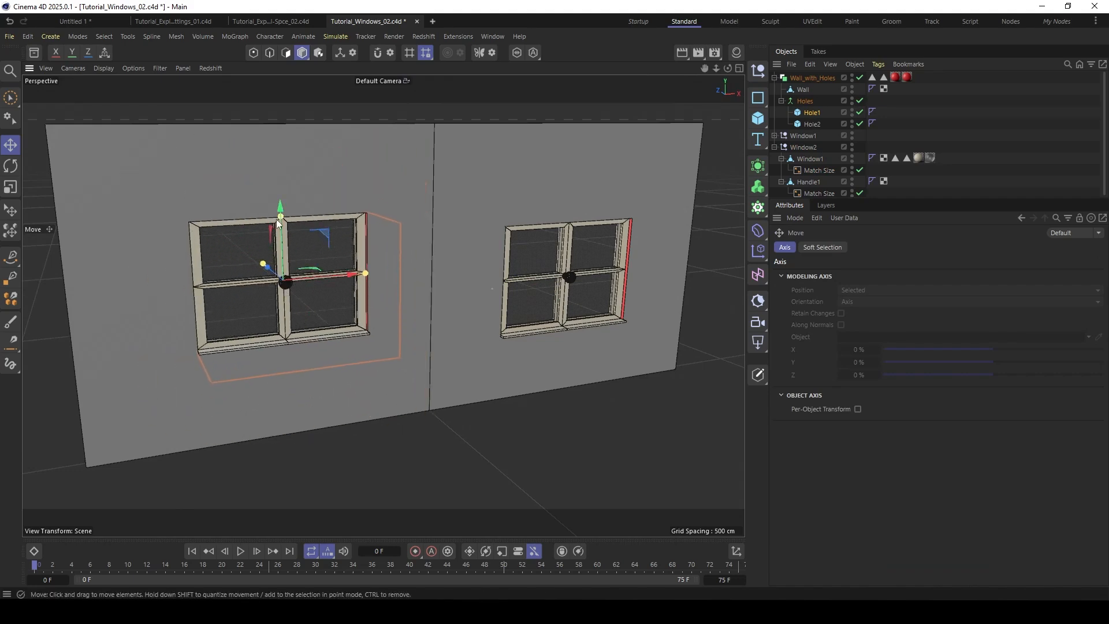
pyautogui.moveTo(366, 273); pyautogui.dragTo(374, 272)
pyautogui.moveTo(323, 235); pyautogui.dragTo(294, 223)
pyautogui.keyDown('alt'); pyautogui.moveTo(277, 226); pyautogui.dragTo(306, 239); pyautogui.keyUp('alt')
pyautogui.keyDown('alt'); pyautogui.moveTo(288, 203); pyautogui.dragTo(330, 208, button='middle'); pyautogui.keyUp('alt')
pyautogui.scroll(3, 262, 249)
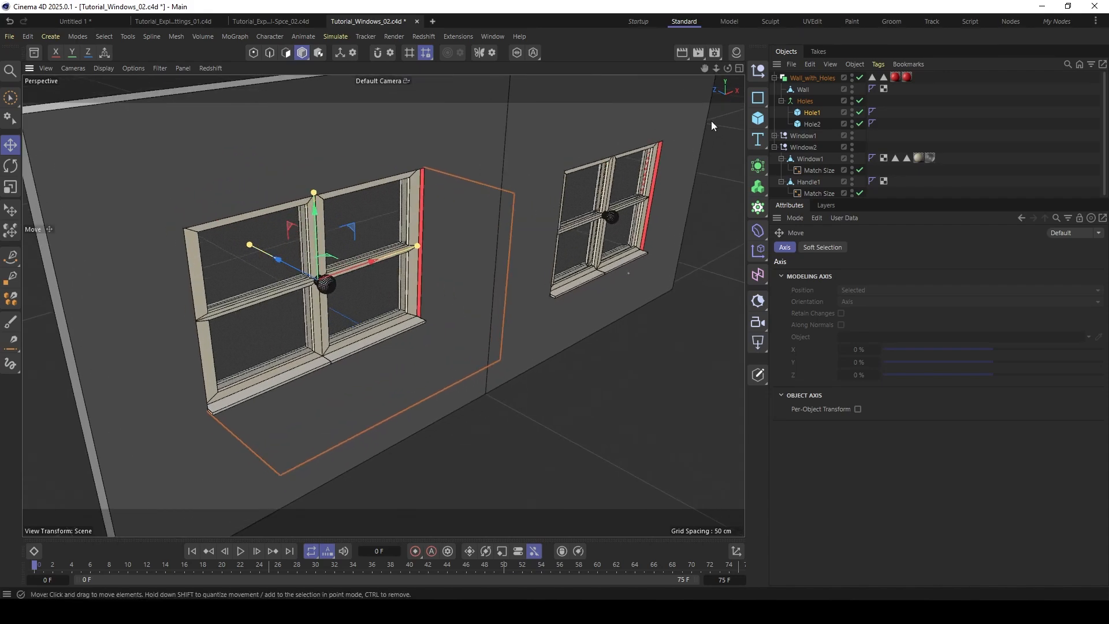
# - Scale the Wall object along its Z axis to change its thickness and check both windows
pyautogui.click(474, 381)
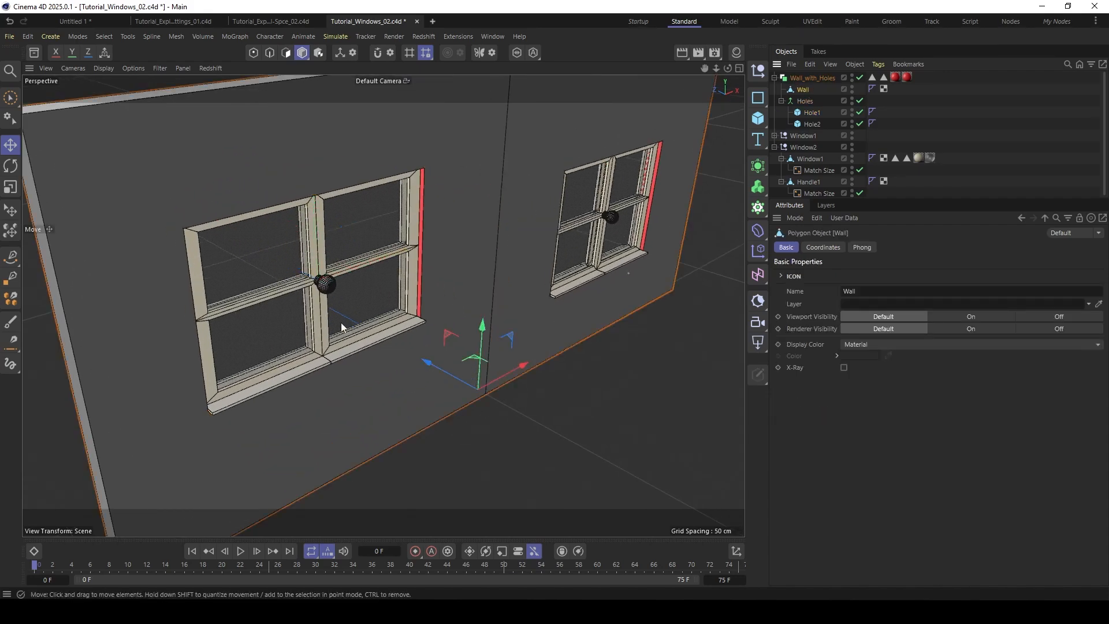
pyautogui.keyDown('alt'); pyautogui.moveTo(465, 280); pyautogui.dragTo(482, 306); pyautogui.keyUp('alt')
pyautogui.press('t')
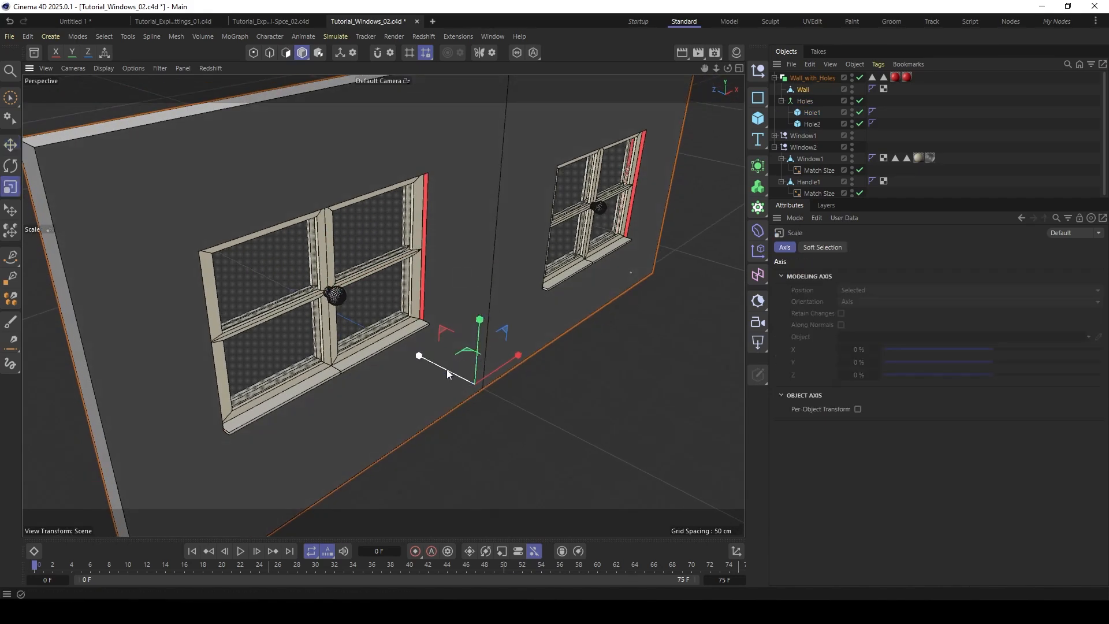
pyautogui.moveTo(419, 358)
pyautogui.mouseDown()
pyautogui.moveTo(404, 347)
pyautogui.moveTo(445, 368)
pyautogui.moveTo(416, 349)
pyautogui.moveTo(444, 355)
pyautogui.moveTo(420, 347)
pyautogui.moveTo(430, 350)
pyautogui.mouseUp()
pyautogui.keyDown('alt'); pyautogui.moveTo(495, 218); pyautogui.dragTo(445, 211); pyautogui.keyUp('alt')
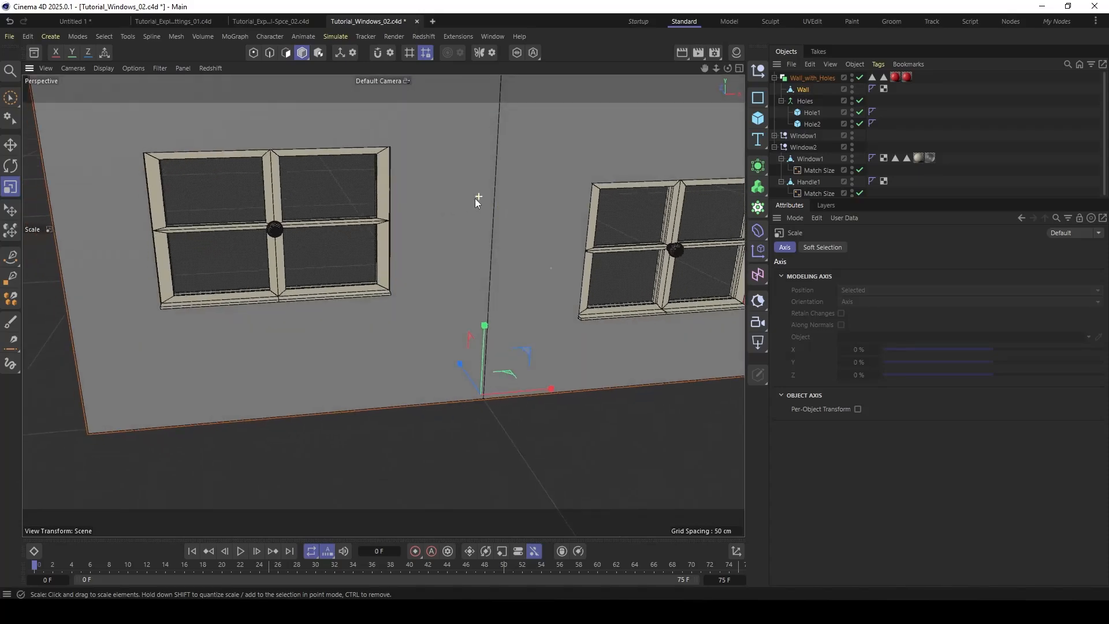
pyautogui.keyDown('alt'); pyautogui.moveTo(477, 201); pyautogui.dragTo(423, 254, button='middle'); pyautogui.keyUp('alt')
pyautogui.keyDown('alt'); pyautogui.moveTo(382, 306); pyautogui.dragTo(378, 281, button='right'); pyautogui.keyUp('alt')
pyautogui.keyDown('alt'); pyautogui.moveTo(378, 283); pyautogui.dragTo(374, 268, button='middle'); pyautogui.keyUp('alt')
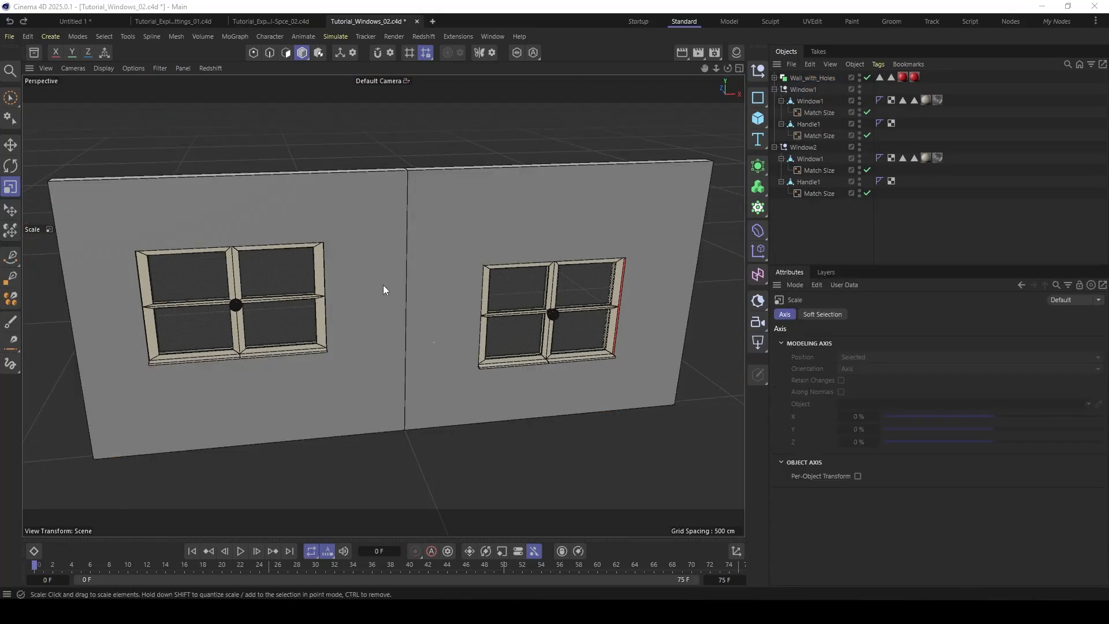
# - Try rotating the Wall_with_Holes object without the windows, and undo the rotation
pyautogui.click(810, 76)
pyautogui.press('r')
pyautogui.moveTo(399, 375); pyautogui.dragTo(398, 404)
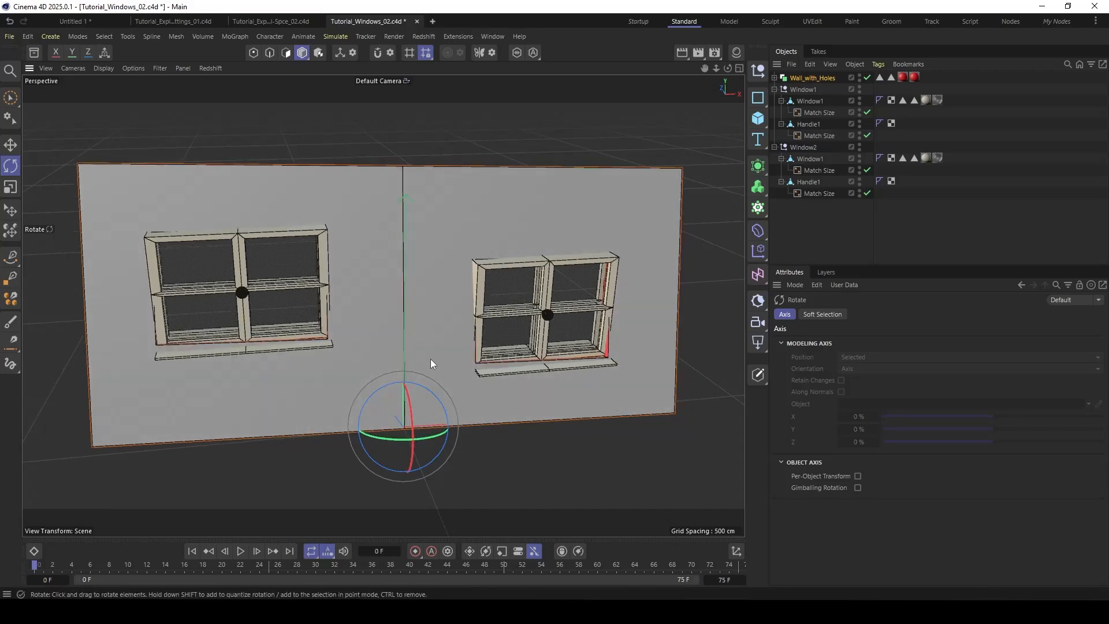
pyautogui.hotkey('ctrl', 'z')
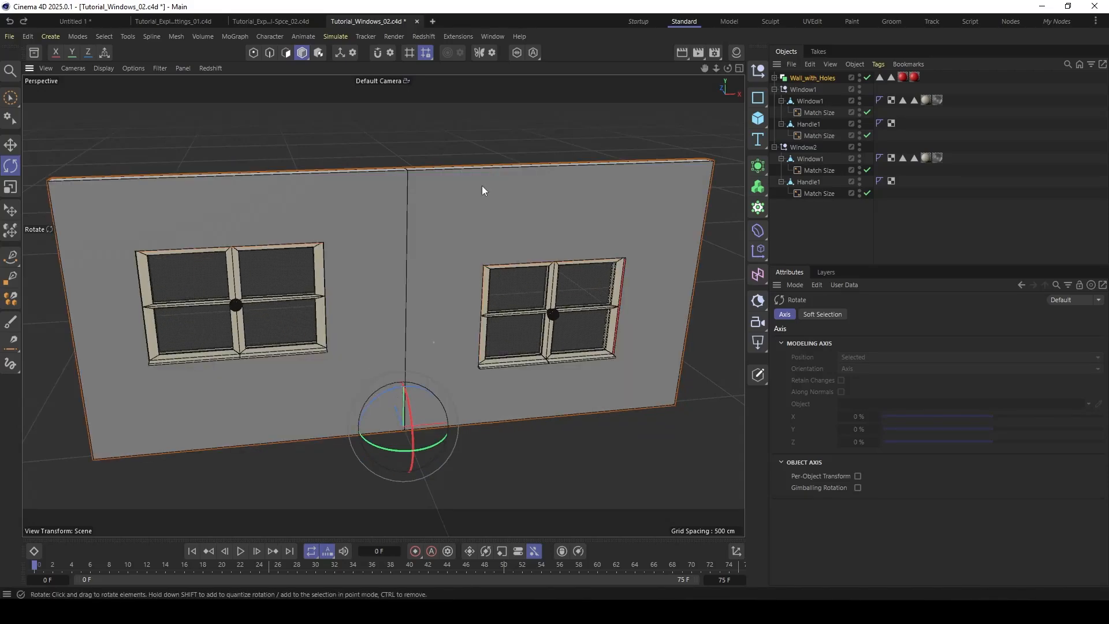
# - Add a null object and name it "Wall with Windows"
pyautogui.click(816, 113)
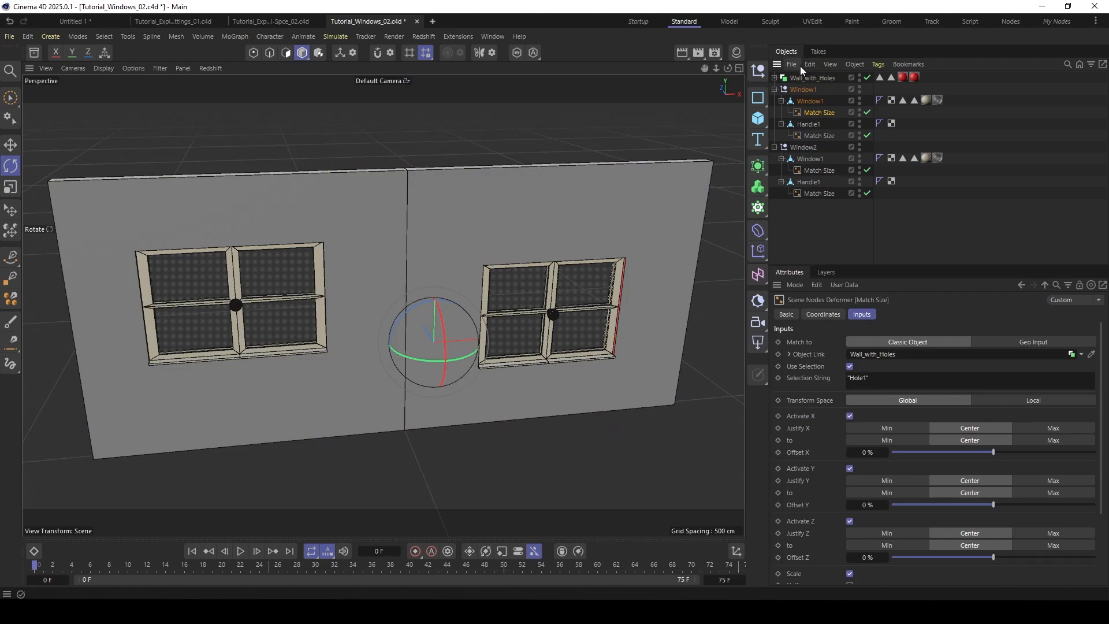
pyautogui.click(758, 70)
pyautogui.doubleClick(797, 77)
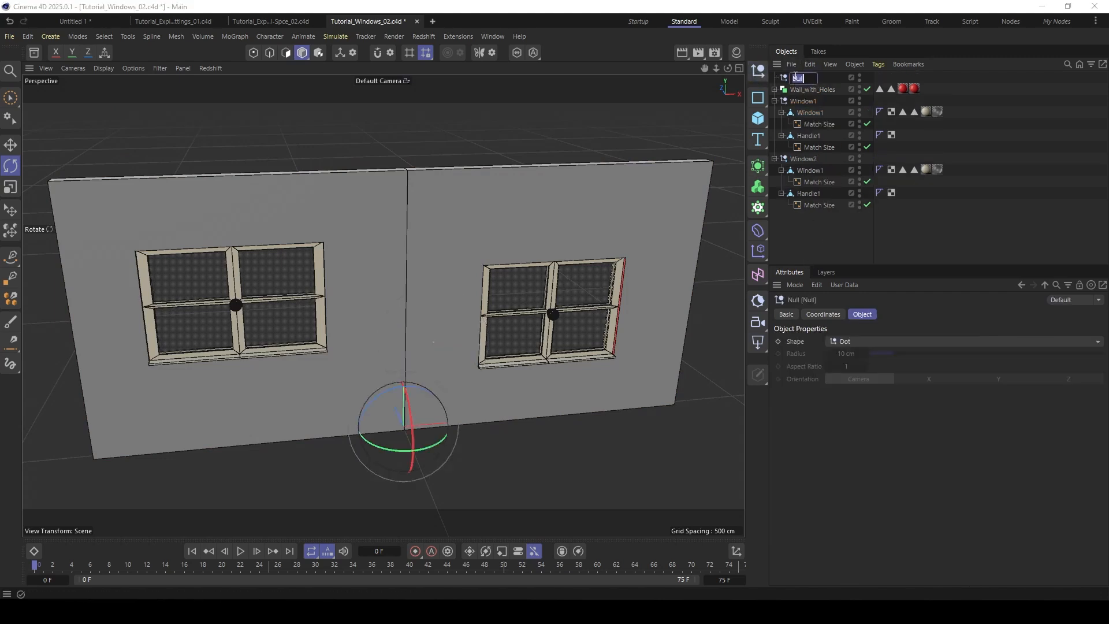
pyautogui.write('Wa')
pyautogui.click(812, 247)
# - Parent Wall_with_Holes and the Window1 and Window2 nulls under the Wall with Windows null
pyautogui.click(800, 101)
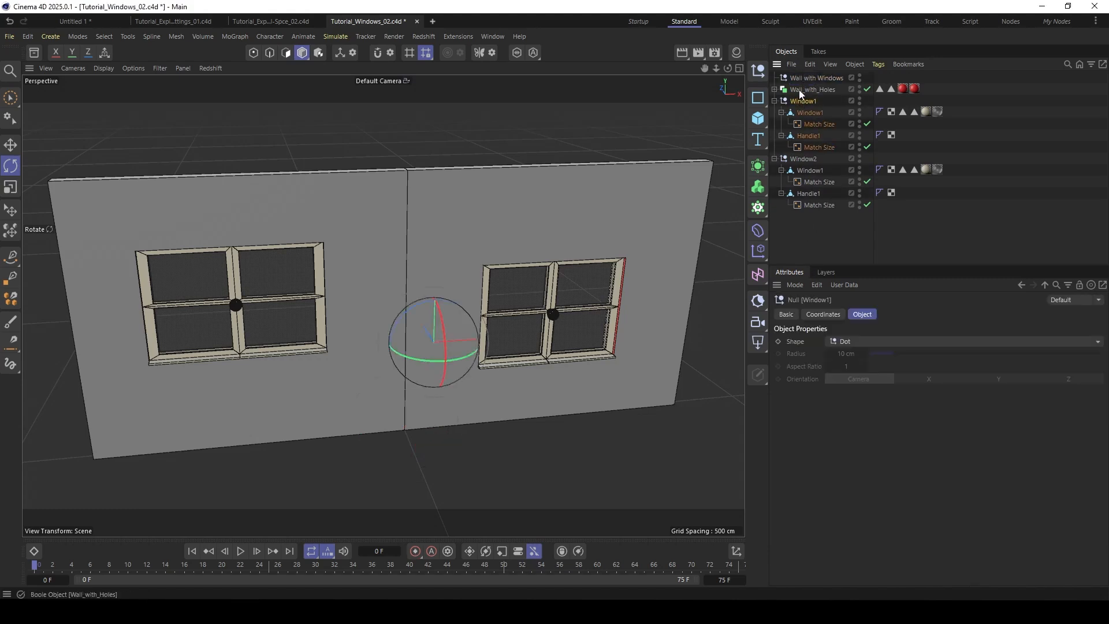
pyautogui.keyDown('ctrl'); pyautogui.click(798, 90); pyautogui.keyUp('ctrl')
pyautogui.keyDown('ctrl'); pyautogui.click(799, 157); pyautogui.keyUp('ctrl')
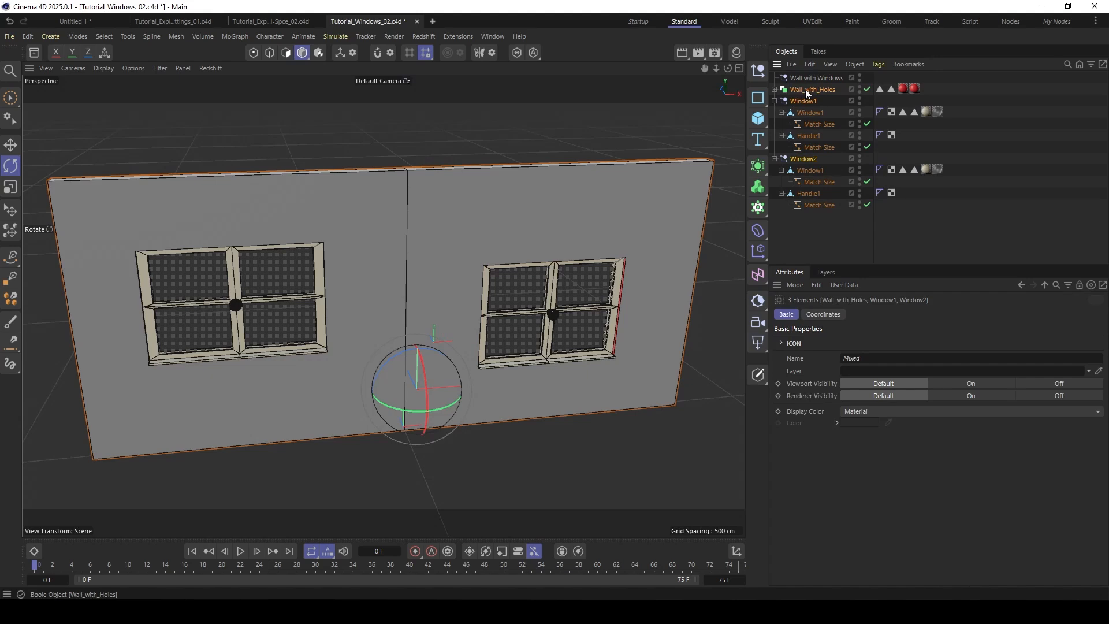
pyautogui.moveTo(805, 89); pyautogui.dragTo(797, 77)
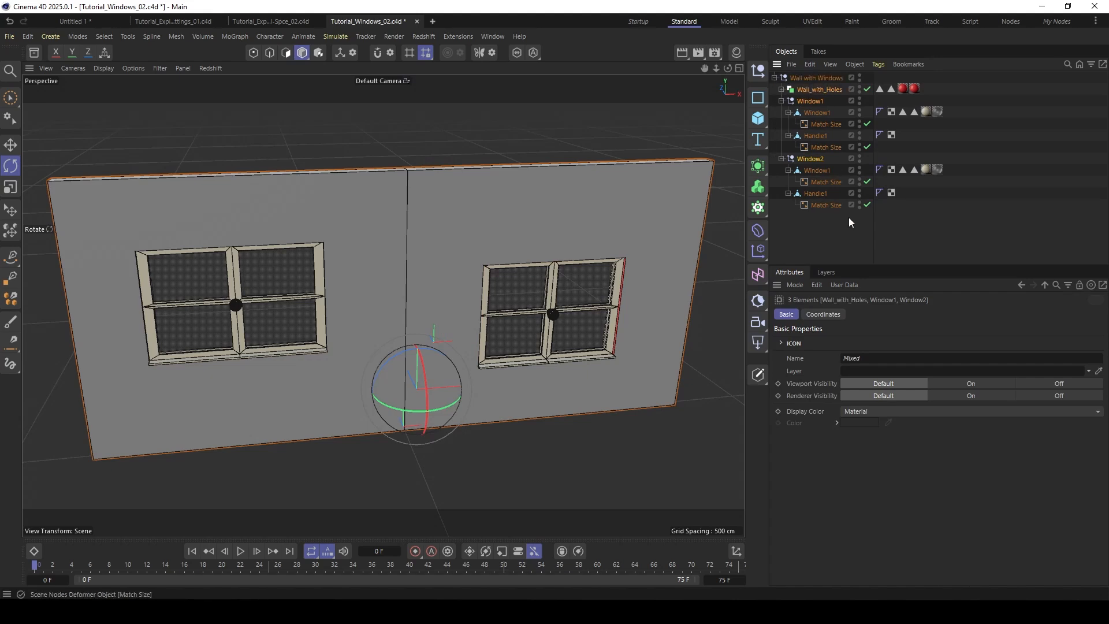
pyautogui.click(853, 245)
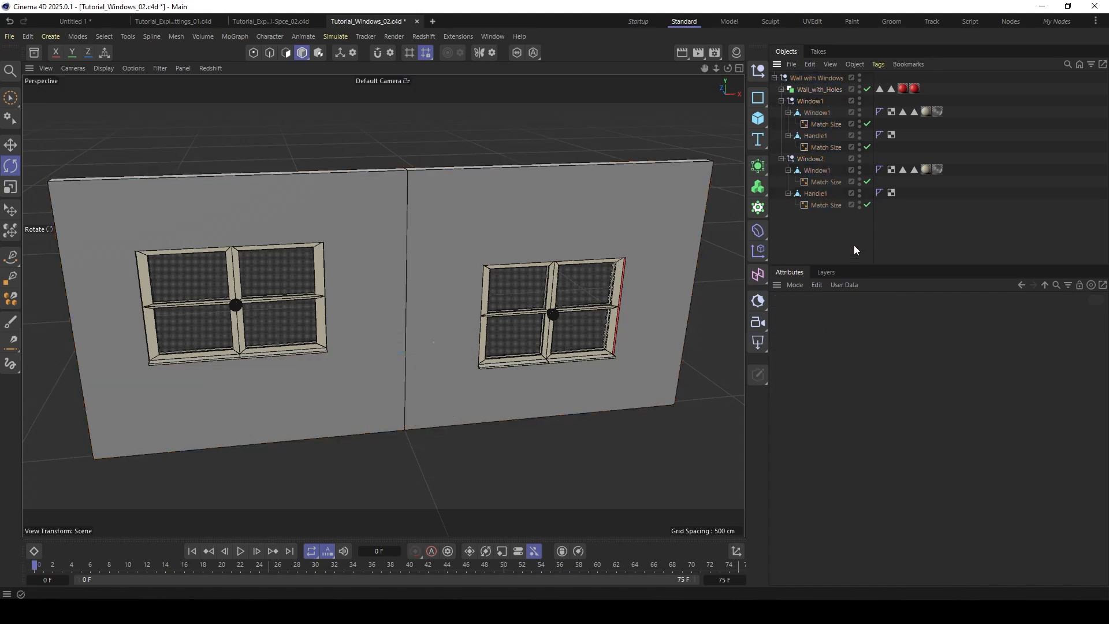
# - Set both windows' Match Size deformers to Local transform space with Wall with Windows as Parent Object
pyautogui.click(825, 124)
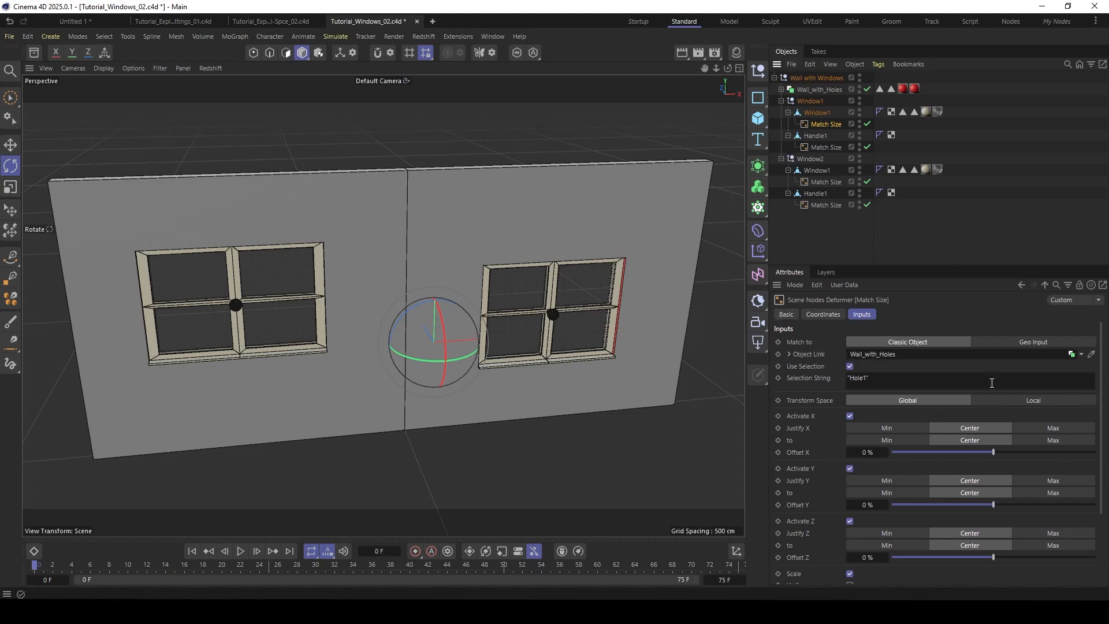
pyautogui.keyDown('ctrl'); pyautogui.click(823, 181); pyautogui.keyUp('ctrl')
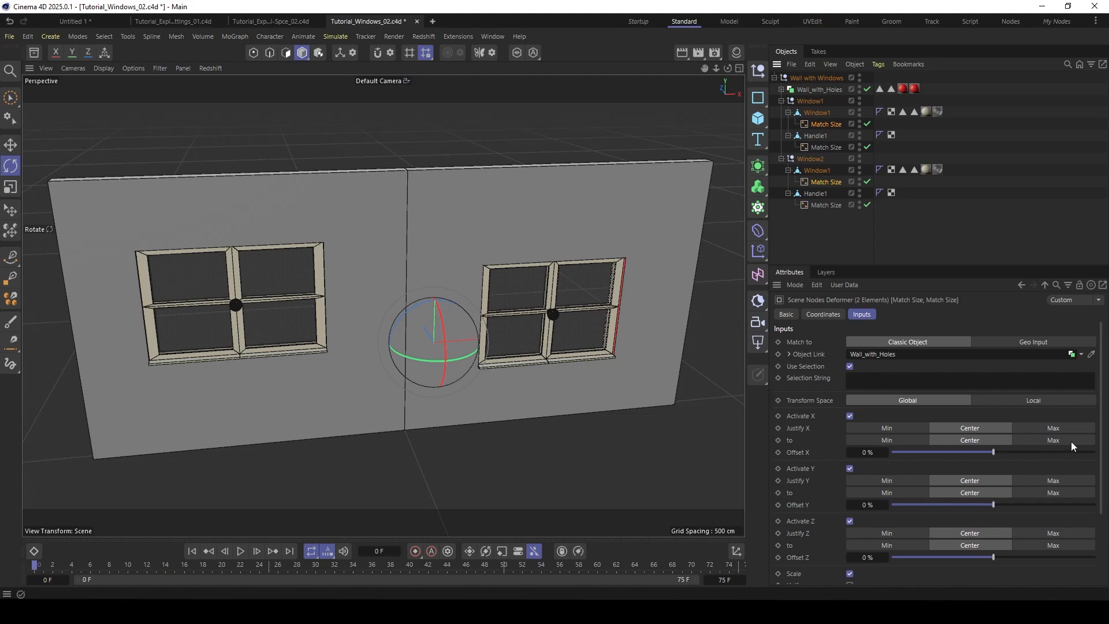
pyautogui.click(1035, 400)
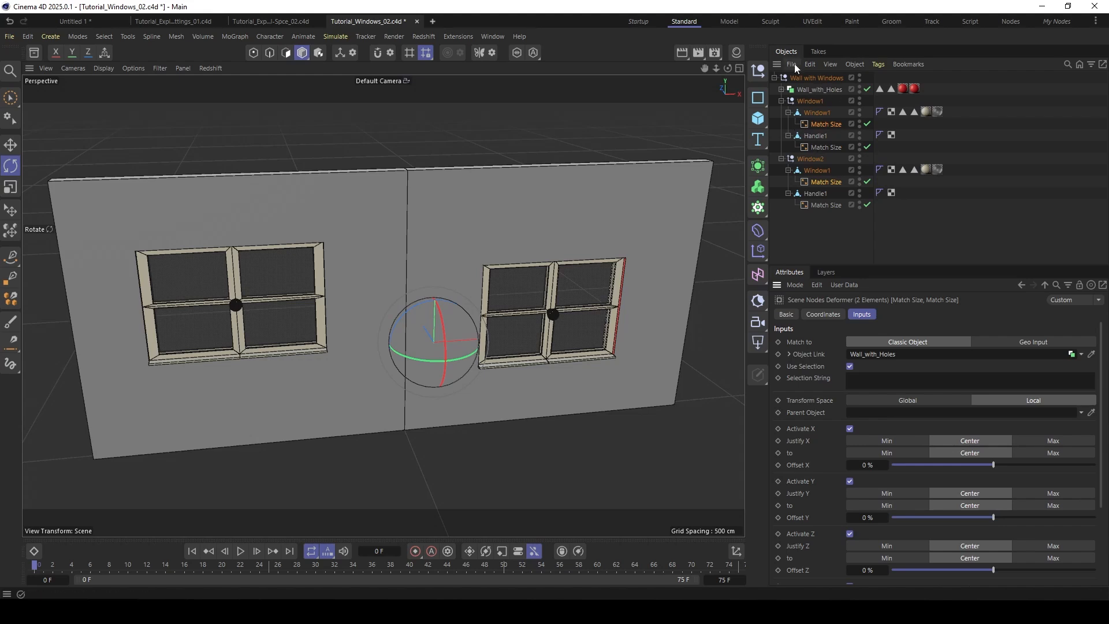
pyautogui.moveTo(806, 78); pyautogui.dragTo(880, 417)
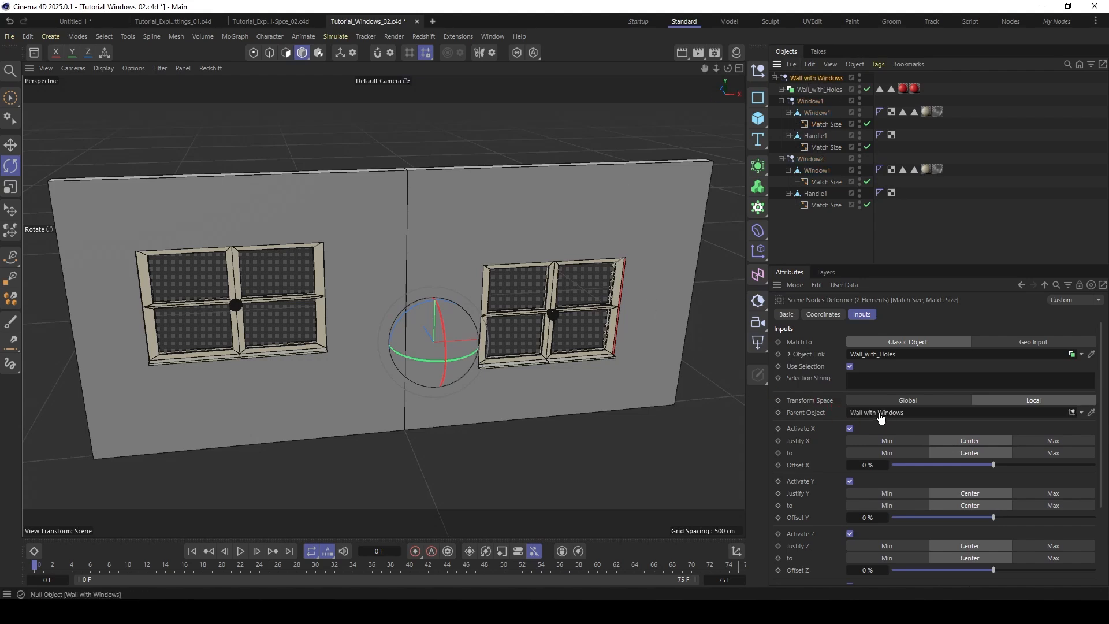
# - Set the Match Size deformer of Window1's handle to Local transform space with the Window1 null as Parent Object
pyautogui.click(826, 205)
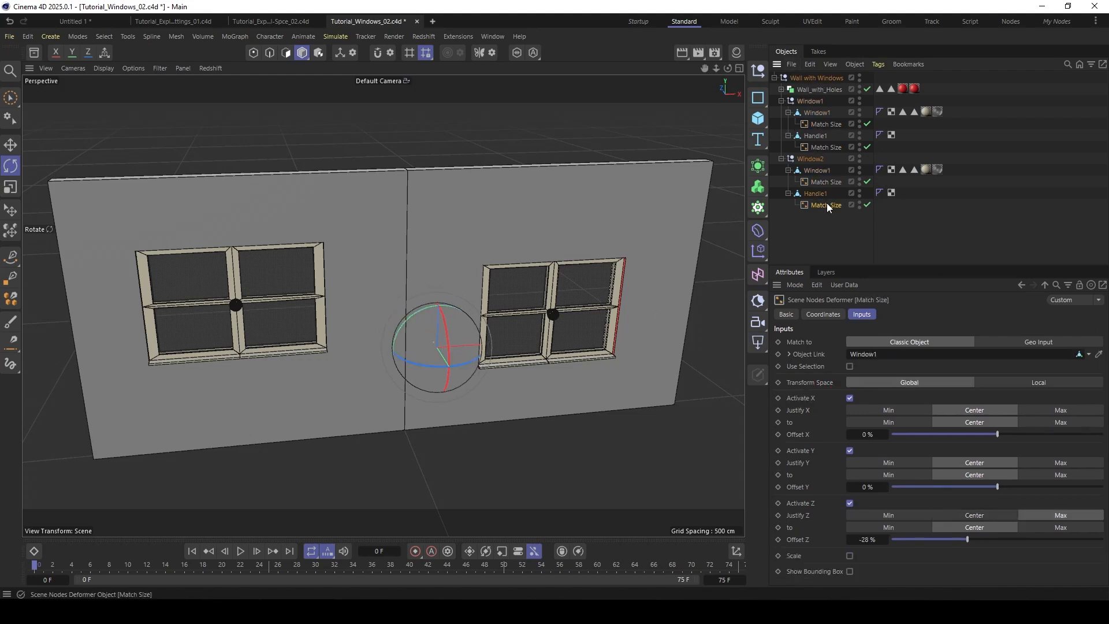
pyautogui.keyDown('ctrl'); pyautogui.click(825, 147); pyautogui.keyUp('ctrl')
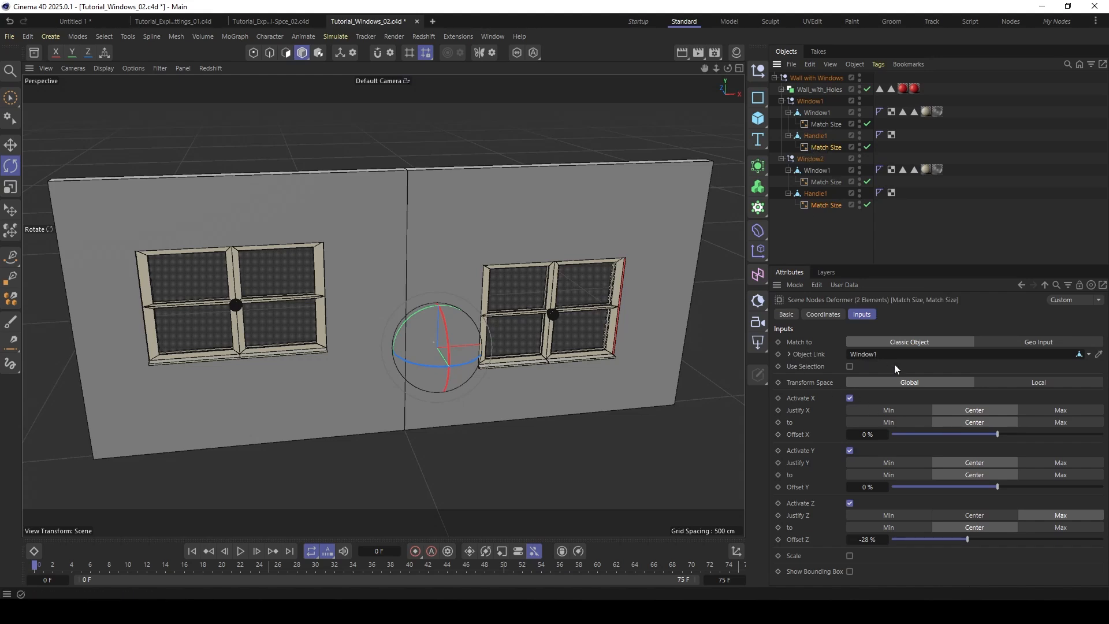
pyautogui.click(832, 147)
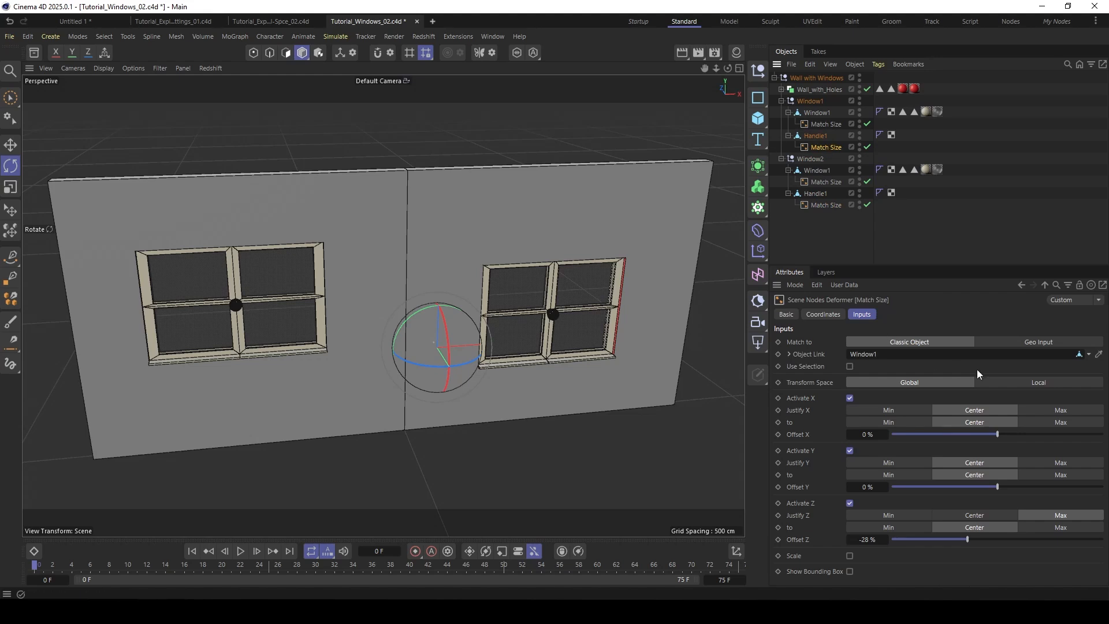
pyautogui.click(1031, 381)
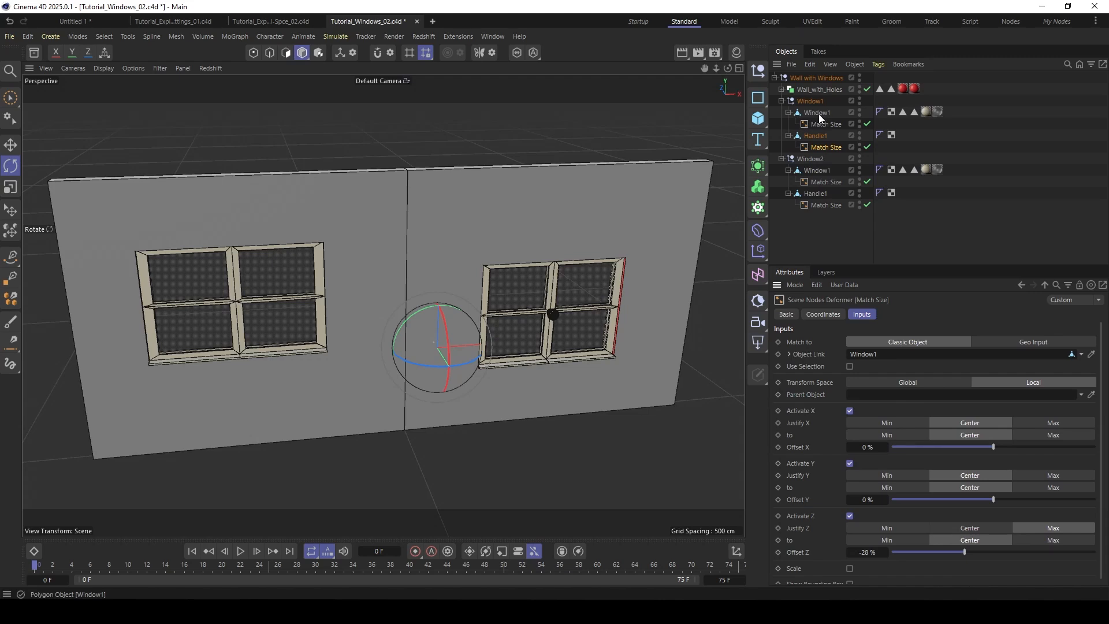
pyautogui.moveTo(809, 102); pyautogui.dragTo(876, 398)
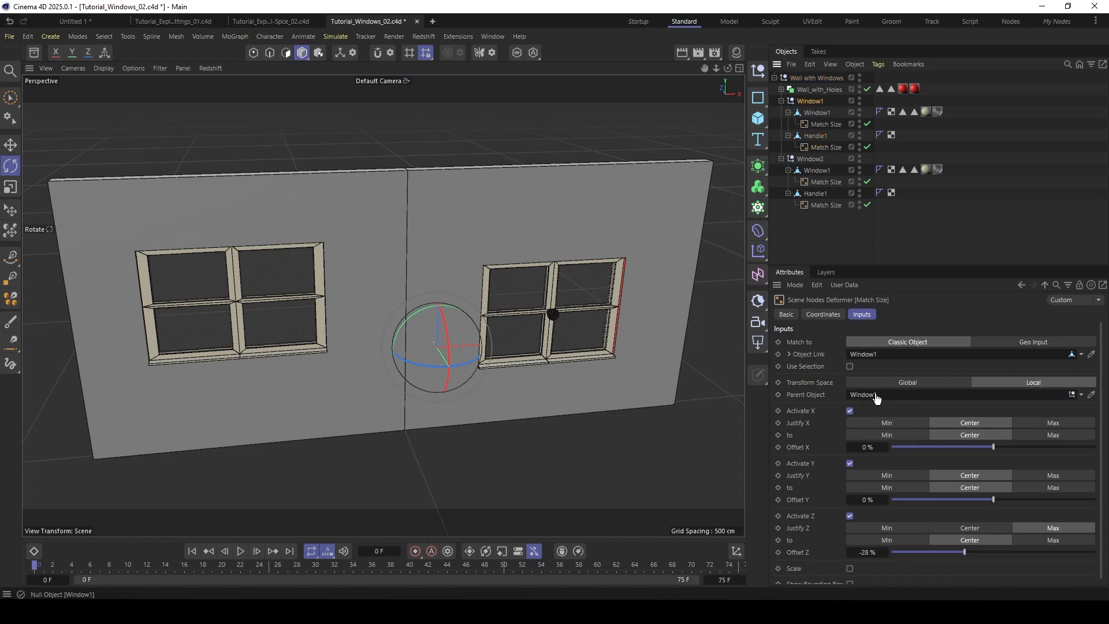
# - Set the Match Size deformer of Window2's handle to Local transform space with the Window2 null as Parent Object
pyautogui.click(826, 205)
pyautogui.click(1028, 382)
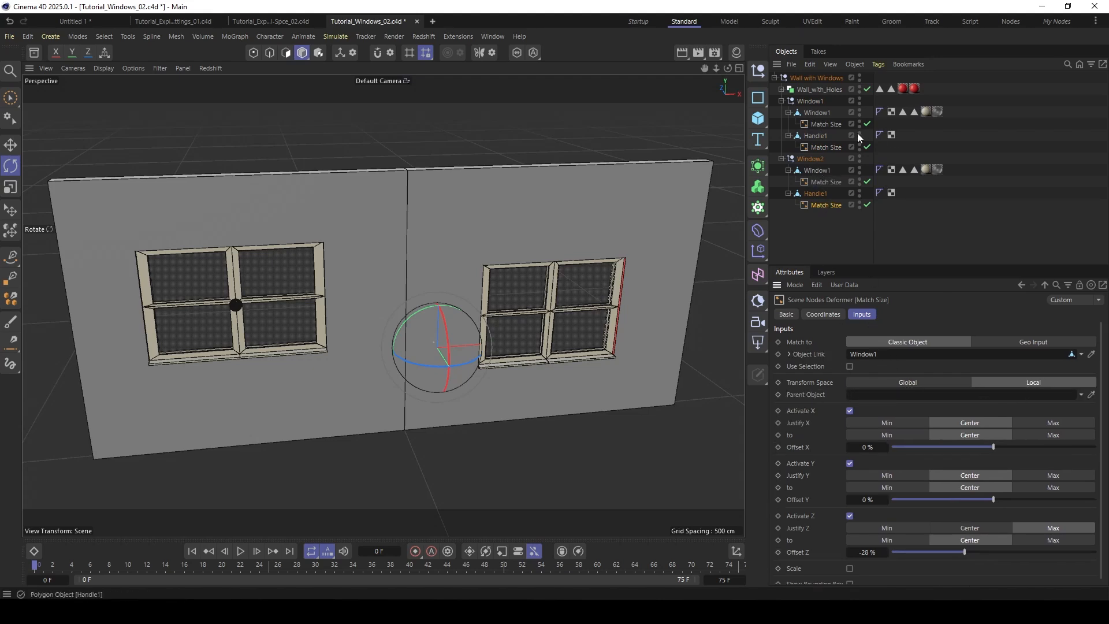
pyautogui.moveTo(810, 158); pyautogui.dragTo(749, 180)
pyautogui.moveTo(871, 431); pyautogui.dragTo(860, 395)
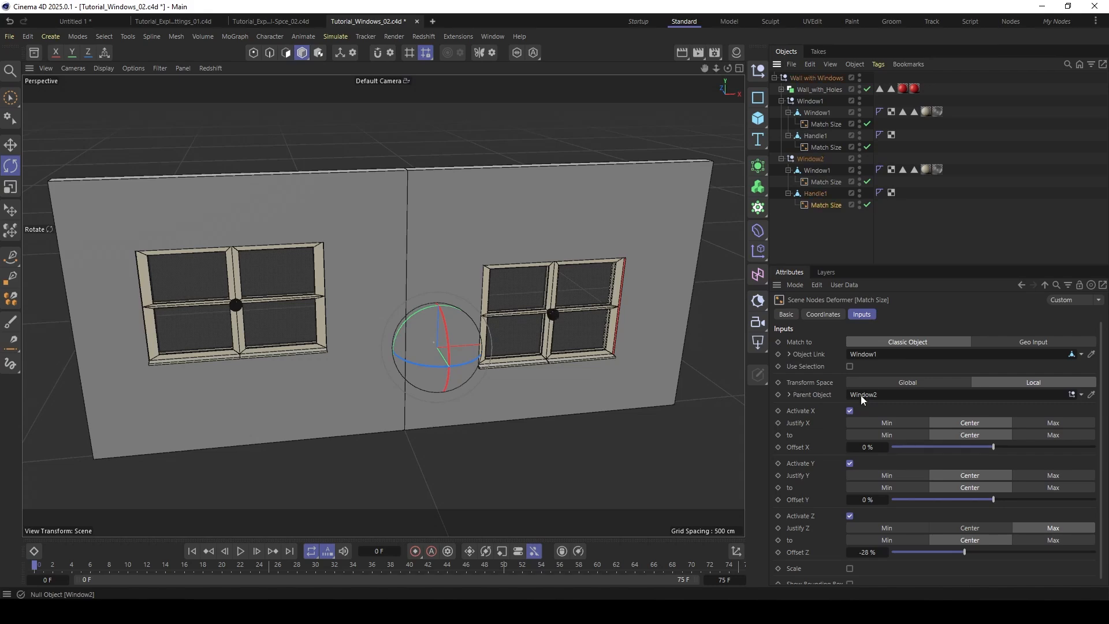
# - Rotate and move the Wall with Windows null to test the alignment of the windows and handles
pyautogui.click(801, 77)
pyautogui.moveTo(458, 389); pyautogui.dragTo(387, 414)
pyautogui.press('e')
pyautogui.moveTo(367, 365); pyautogui.dragTo(398, 220)
pyautogui.press('t')
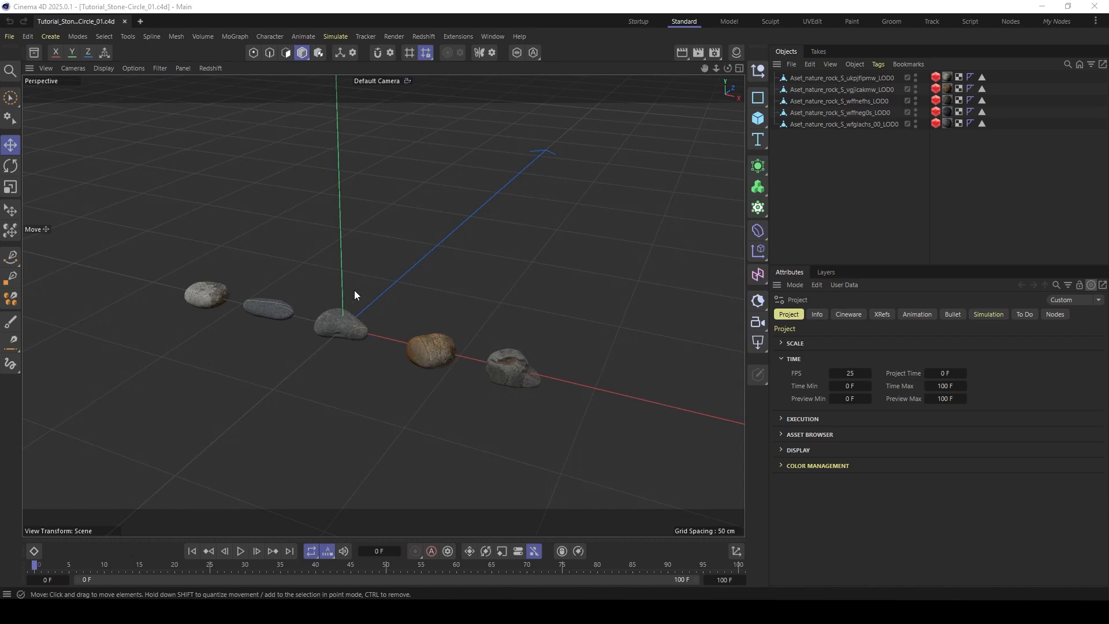
# - Examine the five rock models lined up along the X axis from different viewing angles
pyautogui.moveTo(338, 320); pyautogui.dragTo(365, 317)
pyautogui.keyDown('alt'); pyautogui.moveTo(319, 322); pyautogui.dragTo(374, 310, button='middle'); pyautogui.keyUp('alt')
pyautogui.keyDown('alt'); pyautogui.moveTo(411, 320); pyautogui.dragTo(407, 307, button='right'); pyautogui.keyUp('alt')
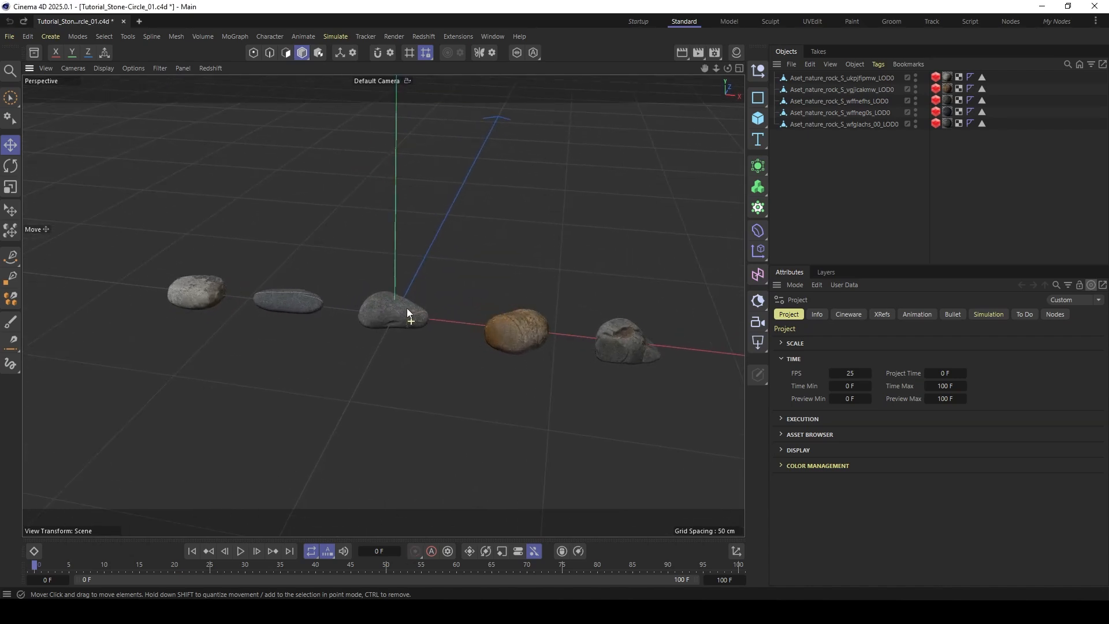
pyautogui.keyDown('alt'); pyautogui.moveTo(407, 307); pyautogui.dragTo(345, 280, button='middle'); pyautogui.keyUp('alt')
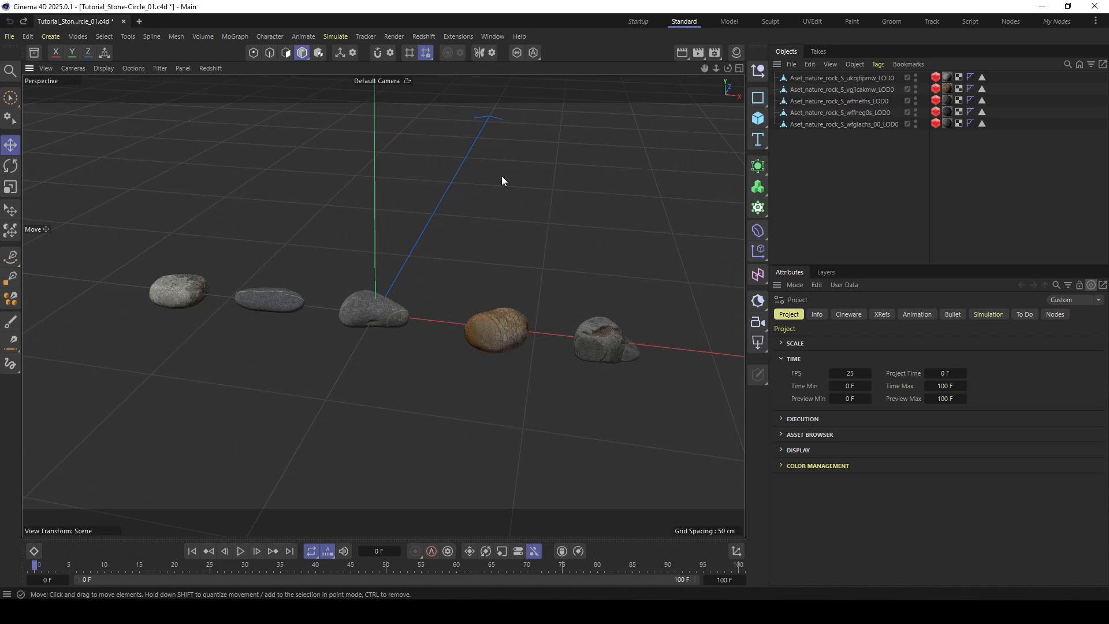
pyautogui.keyDown('alt'); pyautogui.moveTo(377, 314); pyautogui.dragTo(380, 317, button='right'); pyautogui.keyUp('alt')
pyautogui.keyDown('alt'); pyautogui.moveTo(380, 317); pyautogui.dragTo(359, 366, button='middle'); pyautogui.keyUp('alt')
pyautogui.keyDown('alt'); pyautogui.moveTo(378, 277); pyautogui.dragTo(365, 336); pyautogui.keyUp('alt')
pyautogui.keyDown('alt'); pyautogui.moveTo(369, 133); pyautogui.dragTo(379, 256); pyautogui.keyUp('alt')
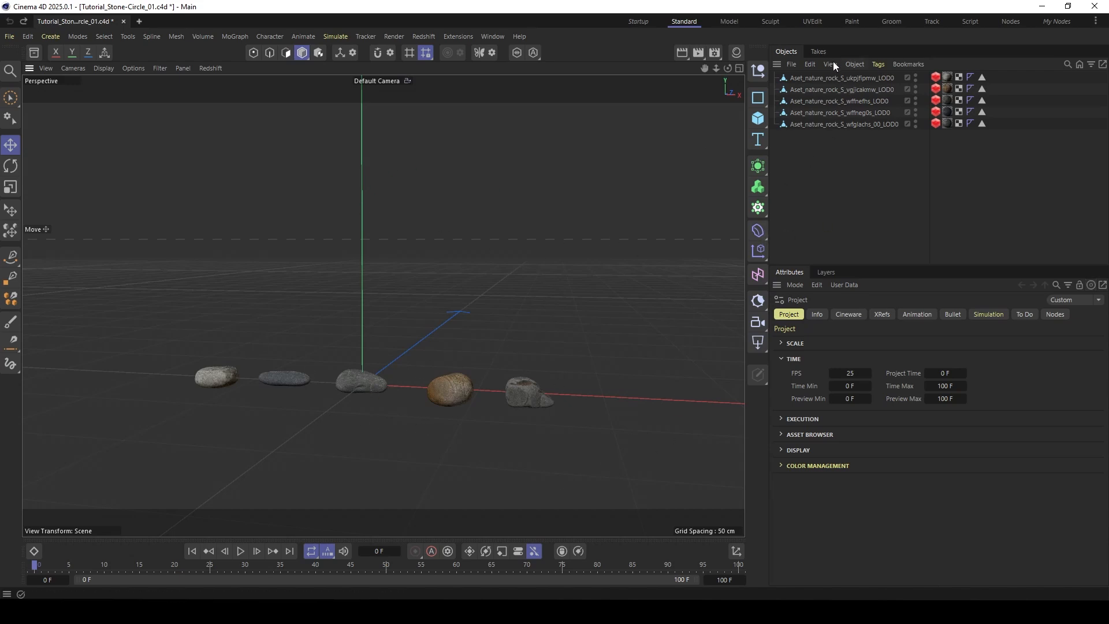
# - Place all five rock objects in a Cloner and set its mode to Linear
pyautogui.click(827, 78)
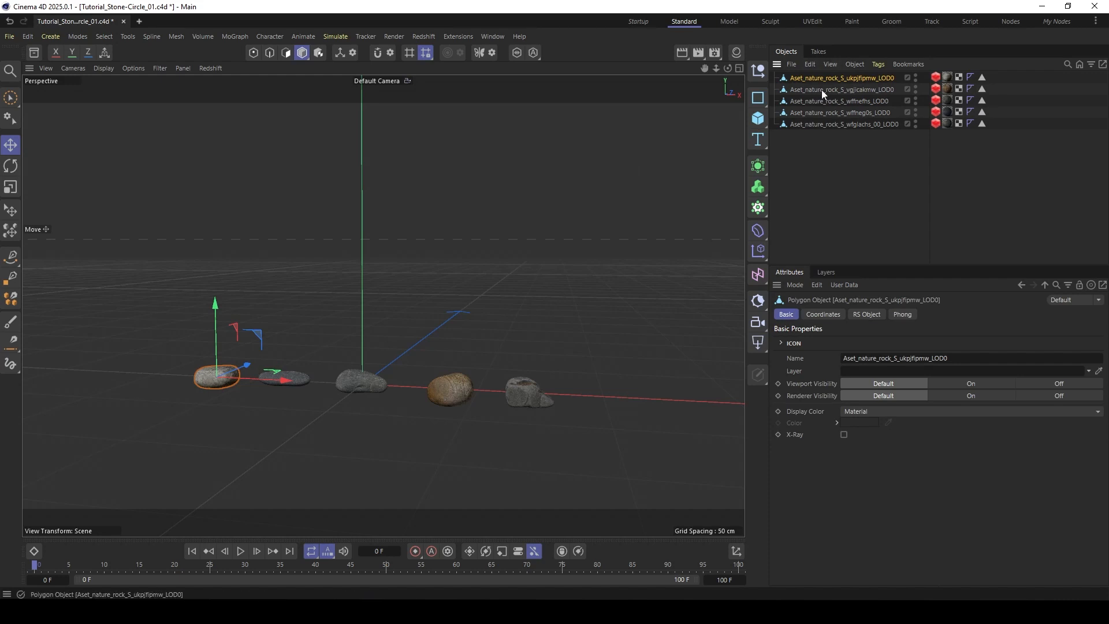
pyautogui.keyDown('shift'); pyautogui.click(827, 125); pyautogui.keyUp('shift')
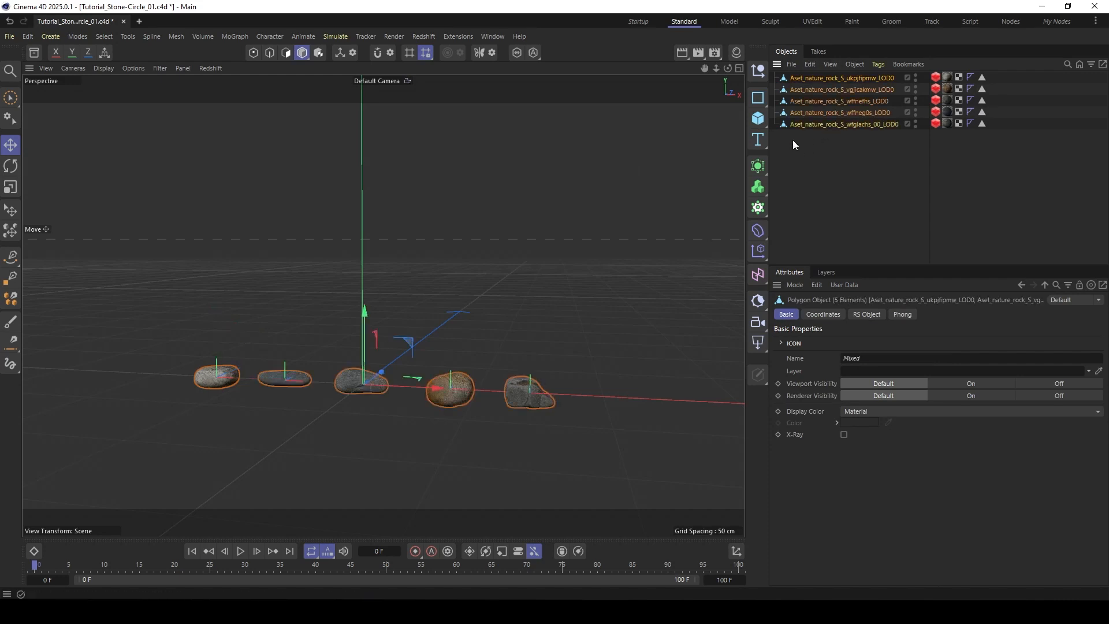
pyautogui.keyDown('alt'); pyautogui.click(759, 209); pyautogui.keyUp('alt')
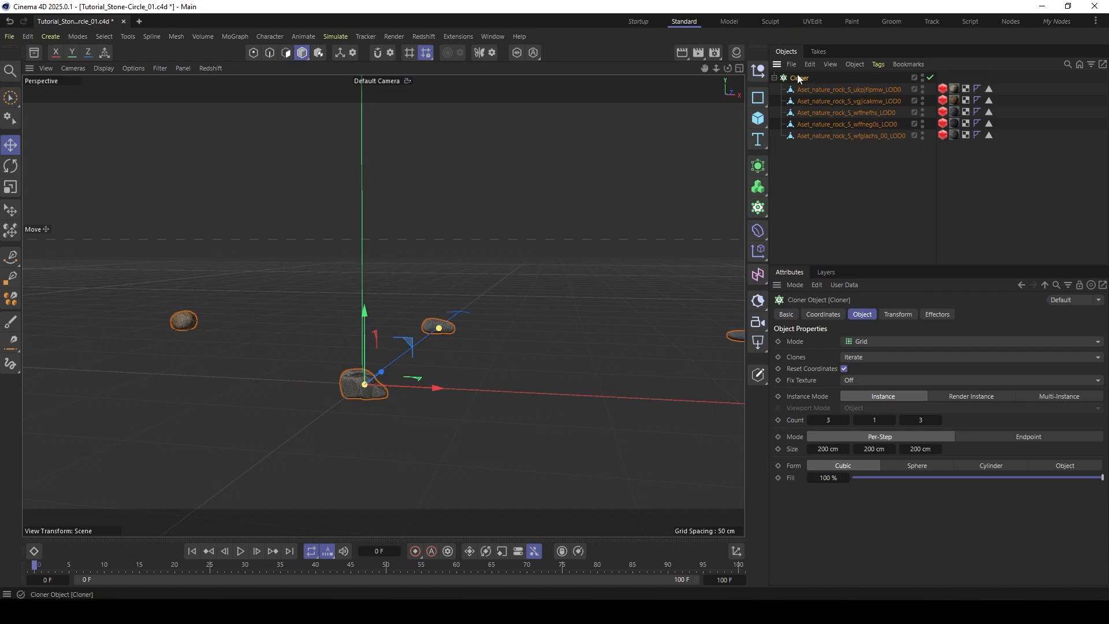
pyautogui.moveTo(866, 264); pyautogui.dragTo(869, 225)
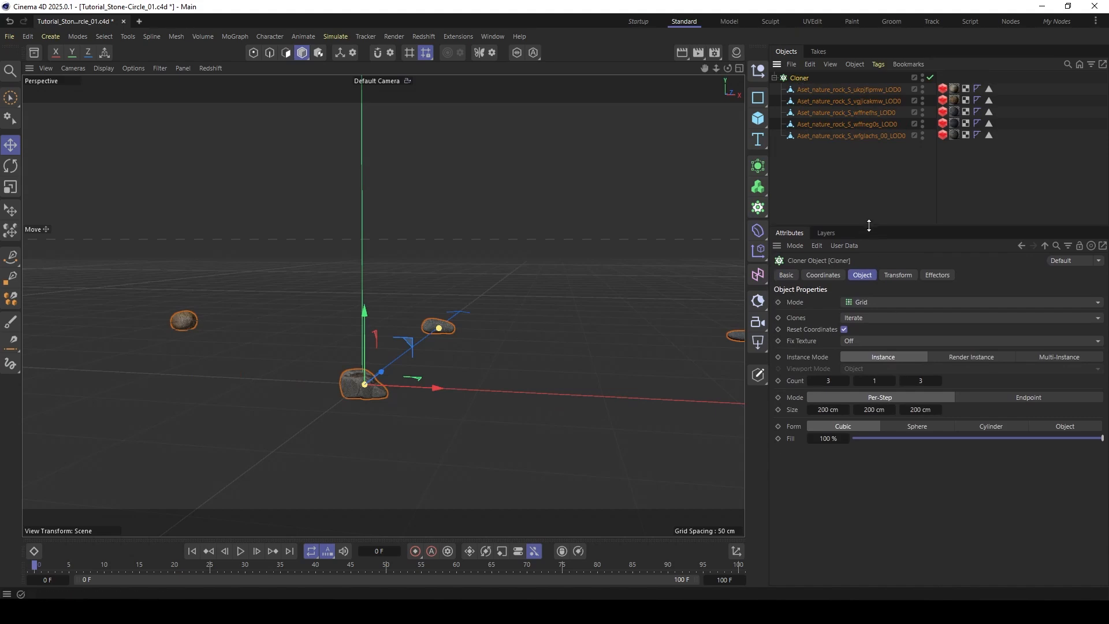
pyautogui.click(882, 300)
pyautogui.click(864, 331)
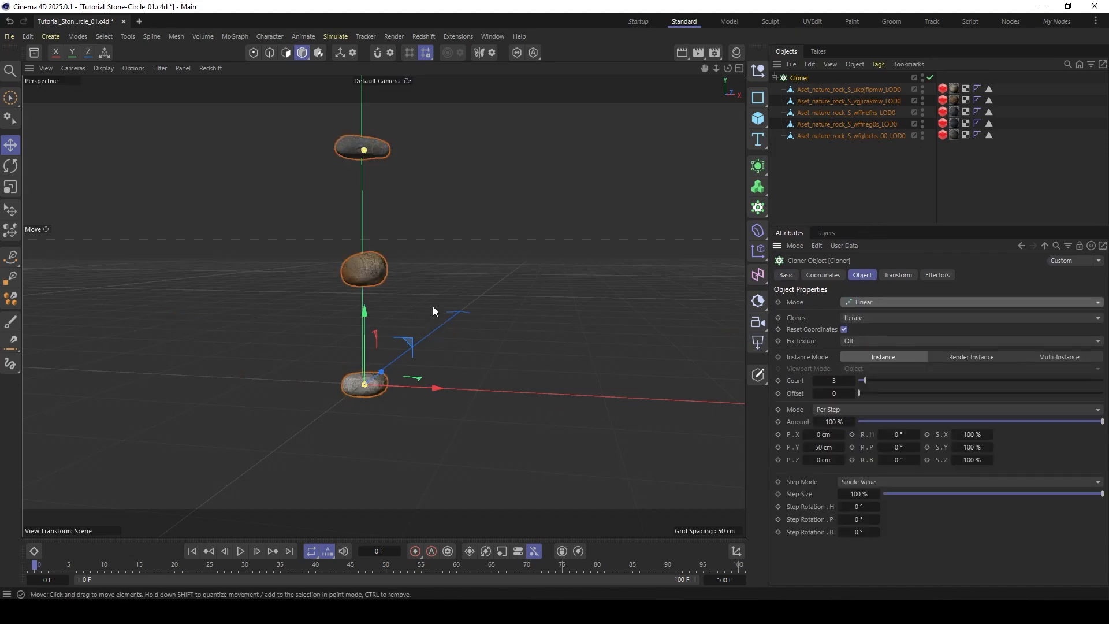
# - Set the Cloner's vertical spacing P.Y to 17 cm and its count to 15
pyautogui.scroll(-3, 363, 272)
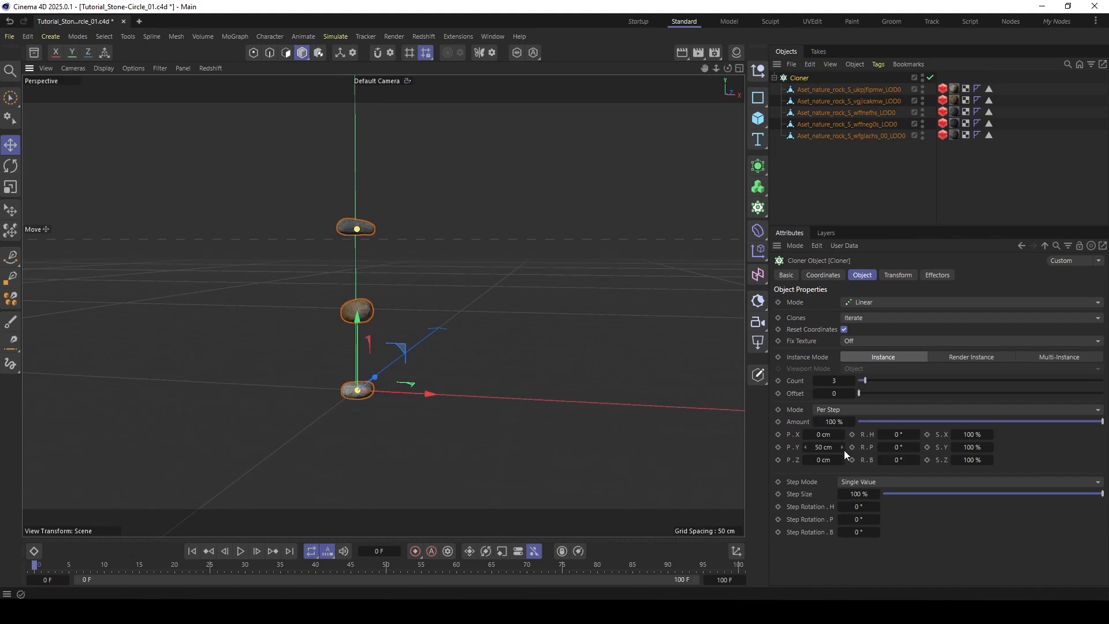
pyautogui.moveTo(844, 452); pyautogui.dragTo(826, 466)
pyautogui.moveTo(824, 447); pyautogui.dragTo(825, 447)
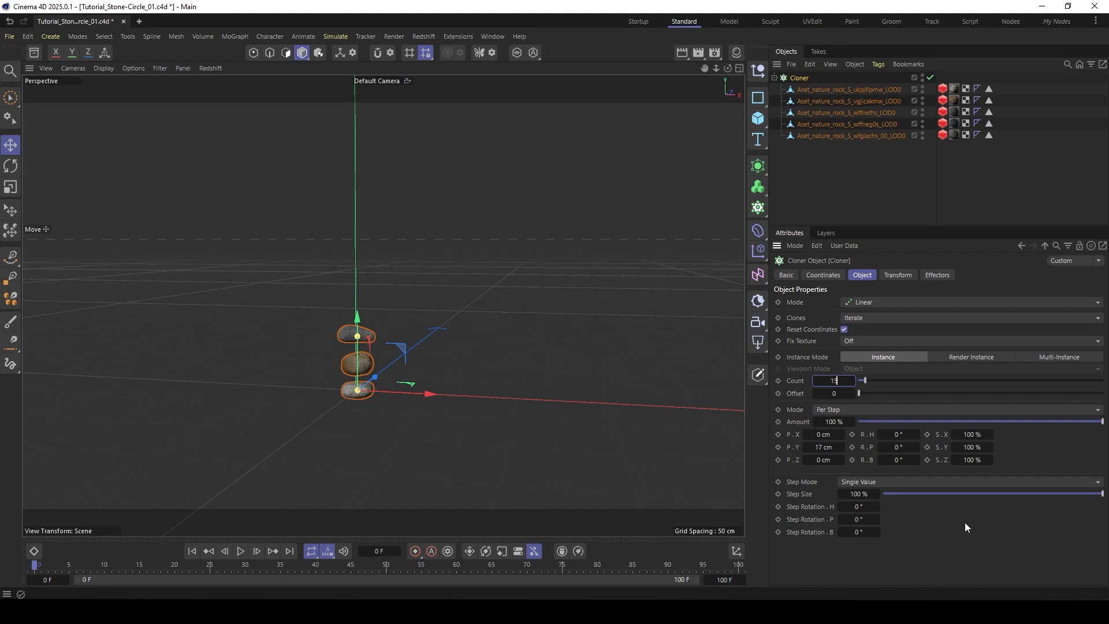
pyautogui.press('Return')
pyautogui.scroll(-2, 344, 203)
pyautogui.scroll(-5, 347, 266)
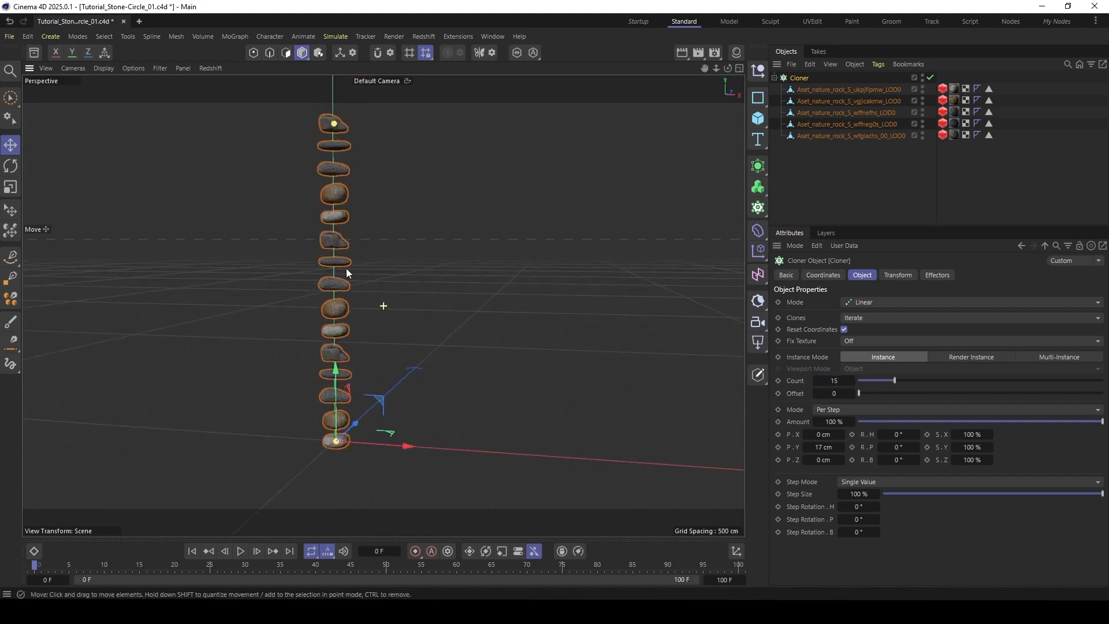
# - Set the Cloner's Clones option to Random and inspect the order of the stacked rocks
pyautogui.click(866, 317)
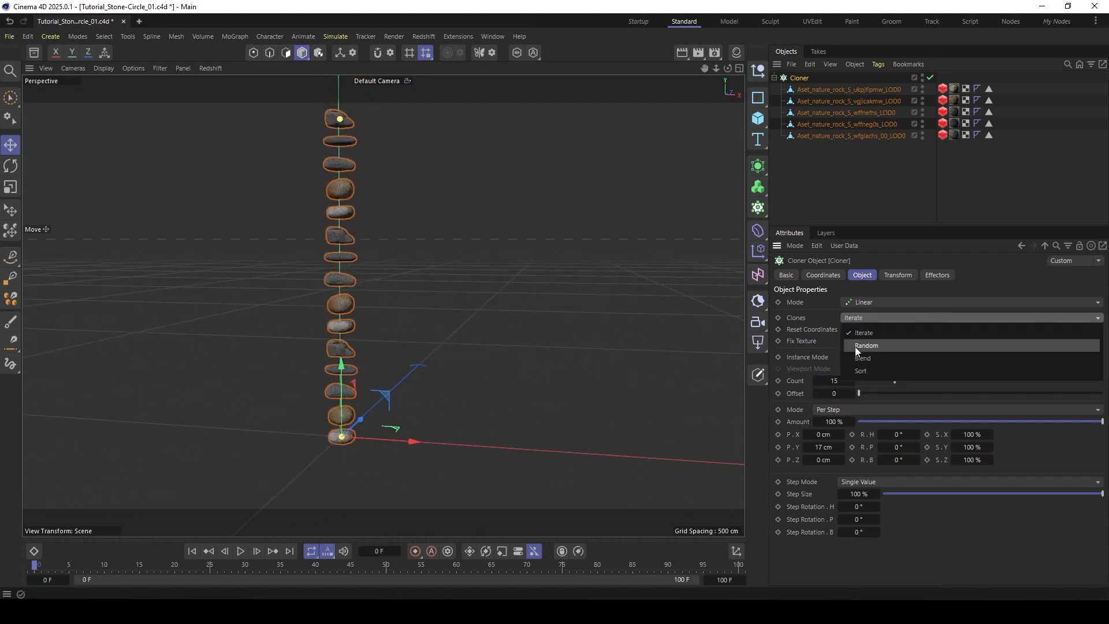
pyautogui.click(888, 346)
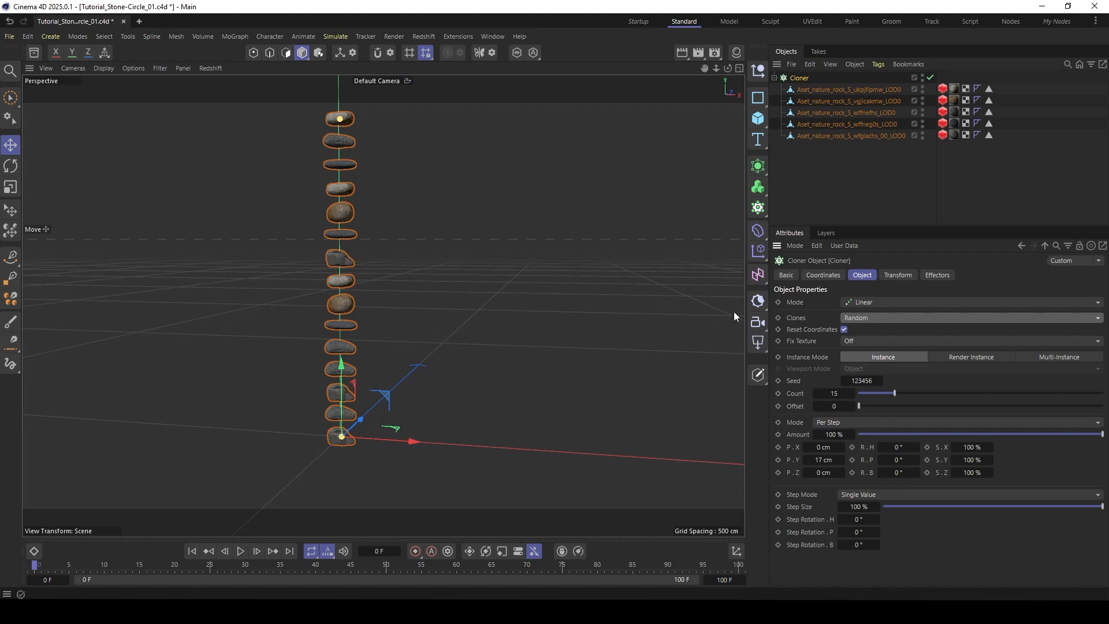
pyautogui.scroll(3, 342, 223)
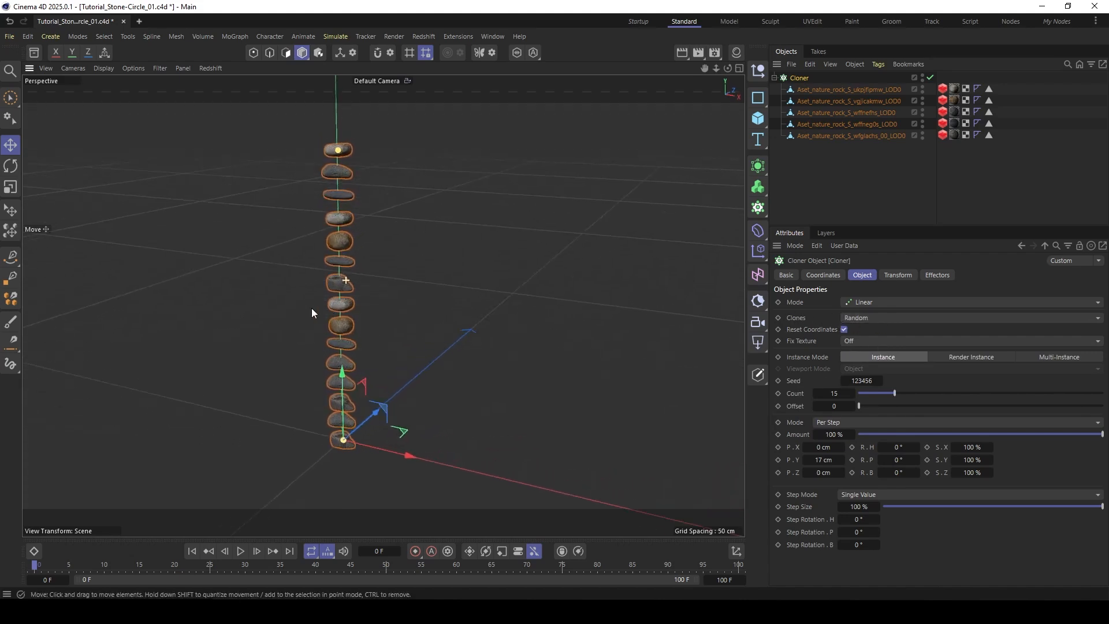
pyautogui.keyDown('alt'); pyautogui.moveTo(311, 307); pyautogui.dragTo(296, 305); pyautogui.keyUp('alt')
pyautogui.scroll(1, 341, 309)
pyautogui.keyDown('alt'); pyautogui.moveTo(342, 310); pyautogui.dragTo(353, 313, button='middle'); pyautogui.keyUp('alt')
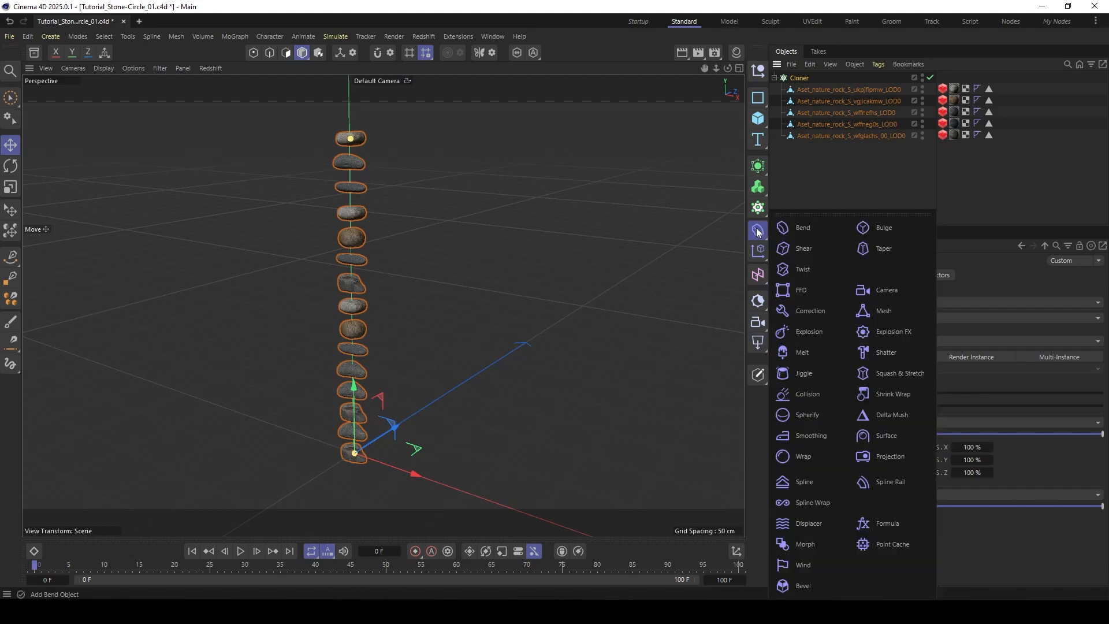
# - Add a Time effector to the Cloner and play the animation to preview the rocks' rotation
pyautogui.click(759, 256)
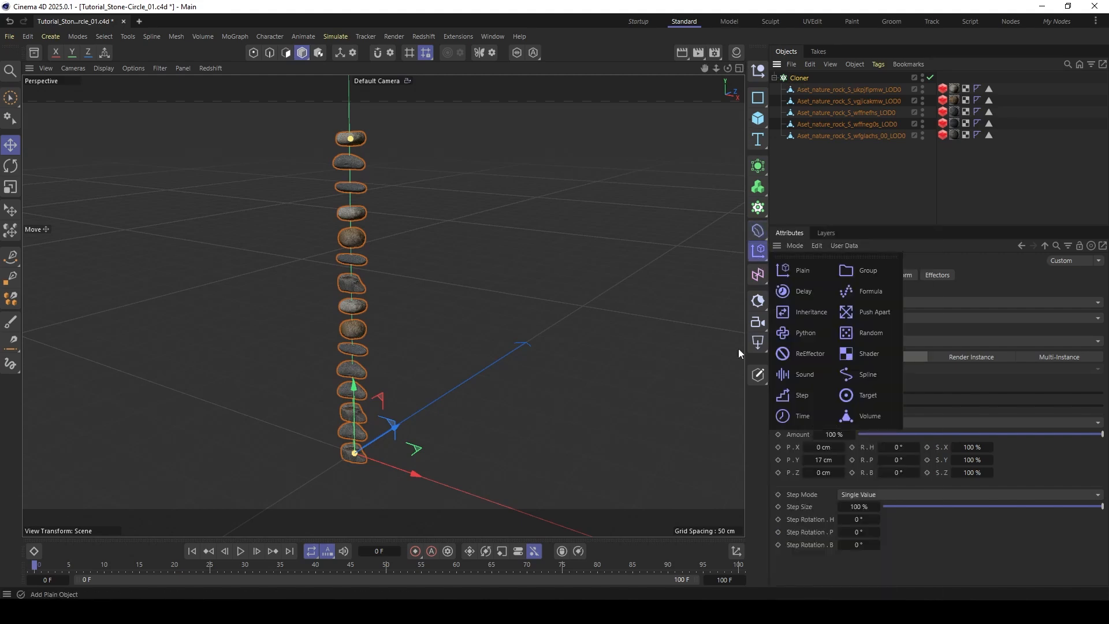
pyautogui.click(799, 418)
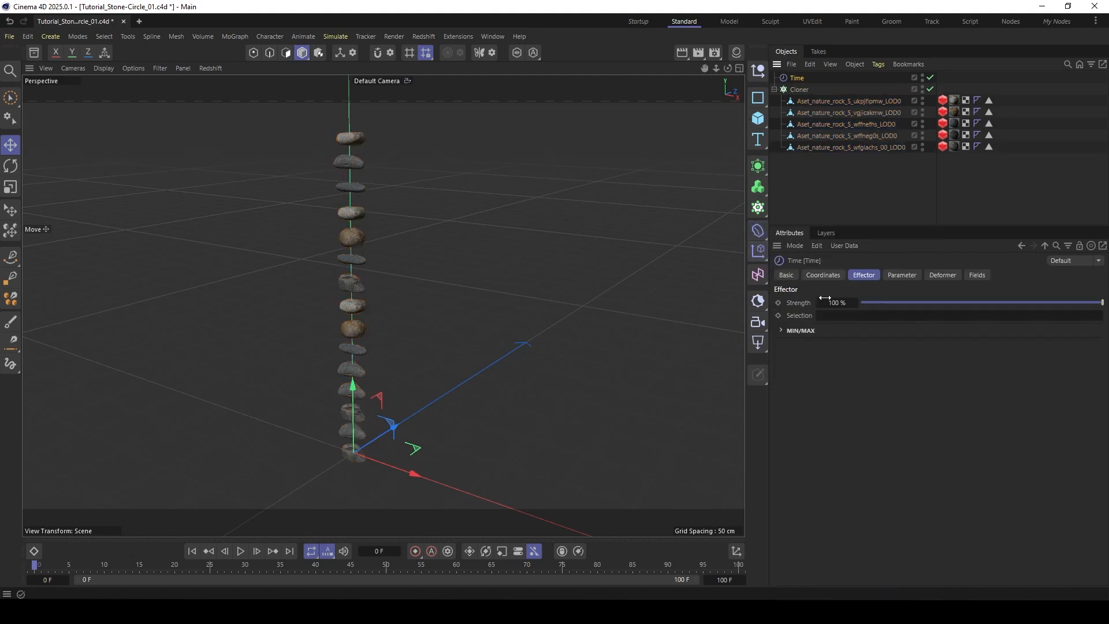
pyautogui.click(902, 275)
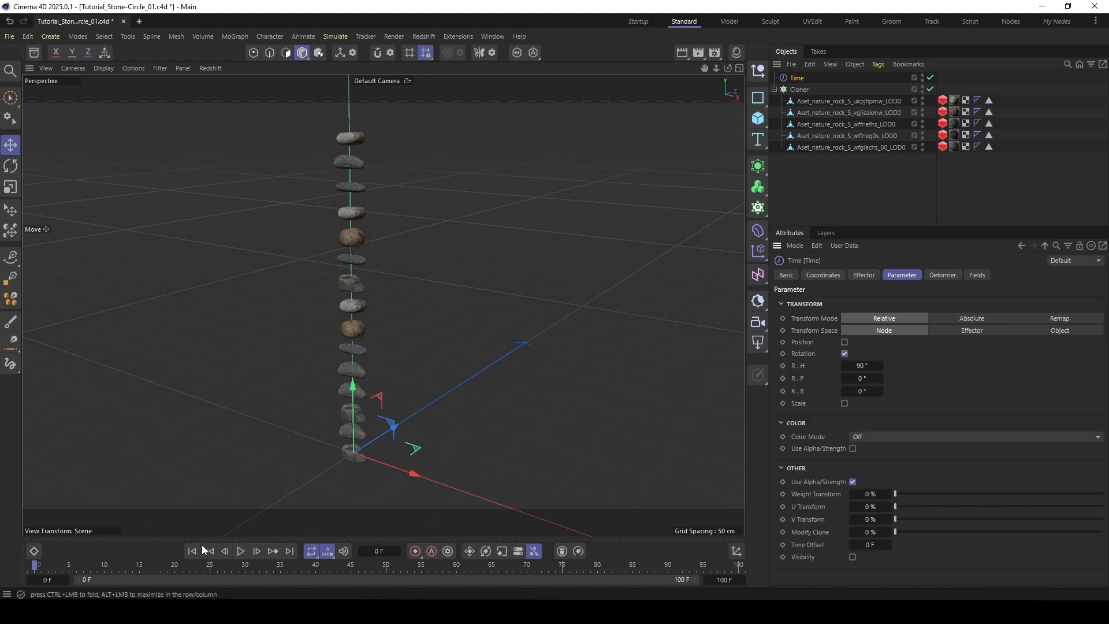
pyautogui.click(241, 550)
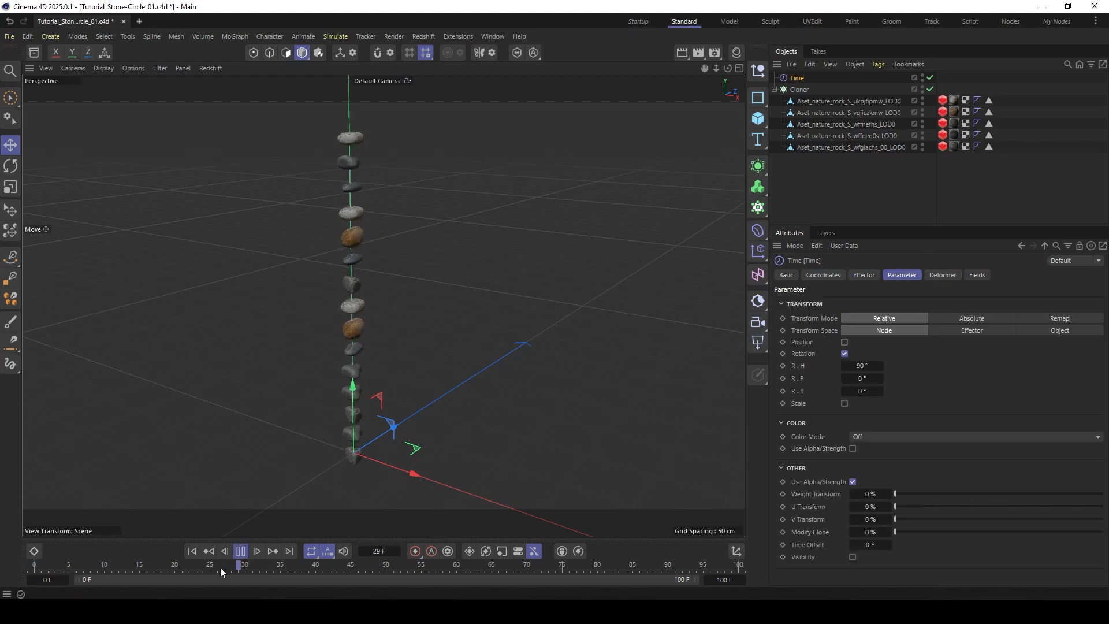
pyautogui.click(241, 550)
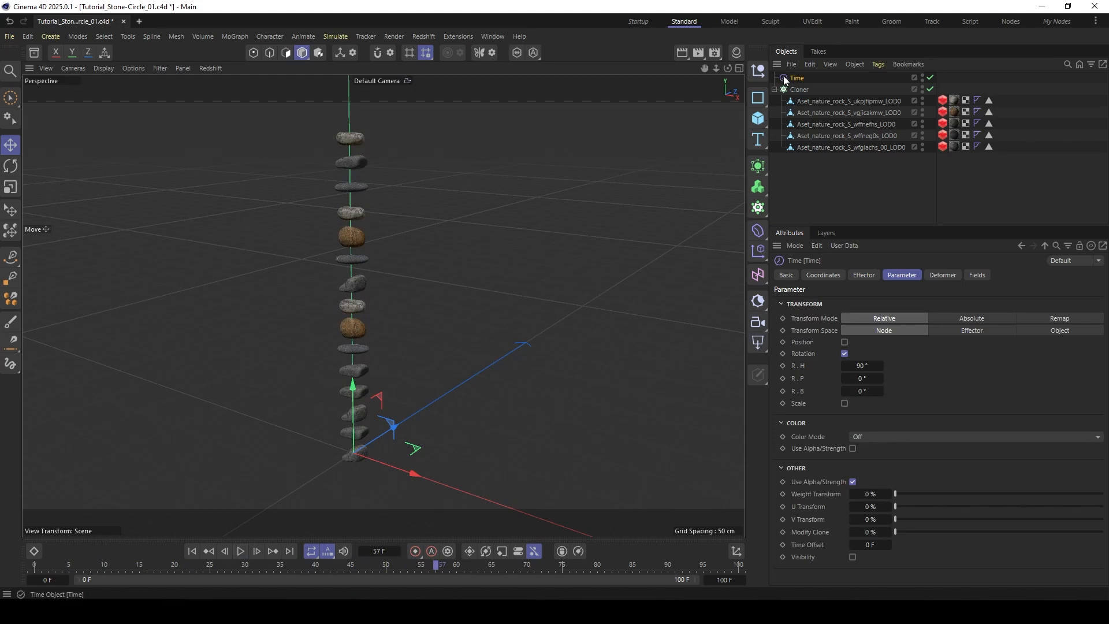
# - Add a Random Field to the Time effector and set its Random Mode to Random
pyautogui.click(977, 275)
pyautogui.click(793, 391)
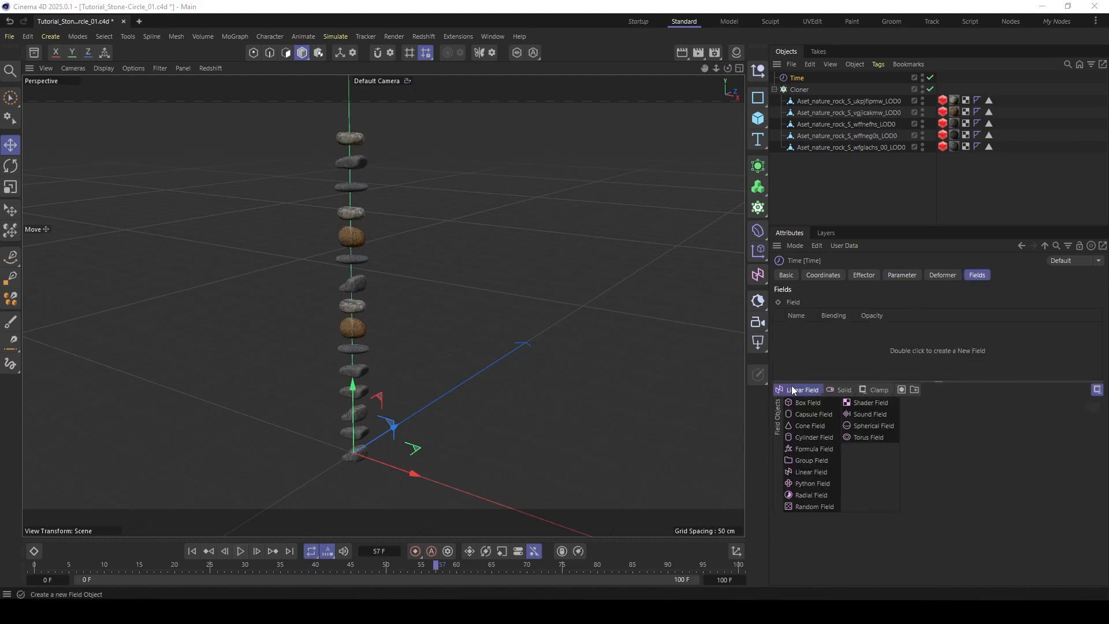
pyautogui.click(806, 506)
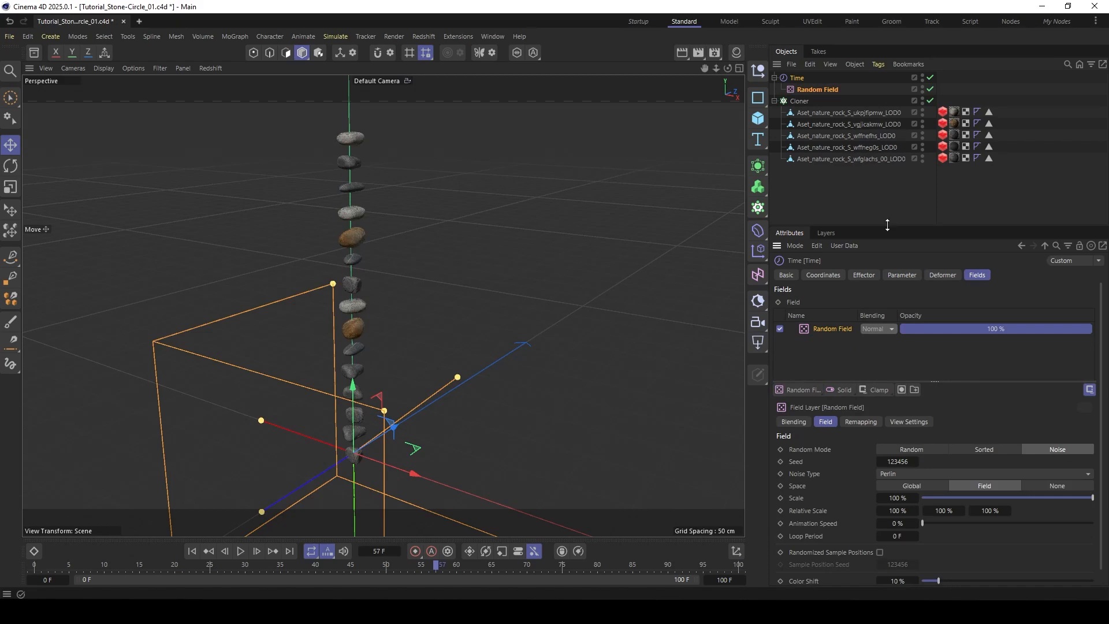
pyautogui.moveTo(888, 225); pyautogui.dragTo(888, 180)
pyautogui.click(921, 404)
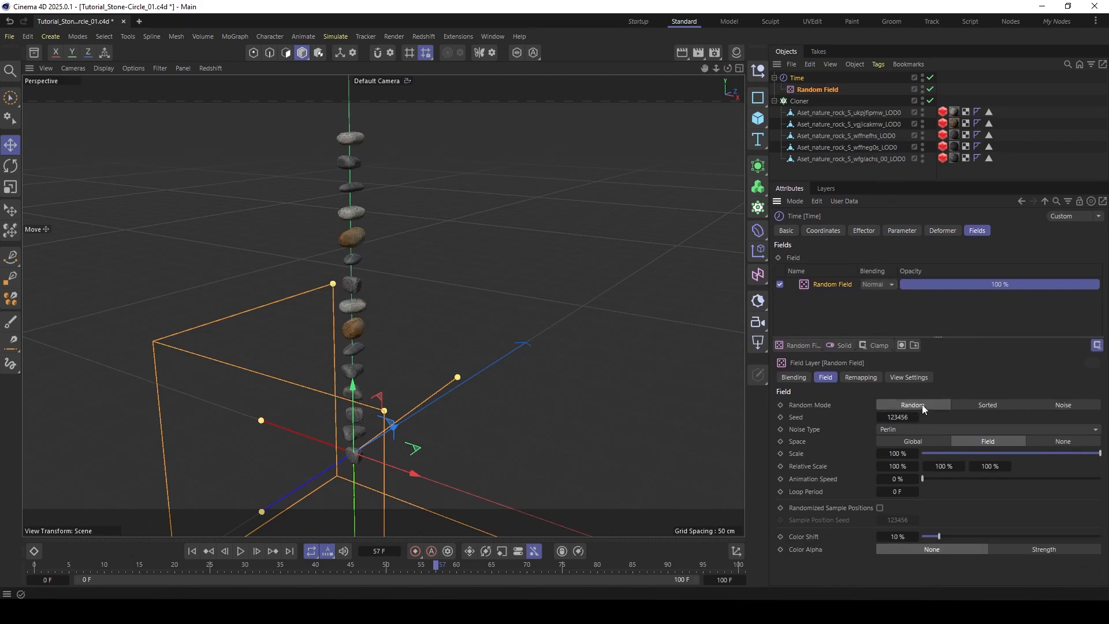
# - Play the animation to check the rocks' randomized rotation and return to the first frame
pyautogui.click(242, 552)
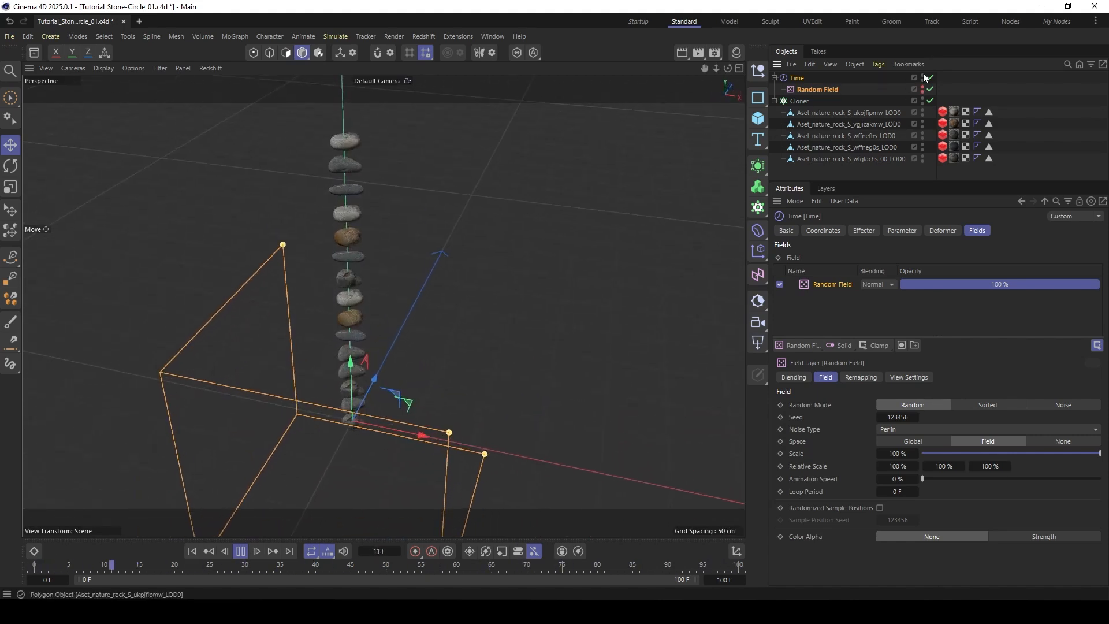
pyautogui.click(971, 87)
pyautogui.click(243, 552)
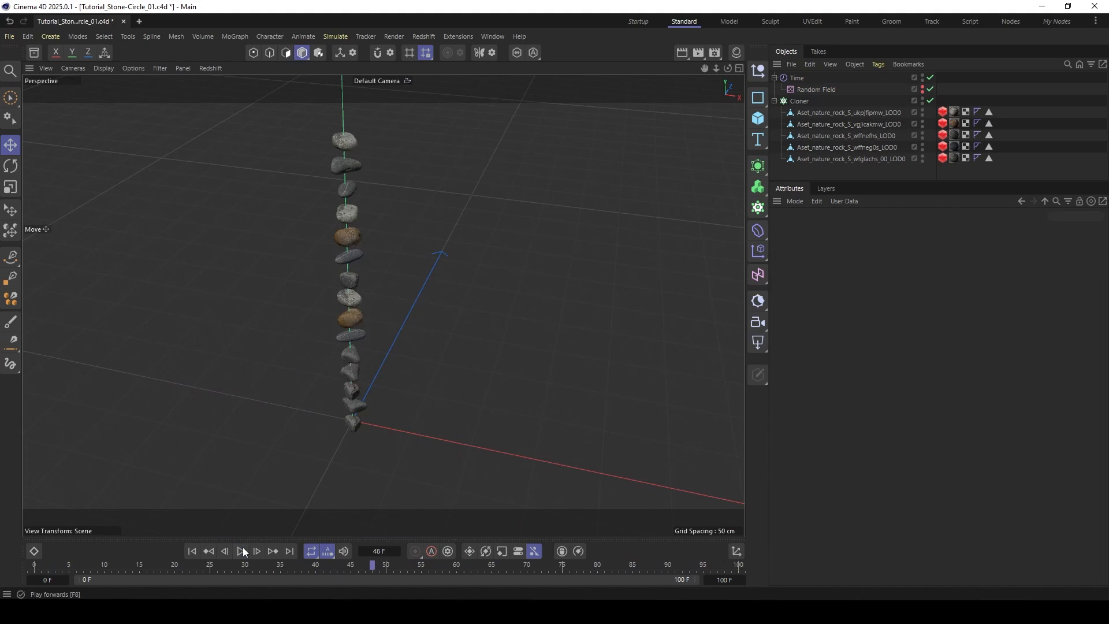
pyautogui.click(192, 551)
pyautogui.keyDown('alt'); pyautogui.moveTo(347, 242); pyautogui.dragTo(361, 158); pyautogui.keyUp('alt')
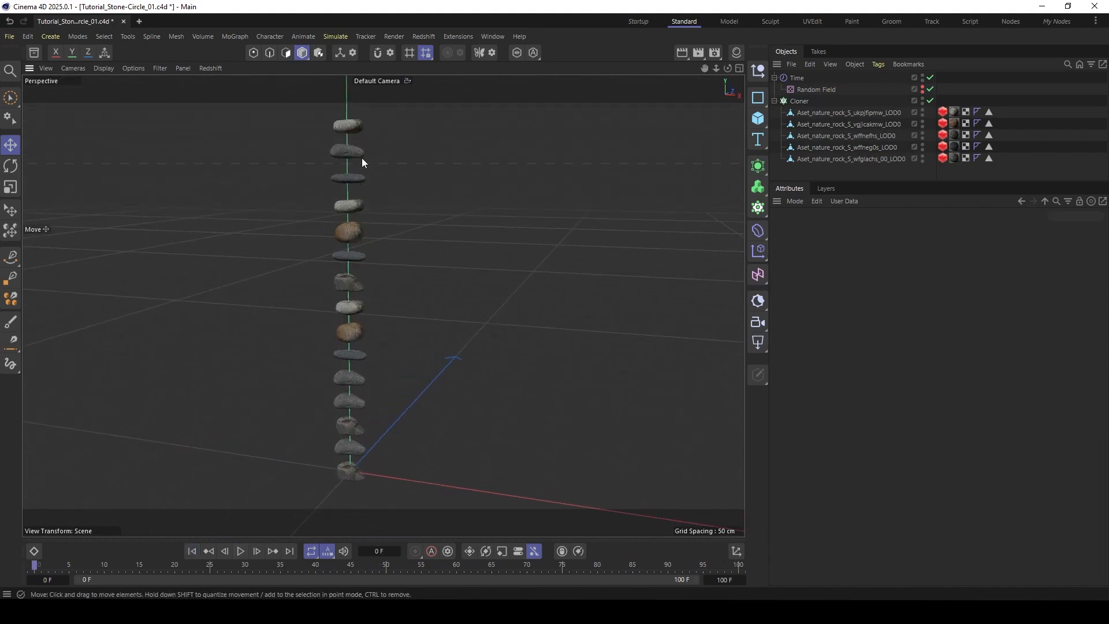
pyautogui.keyDown('alt'); pyautogui.moveTo(343, 414); pyautogui.dragTo(364, 428); pyautogui.keyUp('alt')
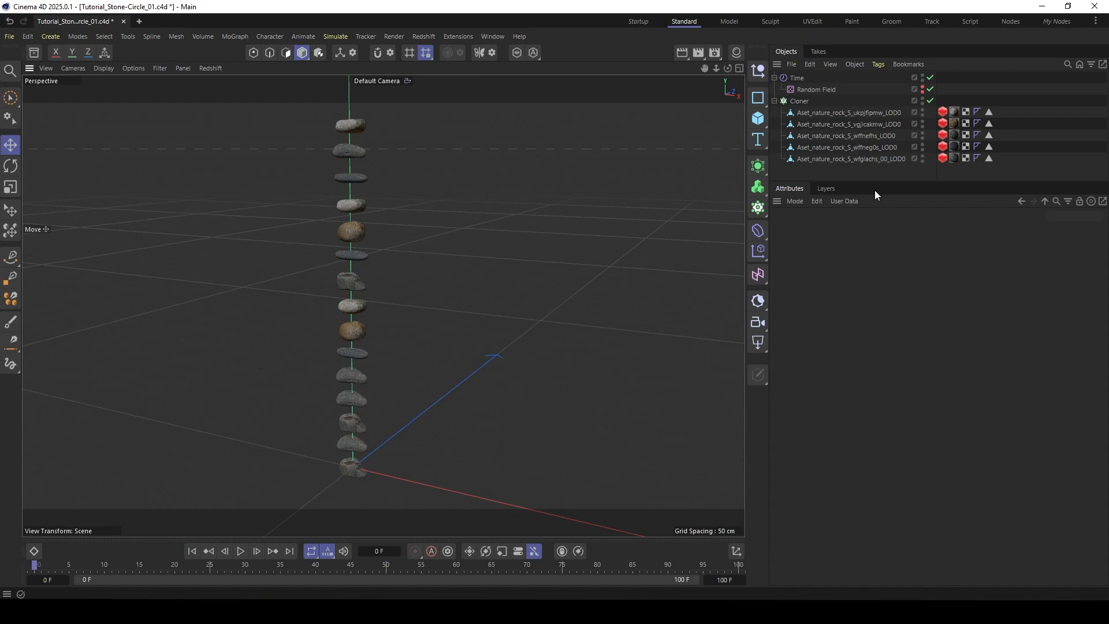
# - Add a Random effector to the Cloner
pyautogui.moveTo(876, 181); pyautogui.dragTo(876, 239)
pyautogui.click(799, 101)
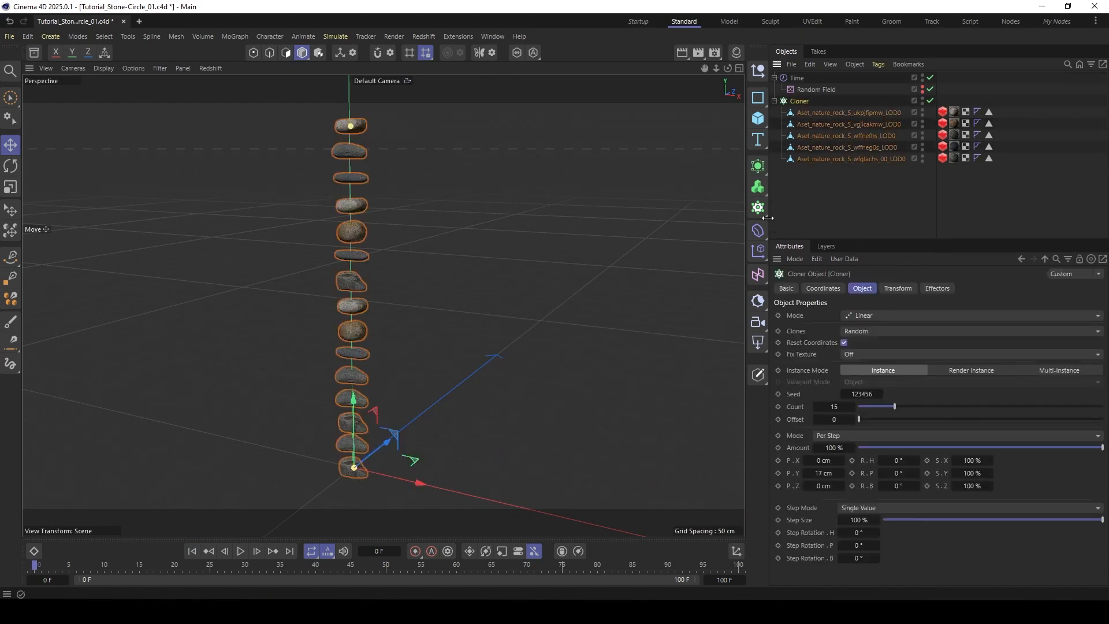
pyautogui.click(757, 233)
pyautogui.click(753, 252)
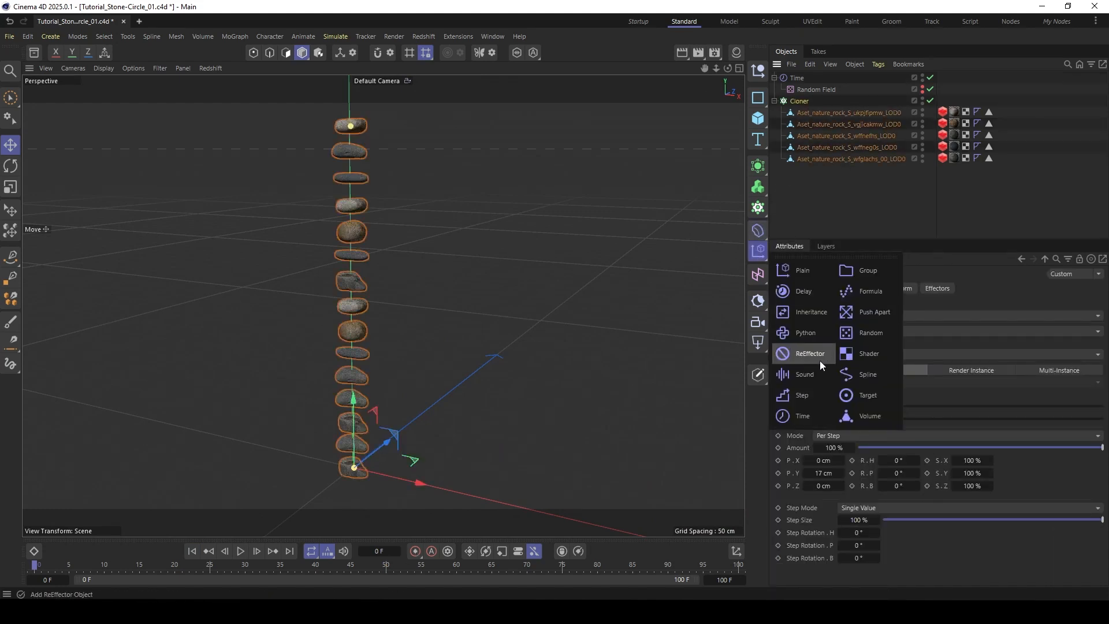
pyautogui.click(852, 333)
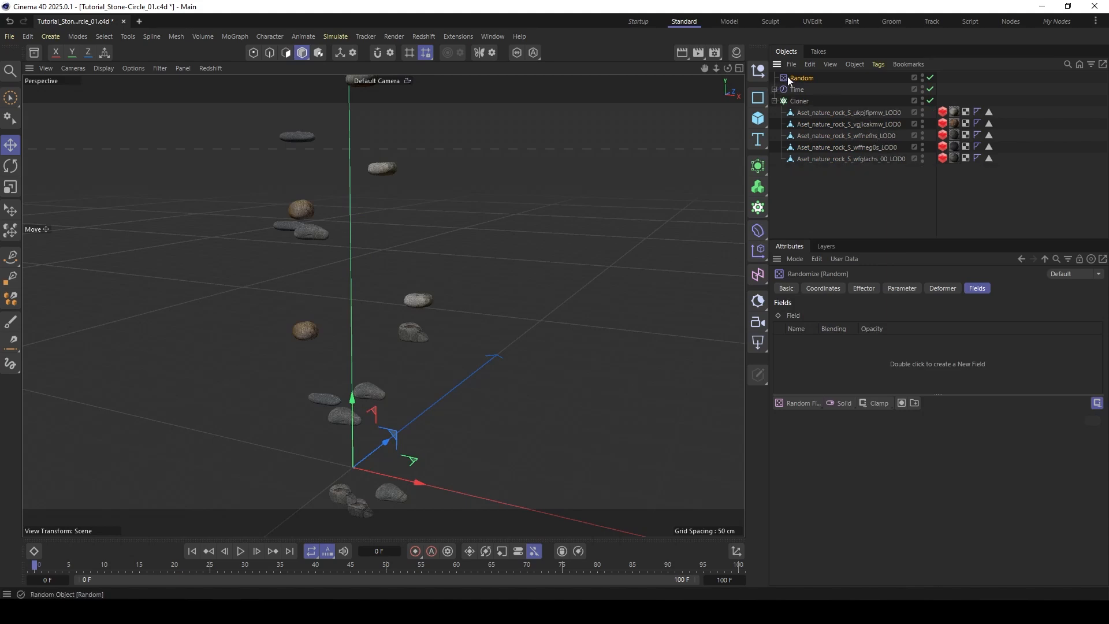
# - Move the Random effector below the Time effector in the object hierarchy and rename it Random Inital Scale
pyautogui.moveTo(787, 76); pyautogui.dragTo(796, 92)
pyautogui.doubleClick(804, 90)
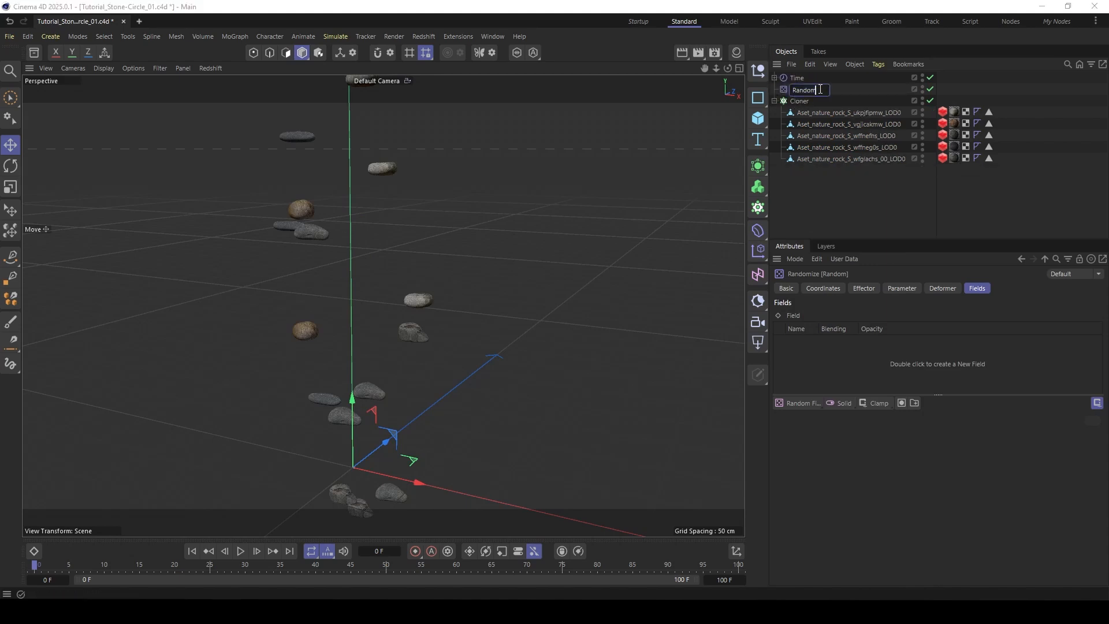
pyautogui.write('Inital Scale')
pyautogui.press('Return')
# - Disable Position and enable Scale on Random Inital Scale, setting S.X to 0.23, S.Y to 0.6 and S.Z to 1.29
pyautogui.click(901, 287)
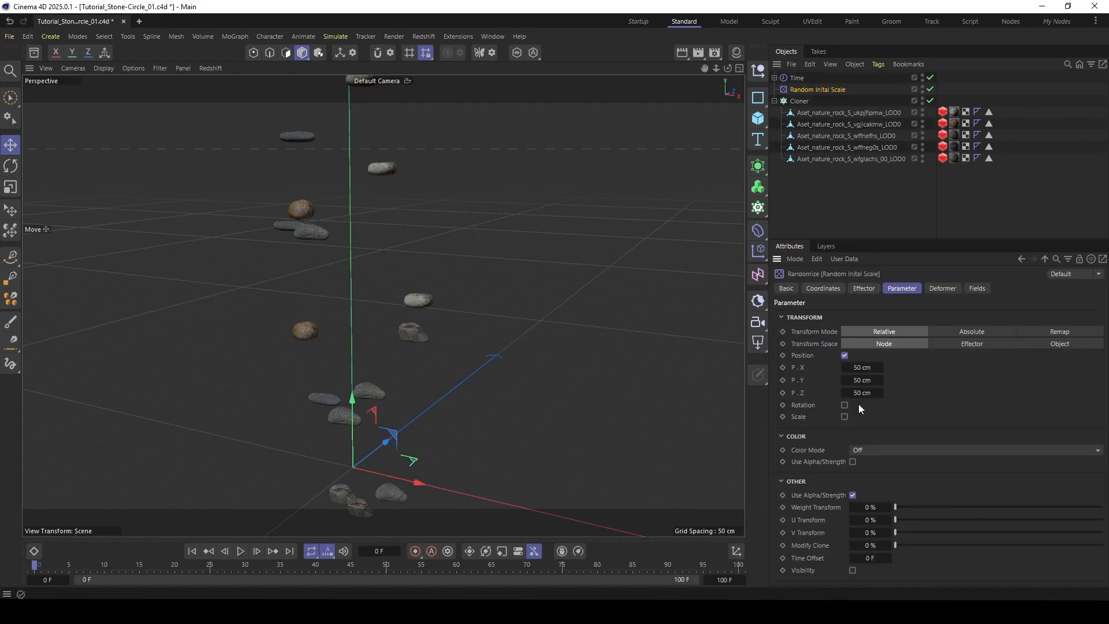
pyautogui.click(843, 356)
pyautogui.click(844, 378)
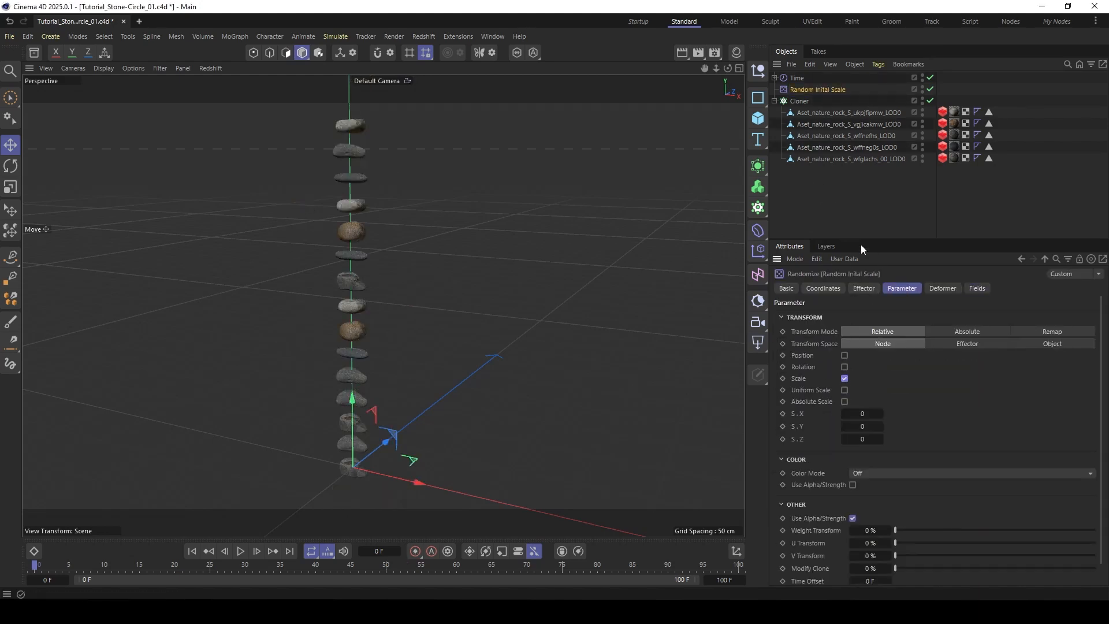
pyautogui.moveTo(862, 238); pyautogui.dragTo(863, 215)
pyautogui.moveTo(861, 391); pyautogui.dragTo(938, 416)
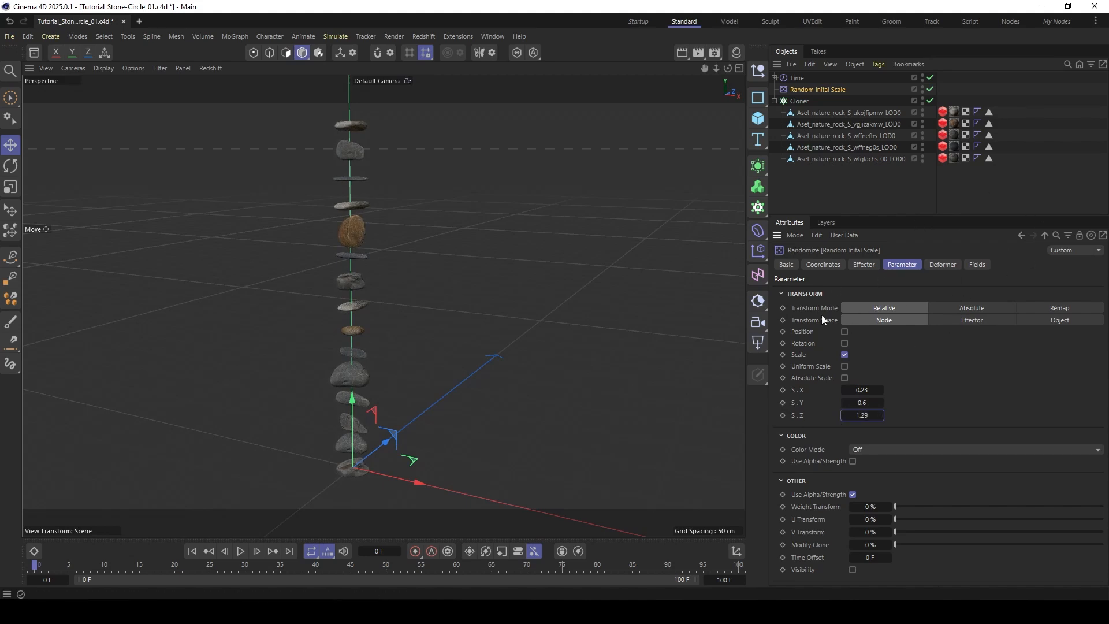
pyautogui.click(859, 265)
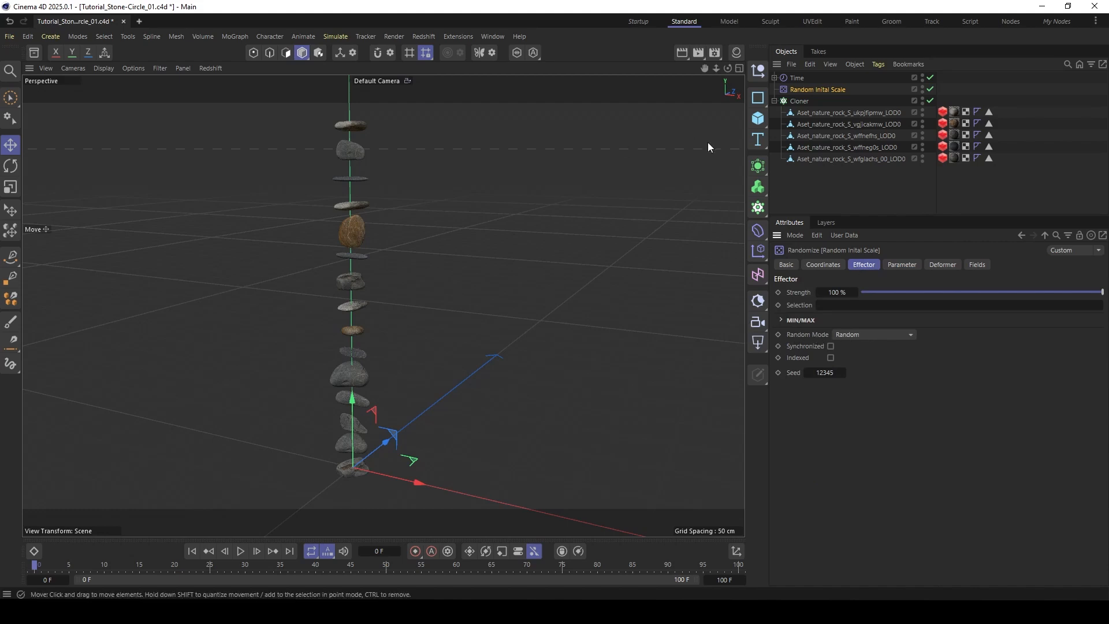
# - Add another Random effector to the Cloner
pyautogui.keyDown('alt'); pyautogui.moveTo(358, 280); pyautogui.dragTo(327, 348); pyautogui.keyUp('alt')
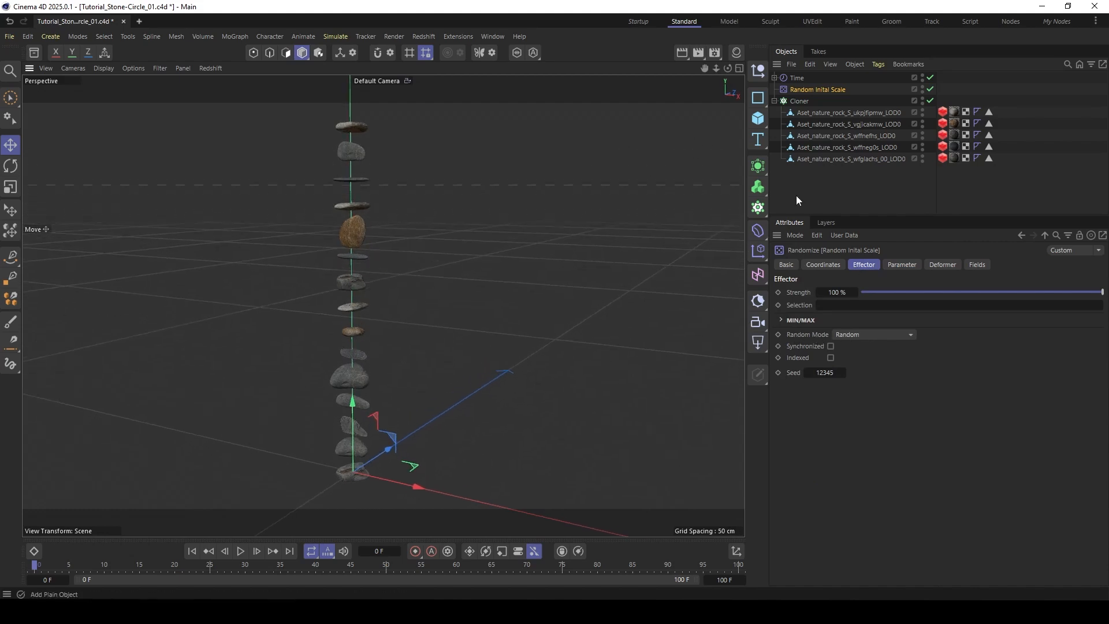
pyautogui.click(797, 100)
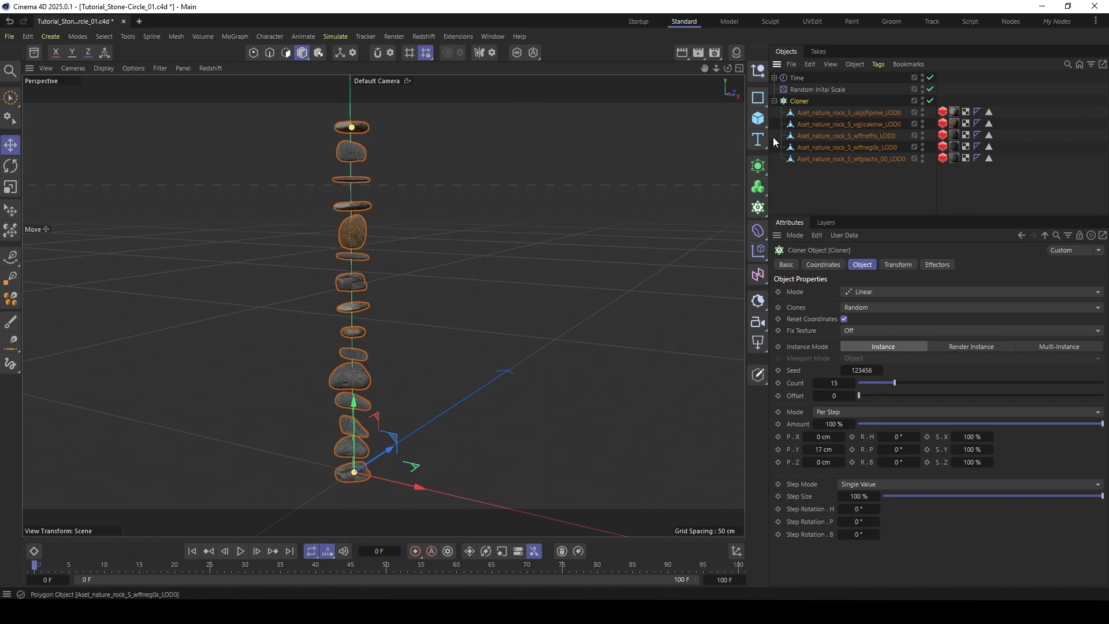
pyautogui.click(758, 251)
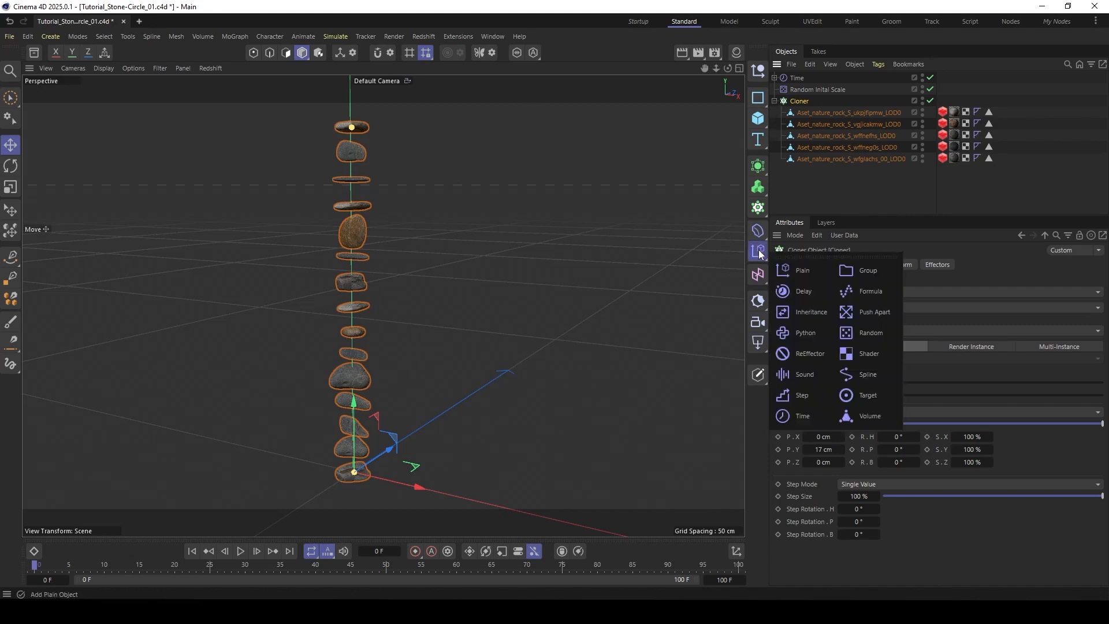
pyautogui.click(872, 332)
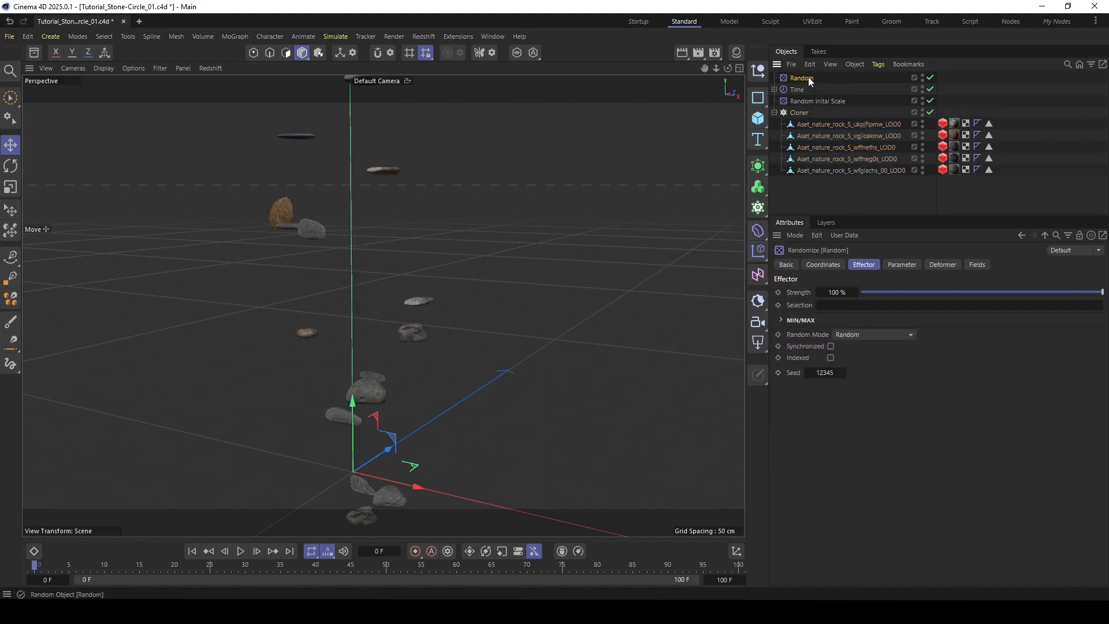
# - Move the new Random effector below Random Inital Scale in the object hierarchy and rename it Random Animation Scale
pyautogui.moveTo(809, 78); pyautogui.dragTo(810, 105)
pyautogui.doubleClick(824, 101)
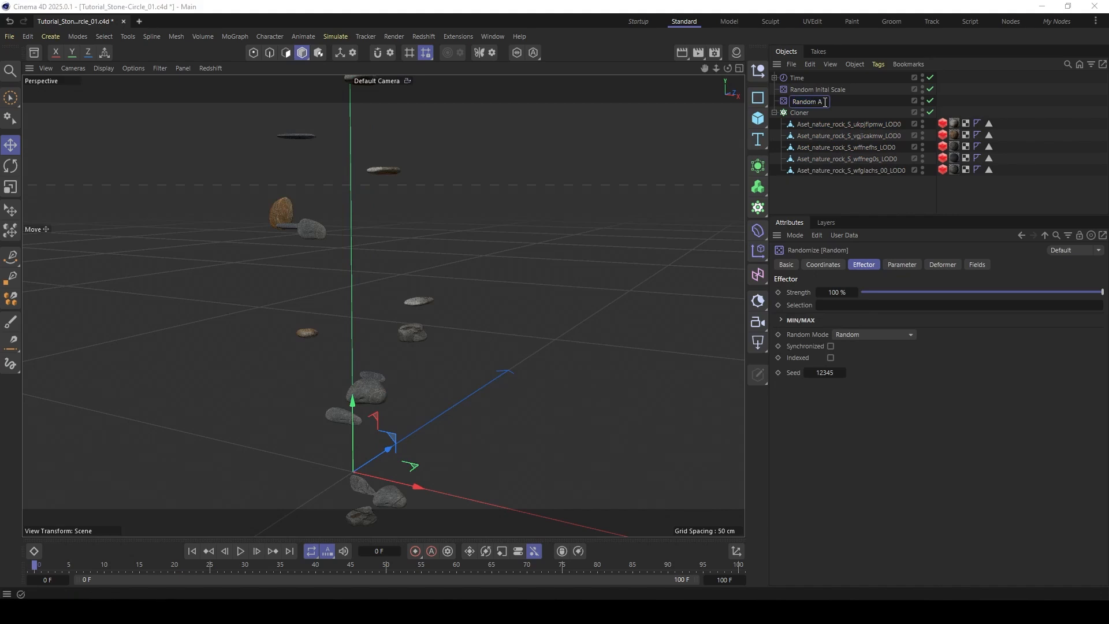
pyautogui.write('Animation')
pyautogui.write(' Scale')
pyautogui.press('Return')
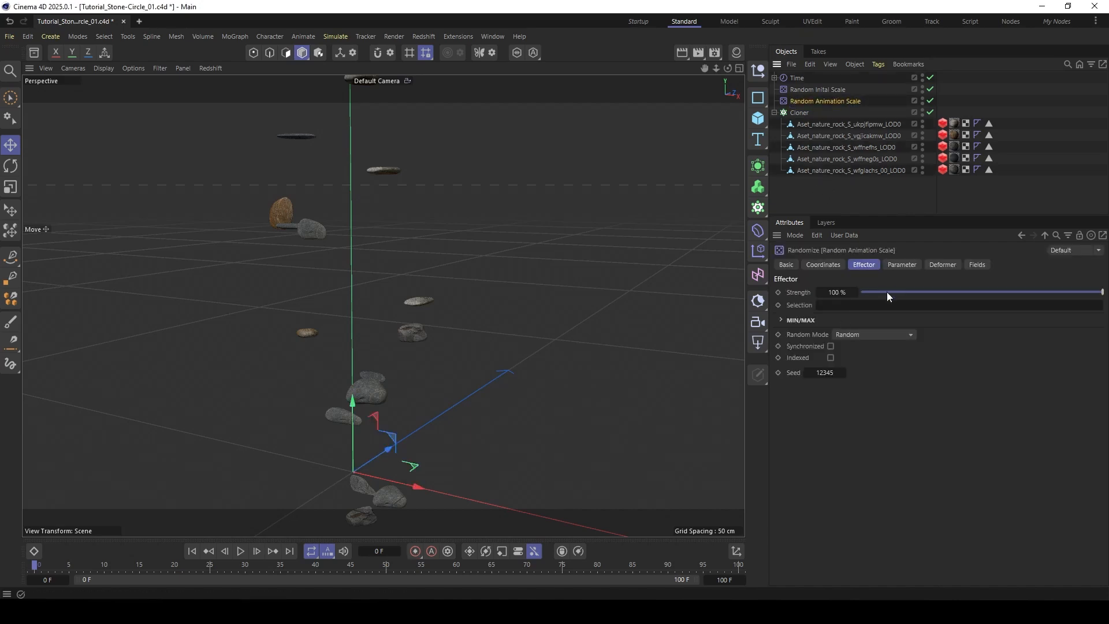
# - Disable Position and enable Scale on Random Animation Scale, setting S.X to 0.15, S.Y to 0.36 and S.Z to 0.49
pyautogui.click(901, 264)
pyautogui.click(844, 332)
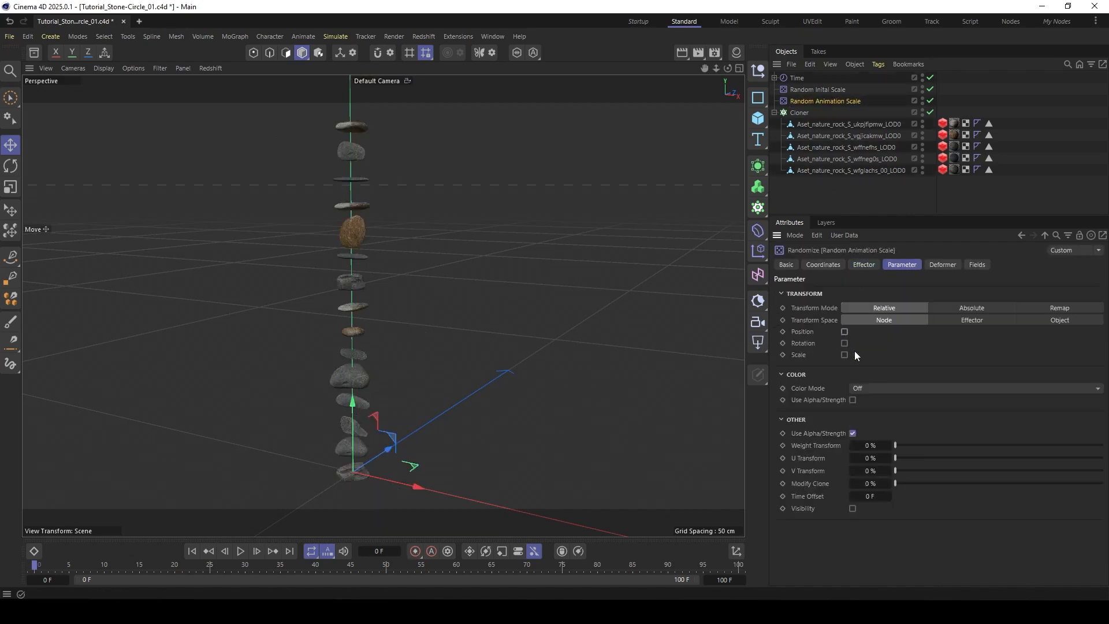
pyautogui.click(843, 355)
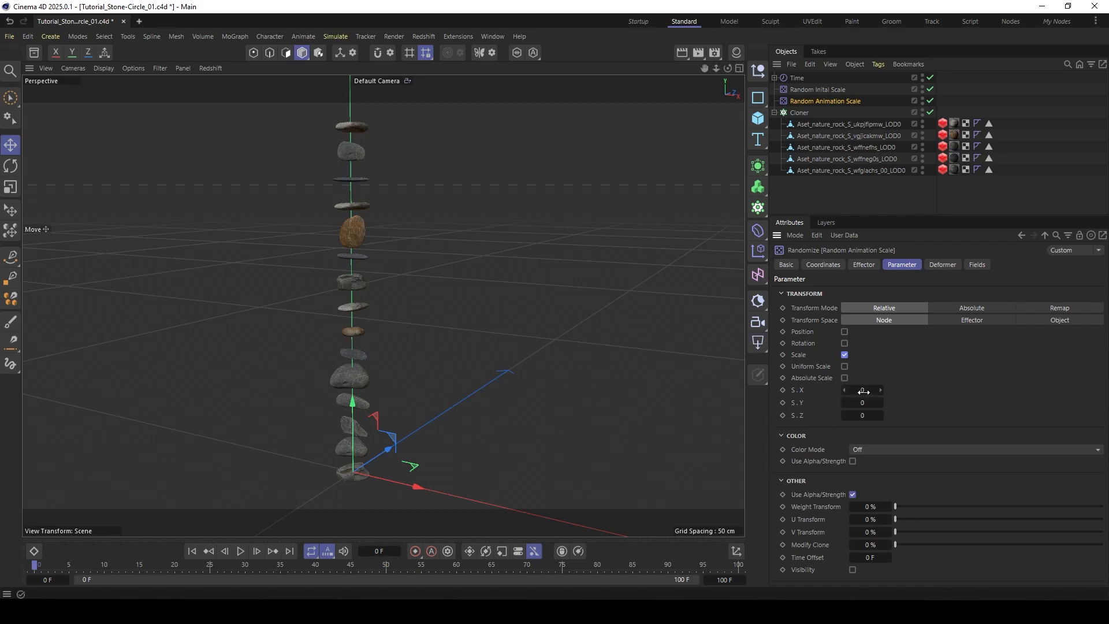
pyautogui.moveTo(863, 391); pyautogui.dragTo(875, 415)
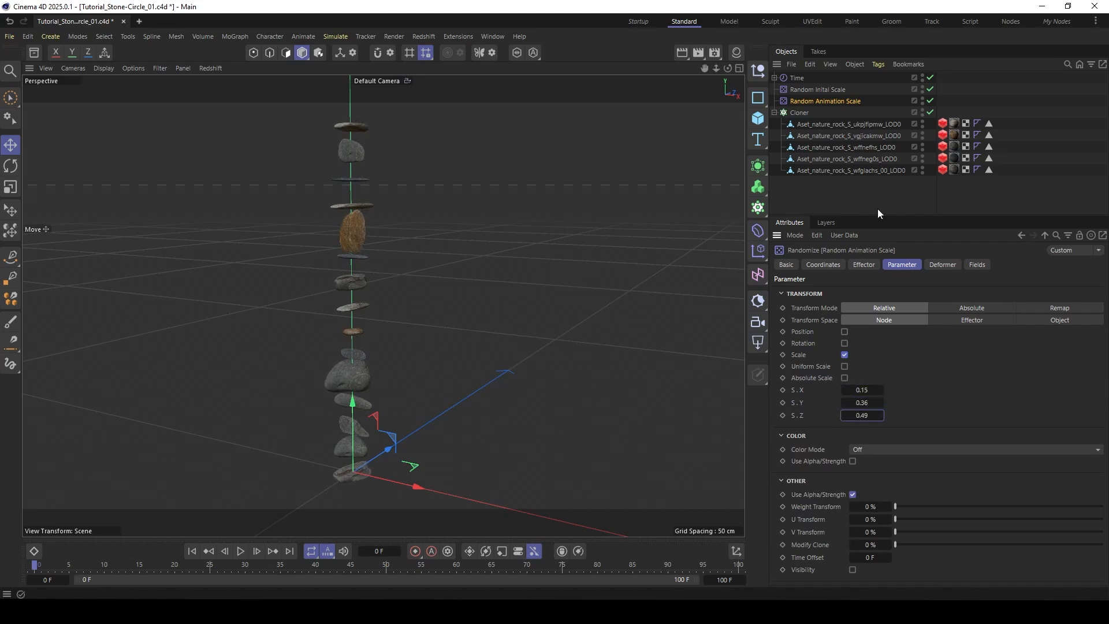
# - Set the Random Inital Scale effector's S.Y to 0.47 and S.Z to 0.63
pyautogui.click(817, 90)
pyautogui.moveTo(863, 415); pyautogui.dragTo(883, 416)
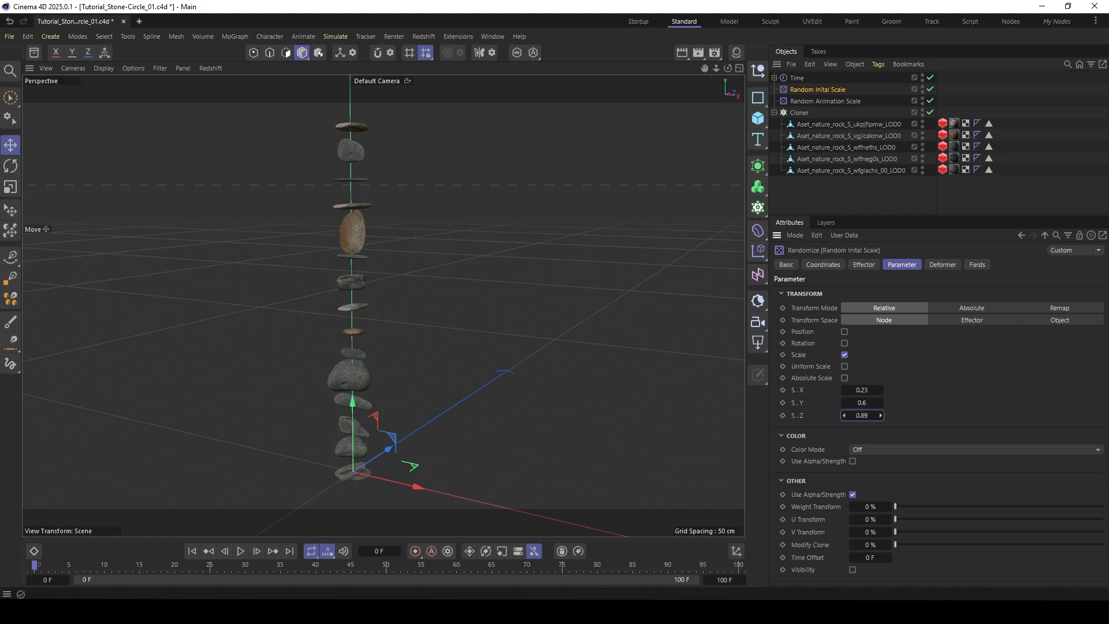
pyautogui.click(863, 403)
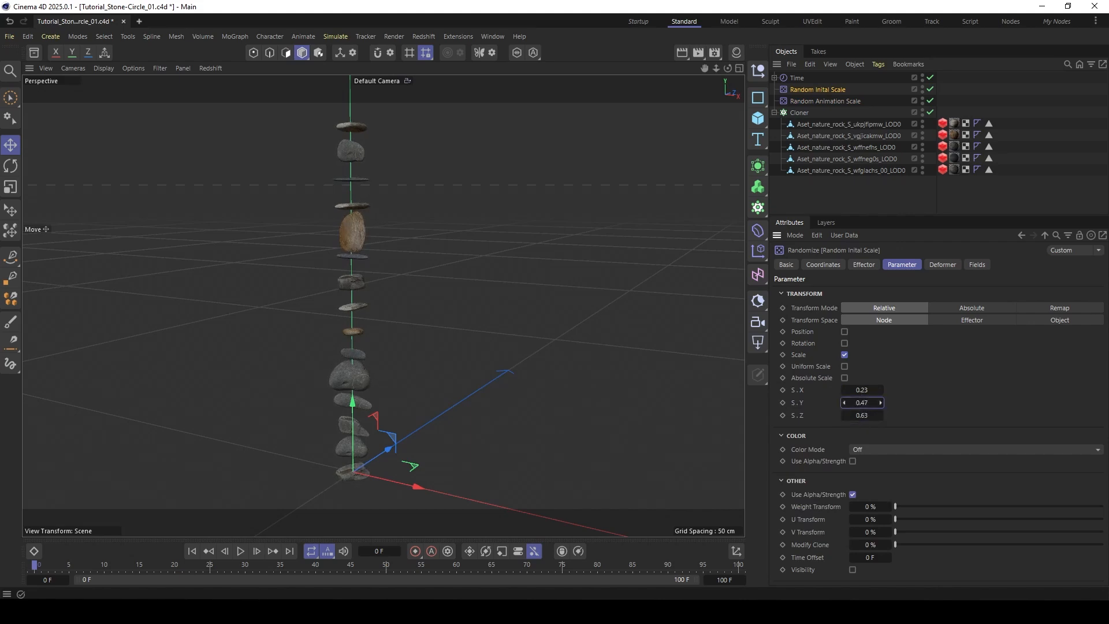
# - Adjust Random Animation Scale to S.X 0.18 and S.Y 0.34, and enlarge the attribute area slightly
pyautogui.click(824, 101)
pyautogui.moveTo(872, 403)
pyautogui.mouseDown()
pyautogui.moveTo(859, 403)
pyautogui.moveTo(878, 390)
pyautogui.mouseUp()
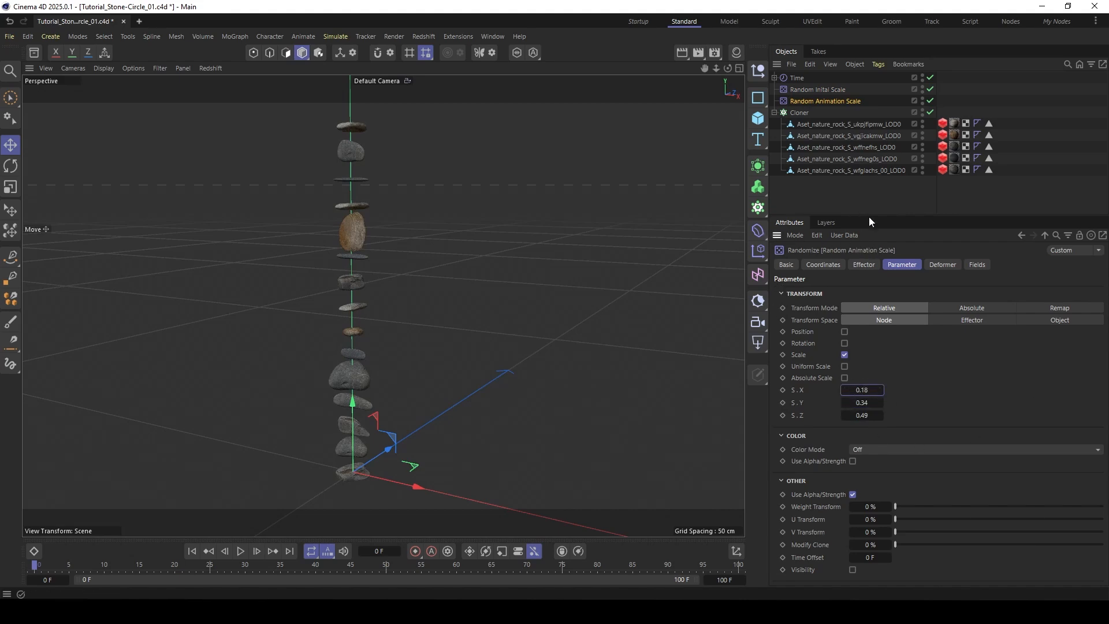
pyautogui.moveTo(869, 217); pyautogui.dragTo(866, 206)
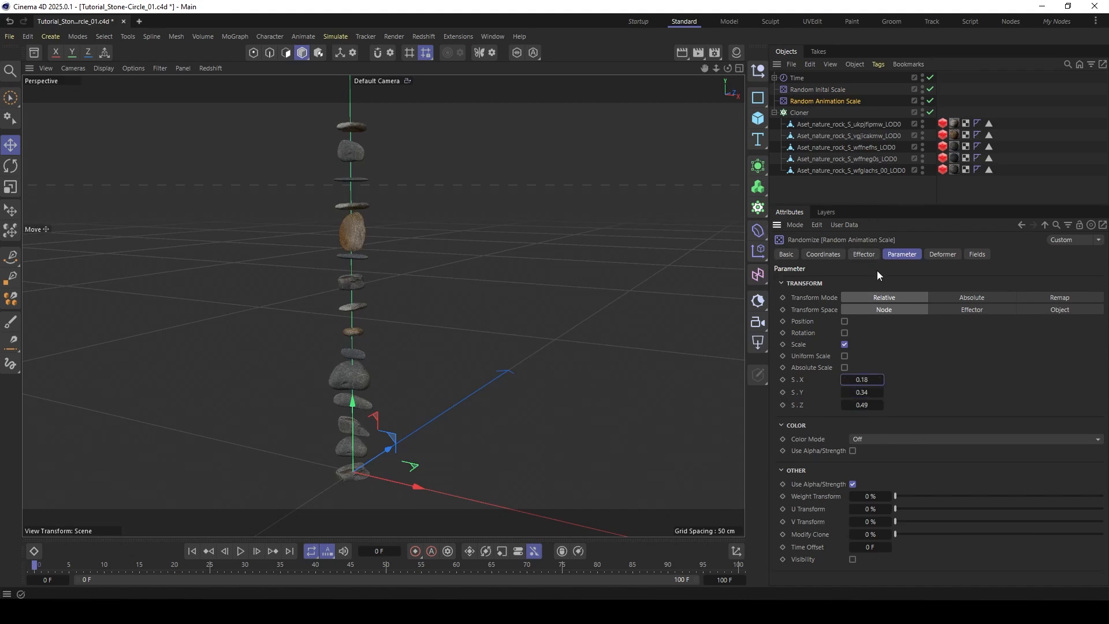
# - Set Random Animation Scale's Random Mode to Noise with an Animation Speed of 20% and UV space
pyautogui.click(868, 255)
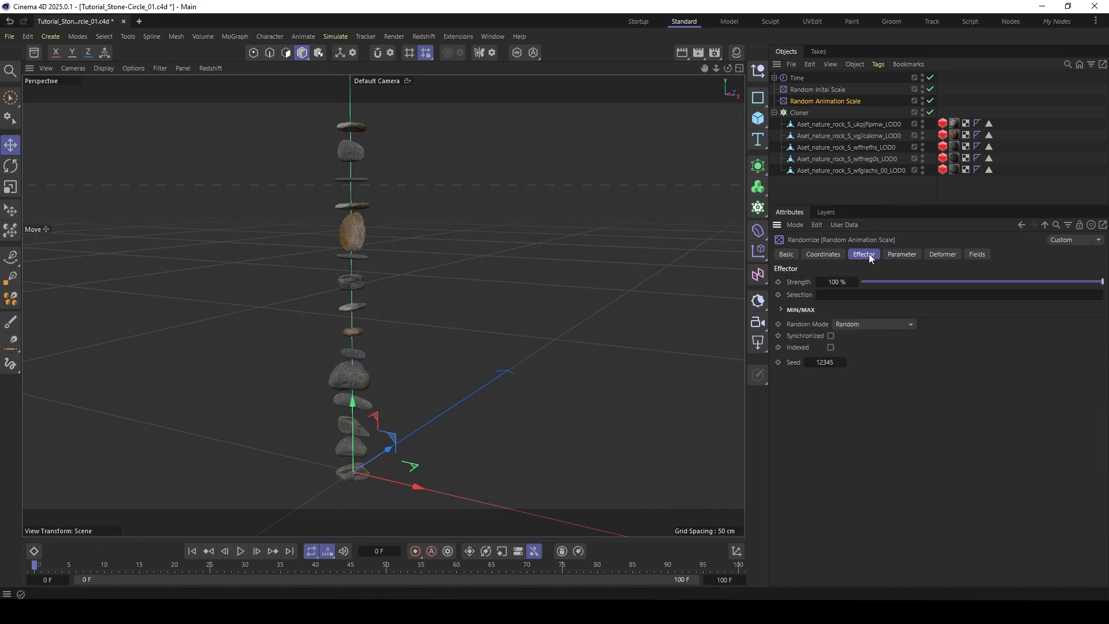
pyautogui.click(837, 323)
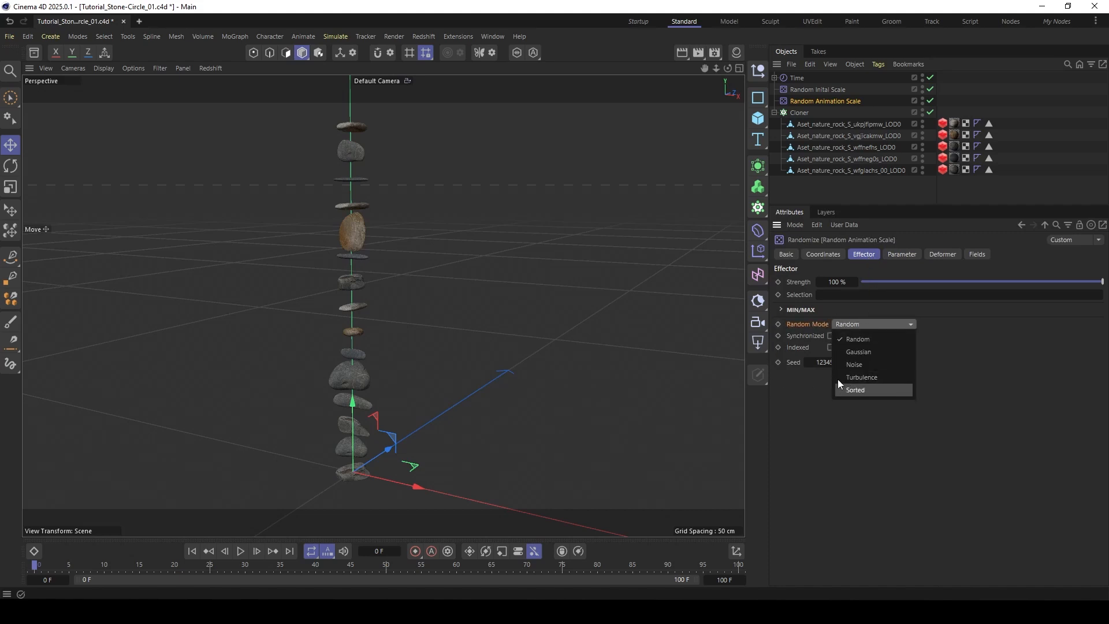
pyautogui.click(860, 365)
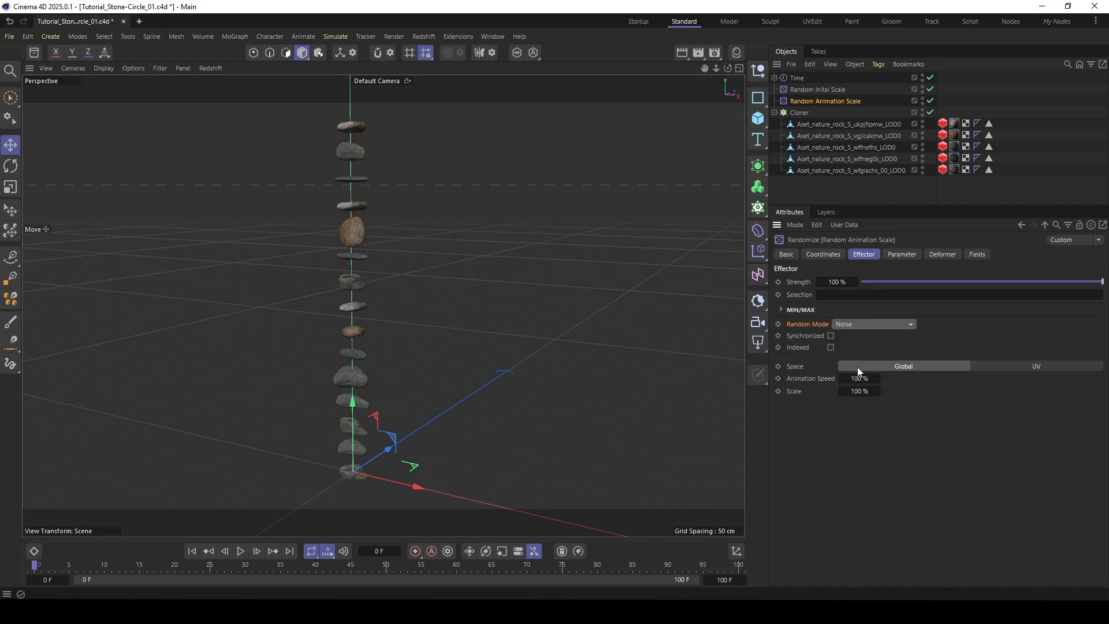
pyautogui.click(849, 378)
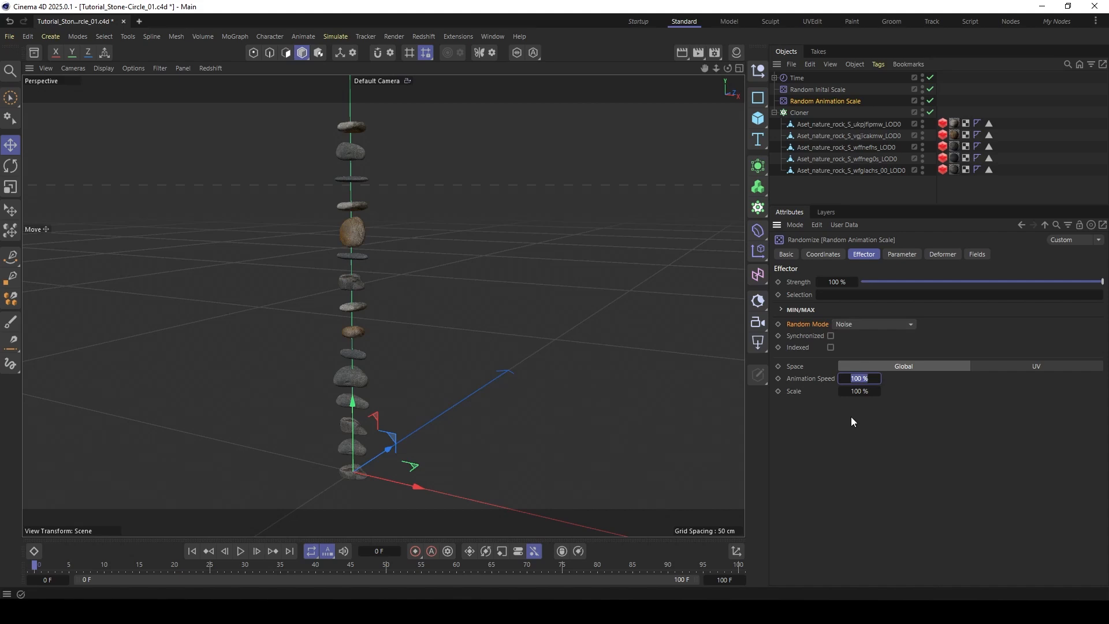
pyautogui.write('20')
pyautogui.press('Return')
pyautogui.click(1048, 366)
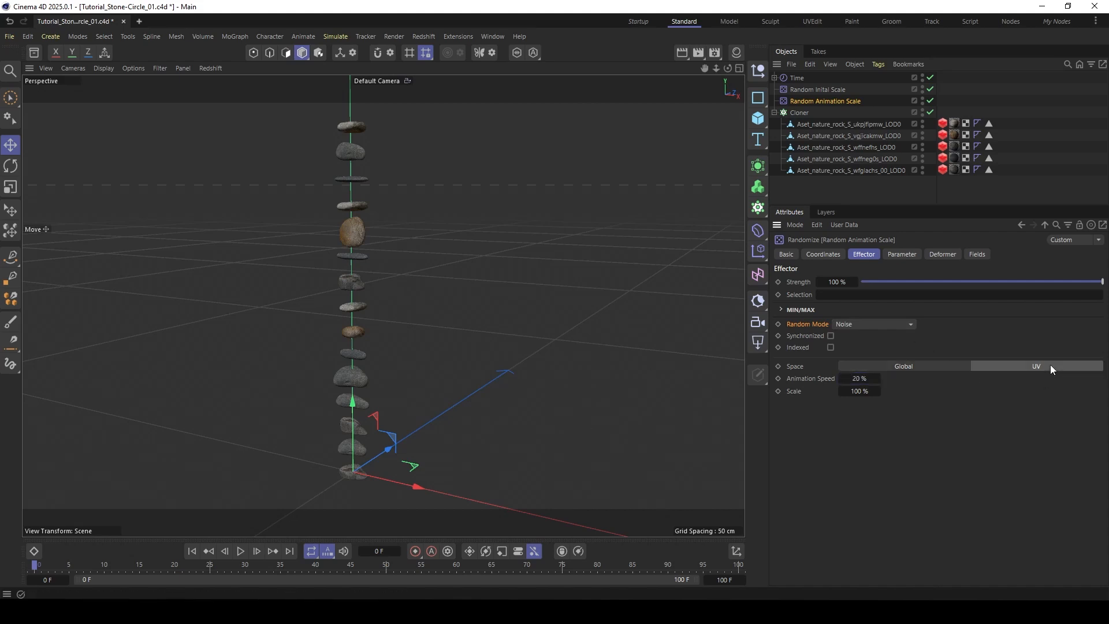
# - Preview the animated scaling and set Random Animation Scale's S.Y to 1.42
pyautogui.click(241, 551)
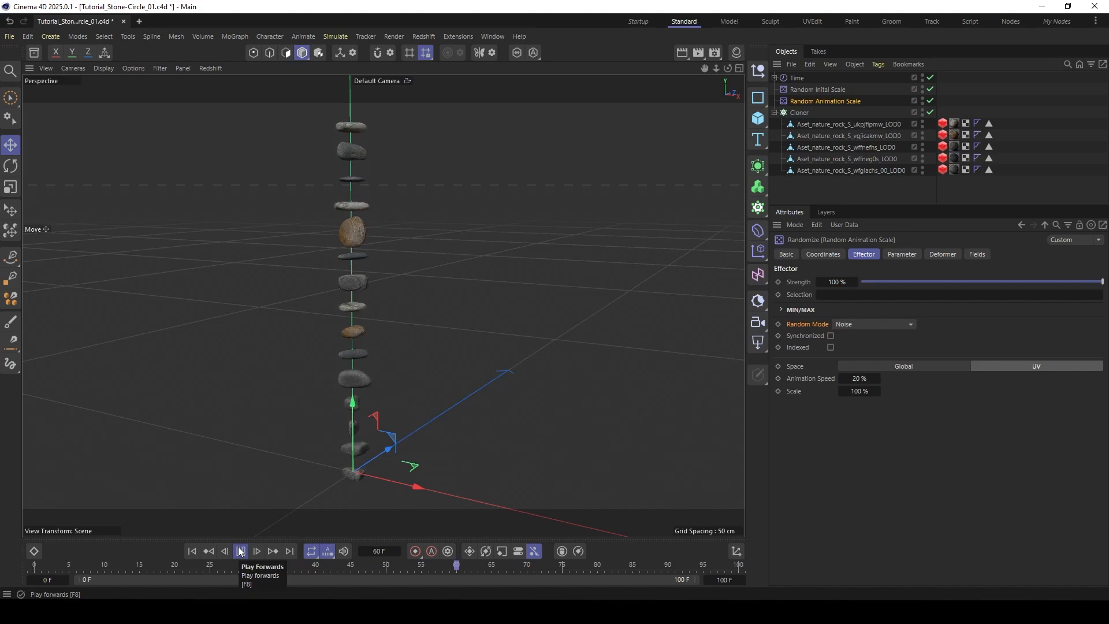
pyautogui.click(241, 552)
pyautogui.click(907, 256)
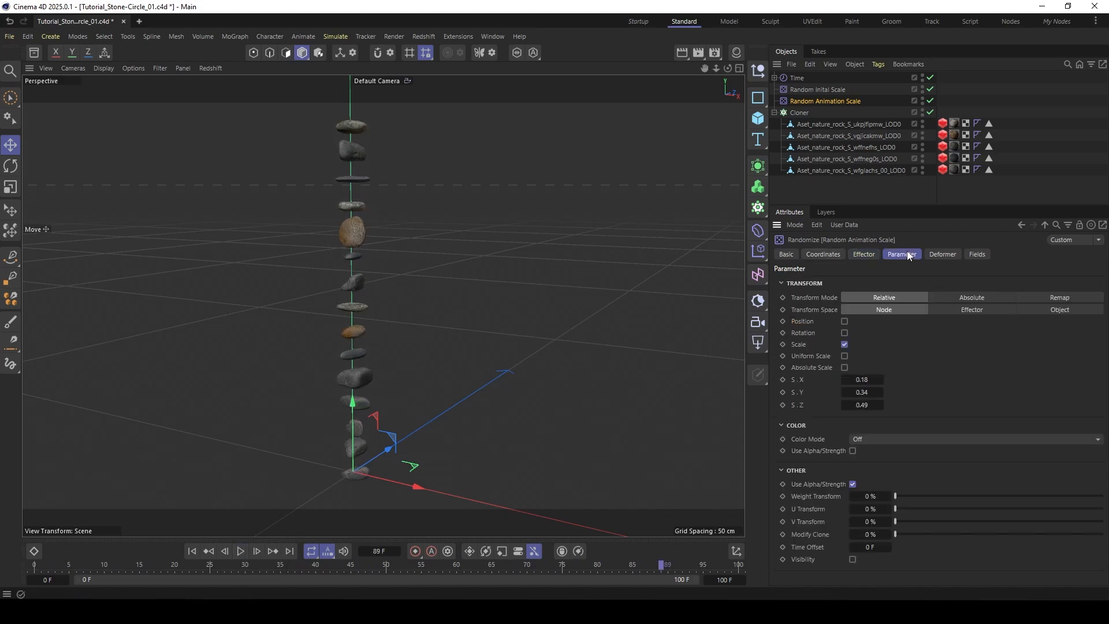
pyautogui.moveTo(863, 391); pyautogui.dragTo(870, 391)
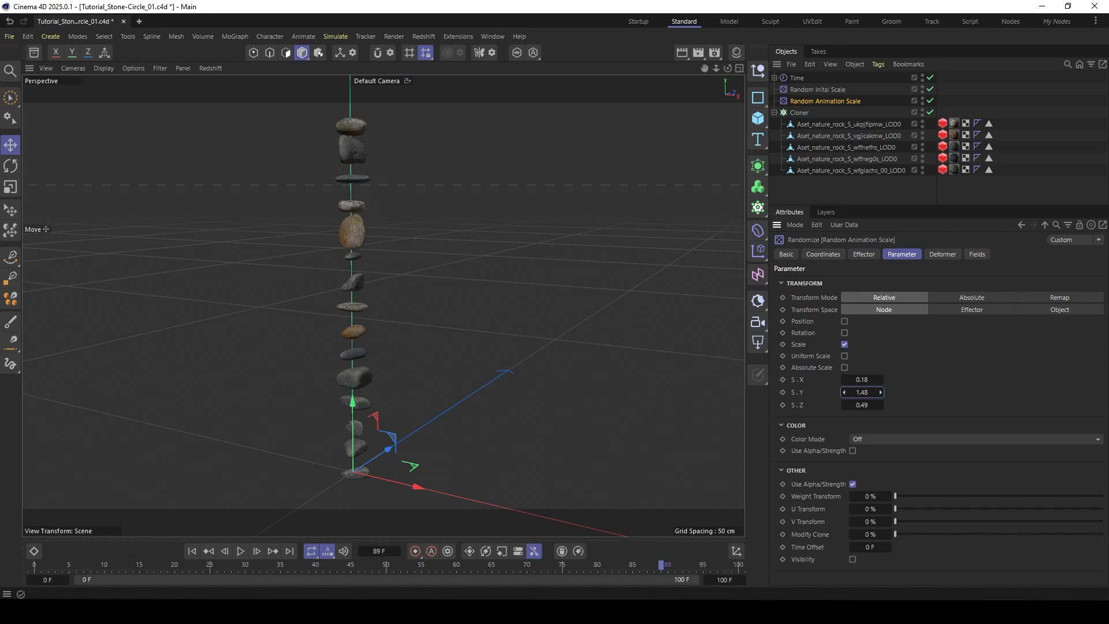
pyautogui.moveTo(861, 391); pyautogui.dragTo(861, 391)
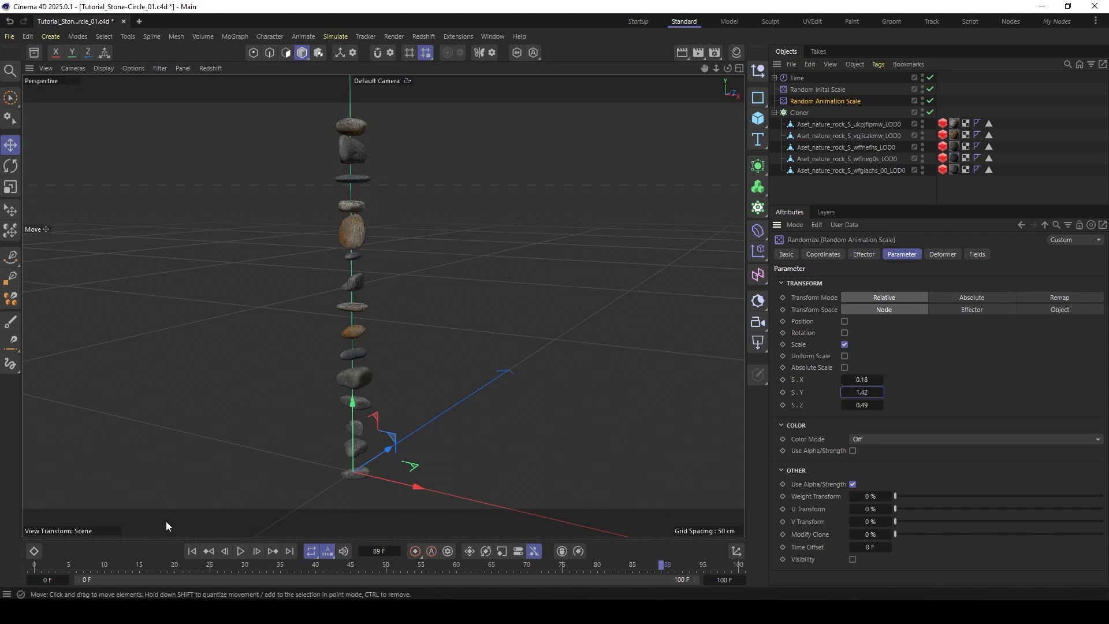
# - Play the animation to check the rocks' animated scale, return to the first frame and examine the stack from different angles
pyautogui.click(242, 551)
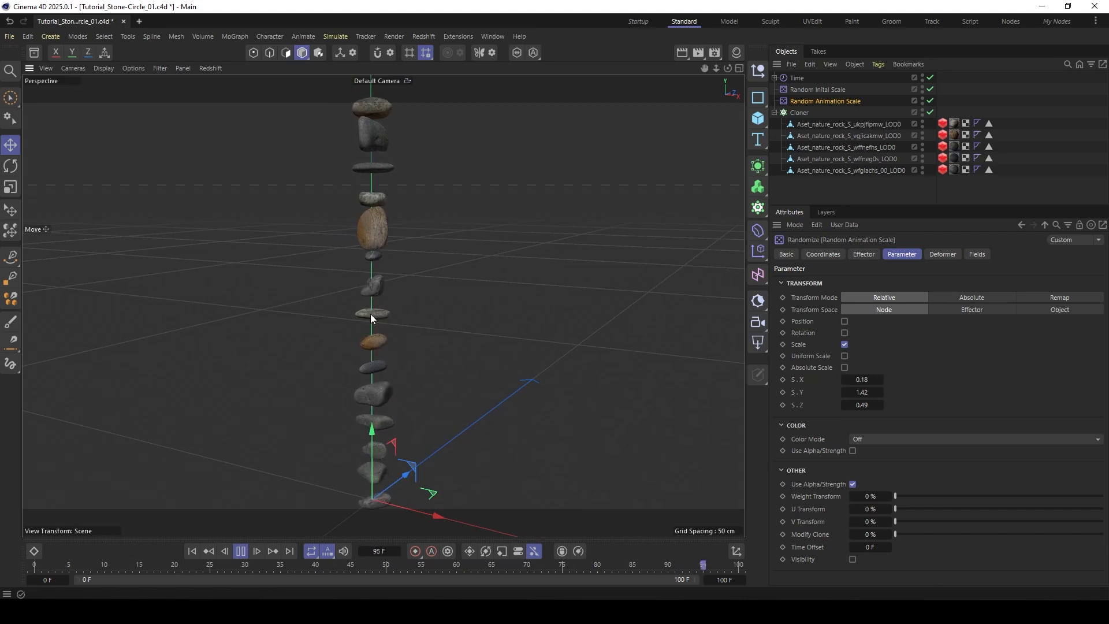
pyautogui.click(242, 552)
pyautogui.click(192, 551)
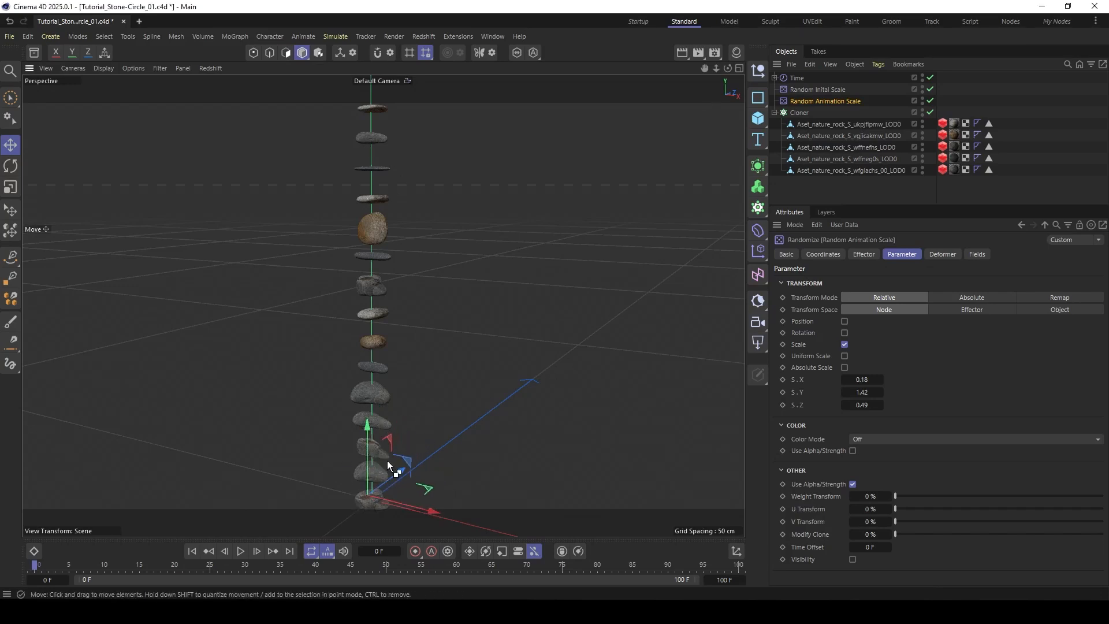
pyautogui.keyDown('alt'); pyautogui.moveTo(369, 481); pyautogui.dragTo(361, 507); pyautogui.keyUp('alt')
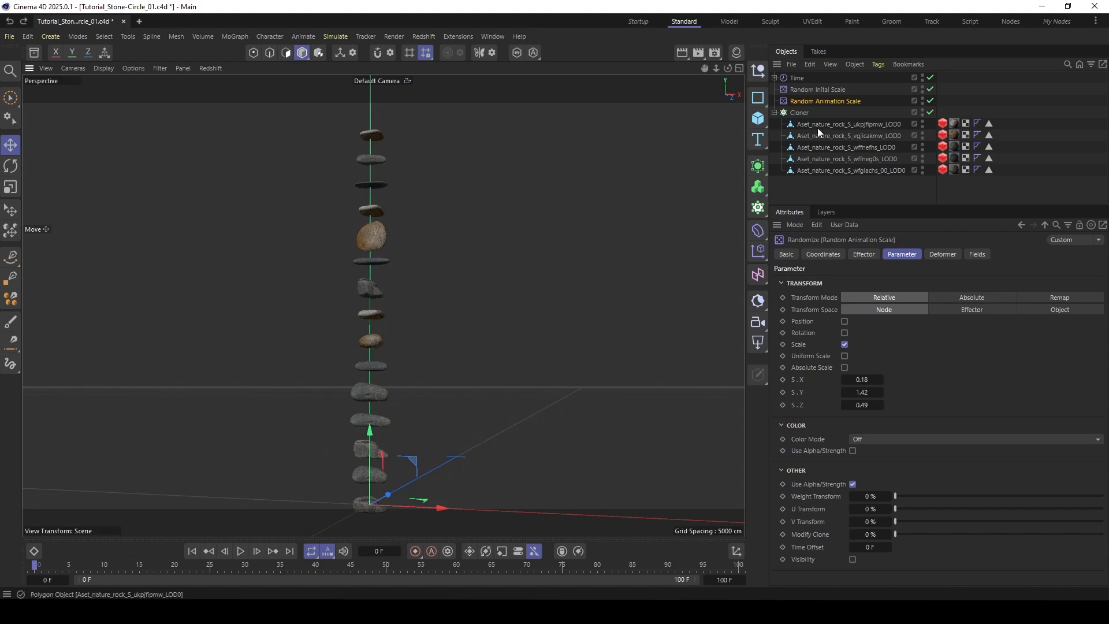
pyautogui.click(813, 195)
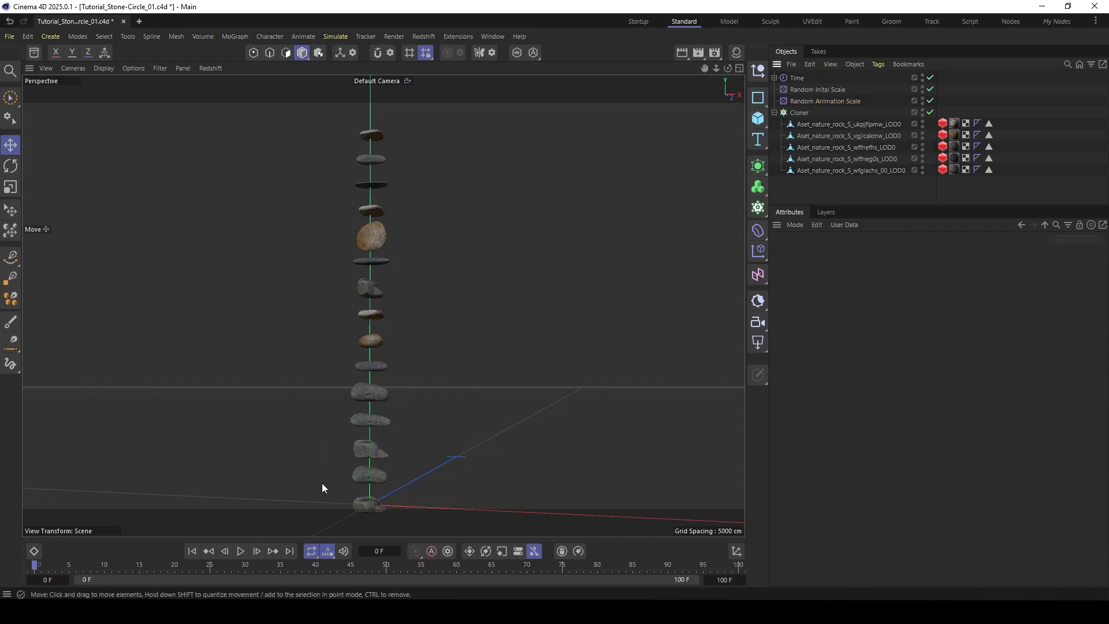
pyautogui.keyDown('alt'); pyautogui.moveTo(376, 390); pyautogui.dragTo(377, 429); pyautogui.keyUp('alt')
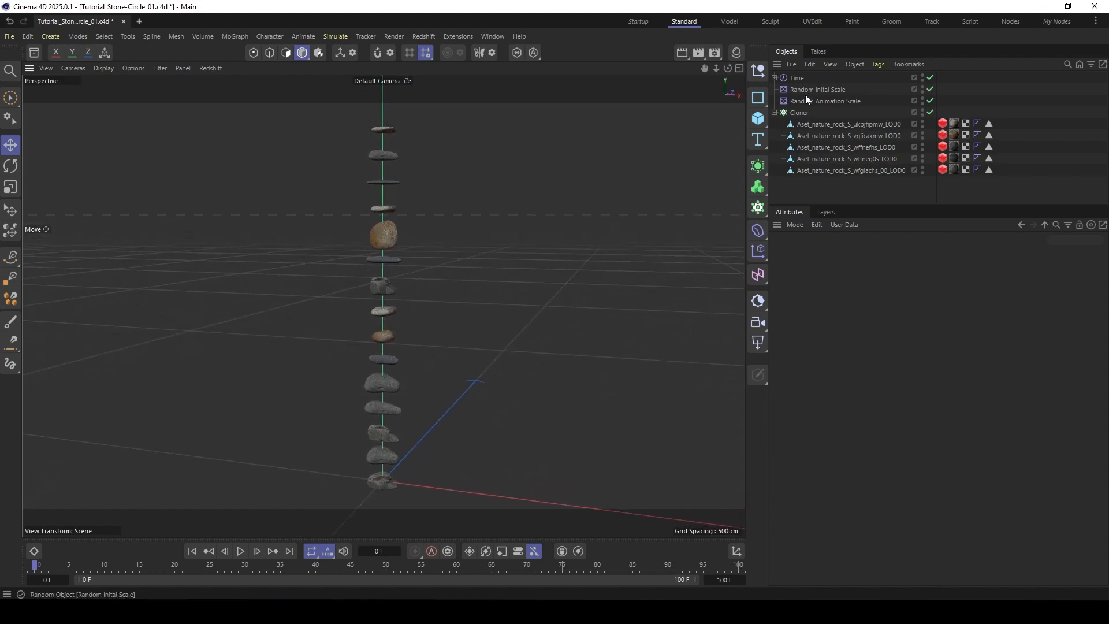
# - Place the Cloner inside a new Connect object and disable Weld
pyautogui.click(799, 113)
pyautogui.click(774, 113)
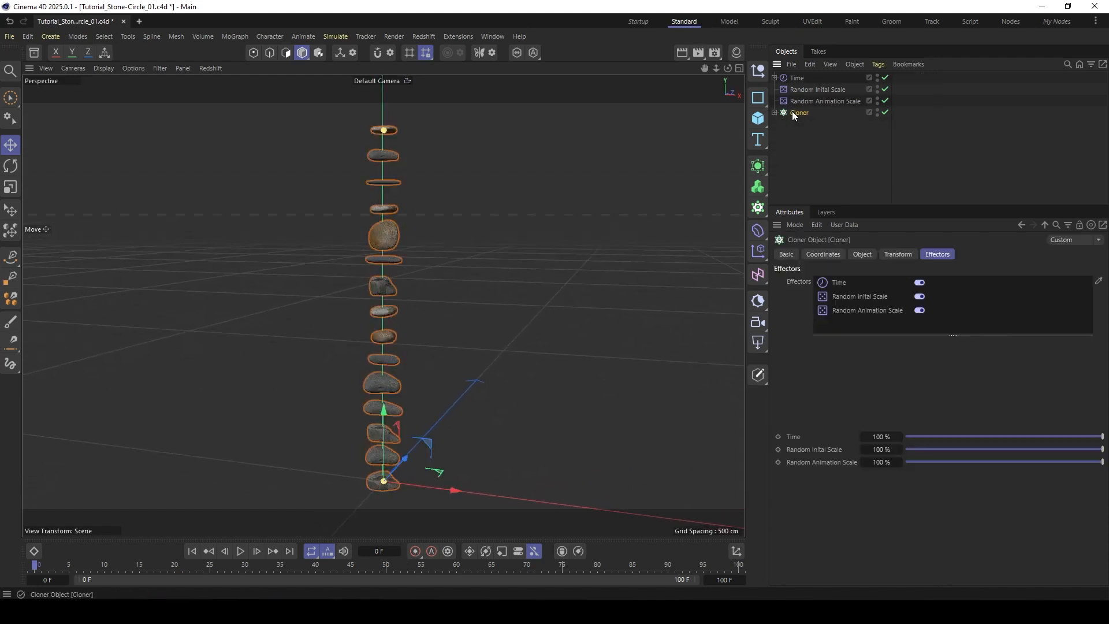
pyautogui.click(757, 166)
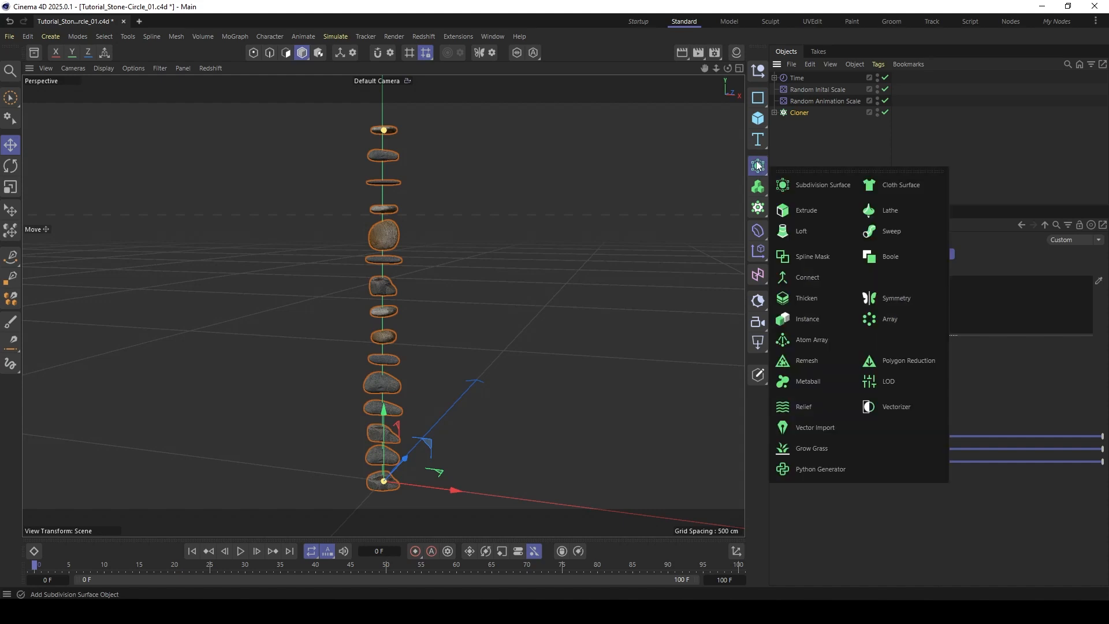
pyautogui.click(798, 280)
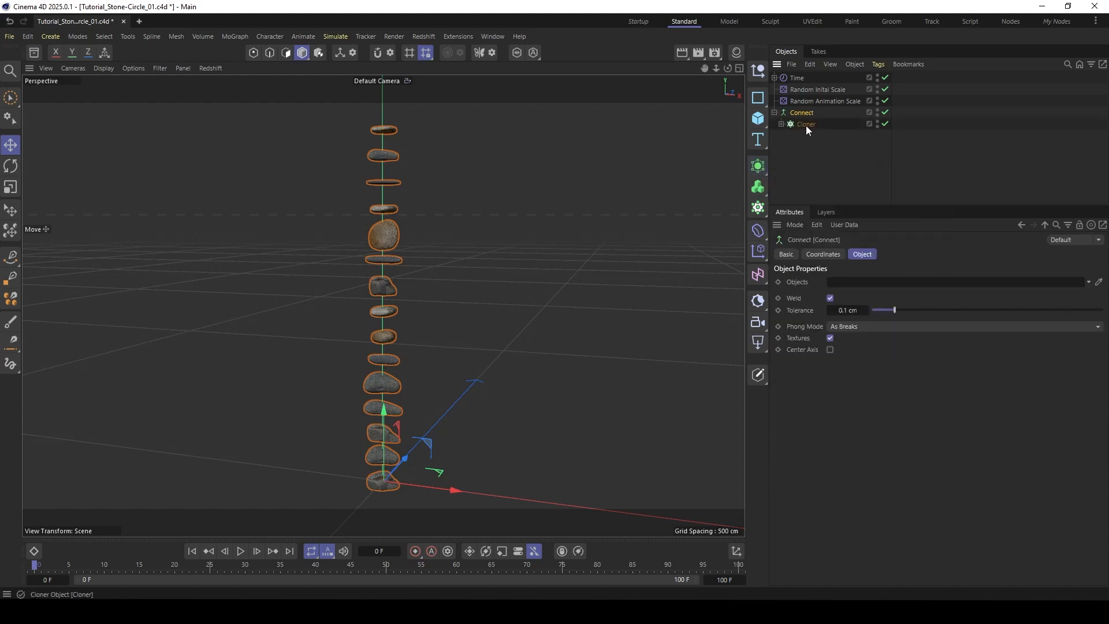
pyautogui.click(831, 298)
# - Add a Nodes Modifier below the Cloner inside the Connect object and rename it Stack Stones
pyautogui.hotkey('shift', 'c')
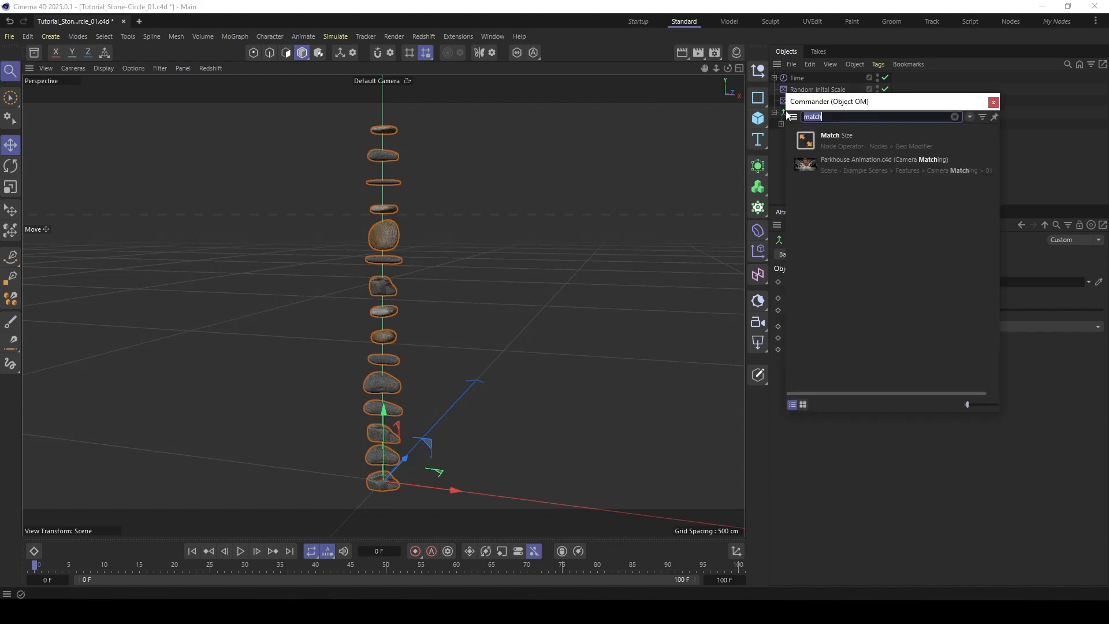
pyautogui.write('nodes')
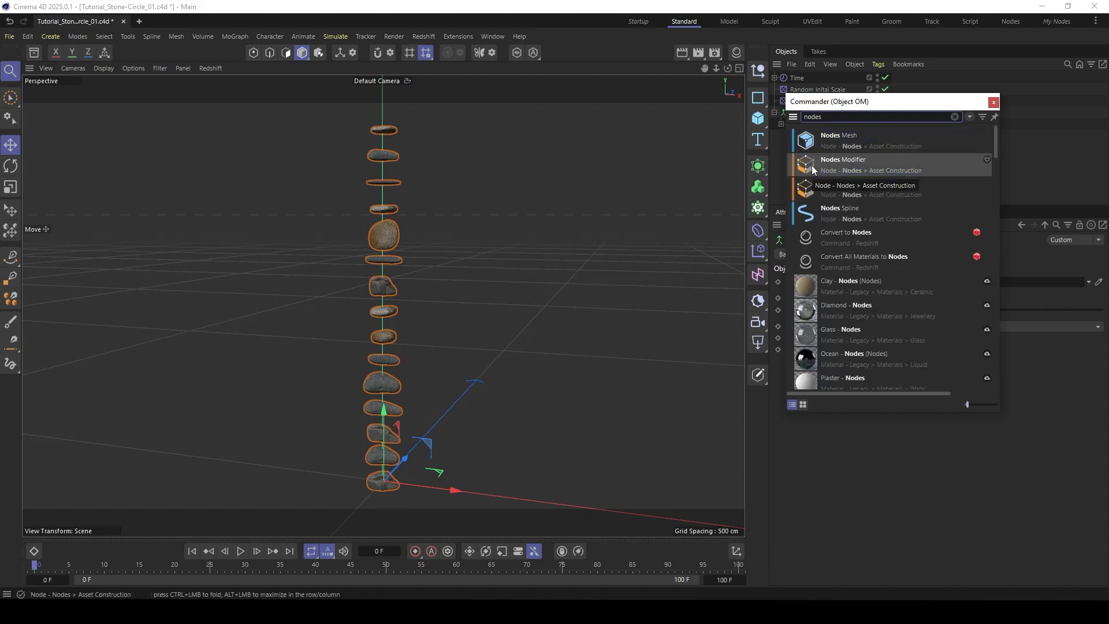
pyautogui.doubleClick(812, 165)
pyautogui.moveTo(801, 124); pyautogui.dragTo(797, 139)
pyautogui.doubleClick(818, 135)
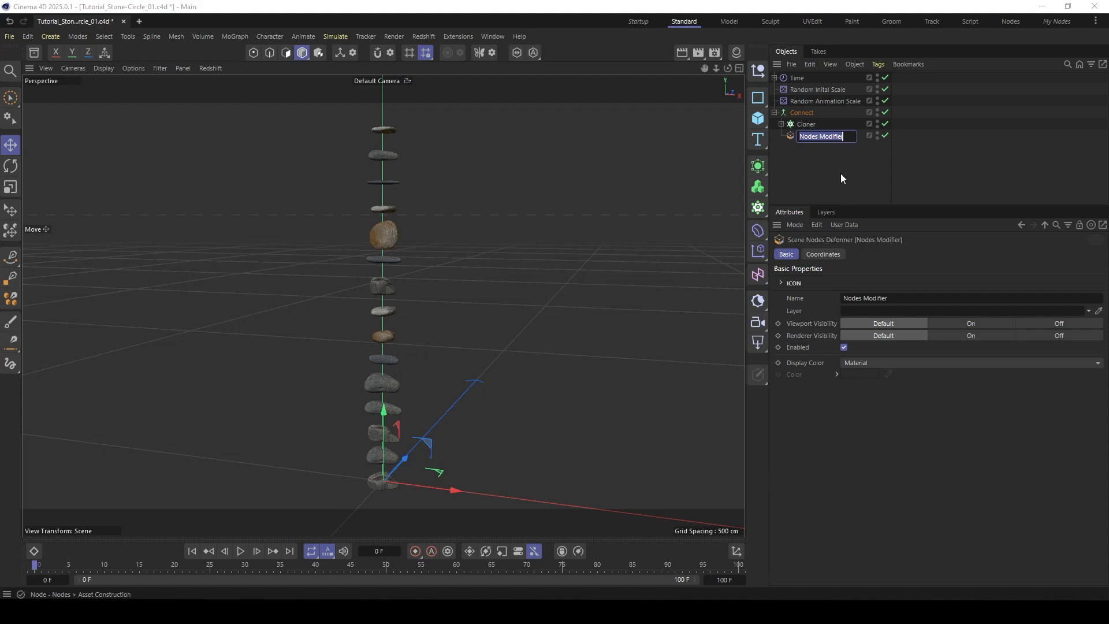
pyautogui.write('Stack Stones')
pyautogui.click(840, 173)
# - Open the Stack Stones modifier in the Node Editor and dock the editor beneath the viewport
pyautogui.doubleClick(791, 134)
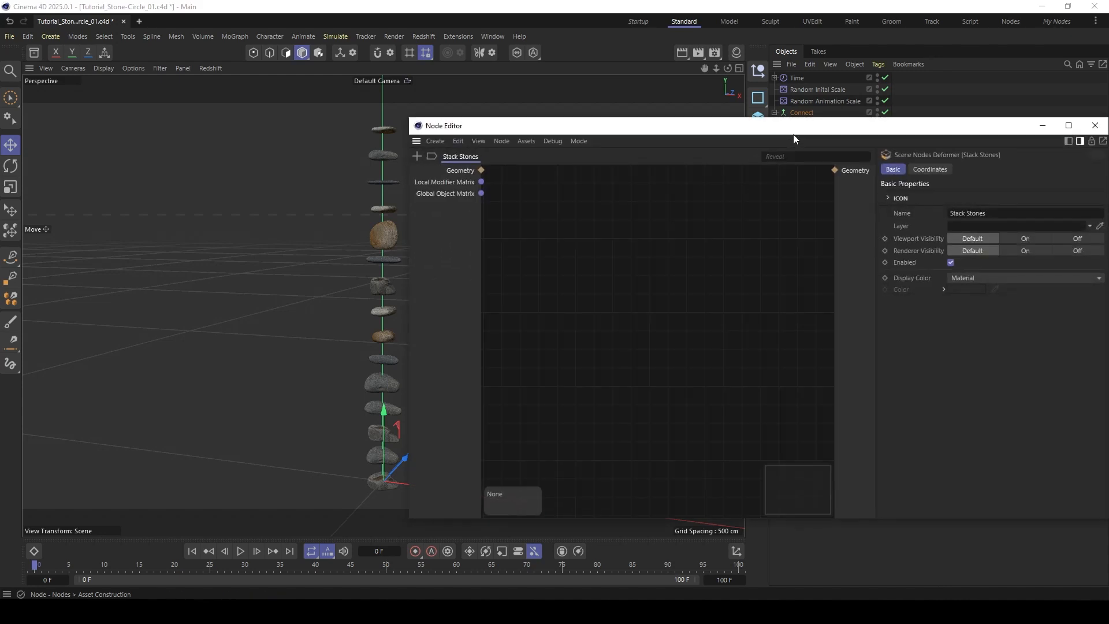
pyautogui.moveTo(380, 171); pyautogui.dragTo(251, 516)
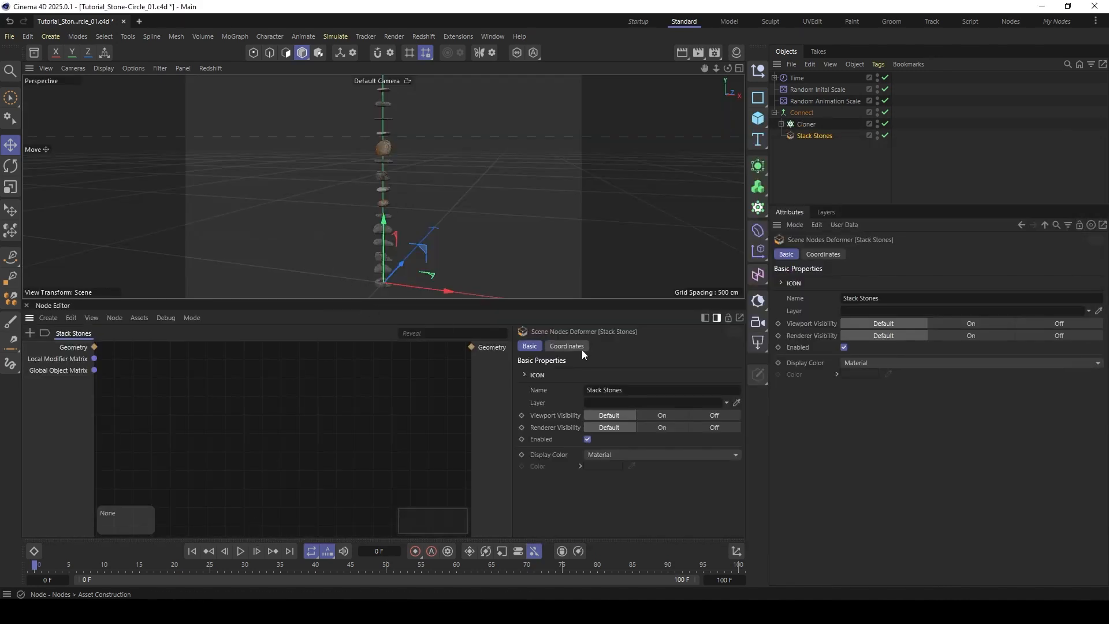
# - Hide the Node Editor's attribute area, dock the editor as a wide area beside the viewport and frame the whole stone stack
pyautogui.click(716, 318)
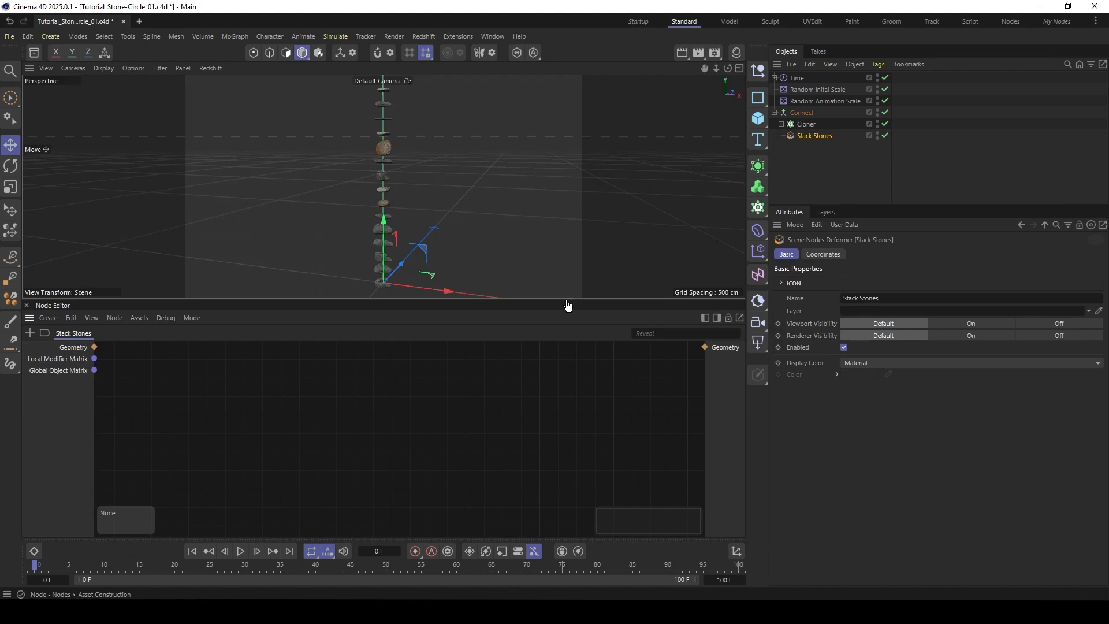
pyautogui.moveTo(568, 301); pyautogui.dragTo(520, 264)
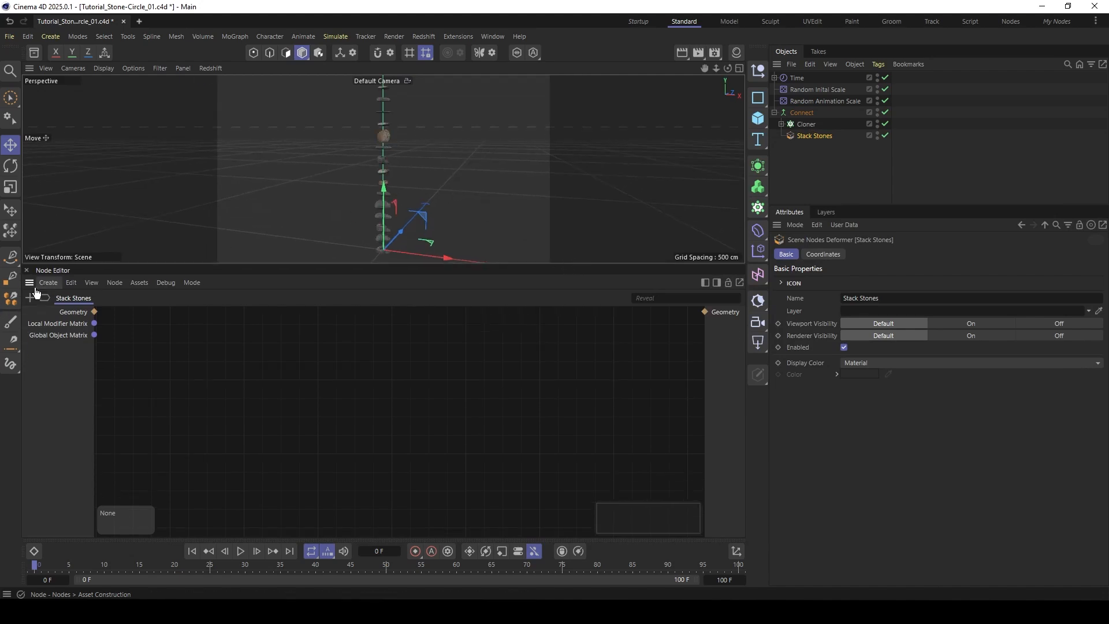
pyautogui.moveTo(34, 228); pyautogui.dragTo(35, 228)
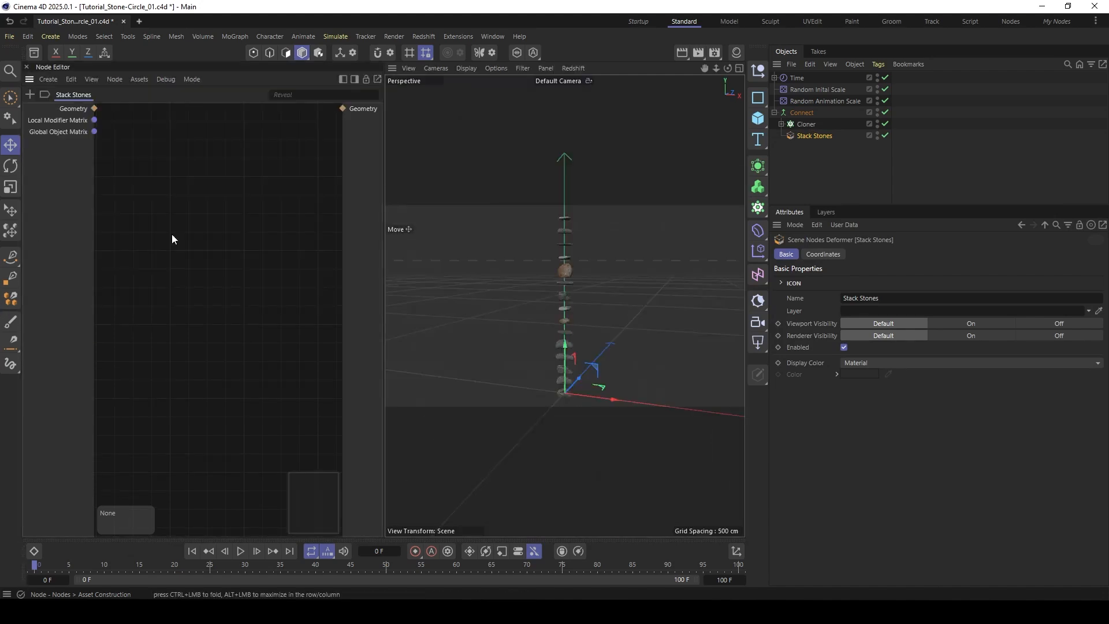
pyautogui.moveTo(383, 270); pyautogui.dragTo(601, 283)
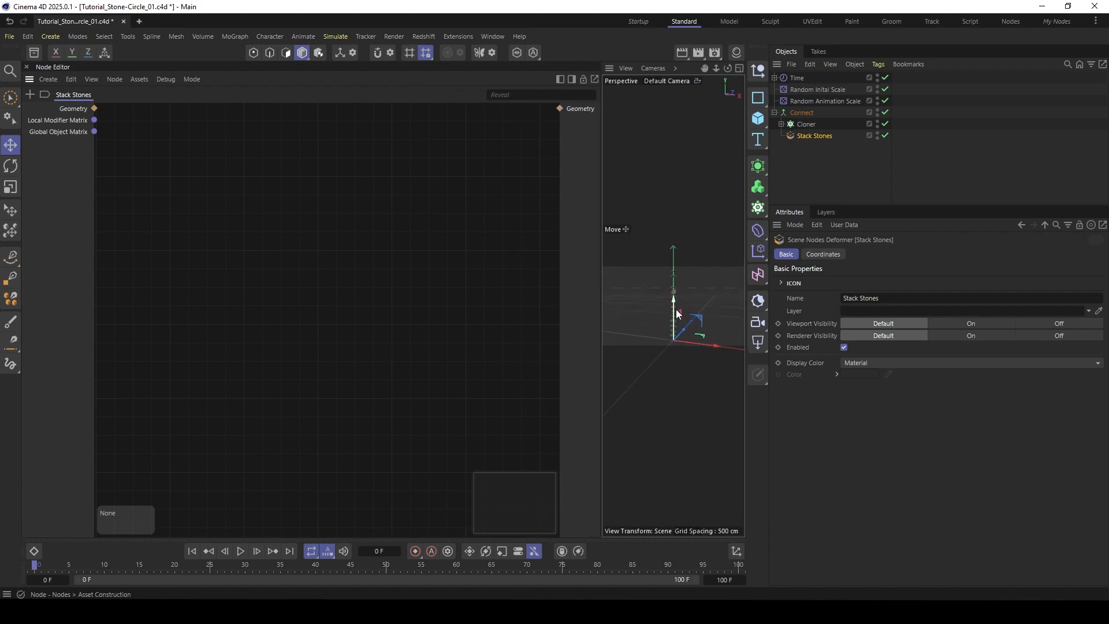
pyautogui.keyDown('alt'); pyautogui.moveTo(697, 294); pyautogui.dragTo(676, 335); pyautogui.keyUp('alt')
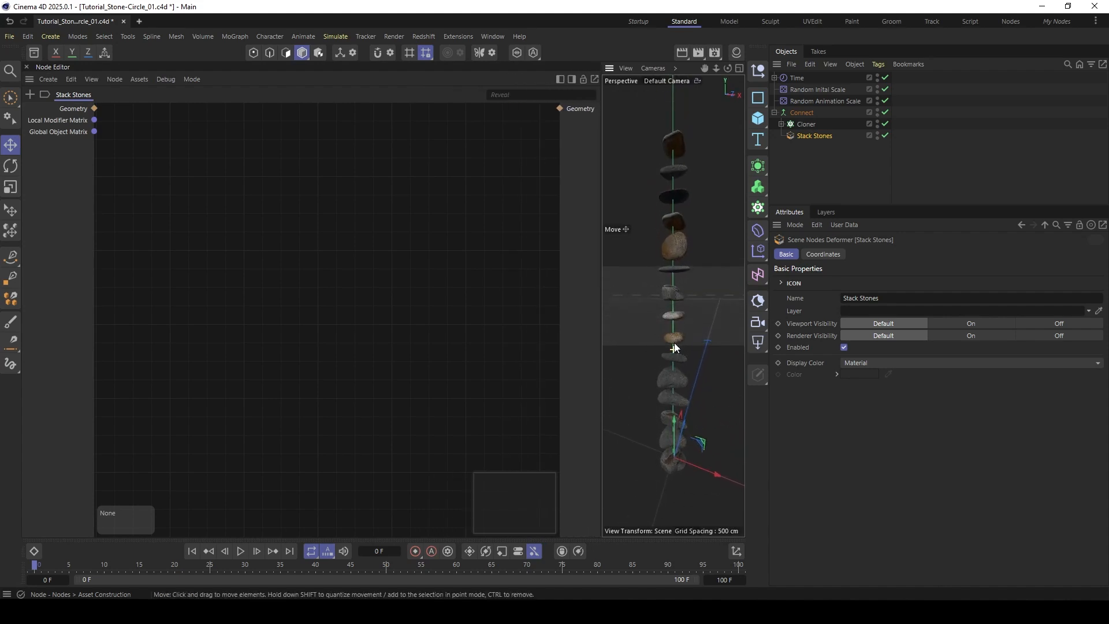
# - Connect the Geometry input to the Geometry output, and add an Explode Mesh Islands node fed by the input geometry
pyautogui.click(70, 109)
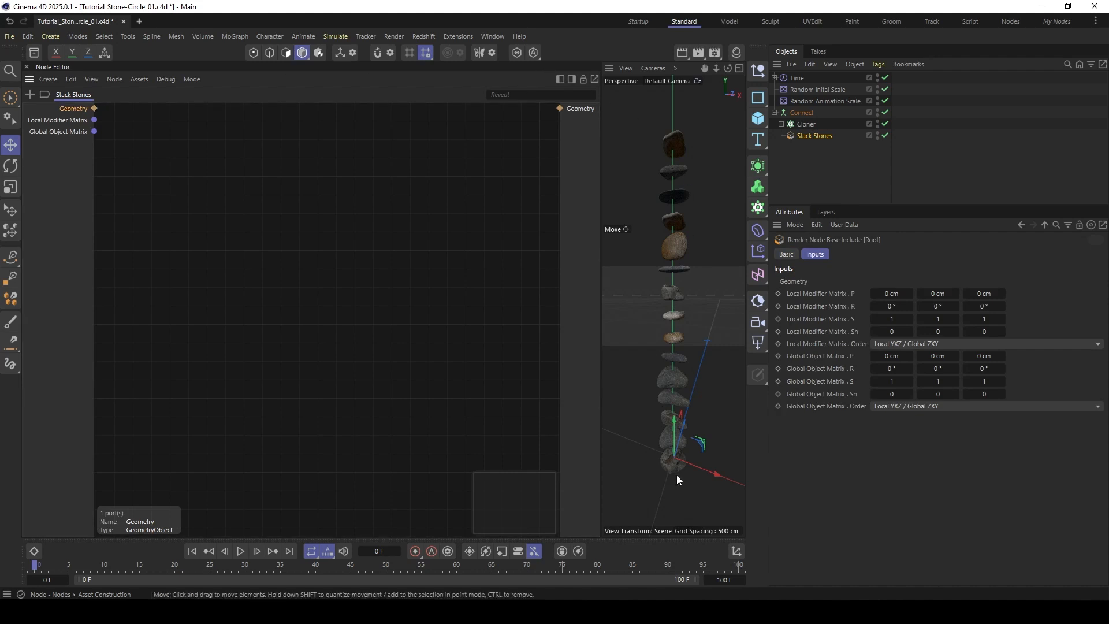
pyautogui.moveTo(94, 108); pyautogui.dragTo(560, 109)
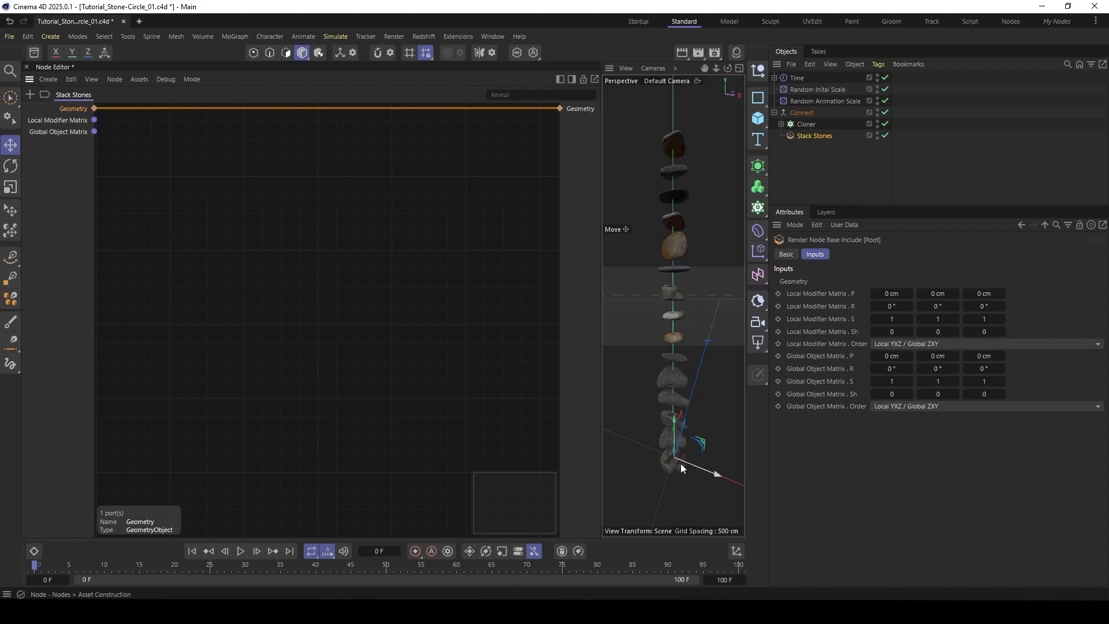
pyautogui.doubleClick(168, 165)
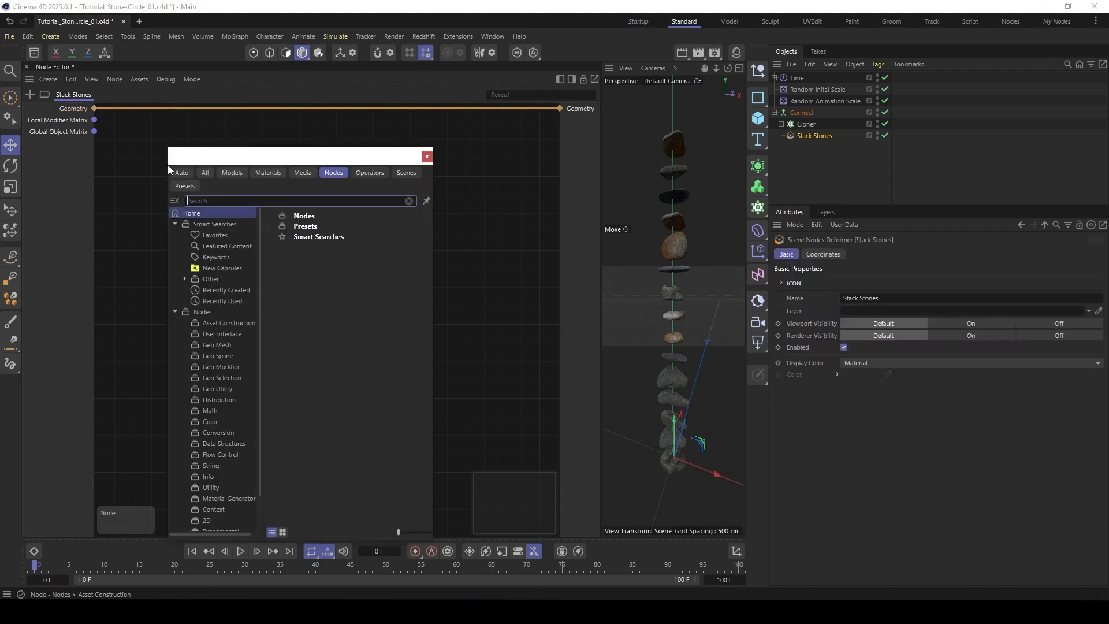
pyautogui.write('expl')
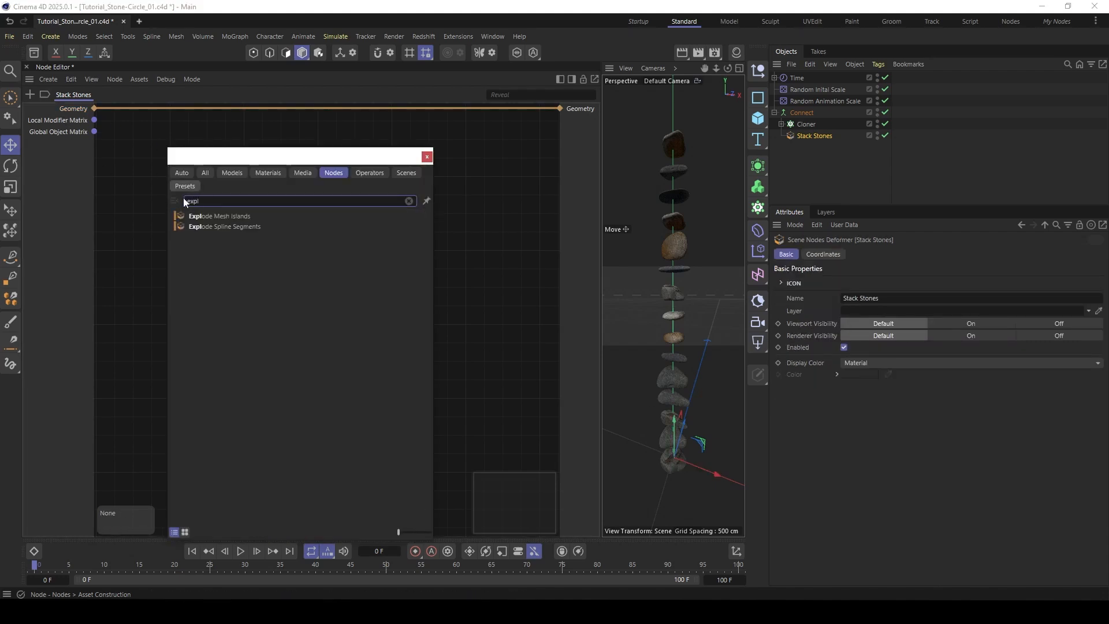
pyautogui.doubleClick(226, 216)
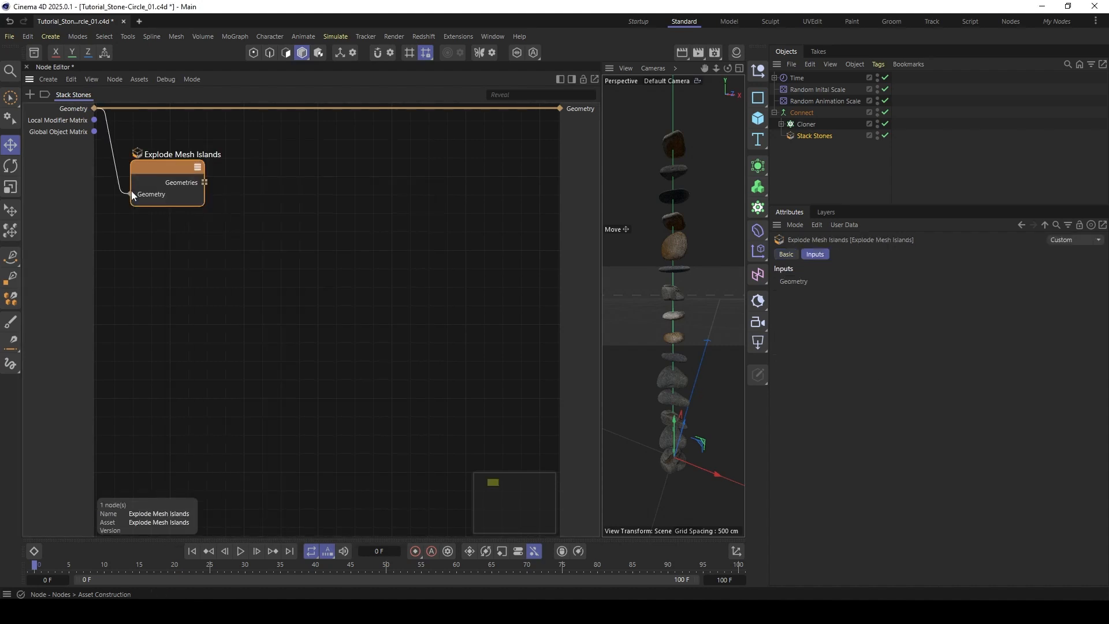
pyautogui.moveTo(133, 195); pyautogui.dragTo(132, 195)
pyautogui.moveTo(162, 170); pyautogui.dragTo(153, 172)
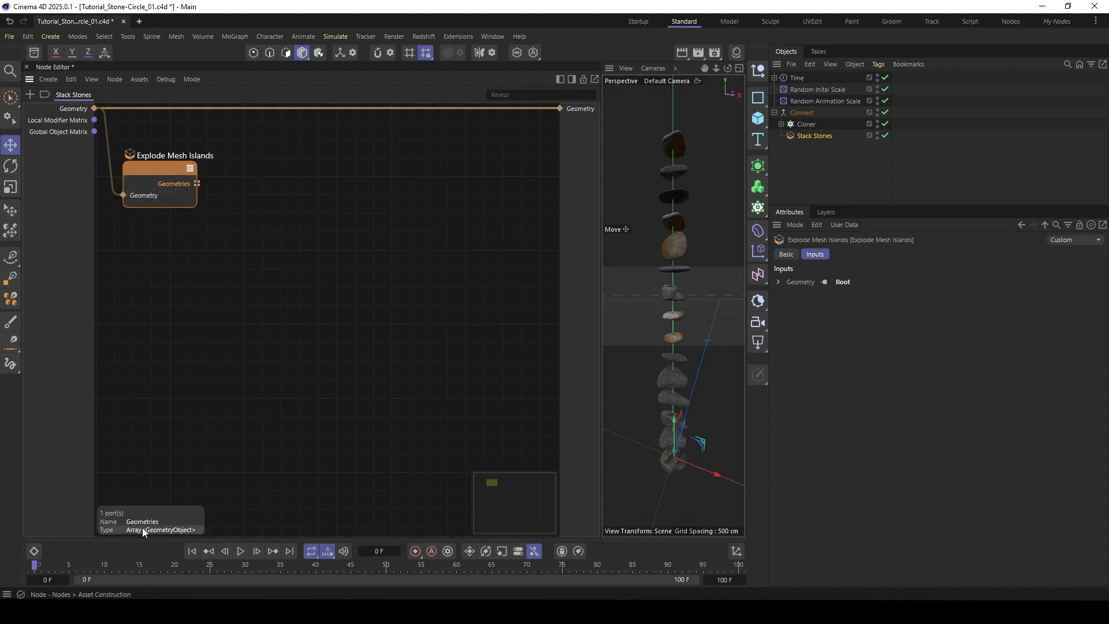
# - Add a Get Element node, feed it the exploded Geometries array and connect its Value to the Geometry output
pyautogui.doubleClick(248, 208)
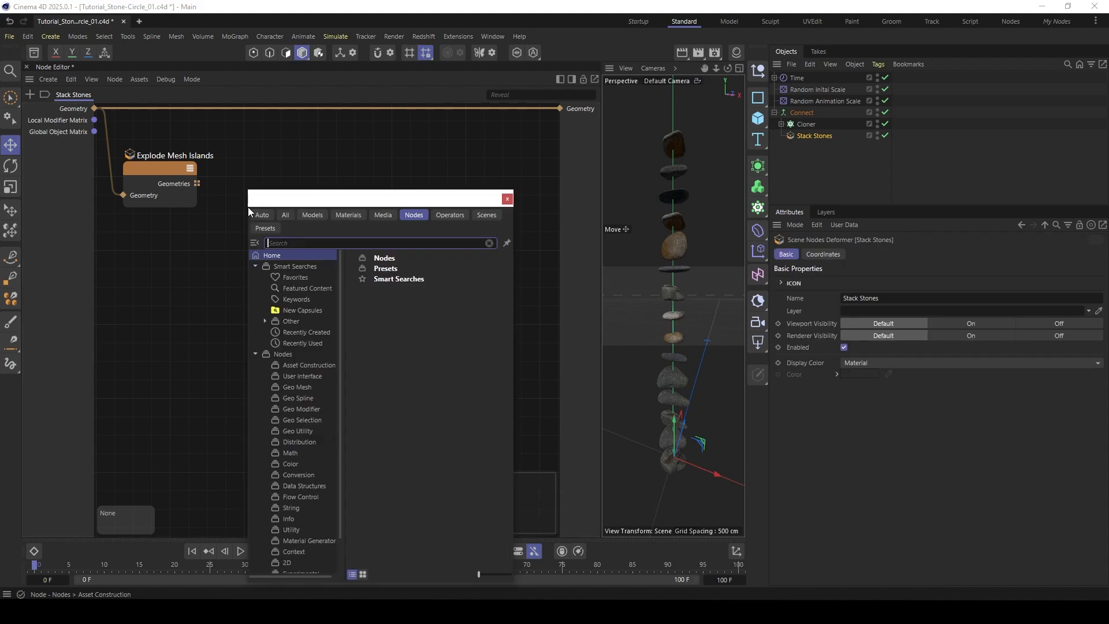
pyautogui.write('get el')
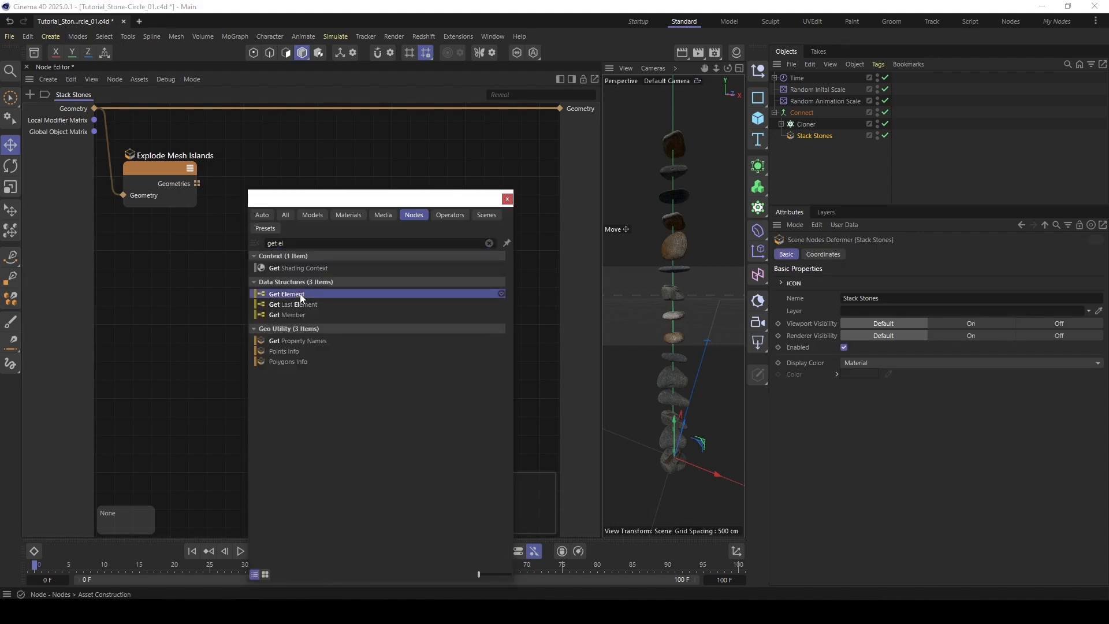
pyautogui.doubleClick(300, 294)
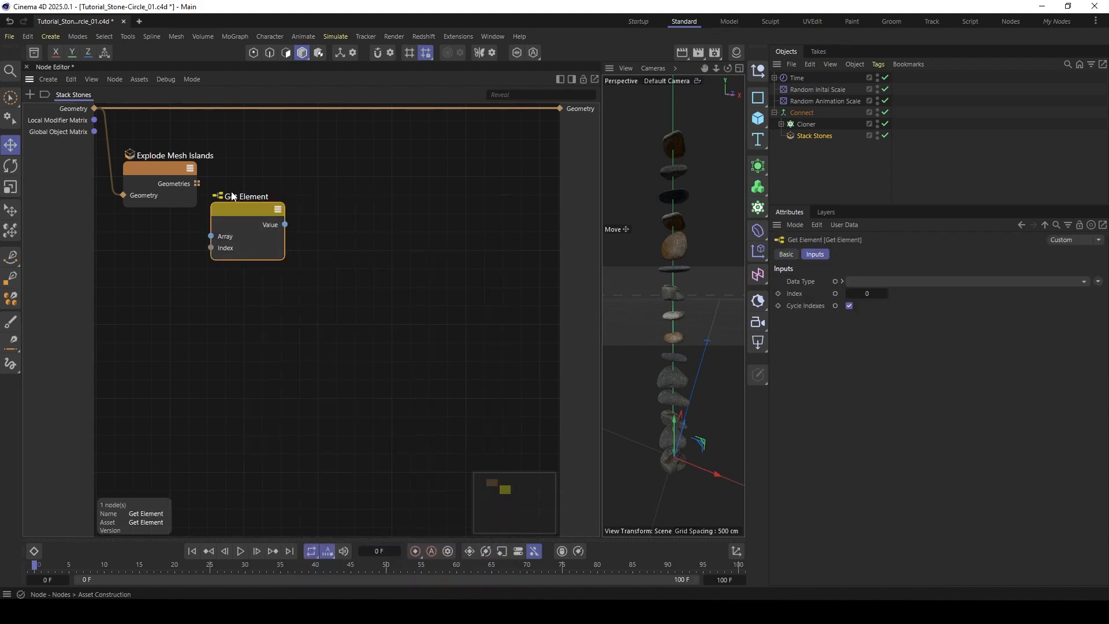
pyautogui.moveTo(197, 184); pyautogui.dragTo(560, 108)
pyautogui.moveTo(287, 182); pyautogui.dragTo(287, 177)
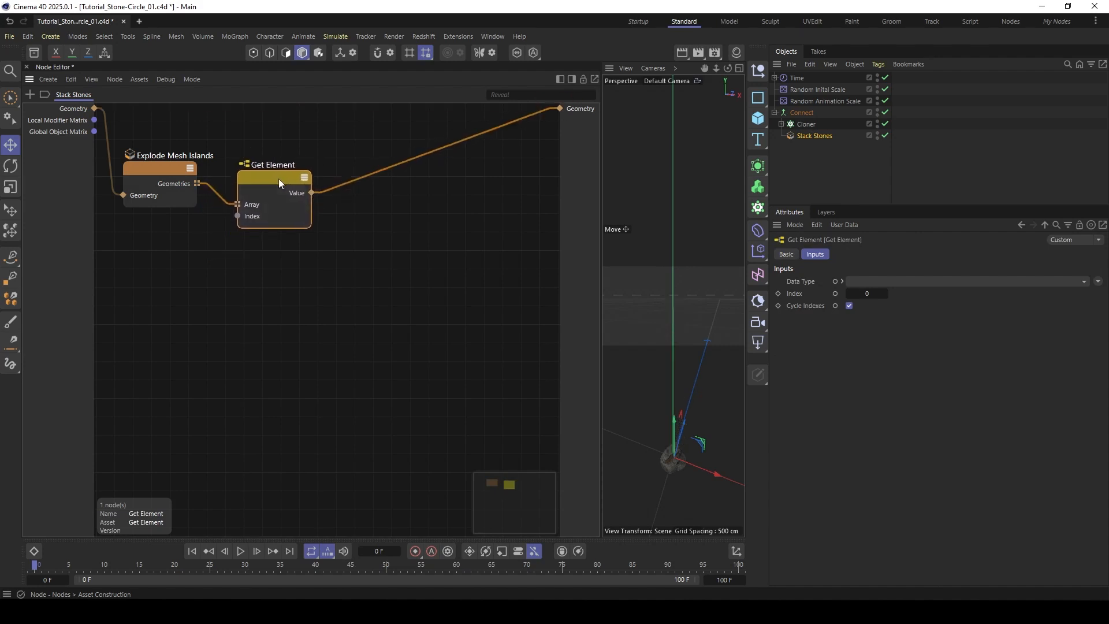
# - Increase the Get Element Index step by step to isolate different stones, and reset it to 0
pyautogui.click(885, 293)
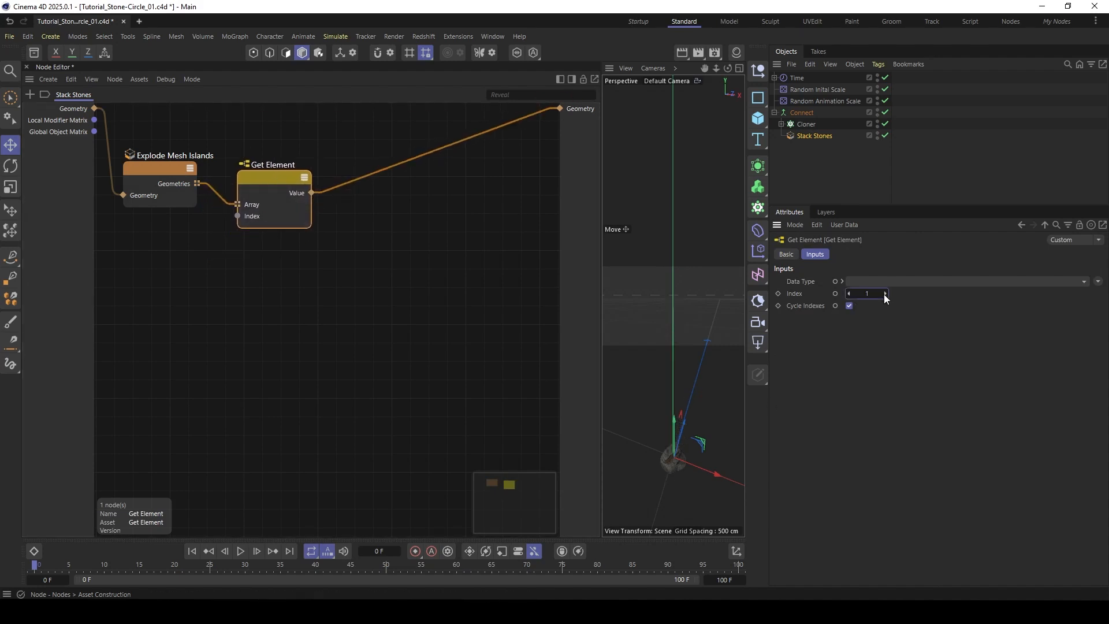
pyautogui.click(884, 294)
pyautogui.click(884, 293)
pyautogui.click(885, 293)
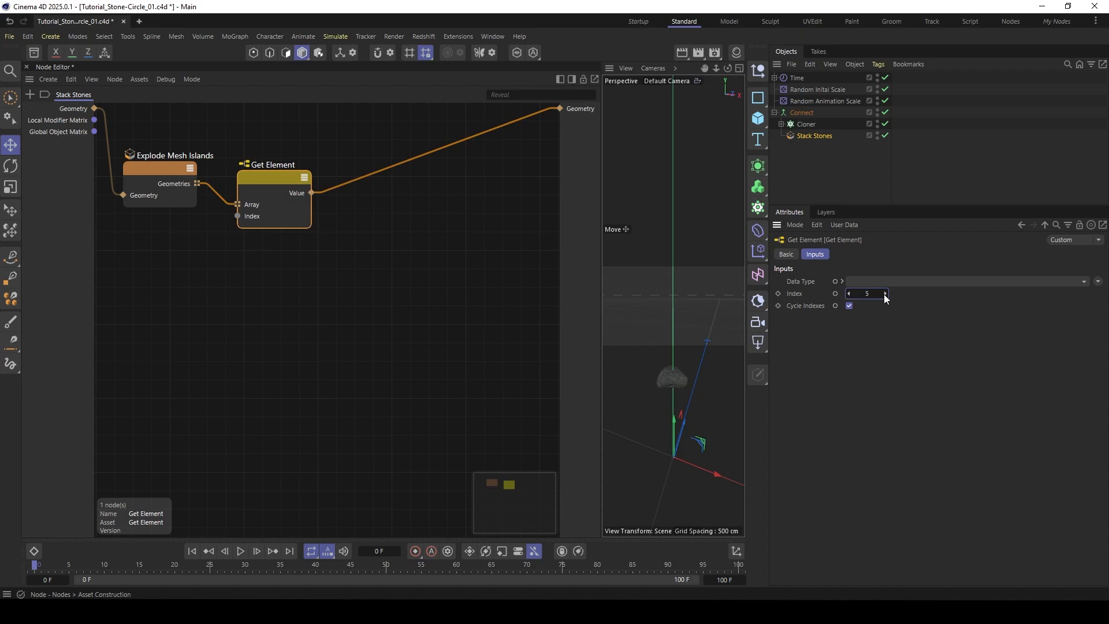
pyautogui.click(885, 293)
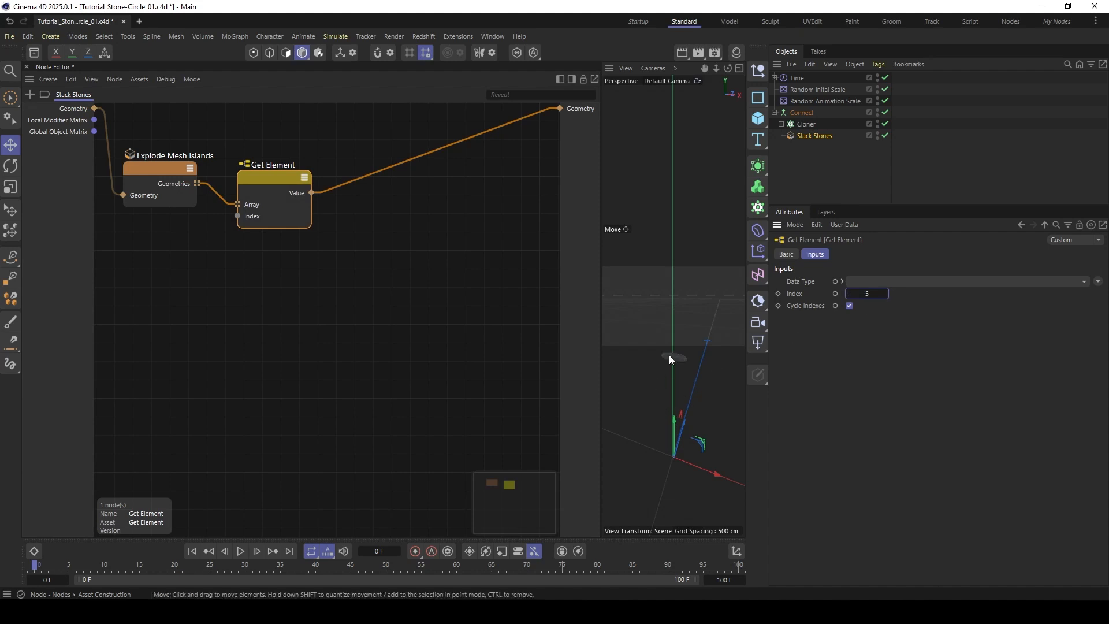
pyautogui.click(869, 293)
pyautogui.write('0')
pyautogui.press('Return')
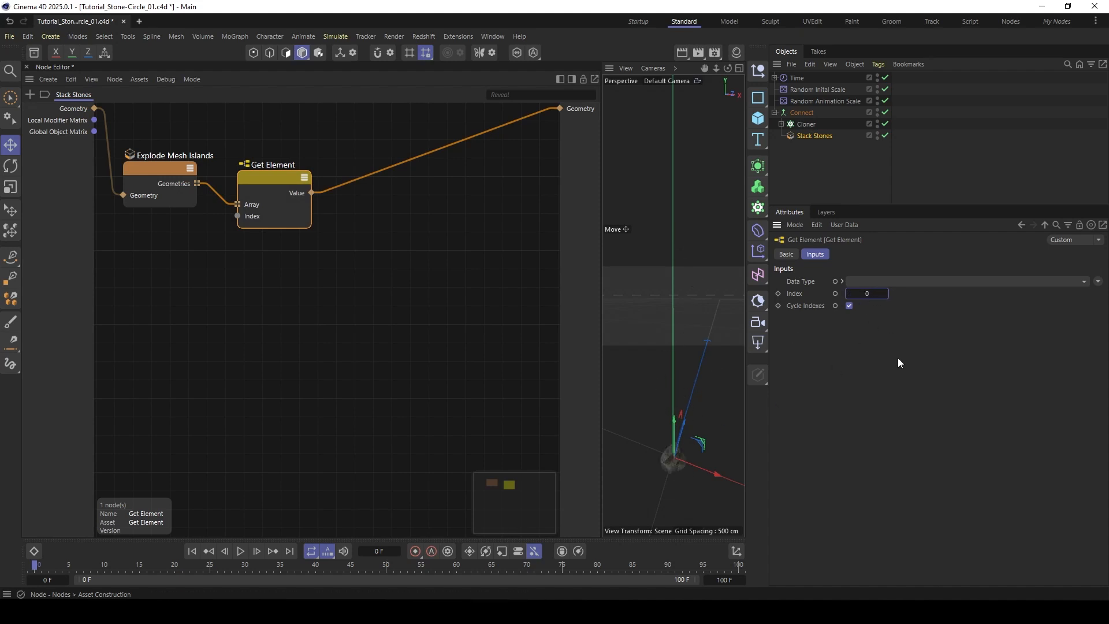
# - Line up the Get Element node with Explode Mesh Islands, and frame the bottom stone in an enlarged Front view
pyautogui.moveTo(265, 175); pyautogui.dragTo(258, 164)
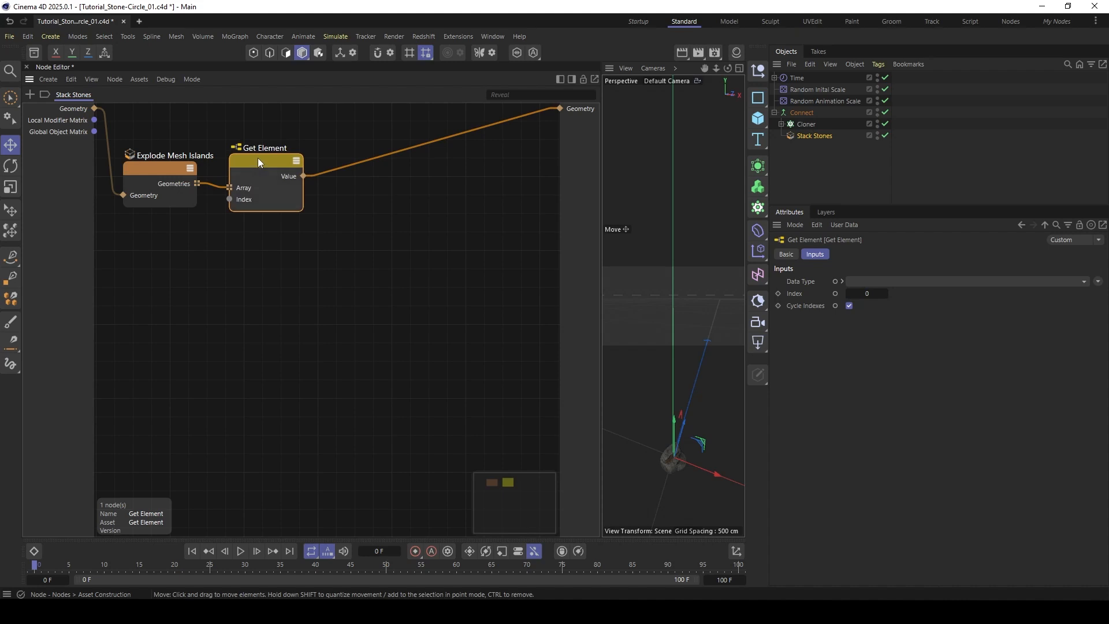
pyautogui.click(740, 68)
pyautogui.click(739, 307)
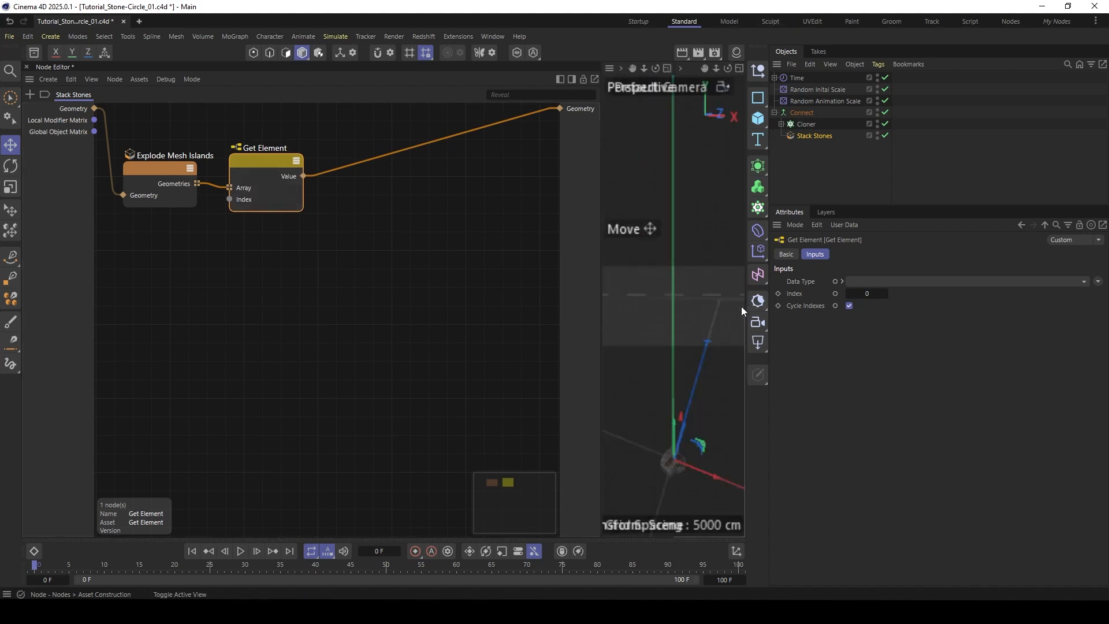
pyautogui.keyDown('alt'); pyautogui.moveTo(679, 307); pyautogui.dragTo(748, 254, button='right'); pyautogui.keyUp('alt')
pyautogui.keyDown('alt'); pyautogui.moveTo(640, 301); pyautogui.dragTo(704, 237, button='right'); pyautogui.keyUp('alt')
pyautogui.keyDown('alt'); pyautogui.moveTo(669, 290); pyautogui.dragTo(649, 345, button='middle'); pyautogui.keyUp('alt')
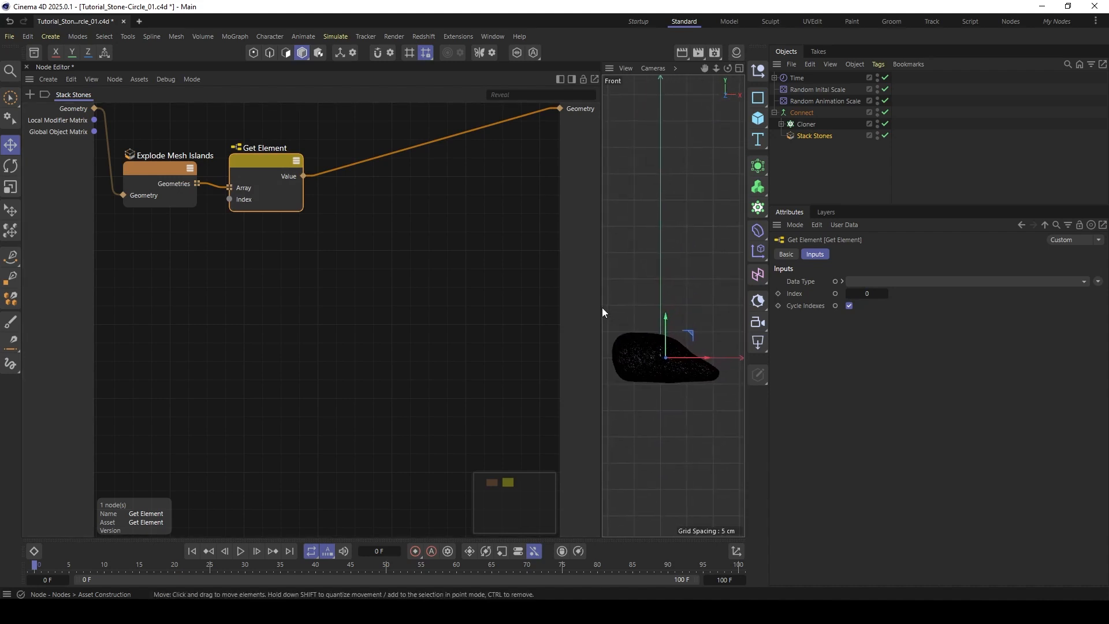
pyautogui.moveTo(602, 308); pyautogui.dragTo(469, 306)
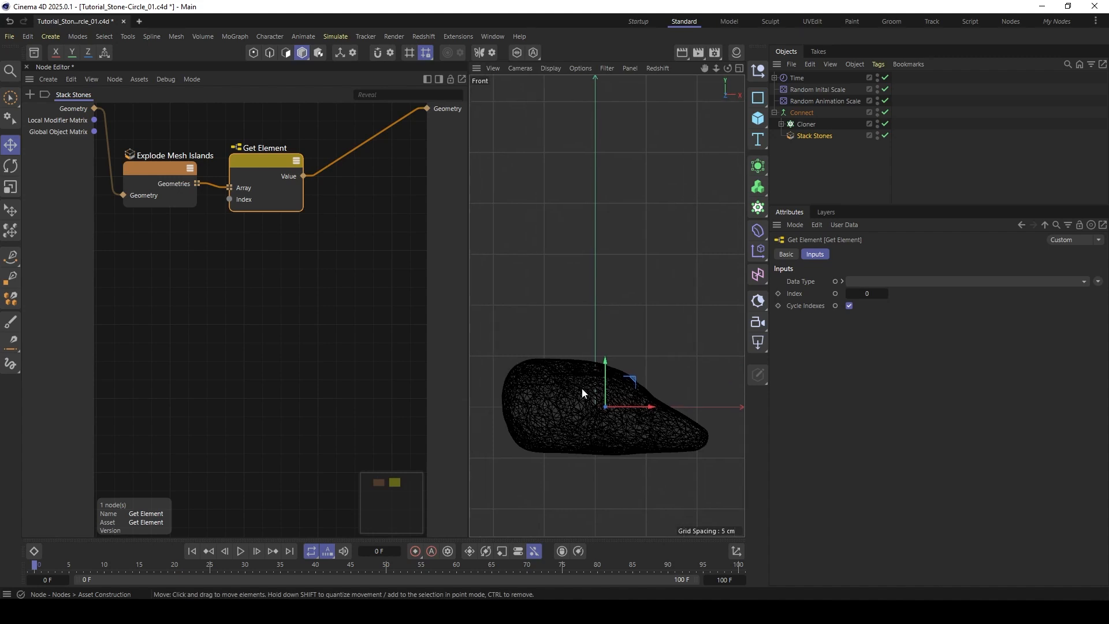
pyautogui.scroll(-2, 580, 388)
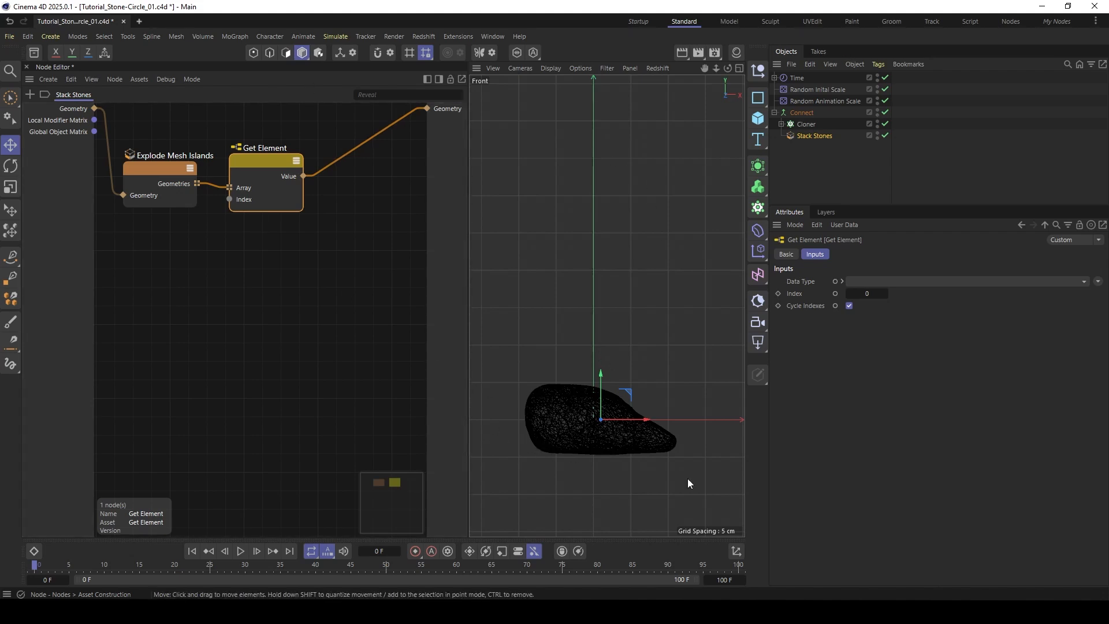
# - With Doodle Paint in white, mark the bottom stone 0 and sketch two stone outlines above it labelled 1 and 2
pyautogui.click(11, 363)
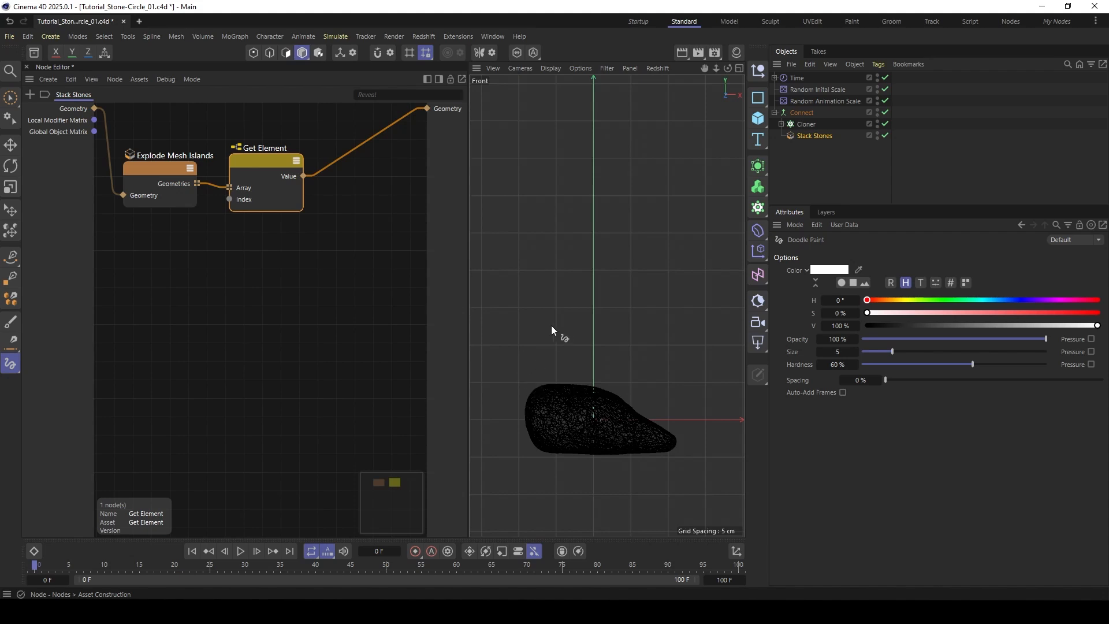
pyautogui.moveTo(584, 407)
pyautogui.mouseDown()
pyautogui.moveTo(590, 424)
pyautogui.moveTo(575, 420)
pyautogui.mouseUp()
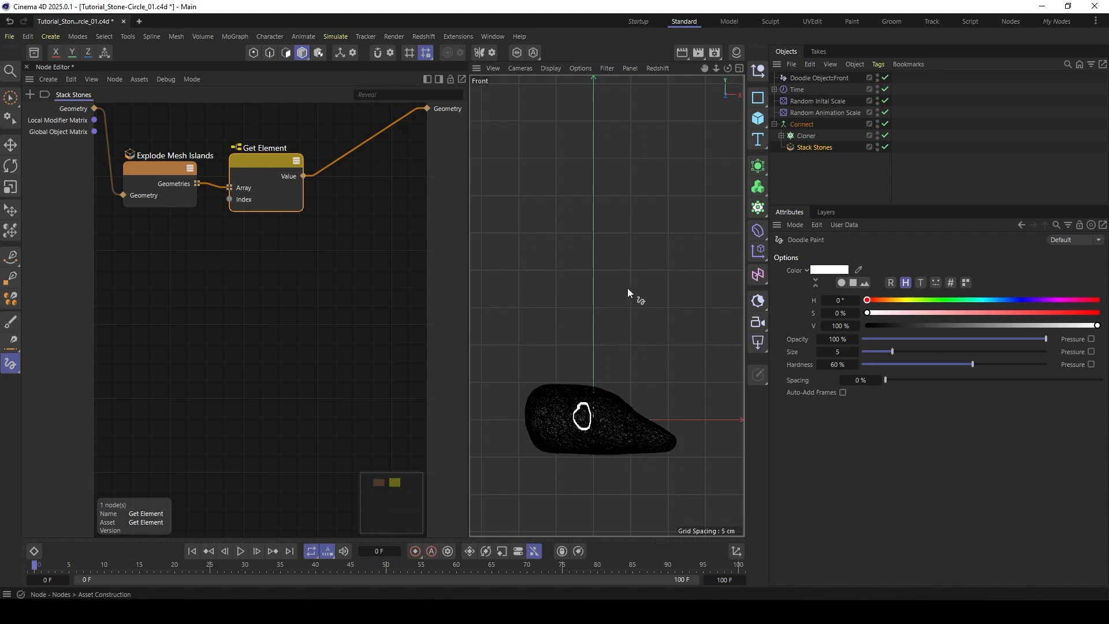
pyautogui.moveTo(628, 283); pyautogui.dragTo(622, 287)
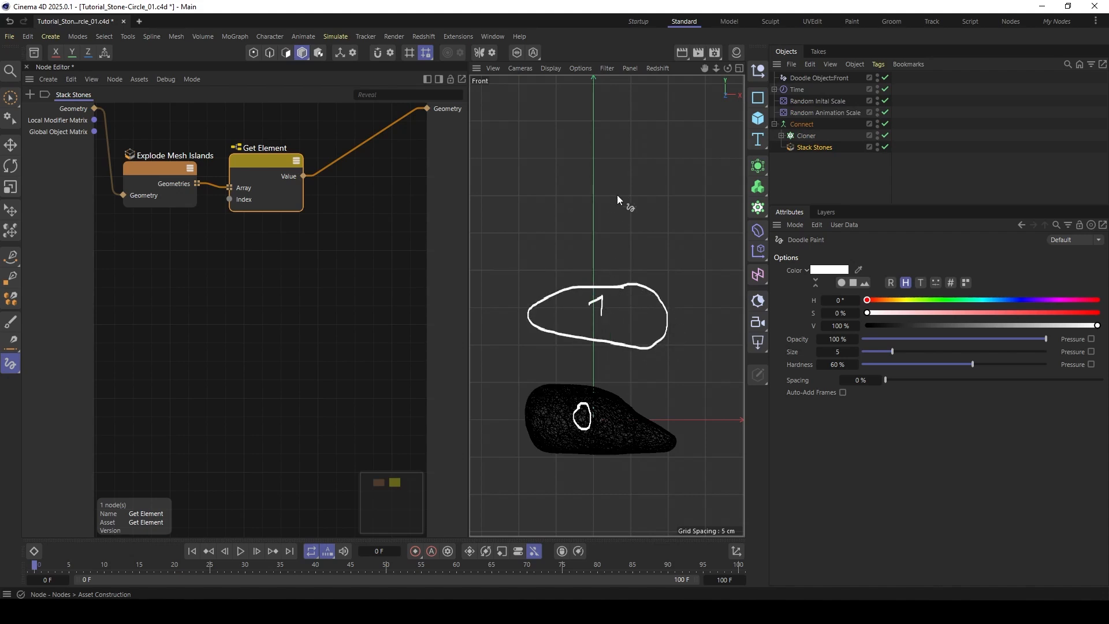
pyautogui.moveTo(652, 219); pyautogui.dragTo(622, 167)
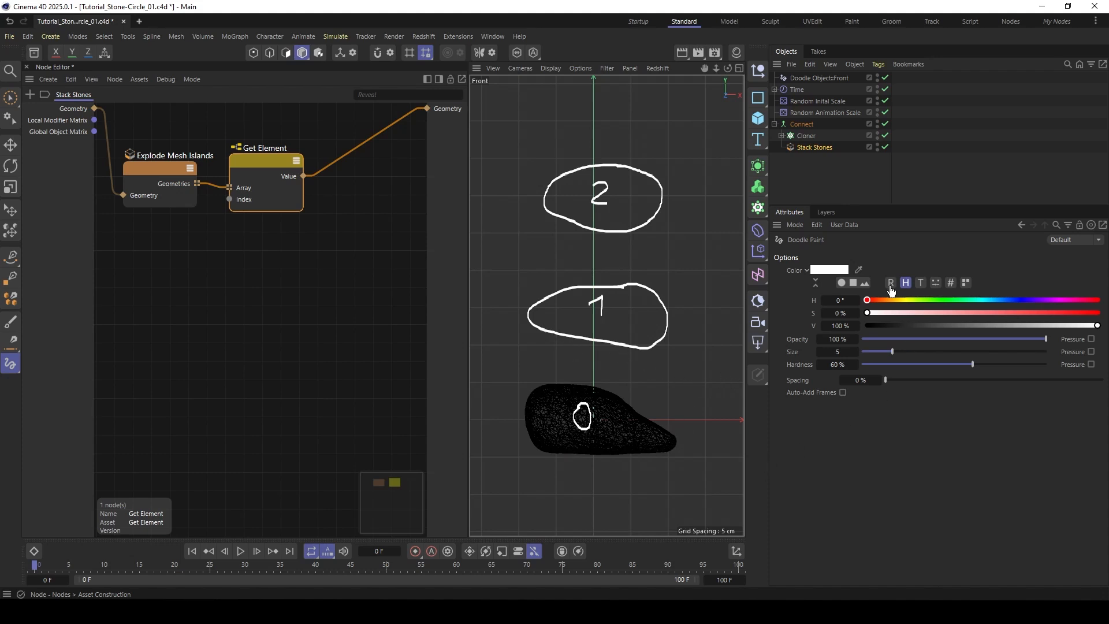
# - In yellow with hue 58° and saturation 50%, doodle a bounding box around stone 0 and a stone labelled 1 resting on it
pyautogui.click(904, 299)
pyautogui.click(982, 313)
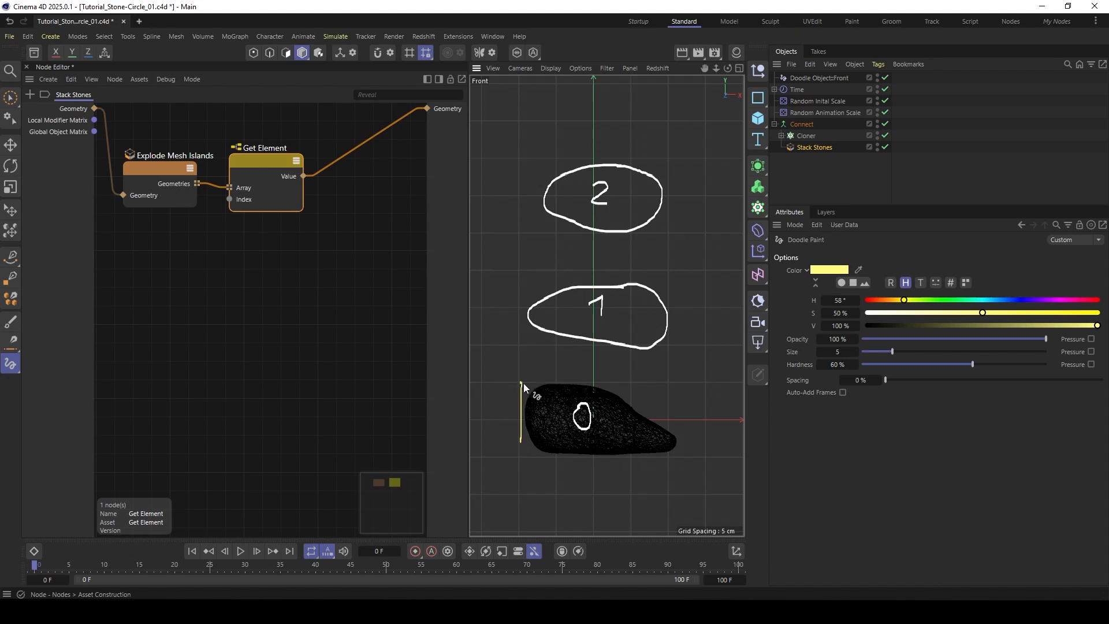
pyautogui.moveTo(523, 383); pyautogui.dragTo(692, 389)
pyautogui.moveTo(674, 449); pyautogui.dragTo(523, 449)
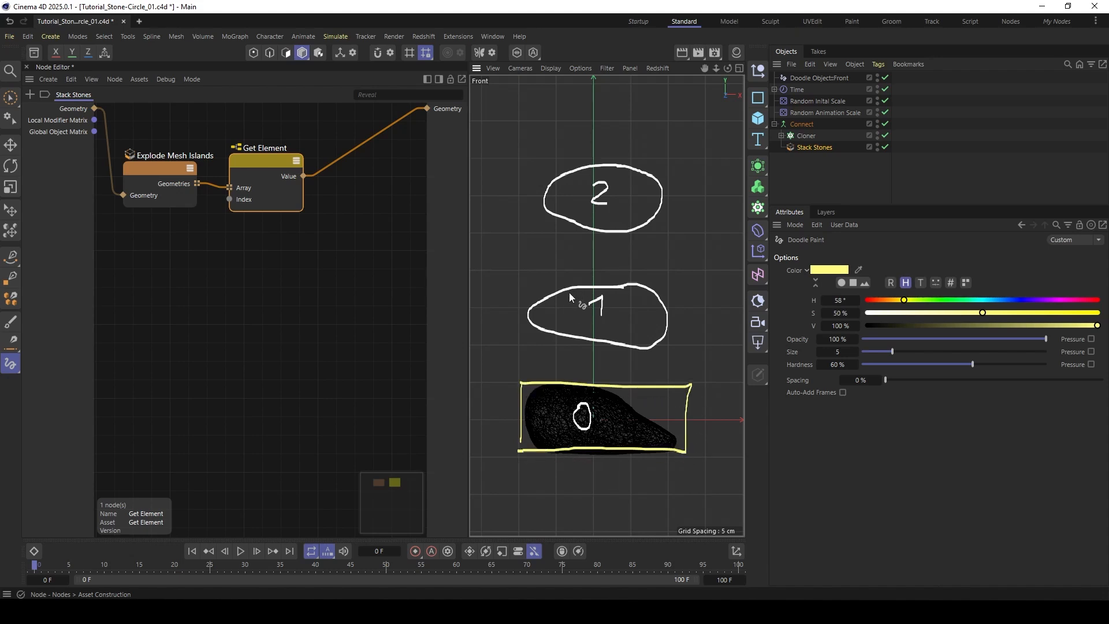
pyautogui.moveTo(665, 330); pyautogui.dragTo(546, 330)
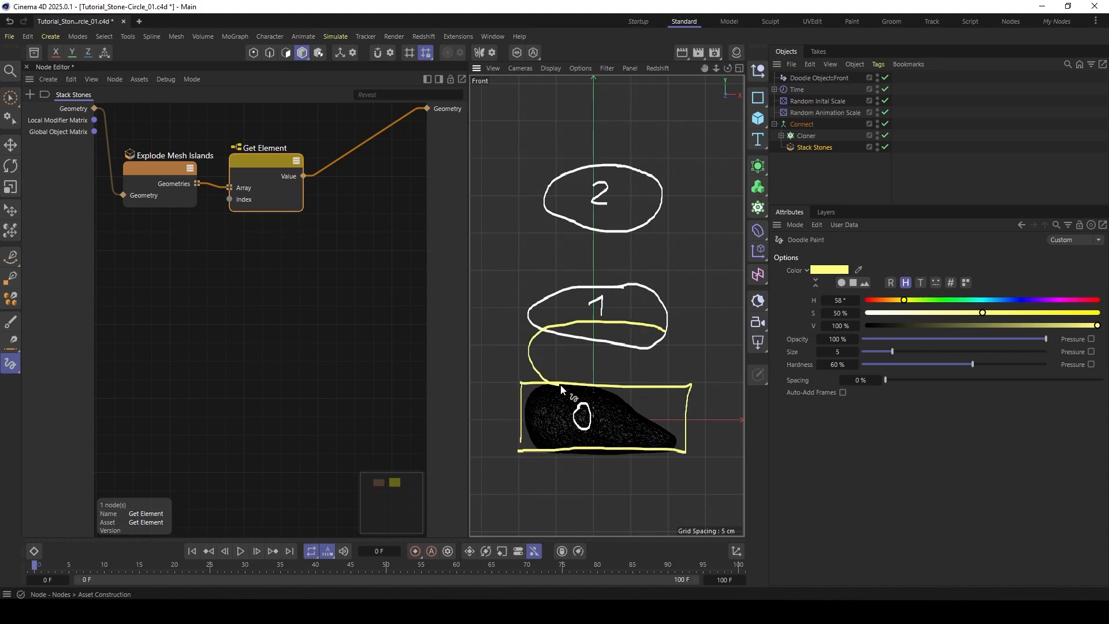
pyautogui.moveTo(560, 385); pyautogui.dragTo(668, 375)
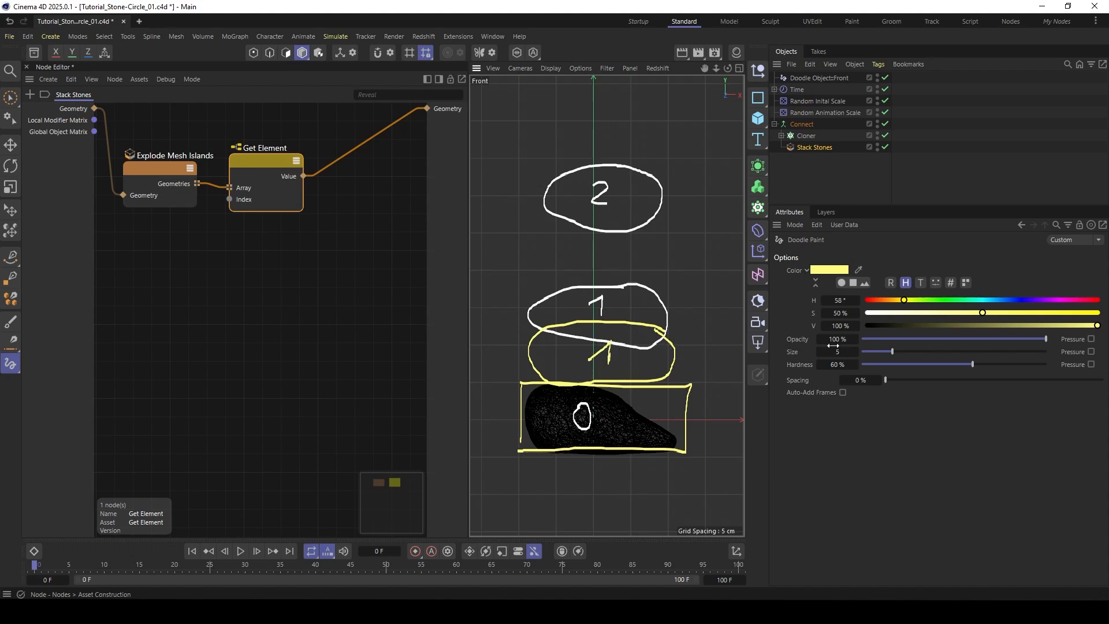
# - Change the doodle hue to 123° green and draw a bounding box enclosing stone 0 and the yellow stone 1
pyautogui.click(945, 301)
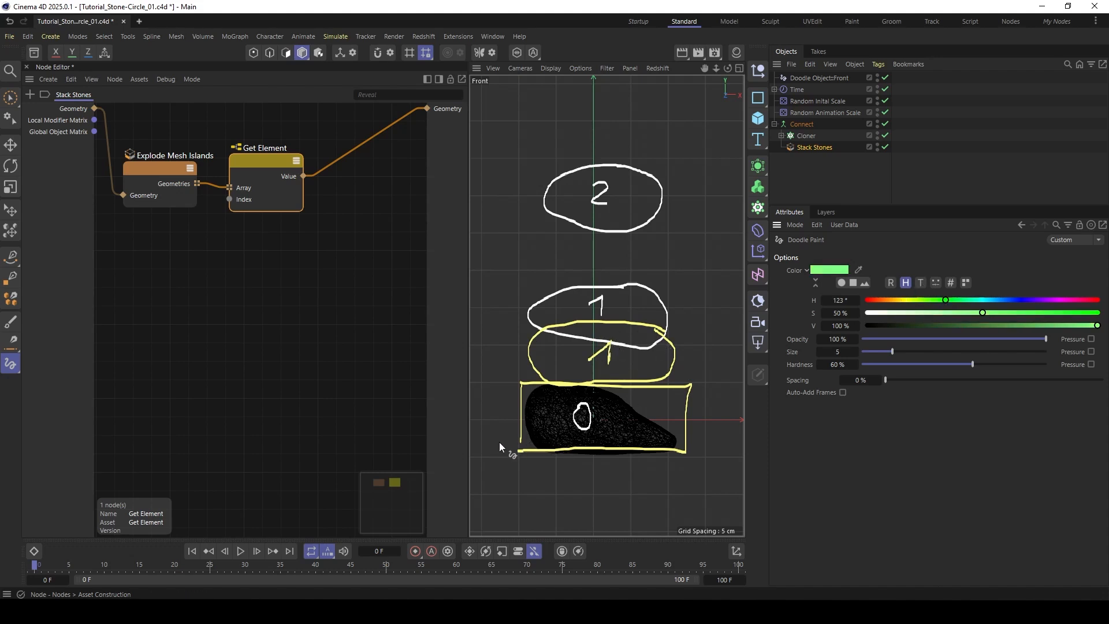
pyautogui.moveTo(514, 449)
pyautogui.mouseDown()
pyautogui.moveTo(521, 319)
pyautogui.moveTo(667, 319)
pyautogui.mouseUp()
pyautogui.moveTo(690, 448); pyautogui.dragTo(575, 456)
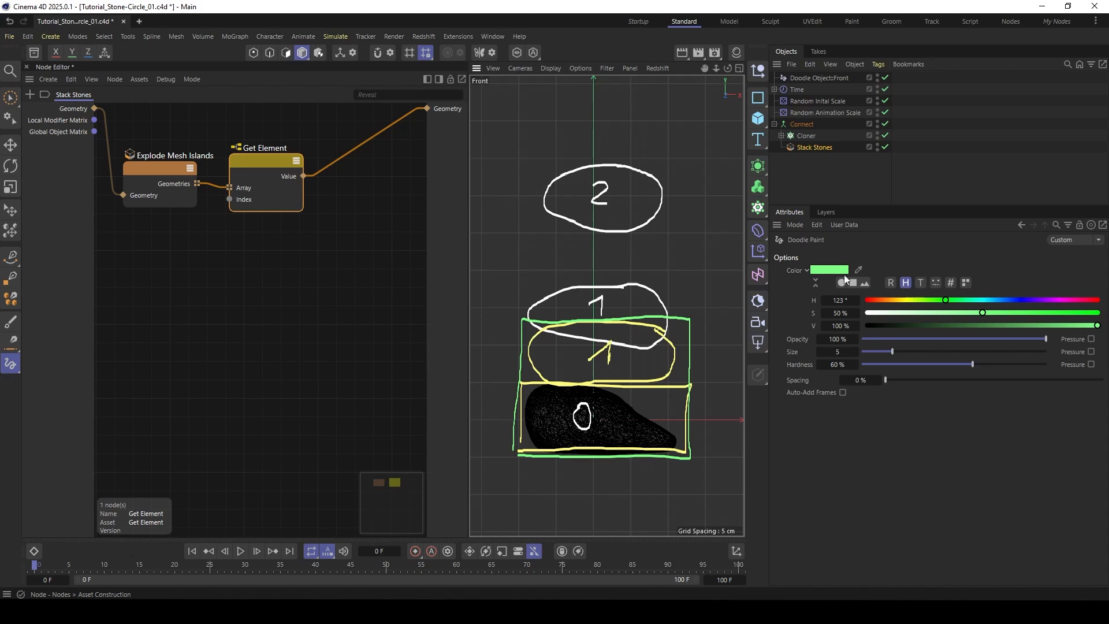
# - Change the doodle hue to 293° pink and sketch a stone labelled 2 resting on top of the green box
pyautogui.moveTo(1034, 297); pyautogui.dragTo(1056, 304)
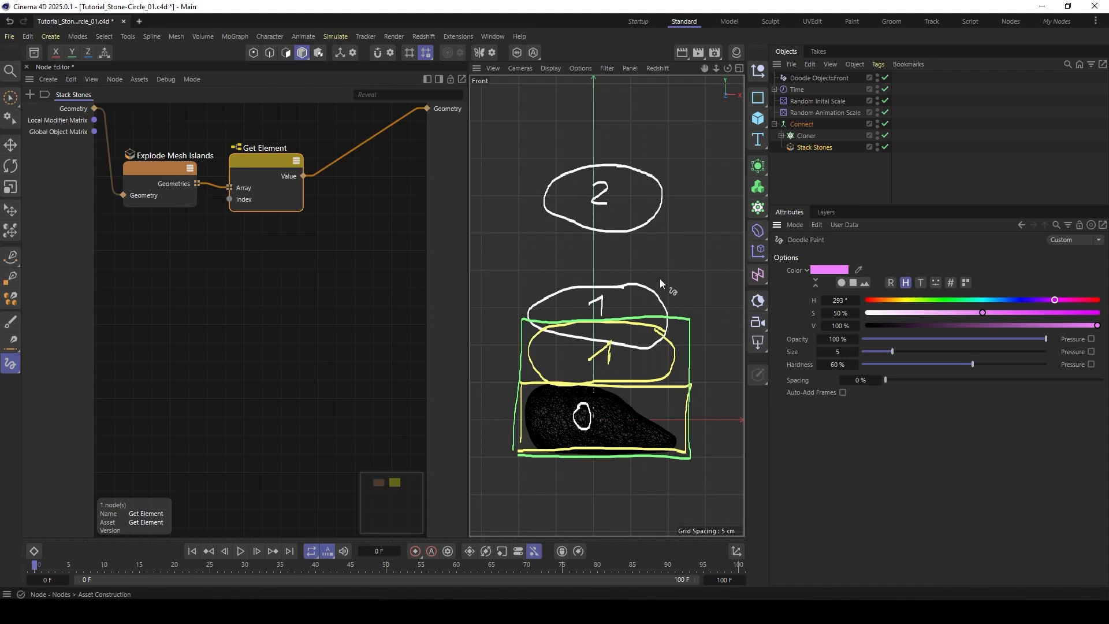
pyautogui.moveTo(642, 257); pyautogui.dragTo(599, 254)
pyautogui.moveTo(556, 295); pyautogui.dragTo(665, 312)
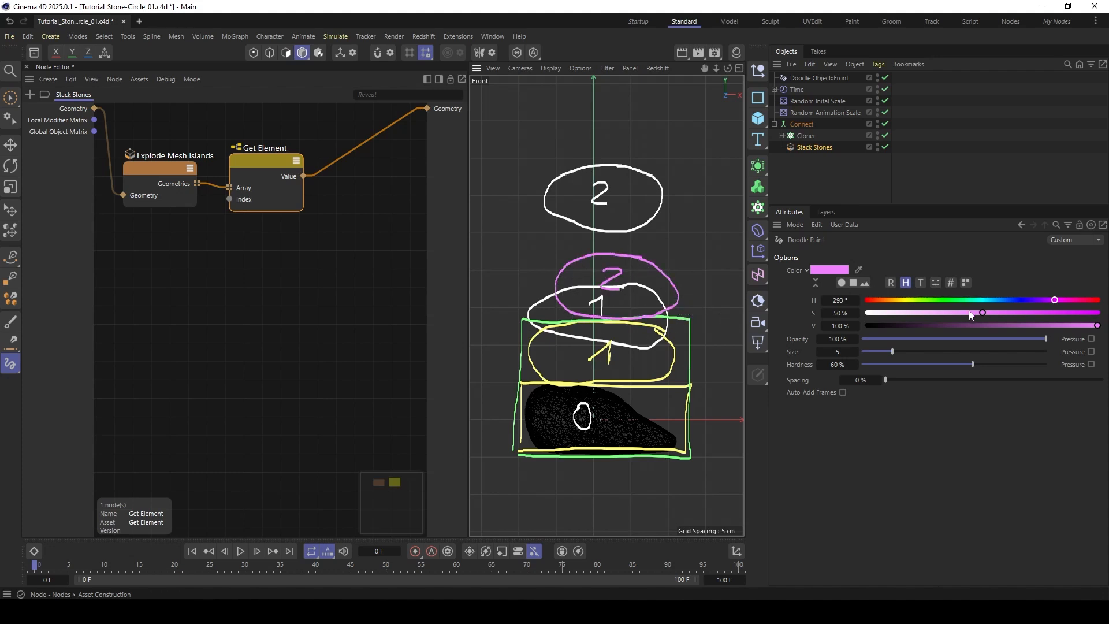
# - Doodle a pink bounding box around the stacked stones and sketch a stone labelled 3 on top in orange with hue 27°
pyautogui.moveTo(513, 452)
pyautogui.mouseDown()
pyautogui.moveTo(517, 254)
pyautogui.moveTo(636, 255)
pyautogui.moveTo(704, 303)
pyautogui.moveTo(698, 457)
pyautogui.moveTo(675, 454)
pyautogui.mouseUp()
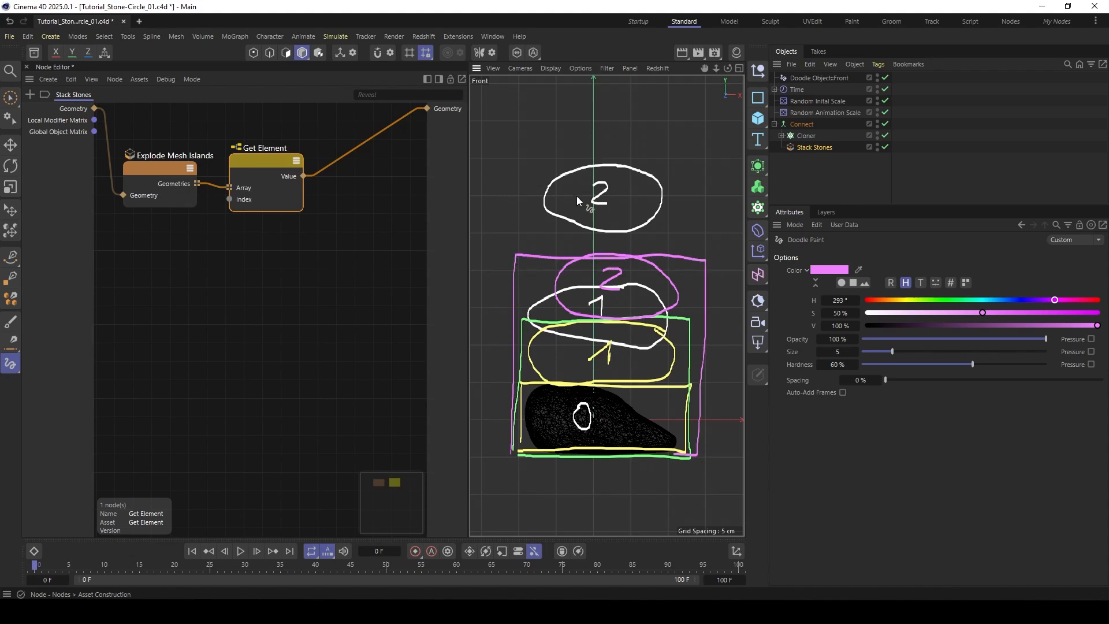
pyautogui.click(884, 300)
pyautogui.moveTo(607, 154)
pyautogui.mouseDown()
pyautogui.moveTo(549, 217)
pyautogui.moveTo(673, 237)
pyautogui.moveTo(576, 199)
pyautogui.moveTo(625, 211)
pyautogui.moveTo(611, 220)
pyautogui.mouseUp()
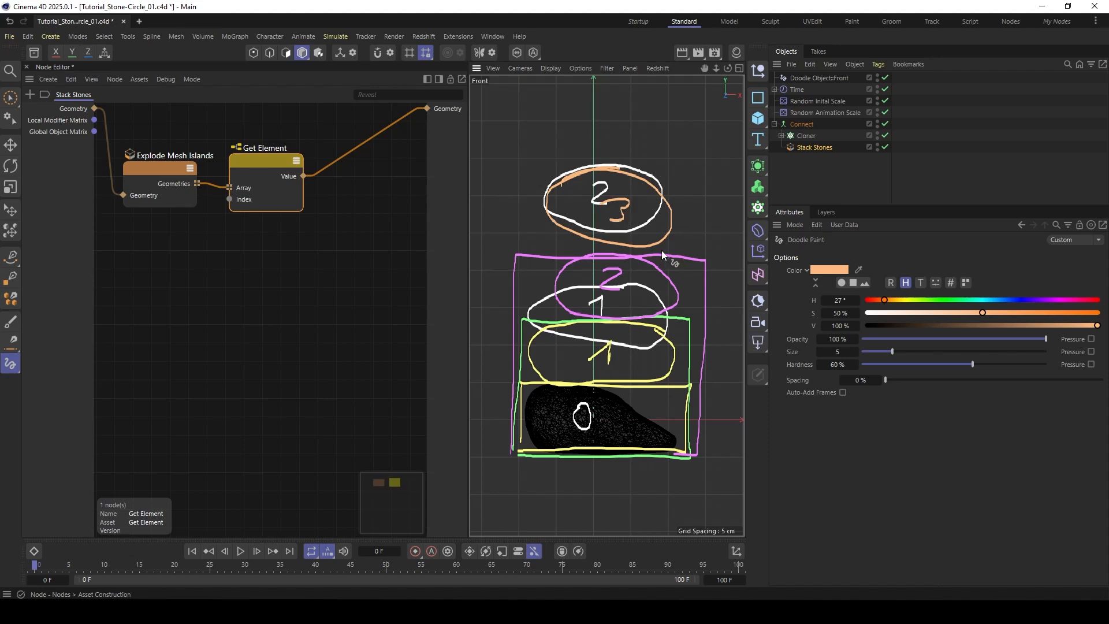
pyautogui.moveTo(663, 246)
pyautogui.mouseDown()
pyautogui.moveTo(635, 256)
pyautogui.moveTo(541, 191)
pyautogui.moveTo(663, 187)
pyautogui.mouseUp()
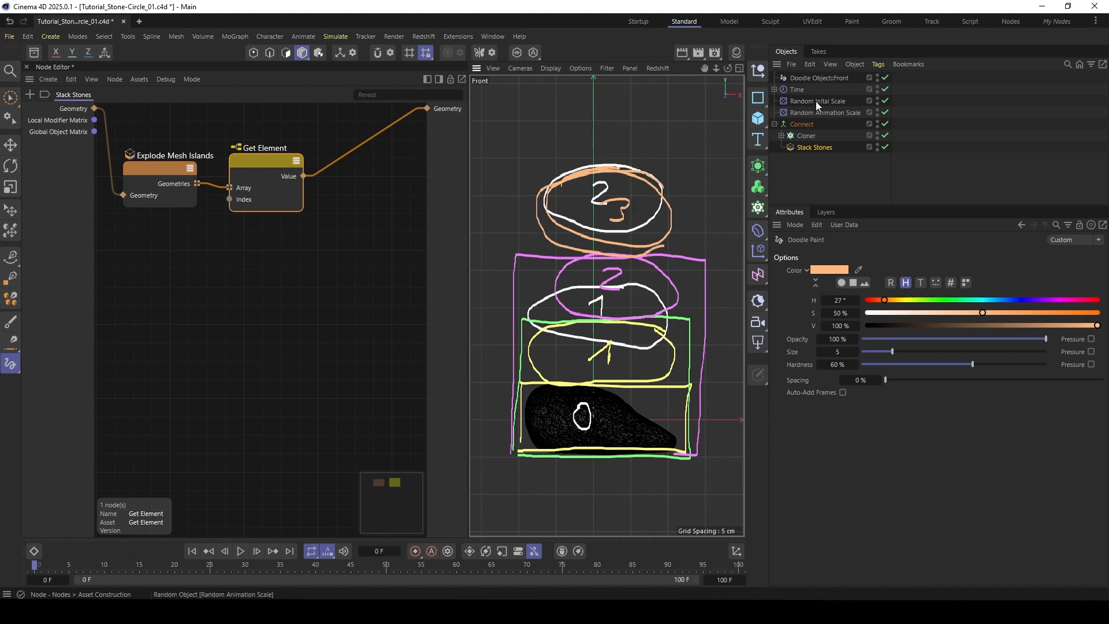
# - Disable the Doodle Object, widen the Node Editor and switch the front view to Gouraud Shading
pyautogui.click(885, 78)
pyautogui.moveTo(468, 252); pyautogui.dragTo(601, 252)
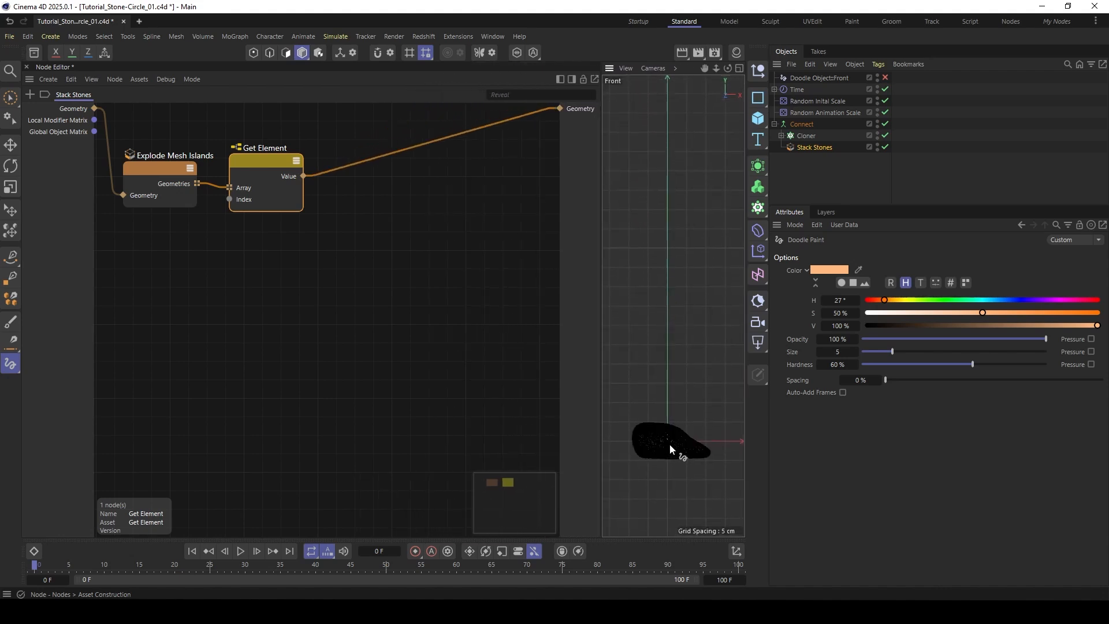
pyautogui.press('n')
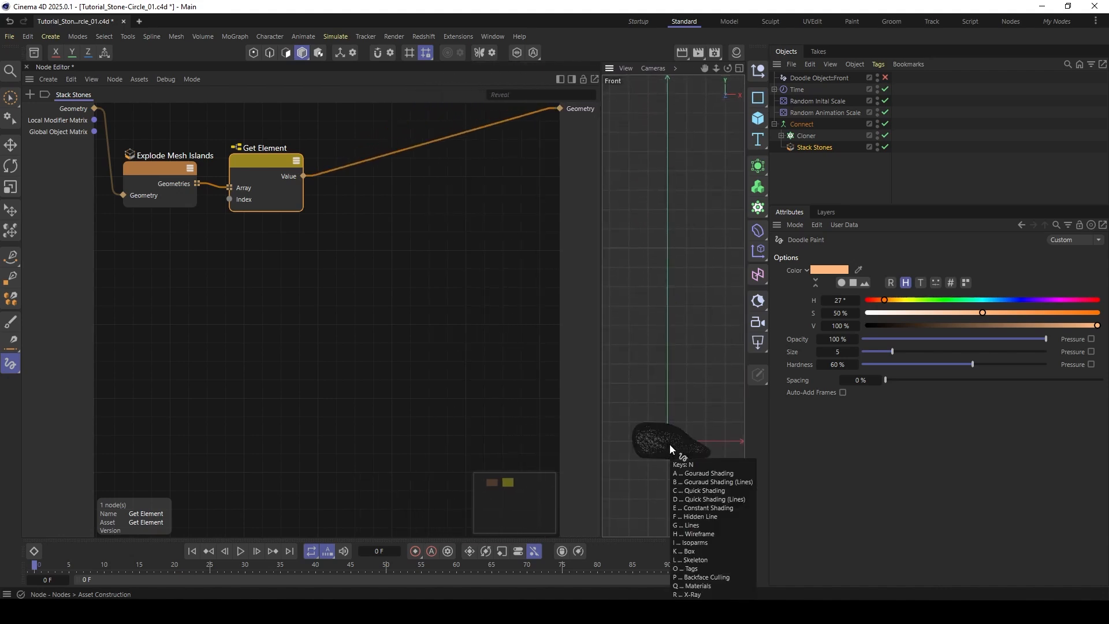
pyautogui.press('a')
# - Spread out the Explode Mesh Islands and Get Element nodes and add an Erase Elements node below Get Element
pyautogui.moveTo(257, 164); pyautogui.dragTo(257, 149)
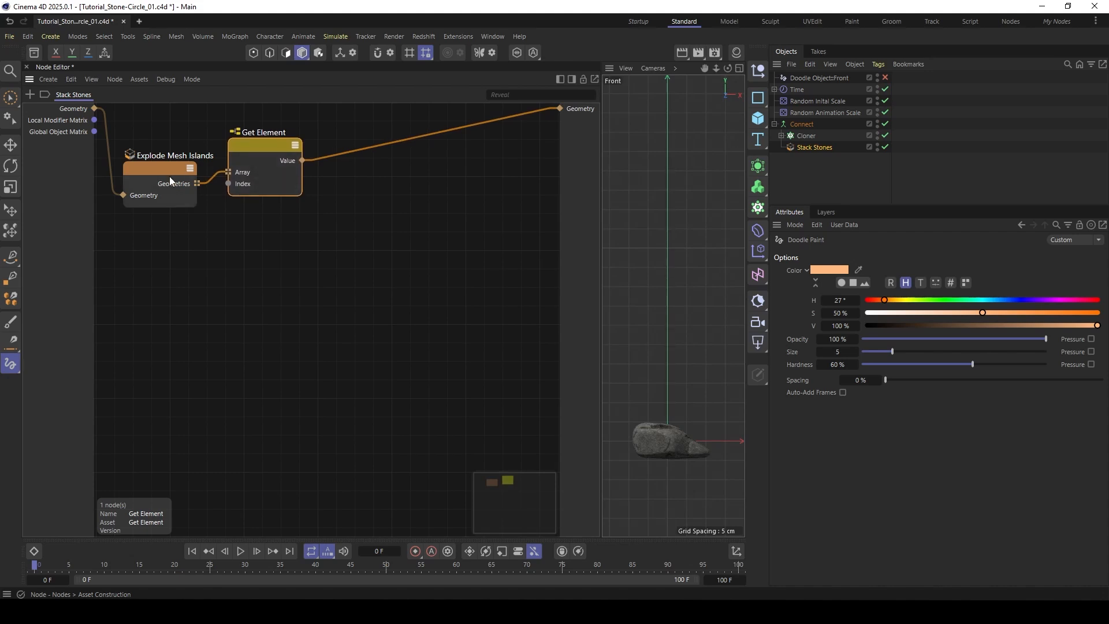
pyautogui.moveTo(169, 176); pyautogui.dragTo(164, 185)
pyautogui.moveTo(260, 146); pyautogui.dragTo(254, 146)
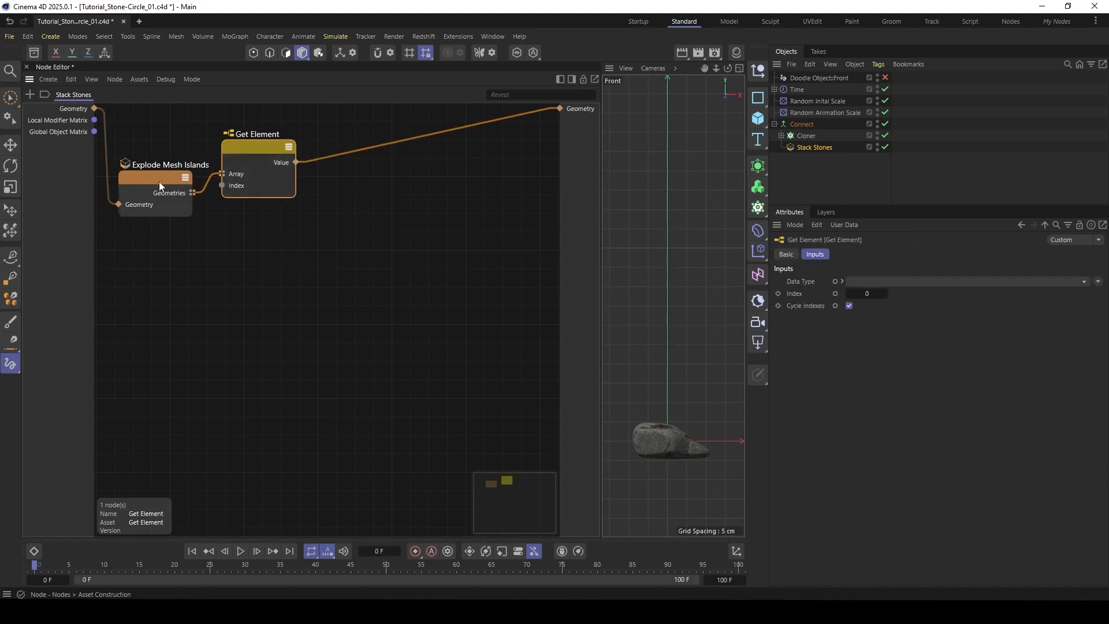
pyautogui.moveTo(160, 185); pyautogui.dragTo(155, 199)
pyautogui.doubleClick(265, 268)
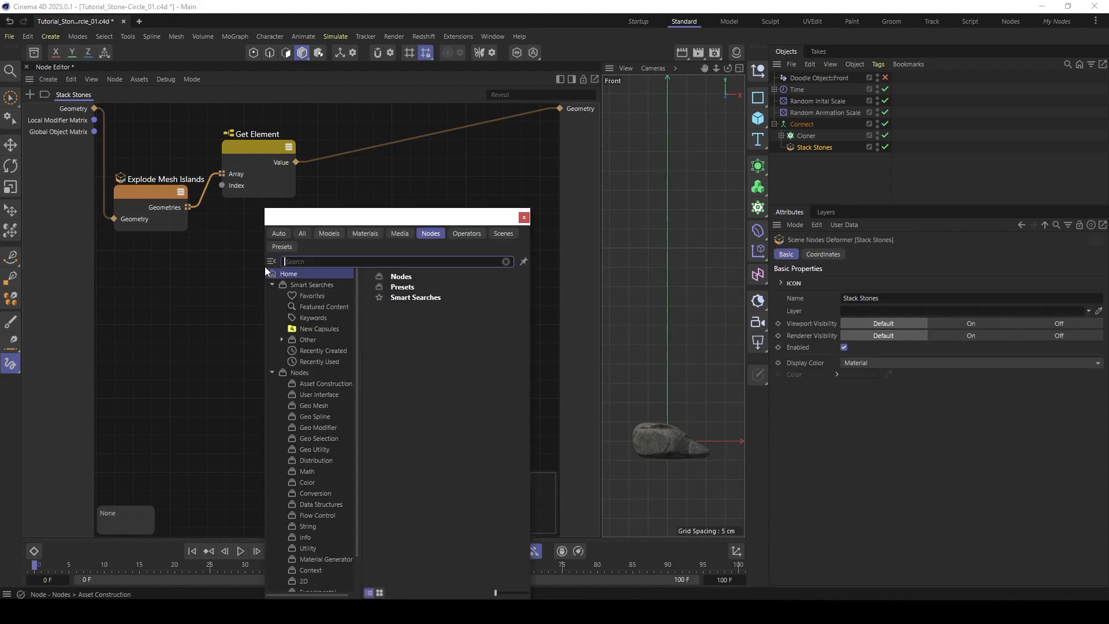
pyautogui.write('er')
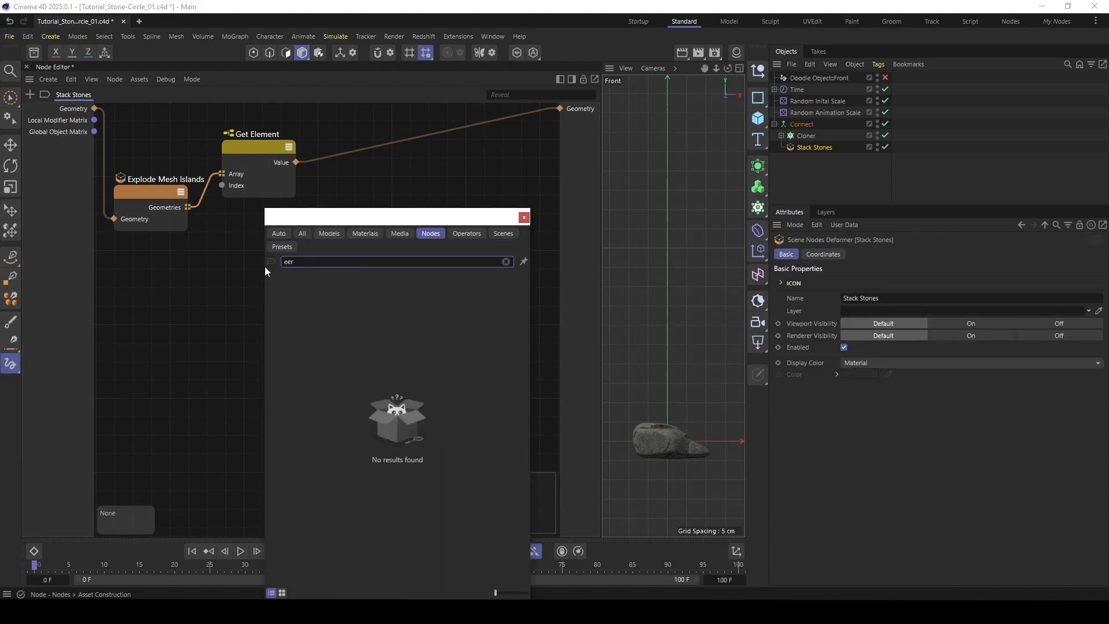
pyautogui.write('as')
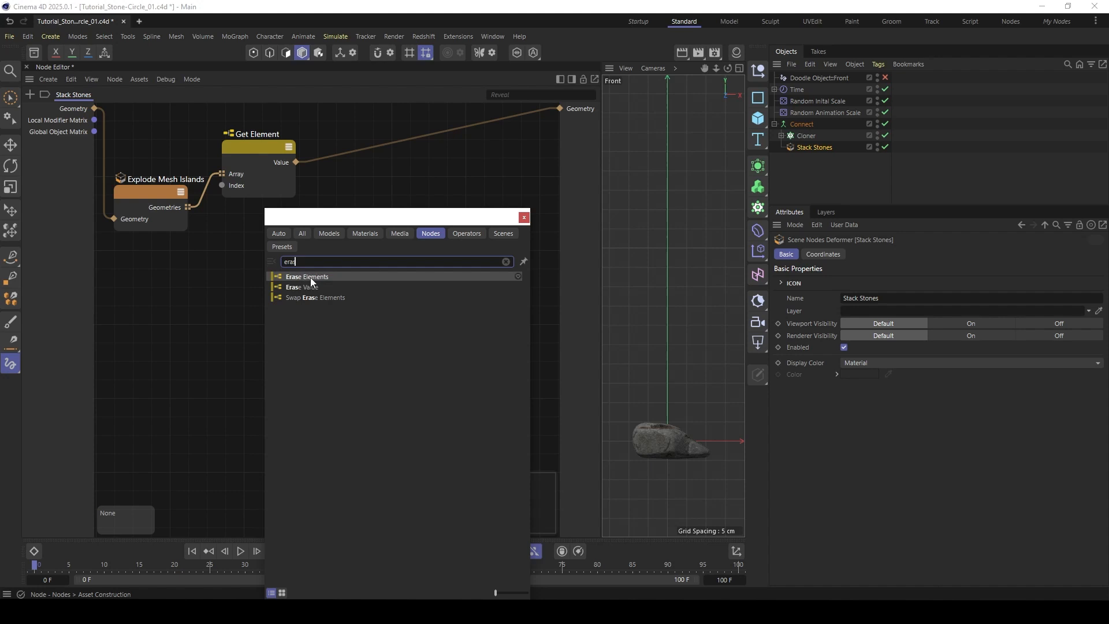
pyautogui.click(310, 277)
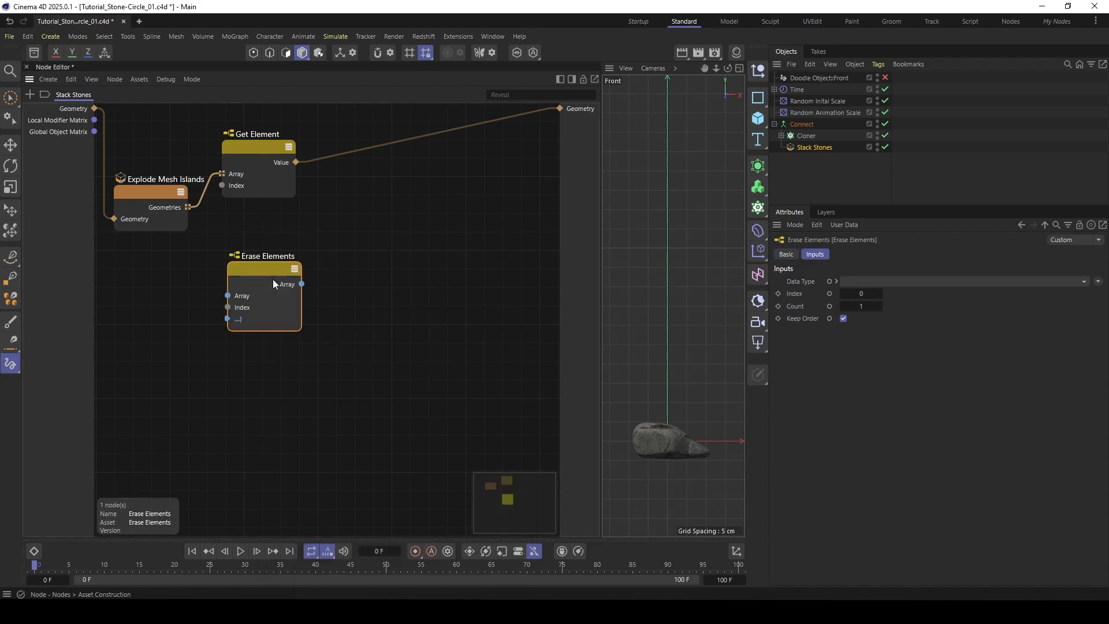
# - Connect the Geometries output of Explode Mesh Islands to the Array input of Erase Elements and compare its index with Get Element's
pyautogui.click(168, 196)
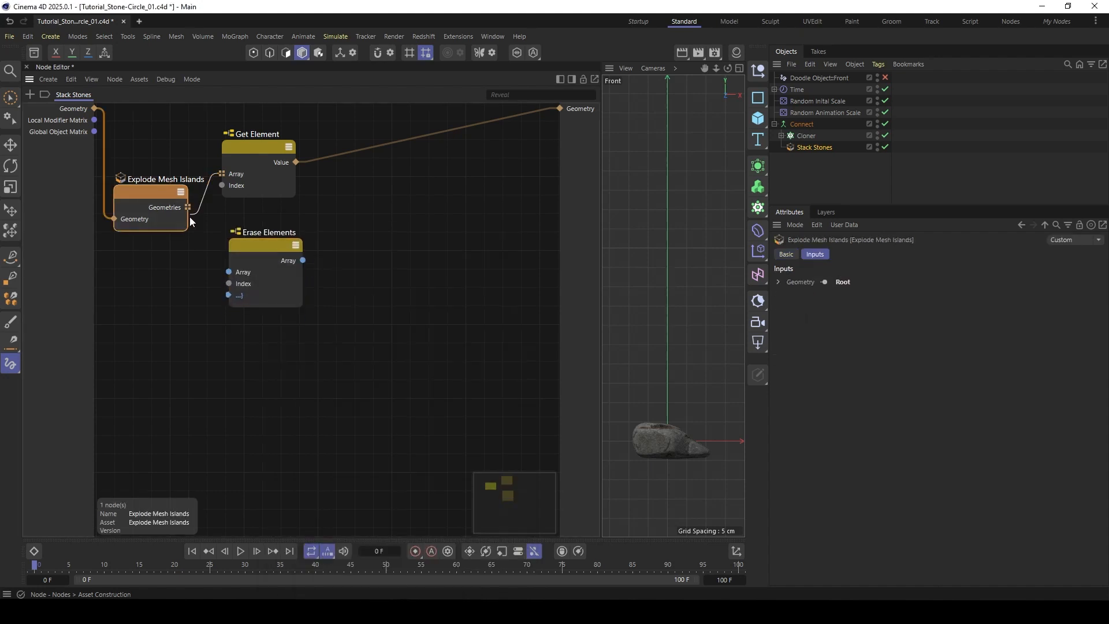
pyautogui.moveTo(189, 216); pyautogui.dragTo(218, 268)
pyautogui.moveTo(189, 208); pyautogui.dragTo(198, 239)
pyautogui.moveTo(233, 273); pyautogui.dragTo(229, 271)
pyautogui.moveTo(255, 234); pyautogui.dragTo(249, 241)
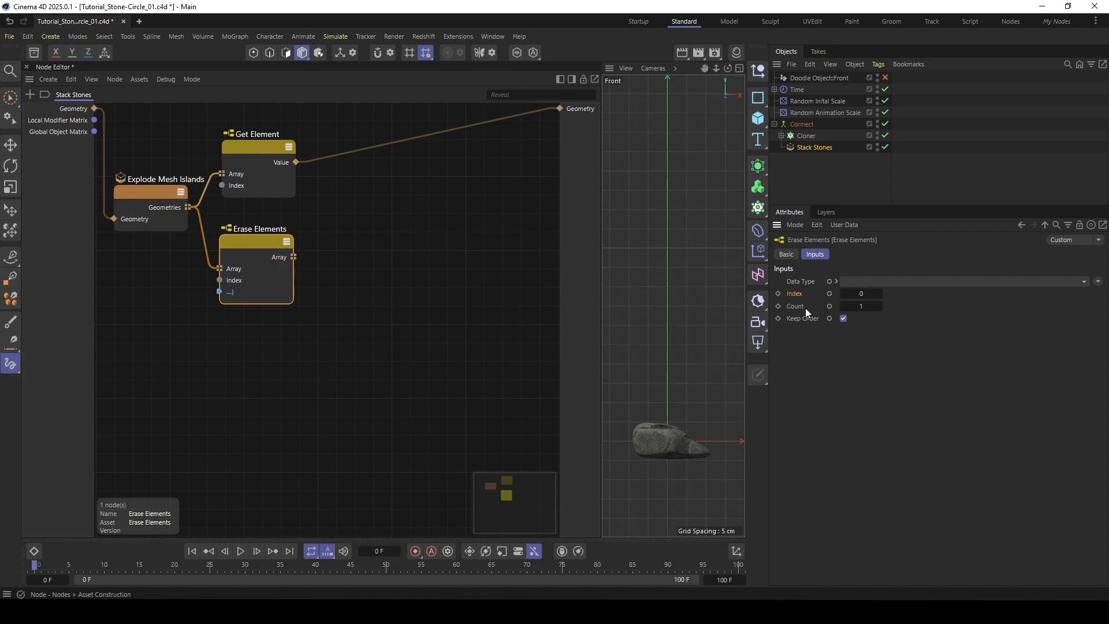
pyautogui.click(267, 164)
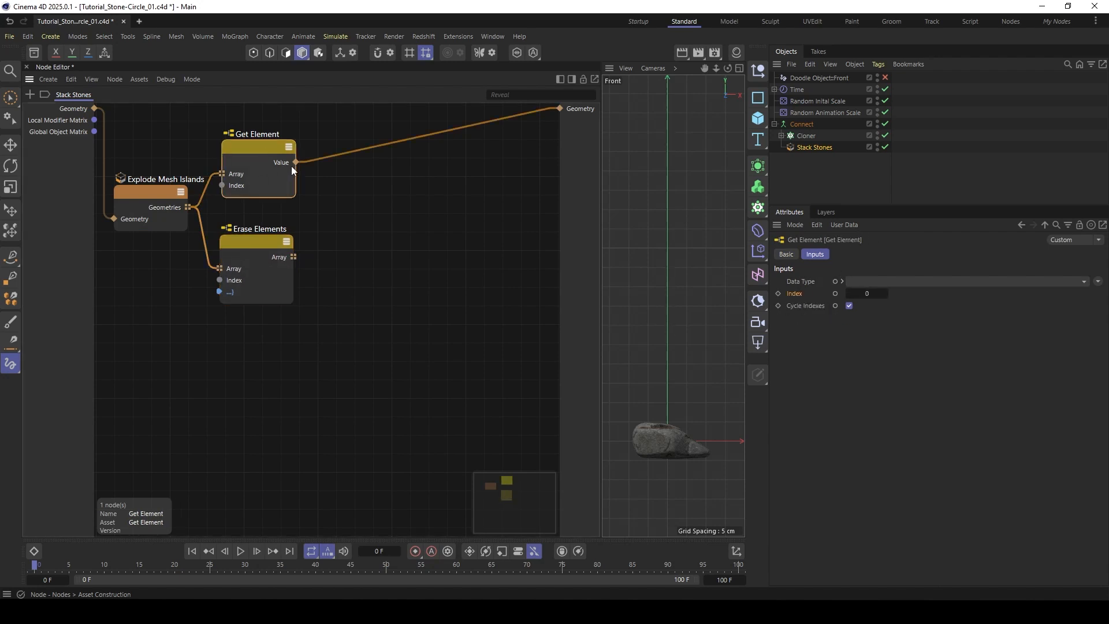
pyautogui.click(283, 258)
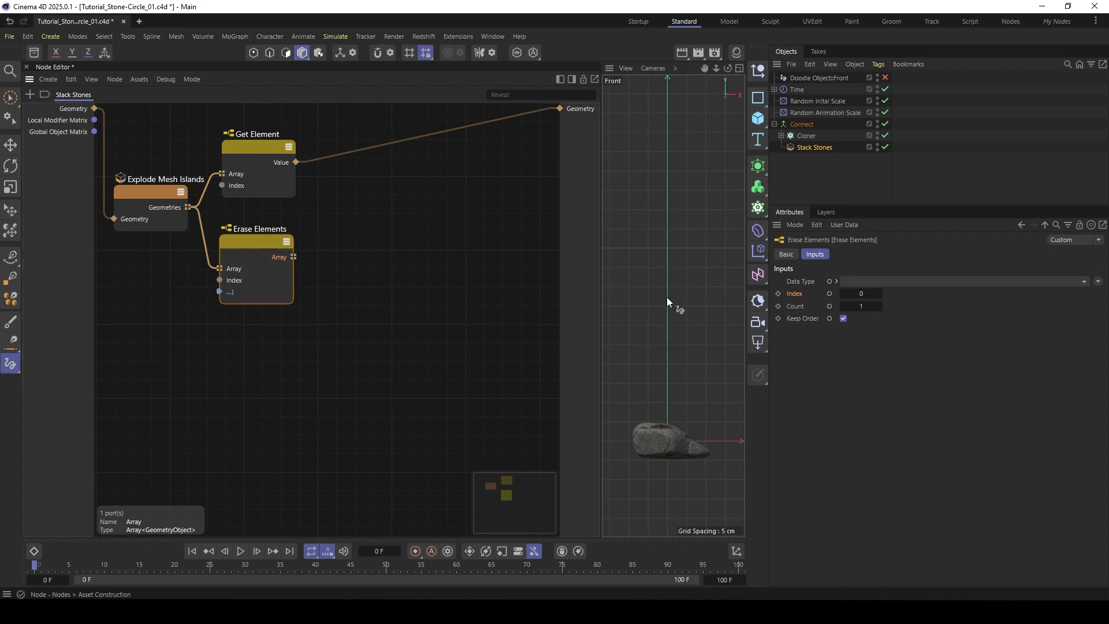
# - Tidy the Get Element node's position and add a Loop Carried Value node on the output side of the graph
pyautogui.scroll(-2, 266, 221)
pyautogui.moveTo(313, 211); pyautogui.dragTo(302, 226, button='middle')
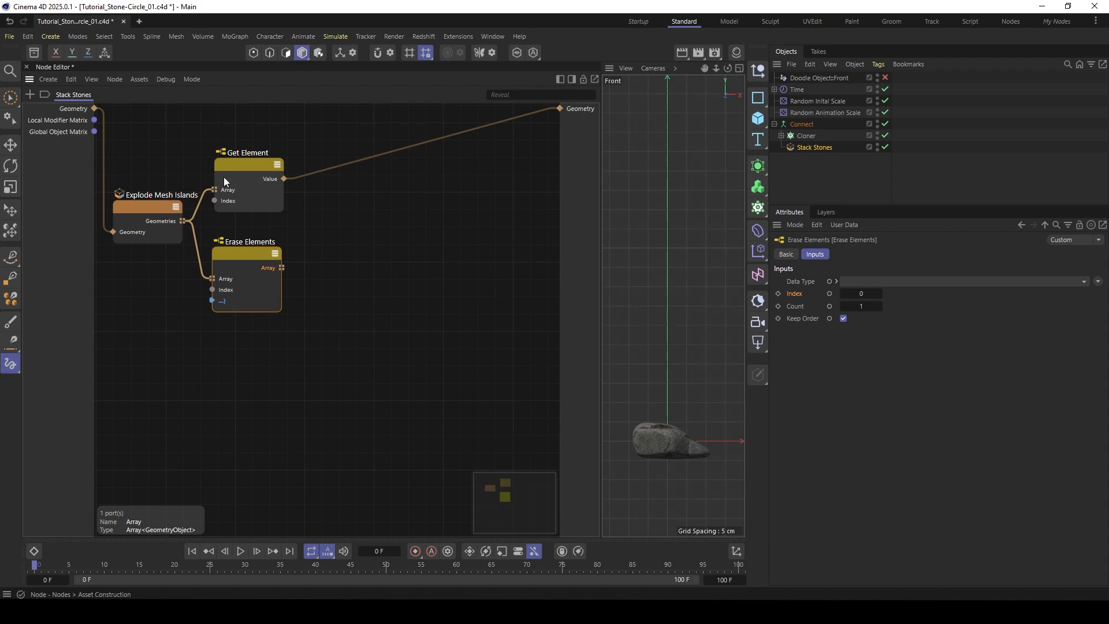
pyautogui.moveTo(240, 172); pyautogui.dragTo(236, 178)
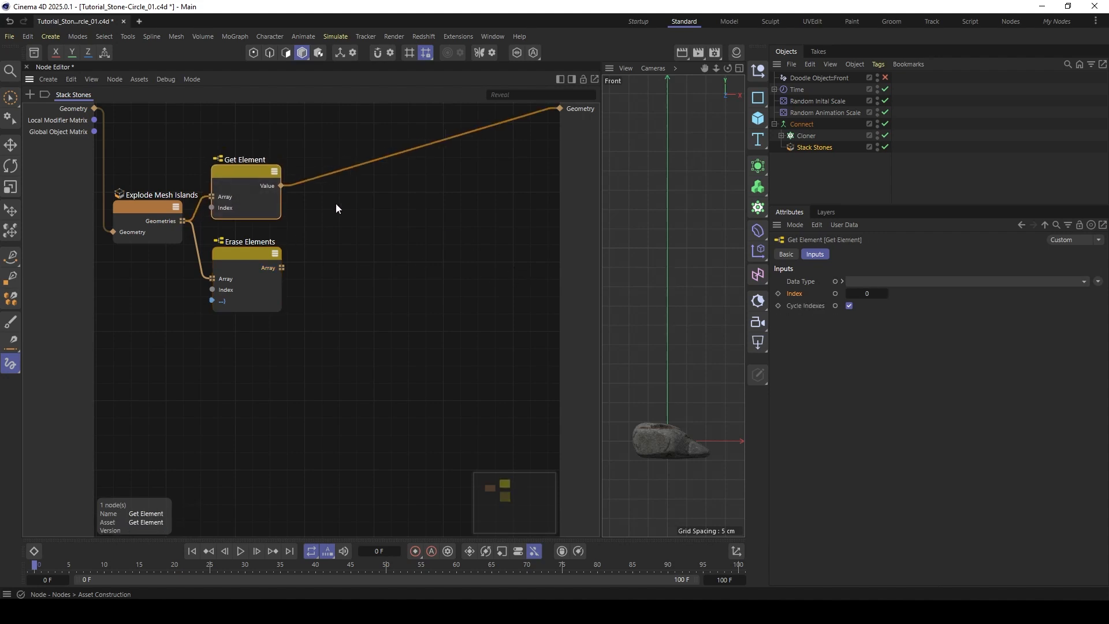
pyautogui.doubleClick(423, 245)
pyautogui.write('loo')
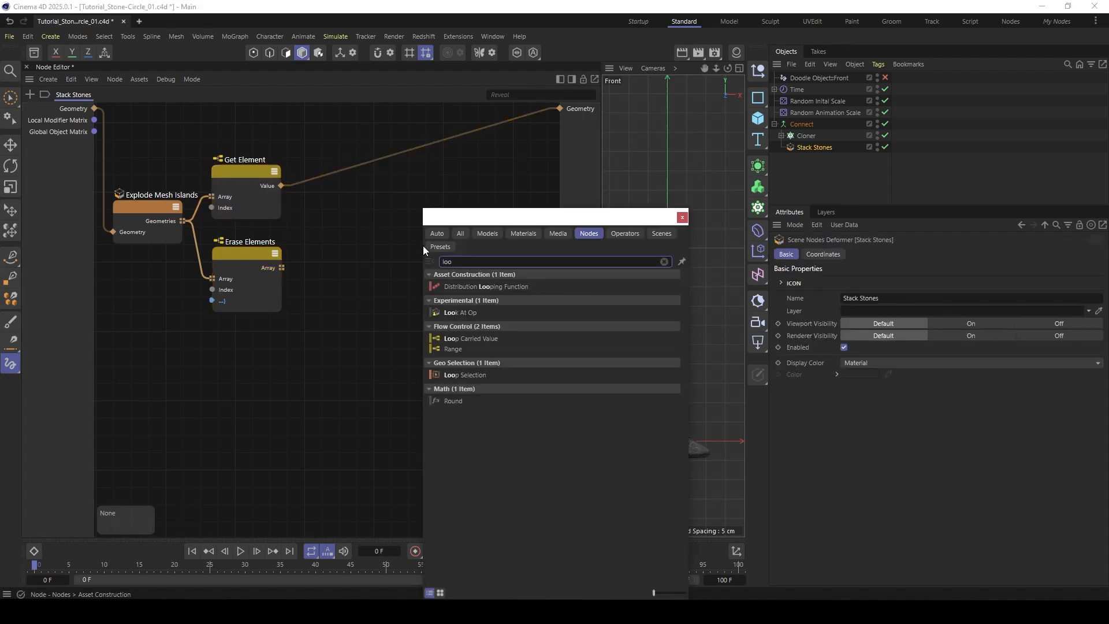
pyautogui.doubleClick(462, 338)
pyautogui.moveTo(408, 222); pyautogui.dragTo(393, 220)
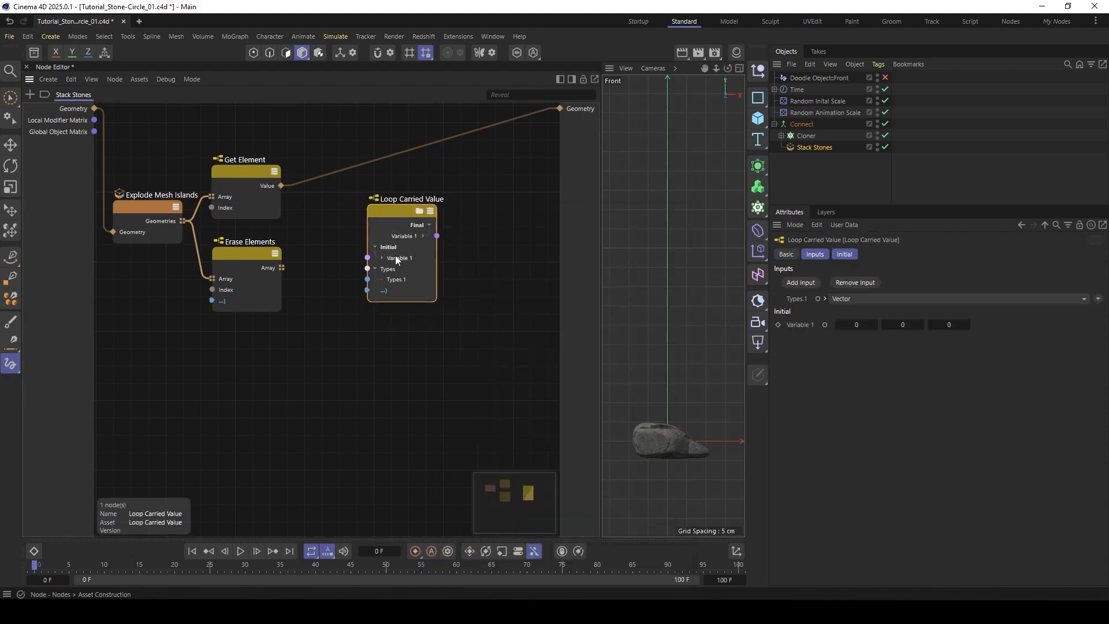
# - Set the Loop Carried Value type to GeometryObject and connect the Get Element value to its initial Variable 1
pyautogui.click(396, 258)
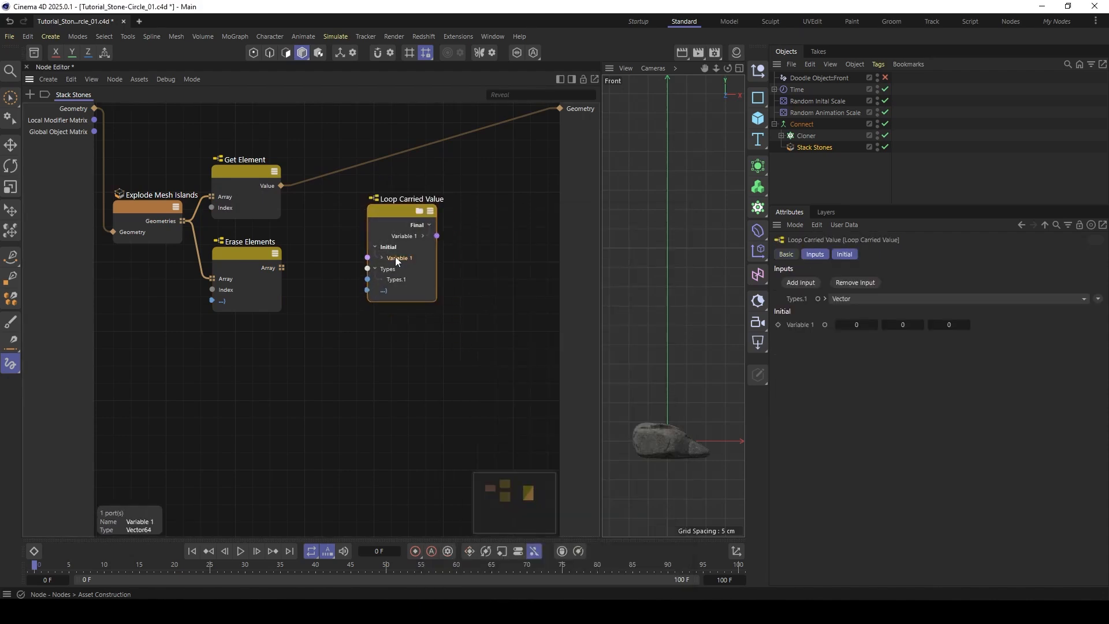
pyautogui.click(878, 298)
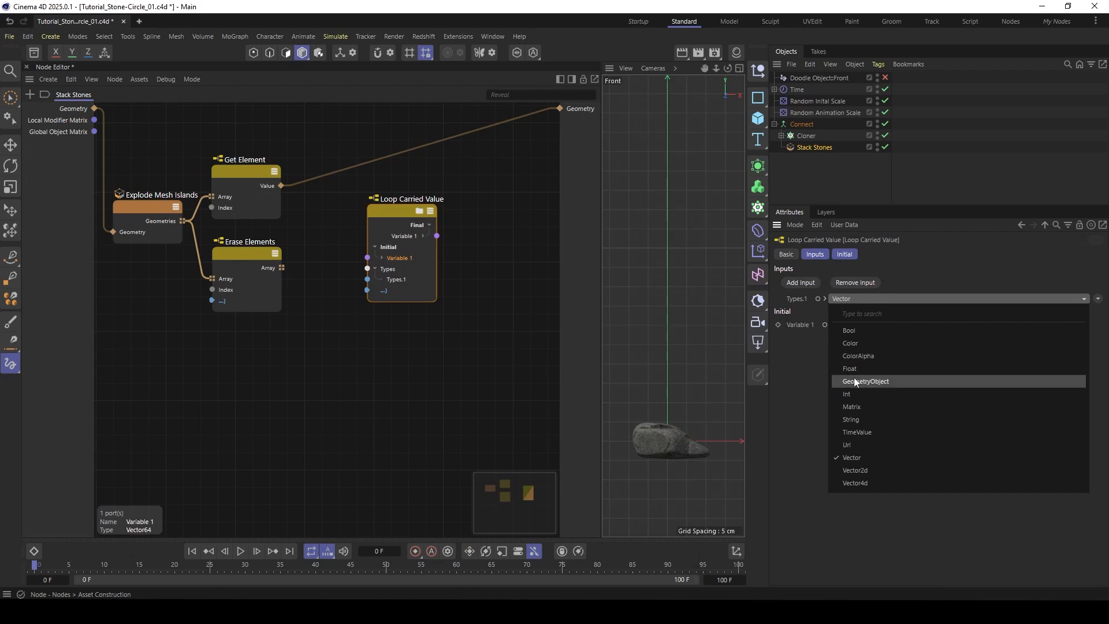
pyautogui.click(868, 381)
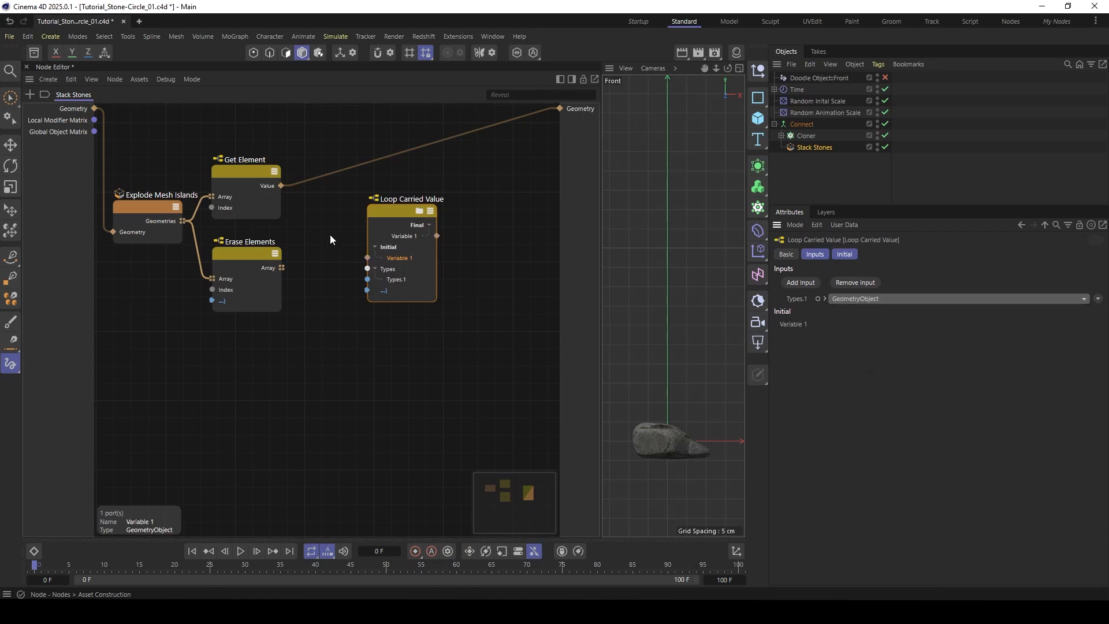
pyautogui.moveTo(281, 185); pyautogui.dragTo(367, 258)
pyautogui.moveTo(396, 220)
pyautogui.mouseDown()
pyautogui.moveTo(383, 217)
pyautogui.moveTo(394, 208)
pyautogui.mouseUp()
# - Add an Iterate Collection node after Erase Elements and feed it the remaining array as its collection
pyautogui.moveTo(260, 254)
pyautogui.mouseDown()
pyautogui.moveTo(238, 265)
pyautogui.moveTo(258, 282)
pyautogui.mouseUp()
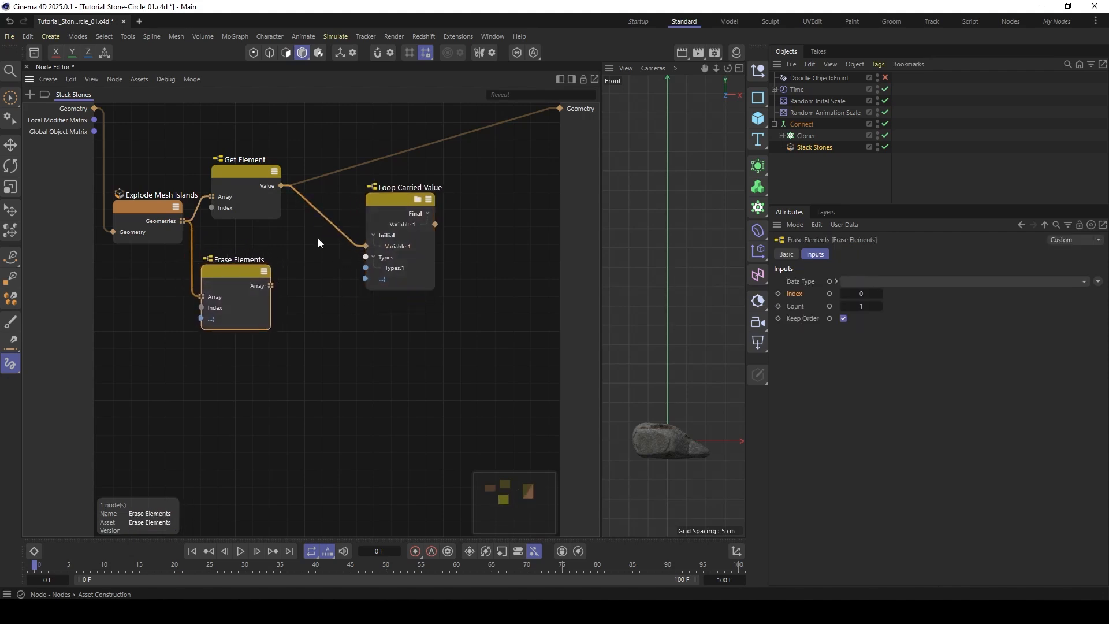
pyautogui.moveTo(372, 212); pyautogui.dragTo(376, 207)
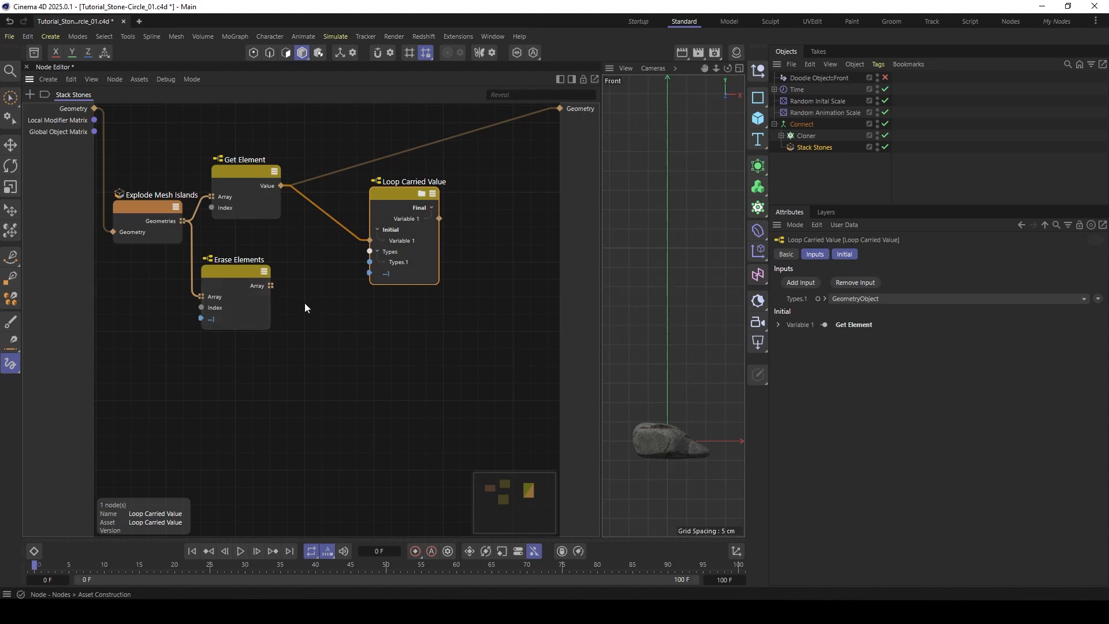
pyautogui.doubleClick(321, 305)
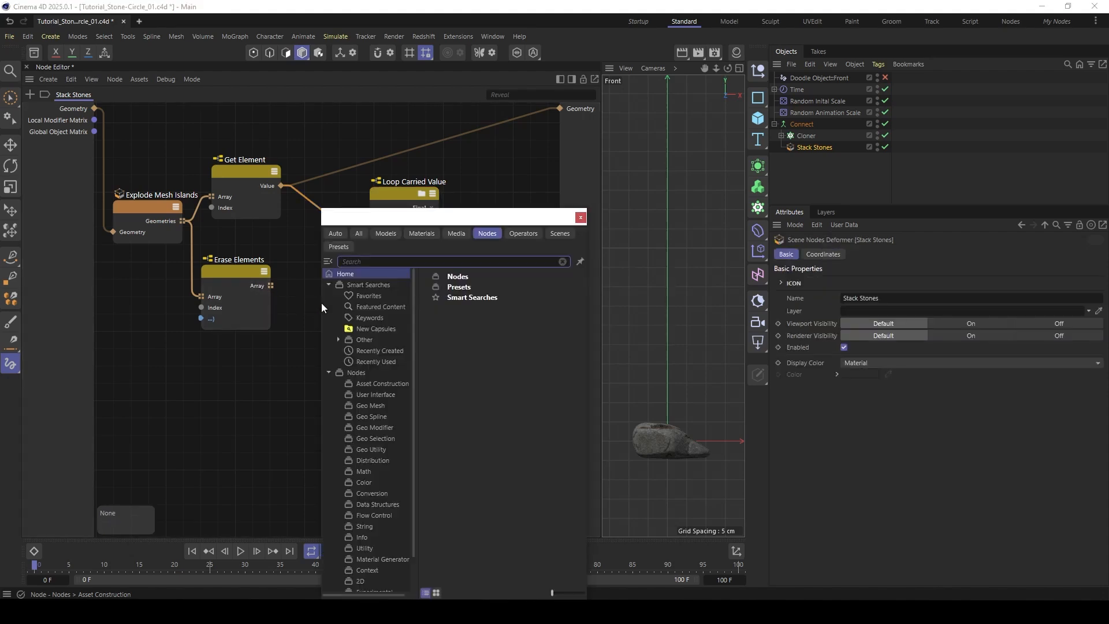
pyautogui.write('iter')
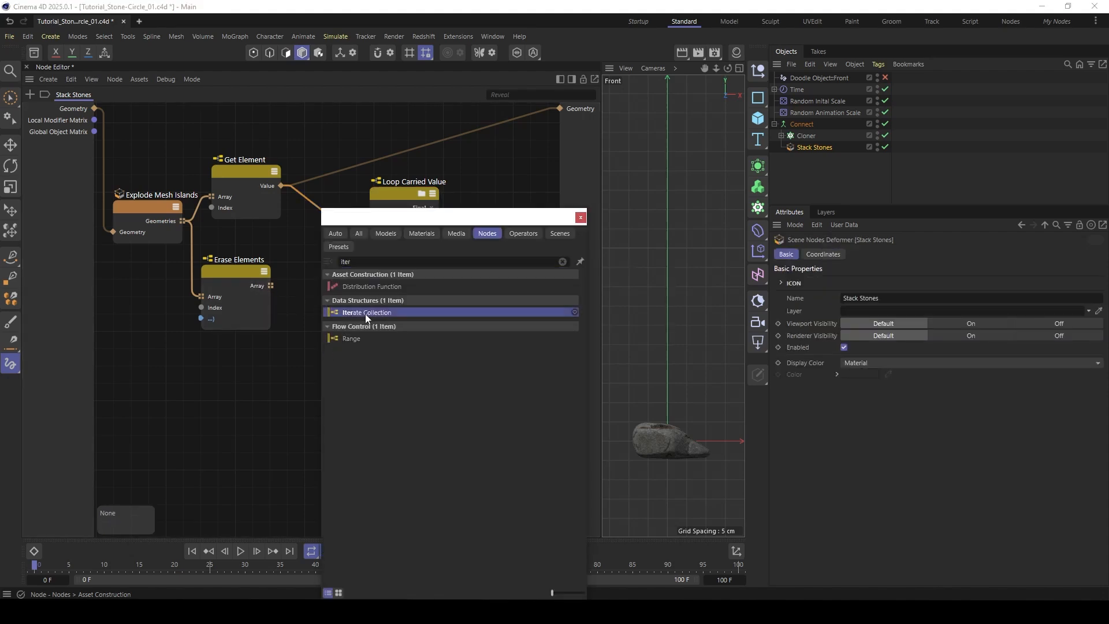
pyautogui.click(365, 312)
pyautogui.moveTo(313, 306)
pyautogui.mouseDown()
pyautogui.moveTo(316, 293)
pyautogui.moveTo(289, 351)
pyautogui.mouseUp()
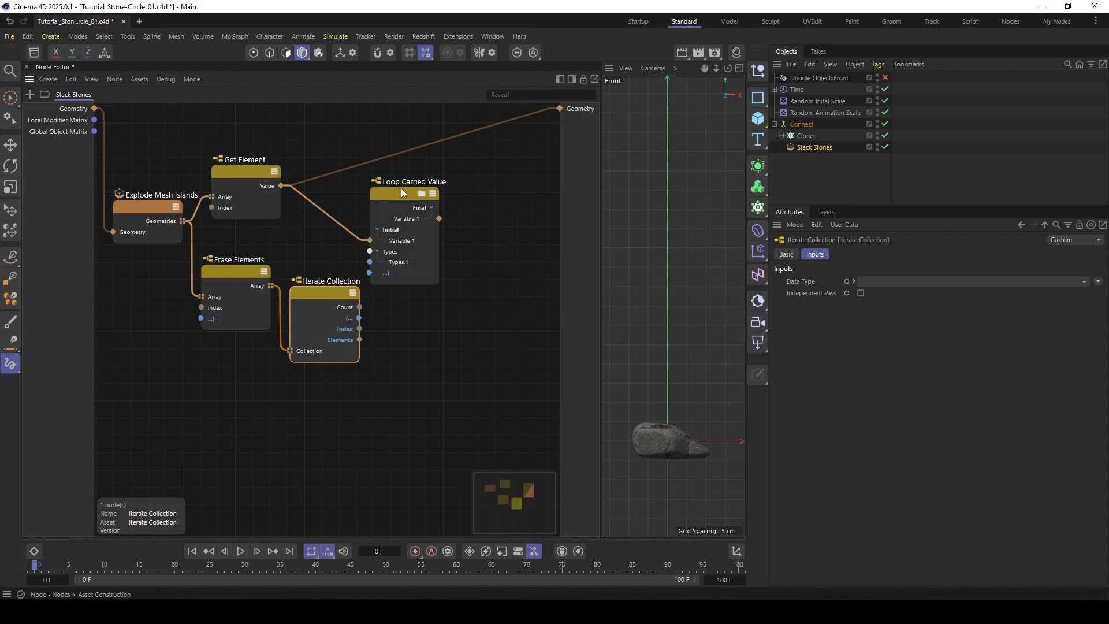
# - Connect the Elements output of Iterate Collection to Loop Carried Value as a new Elements input
pyautogui.moveTo(407, 198)
pyautogui.mouseDown()
pyautogui.moveTo(424, 191)
pyautogui.moveTo(441, 201)
pyautogui.mouseUp()
pyautogui.moveTo(323, 286); pyautogui.dragTo(327, 269)
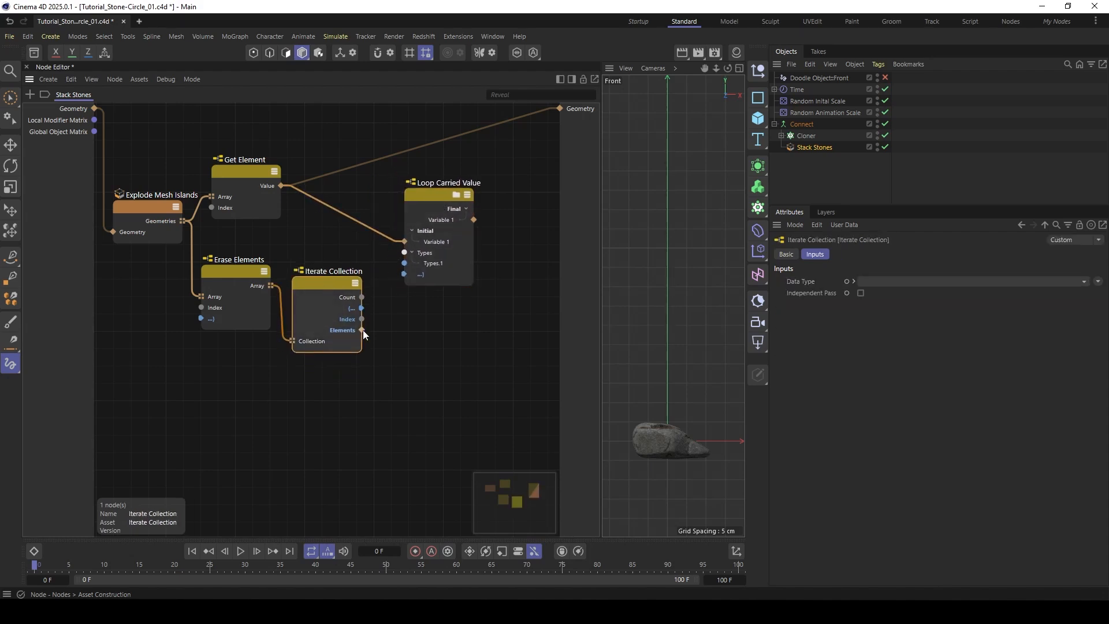
pyautogui.moveTo(360, 330); pyautogui.dragTo(418, 283)
pyautogui.click(450, 308)
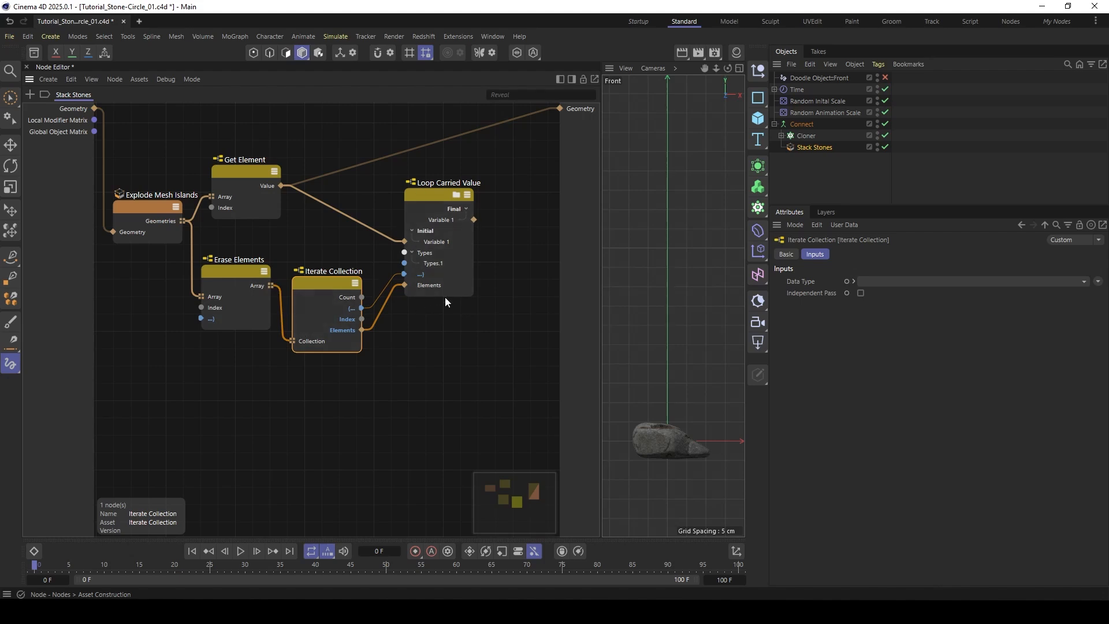
# - Enter the Loop Carried Value group and add a Match Size node inside it near the inputs
pyautogui.click(427, 196)
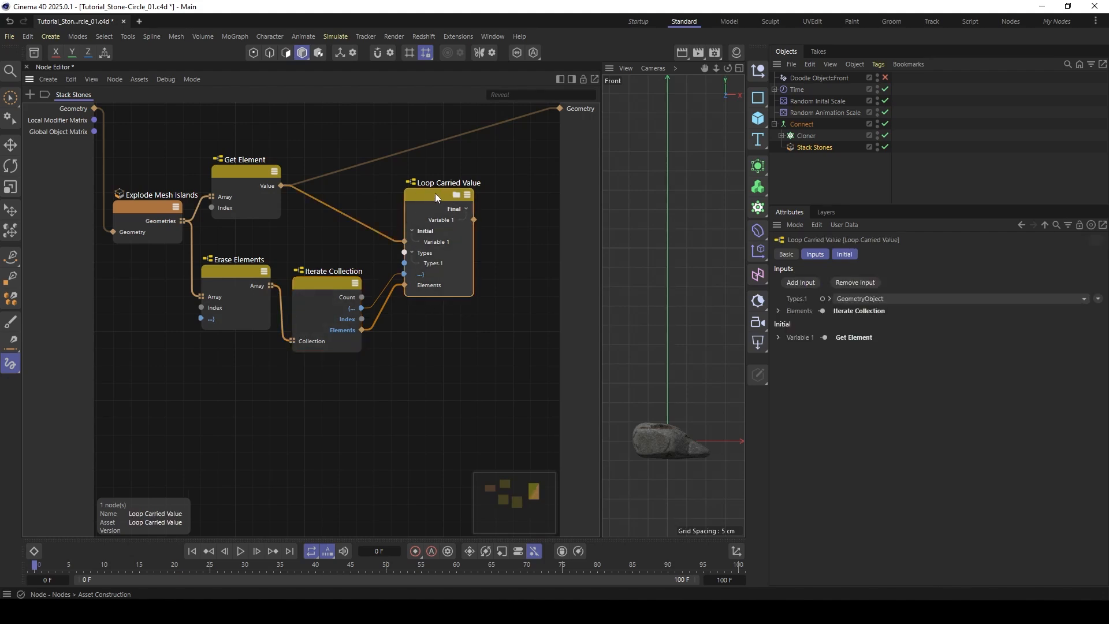
pyautogui.doubleClick(415, 202)
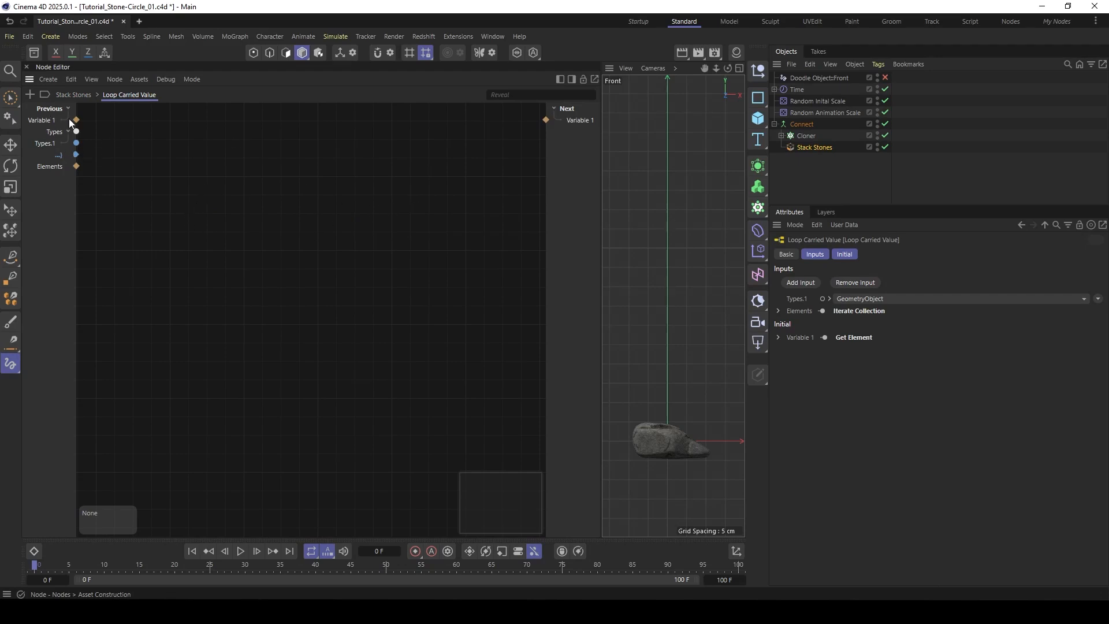
pyautogui.doubleClick(265, 202)
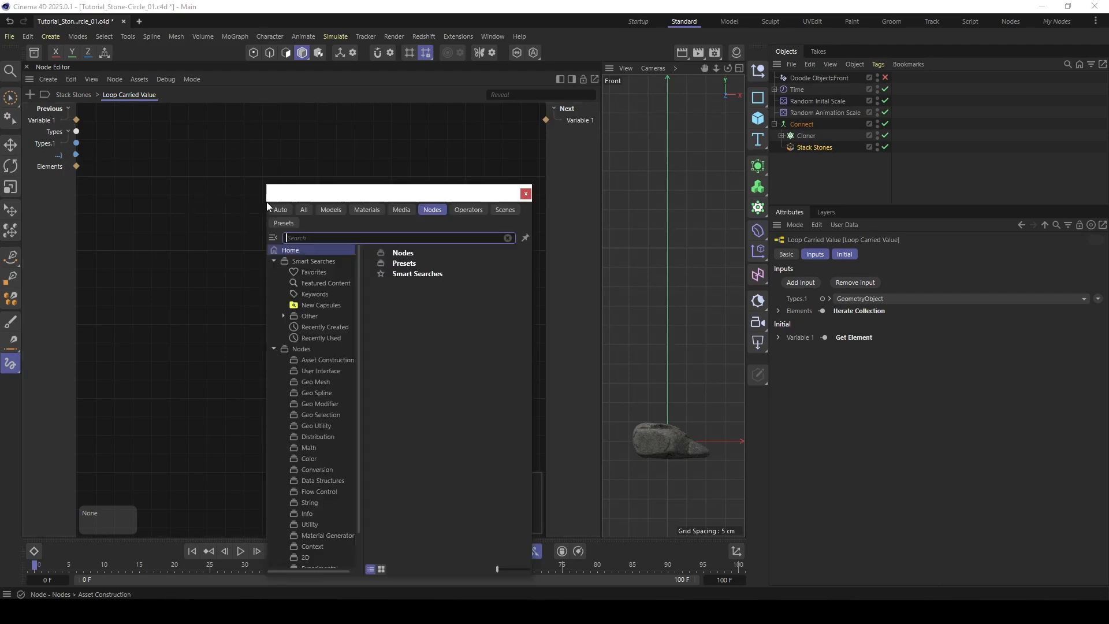
pyautogui.moveTo(305, 198); pyautogui.dragTo(285, 151)
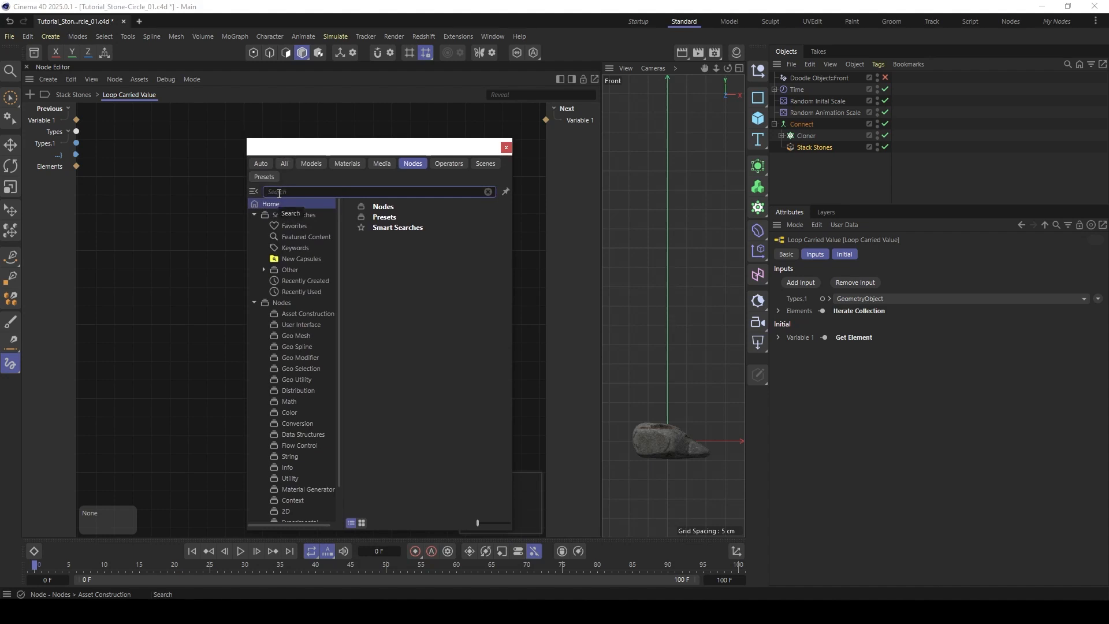
pyautogui.write('match')
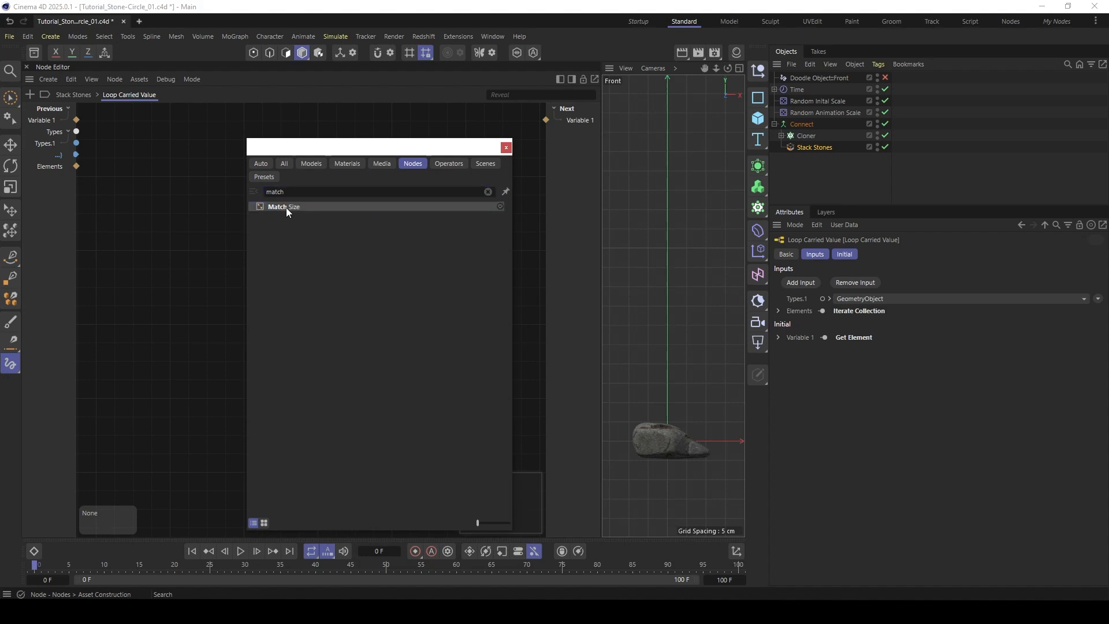
pyautogui.doubleClick(286, 206)
pyautogui.moveTo(262, 206)
pyautogui.mouseDown()
pyautogui.moveTo(241, 184)
pyautogui.moveTo(232, 197)
pyautogui.mouseUp()
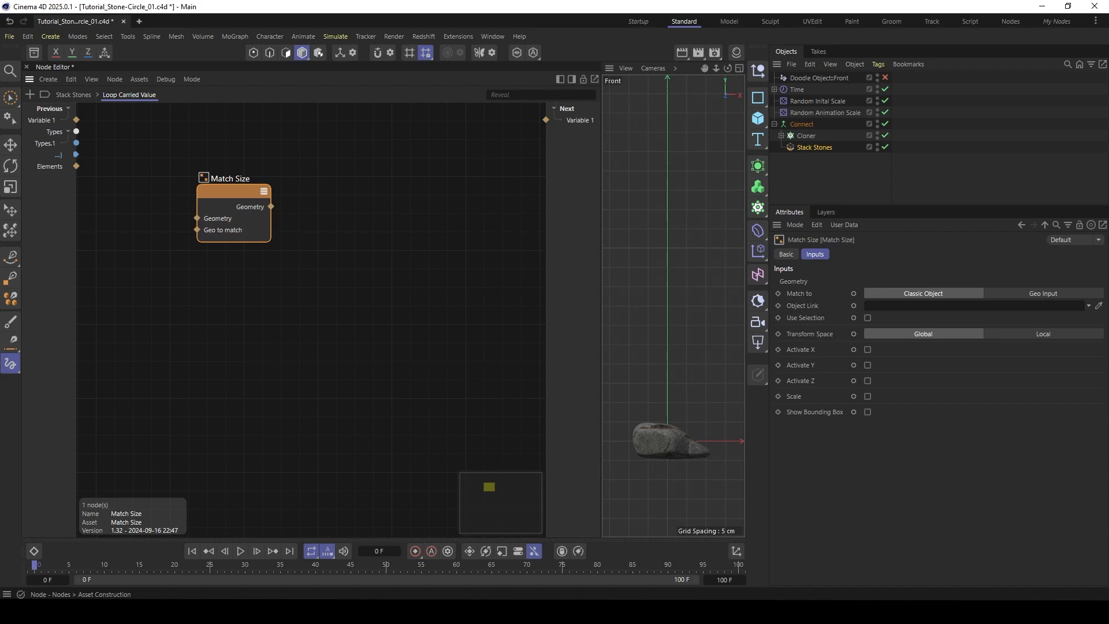
# - Set Match Size to match to Geo Input, then feed Elements into its Geometry and the previous Variable 1 into Geo to match
pyautogui.click(1043, 295)
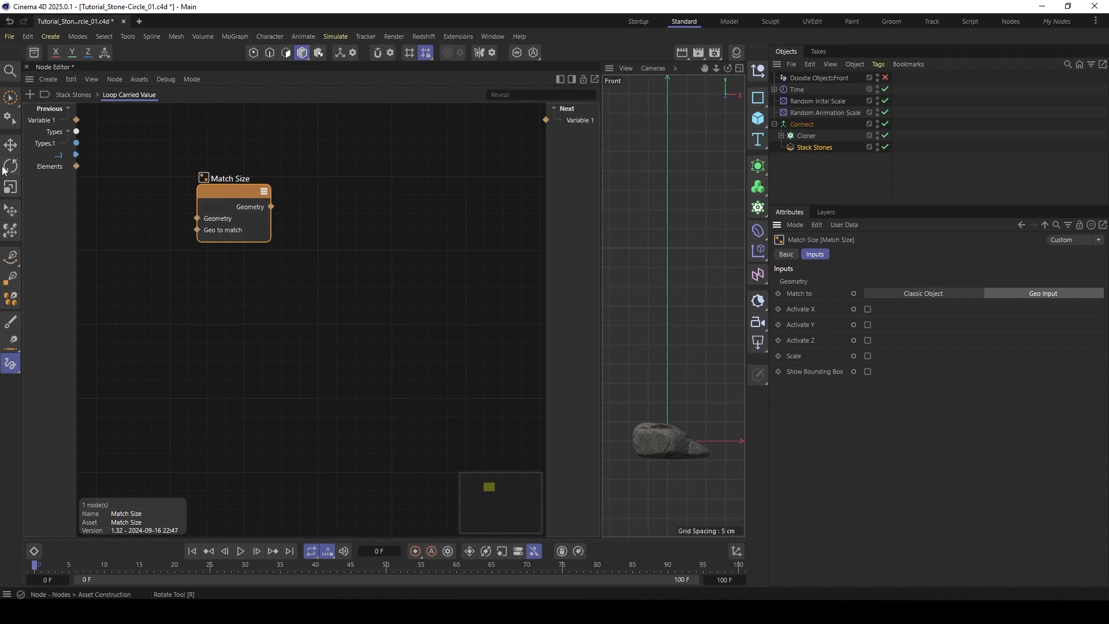
pyautogui.click(43, 165)
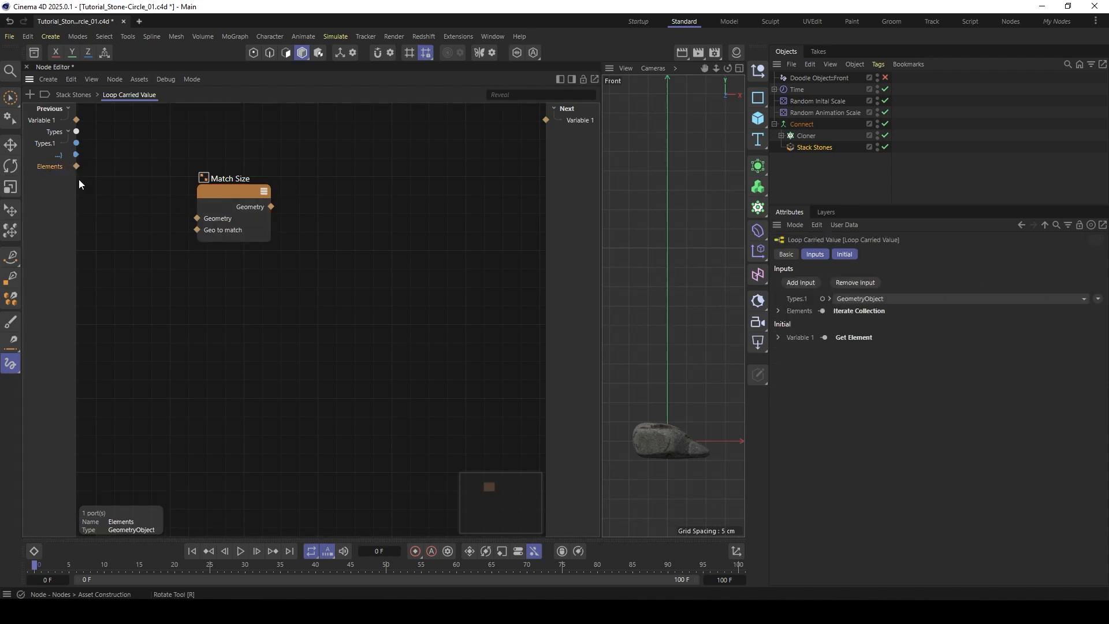
pyautogui.moveTo(62, 181); pyautogui.dragTo(221, 199)
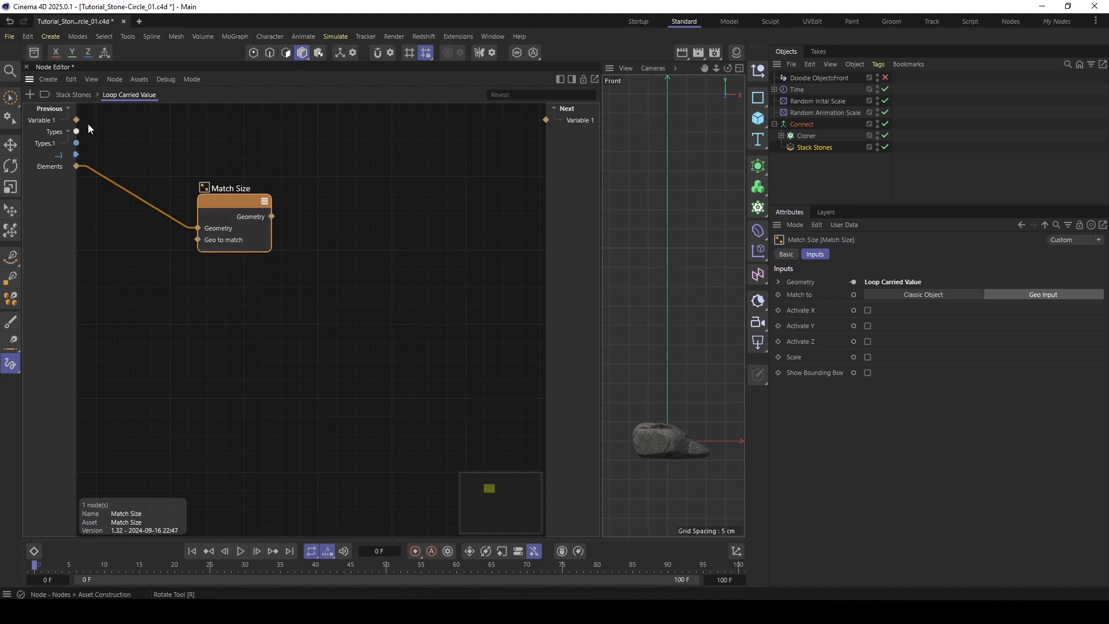
pyautogui.moveTo(75, 121); pyautogui.dragTo(201, 240)
pyautogui.moveTo(222, 204); pyautogui.dragTo(206, 251)
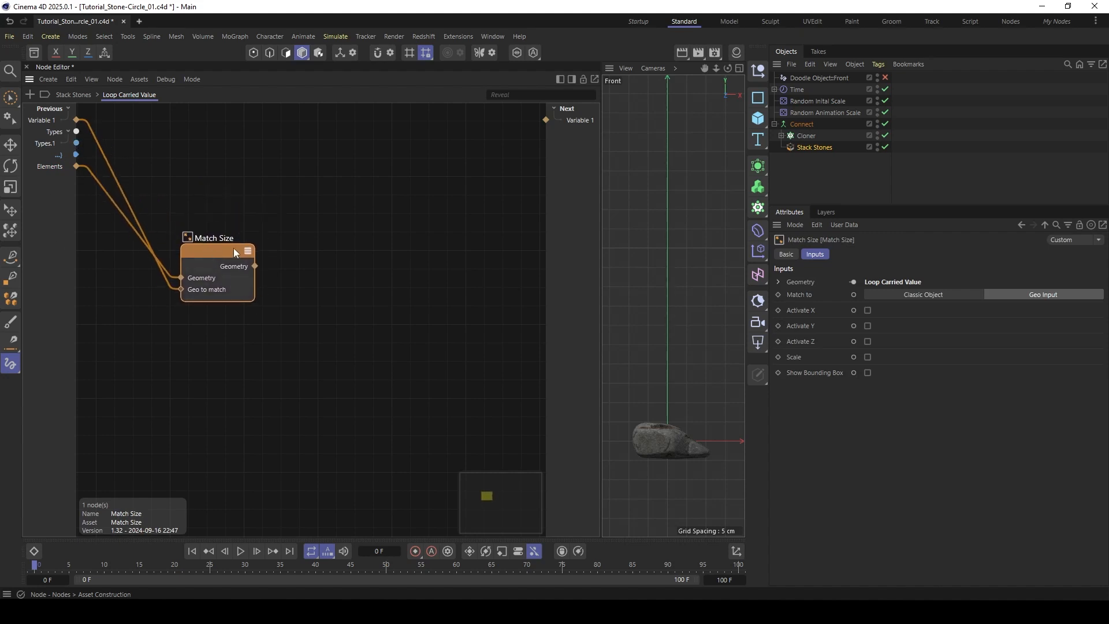
# - Add a Connect node inside the loop group and feed the Match Size geometry into it
pyautogui.doubleClick(331, 192)
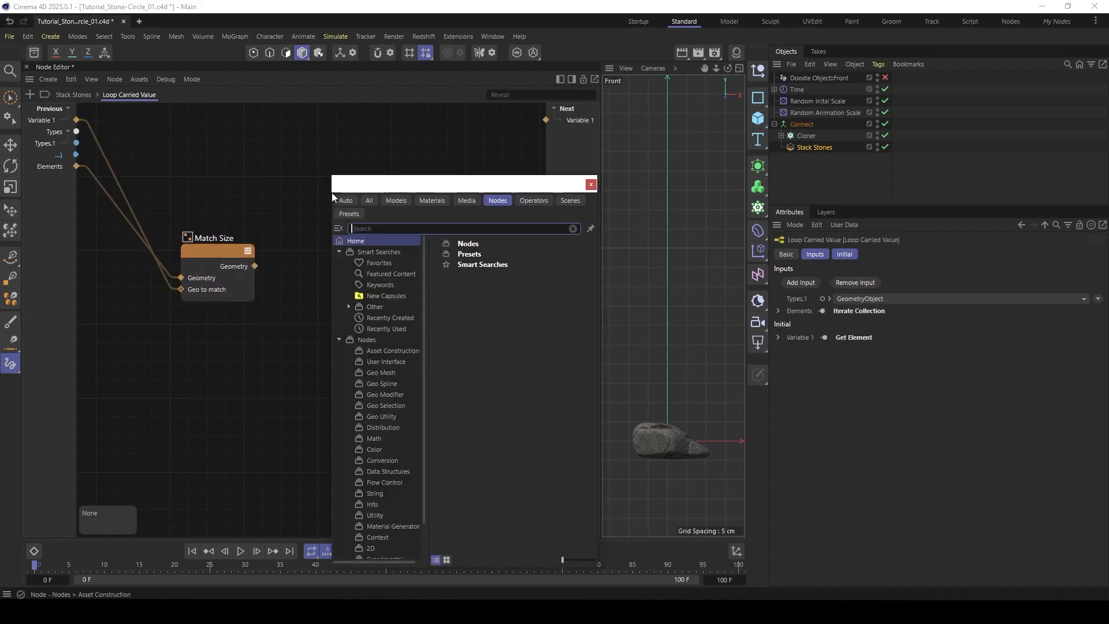
pyautogui.write('conn')
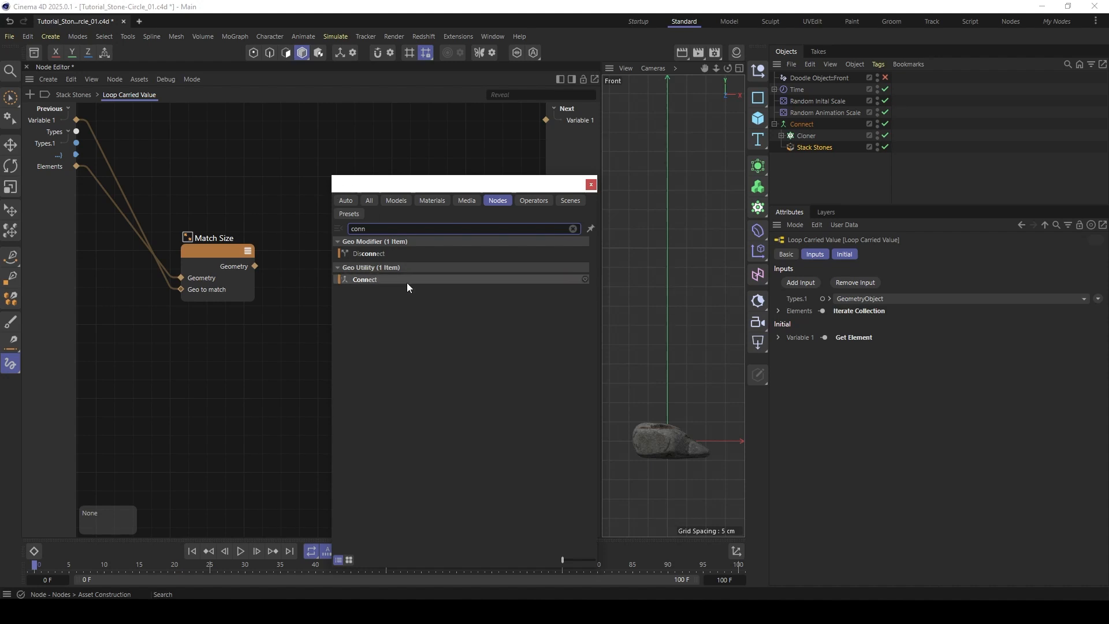
pyautogui.click(365, 281)
pyautogui.moveTo(327, 227); pyautogui.dragTo(344, 164)
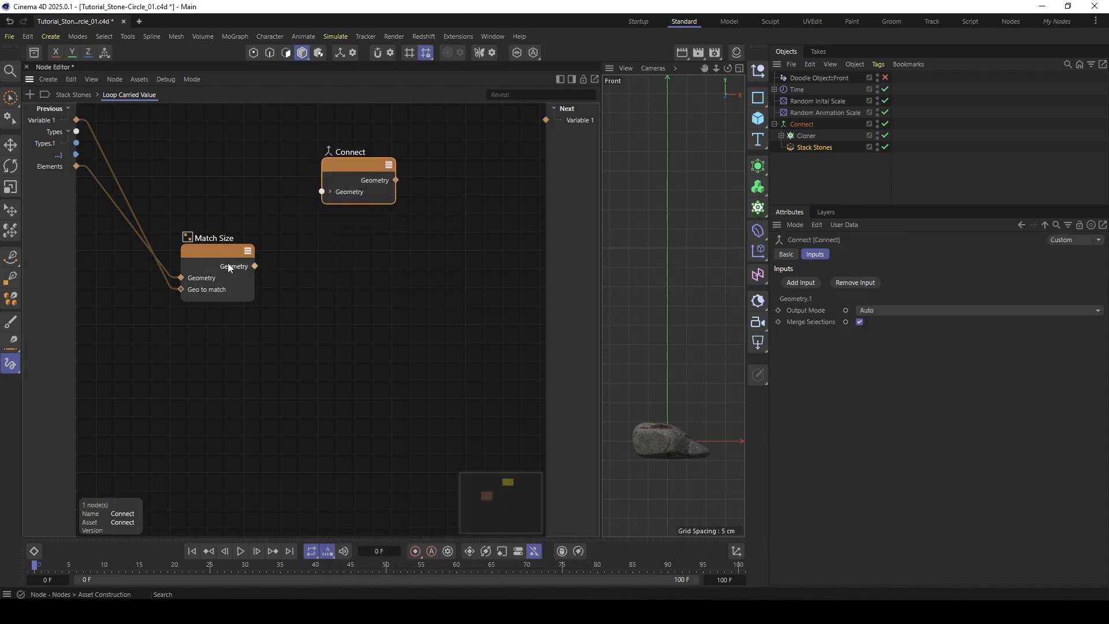
pyautogui.moveTo(255, 265); pyautogui.dragTo(322, 191)
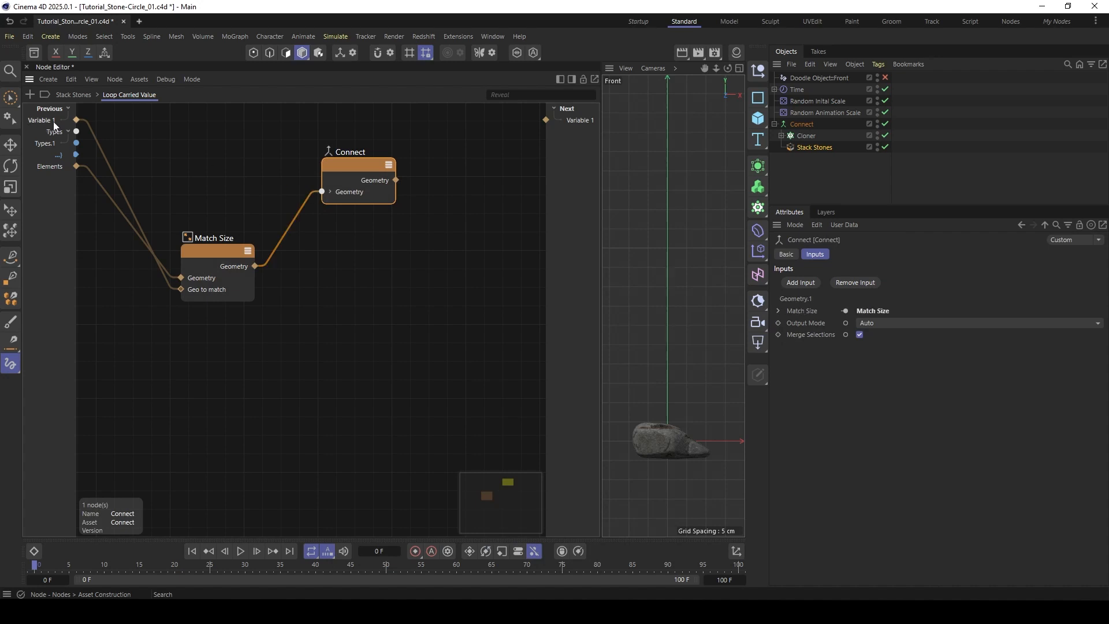
# - Feed the previous Variable 1 into Connect, route its output to the next Variable 1, and return to the Stack Stones graph
pyautogui.moveTo(78, 120); pyautogui.dragTo(322, 191)
pyautogui.moveTo(395, 179); pyautogui.dragTo(564, 109)
pyautogui.click(64, 96)
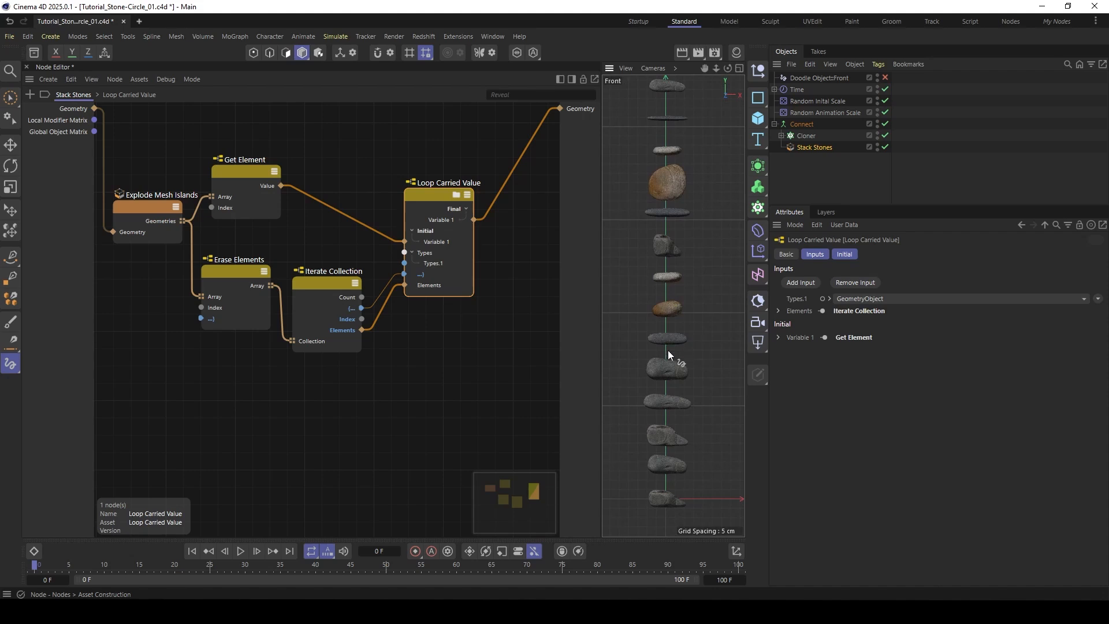
# - Inside Loop Carried Value, activate Y on Match Size and justify it from Min to Max
pyautogui.doubleClick(424, 196)
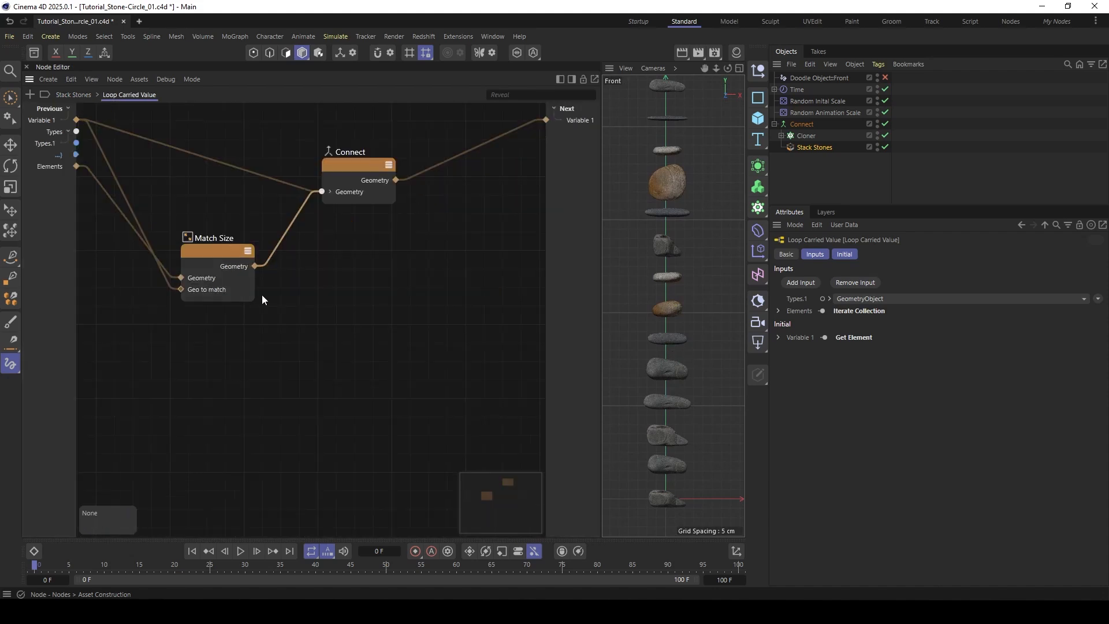
pyautogui.click(223, 263)
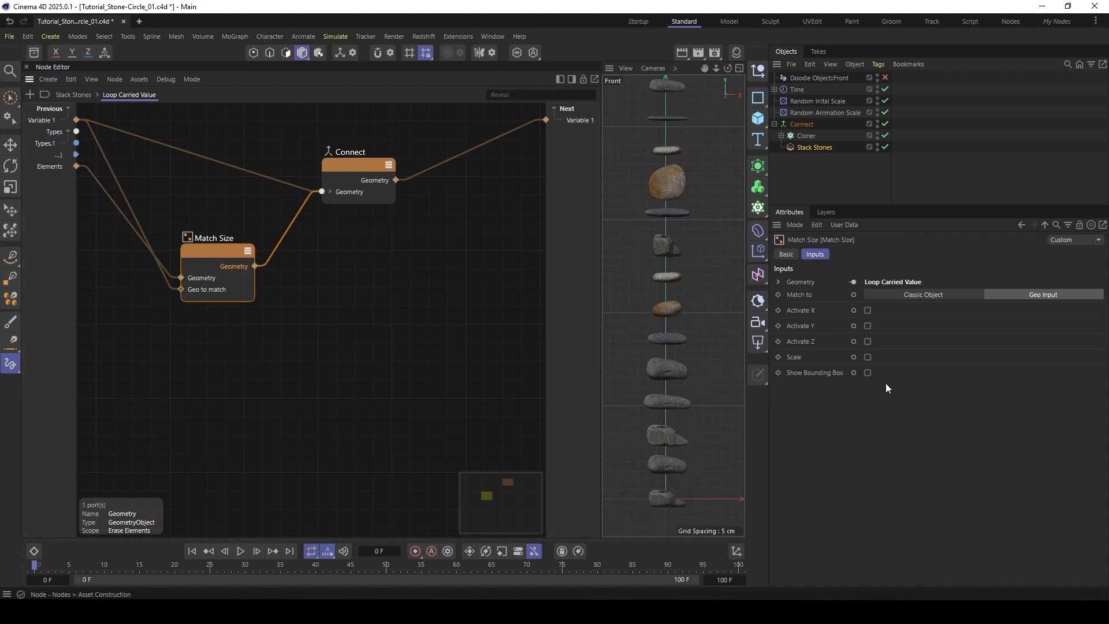
pyautogui.click(867, 326)
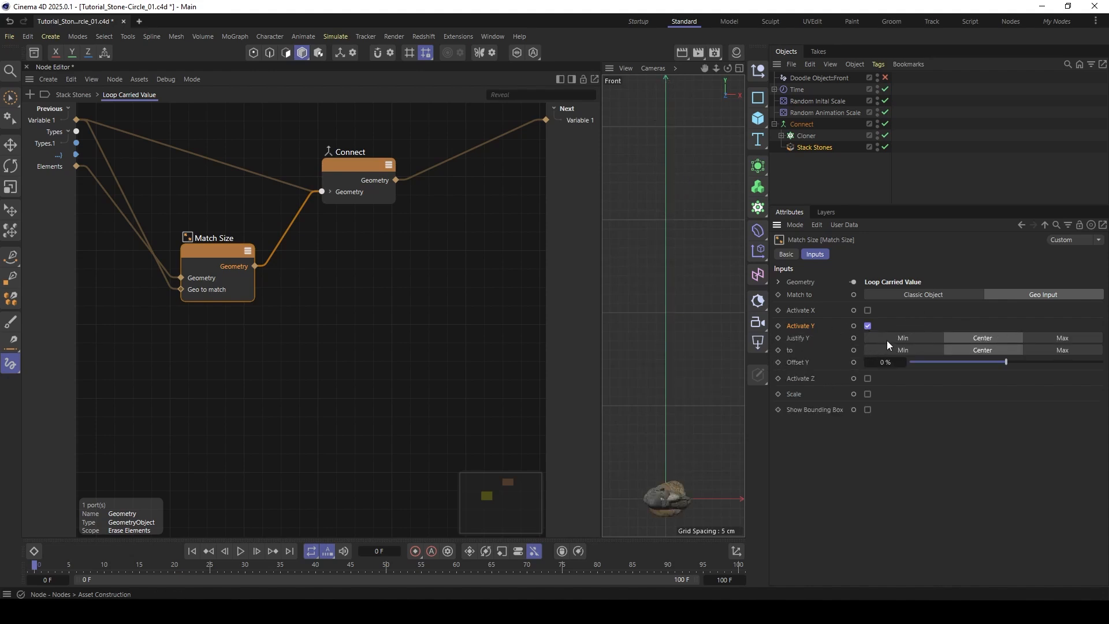
pyautogui.click(903, 337)
pyautogui.click(1058, 351)
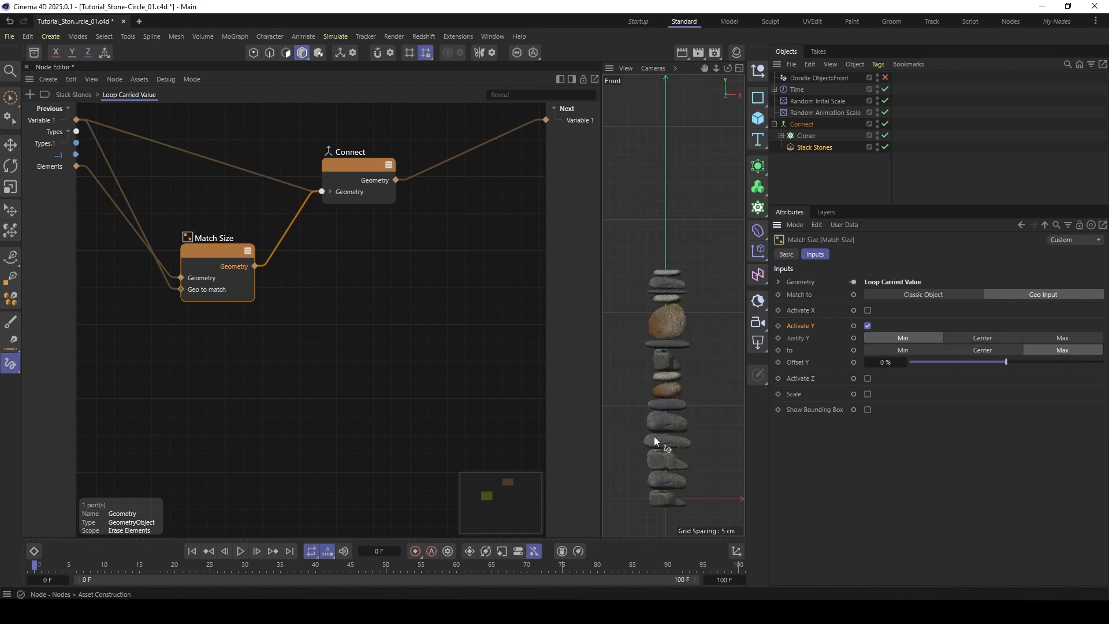
# - Inspect the gaps between the stacked stones up close and set the Match Size Offset Y to -1 %
pyautogui.scroll(5, 700, 420)
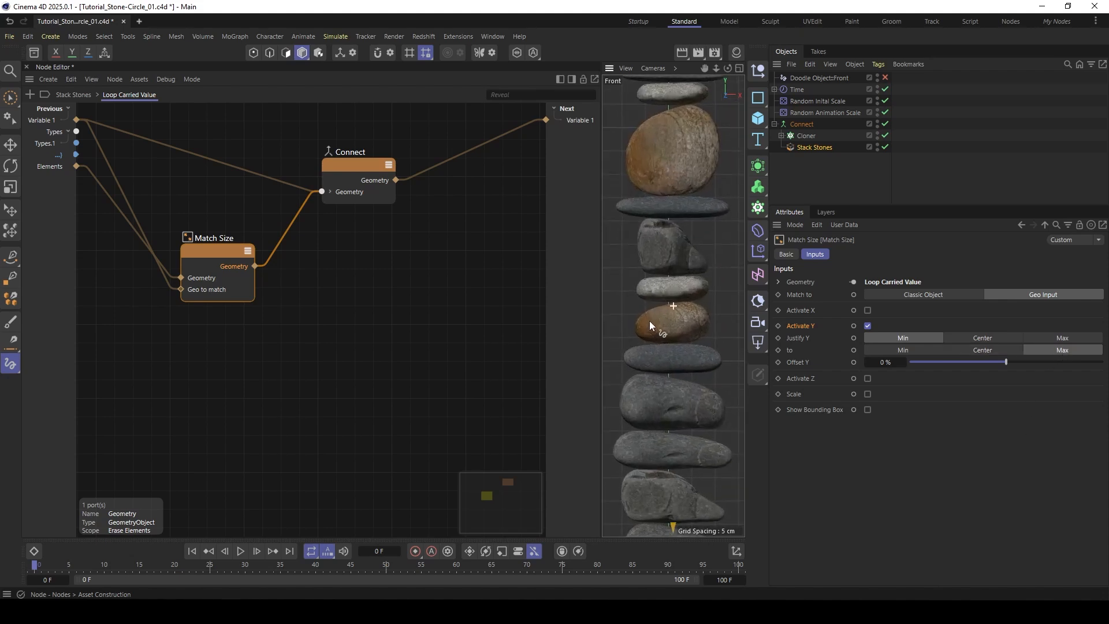
pyautogui.moveTo(649, 321)
pyautogui.keyDown('alt'); pyautogui.mouseDown(button='middle')
pyautogui.moveTo(649, 466)
pyautogui.moveTo(665, 446)
pyautogui.moveTo(657, 315)
pyautogui.mouseUp(button='middle'); pyautogui.keyUp('alt')
pyautogui.keyDown('alt'); pyautogui.moveTo(659, 293); pyautogui.dragTo(614, 261, button='right'); pyautogui.keyUp('alt')
pyautogui.keyDown('alt'); pyautogui.moveTo(651, 243); pyautogui.dragTo(649, 311, button='middle'); pyautogui.keyUp('alt')
pyautogui.click(884, 362)
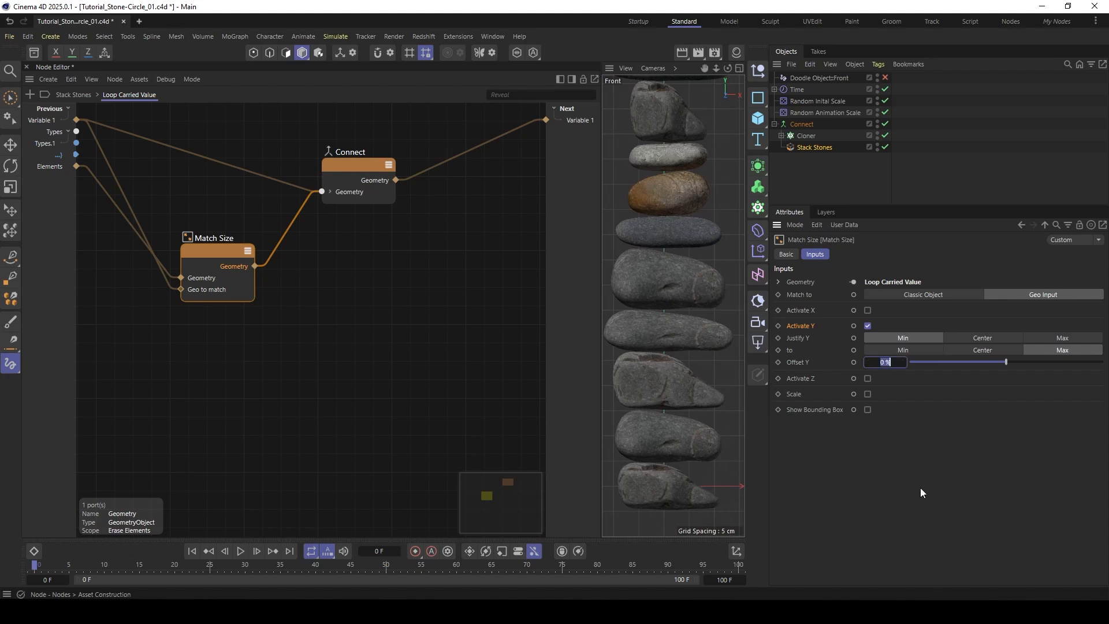
pyautogui.write('-1')
pyautogui.press('Return')
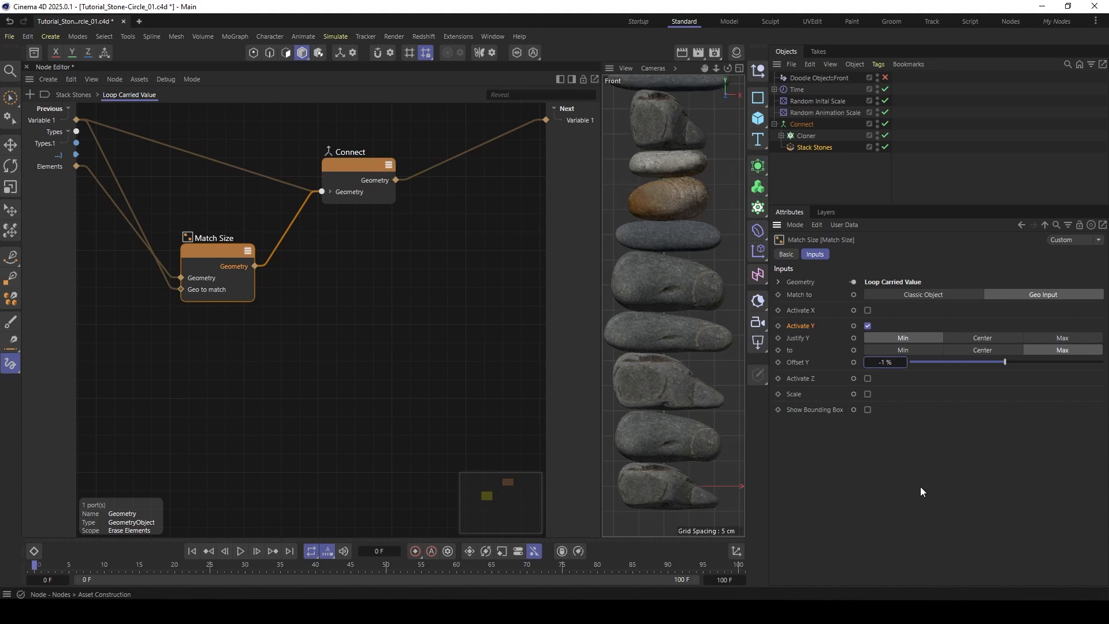
# - Expose Offset Y as a port on Match Size and add it as a new input of the Loop Carried Value group
pyautogui.click(803, 364)
pyautogui.click(854, 362)
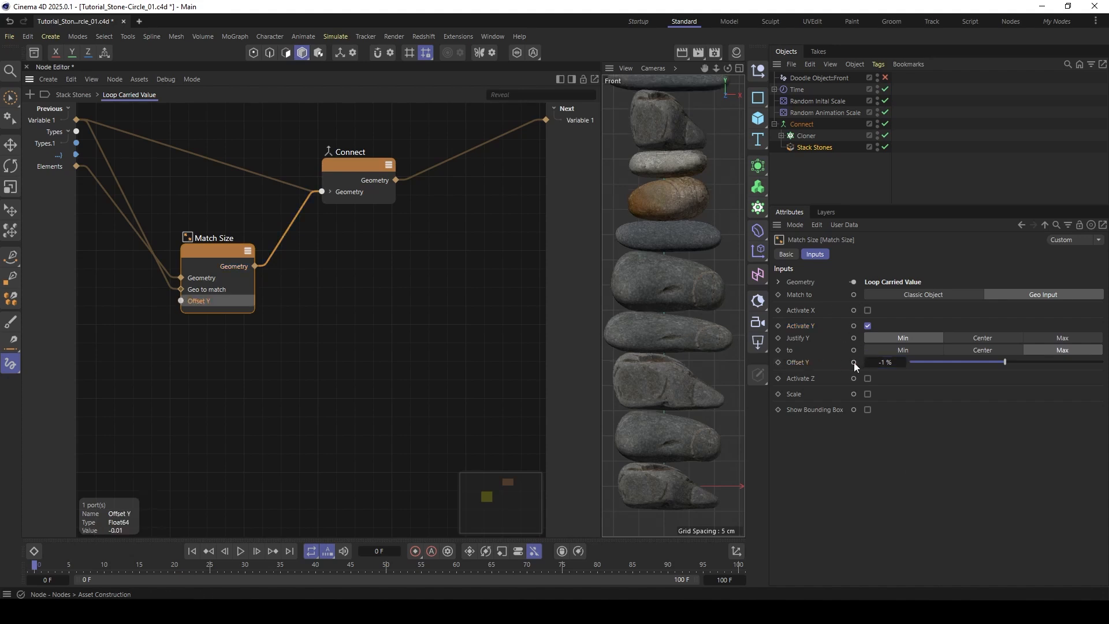
pyautogui.moveTo(182, 300); pyautogui.dragTo(131, 285)
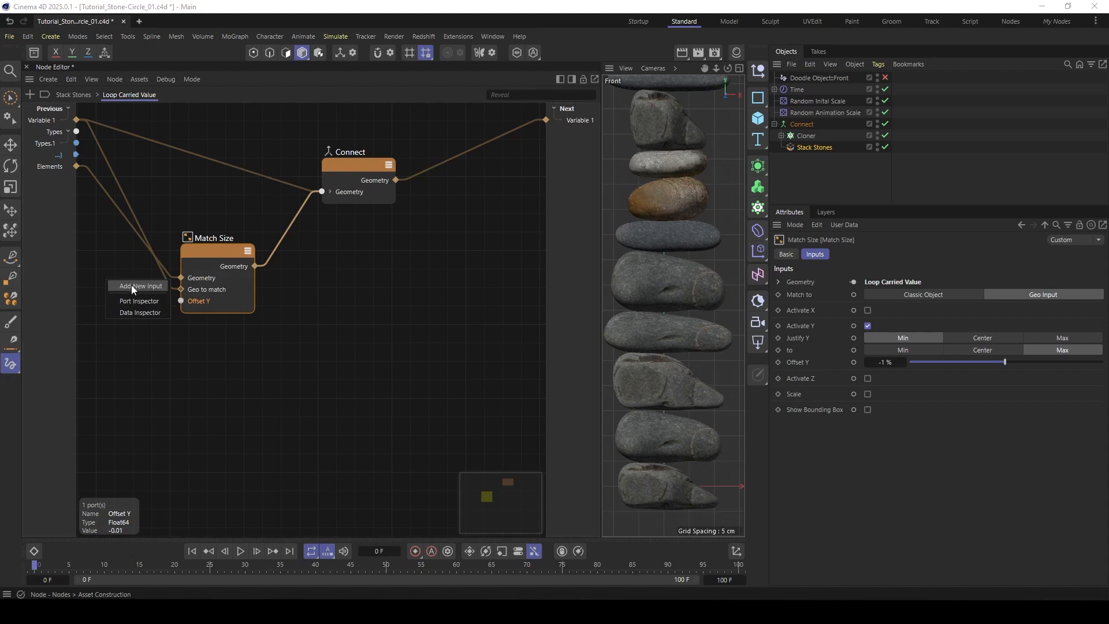
pyautogui.click(132, 286)
# - Propagate the Loop Carried Value Offset Y to a new Stack Stones input and show the modifier's parameters
pyautogui.click(87, 96)
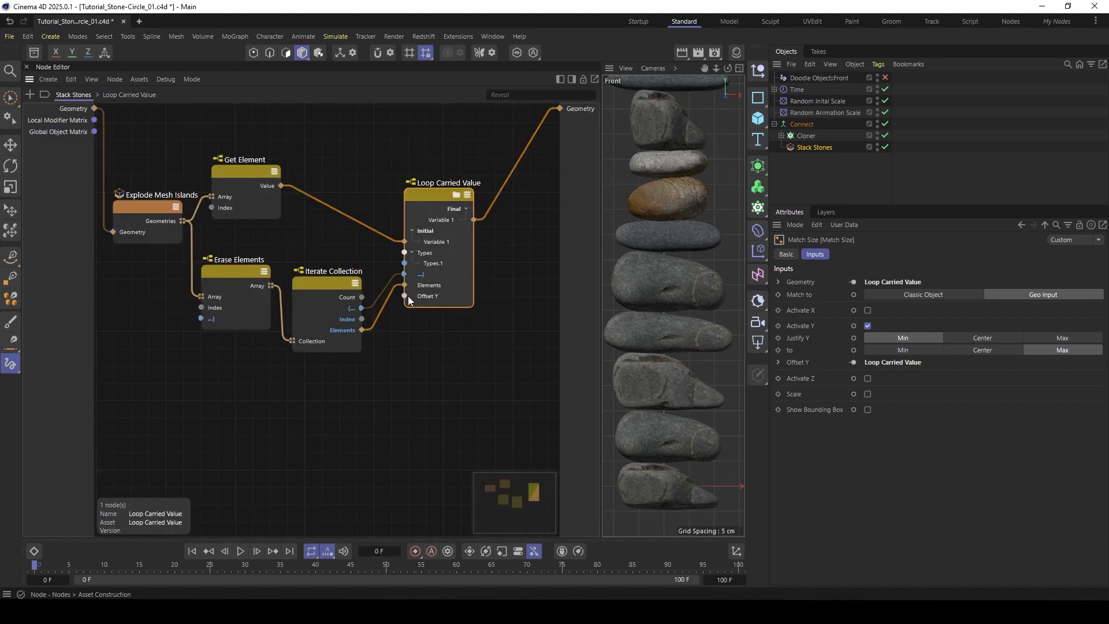
pyautogui.moveTo(405, 296); pyautogui.dragTo(123, 350)
pyautogui.click(148, 352)
pyautogui.click(809, 147)
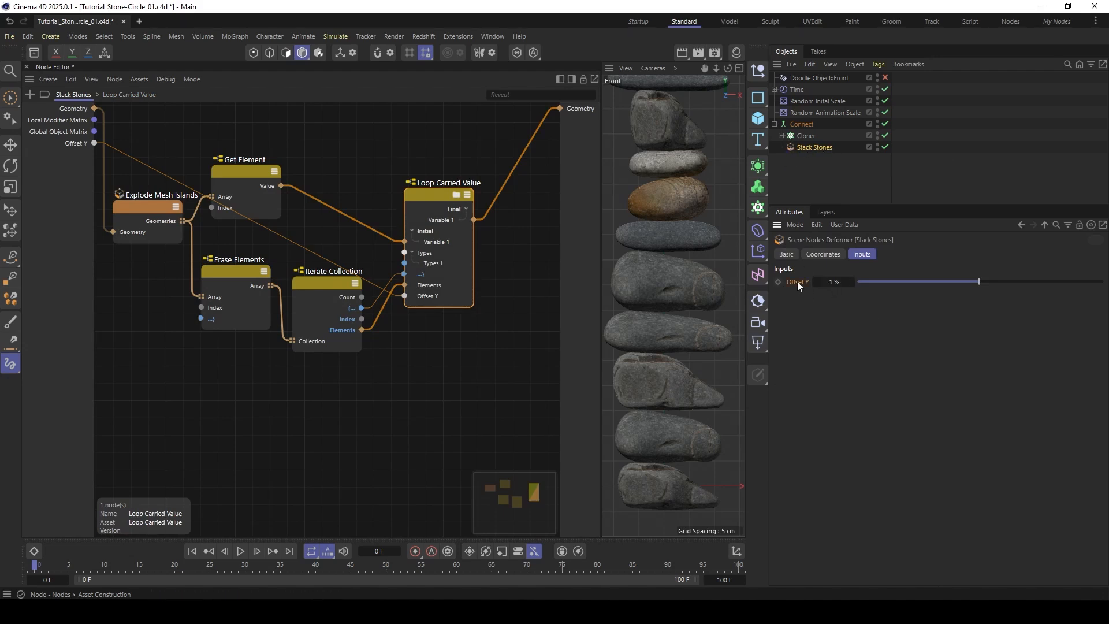
# - Try an Offset Y of -2 % on the Stack Stones modifier and return it to -1 %
pyautogui.click(846, 282)
pyautogui.write('-2')
pyautogui.press('Return')
pyautogui.click(829, 283)
pyautogui.press('BackSpace')
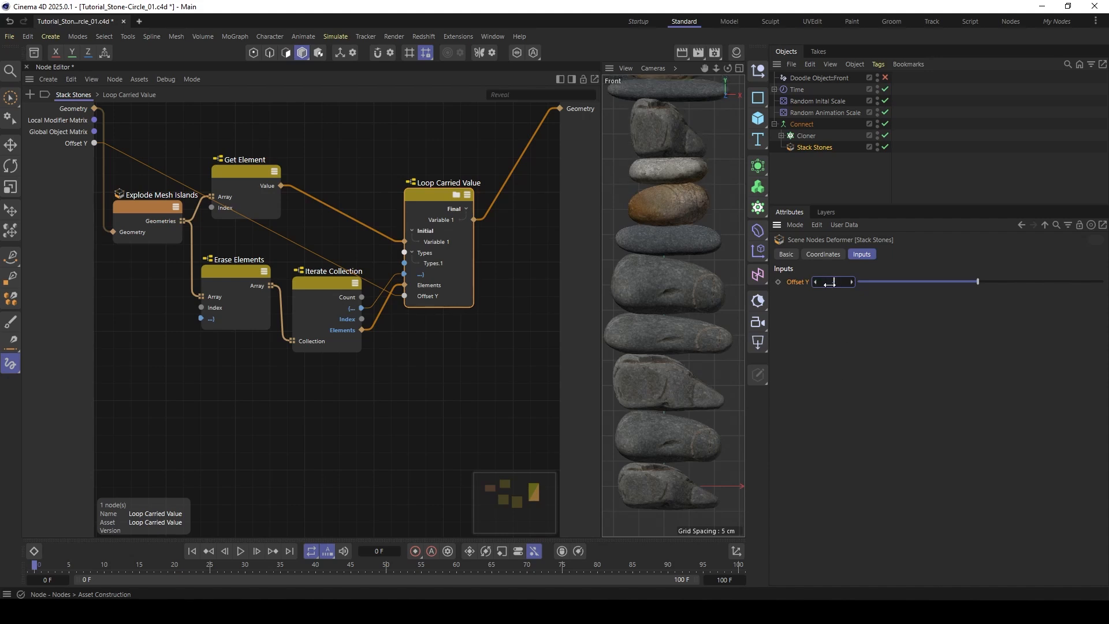
pyautogui.press('Return')
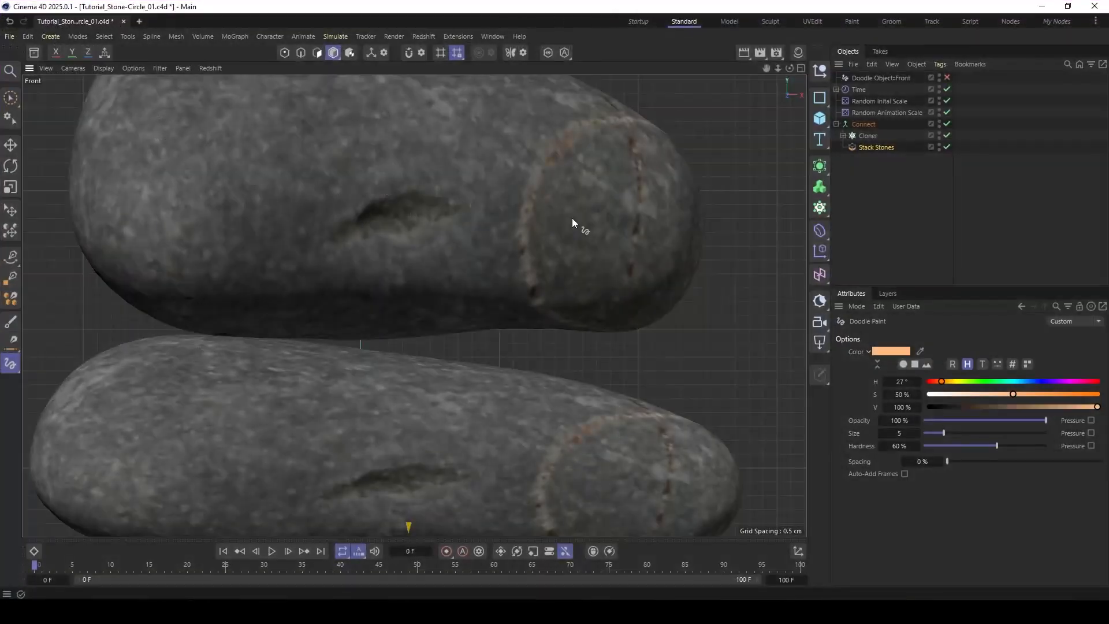
# - Restore the Standard layout, frame the whole stack in the Front view, and play the animation up to frame 16
pyautogui.scroll(-10, 572, 220)
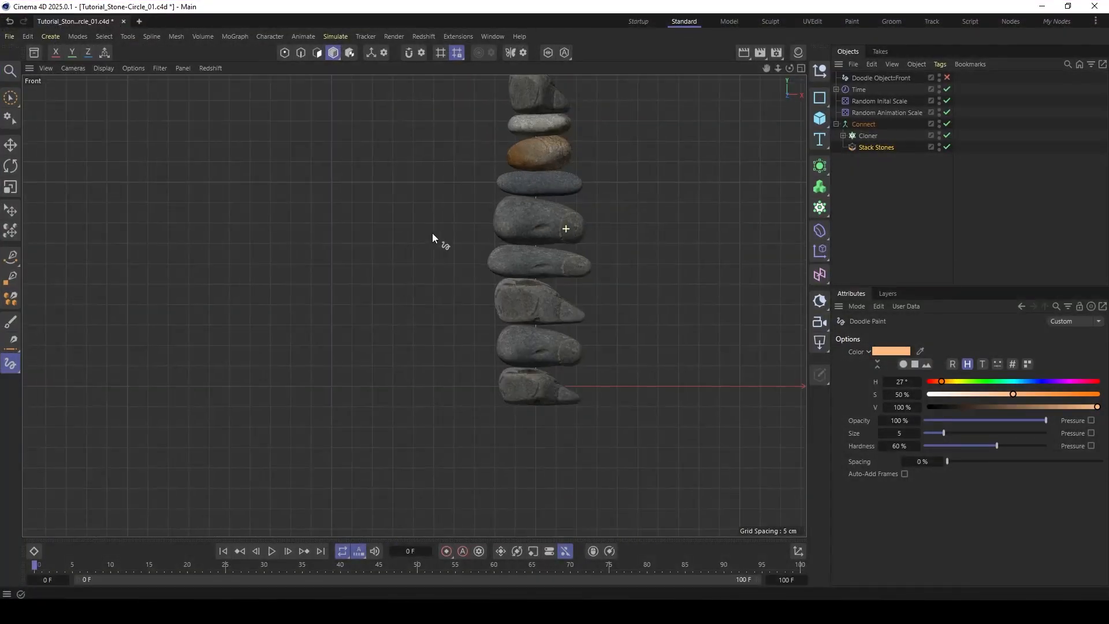
pyautogui.press('e')
pyautogui.scroll(-6, 518, 184)
pyautogui.keyDown('alt'); pyautogui.moveTo(511, 180); pyautogui.dragTo(400, 287, button='middle'); pyautogui.keyUp('alt')
pyautogui.keyDown('alt'); pyautogui.moveTo(392, 293); pyautogui.dragTo(358, 318, button='right'); pyautogui.keyUp('alt')
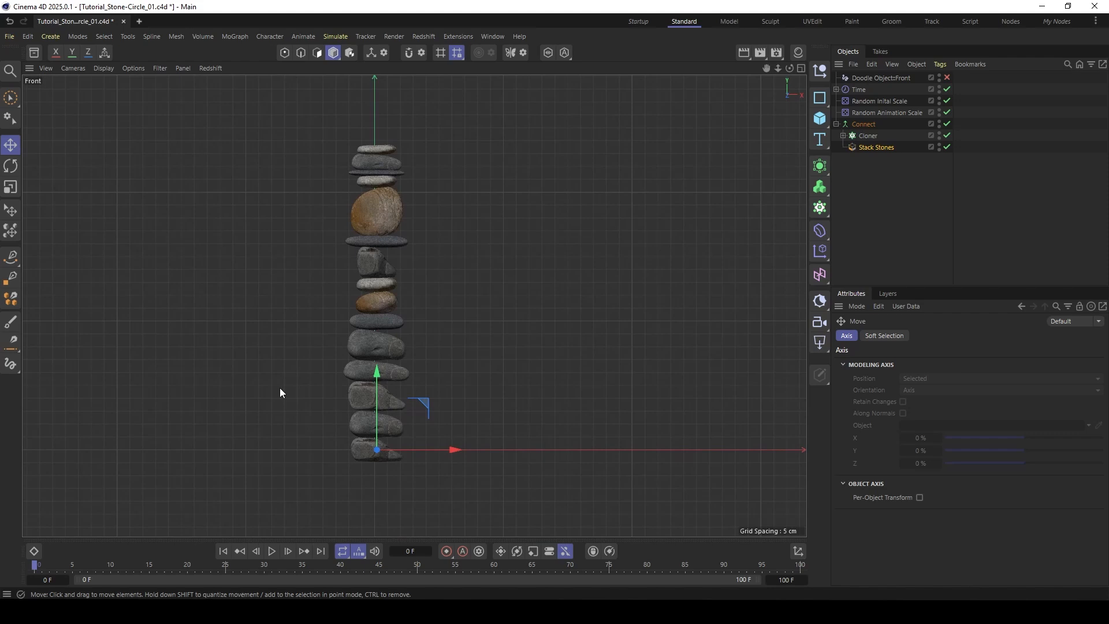
pyautogui.click(272, 551)
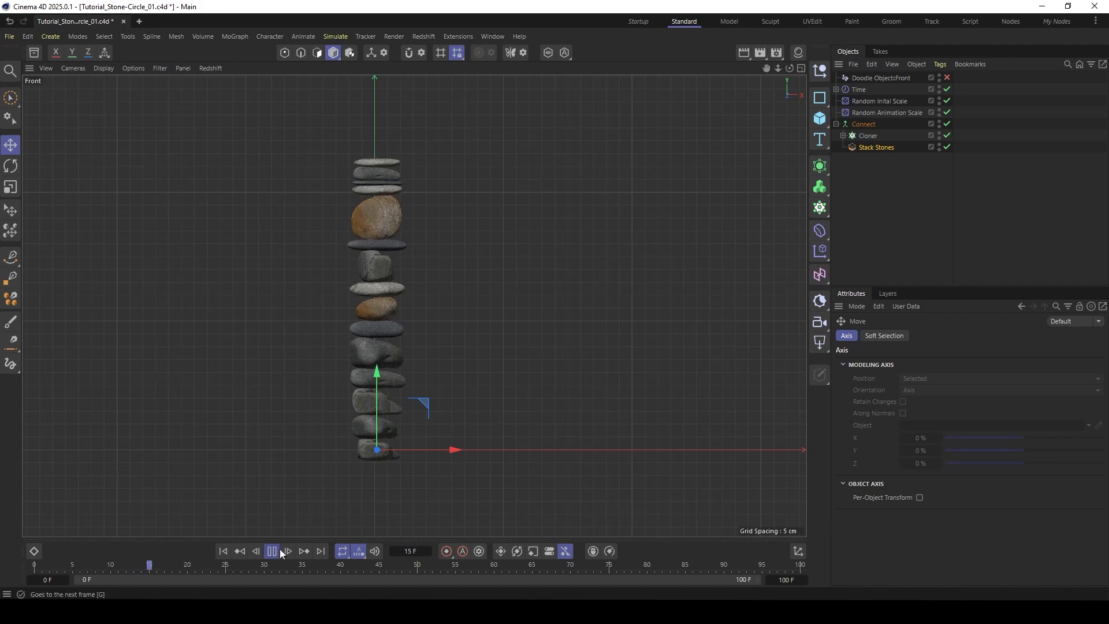
pyautogui.click(274, 551)
# - Check the mesh density of the stacked stones with shaded lines display and return to plain shading
pyautogui.press('n')
pyautogui.press('b')
pyautogui.scroll(5, 352, 340)
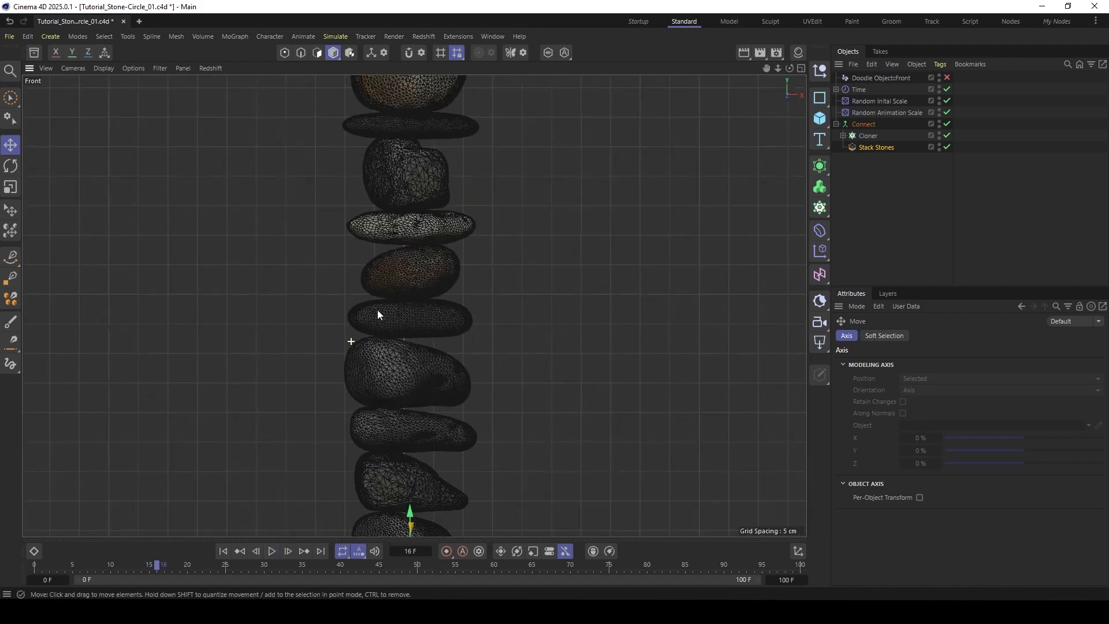
pyautogui.scroll(-1, 376, 310)
pyautogui.scroll(-4, 397, 323)
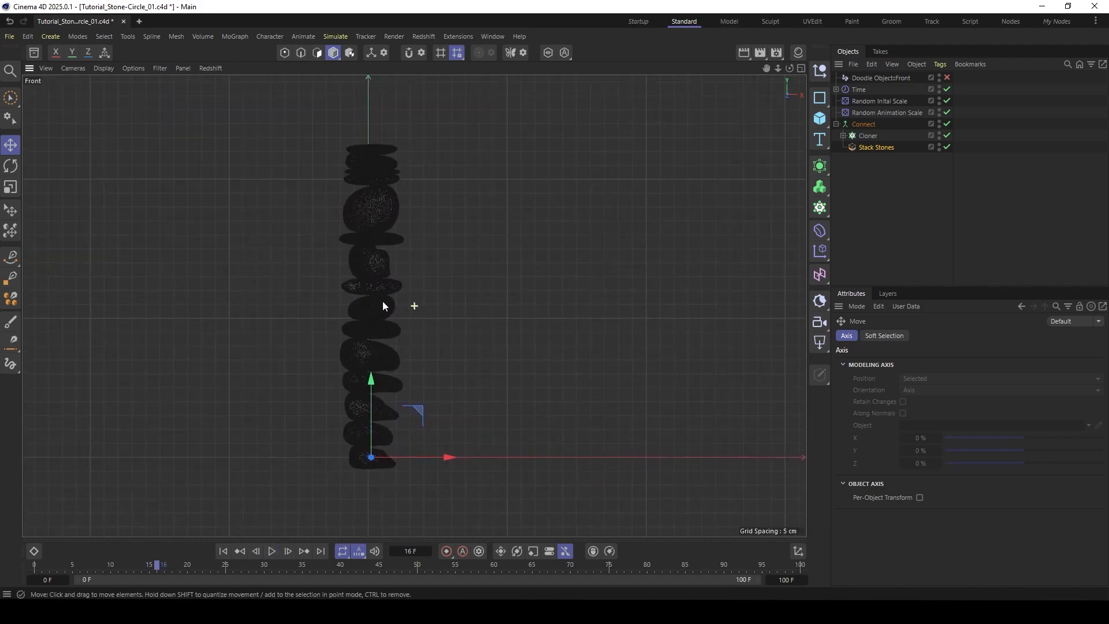
pyautogui.scroll(1, 381, 314)
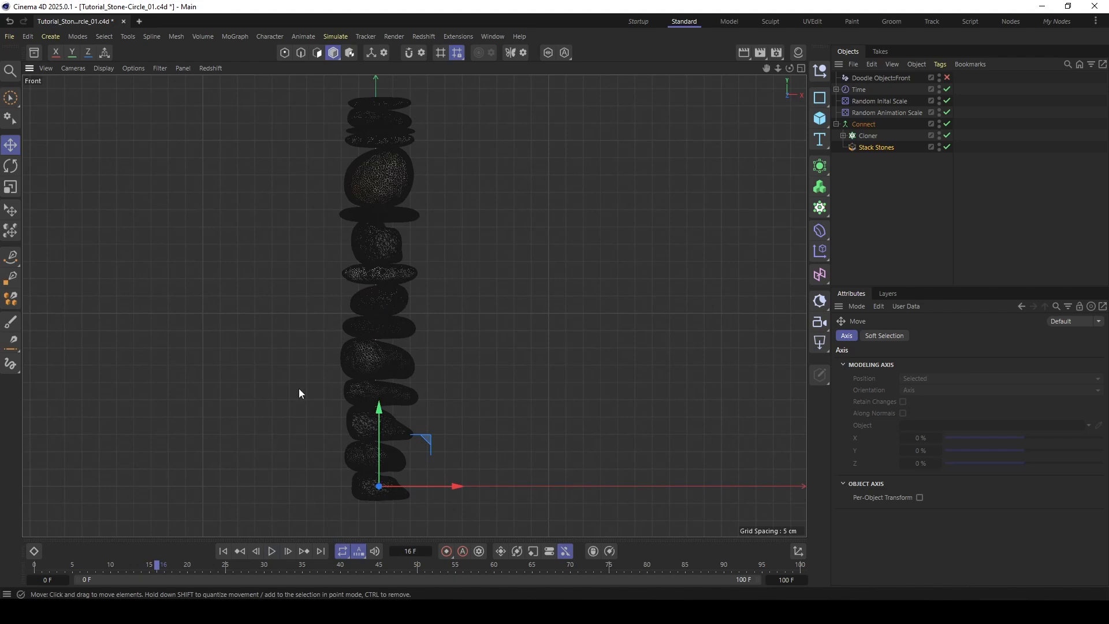
pyautogui.press('a')
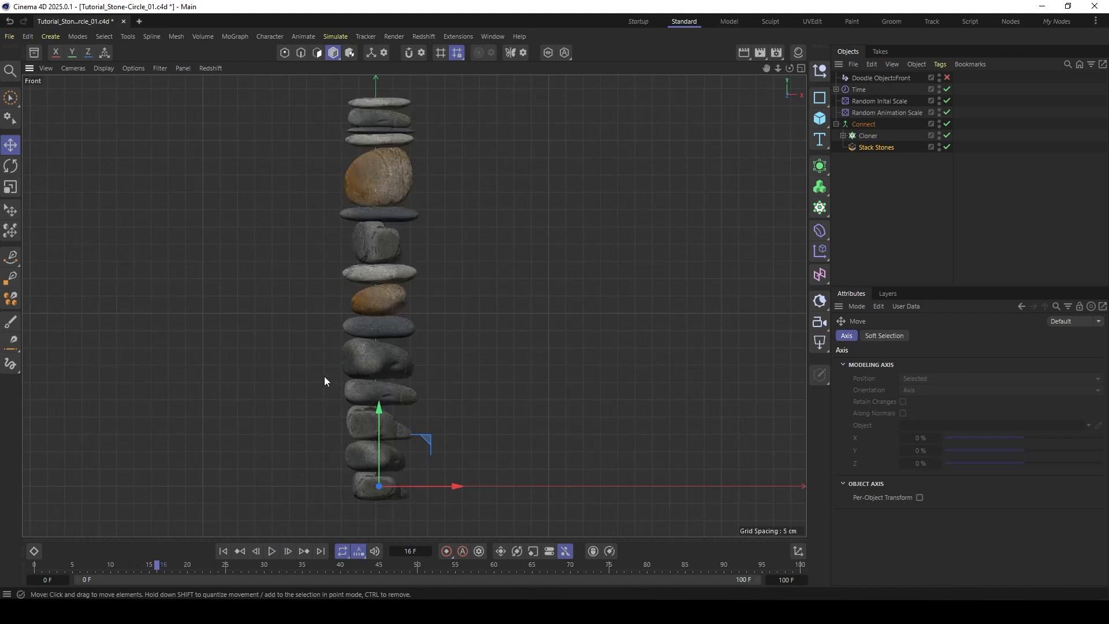
# - Expand the Cloner and select all five rock meshes inside it
pyautogui.click(843, 136)
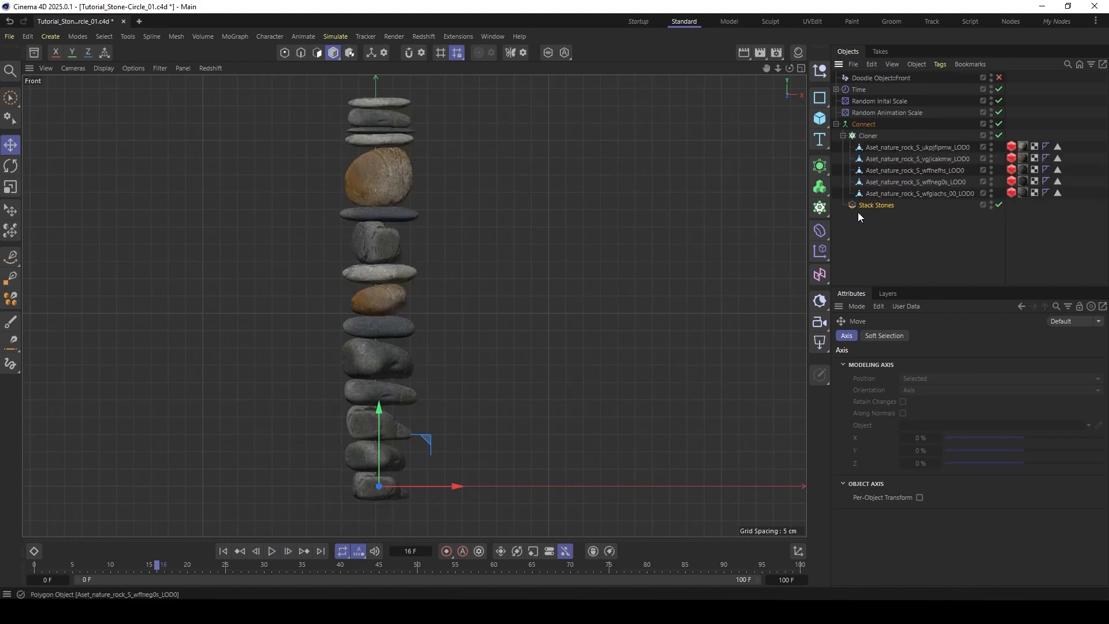
pyautogui.click(885, 148)
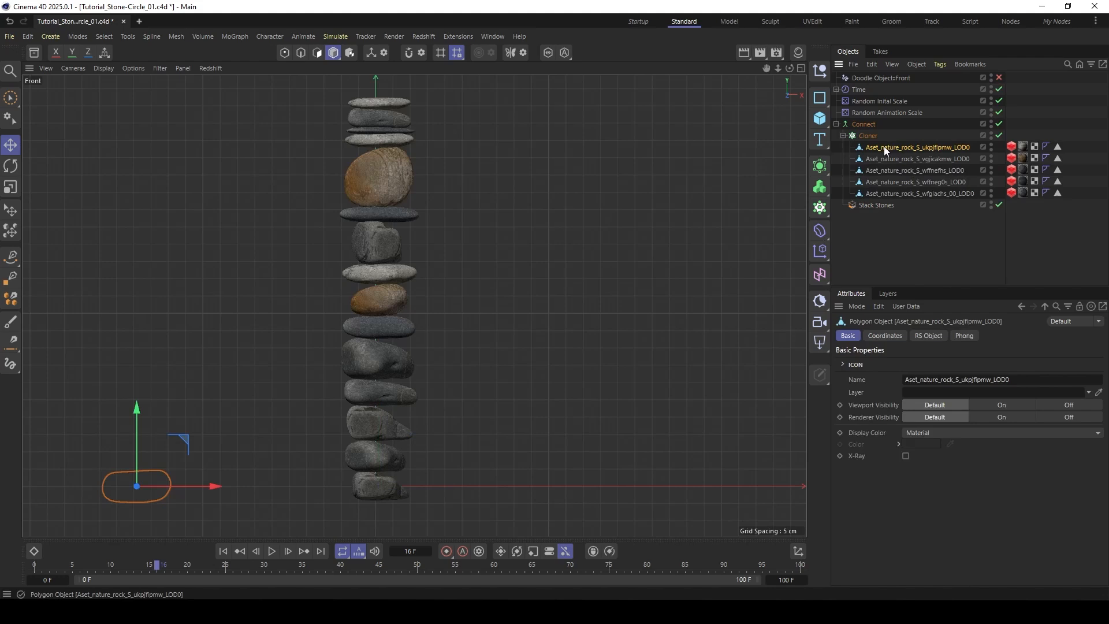
pyautogui.keyDown('shift'); pyautogui.click(888, 193); pyautogui.keyUp('shift')
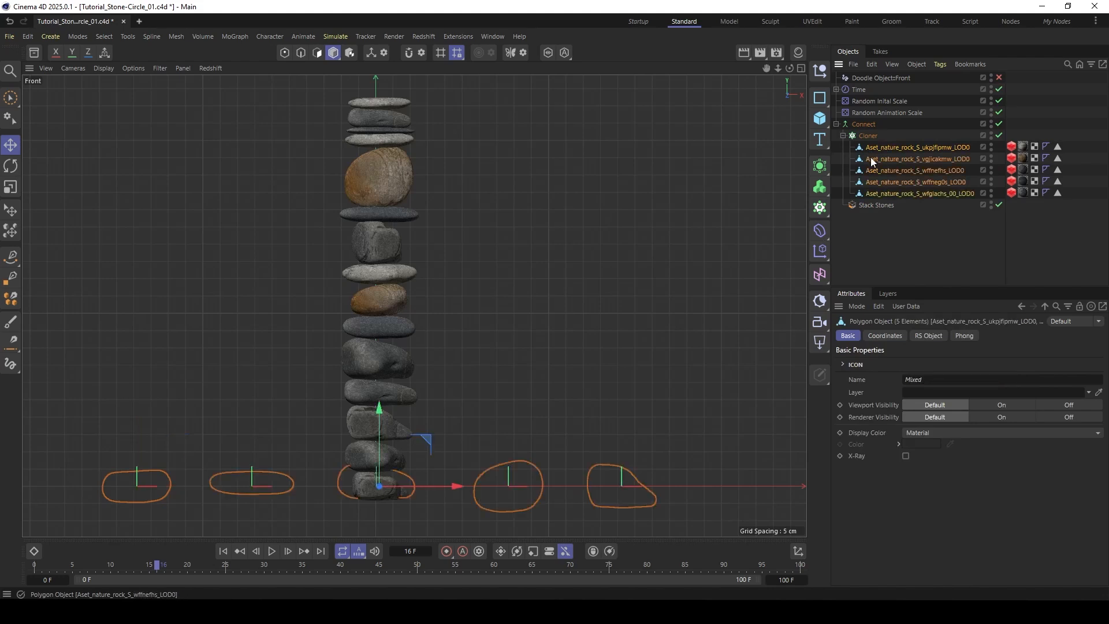
pyautogui.click(821, 167)
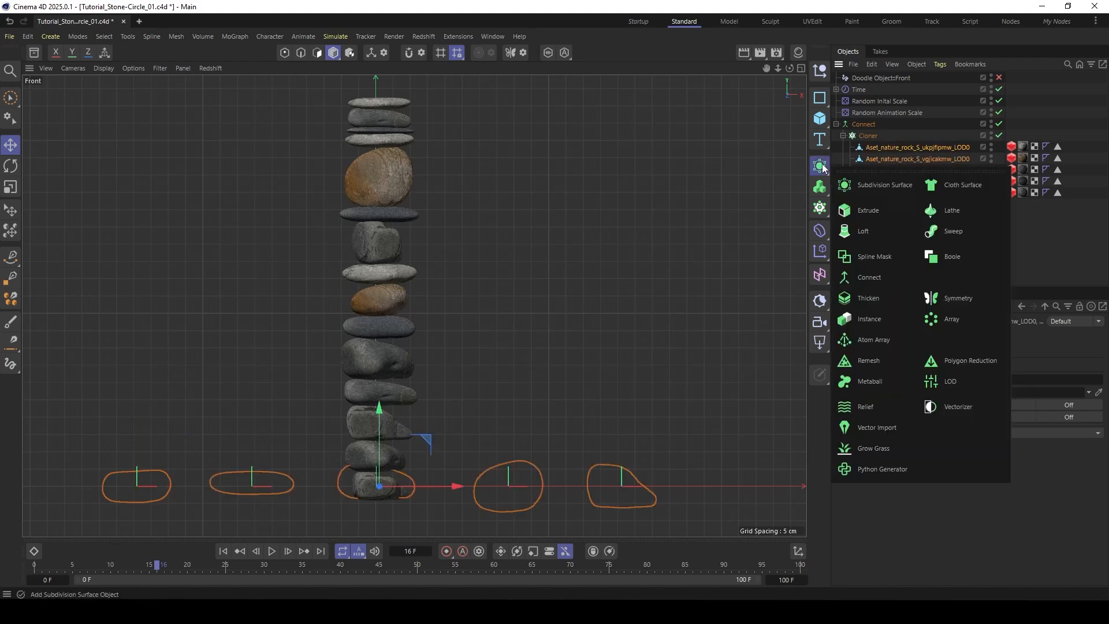
pyautogui.click(1065, 250)
# - Disable the Connect, Cloner and Stack Stones objects and display the source rocks with shaded lines
pyautogui.moveTo(999, 123); pyautogui.dragTo(1000, 204)
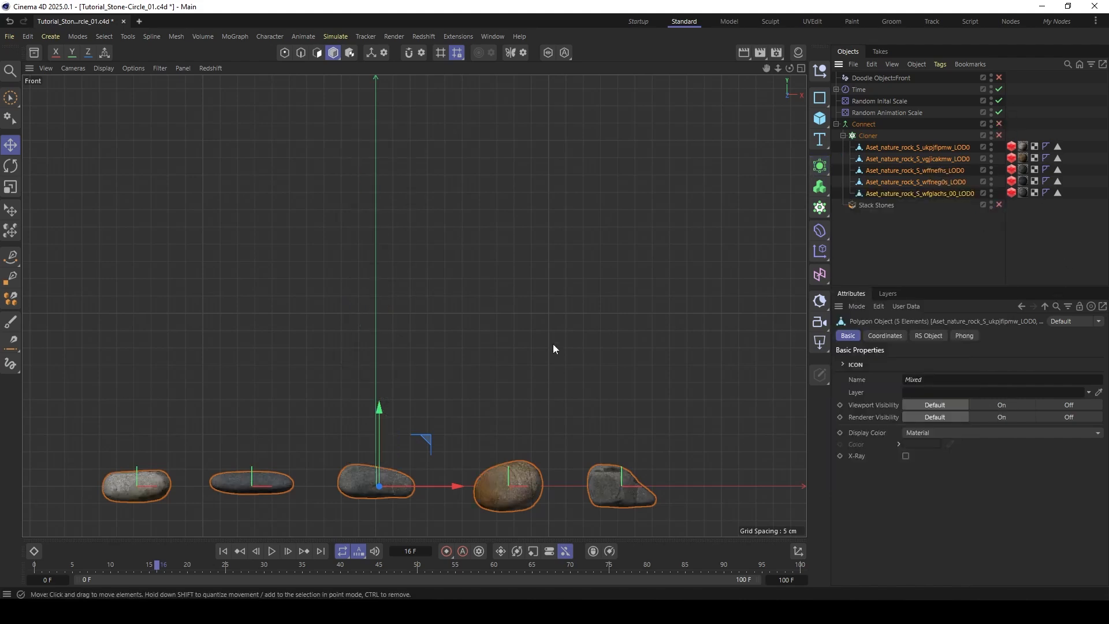
pyautogui.keyDown('alt'); pyautogui.moveTo(326, 420); pyautogui.dragTo(352, 290, button='middle'); pyautogui.keyUp('alt')
pyautogui.press('n')
pyautogui.press('b')
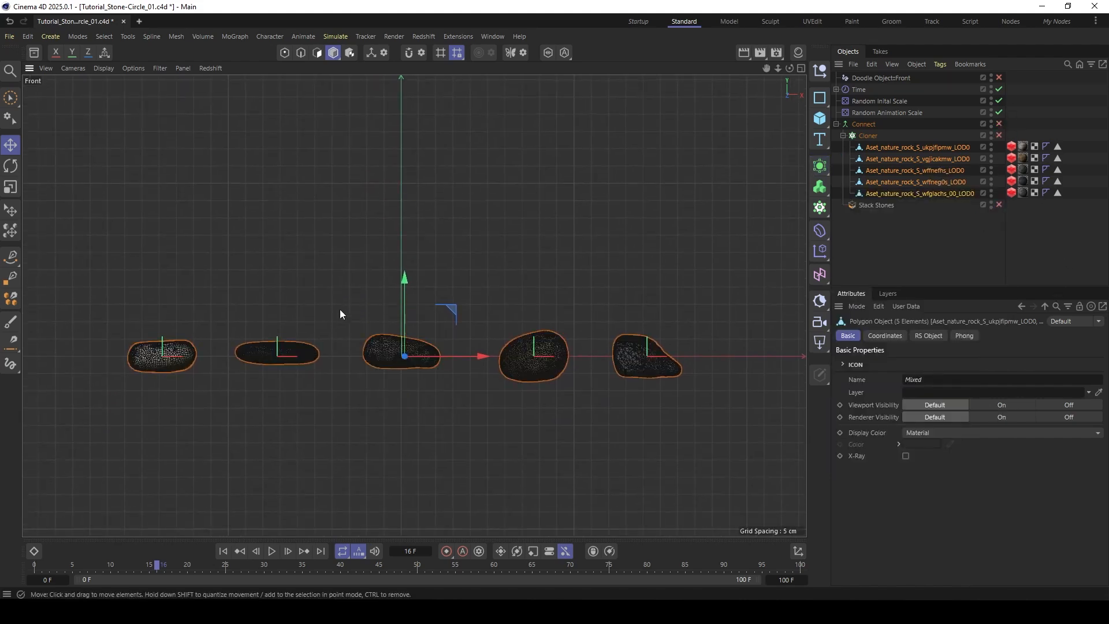
# - Add a separate Polygon Reduction generator to each of the five selected rocks and set their Reduction Strength to 97%
pyautogui.click(819, 165)
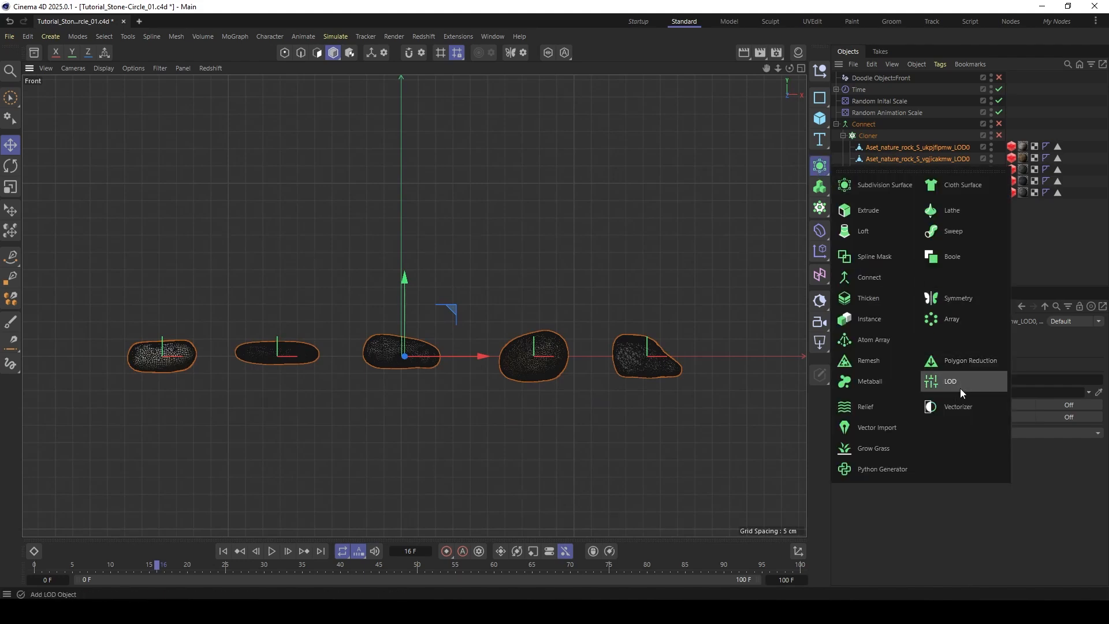
pyautogui.keyDown('alt'); pyautogui.click(946, 361); pyautogui.keyUp('alt')
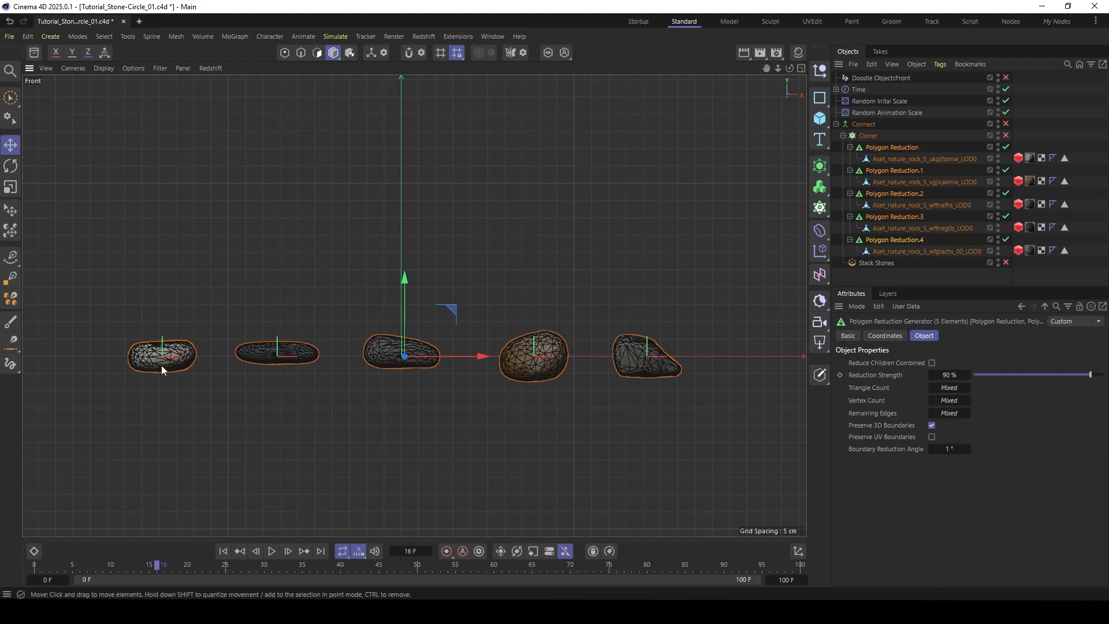
pyautogui.click(949, 374)
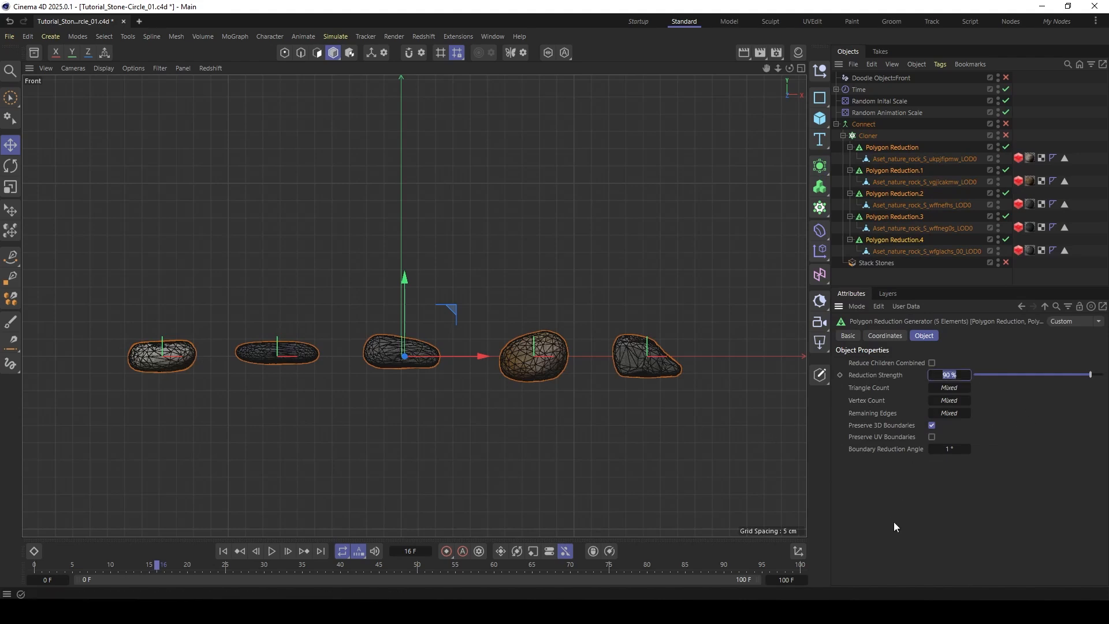
pyautogui.write('98')
pyautogui.press('Return')
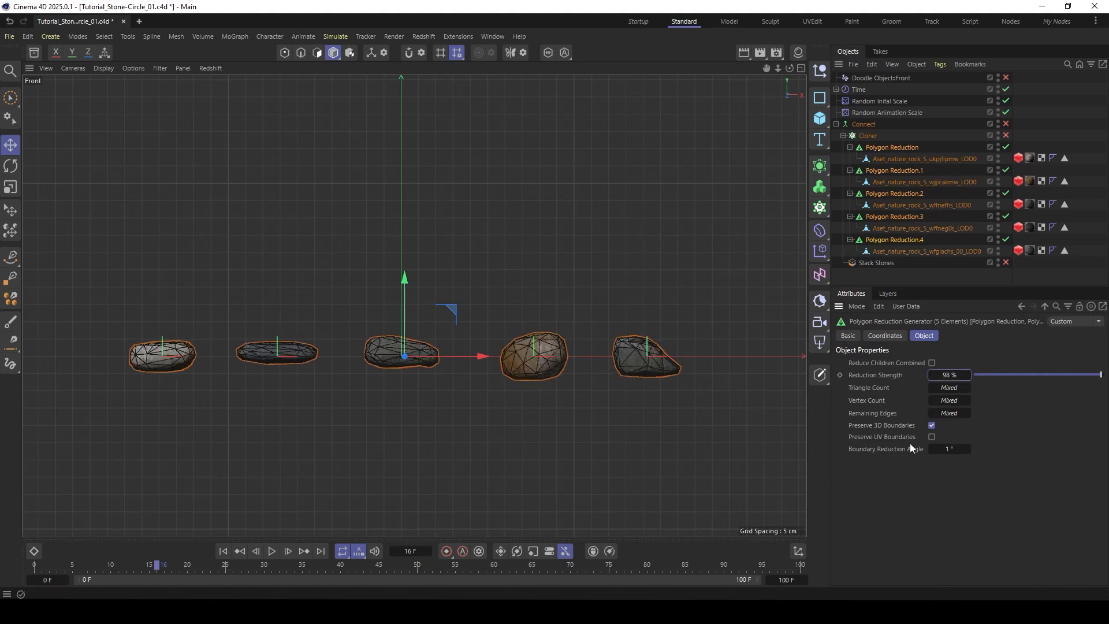
pyautogui.click(947, 374)
pyautogui.write('97')
pyautogui.press('Return')
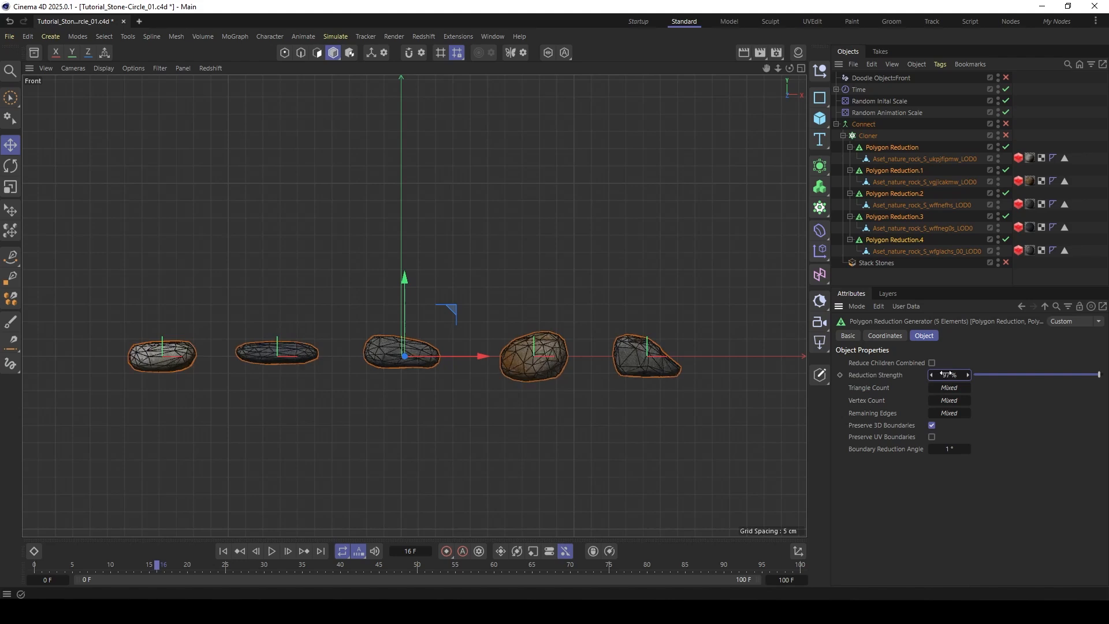
# - Re-enable the Connect, Cloner and Stack Stones objects and select Stack Stones
pyautogui.click(876, 273)
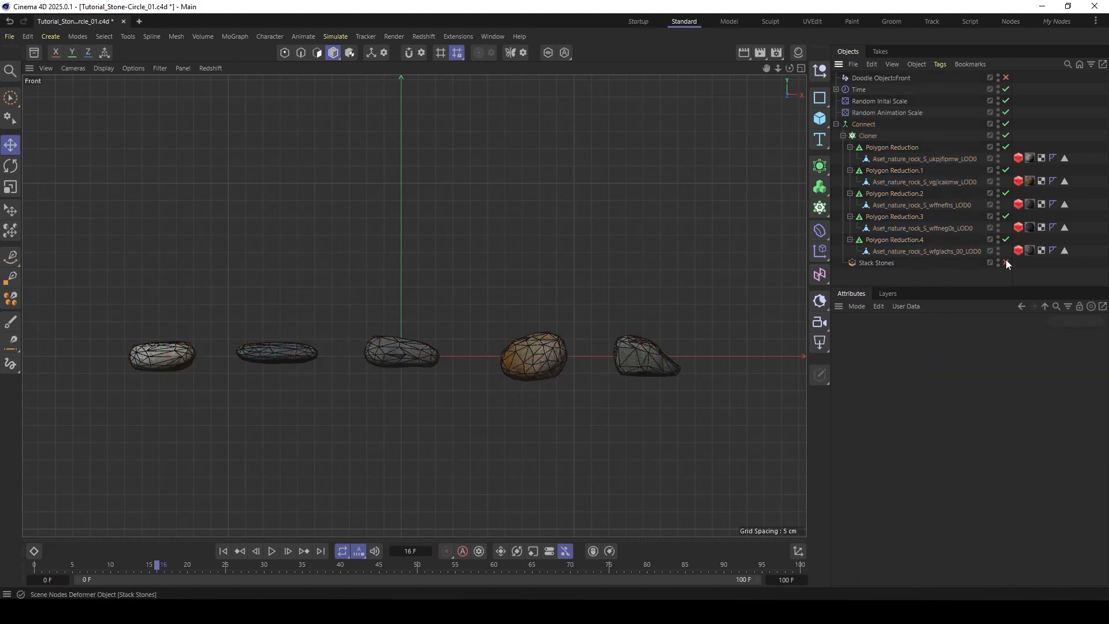
pyautogui.click(887, 263)
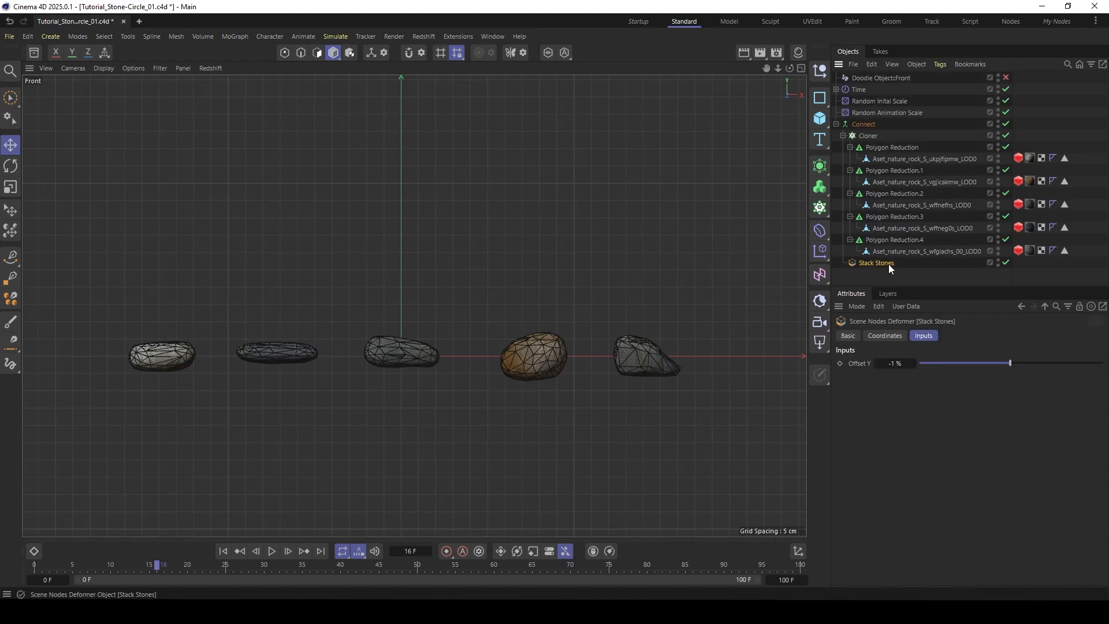
pyautogui.scroll(-3, 397, 203)
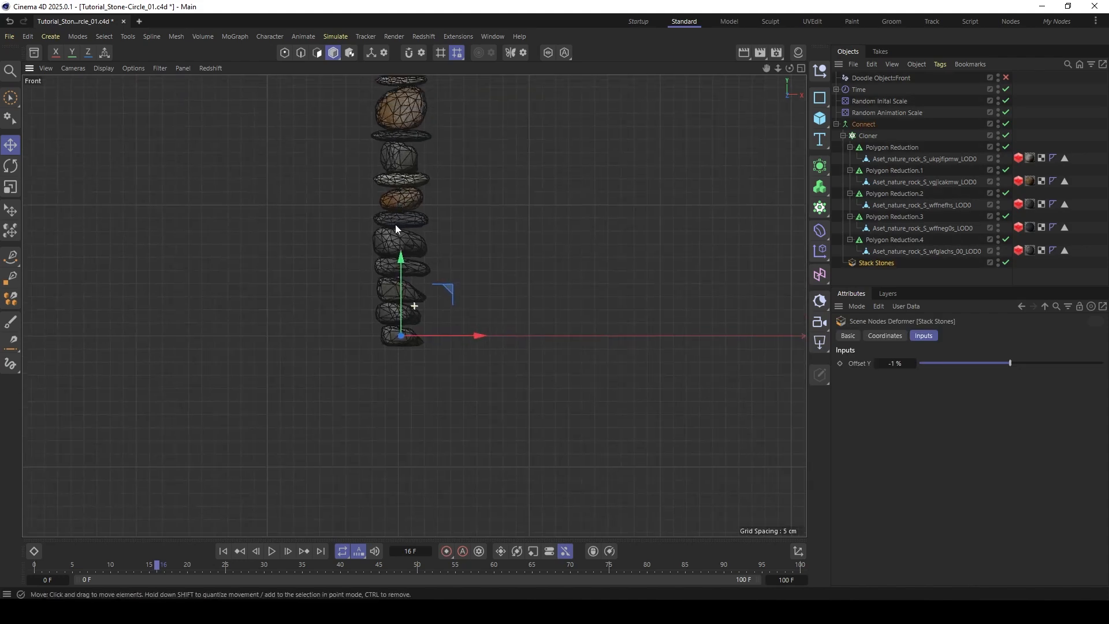
# - Play the stacked-stone animation from frame 0 to check its playback with the reduced meshes, and rewind to frame 0
pyautogui.click(222, 551)
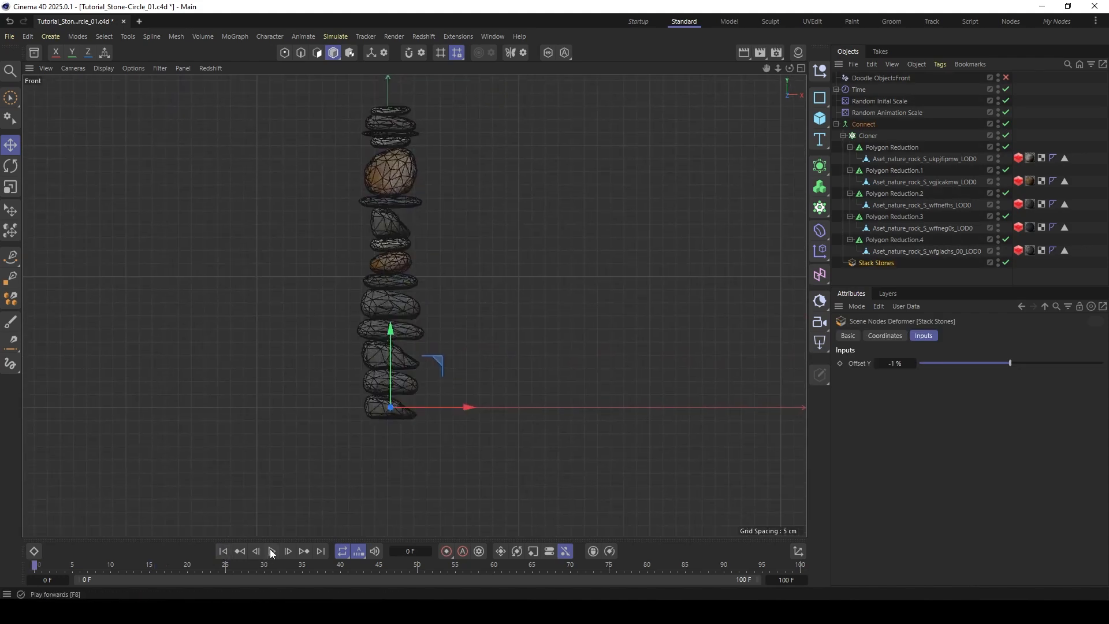
pyautogui.click(272, 551)
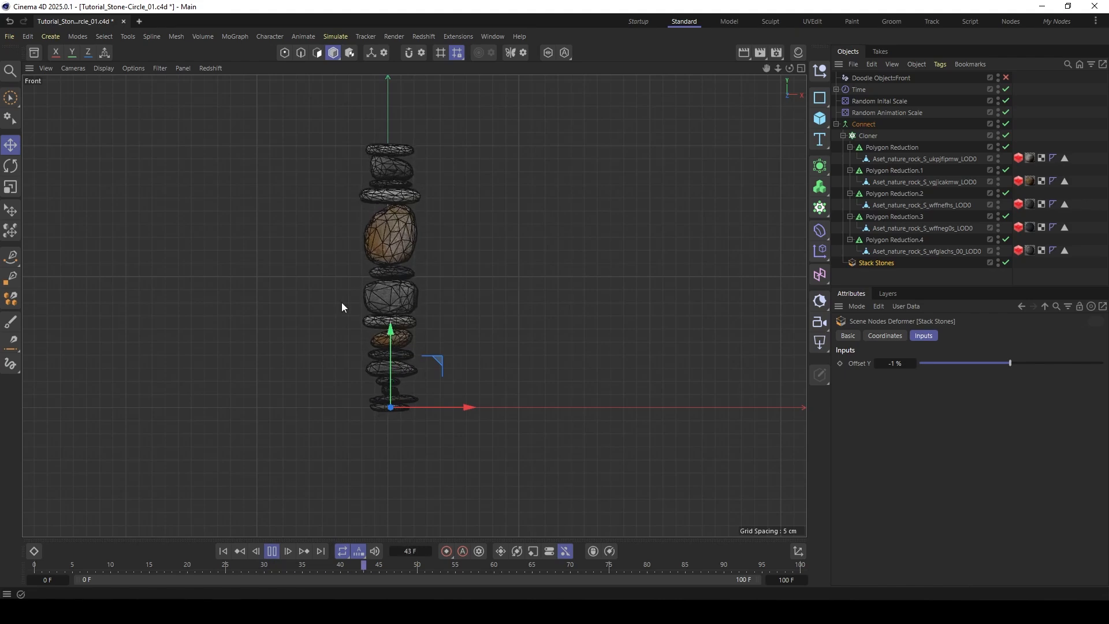
pyautogui.click(271, 551)
pyautogui.moveTo(417, 244); pyautogui.dragTo(442, 281, button='middle')
pyautogui.scroll(-2, 442, 281)
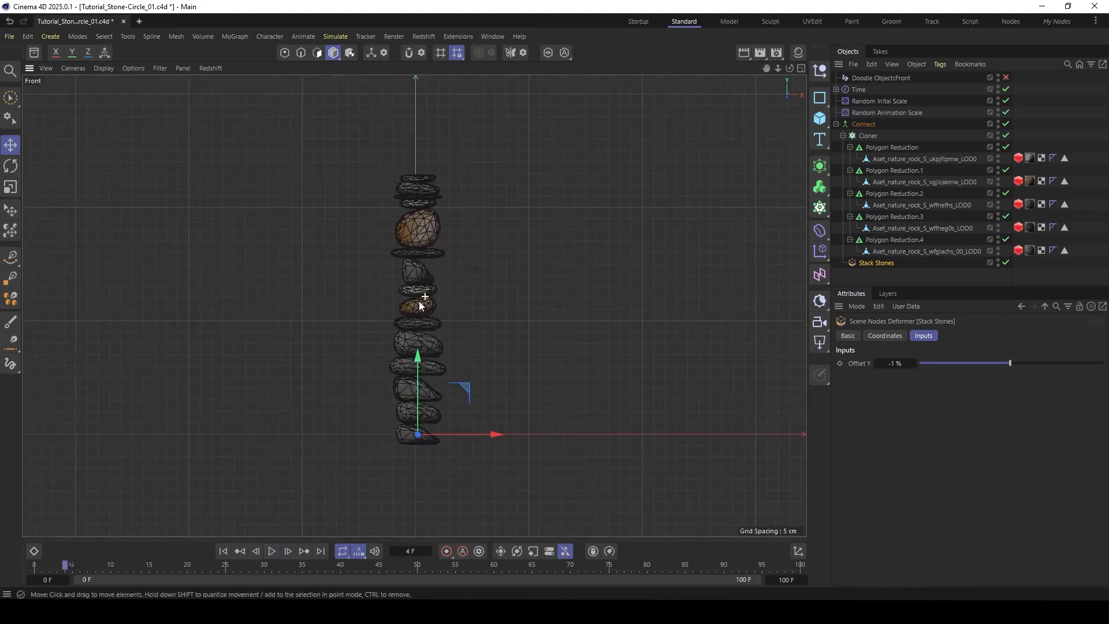
pyautogui.click(272, 551)
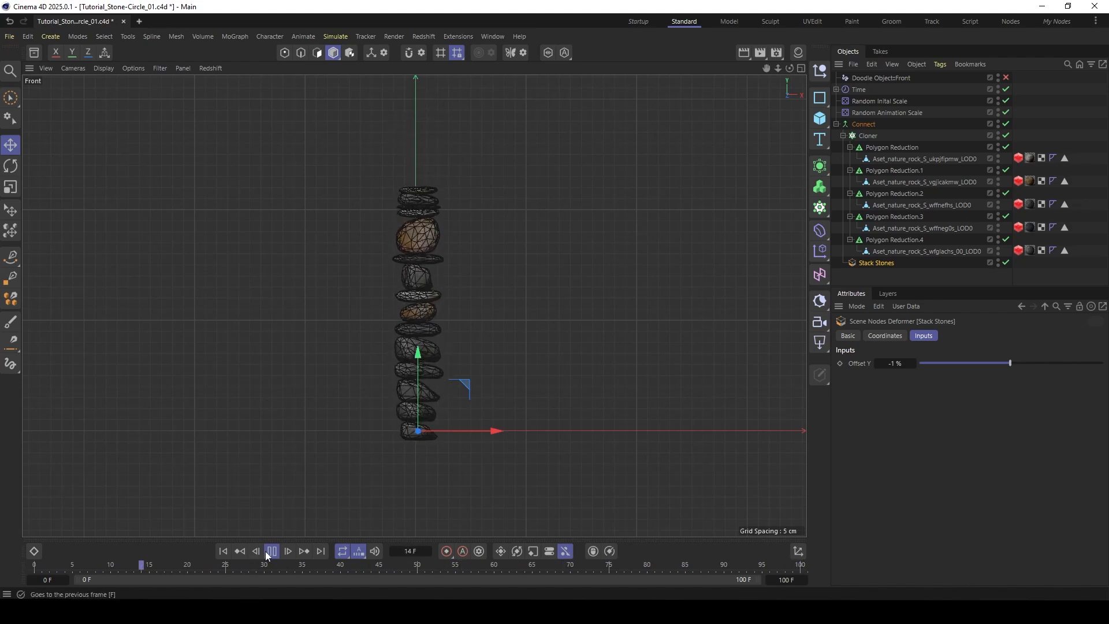
pyautogui.click(223, 551)
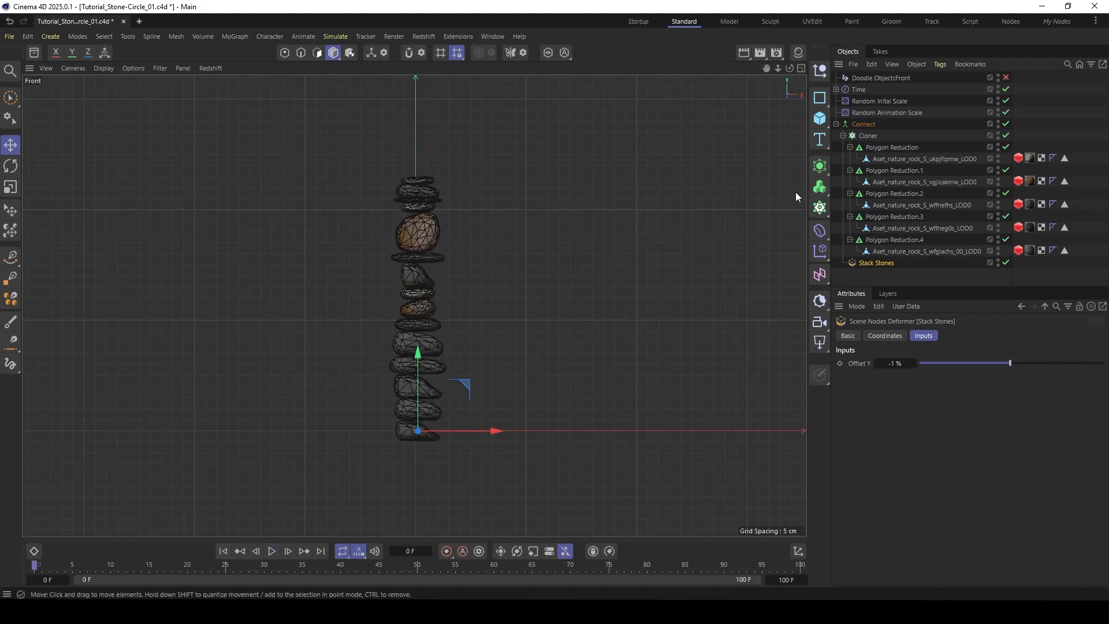
# - Add a Cube to the scene and assign a Display tag to it
pyautogui.click(819, 118)
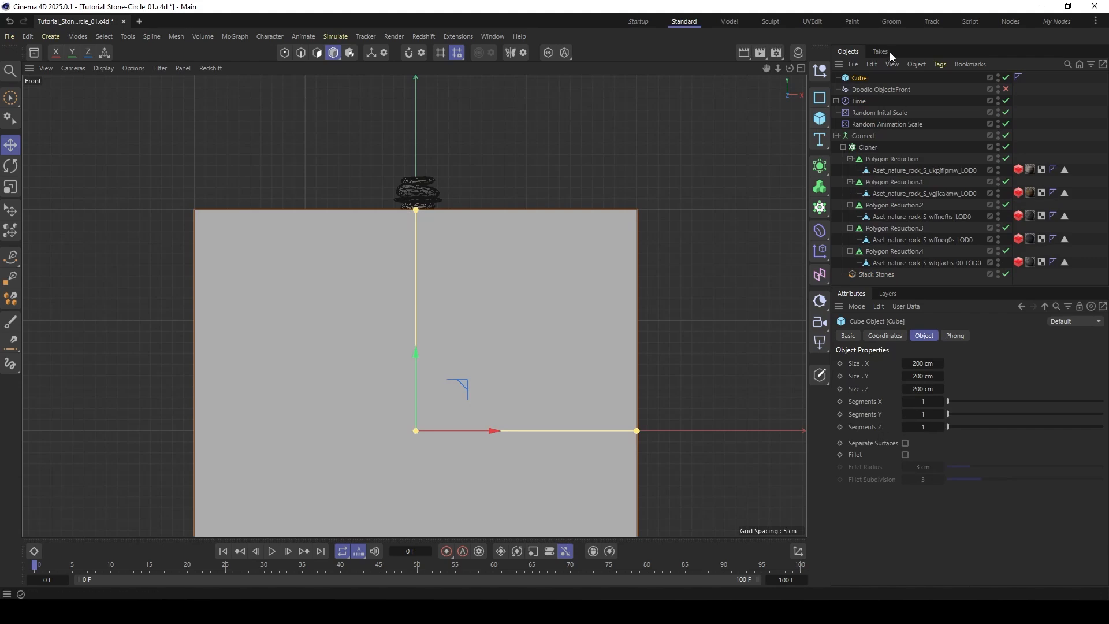
pyautogui.rightClick(859, 79)
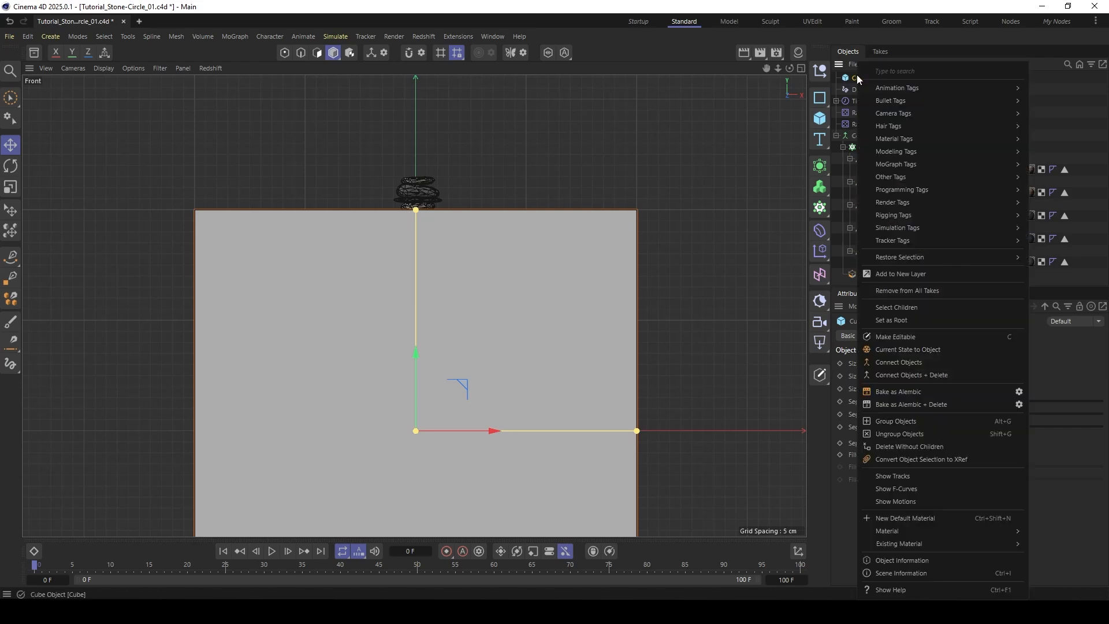
pyautogui.write('disp')
pyautogui.moveTo(895, 82)
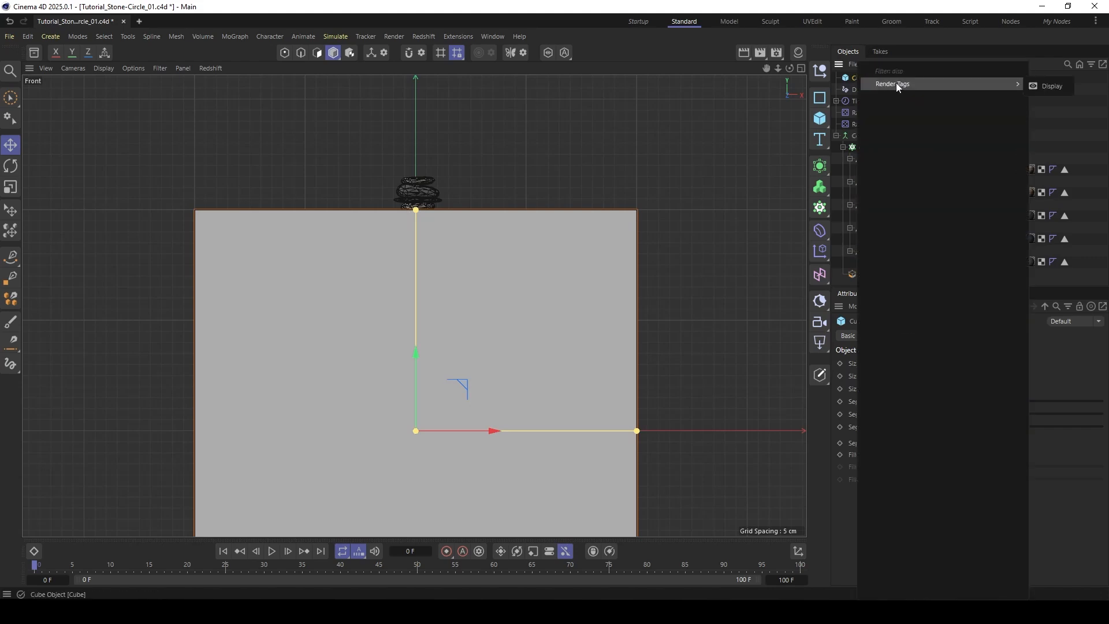
pyautogui.click(1035, 91)
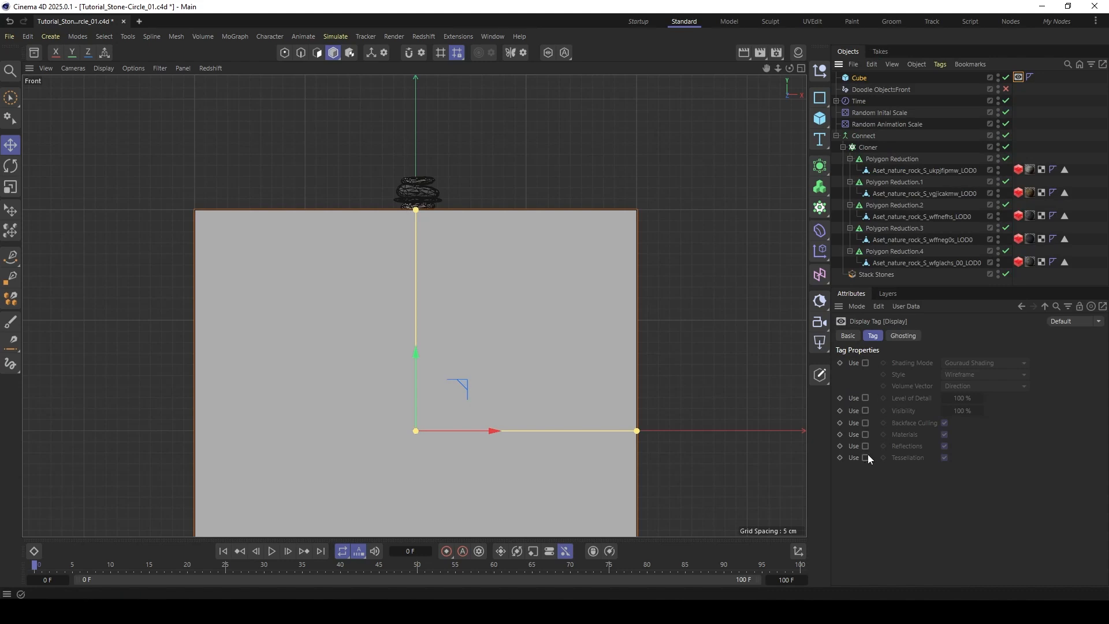
# - Enable the shading override in the cube's Display tag and set Shading Mode to Lines
pyautogui.click(865, 363)
pyautogui.click(967, 385)
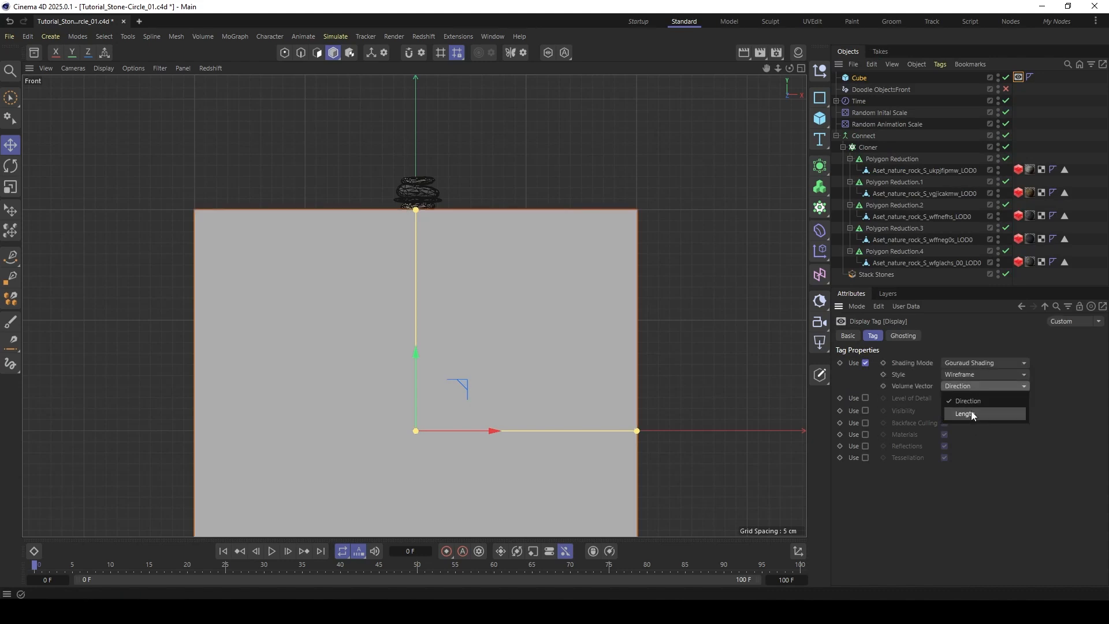
pyautogui.click(969, 373)
pyautogui.click(972, 363)
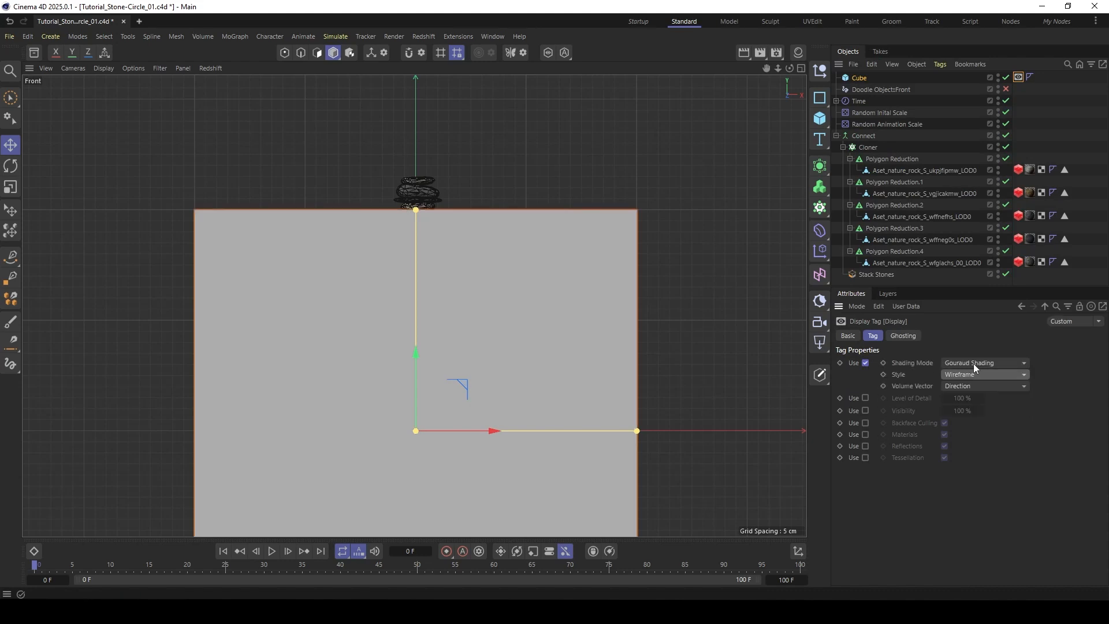
pyautogui.click(962, 466)
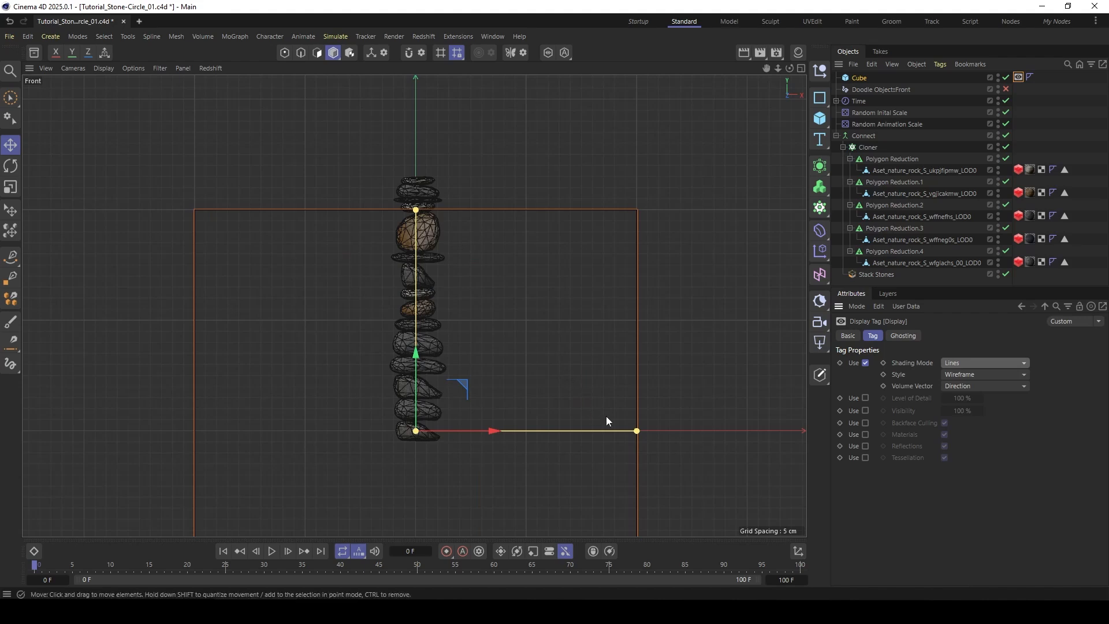
# - Narrow the cube around the stone stack by setting its Size X and Size Z to 20 cm
pyautogui.moveTo(636, 431); pyautogui.dragTo(448, 410)
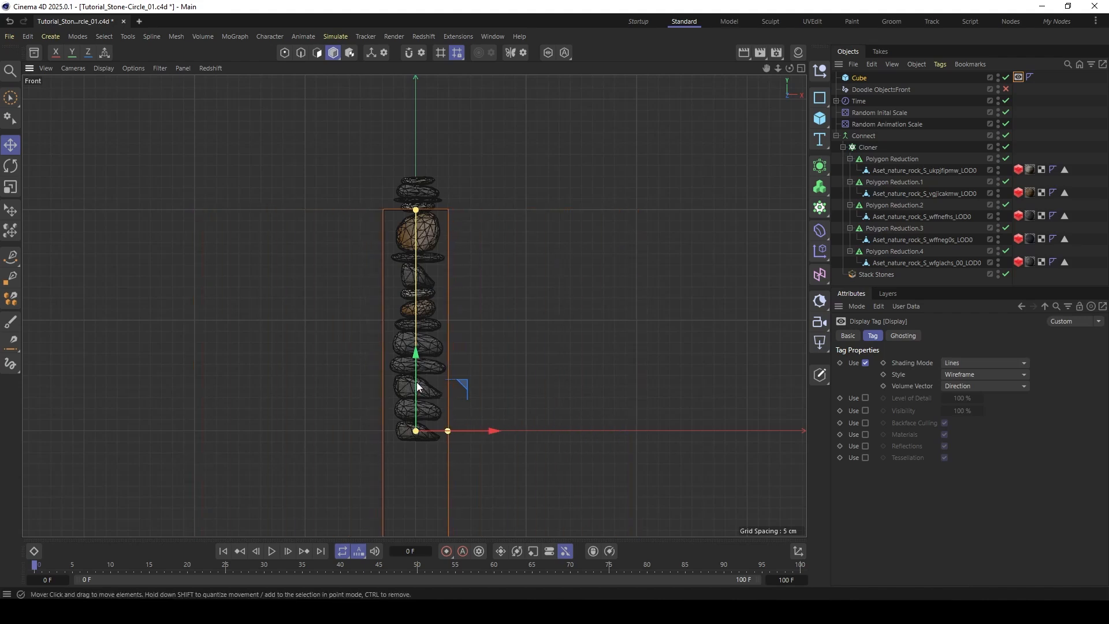
pyautogui.scroll(-1, 433, 257)
pyautogui.keyDown('alt'); pyautogui.moveTo(418, 376); pyautogui.dragTo(404, 321, button='middle'); pyautogui.keyUp('alt')
pyautogui.click(858, 78)
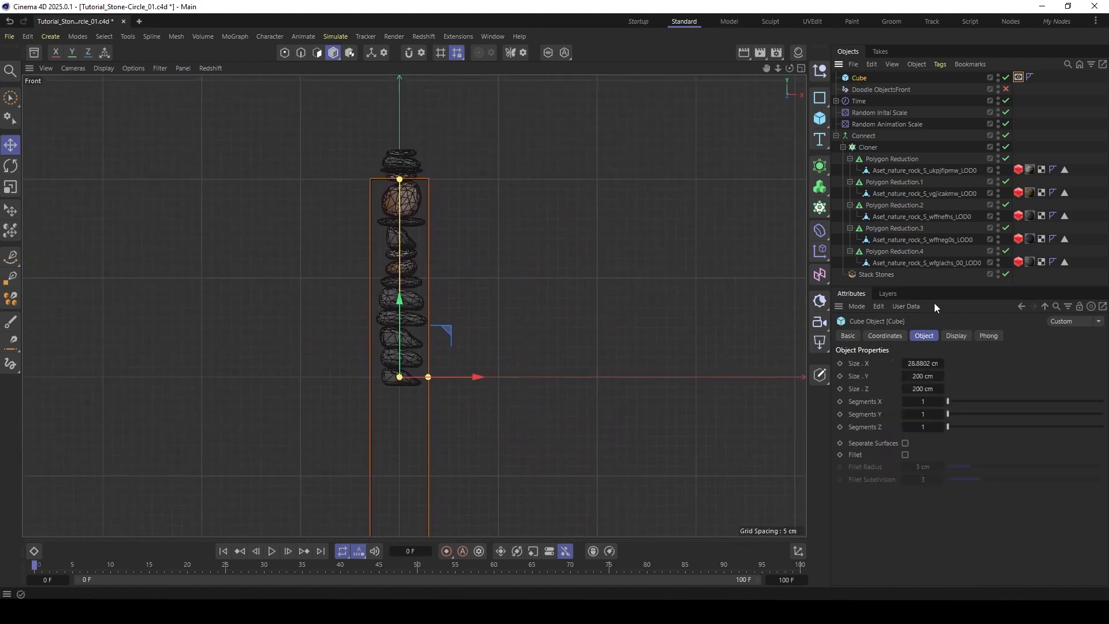
pyautogui.click(924, 363)
pyautogui.write('20')
pyautogui.press('Tab')
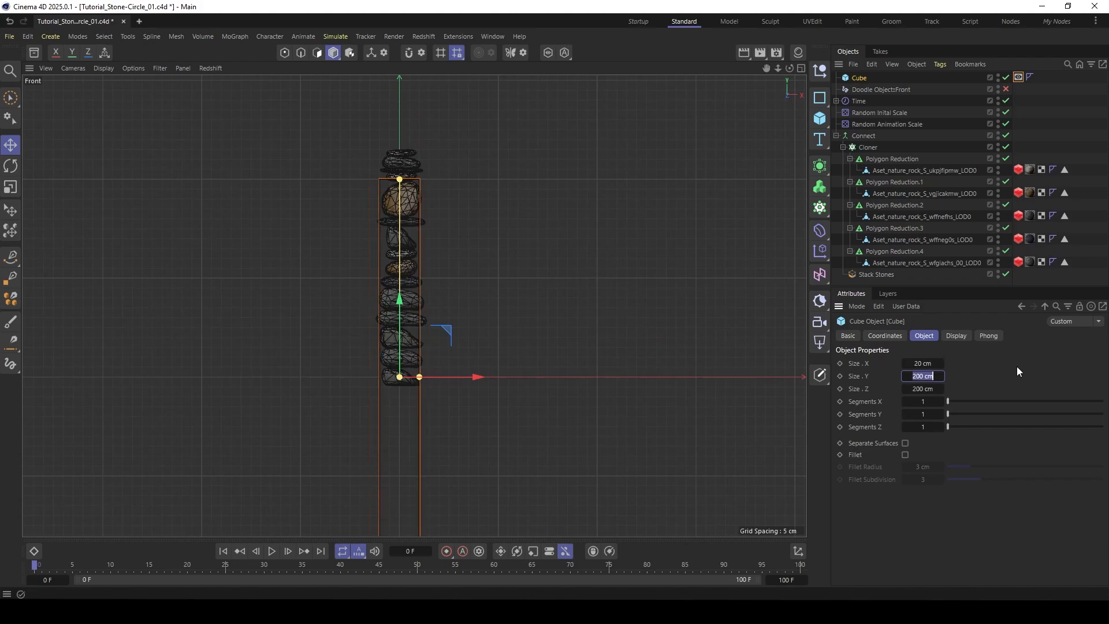
pyautogui.press('Tab')
pyautogui.write('20')
pyautogui.press('Return')
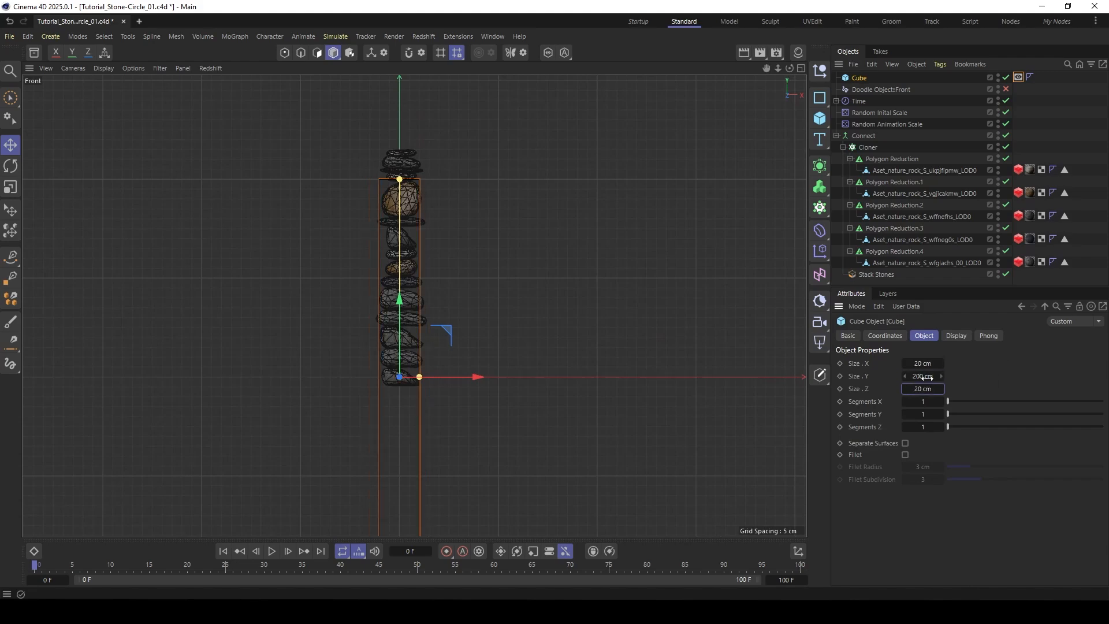
pyautogui.click(865, 376)
pyautogui.scroll(-3, 471, 325)
pyautogui.keyDown('alt'); pyautogui.moveTo(460, 319); pyautogui.dragTo(424, 308, button='middle'); pyautogui.keyUp('alt')
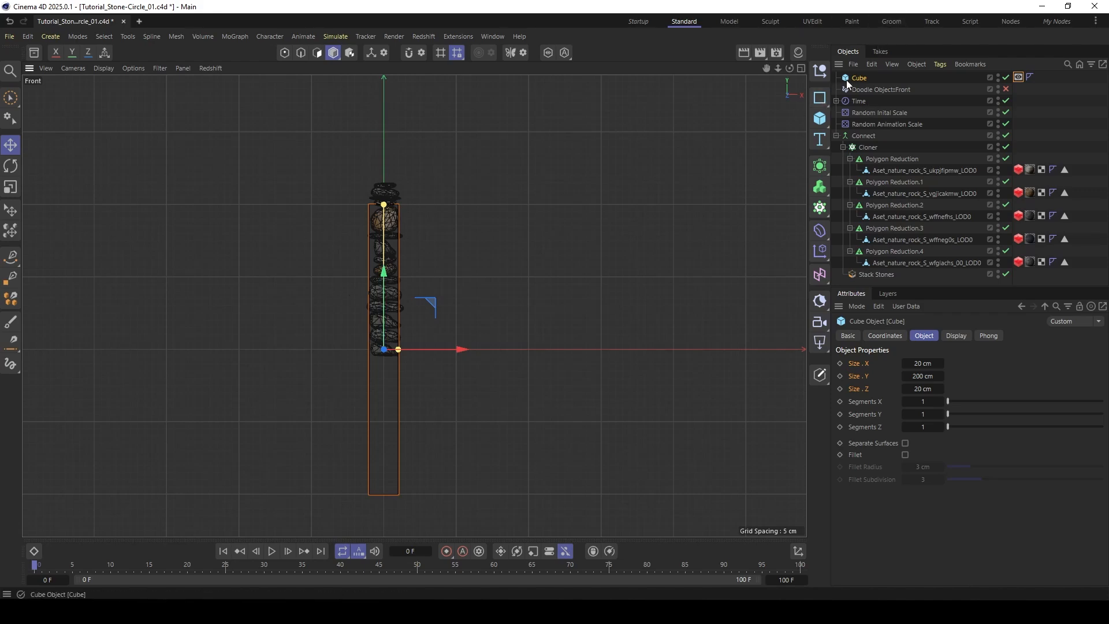
pyautogui.hotkey('shift', 'c')
pyautogui.write('a')
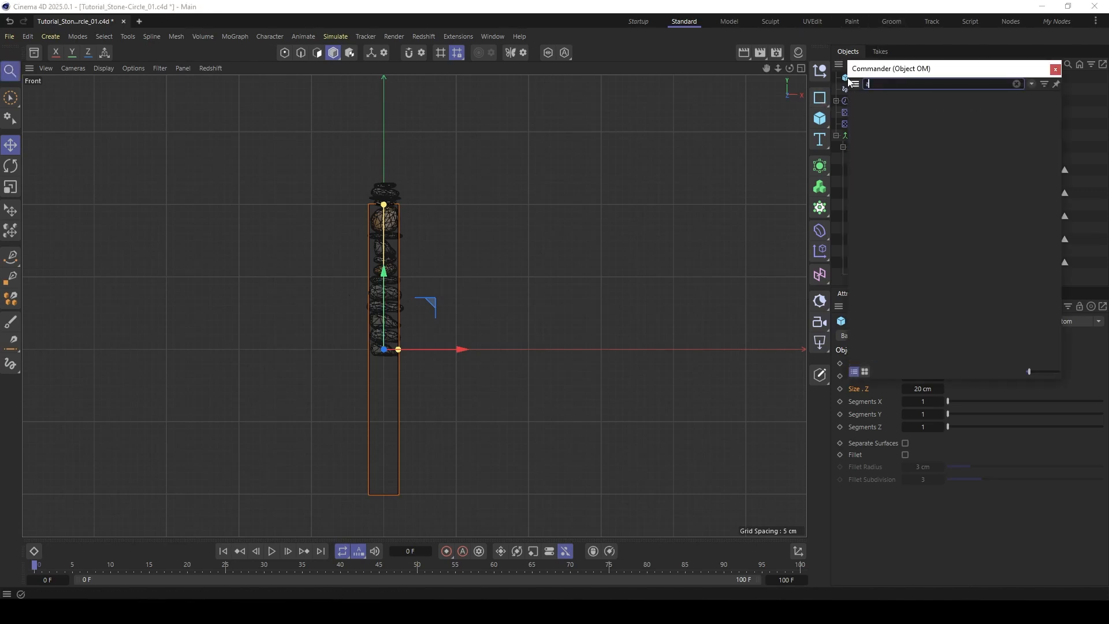
pyautogui.write('xi')
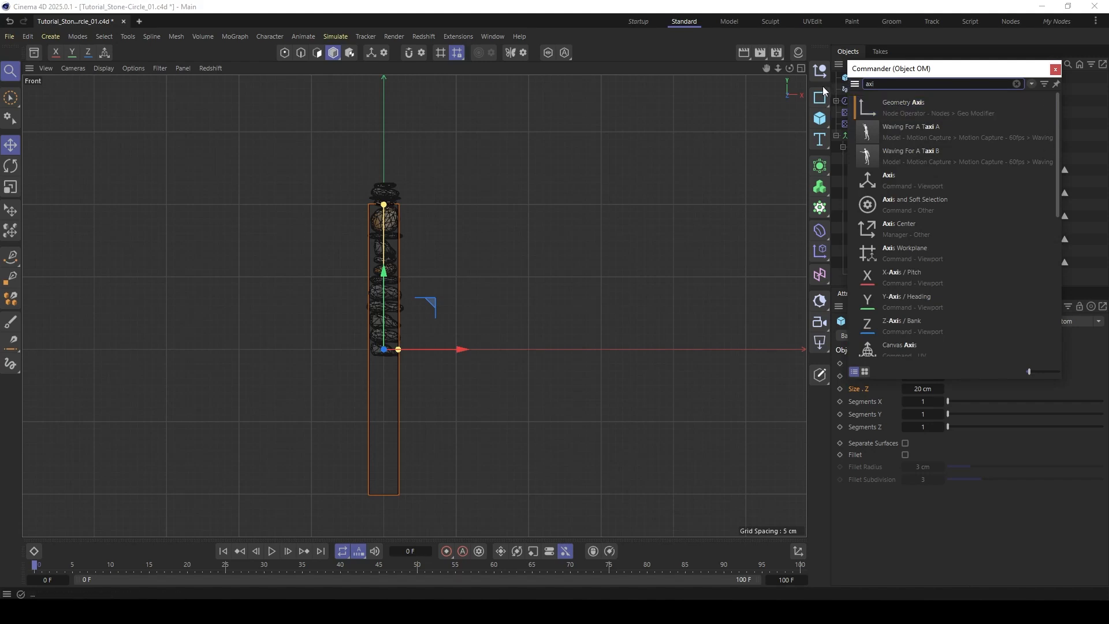
pyautogui.press('Escape')
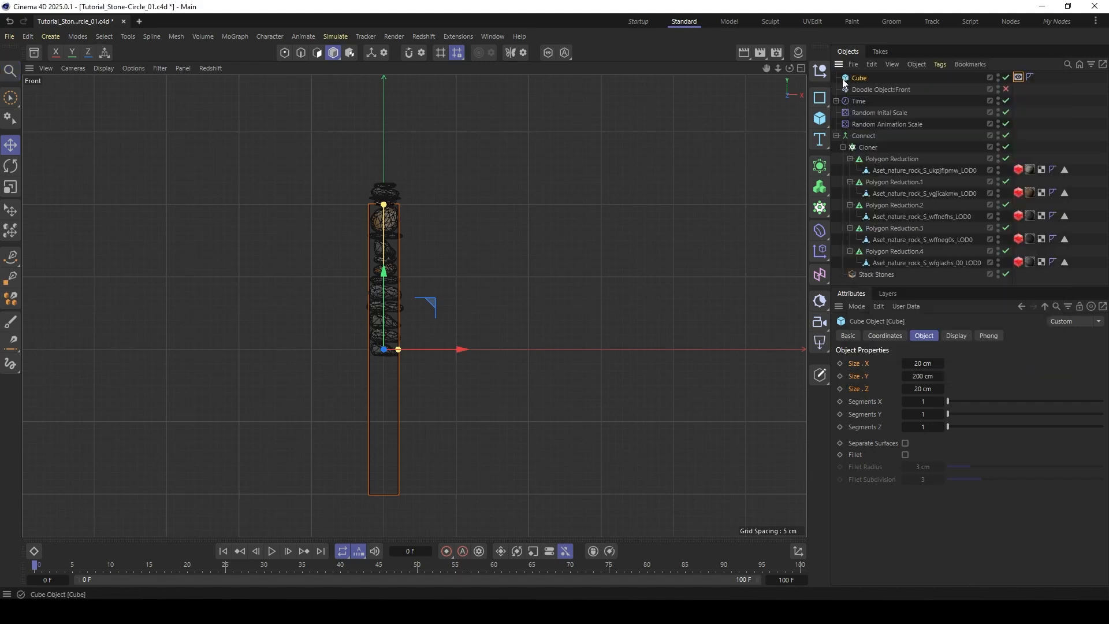
# - Add a Match Size modifier beneath the cube, activate its Y axis and set Justify Y to Min
pyautogui.hotkey('shift', 'c')
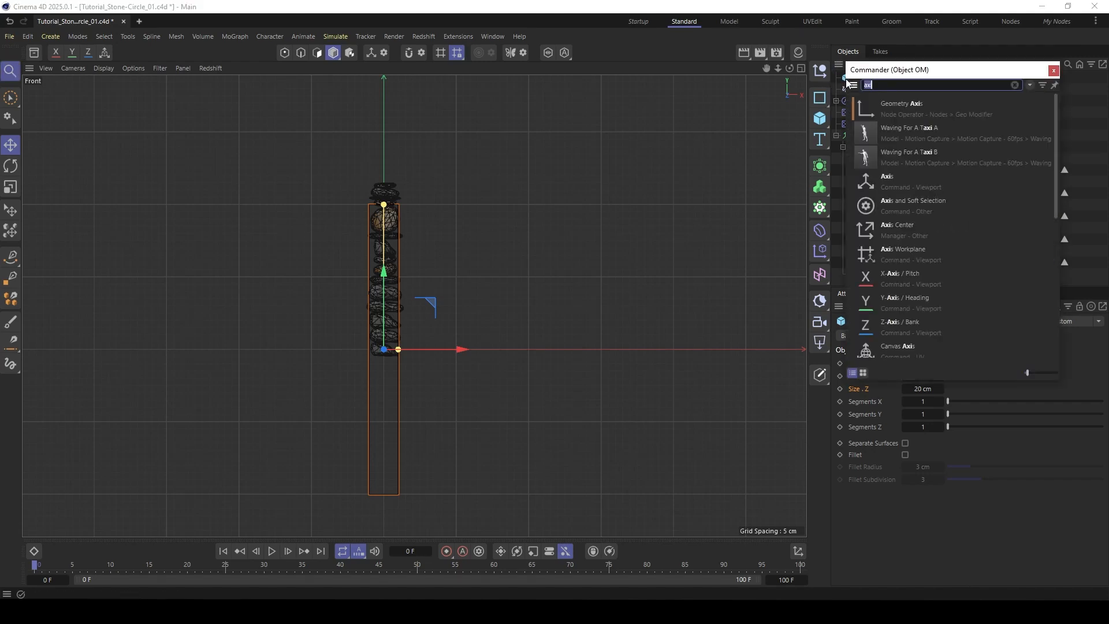
pyautogui.write('mat')
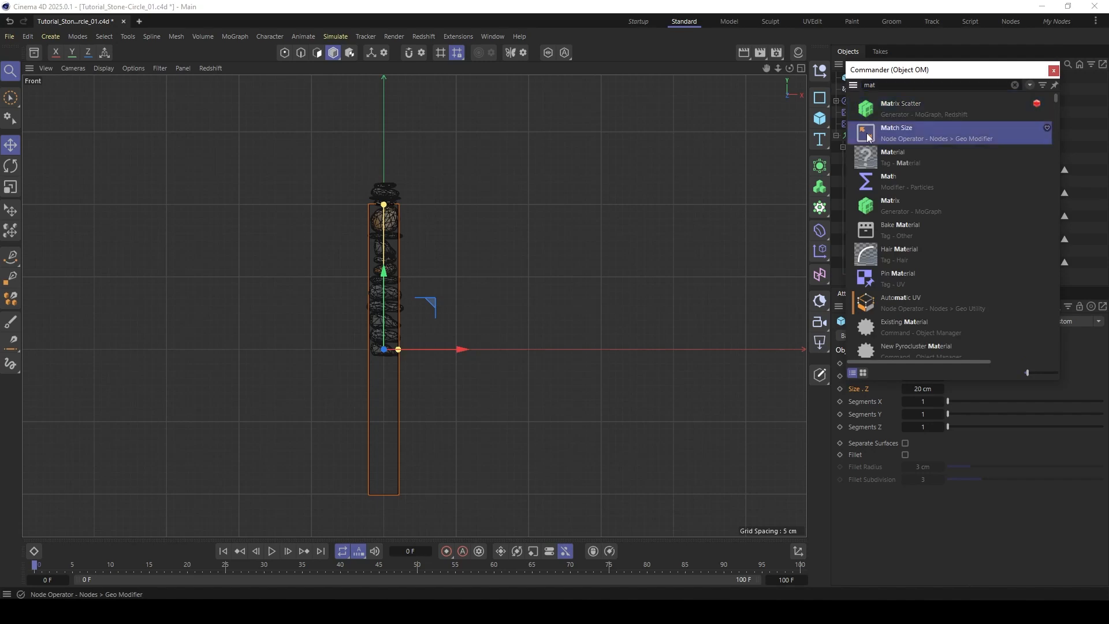
pyautogui.click(867, 137)
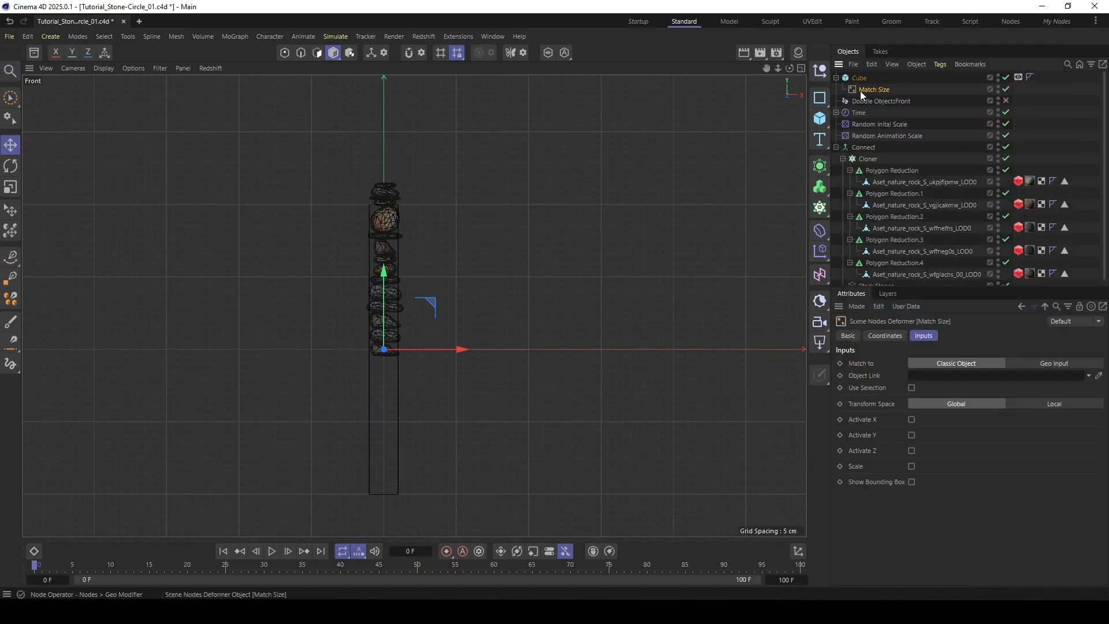
pyautogui.click(911, 435)
pyautogui.click(932, 445)
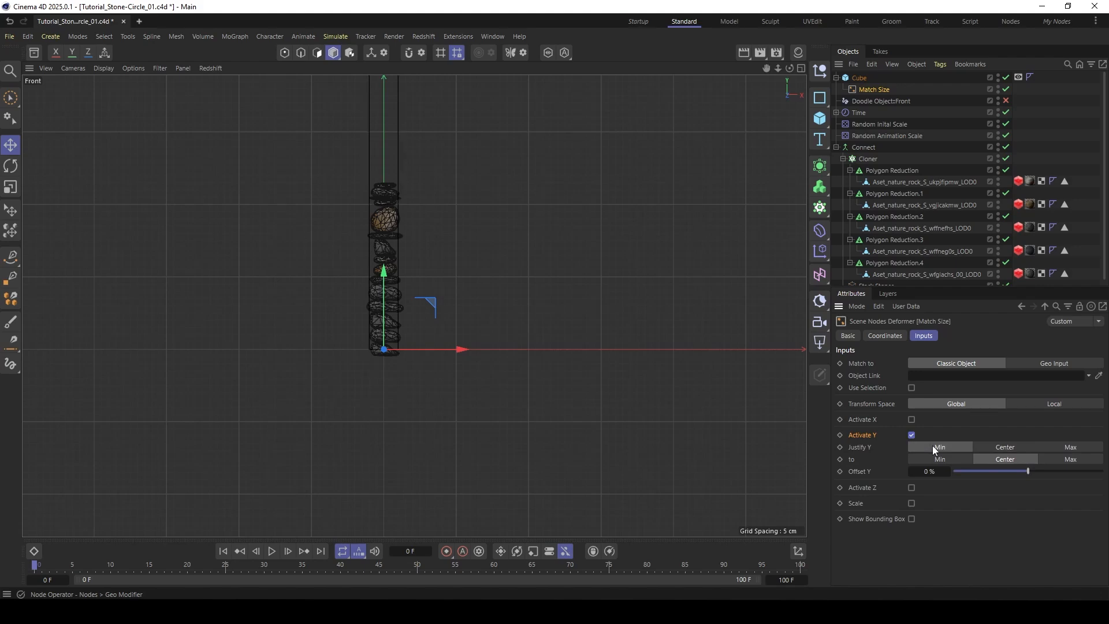
pyautogui.keyDown('alt'); pyautogui.moveTo(396, 249); pyautogui.dragTo(433, 344, button='middle'); pyautogui.keyUp('alt')
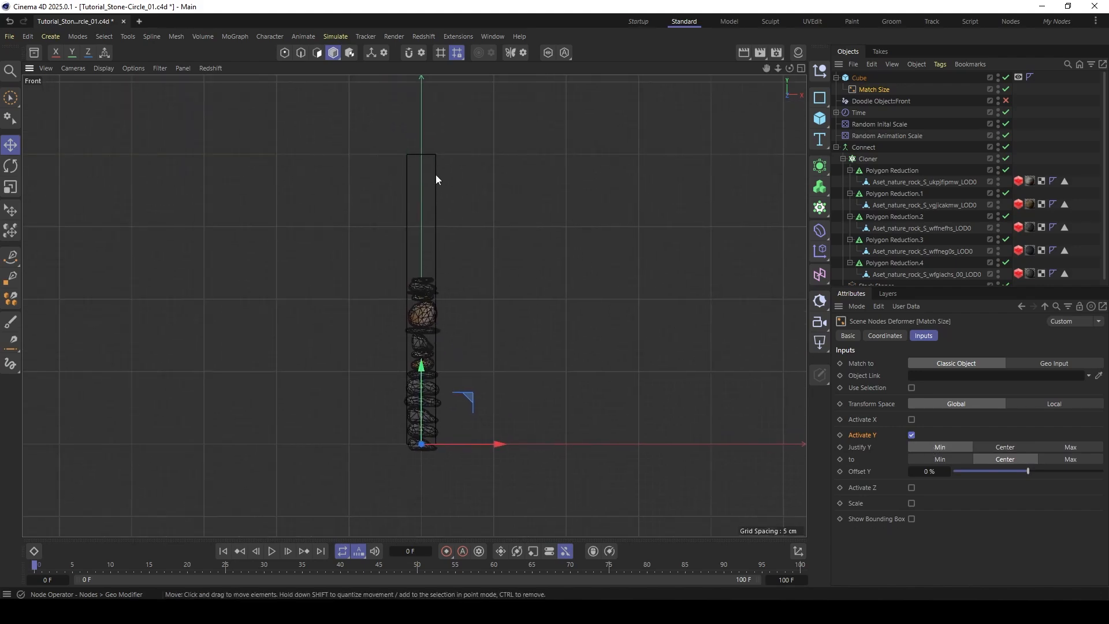
# - Add a Match Size modifier beneath the Connect object and place it below Stack Stones
pyautogui.click(863, 147)
pyautogui.click(843, 159)
pyautogui.click(867, 170)
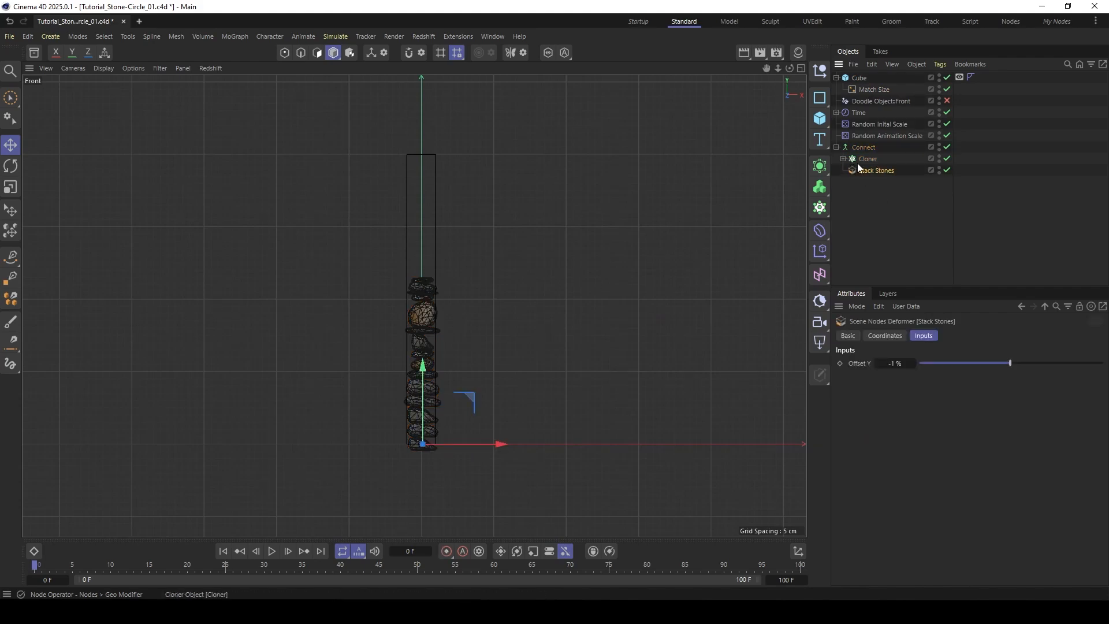
pyautogui.hotkey('shift', 'c')
pyautogui.click(858, 147)
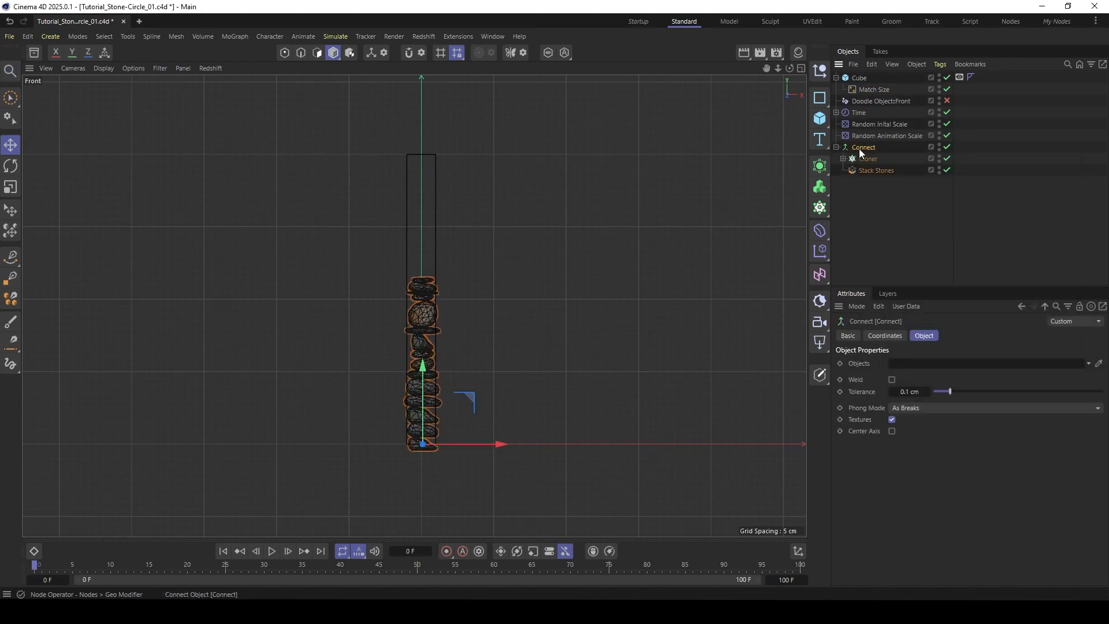
pyautogui.hotkey('shift', 'c')
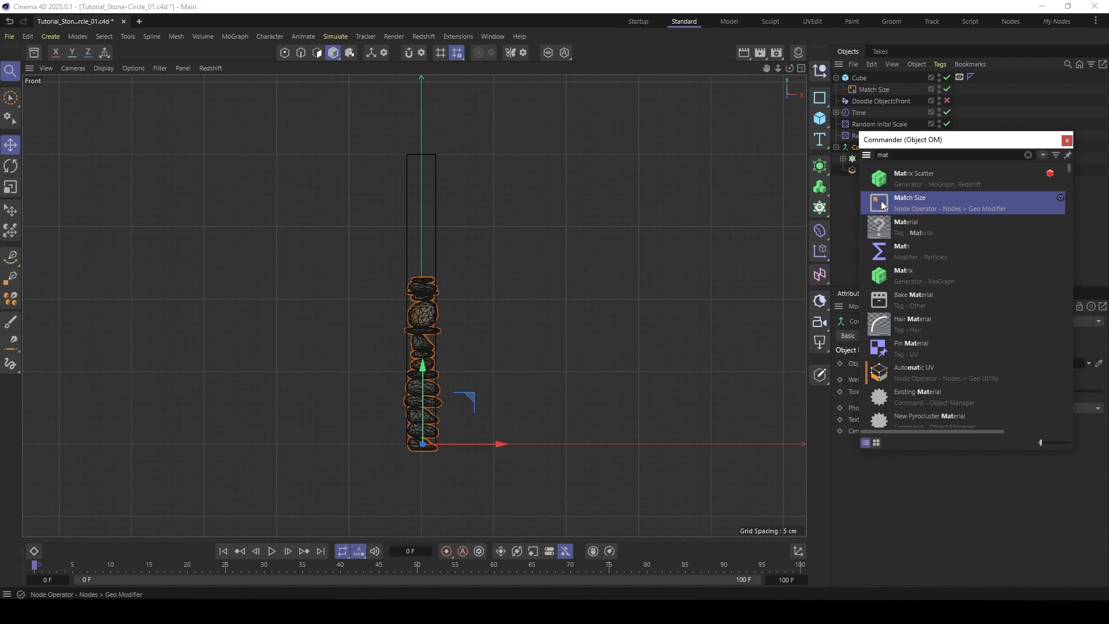
pyautogui.click(882, 204)
pyautogui.moveTo(870, 158); pyautogui.dragTo(868, 182)
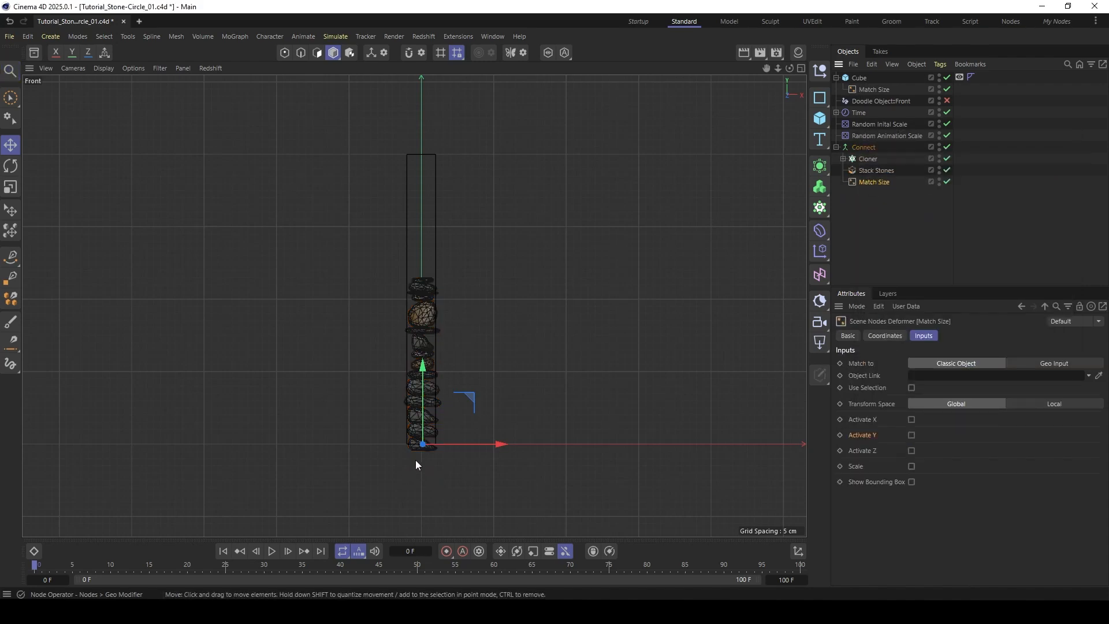
# - Link the Cube as the stack's Match Size target, enable non-uniform scaling on Y only, and activate Y alignment
pyautogui.scroll(3, 416, 367)
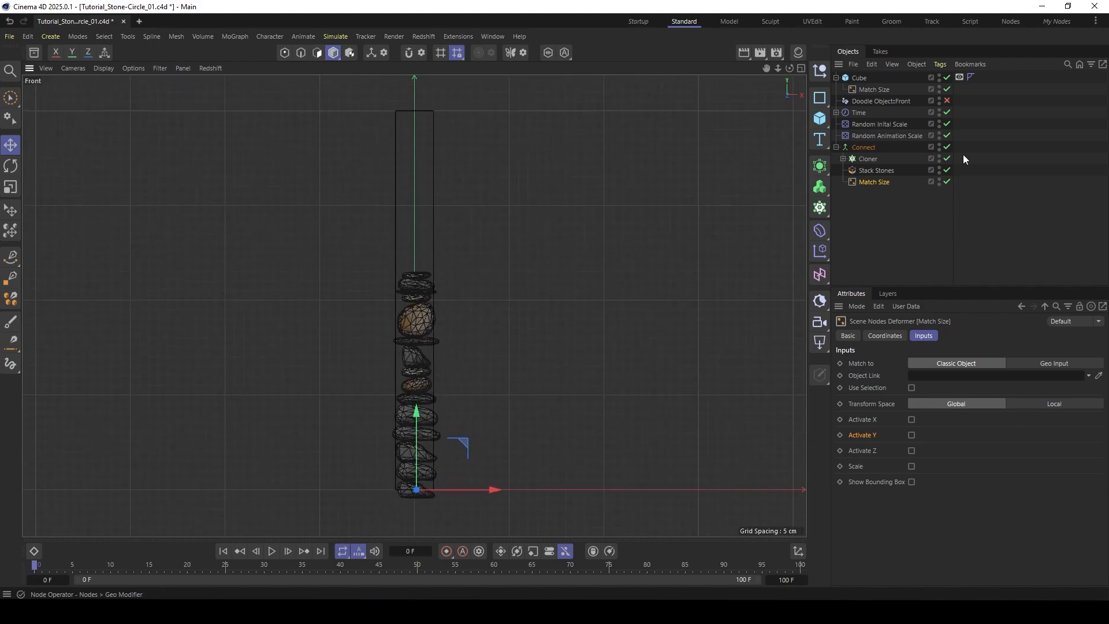
pyautogui.moveTo(858, 77); pyautogui.dragTo(651, 375)
pyautogui.click(912, 466)
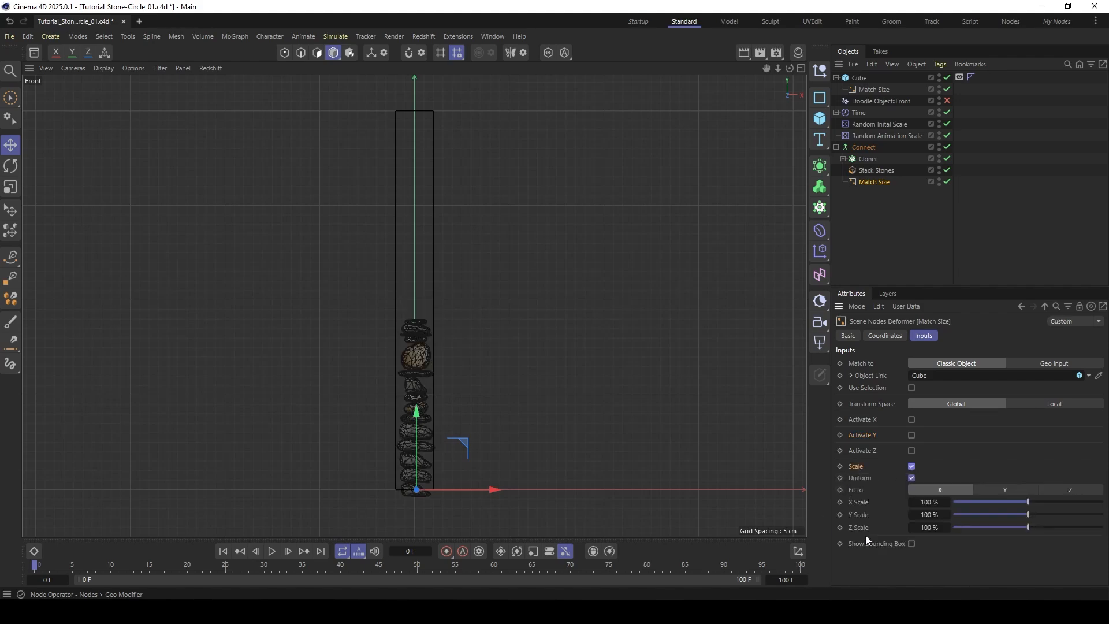
pyautogui.click(911, 478)
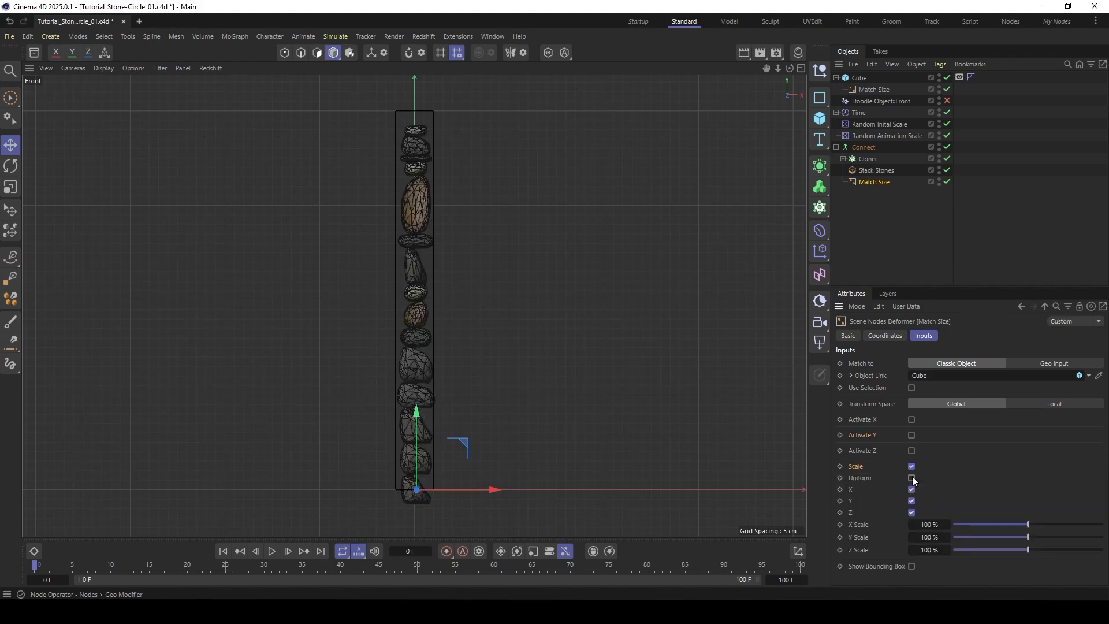
pyautogui.click(911, 489)
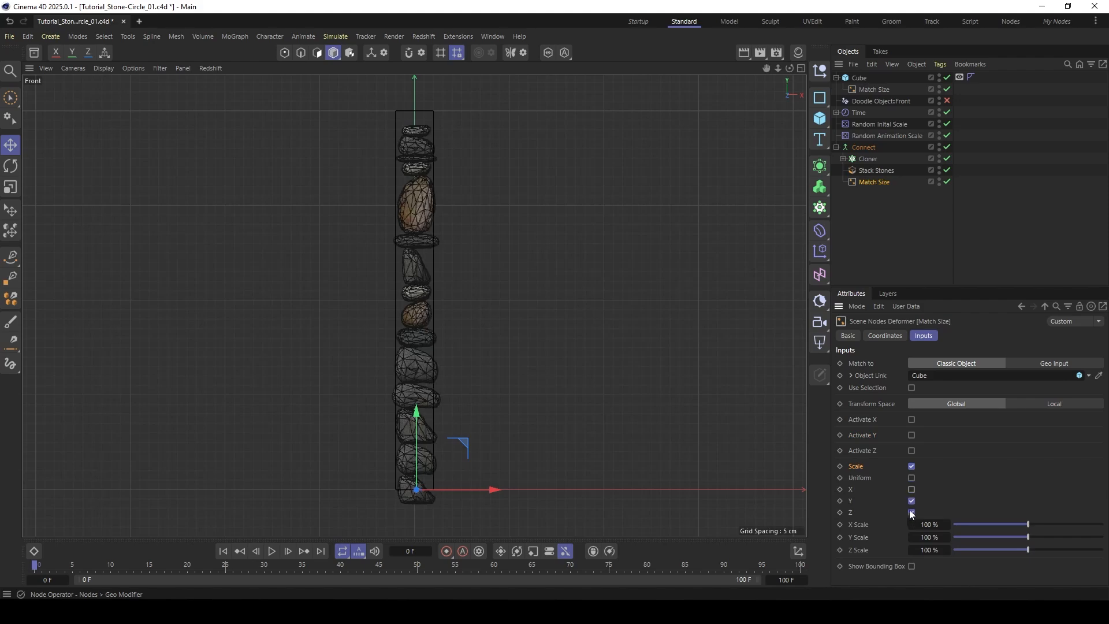
pyautogui.click(911, 512)
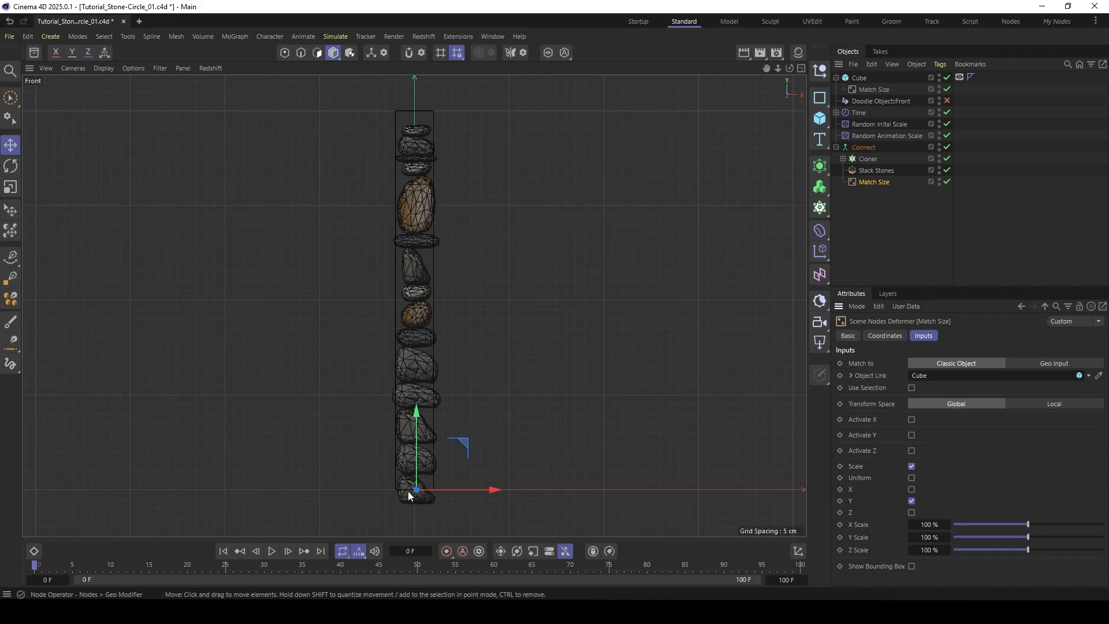
pyautogui.click(911, 434)
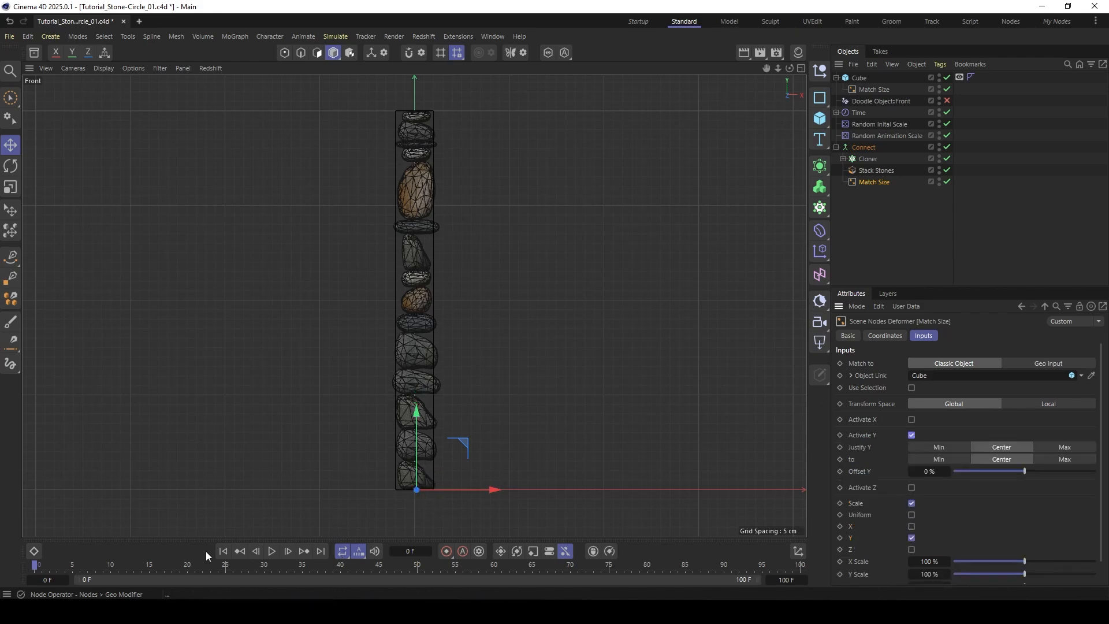
# - Play the animation to check how the scaled stones fill the guide cube
pyautogui.click(272, 551)
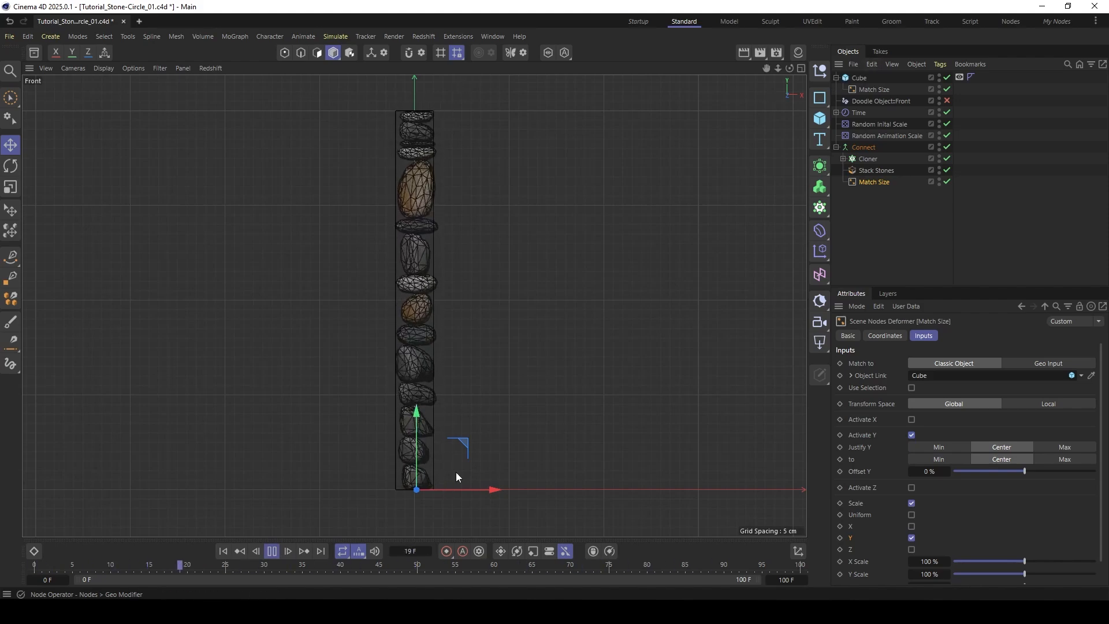
pyautogui.click(272, 551)
pyautogui.scroll(-2, 404, 292)
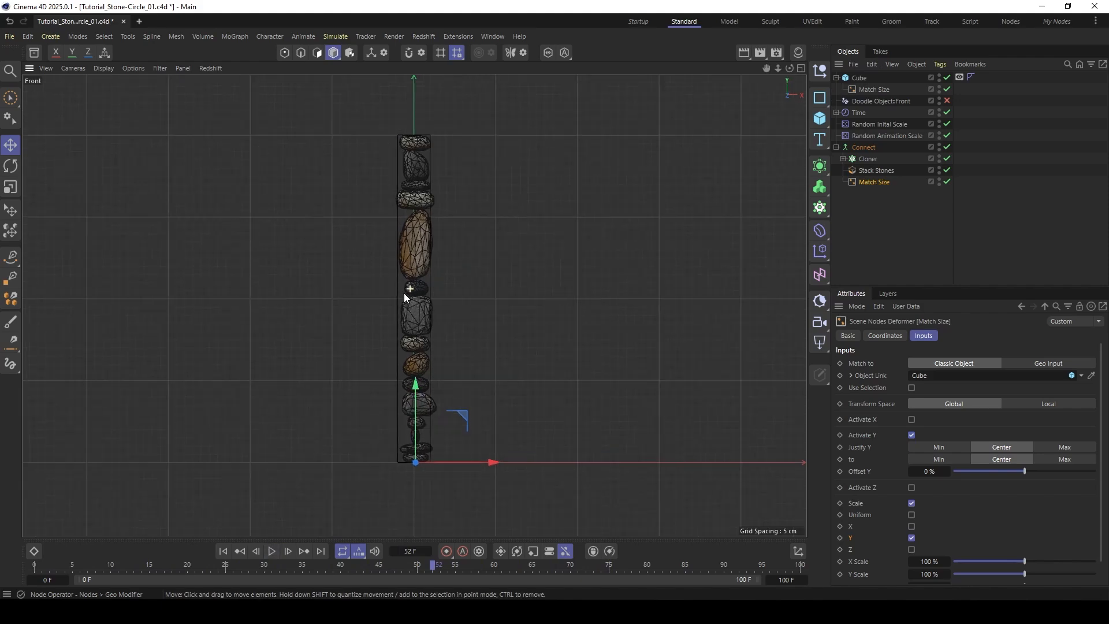
pyautogui.moveTo(403, 292); pyautogui.dragTo(375, 306, button='middle')
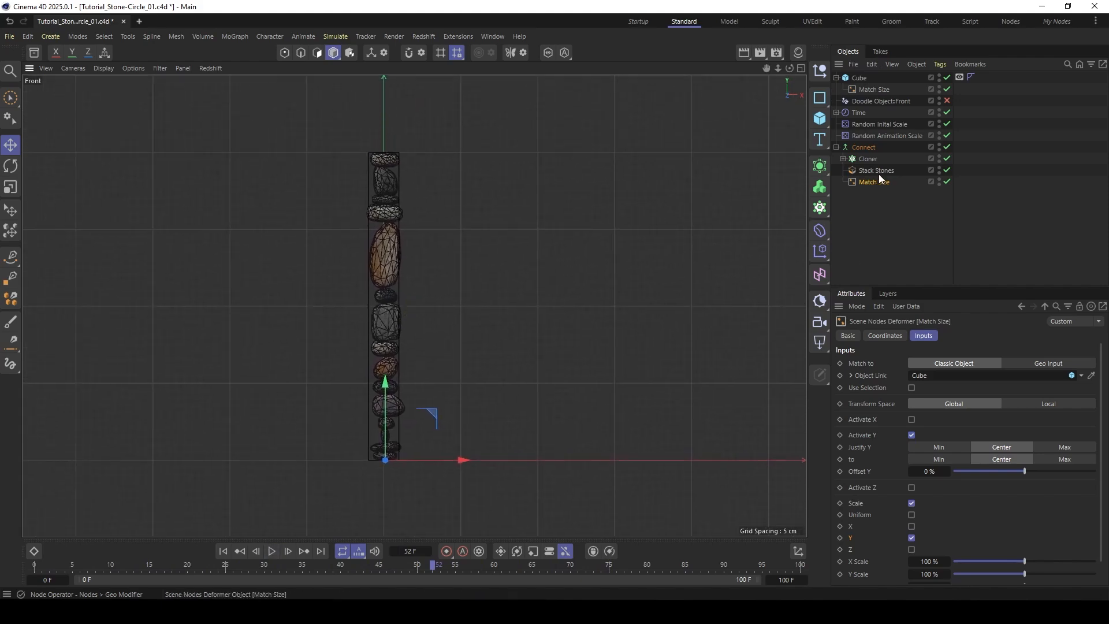
# - Add a Bend deformer as a child of the Cube and fit it to its parent's size
pyautogui.click(819, 231)
pyautogui.moveTo(843, 83); pyautogui.dragTo(858, 91)
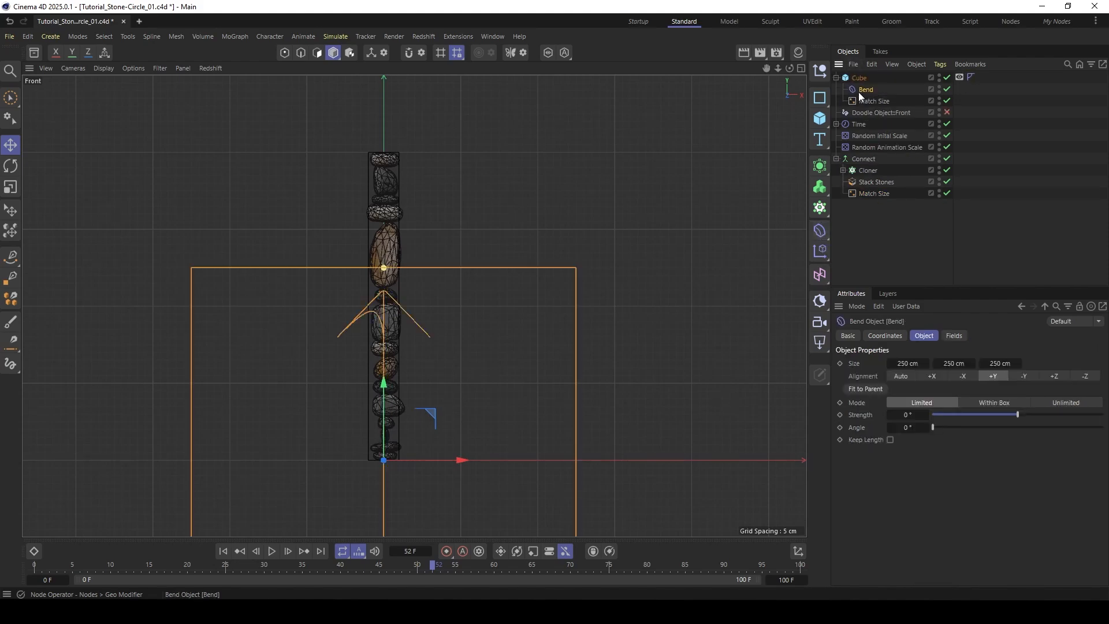
pyautogui.click(865, 388)
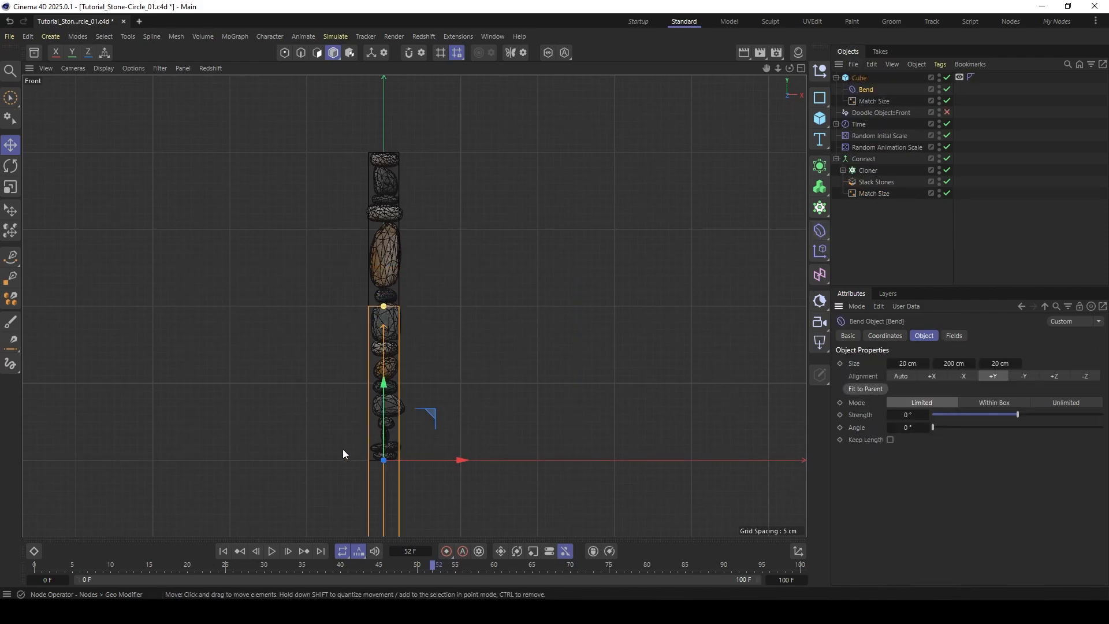
pyautogui.keyDown('alt'); pyautogui.moveTo(359, 470); pyautogui.dragTo(388, 388, button='middle'); pyautogui.keyUp('alt')
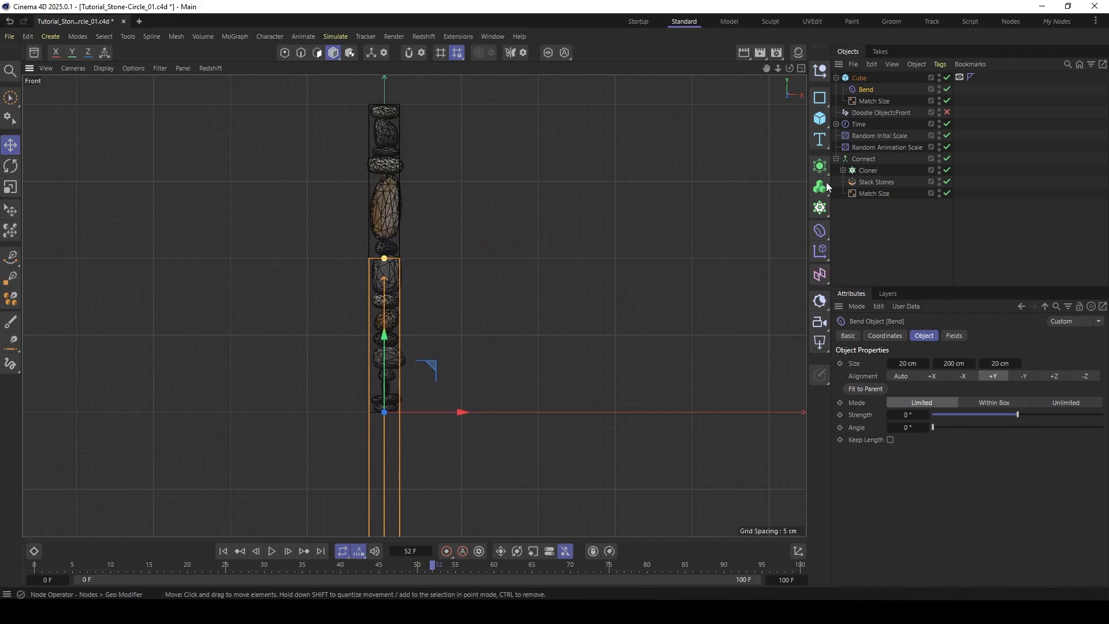
# - Set the Bend deformer's Y position to 100 cm and move it under Connect, below Match Size
pyautogui.click(884, 335)
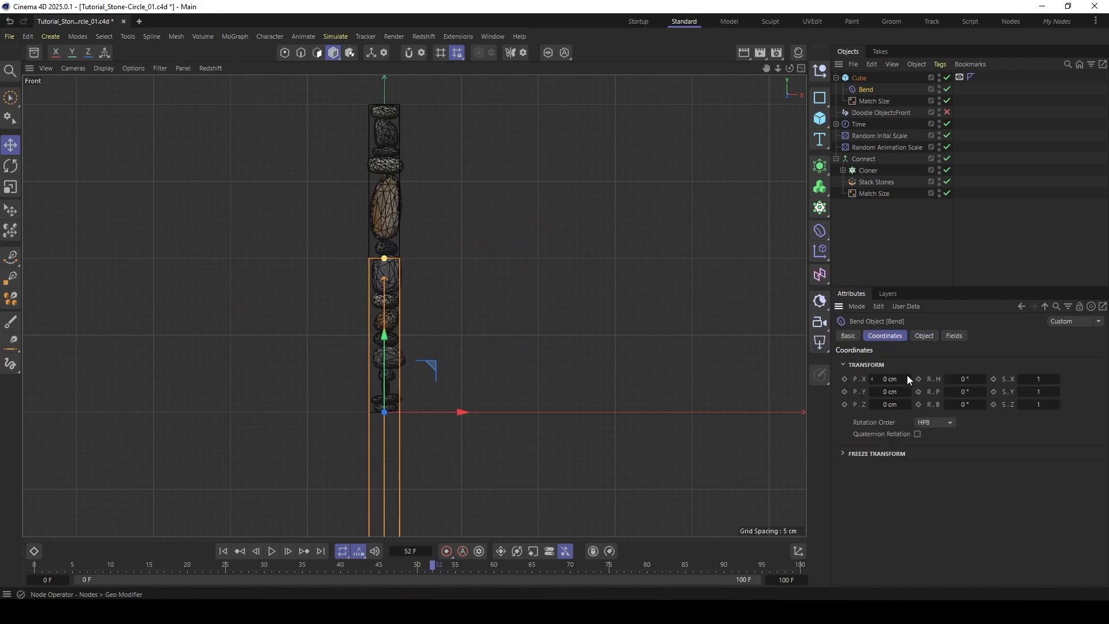
pyautogui.click(889, 392)
pyautogui.write('100')
pyautogui.press('Return')
pyautogui.moveTo(860, 86); pyautogui.dragTo(873, 197)
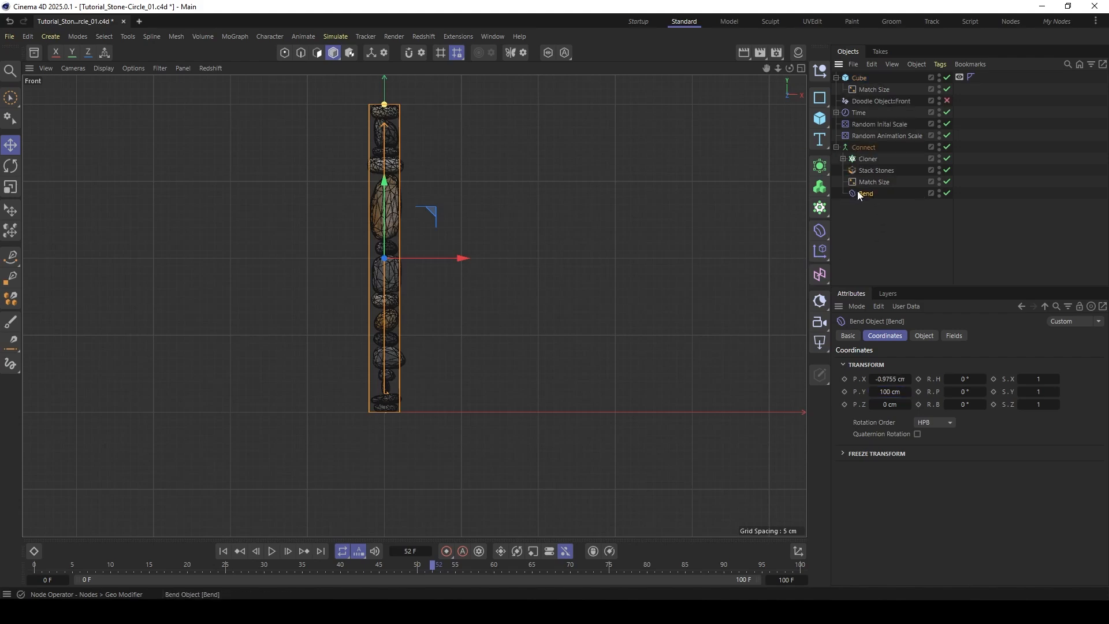
# - Set the Bend deformer's Strength to 360° and enable Keep Length to curl the stack into a ring
pyautogui.click(923, 334)
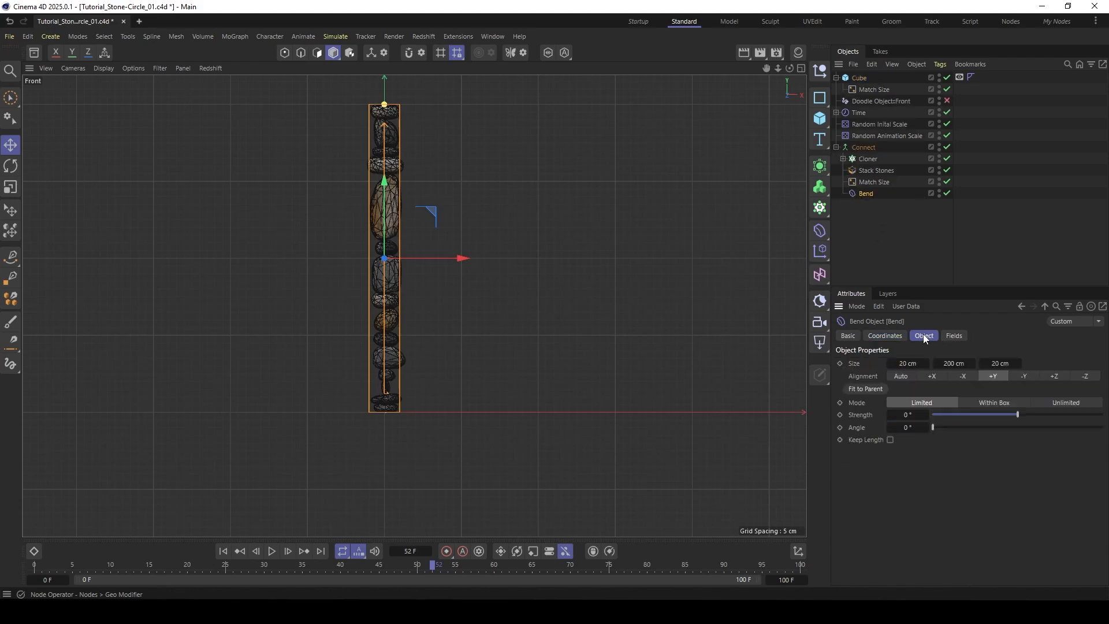
pyautogui.click(886, 335)
pyautogui.click(924, 336)
pyautogui.write('360')
pyautogui.press('Return')
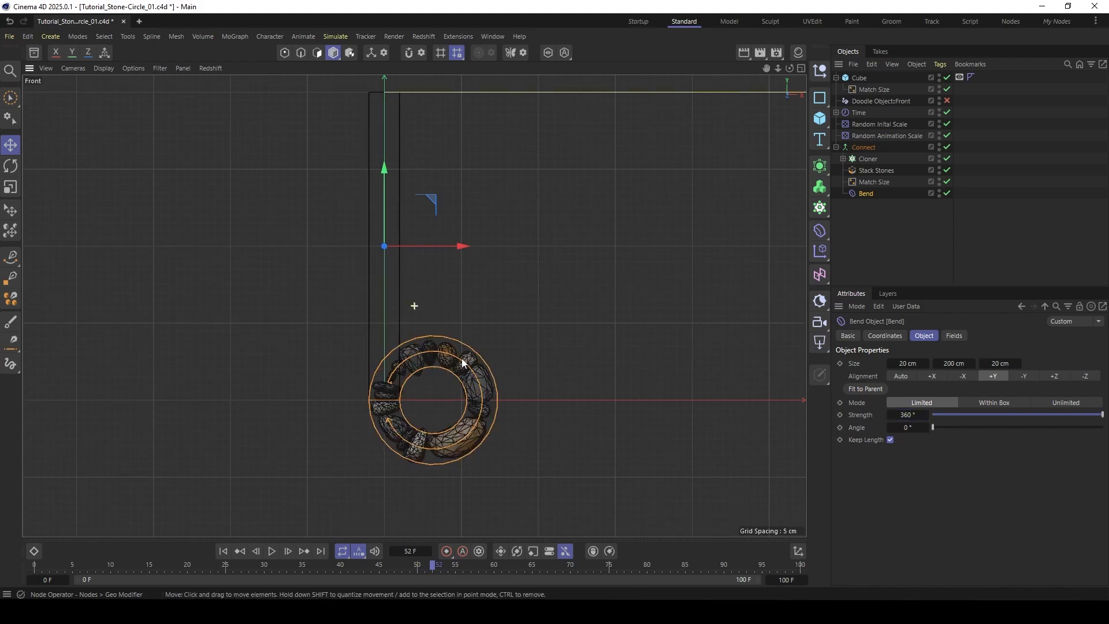
pyautogui.scroll(6, 462, 362)
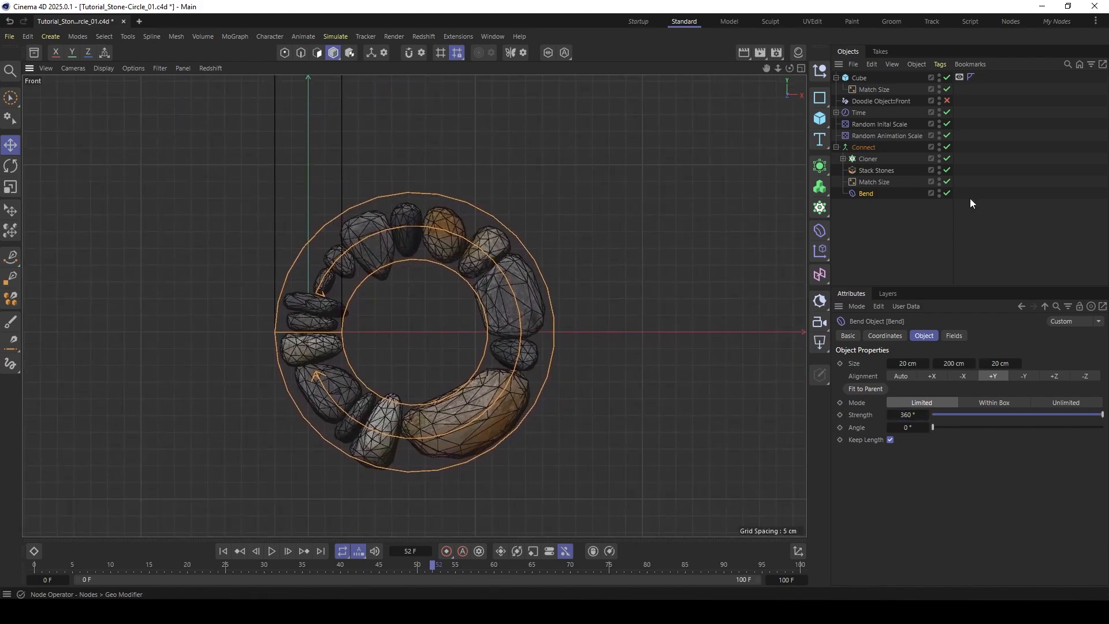
# - Turn off the Bend deformer's visibility and switch the viewport display to Gouraud Shading
pyautogui.doubleClick(939, 190)
pyautogui.press('n')
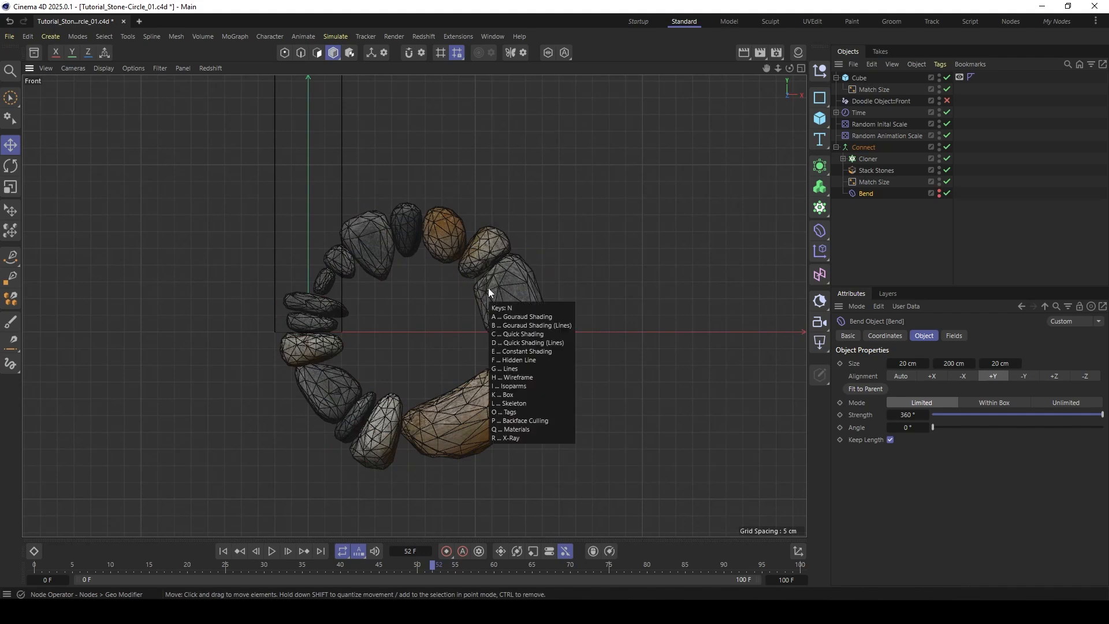
pyautogui.press('a')
pyautogui.keyDown('alt'); pyautogui.moveTo(455, 300); pyautogui.dragTo(453, 262, button='middle'); pyautogui.keyUp('alt')
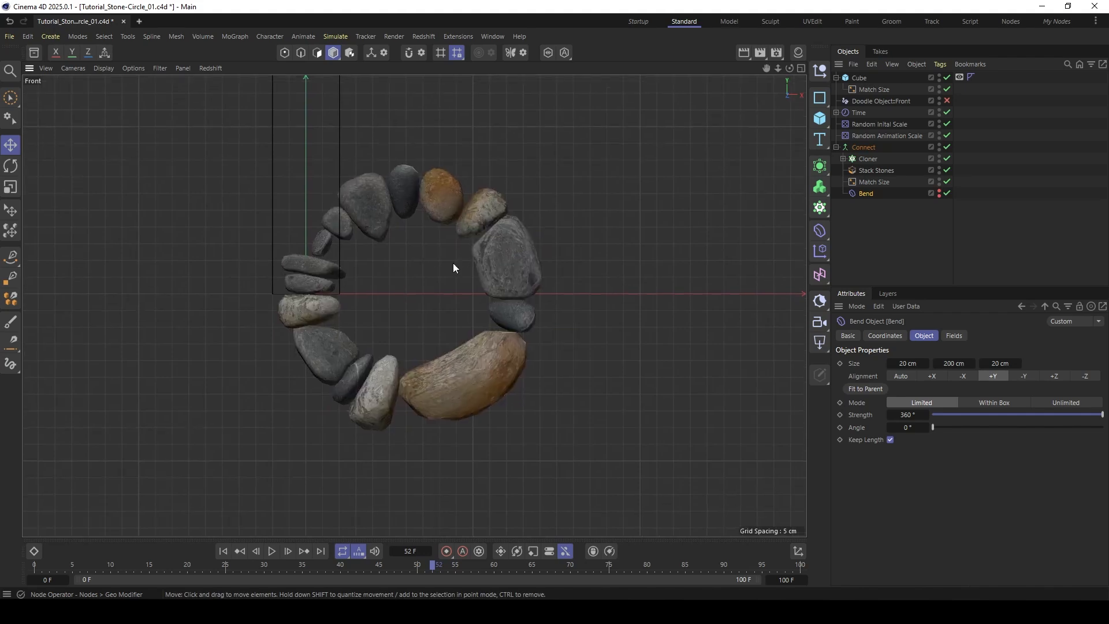
# - Play the stone ring's animation from the start and return to frame 0
pyautogui.click(224, 551)
pyautogui.click(272, 550)
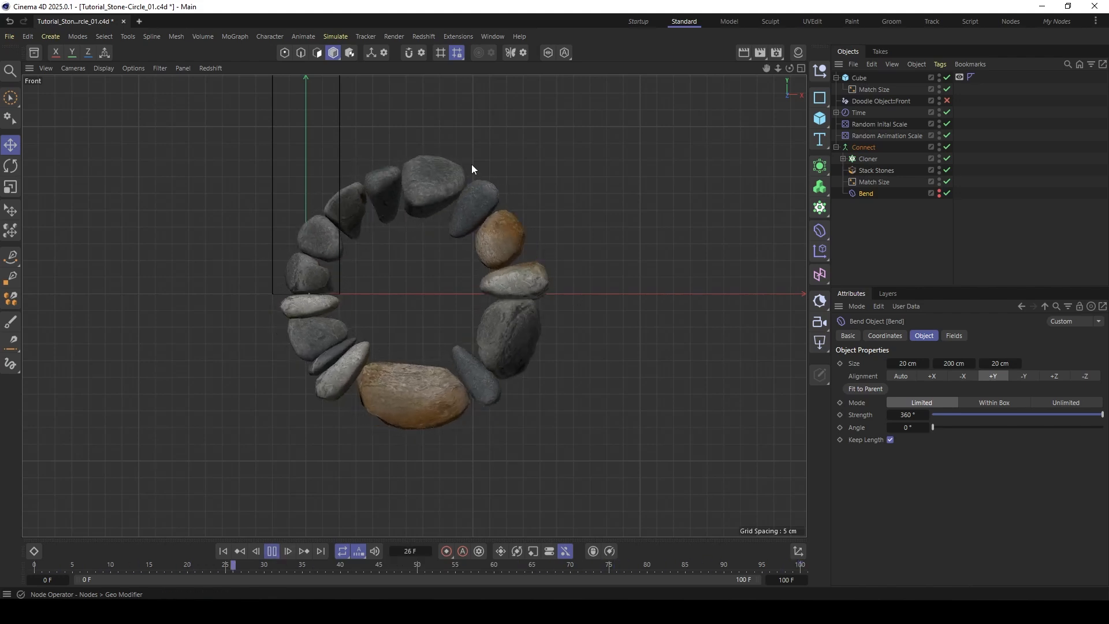
pyautogui.click(271, 551)
pyautogui.click(223, 551)
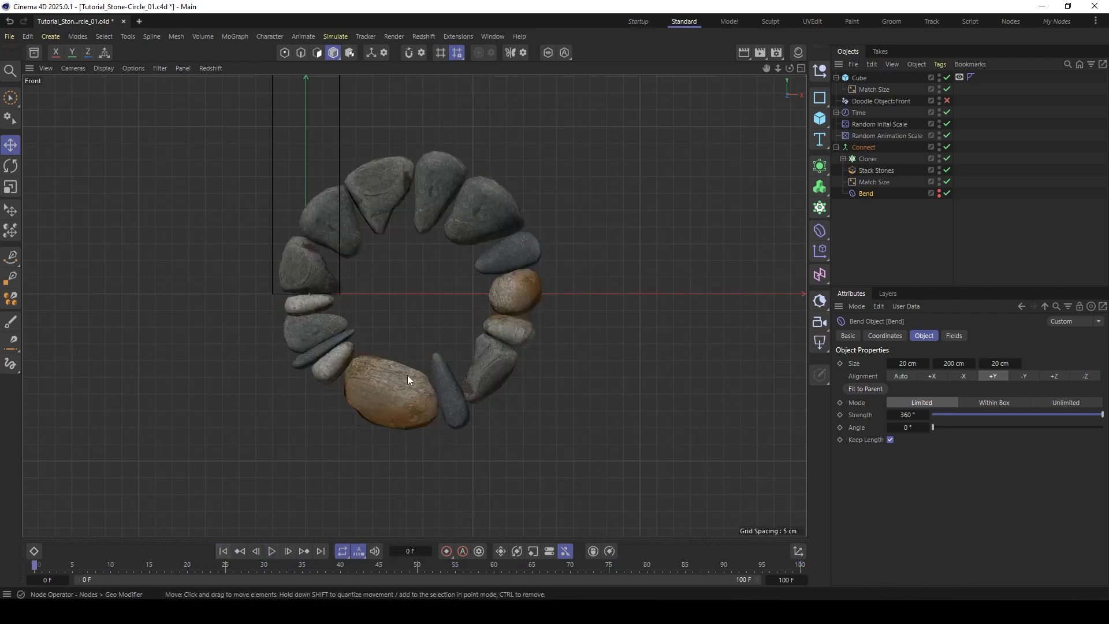
# - Set the Cloner's Count to 25, play the animation to check the denser ring, and return to frame 0
pyautogui.click(866, 158)
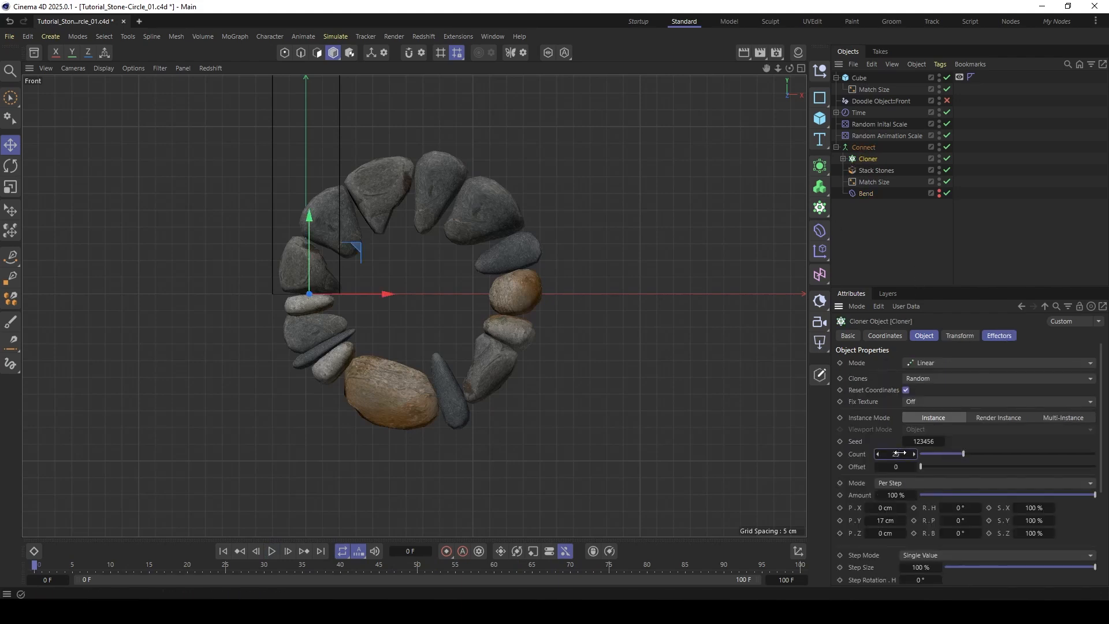
pyautogui.moveTo(898, 453); pyautogui.dragTo(924, 453)
pyautogui.click(271, 551)
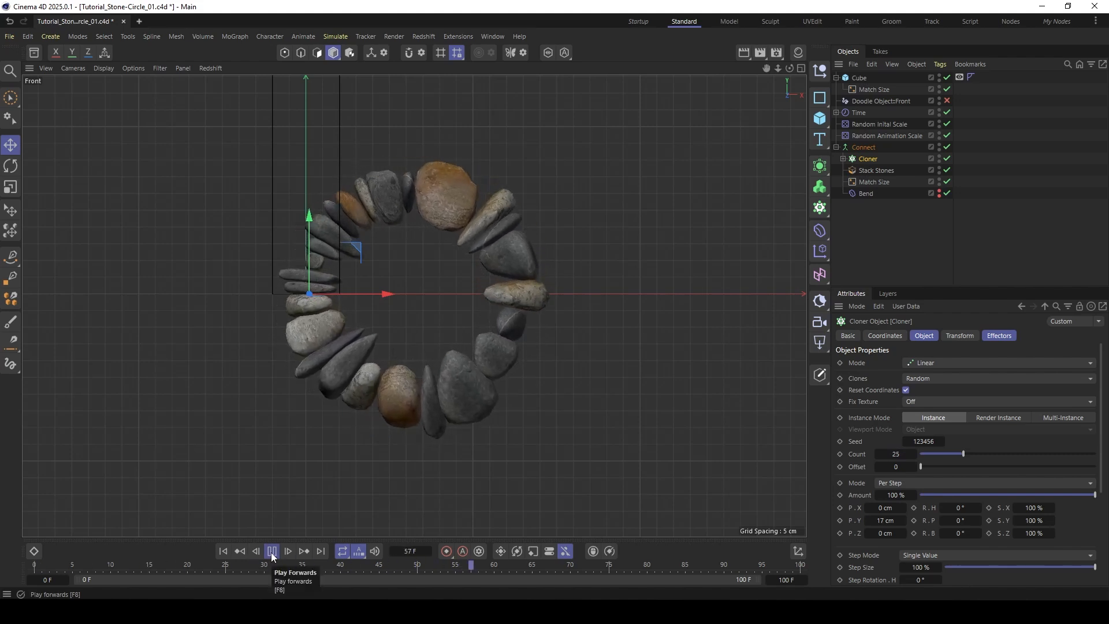
pyautogui.click(271, 551)
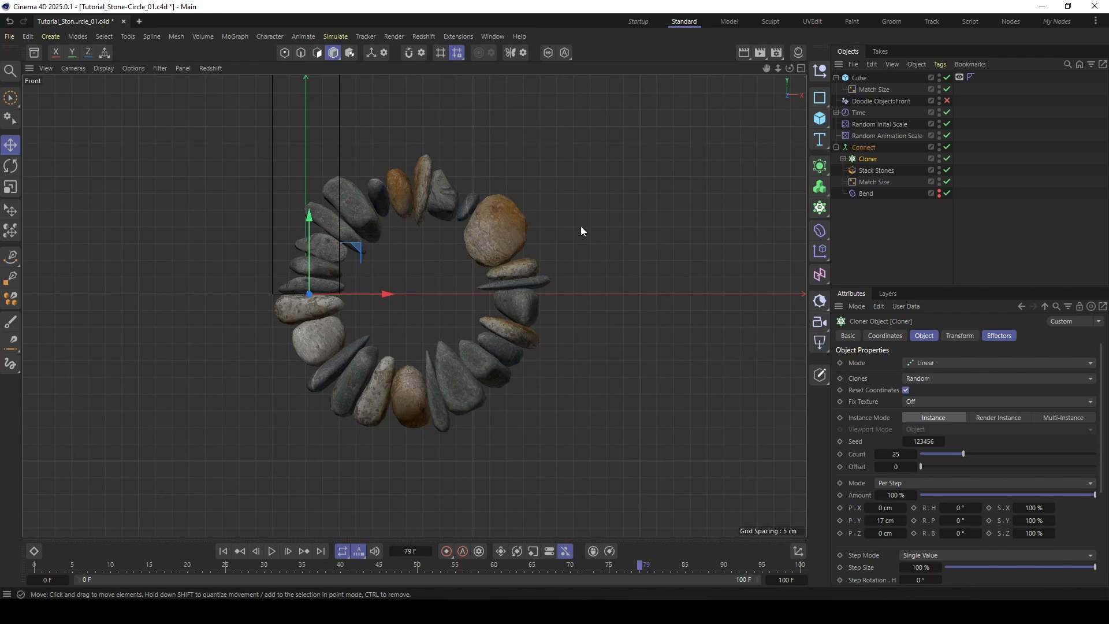
pyautogui.click(271, 551)
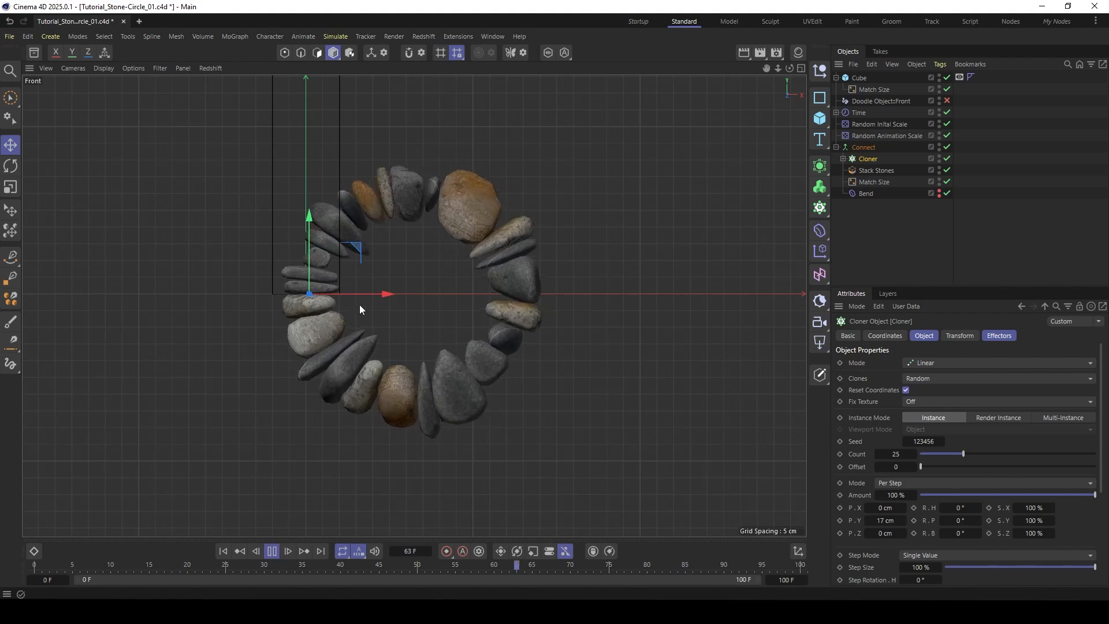
pyautogui.click(272, 551)
pyautogui.click(223, 551)
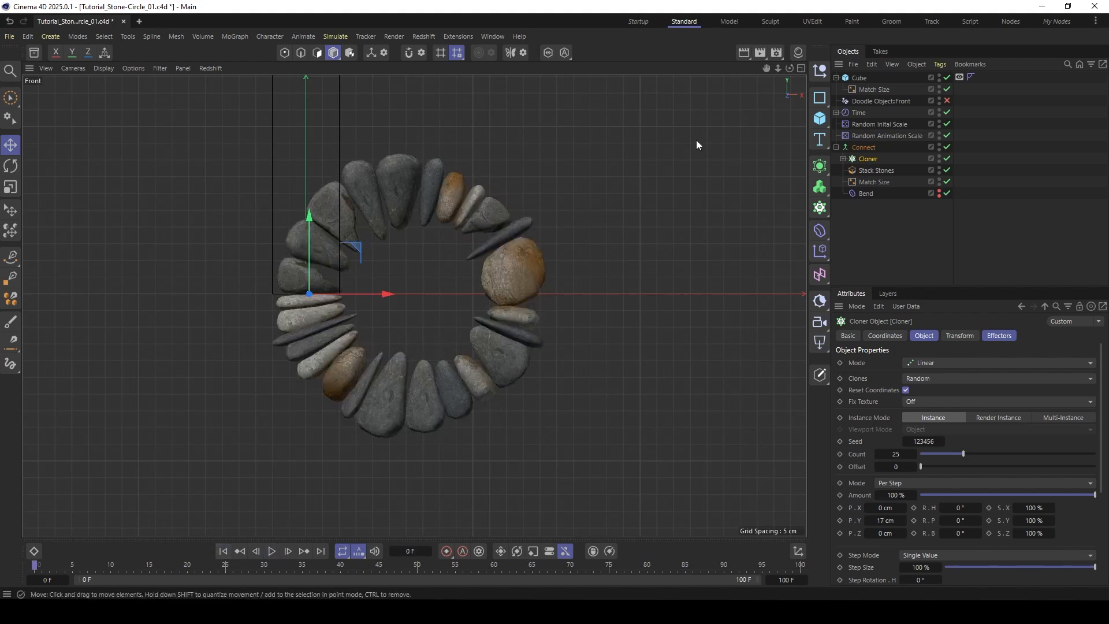
# - Add a Null above Connect, move it along X to the ring's centre, and parent Connect under it
pyautogui.click(819, 70)
pyautogui.moveTo(857, 78); pyautogui.dragTo(834, 162)
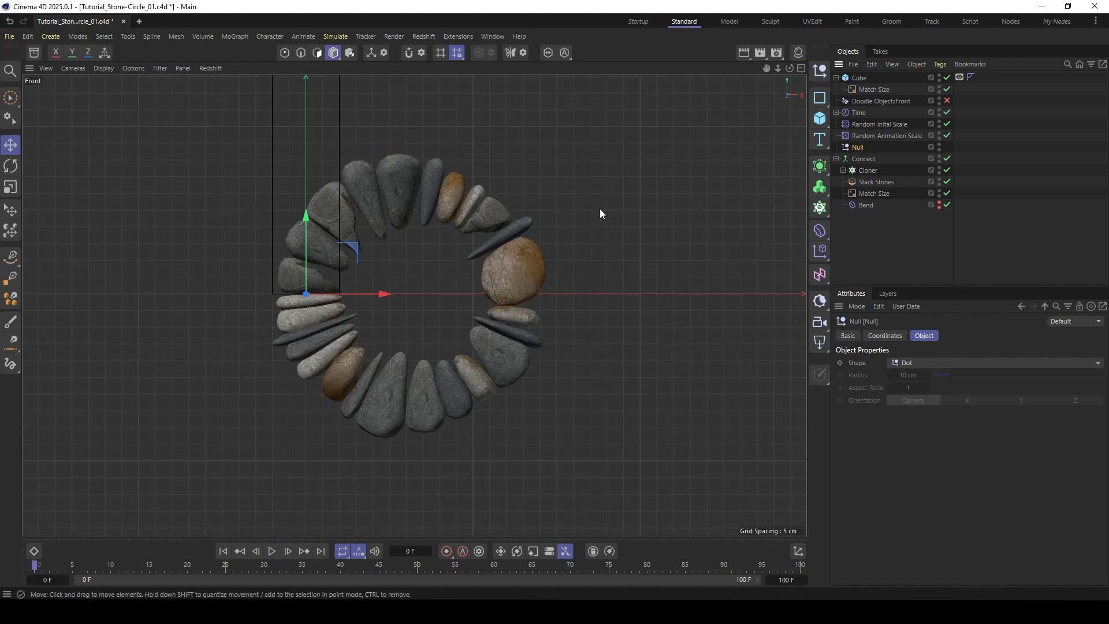
pyautogui.moveTo(369, 296); pyautogui.dragTo(462, 296)
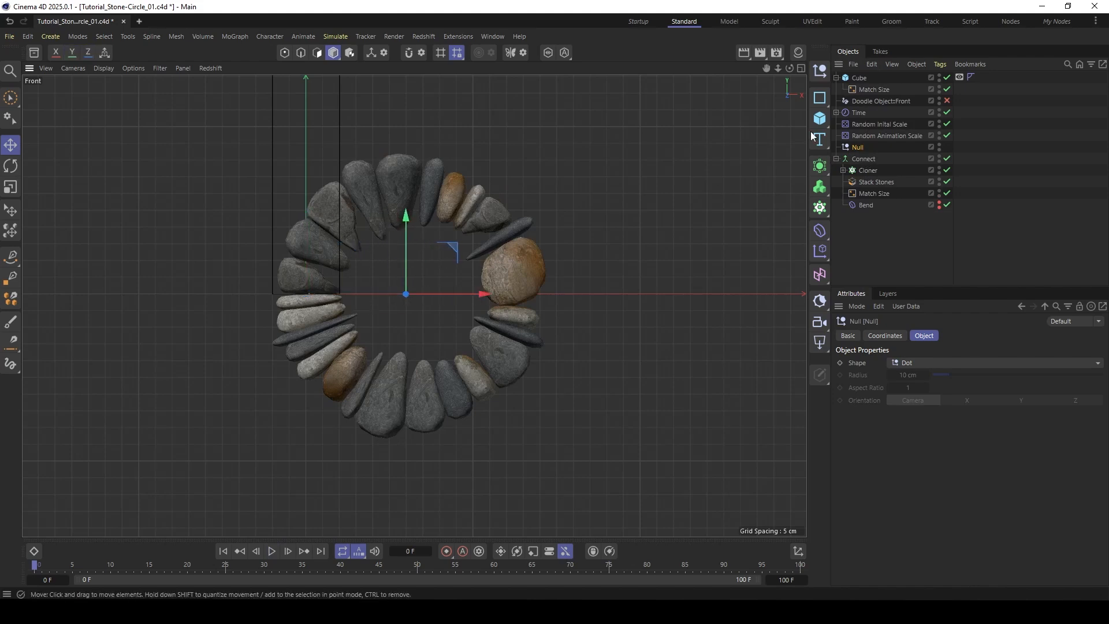
pyautogui.moveTo(858, 154); pyautogui.dragTo(851, 146)
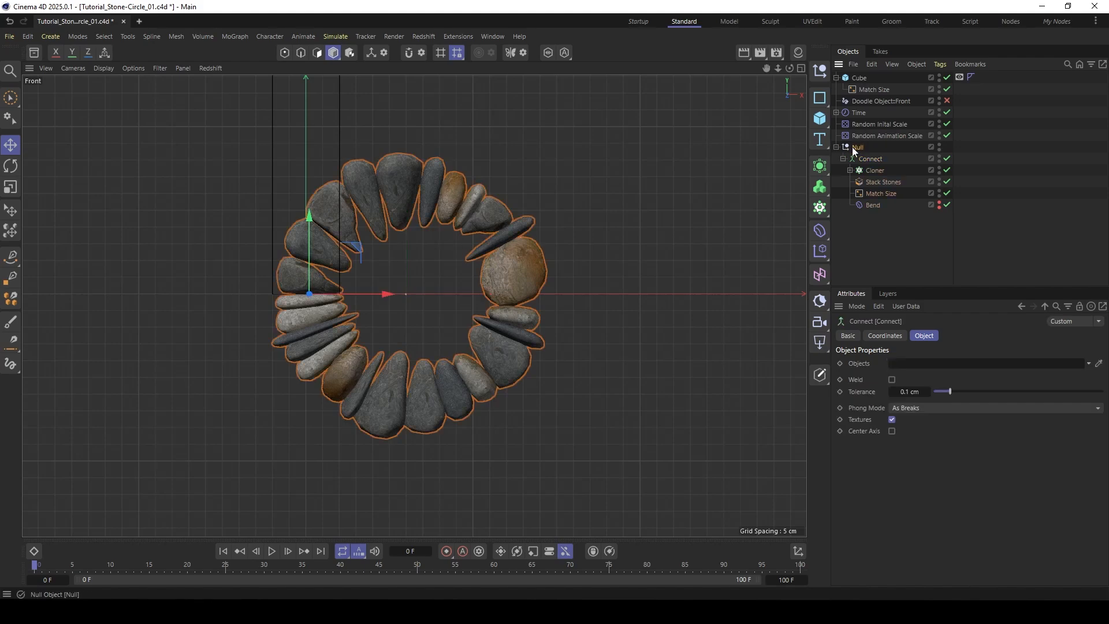
# - Rotate the Null slightly in the front view to turn the stone ring about its centre
pyautogui.press('r')
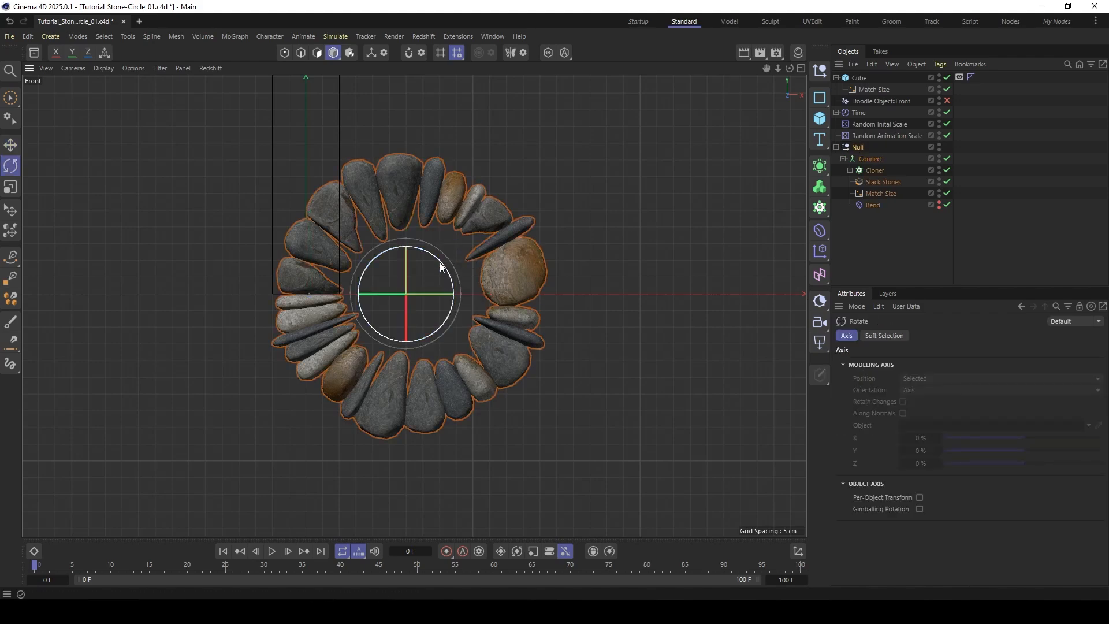
pyautogui.moveTo(448, 258)
pyautogui.mouseDown()
pyautogui.moveTo(424, 315)
pyautogui.moveTo(439, 296)
pyautogui.moveTo(423, 272)
pyautogui.moveTo(434, 269)
pyautogui.mouseUp()
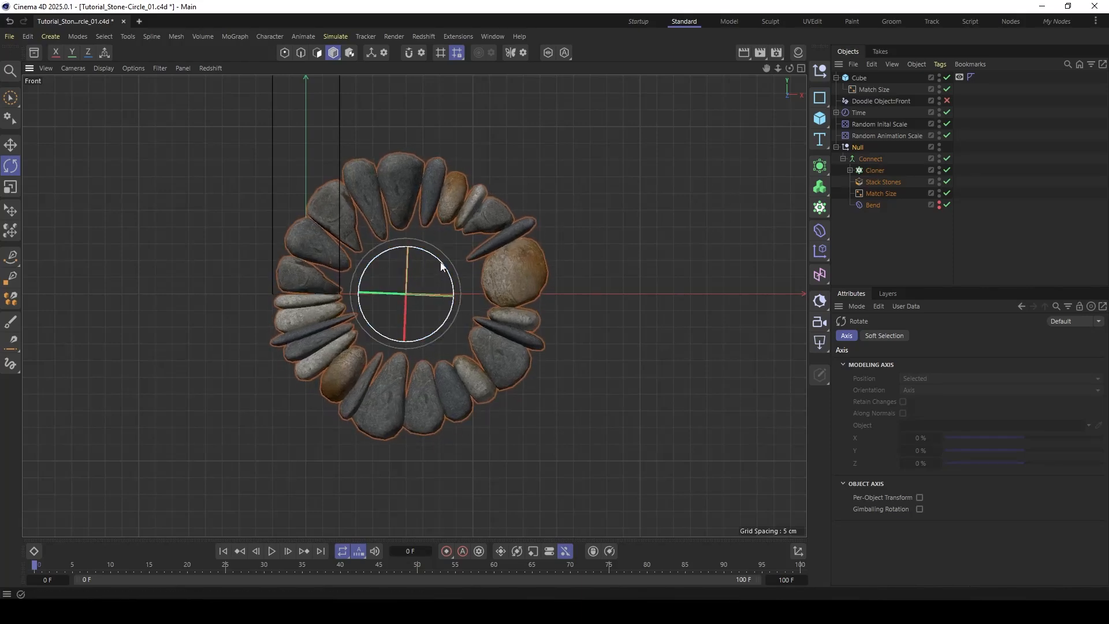
# - Rotate the ring's Null further, then set Connect's Match Size deformer to Local transform space with Connect as Parent Object
pyautogui.moveTo(440, 265); pyautogui.dragTo(474, 286)
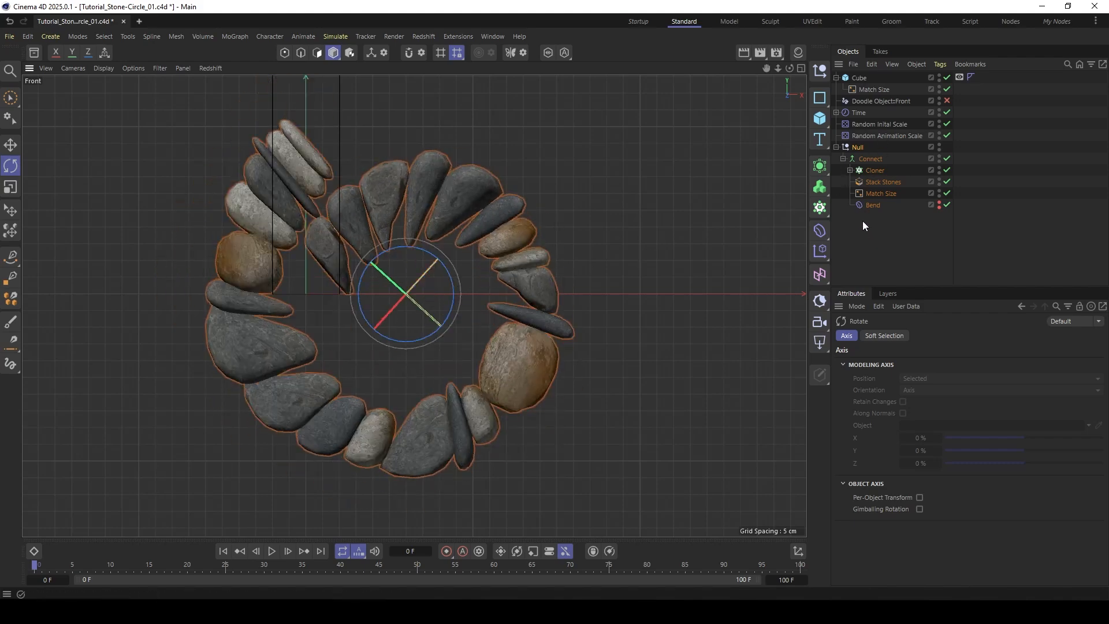
pyautogui.click(880, 193)
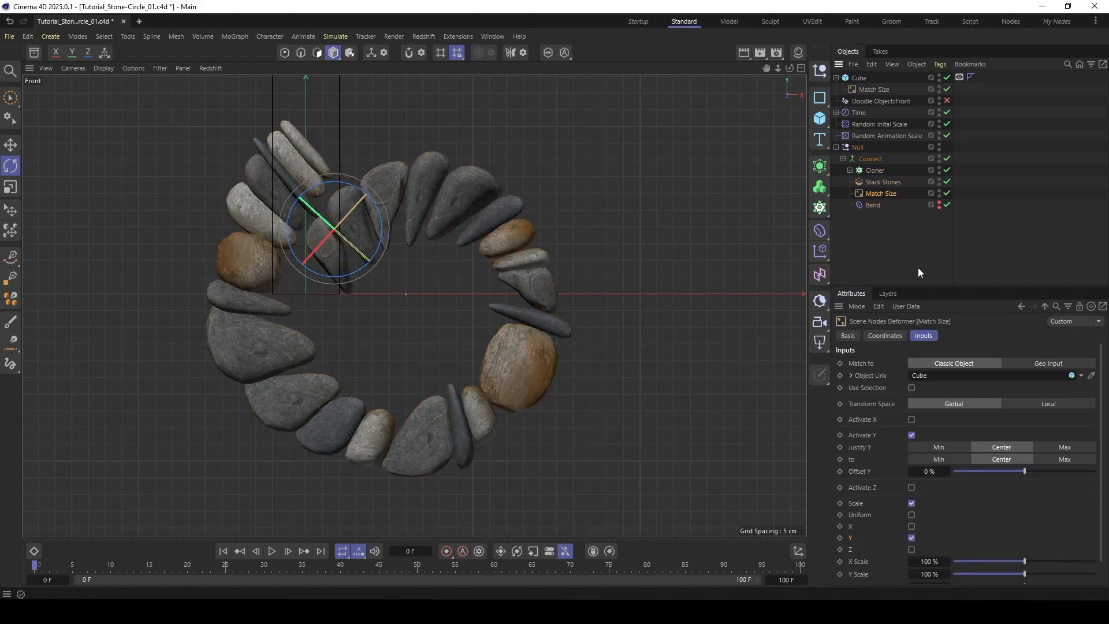
pyautogui.moveTo(921, 285); pyautogui.dragTo(921, 238)
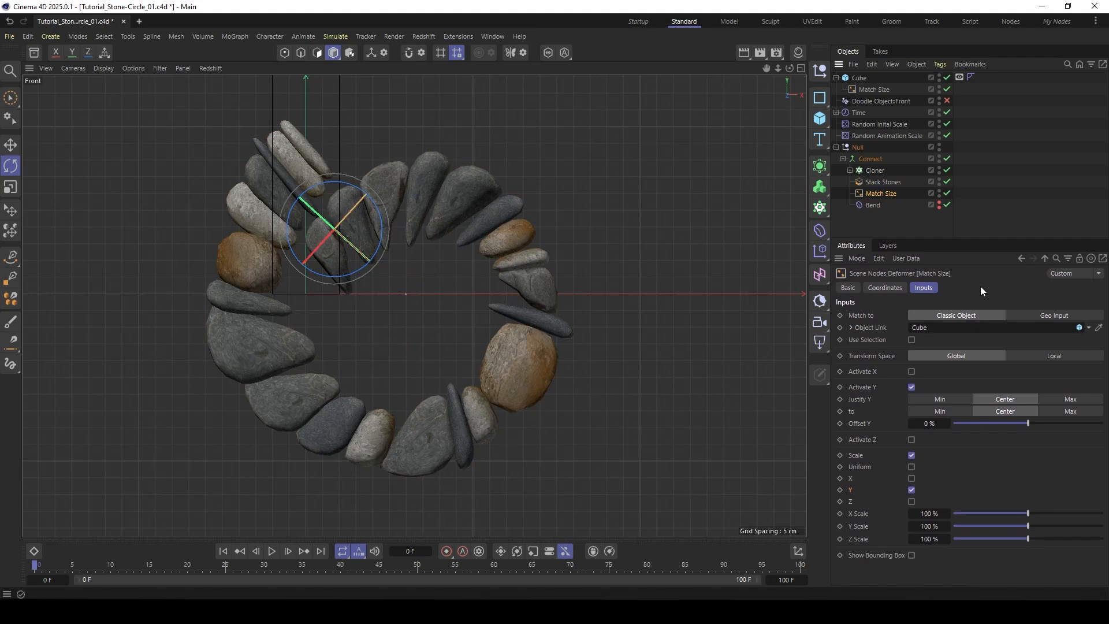
pyautogui.click(1054, 356)
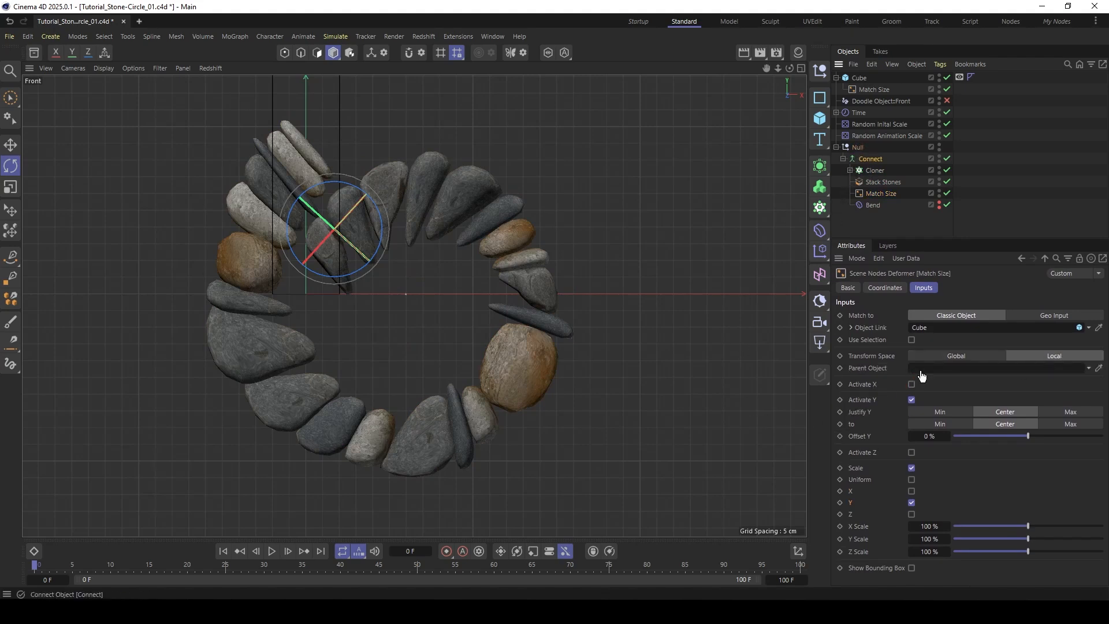
pyautogui.moveTo(921, 376); pyautogui.dragTo(924, 373)
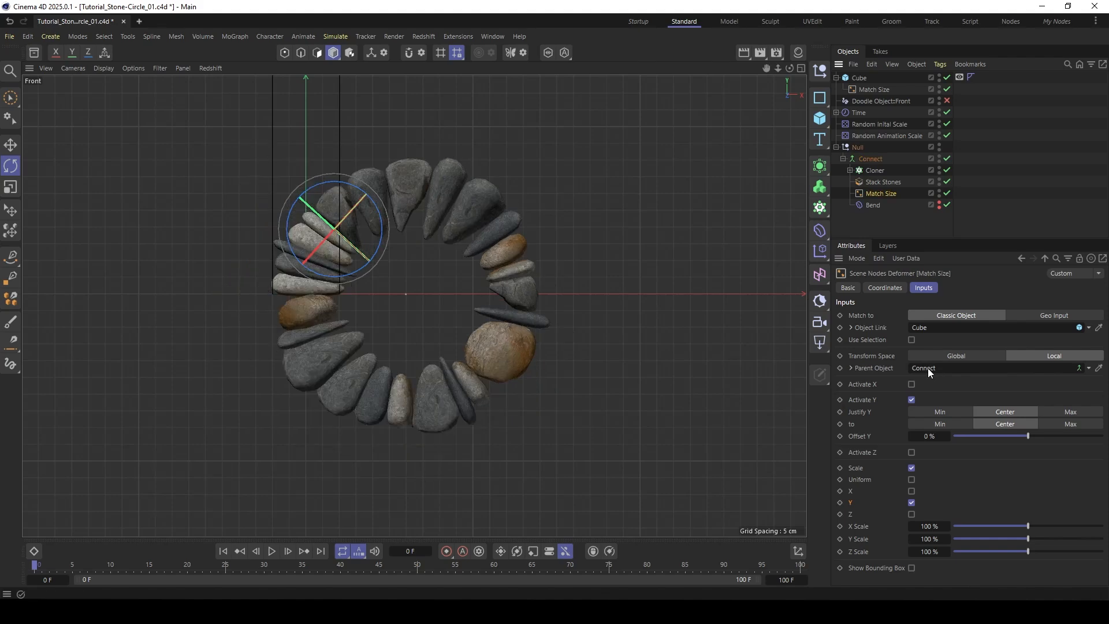
# - Rotate the Null about the ring's centre as a test, then reset its R.B rotation to 0°
pyautogui.click(853, 147)
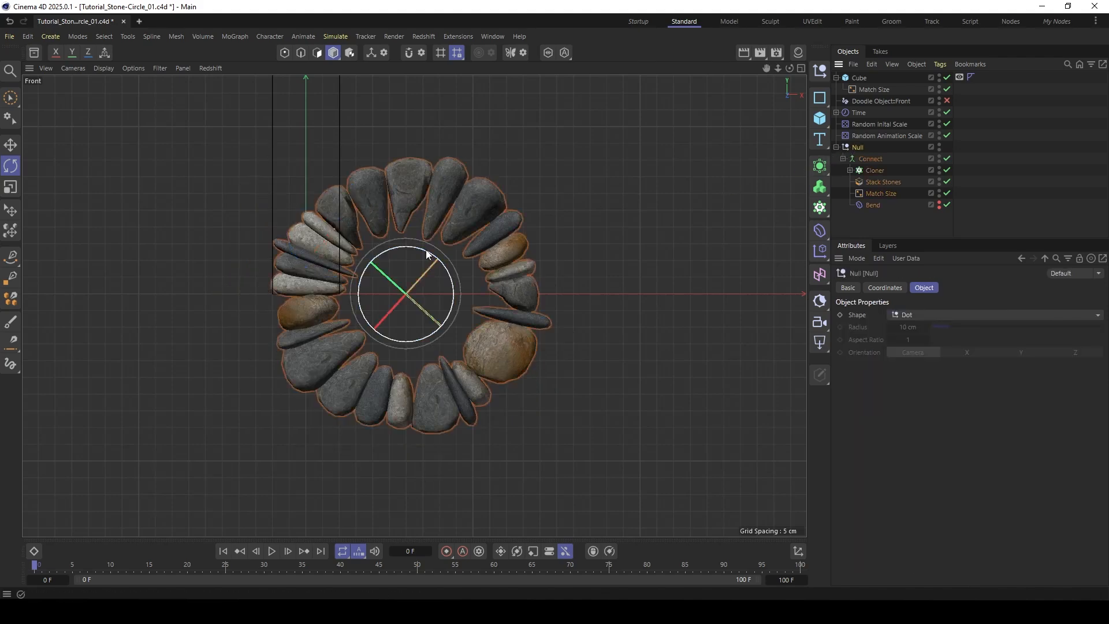
pyautogui.moveTo(426, 250)
pyautogui.mouseDown()
pyautogui.moveTo(435, 289)
pyautogui.moveTo(425, 243)
pyautogui.moveTo(411, 237)
pyautogui.mouseUp()
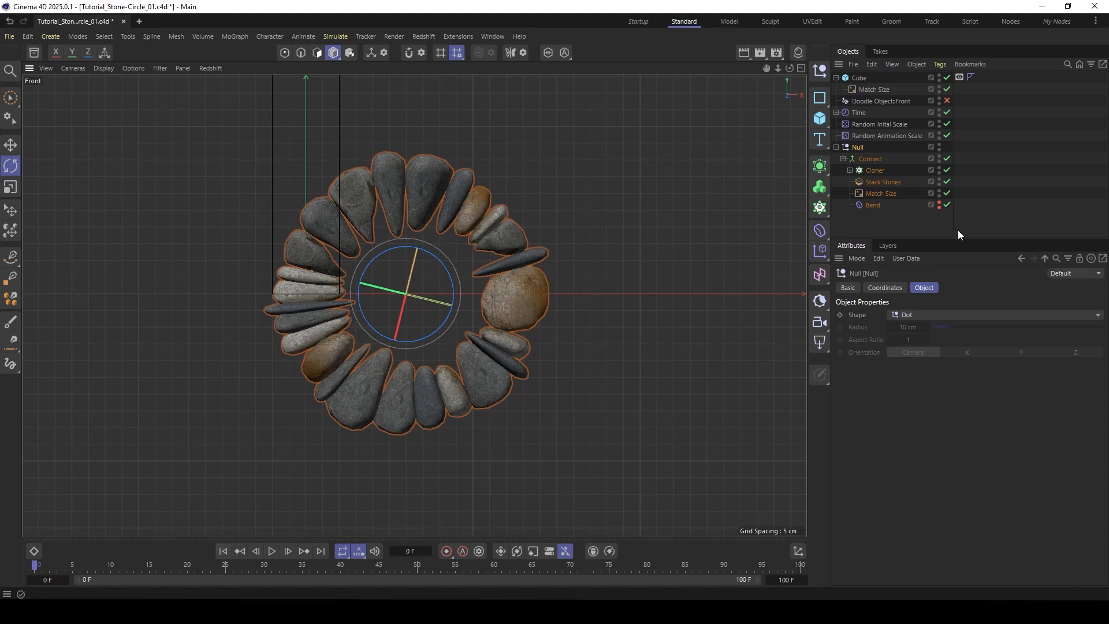
pyautogui.click(884, 287)
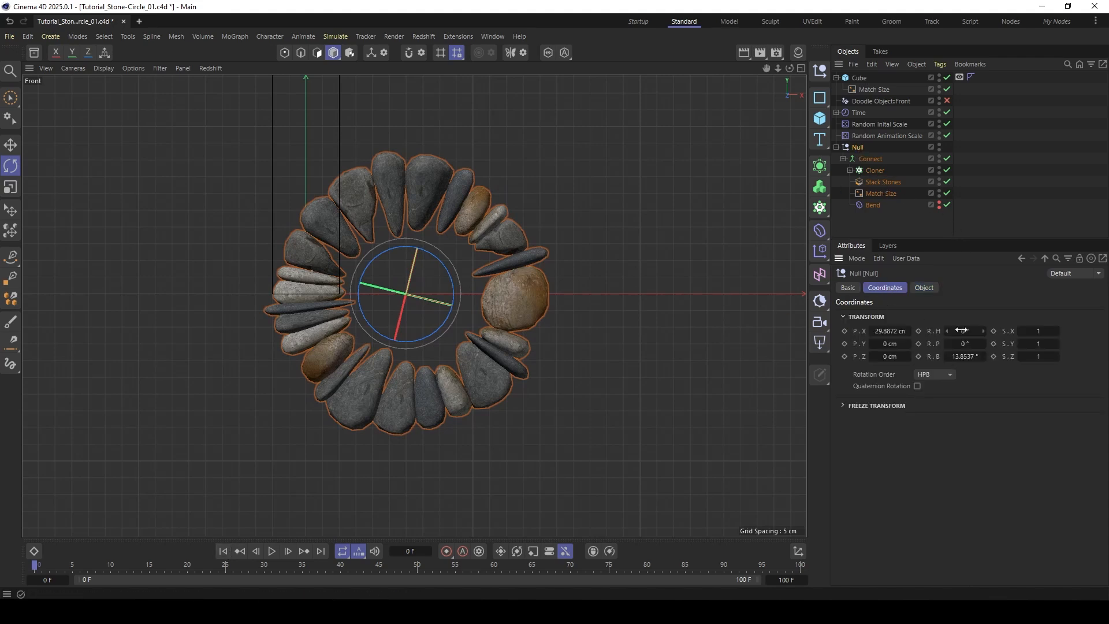
pyautogui.click(947, 354)
pyautogui.write('0')
pyautogui.press('Return')
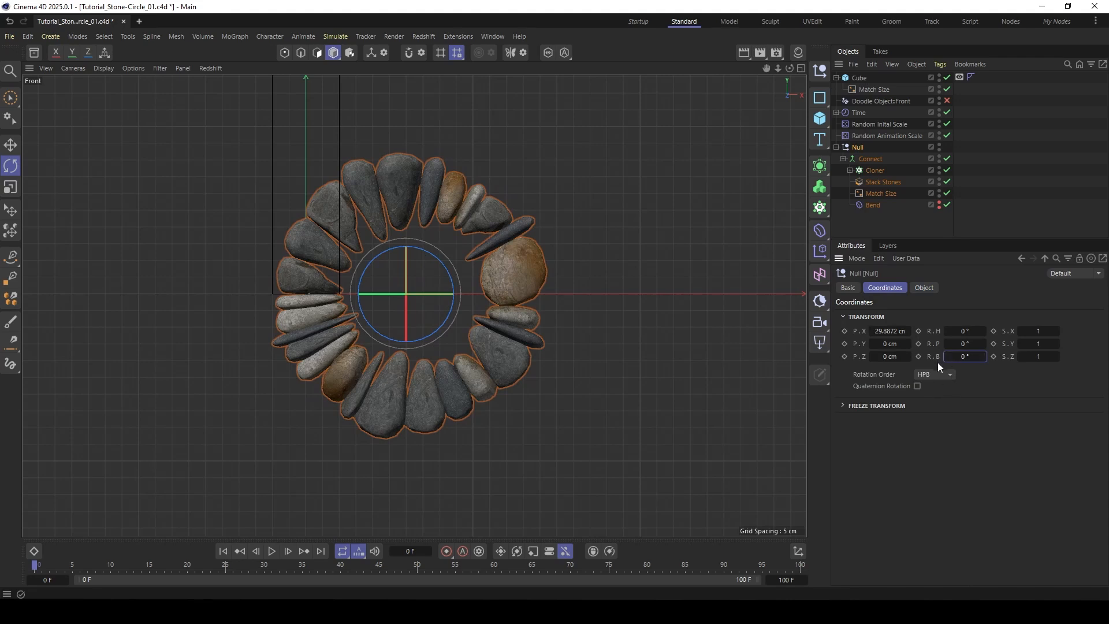
# - Set the Null's X position to 0 cm to centre the stone ring on the world origin
pyautogui.click(889, 331)
pyautogui.write('0')
pyautogui.press('Return')
pyautogui.keyDown('alt'); pyautogui.moveTo(331, 241); pyautogui.dragTo(465, 243, button='middle'); pyautogui.keyUp('alt')
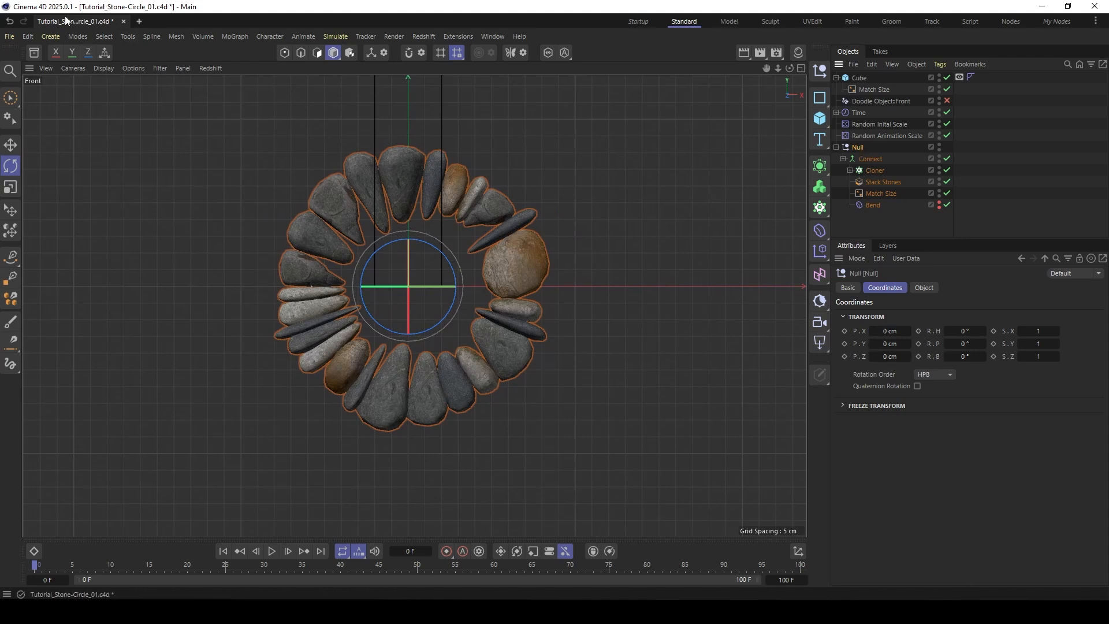
# - Add a Field Driver to the Null's R.B rotation parameter
pyautogui.rightClick(930, 358)
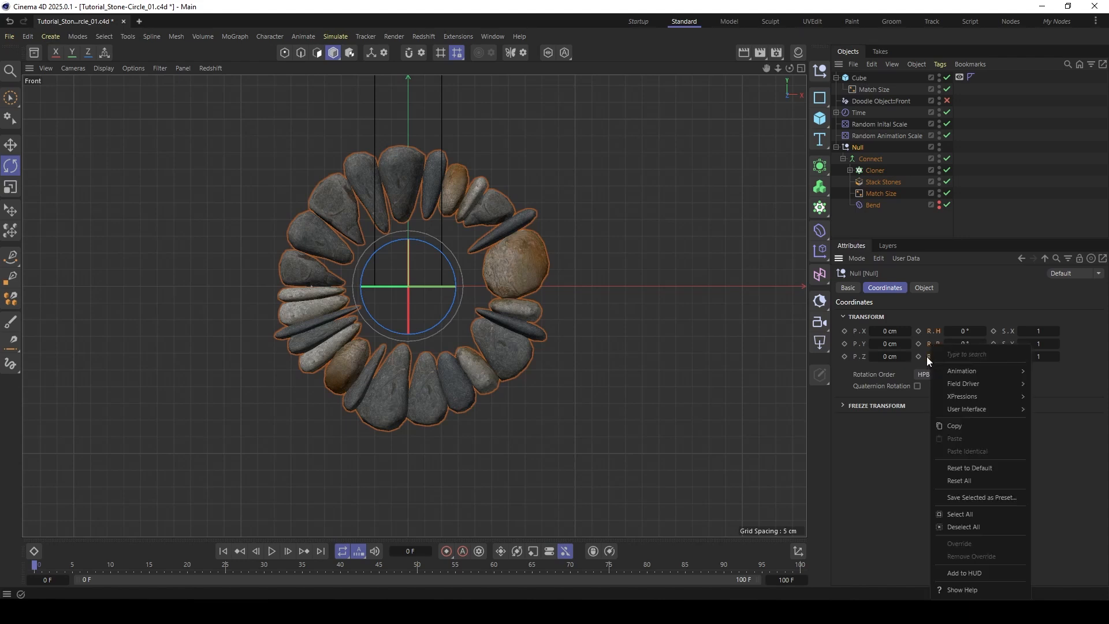
pyautogui.press('Escape')
pyautogui.rightClick(937, 356)
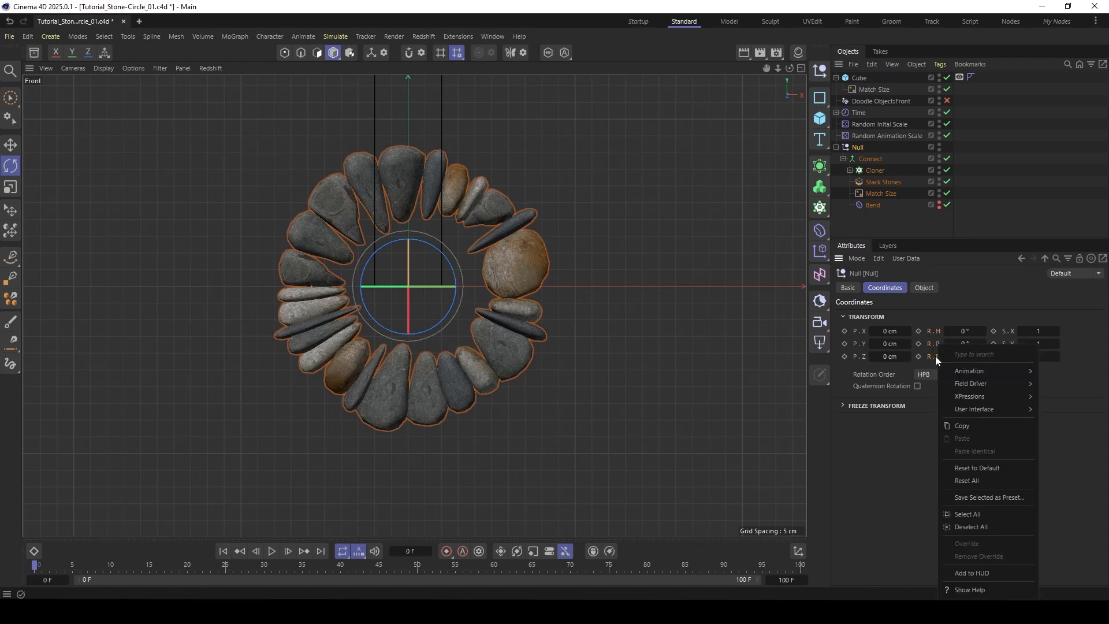
pyautogui.moveTo(987, 371)
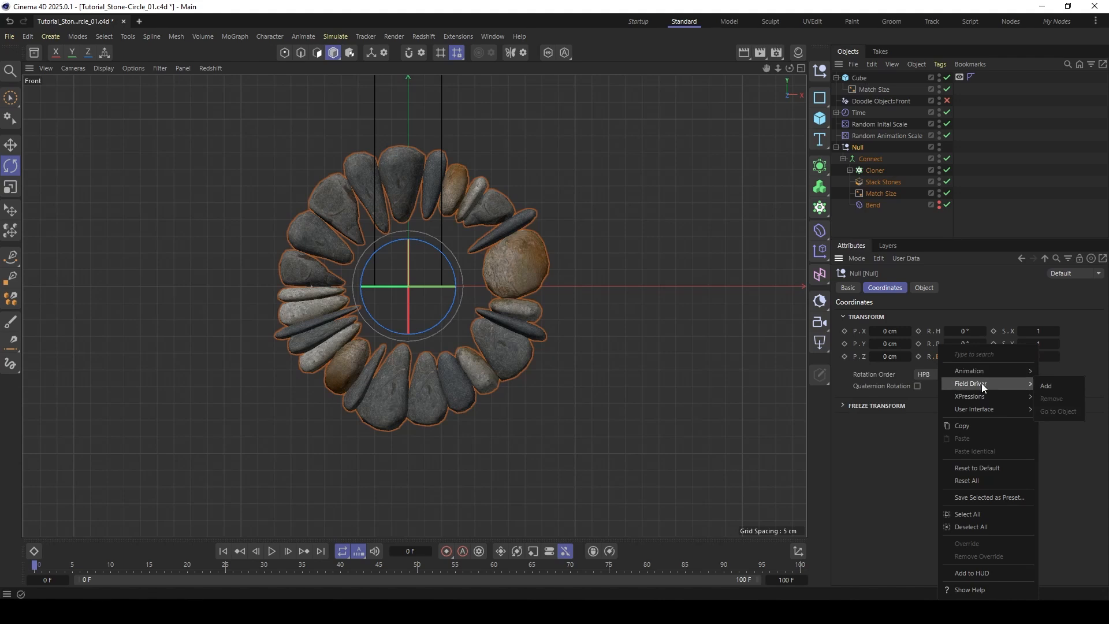
pyautogui.click(1055, 383)
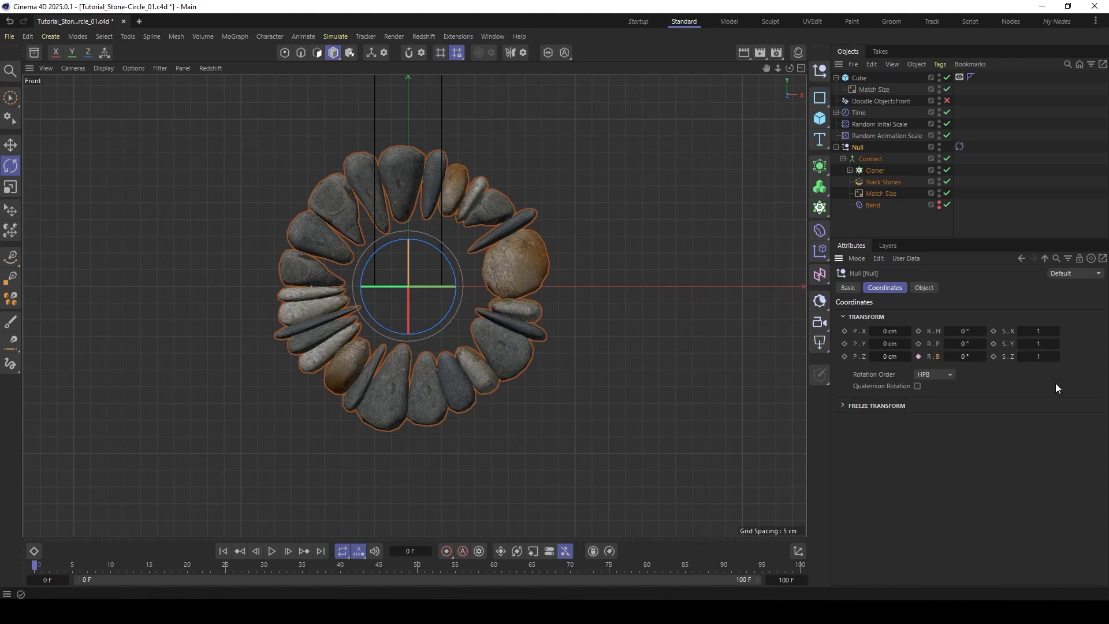
# - Set the maximum Z rotation of the Null's Field Driver tag to 180°
pyautogui.click(959, 147)
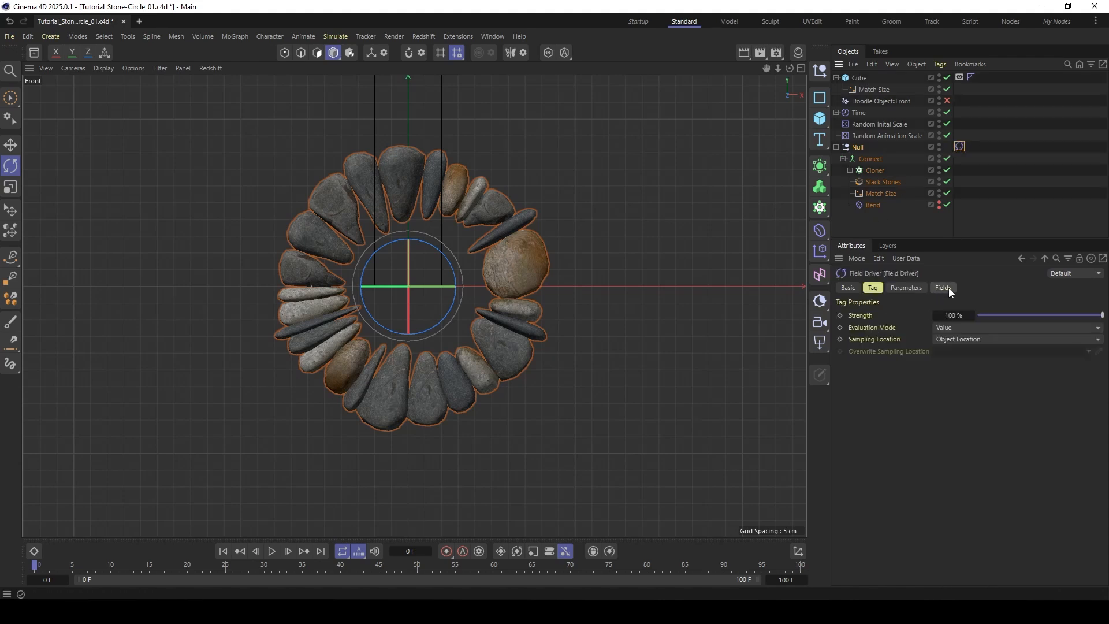
pyautogui.click(905, 287)
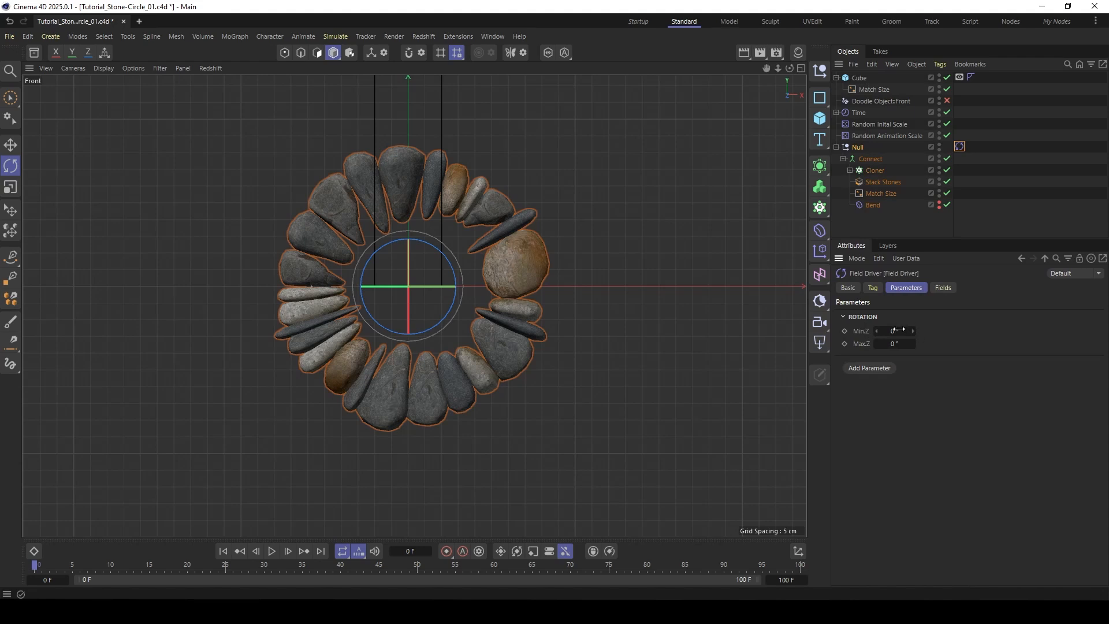
pyautogui.write('180')
pyautogui.press('Return')
# - Add a Time field layer to the Null's Field Driver and set the layer's Rate
pyautogui.click(943, 286)
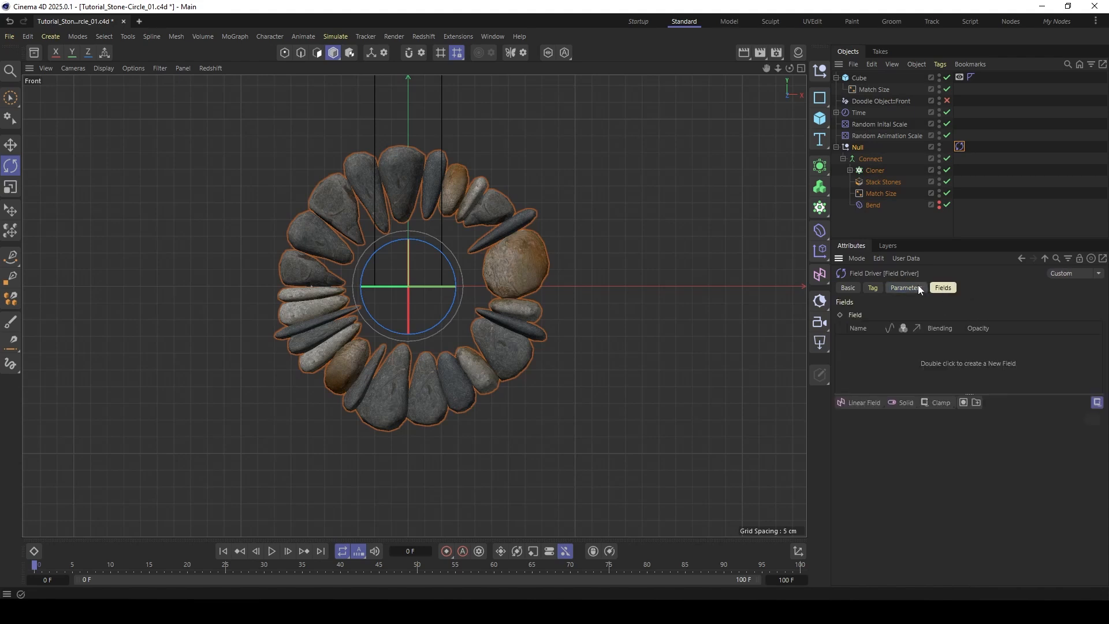
pyautogui.click(896, 404)
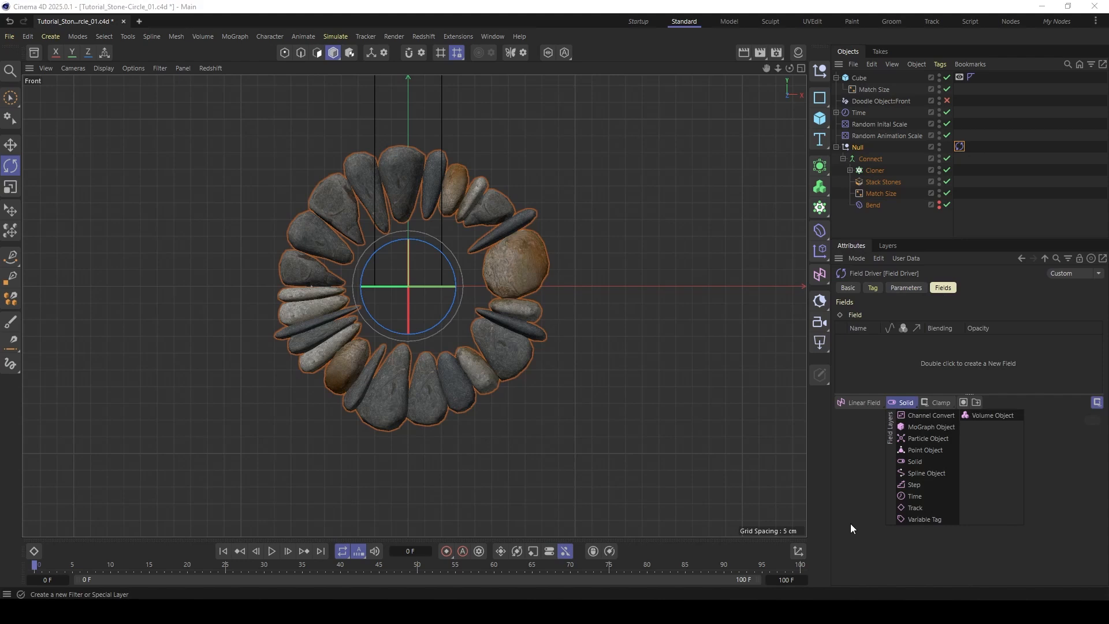
pyautogui.click(916, 496)
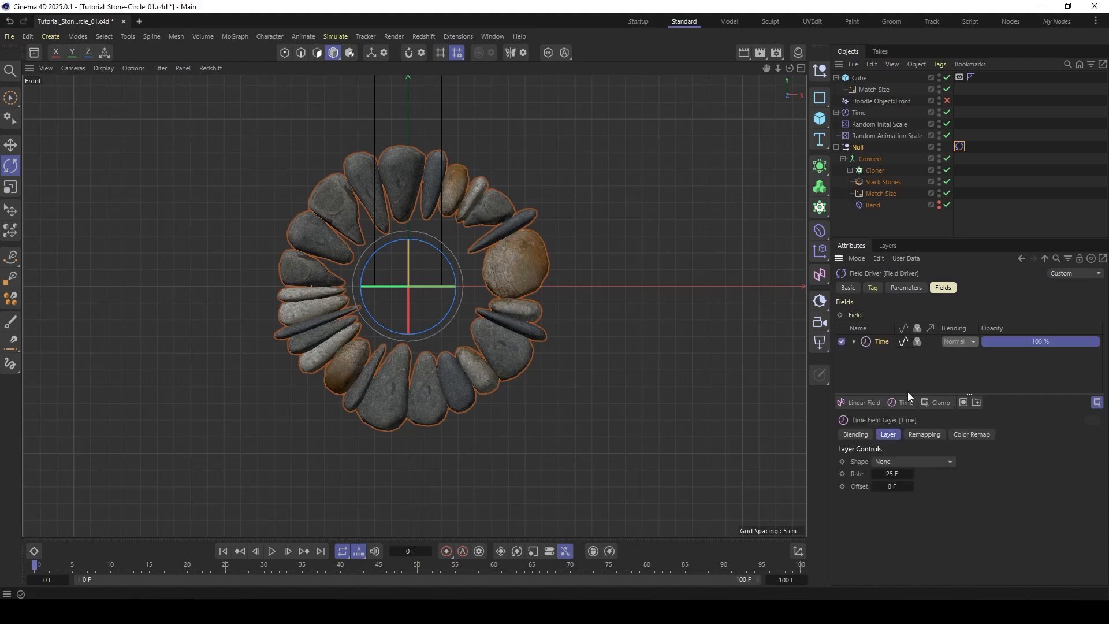
pyautogui.click(891, 473)
pyautogui.write('25')
pyautogui.press('Return')
# - Deselect everything, play the animation to check the field-driven ring rotation, and stop playback
pyautogui.click(893, 218)
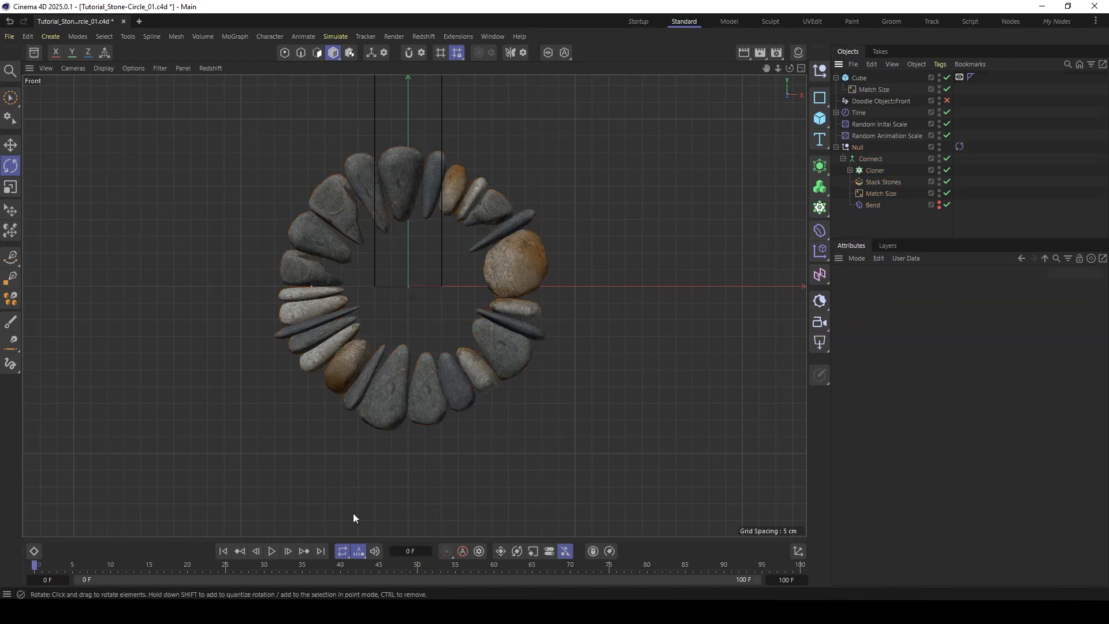
pyautogui.press('F8')
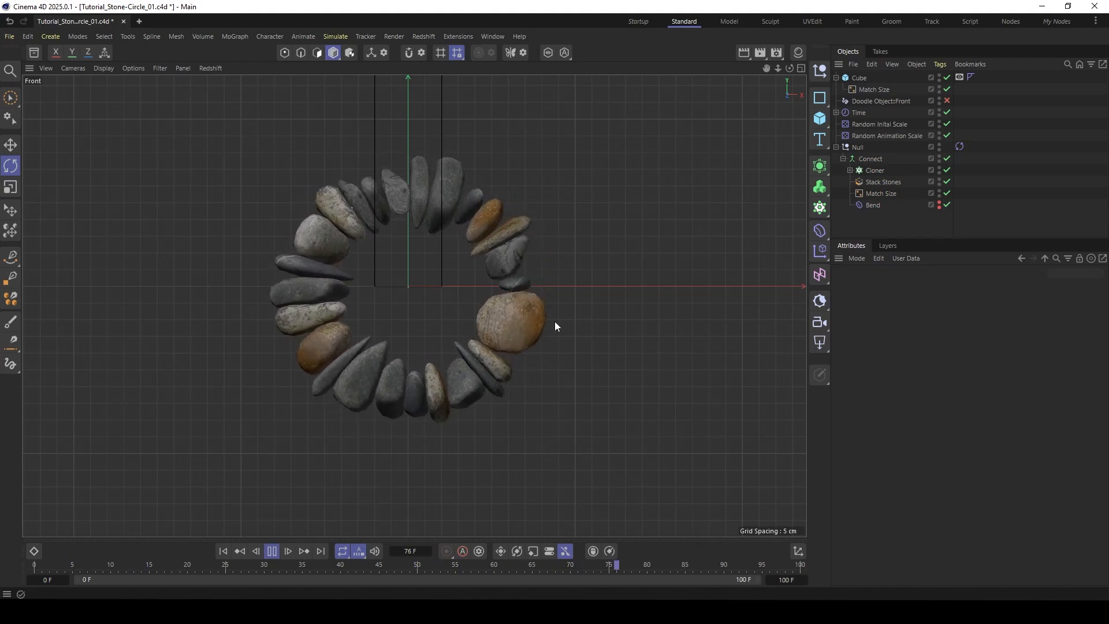
pyautogui.click(273, 552)
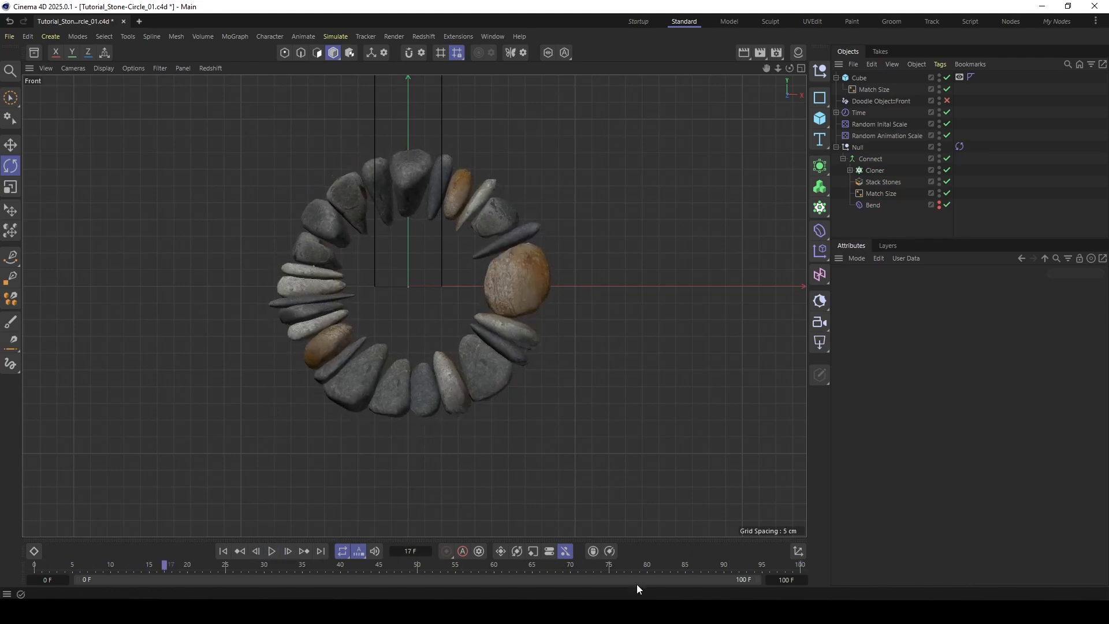
# - Set the project end to frame 250, play the longer ring animation, and return to frame 0
pyautogui.doubleClick(787, 579)
pyautogui.write('250')
pyautogui.press('Return')
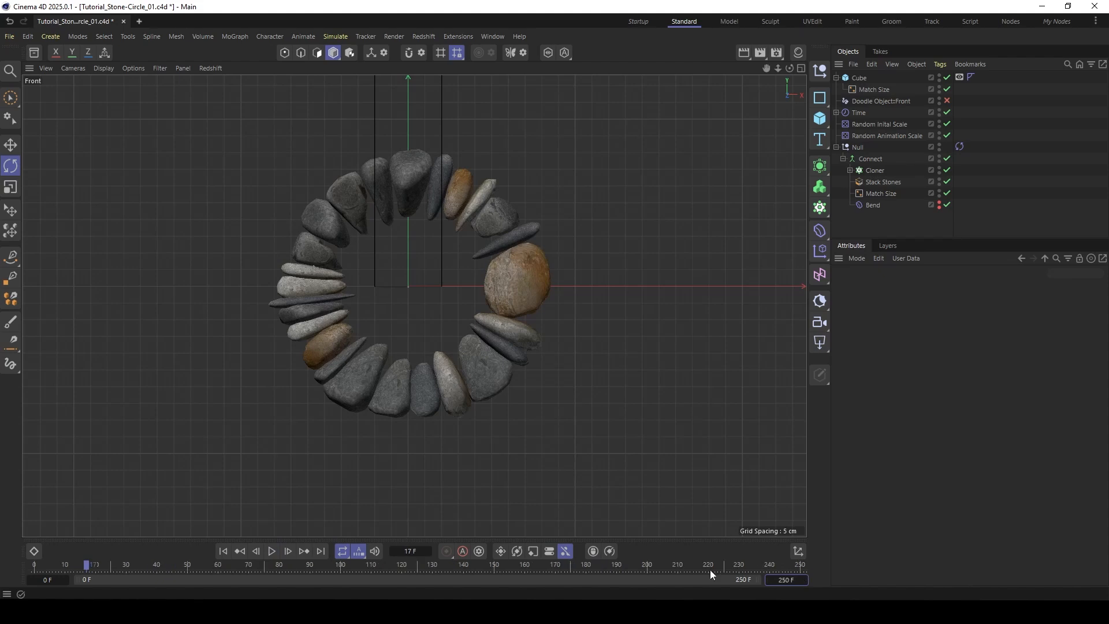
pyautogui.click(272, 551)
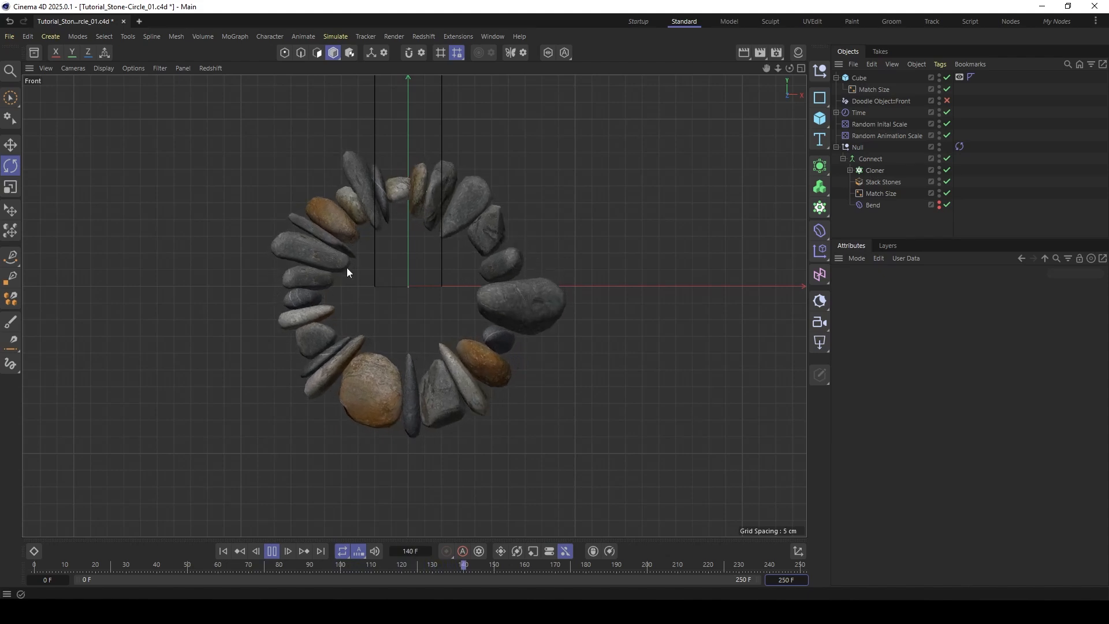
pyautogui.click(270, 551)
pyautogui.click(223, 551)
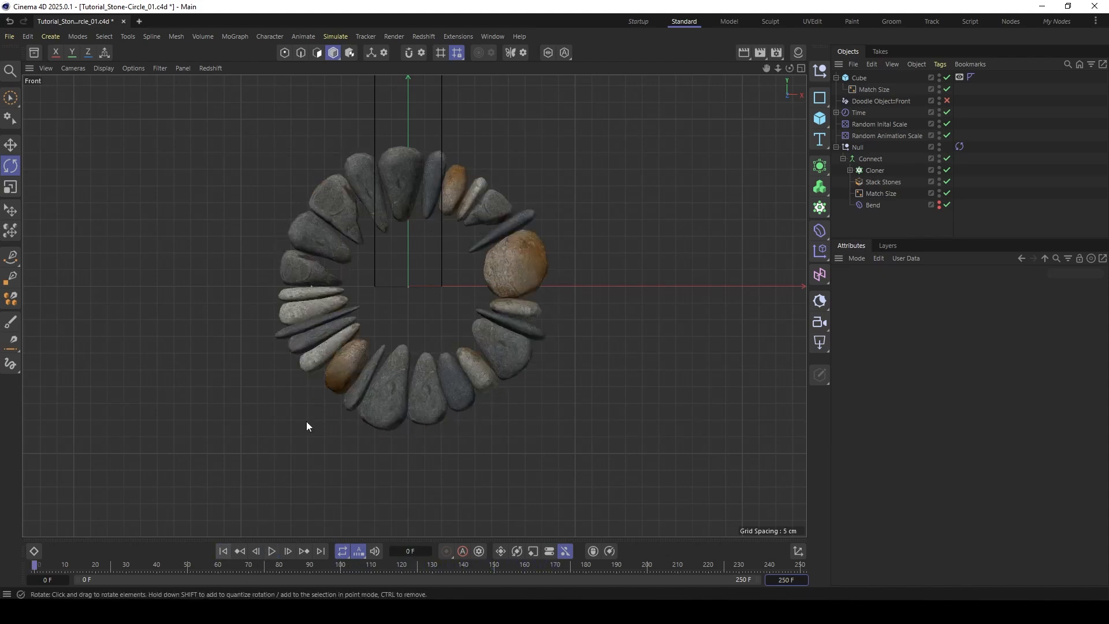
# - Expand the Cloner and disable all five Polygon Reduction generators to use the full-resolution rocks
pyautogui.click(850, 170)
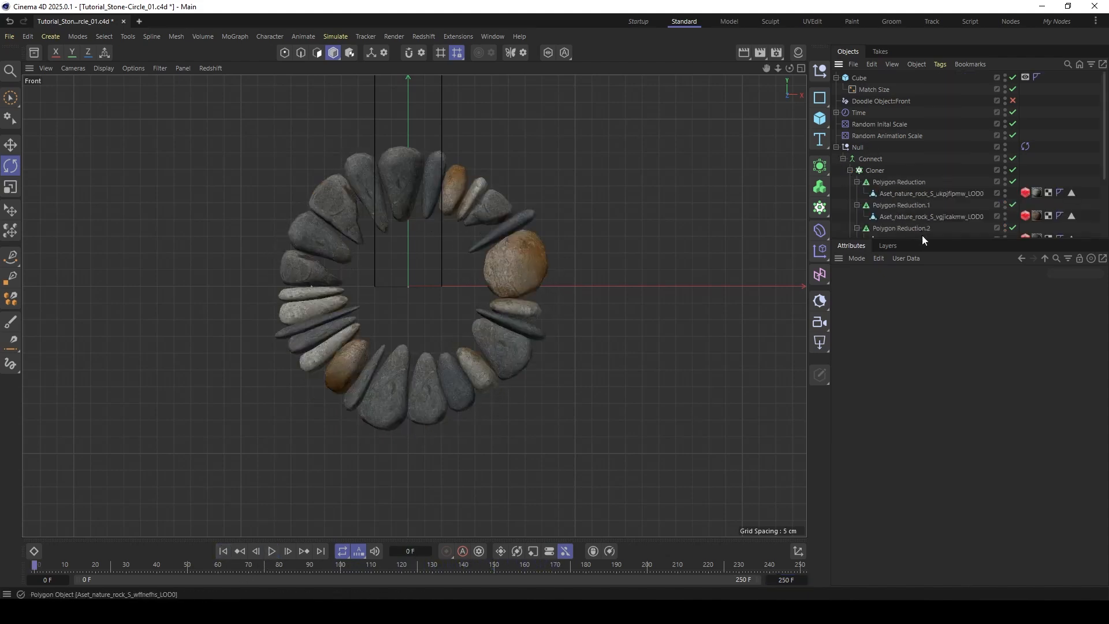
pyautogui.moveTo(922, 238); pyautogui.dragTo(905, 374)
pyautogui.click(902, 184)
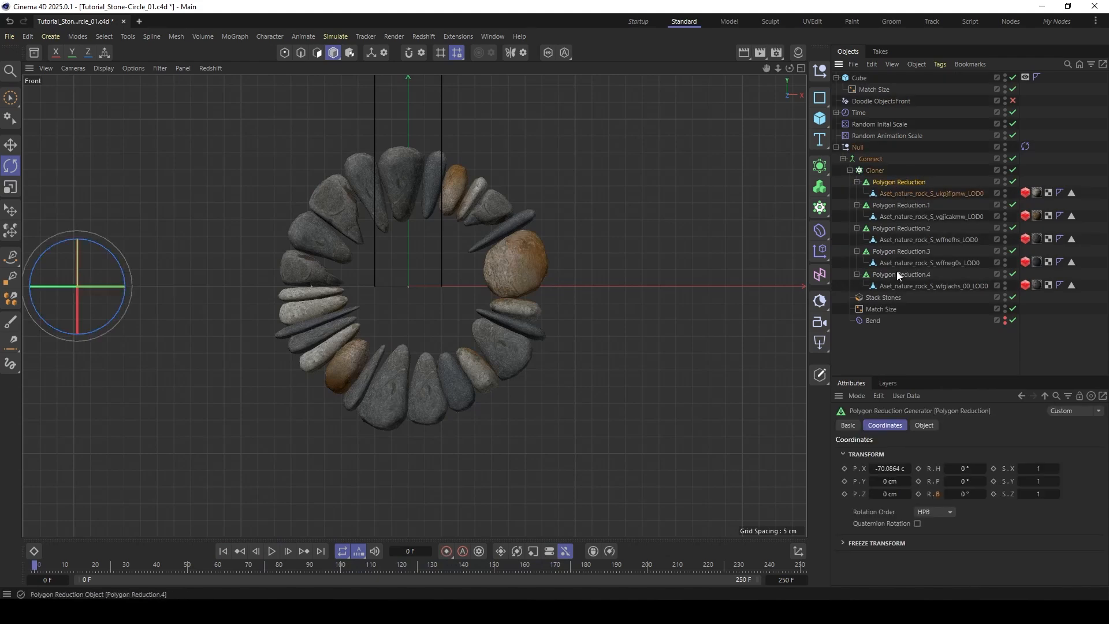
pyautogui.moveTo(1013, 181); pyautogui.dragTo(1014, 251)
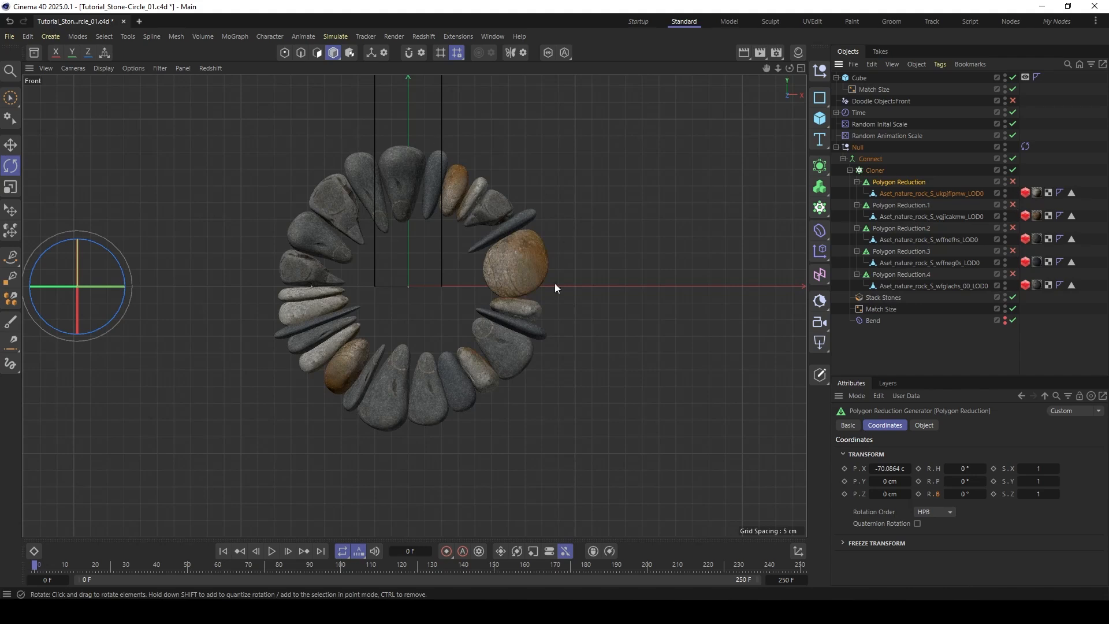
pyautogui.click(879, 349)
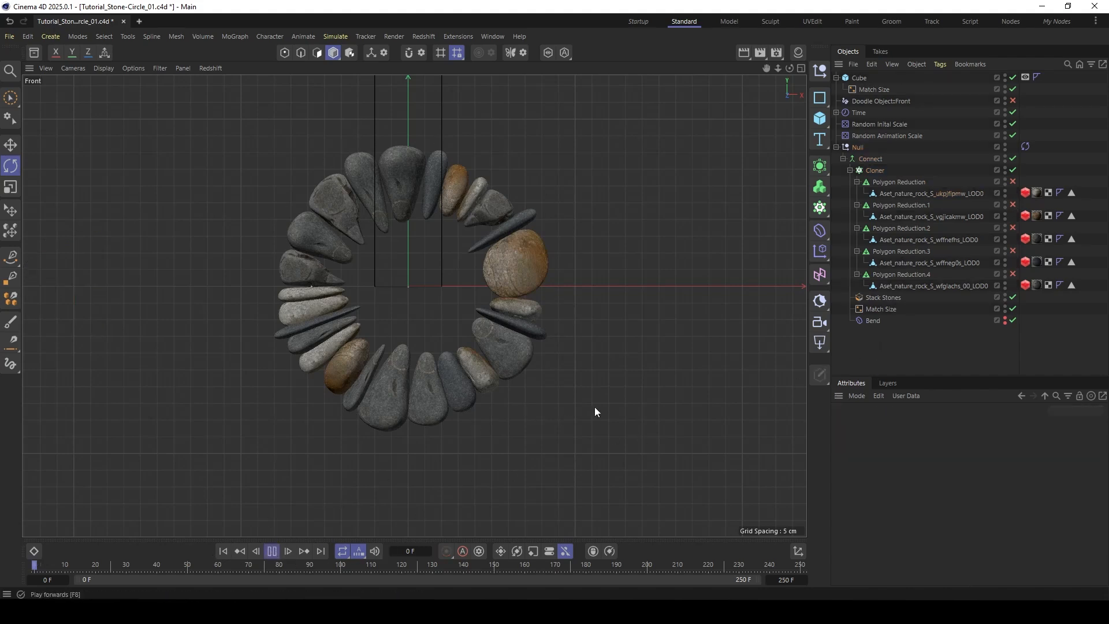
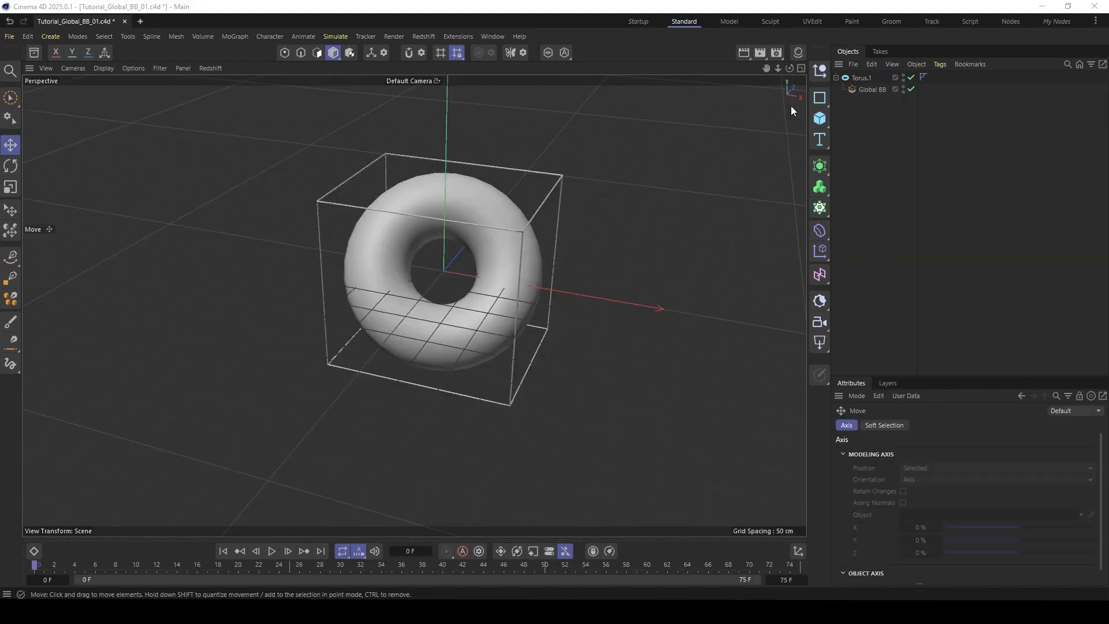
# - Rotate the torus to a new orientation, check its global bounding box from several angles, and deselect everything
pyautogui.click(882, 89)
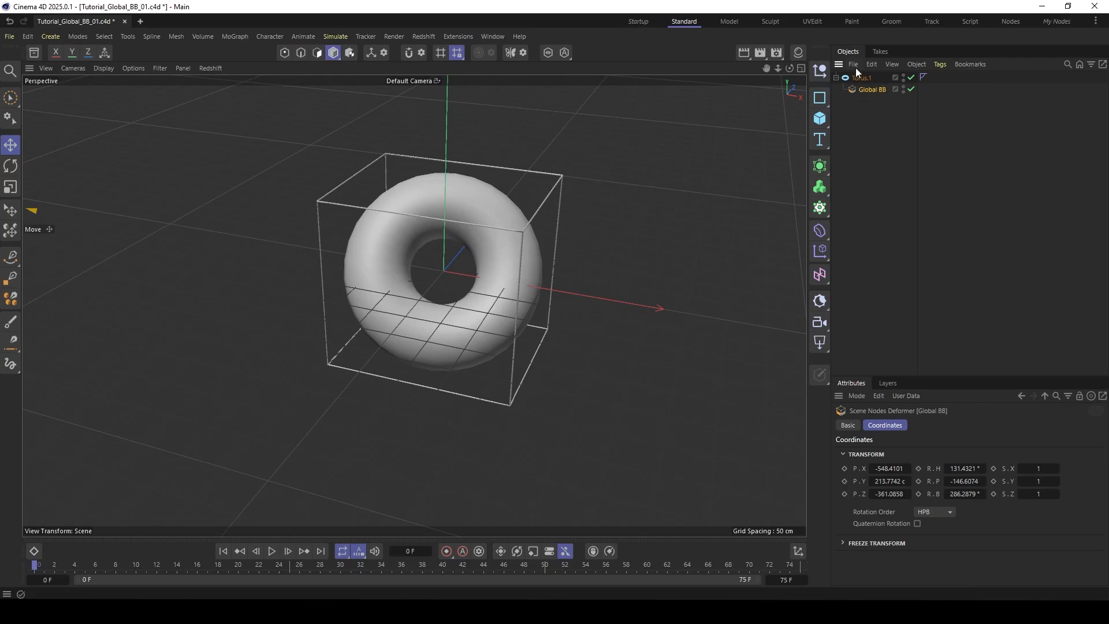
pyautogui.click(861, 78)
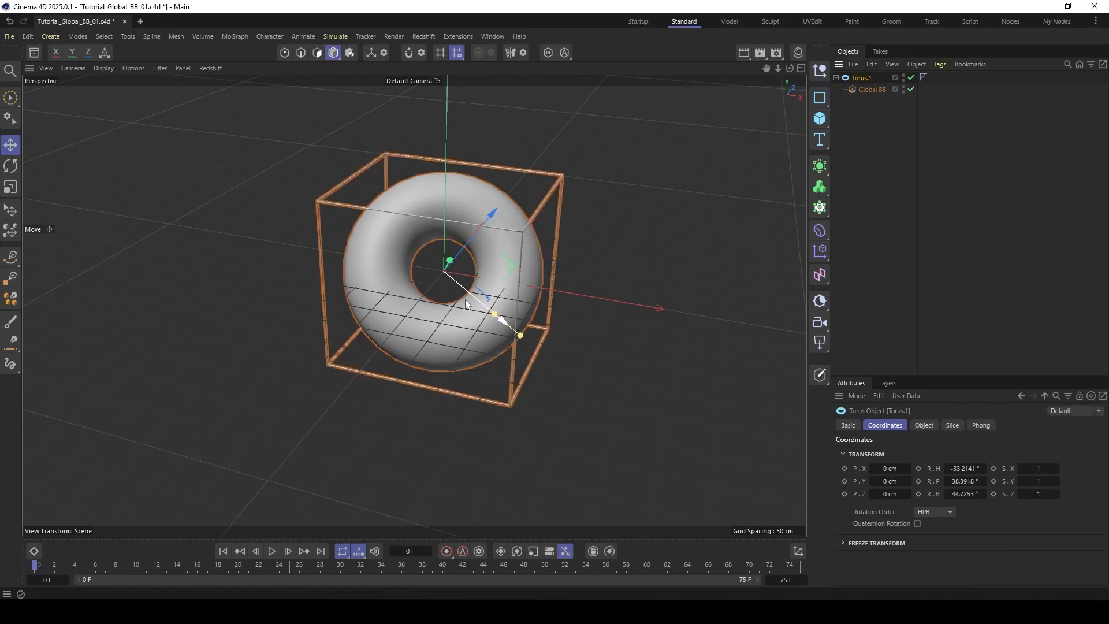
pyautogui.press('r')
pyautogui.moveTo(437, 253); pyautogui.dragTo(325, 196)
pyautogui.press('e')
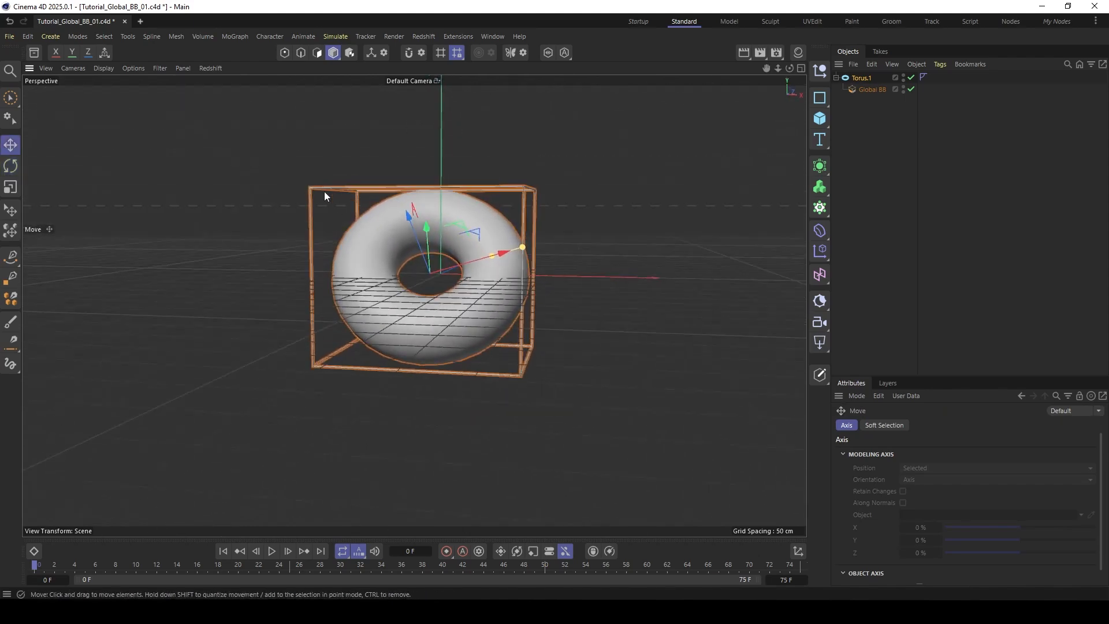
pyautogui.keyDown('alt'); pyautogui.moveTo(517, 373); pyautogui.dragTo(328, 255); pyautogui.keyUp('alt')
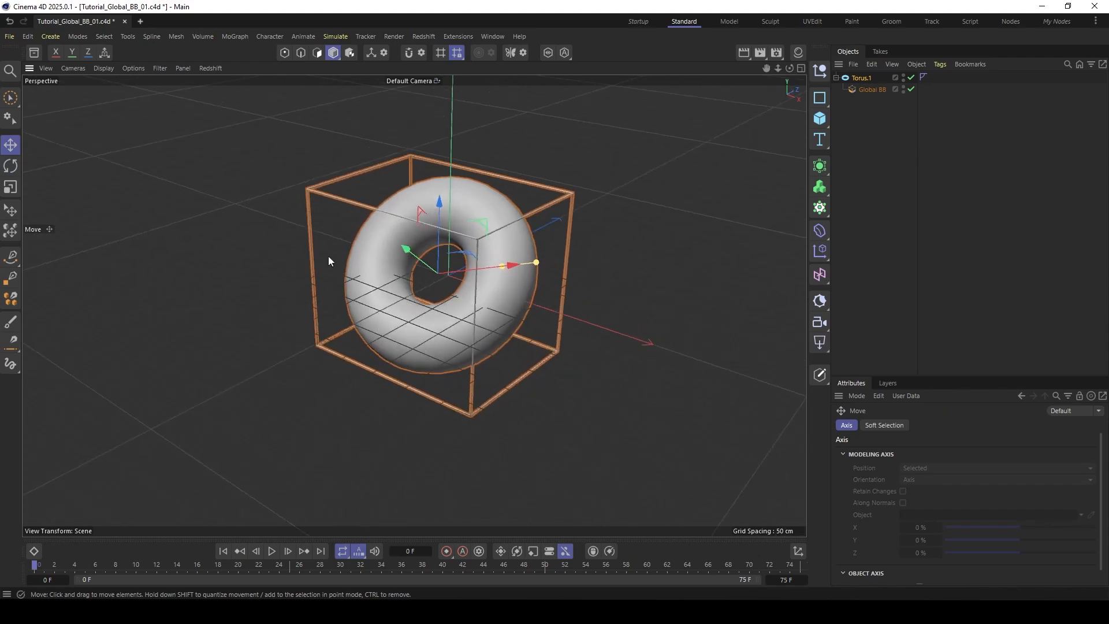
pyautogui.keyDown('alt'); pyautogui.moveTo(456, 355); pyautogui.dragTo(455, 292); pyautogui.keyUp('alt')
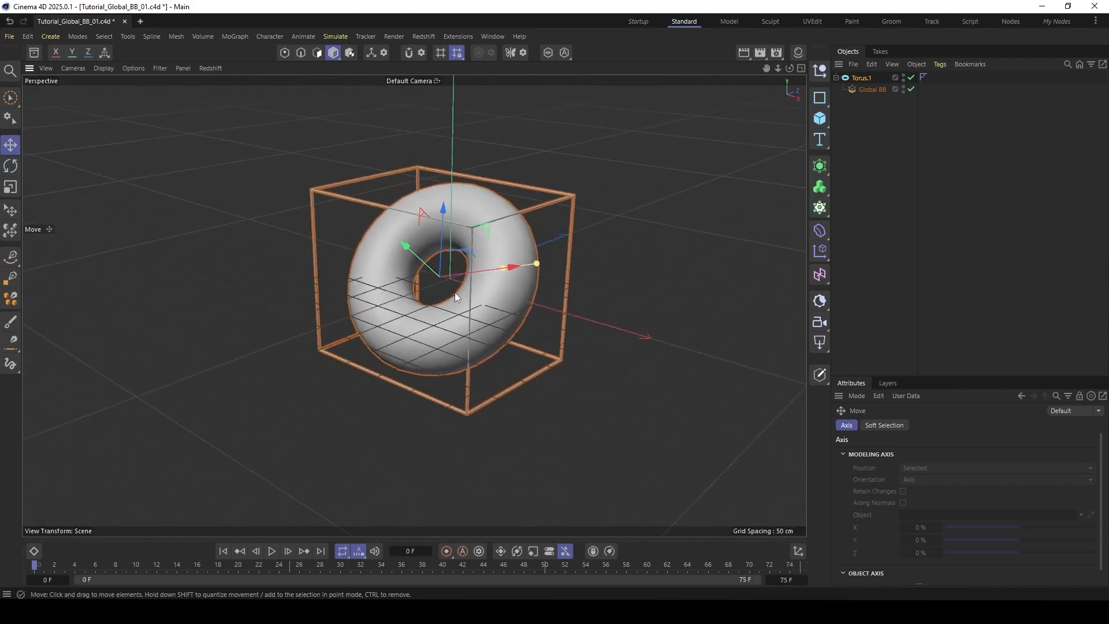
pyautogui.click(864, 91)
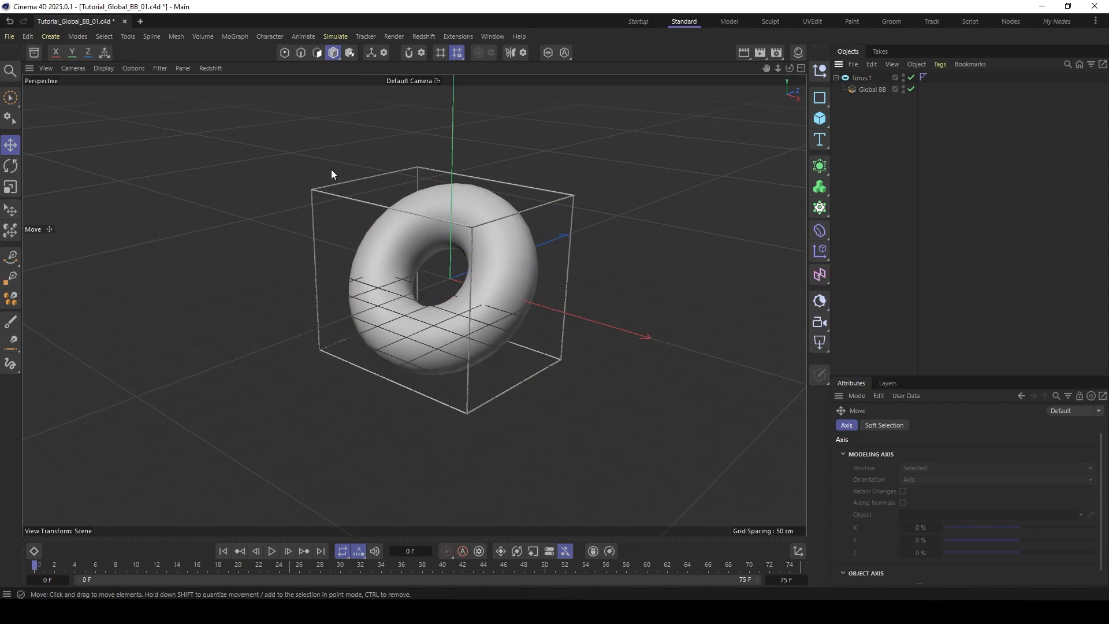
# - Start a new project and add a Torus primitive
pyautogui.hotkey('ctrl', 'n')
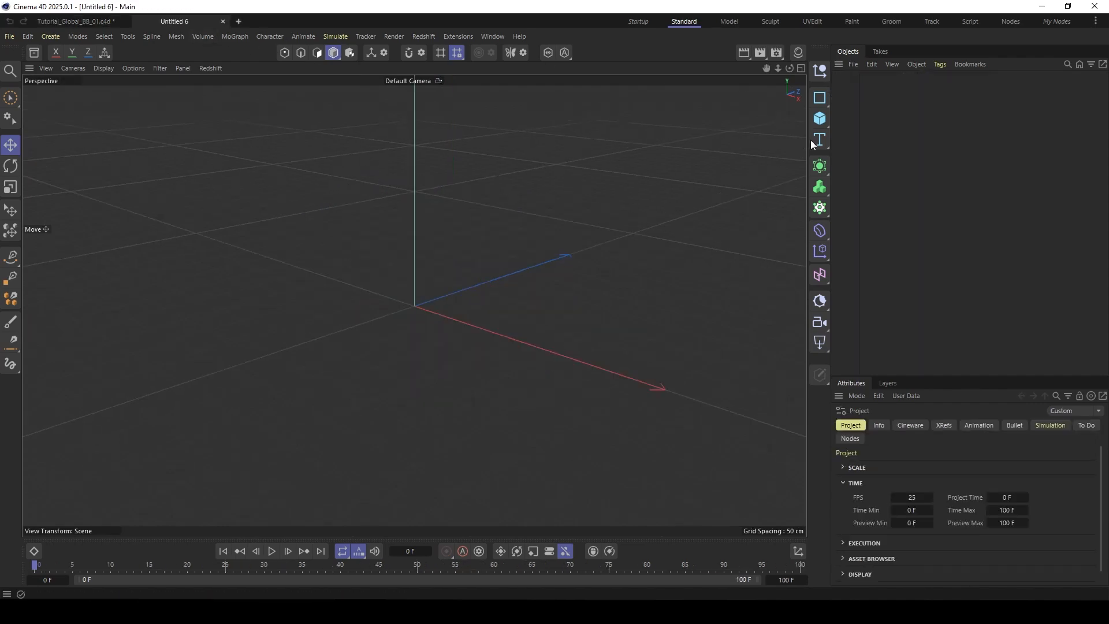
pyautogui.click(824, 122)
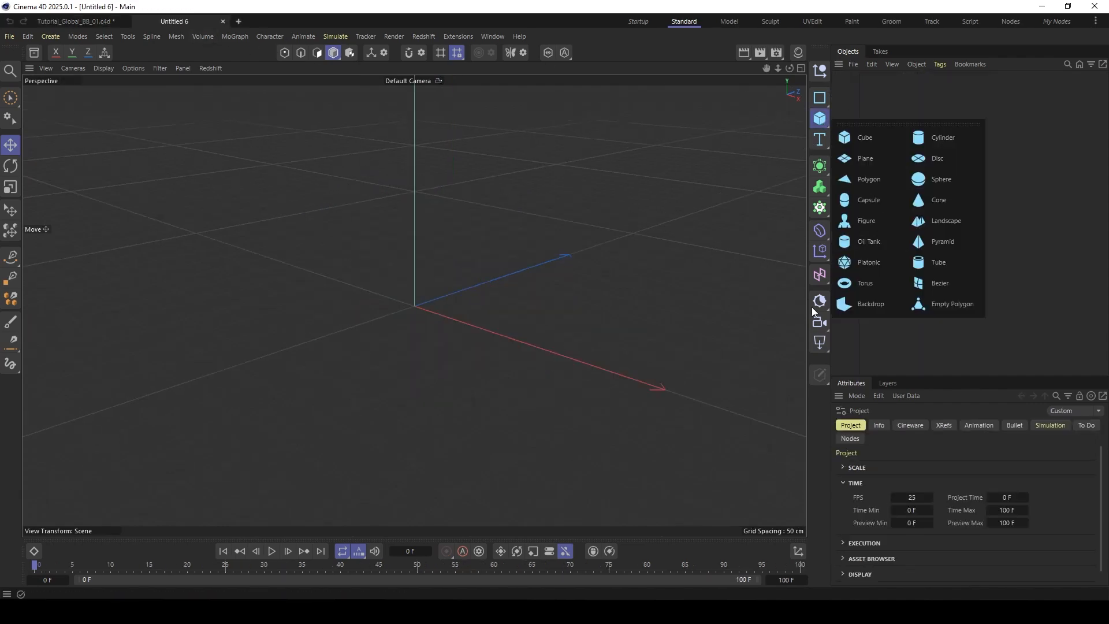
pyautogui.click(865, 283)
# - Add a Nodes Modifier as a child of the torus and open its graph in a Node Editor docked beneath the viewport
pyautogui.hotkey('shift', 'c')
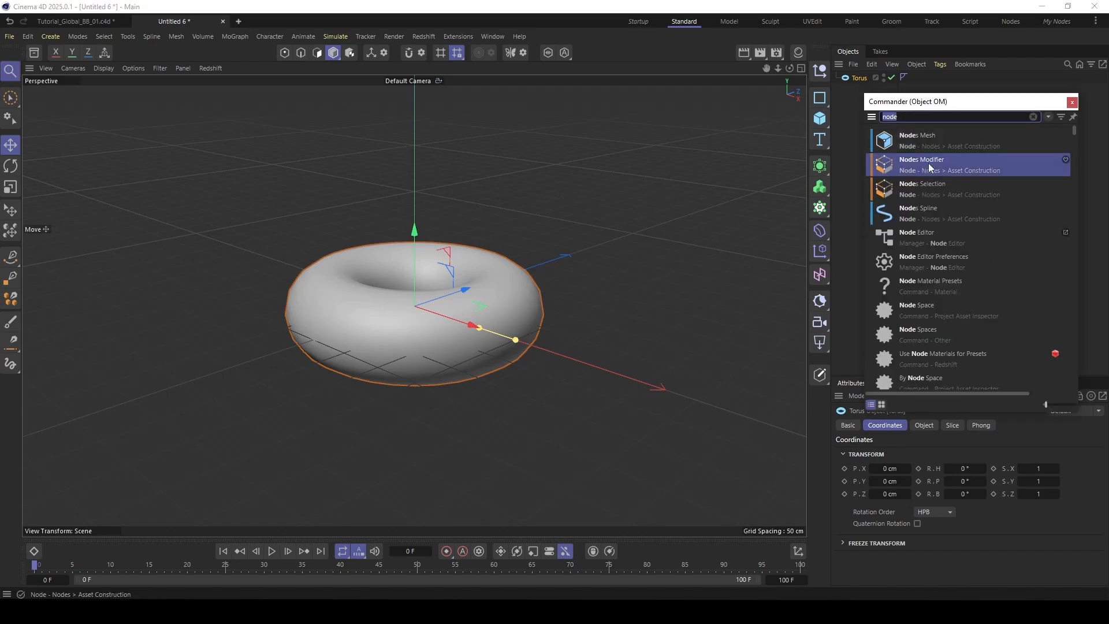
pyautogui.click(908, 116)
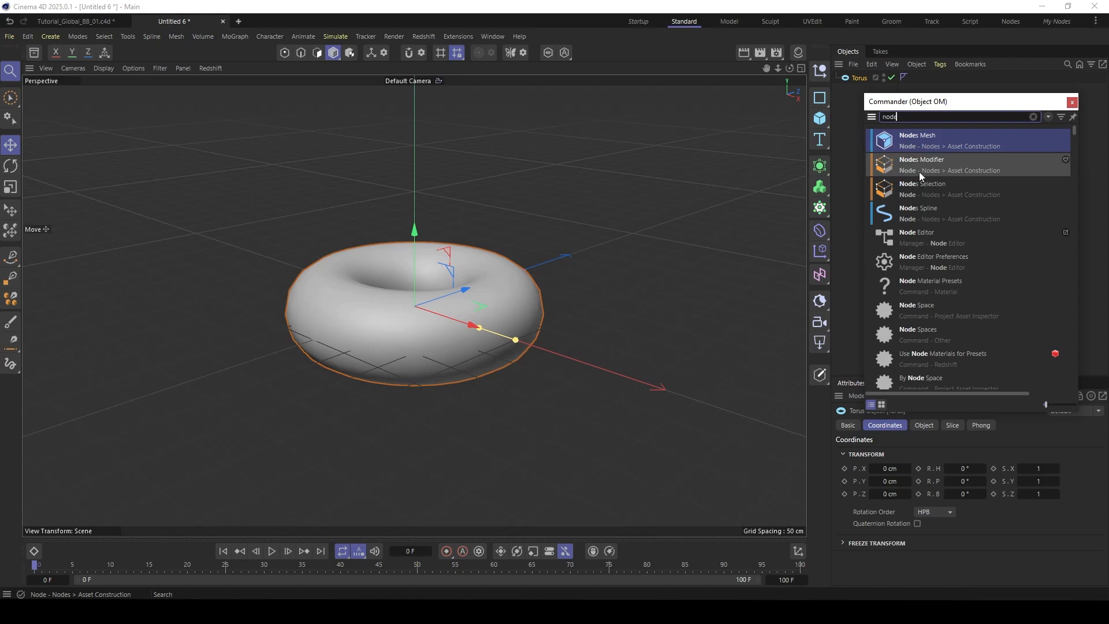
pyautogui.click(888, 166)
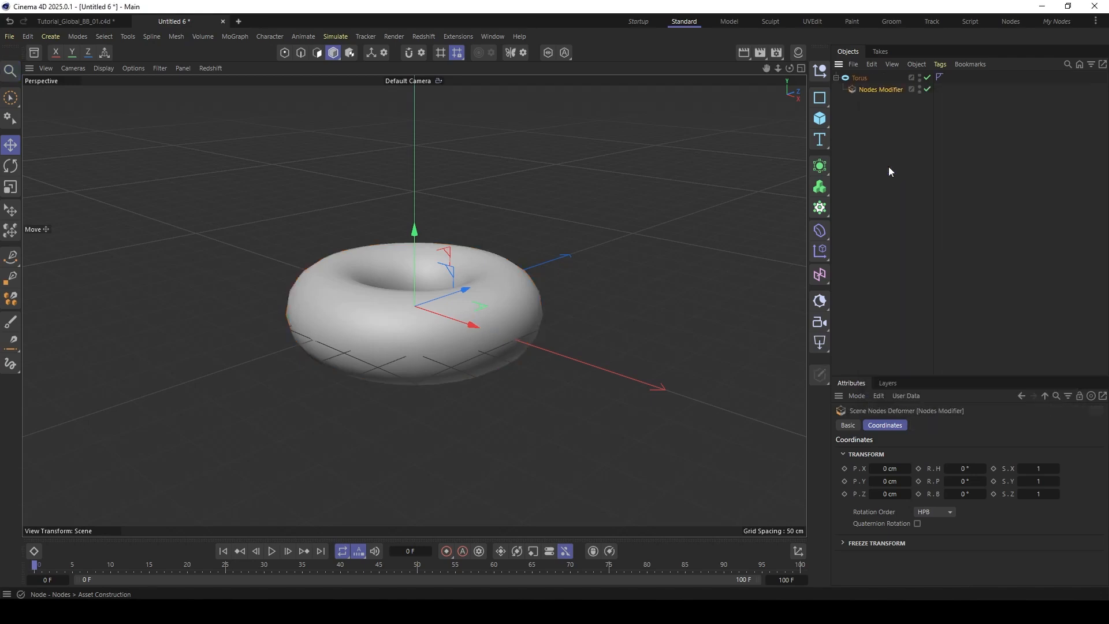
pyautogui.doubleClick(855, 88)
pyautogui.moveTo(320, 295); pyautogui.dragTo(297, 511)
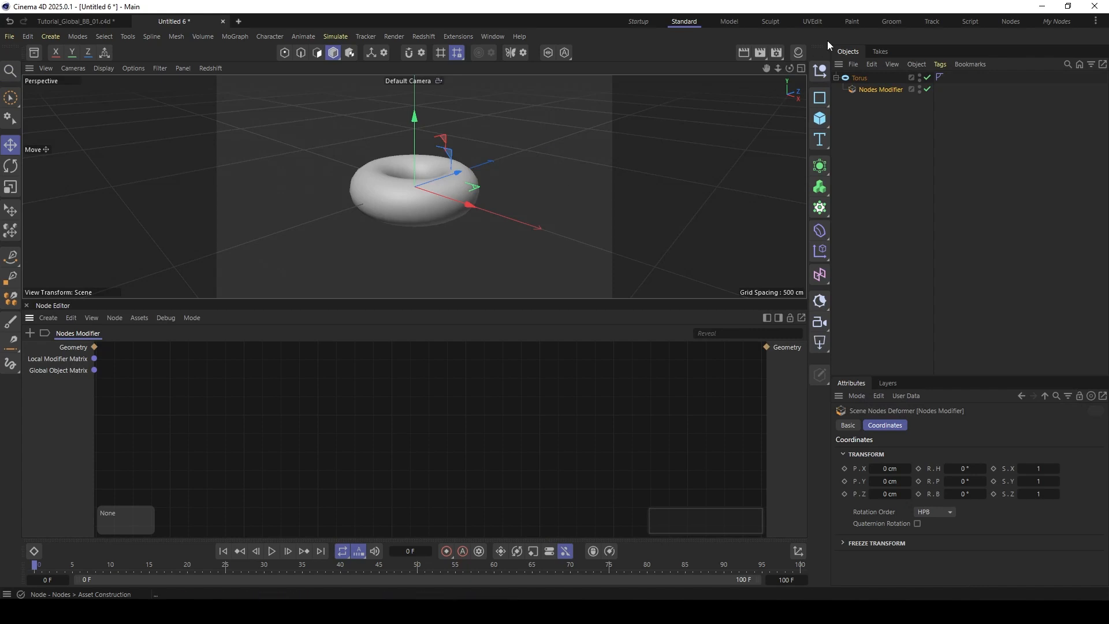
# - Show the torus in the Front view and give the Node Editor more height
pyautogui.click(801, 68)
pyautogui.click(801, 187)
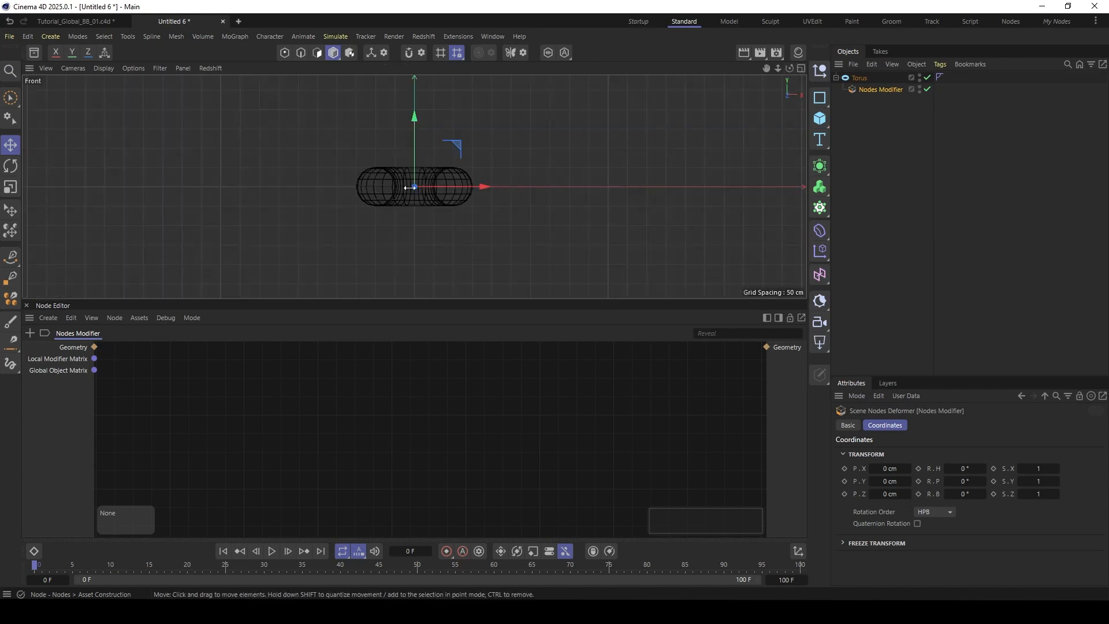
pyautogui.scroll(5, 422, 169)
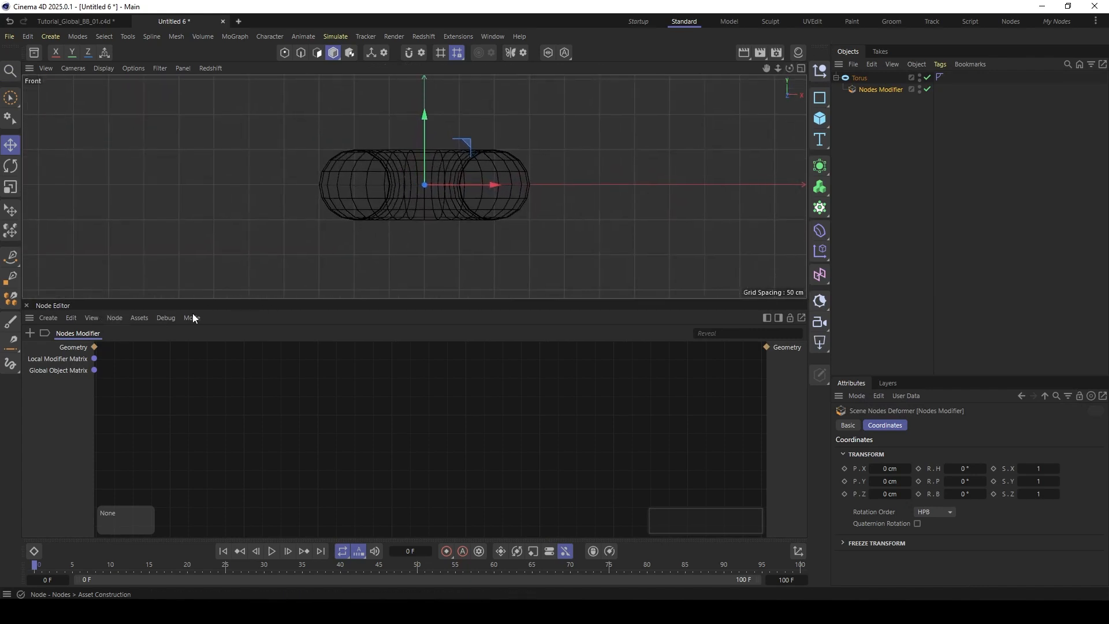
pyautogui.moveTo(259, 296); pyautogui.dragTo(259, 264)
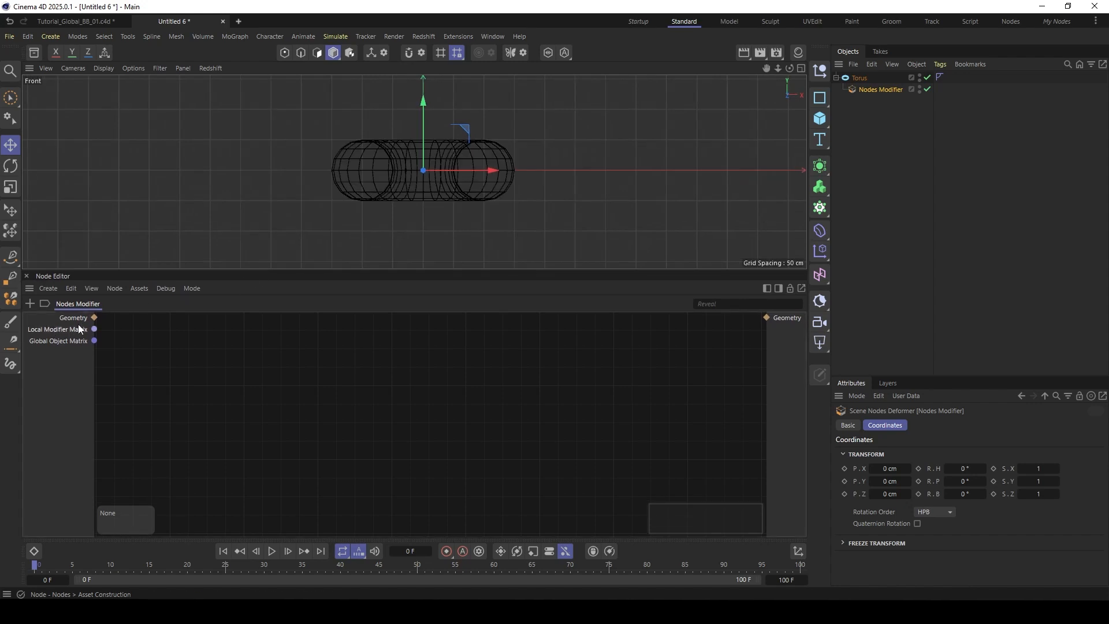
# - Wire the modifier's Geometry input straight to its output and also feed it into a new Bounding Box node
pyautogui.moveTo(97, 318); pyautogui.dragTo(768, 317)
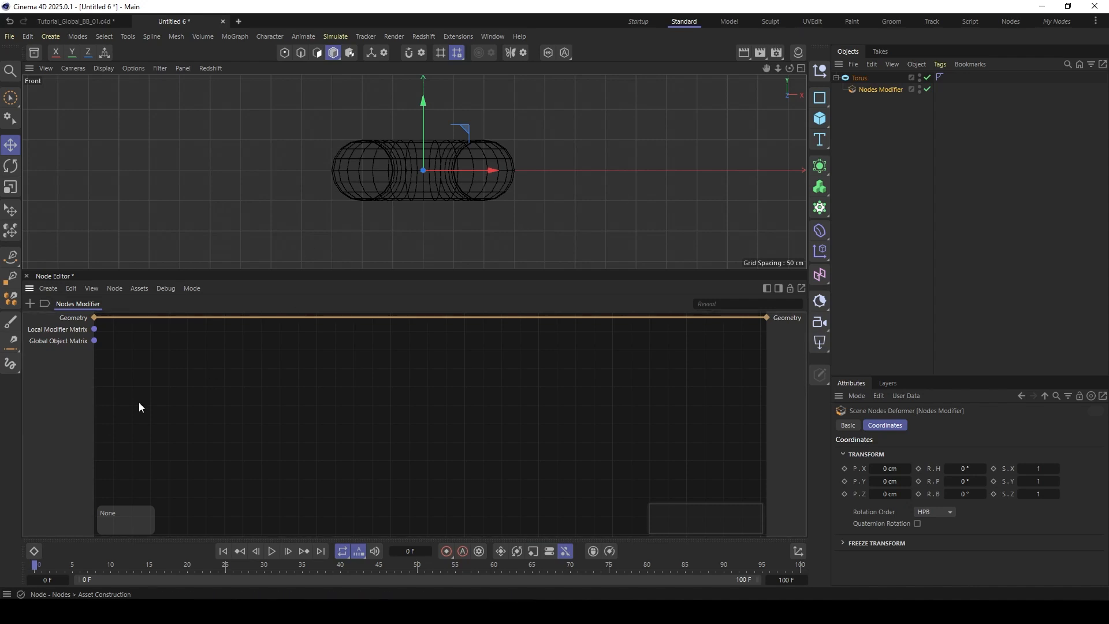
pyautogui.doubleClick(187, 383)
pyautogui.write('bound')
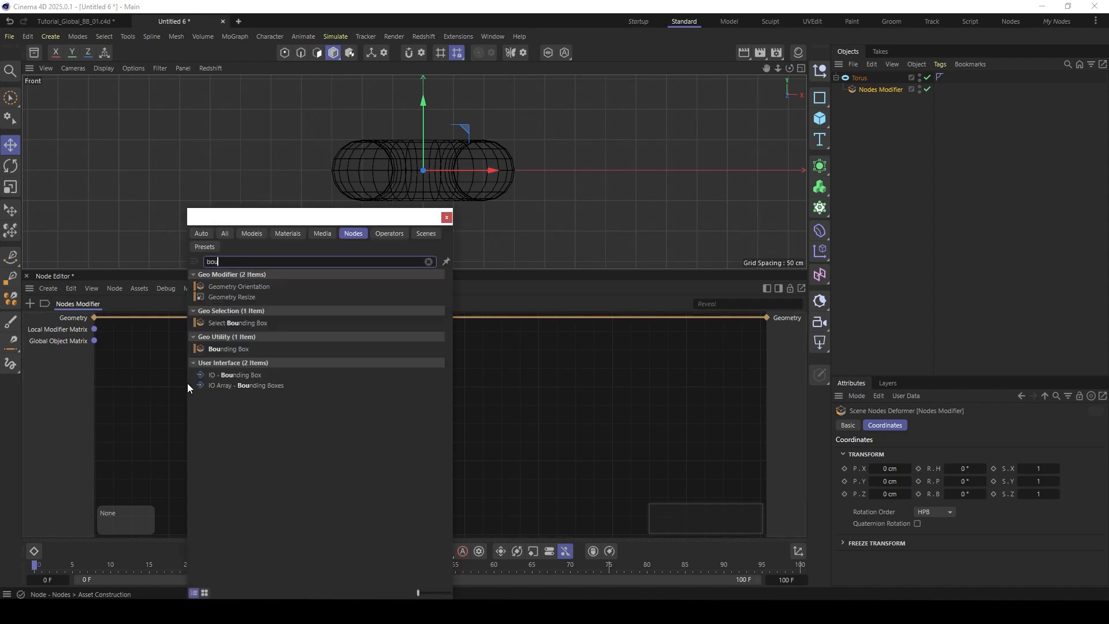
pyautogui.click(230, 349)
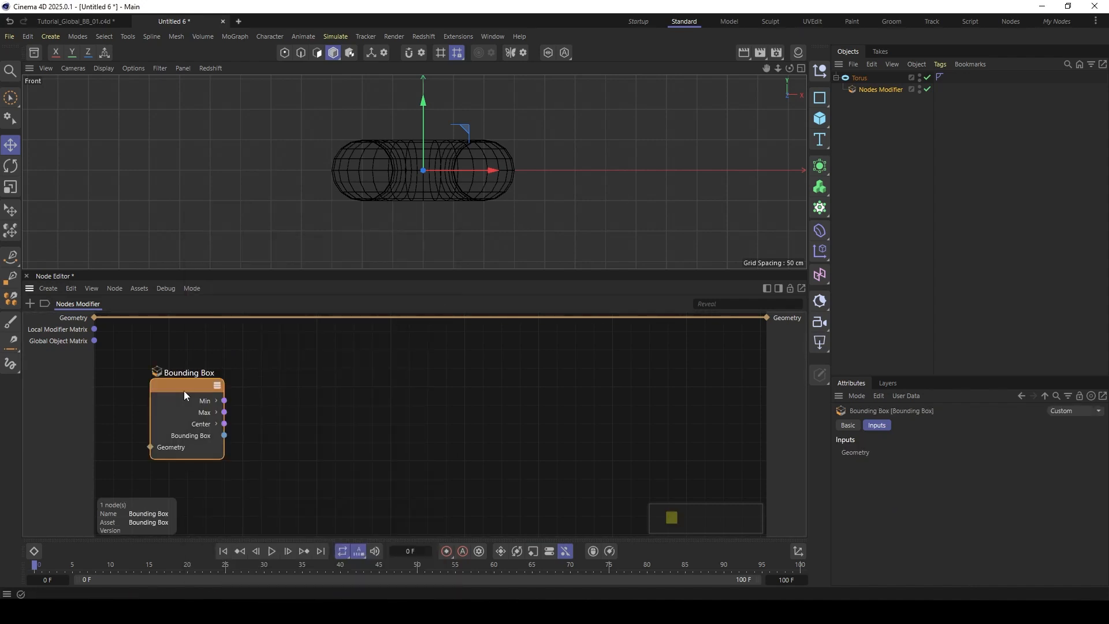
pyautogui.moveTo(95, 318); pyautogui.dragTo(212, 435)
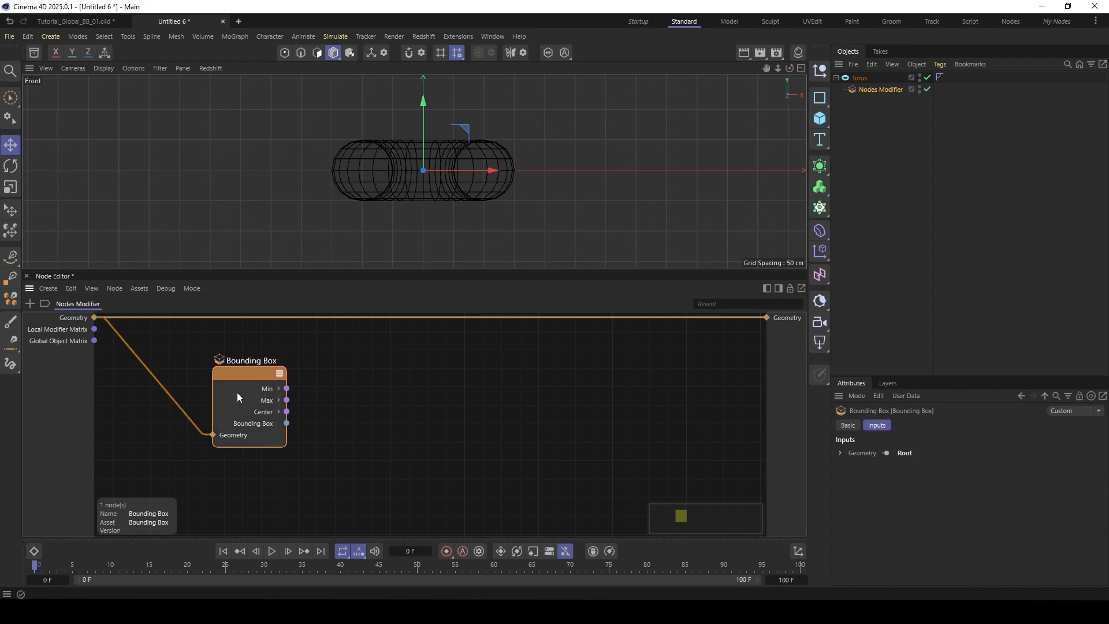
pyautogui.moveTo(237, 393); pyautogui.dragTo(225, 398)
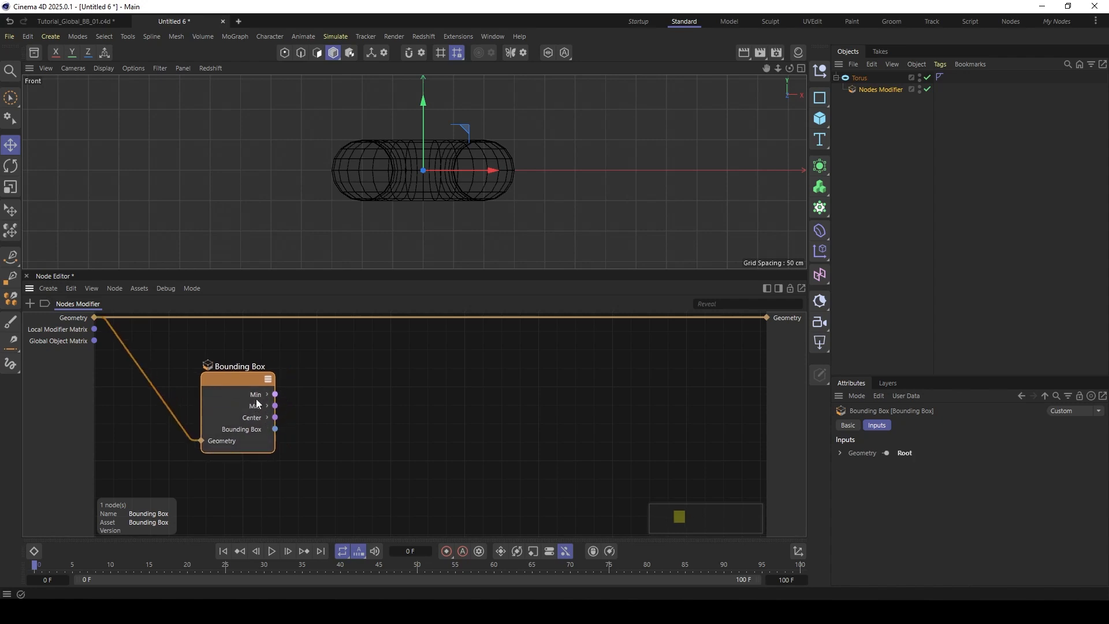
# - Add an Arithmetic Subtract node with Vector data type and connect the Bounding Box Min and Max outputs to its inputs
pyautogui.doubleClick(336, 410)
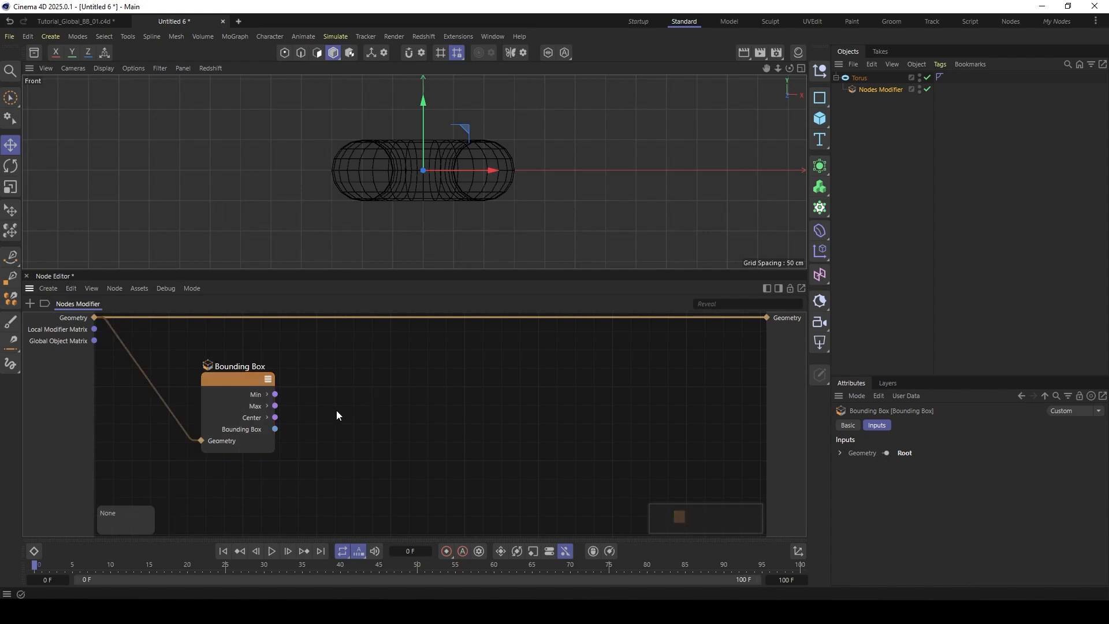
pyautogui.write('subt')
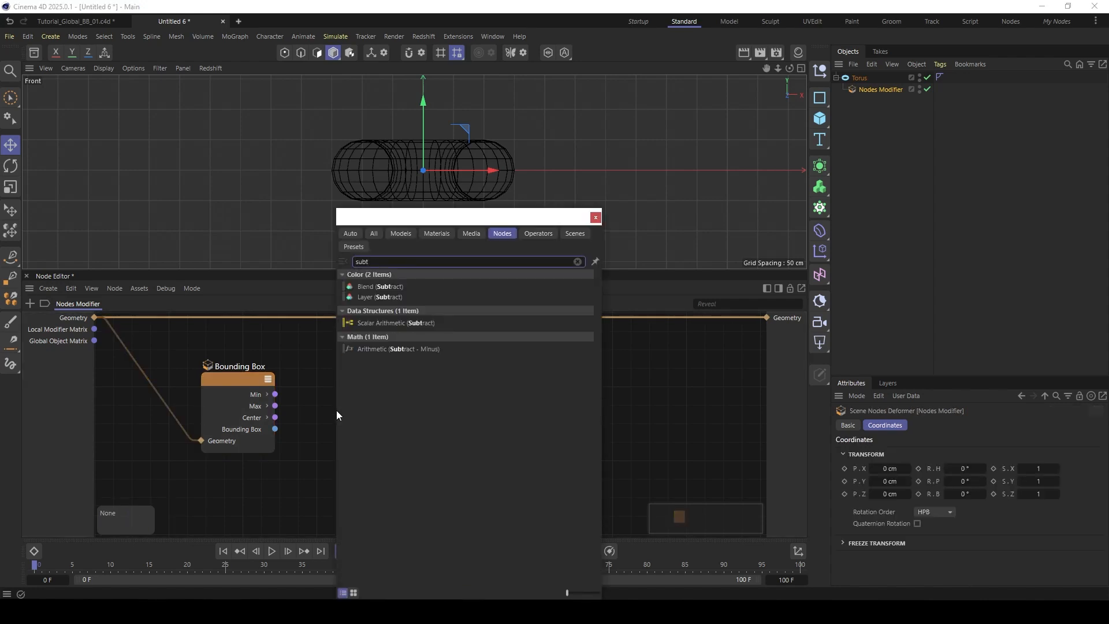
pyautogui.doubleClick(379, 349)
pyautogui.moveTo(324, 413)
pyautogui.mouseDown()
pyautogui.moveTo(332, 400)
pyautogui.moveTo(275, 394)
pyautogui.moveTo(308, 437)
pyautogui.moveTo(312, 396)
pyautogui.mouseUp()
pyautogui.click(923, 462)
pyautogui.click(924, 559)
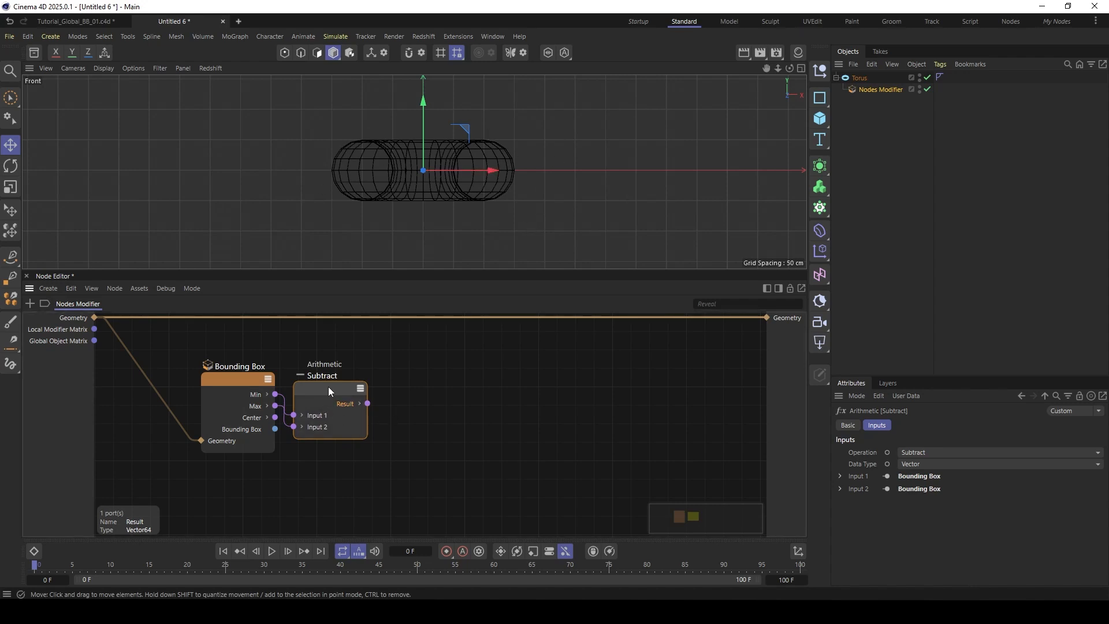
pyautogui.moveTo(329, 387); pyautogui.dragTo(333, 392)
# - Add a Cube node, expose its Size port, and drive it with the Subtract result
pyautogui.doubleClick(453, 401)
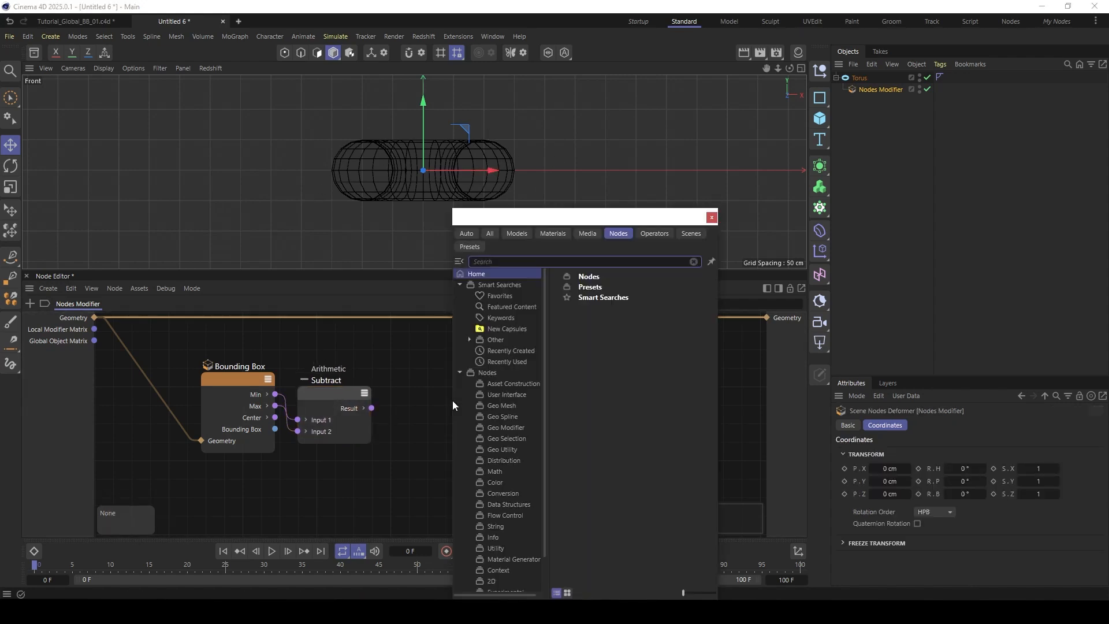
pyautogui.write('cu')
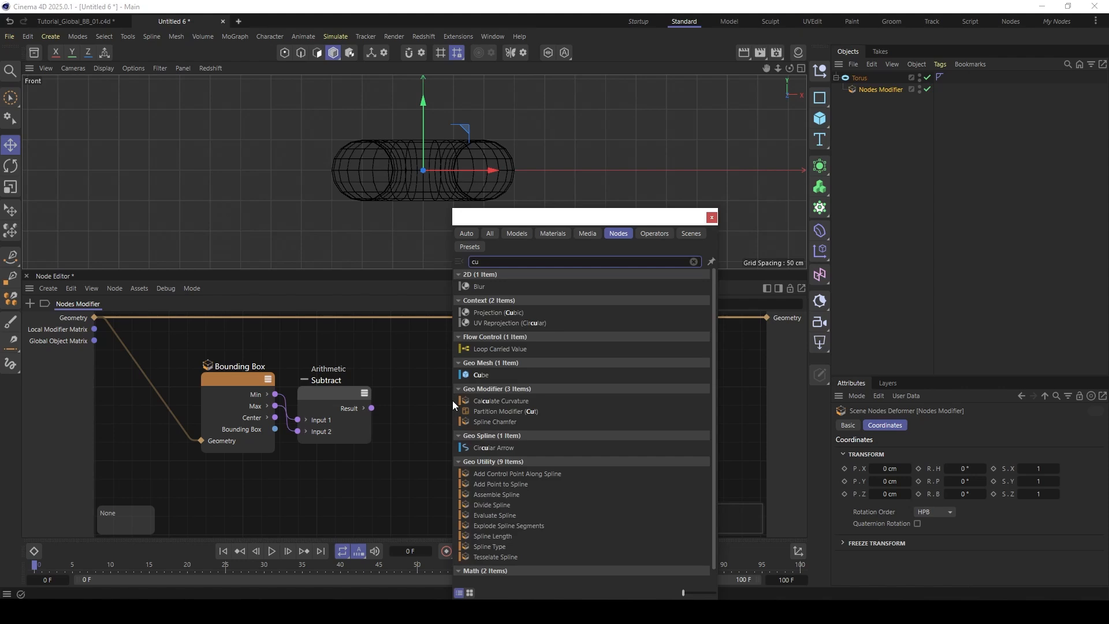
pyautogui.write('be')
pyautogui.doubleClick(479, 275)
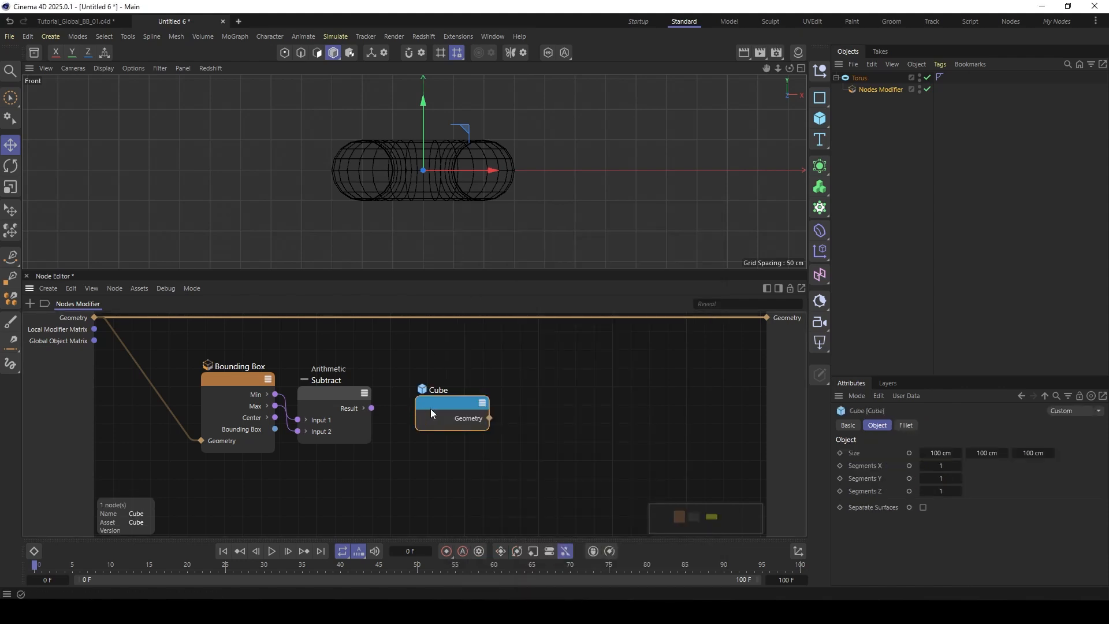
pyautogui.moveTo(461, 404); pyautogui.dragTo(443, 399)
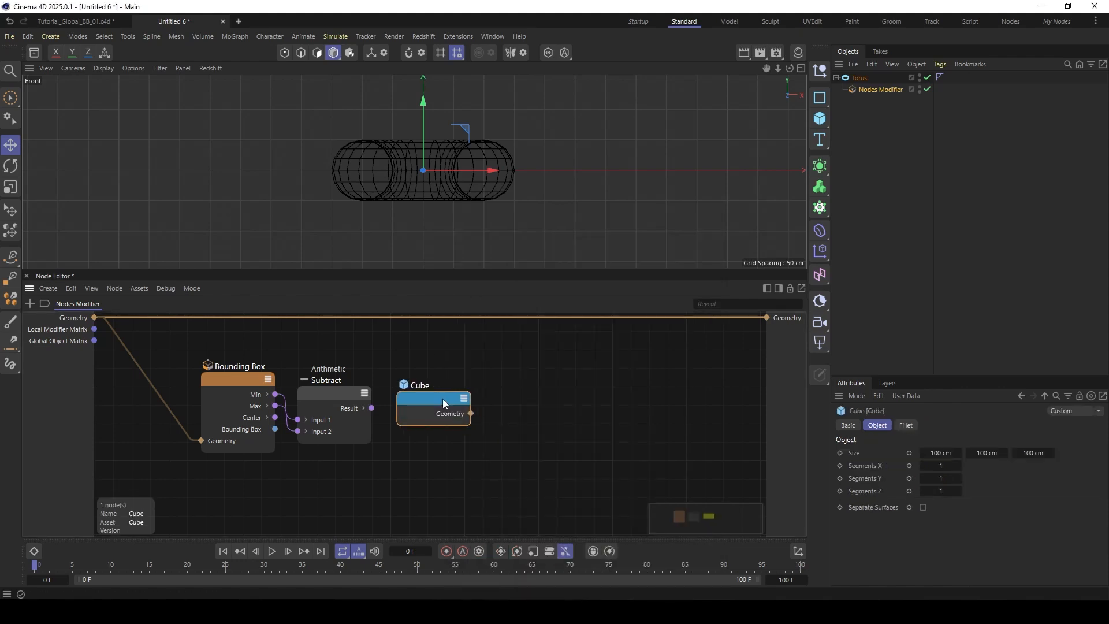
pyautogui.click(909, 452)
pyautogui.moveTo(373, 408); pyautogui.dragTo(434, 420)
# - Add a Connect node that joins the original geometry with the Cube geometry and route its result to the modifier's Geometry output
pyautogui.doubleClick(583, 375)
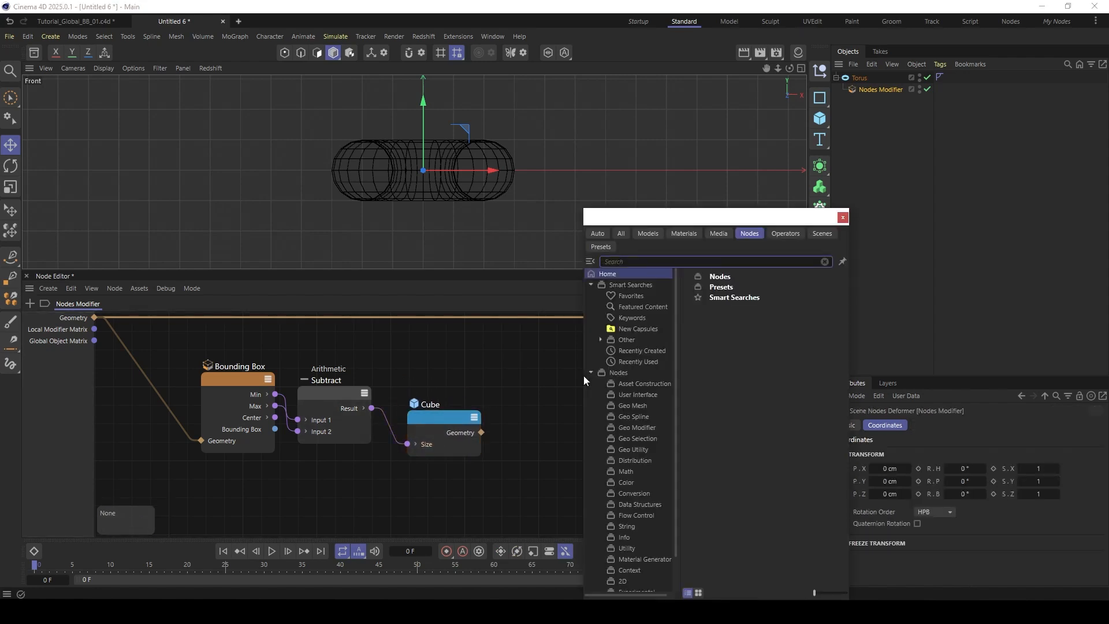
pyautogui.write('conn')
pyautogui.click(609, 312)
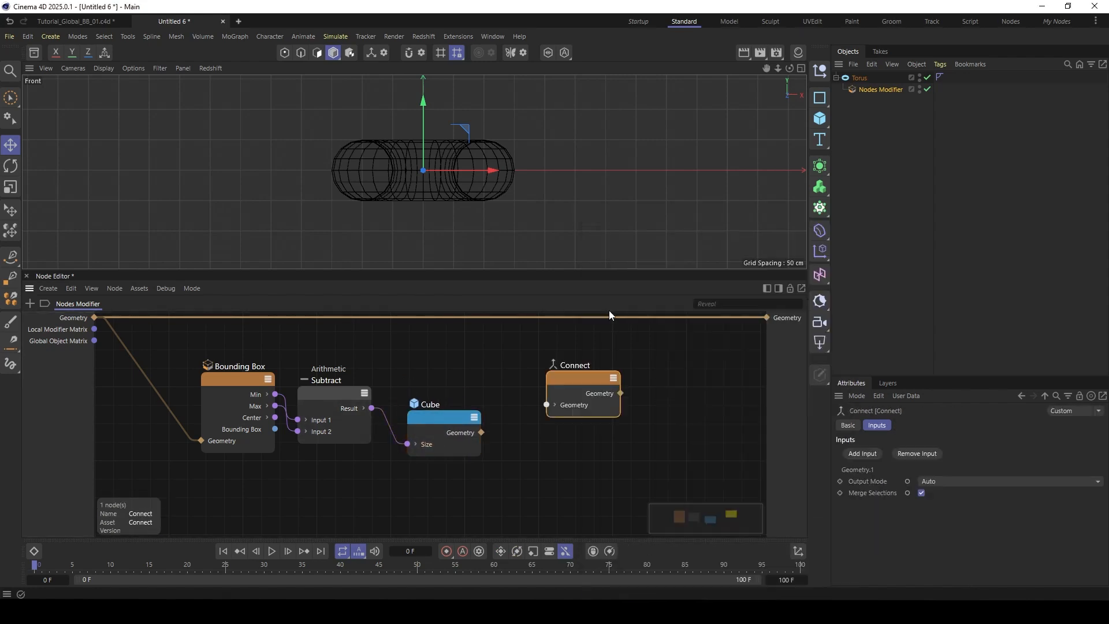
pyautogui.moveTo(577, 381); pyautogui.dragTo(575, 362)
pyautogui.moveTo(95, 319); pyautogui.dragTo(547, 390)
pyautogui.moveTo(482, 431); pyautogui.dragTo(547, 391)
pyautogui.moveTo(620, 380); pyautogui.dragTo(767, 318)
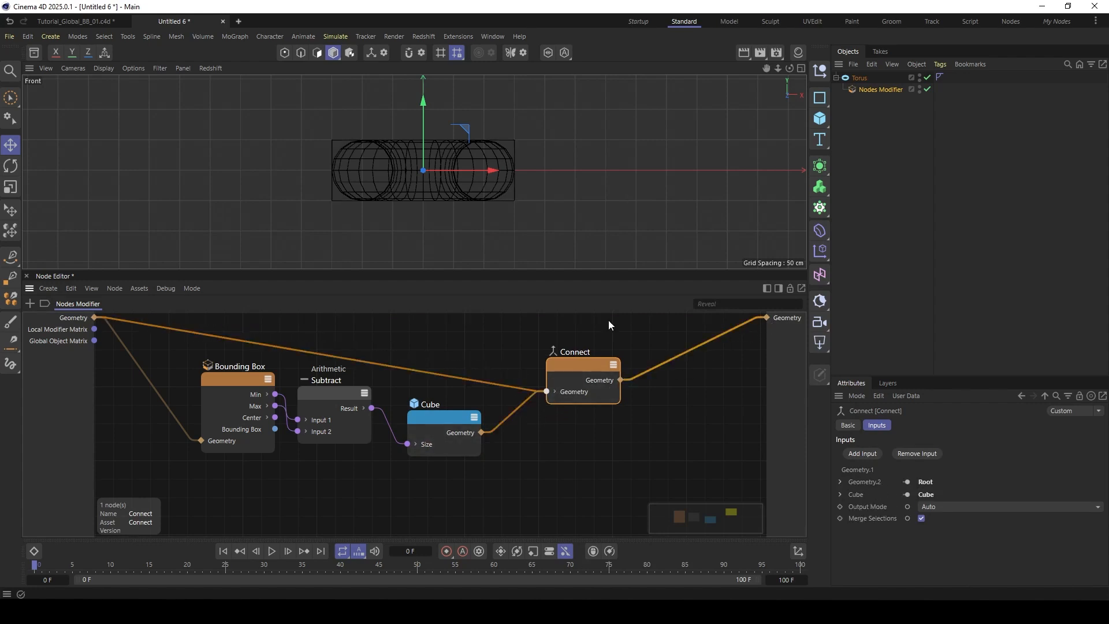
# - Return to the Perspective view and examine the generated box around the torus
pyautogui.middleClick(348, 148)
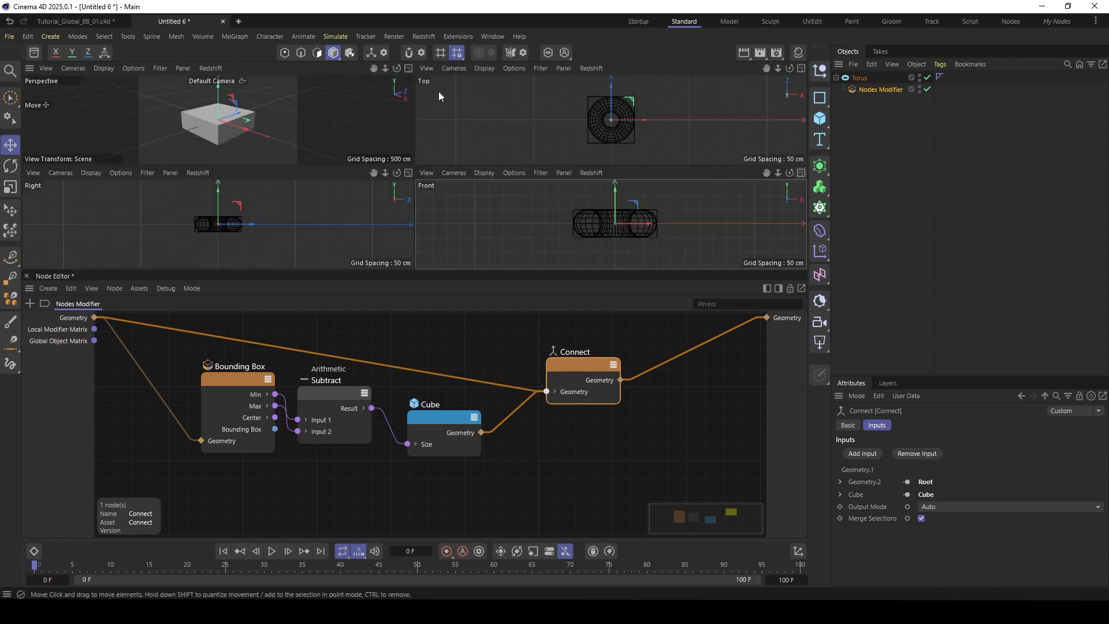
pyautogui.middleClick(355, 110)
pyautogui.keyDown('alt'); pyautogui.moveTo(356, 110); pyautogui.dragTo(430, 157); pyautogui.keyUp('alt')
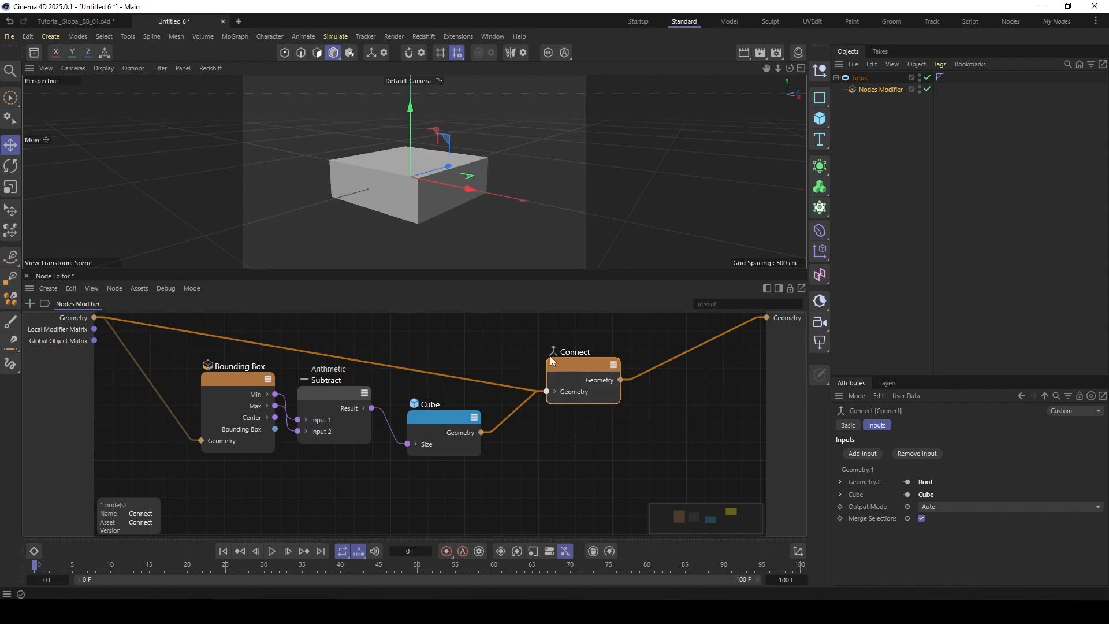
# - Move the Connect node away from the Bounding Box, Subtract and Cube nodes to make room after the Cube
pyautogui.moveTo(574, 365); pyautogui.dragTo(643, 351)
pyautogui.moveTo(155, 372); pyautogui.dragTo(374, 451)
pyautogui.scroll(-2, 420, 407)
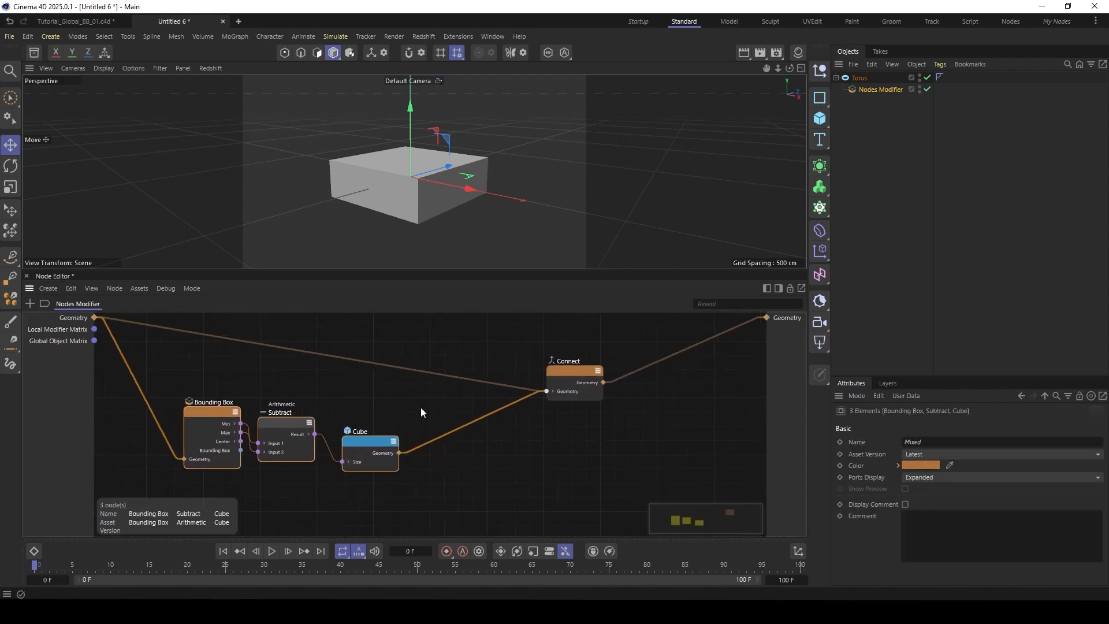
pyautogui.moveTo(563, 373); pyautogui.dragTo(628, 355)
# - Add an Edge to Line node after the Cube and feed it the Cube's geometry
pyautogui.doubleClick(417, 399)
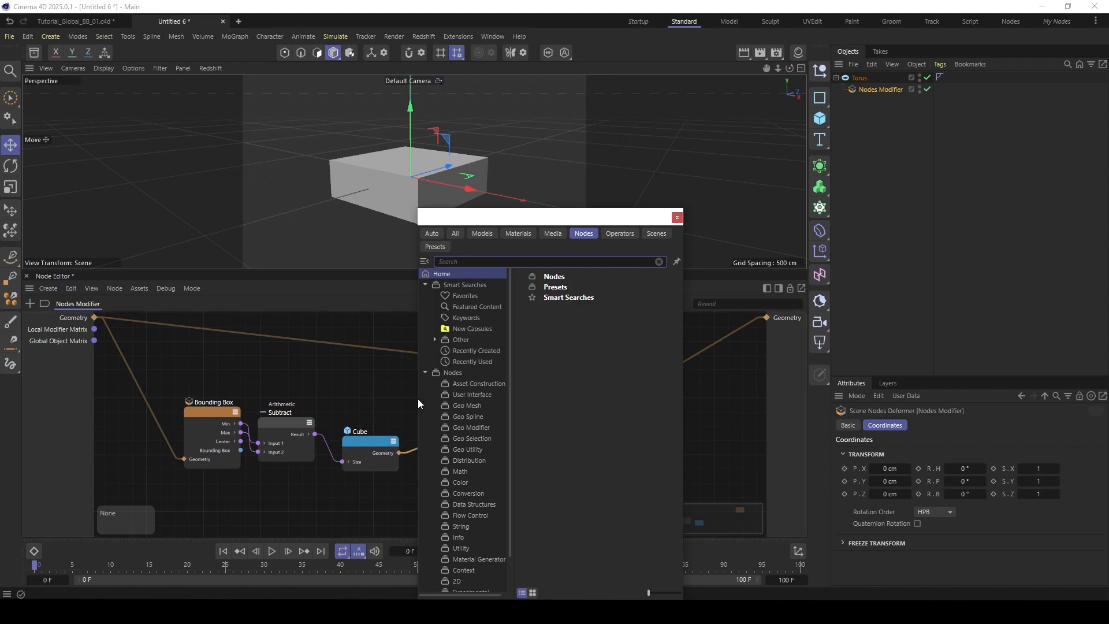
pyautogui.write('edge')
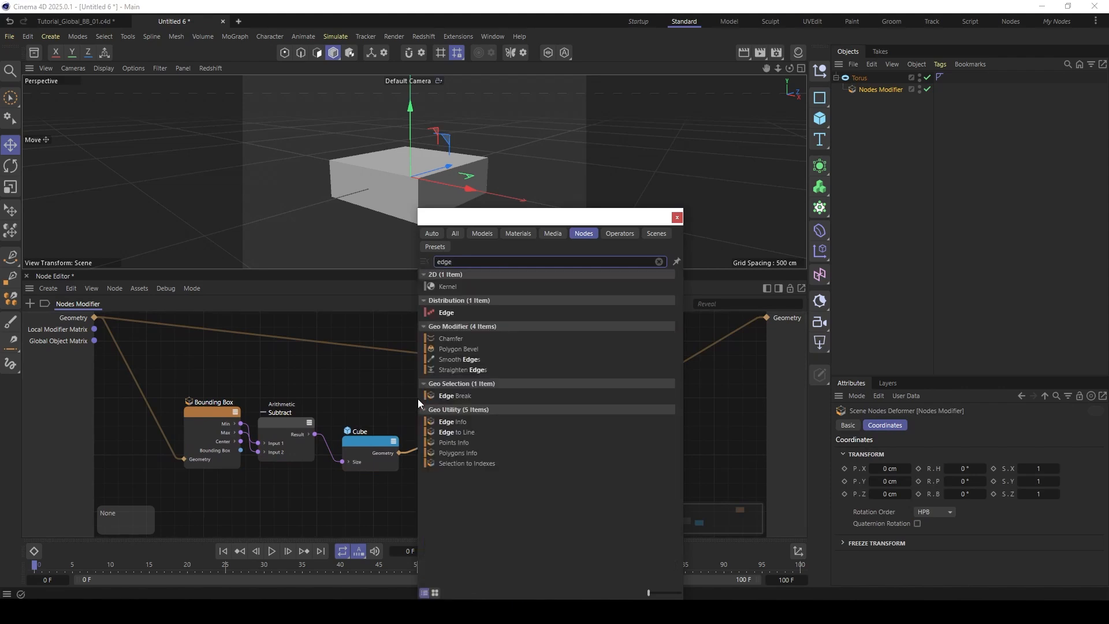
pyautogui.doubleClick(463, 432)
pyautogui.moveTo(417, 401); pyautogui.dragTo(456, 452)
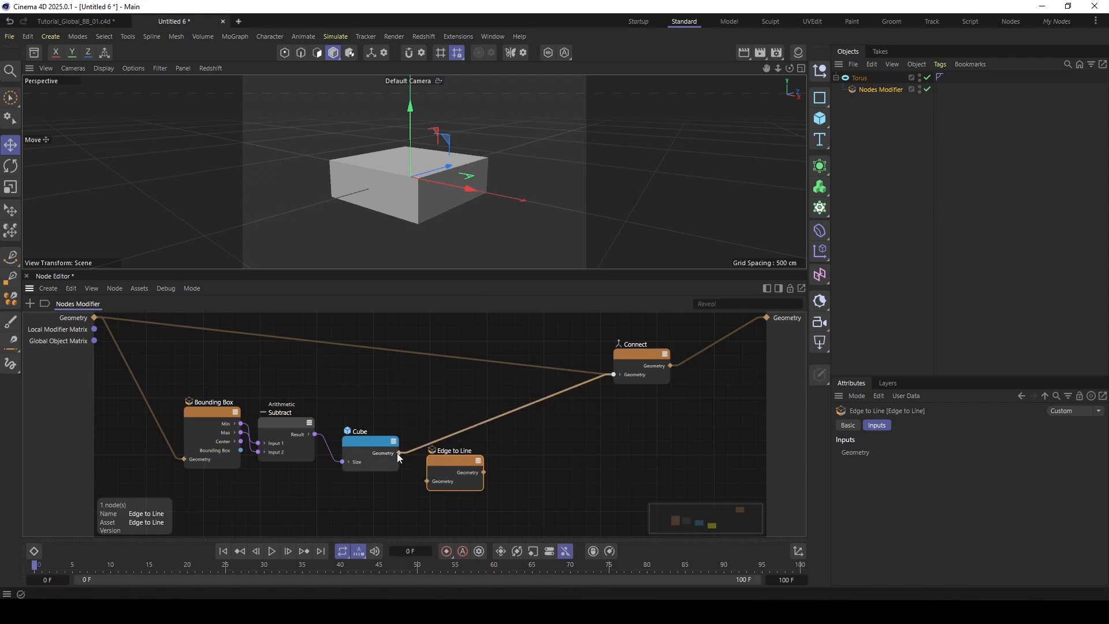
pyautogui.moveTo(420, 470); pyautogui.dragTo(431, 480)
pyautogui.scroll(2, 444, 469)
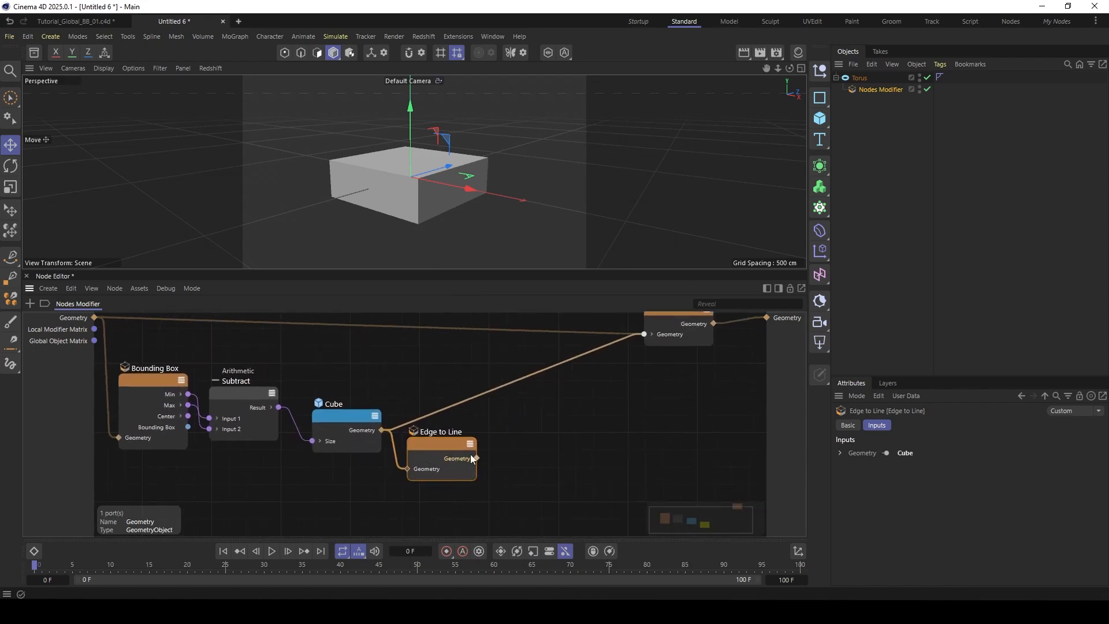
pyautogui.moveTo(450, 443); pyautogui.dragTo(450, 448)
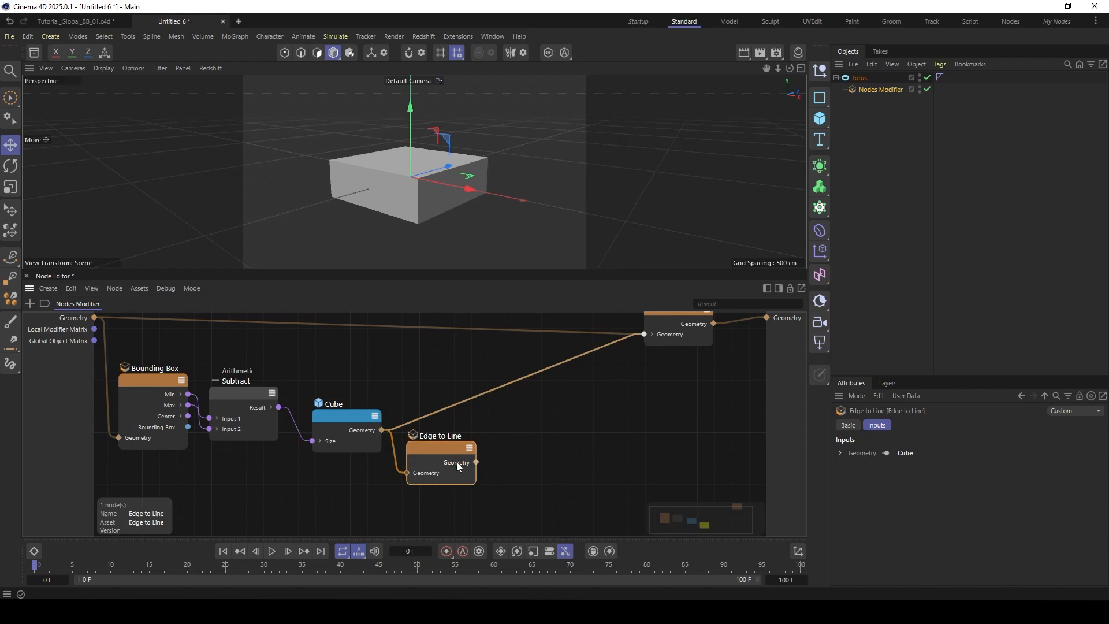
# - Add a Sweep Line node after Edge to Line and expand its Path input to expose the Geometry port
pyautogui.doubleClick(534, 418)
pyautogui.write('su')
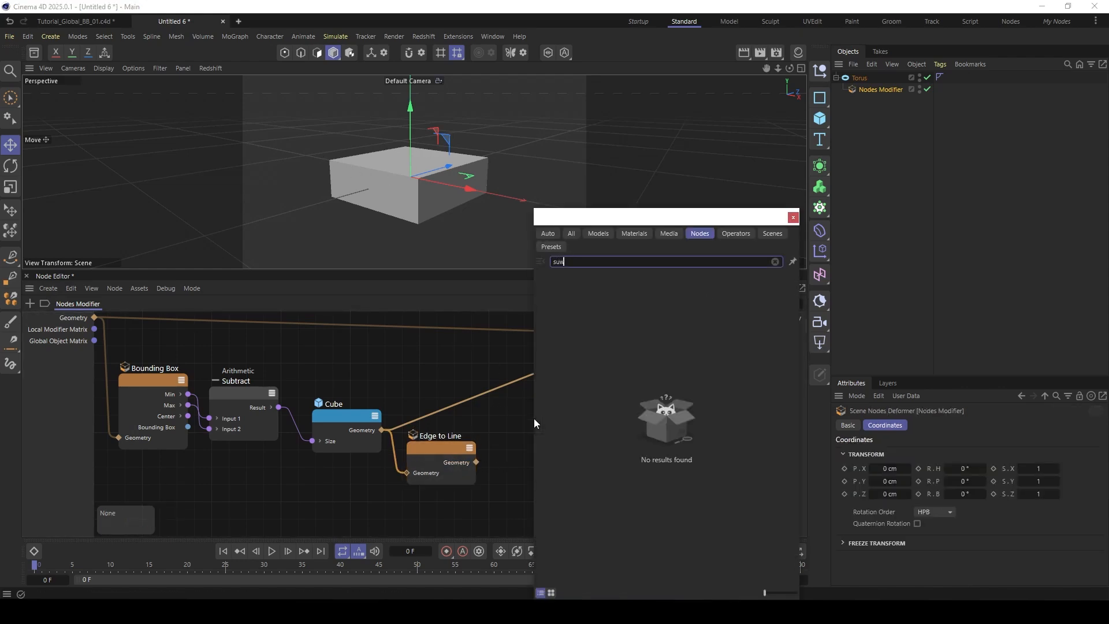
pyautogui.press('BackSpace')
pyautogui.write('we')
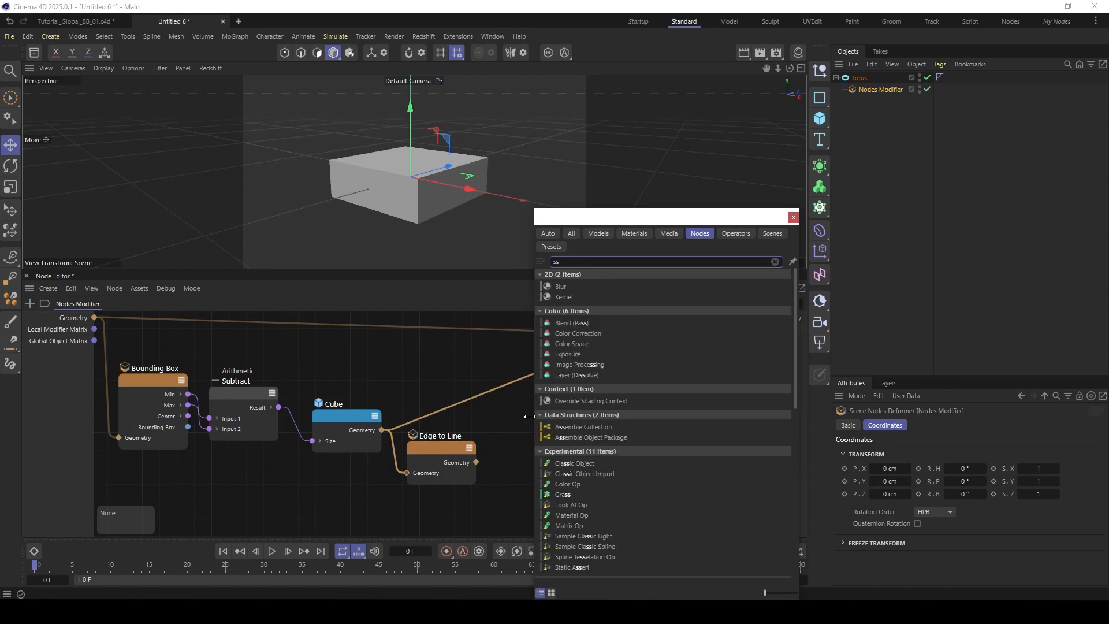
pyautogui.doubleClick(568, 278)
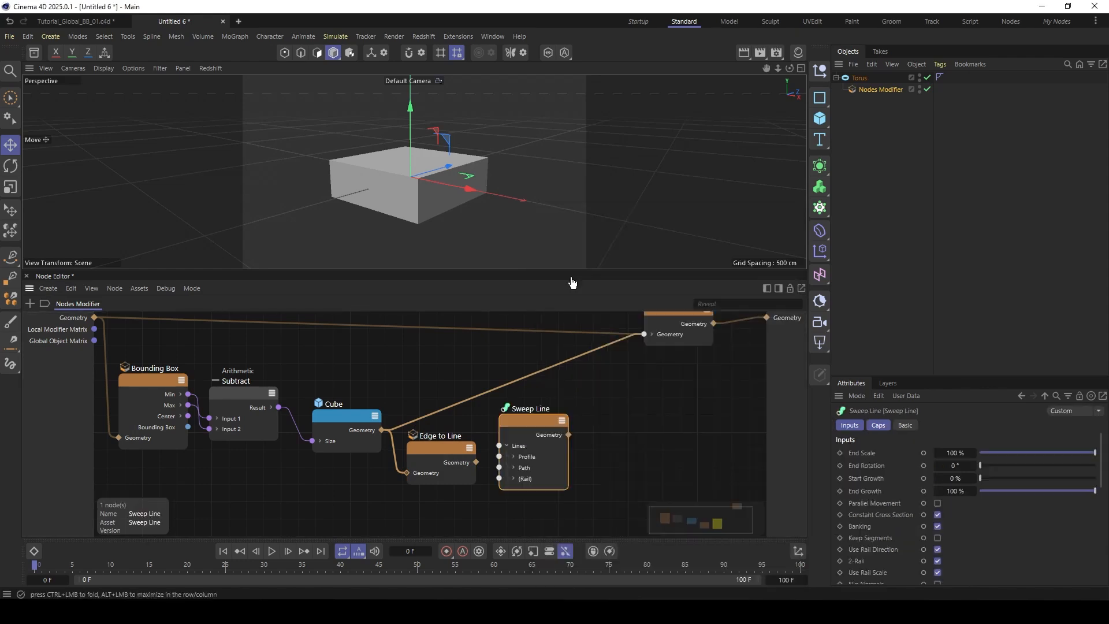
pyautogui.click(533, 444)
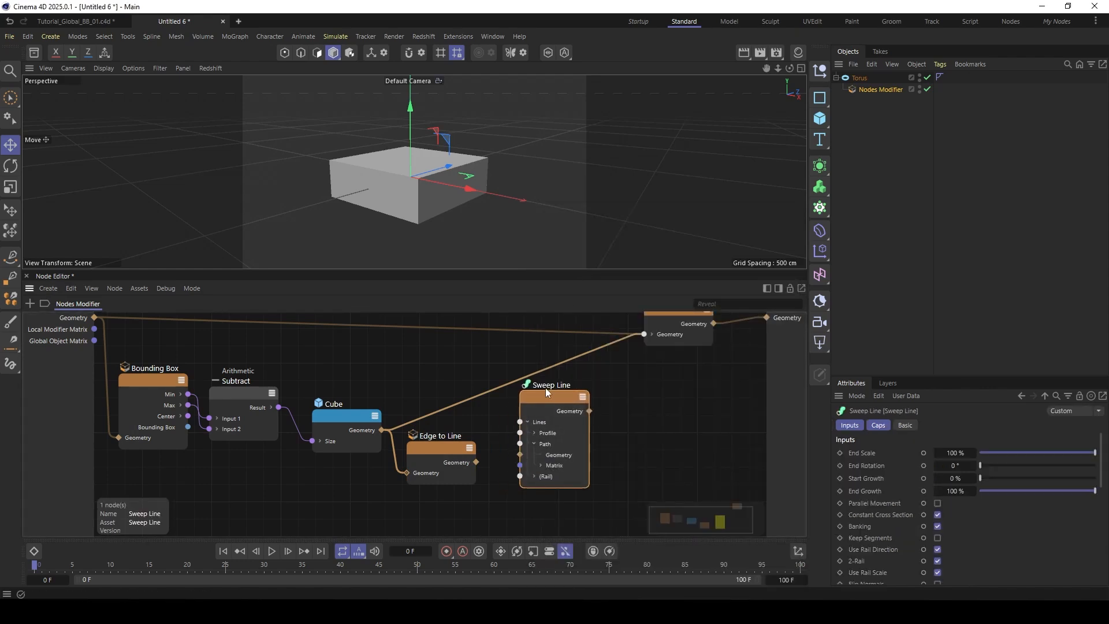
pyautogui.moveTo(545, 387); pyautogui.dragTo(543, 407)
# - Connect the Edge to Line output to the Sweep Line's Path Geometry and arrange the inserted Tesselate Spline between them
pyautogui.click(441, 448)
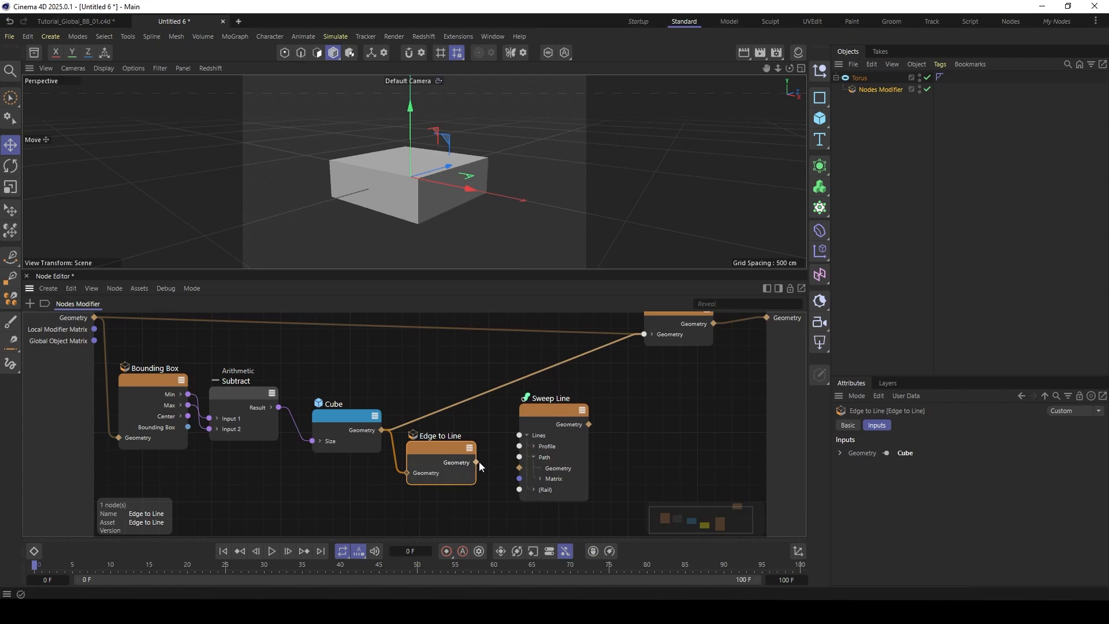
pyautogui.moveTo(477, 461); pyautogui.dragTo(532, 463)
pyautogui.moveTo(545, 410); pyautogui.dragTo(583, 408)
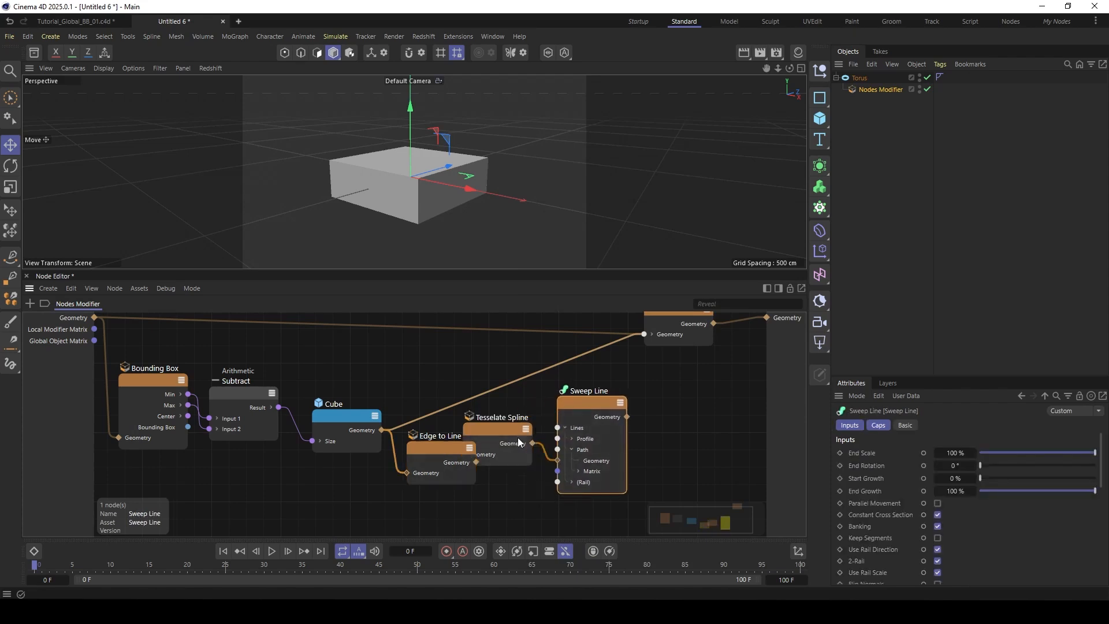
pyautogui.moveTo(517, 436); pyautogui.dragTo(532, 456)
pyautogui.moveTo(582, 407); pyautogui.dragTo(600, 406)
pyautogui.moveTo(519, 443); pyautogui.dragTo(526, 443)
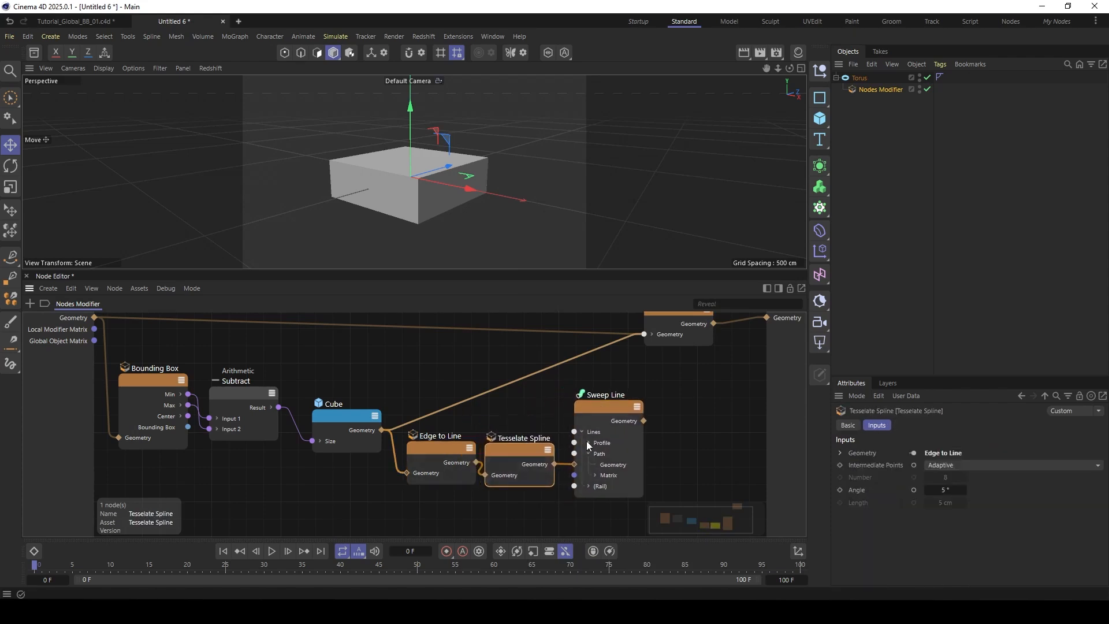
# - Add an n-Side node and connect its geometry to the Sweep Line's Profile Geometry input, placing it above Edge to Line
pyautogui.click(587, 442)
pyautogui.moveTo(593, 412); pyautogui.dragTo(592, 408)
pyautogui.doubleClick(493, 403)
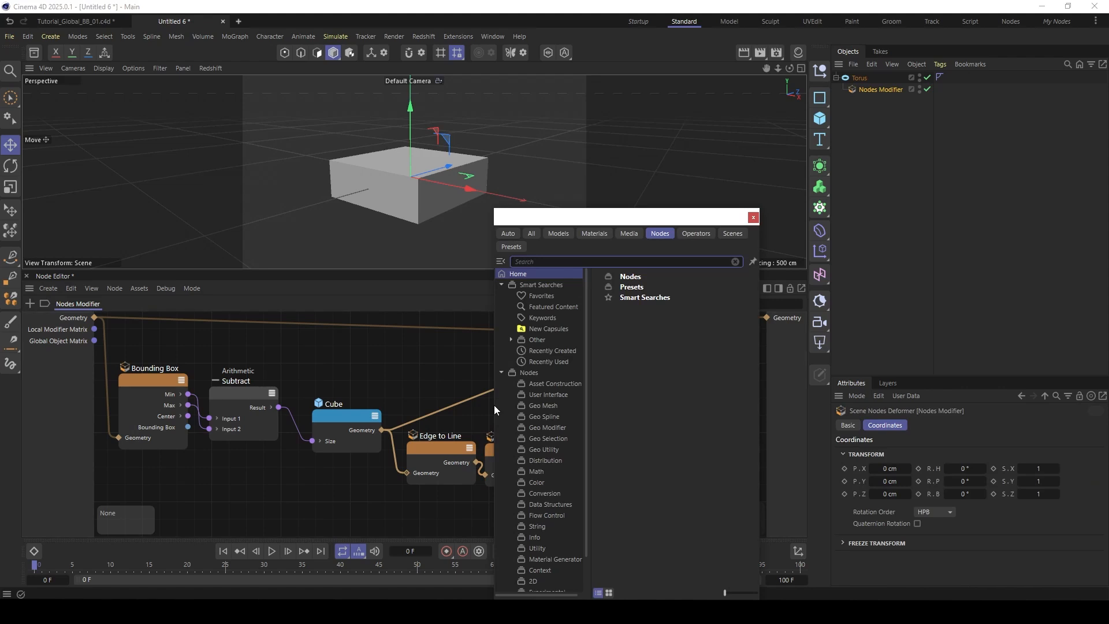
pyautogui.write('n-si')
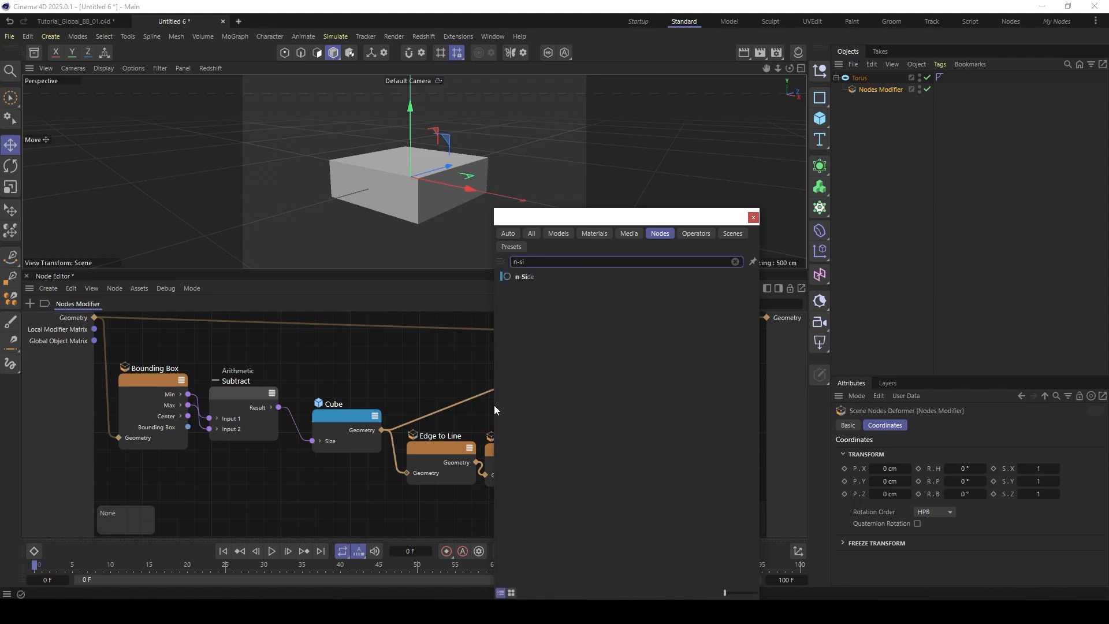
pyautogui.doubleClick(522, 277)
pyautogui.moveTo(489, 418); pyautogui.dragTo(574, 449)
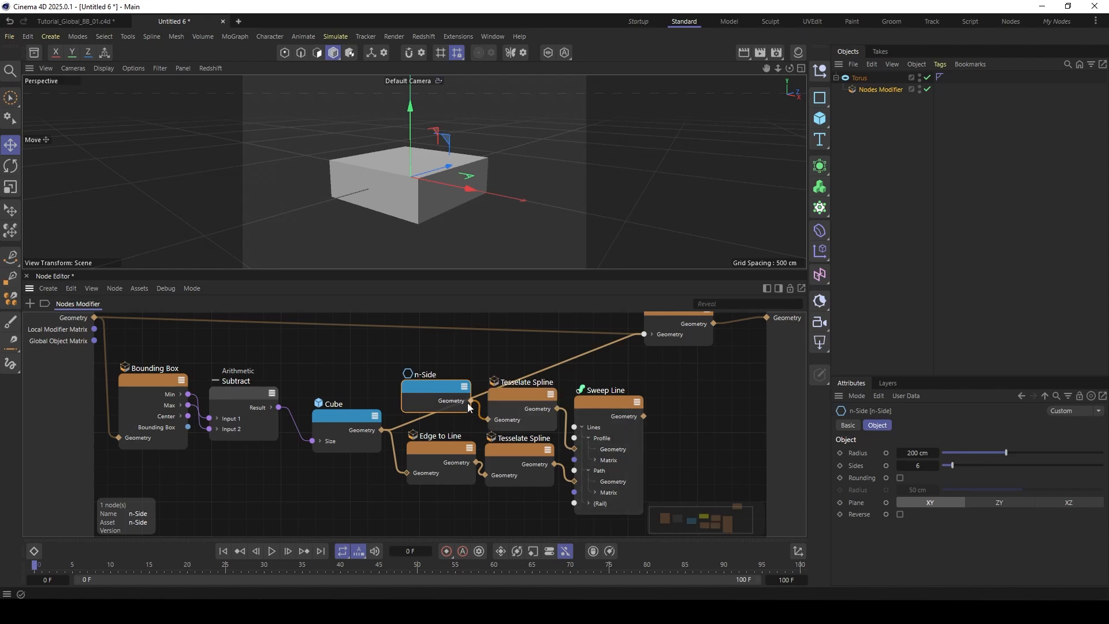
pyautogui.moveTo(440, 393); pyautogui.dragTo(447, 403)
# - Set the n-Side node's radius to 1 cm
pyautogui.click(917, 452)
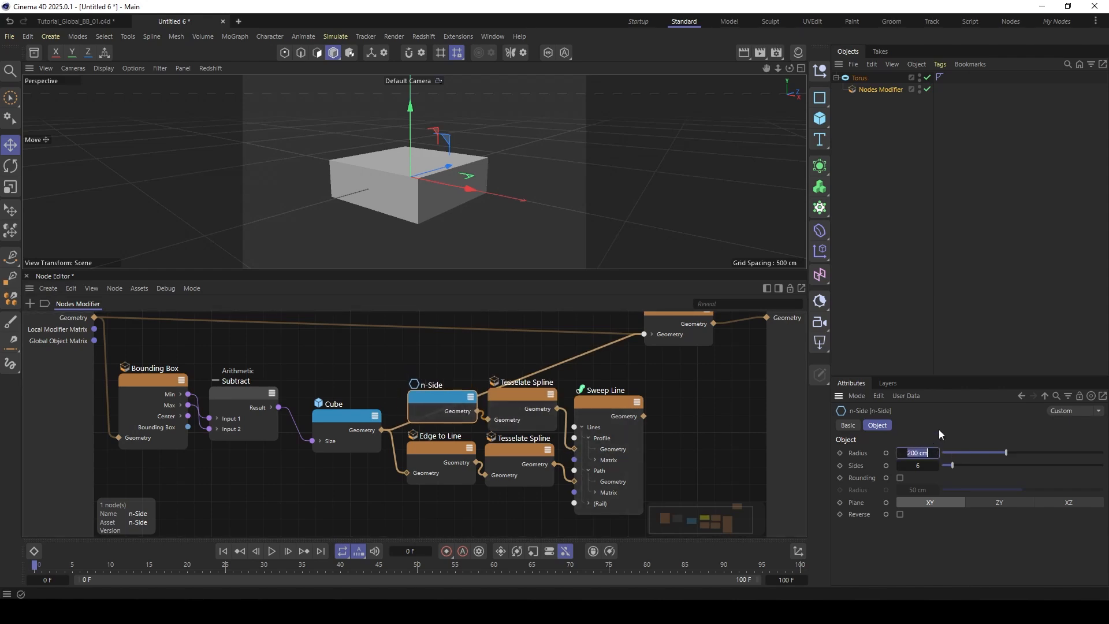
pyautogui.write('1')
pyautogui.click(490, 361)
# - Remove the direct Cube connection to the Connect node and feed the Sweep Line geometry into Connect instead
pyautogui.moveTo(652, 341); pyautogui.dragTo(586, 364, button='middle')
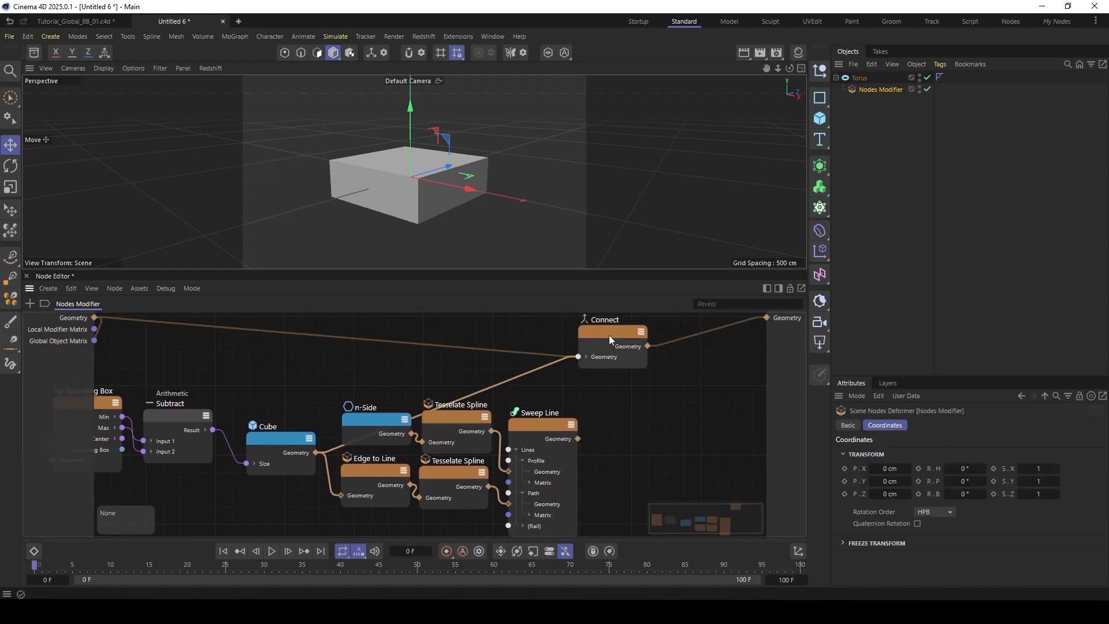
pyautogui.moveTo(608, 335); pyautogui.dragTo(656, 345)
pyautogui.click(559, 382)
pyautogui.press('Delete')
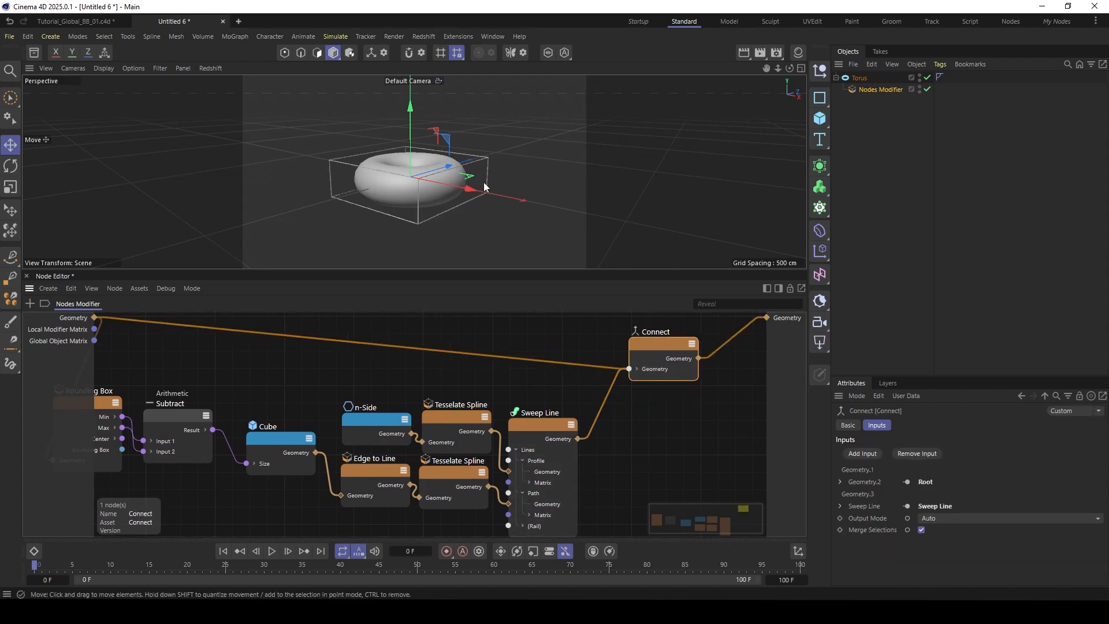
# - Select the torus and tilt it about its Z axis in the Perspective view to test the bounding box frame
pyautogui.scroll(6, 390, 158)
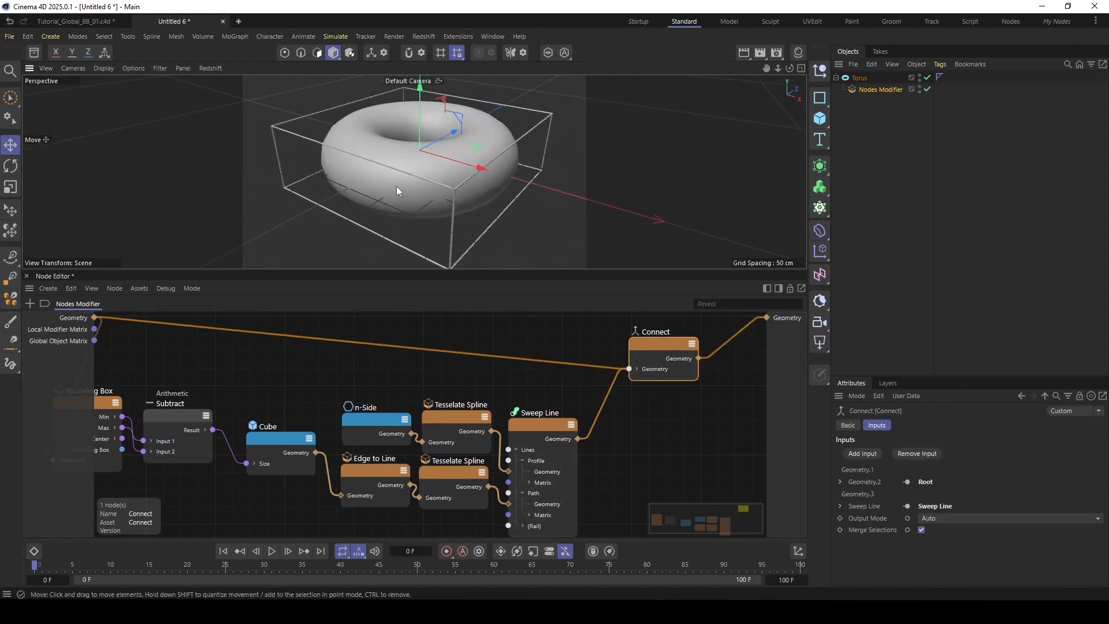
pyautogui.keyDown('alt'); pyautogui.moveTo(396, 191); pyautogui.dragTo(509, 98); pyautogui.keyUp('alt')
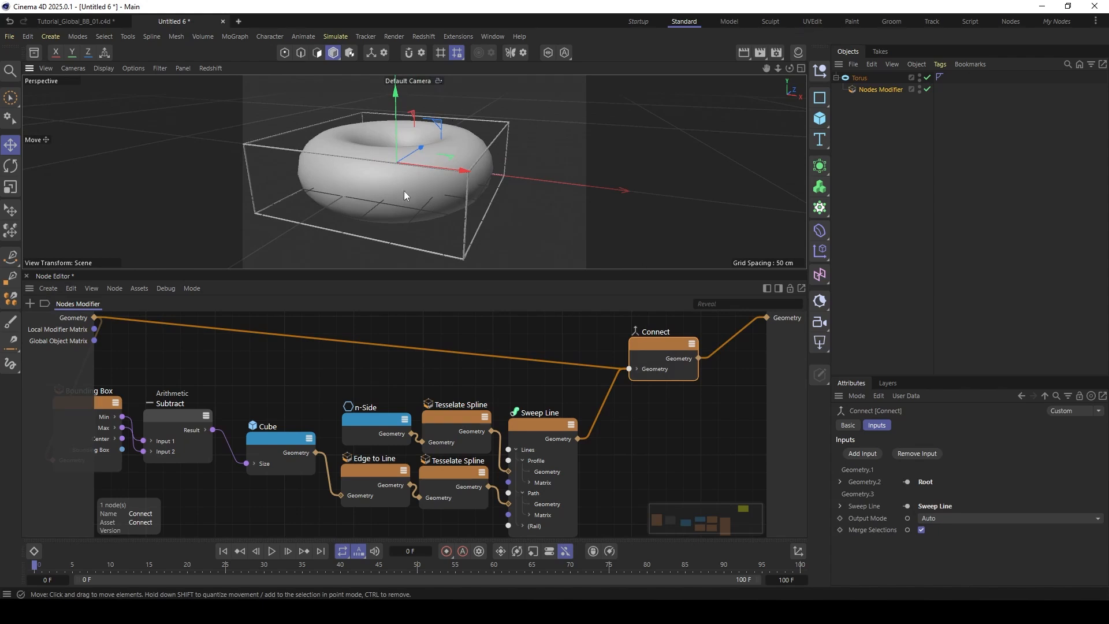
pyautogui.keyDown('alt'); pyautogui.moveTo(403, 192); pyautogui.dragTo(421, 180, button='middle'); pyautogui.keyUp('alt')
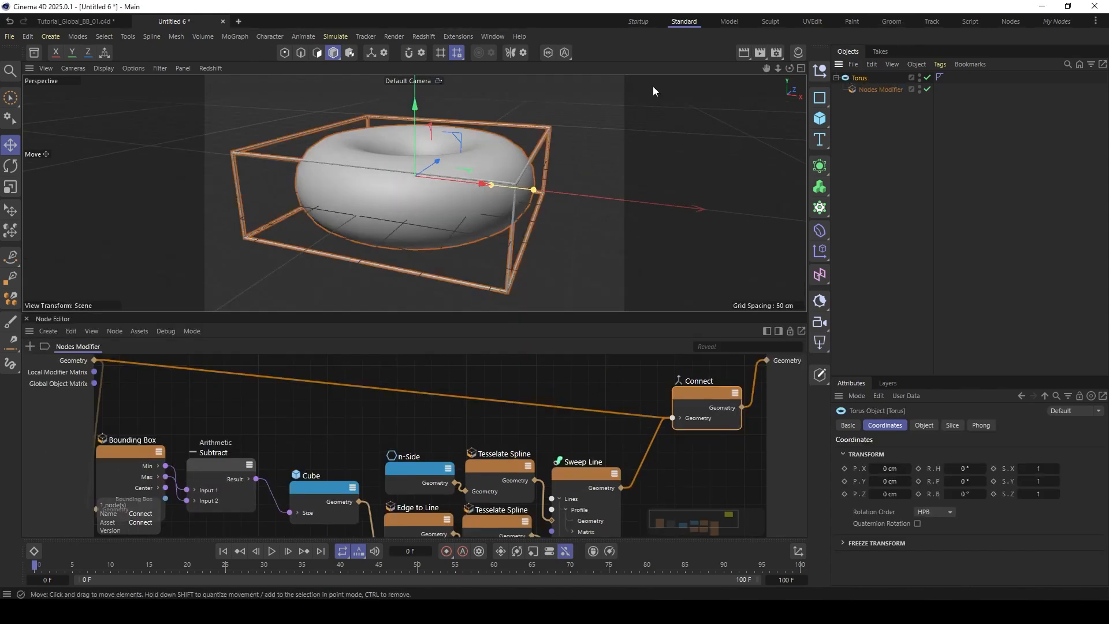
pyautogui.press('r')
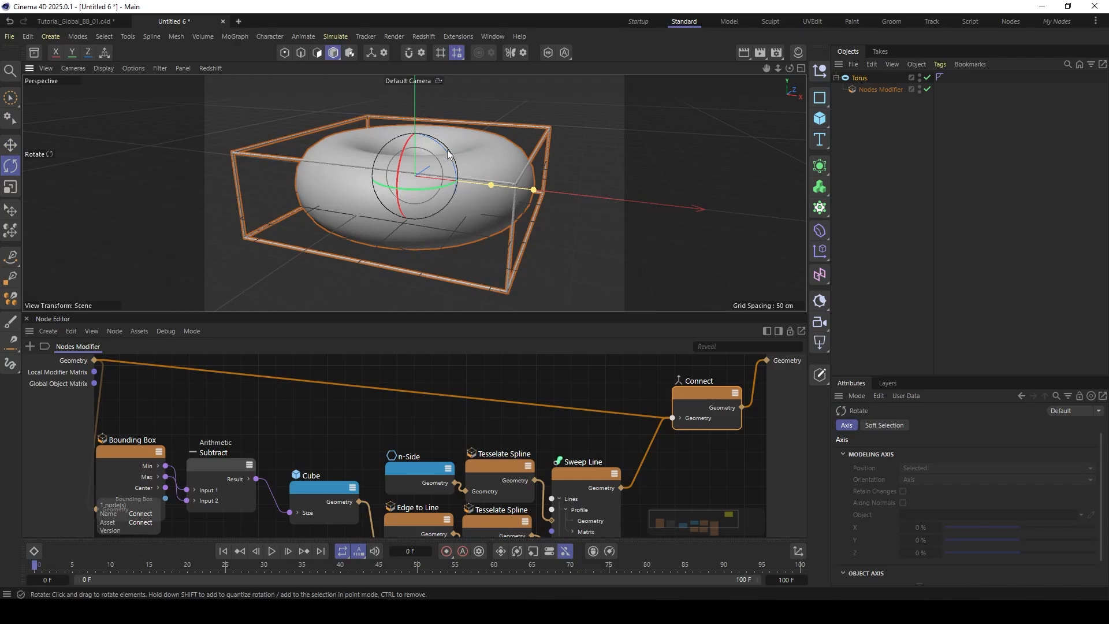
pyautogui.moveTo(446, 156); pyautogui.dragTo(449, 132)
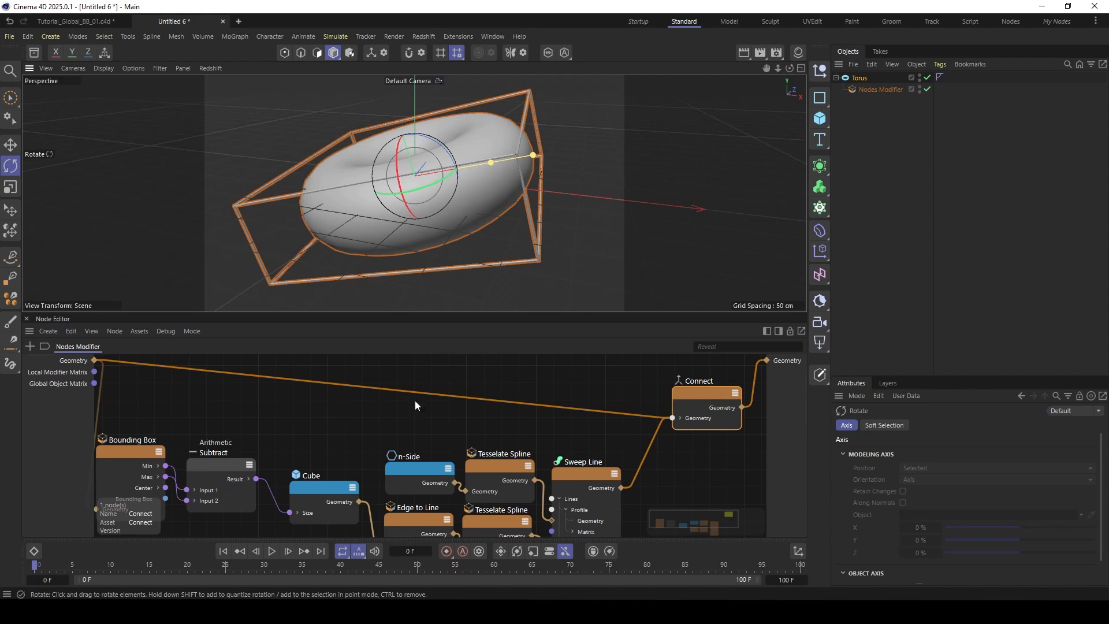
# - Examine the tilted torus and its frame from another angle, then undo the torus rotation
pyautogui.click(354, 415)
pyautogui.scroll(-2, 354, 414)
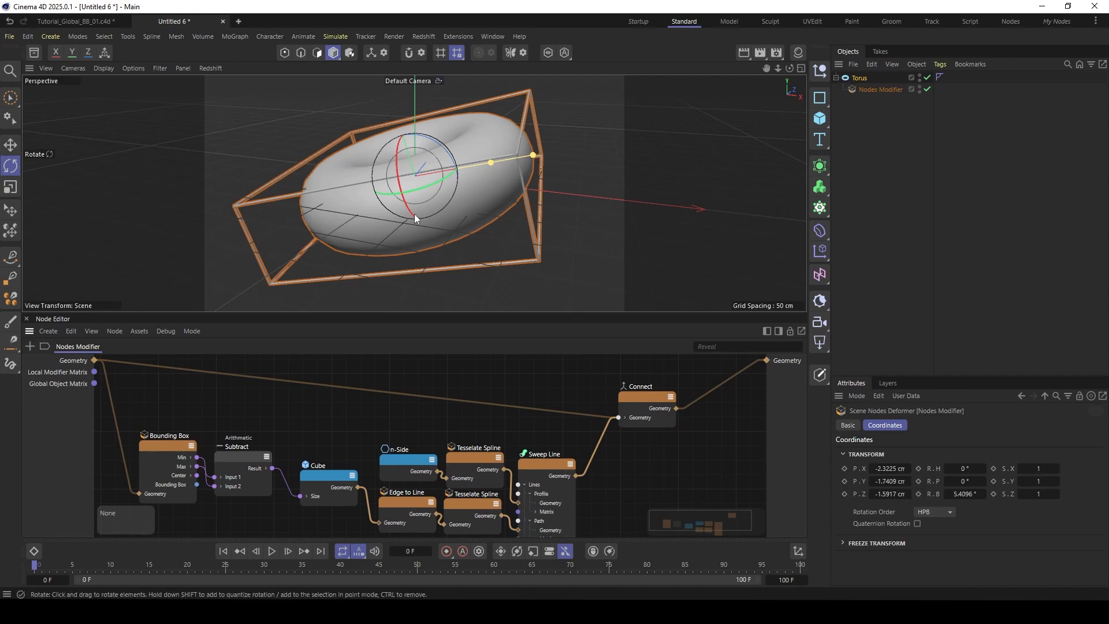
pyautogui.keyDown('alt'); pyautogui.moveTo(415, 218); pyautogui.dragTo(446, 200); pyautogui.keyUp('alt')
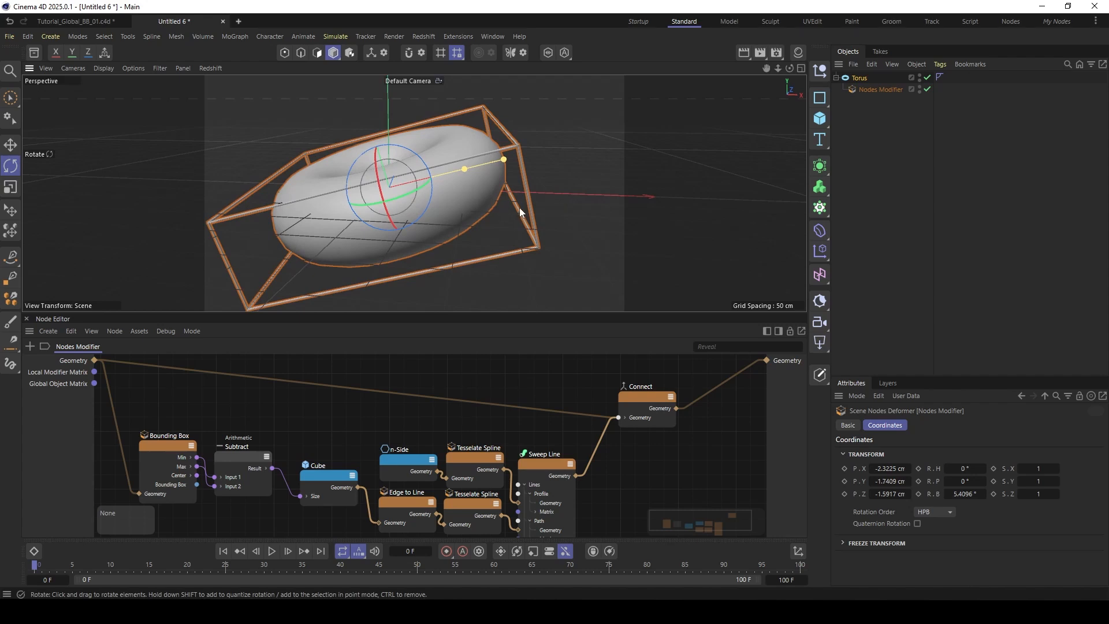
pyautogui.keyDown('alt'); pyautogui.moveTo(393, 193); pyautogui.dragTo(465, 196, button='middle'); pyautogui.keyUp('alt')
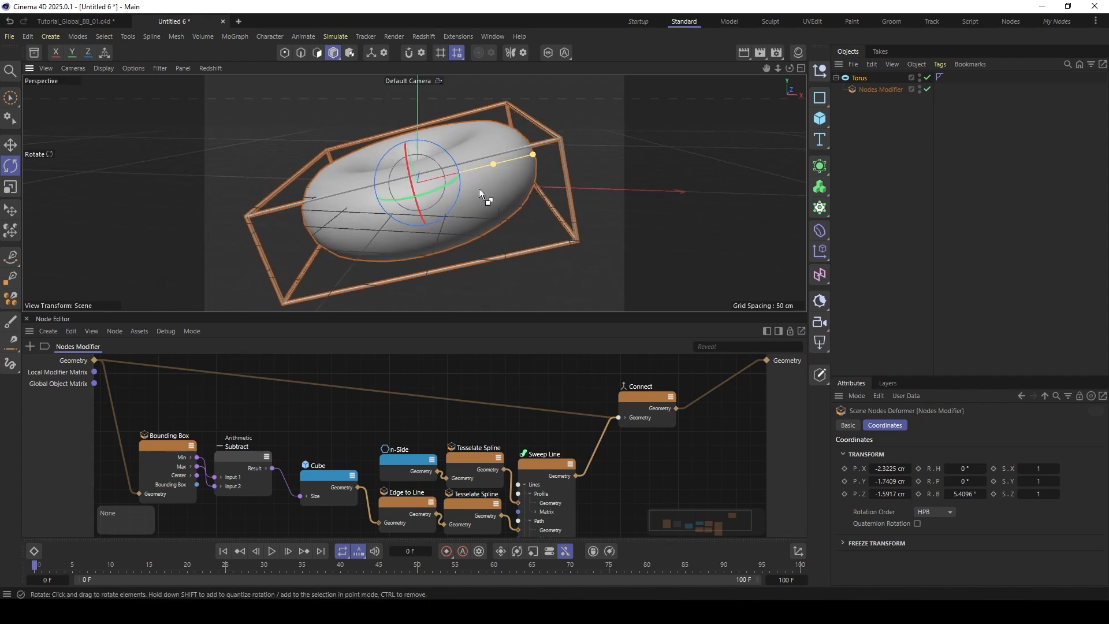
pyautogui.hotkey('ctrl', 'z')
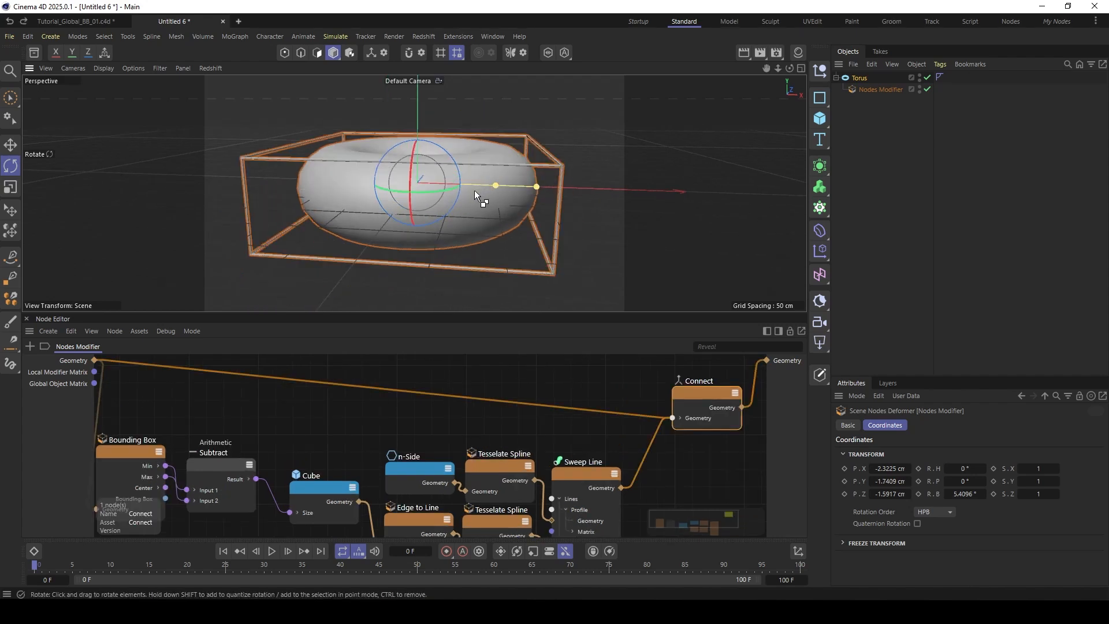
# - In the Front view, paint a green horizontal doodle line through the middle of the torus as the ground line
pyautogui.click(801, 68)
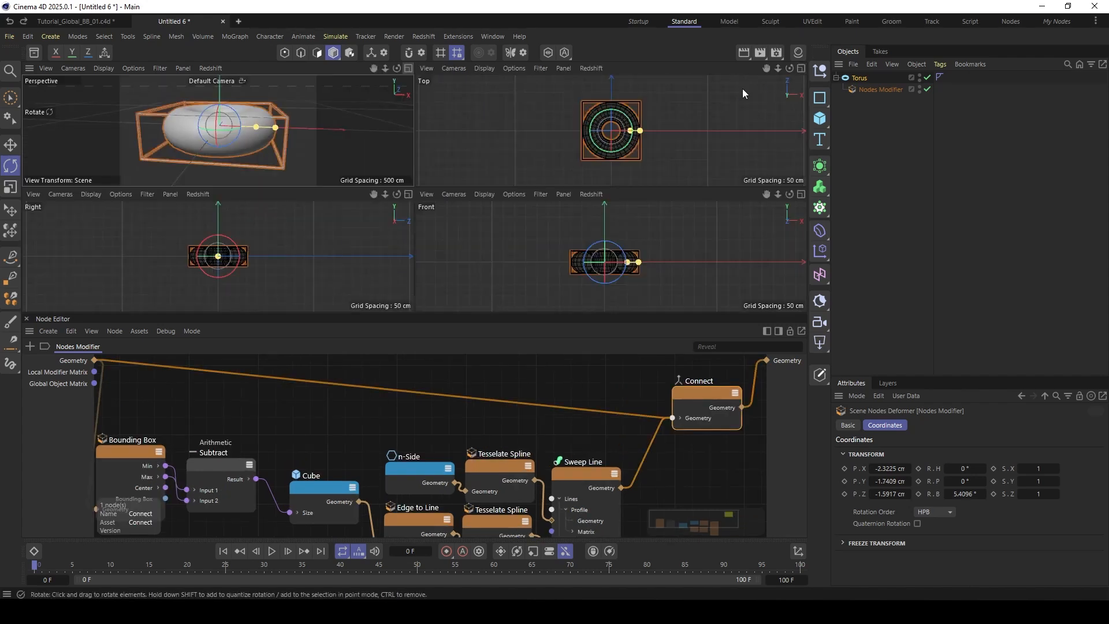
pyautogui.click(800, 193)
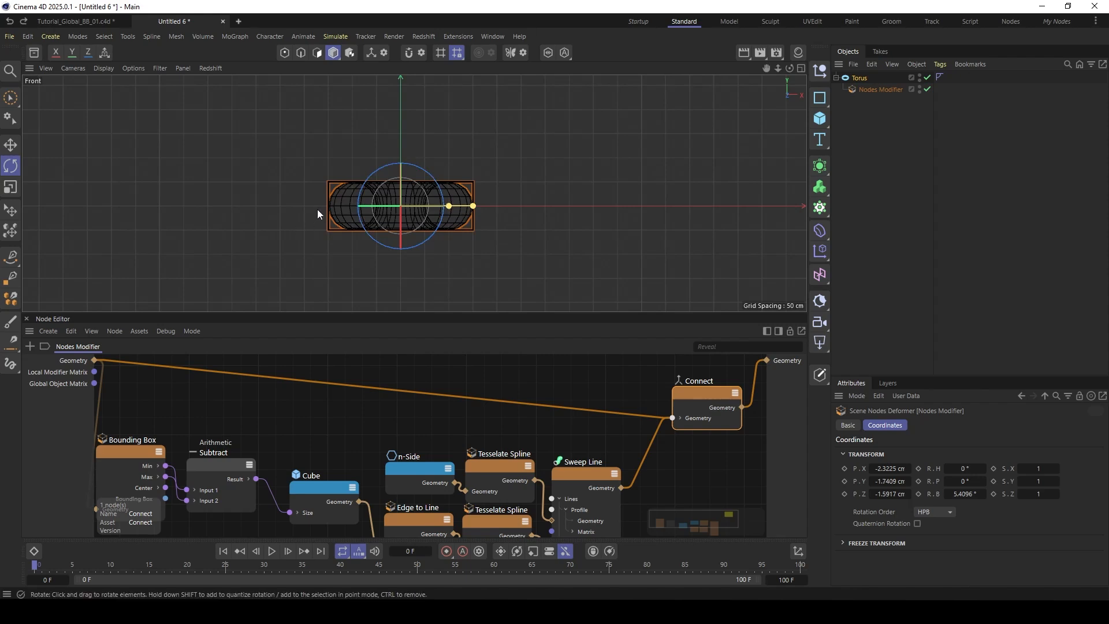
pyautogui.scroll(4, 341, 197)
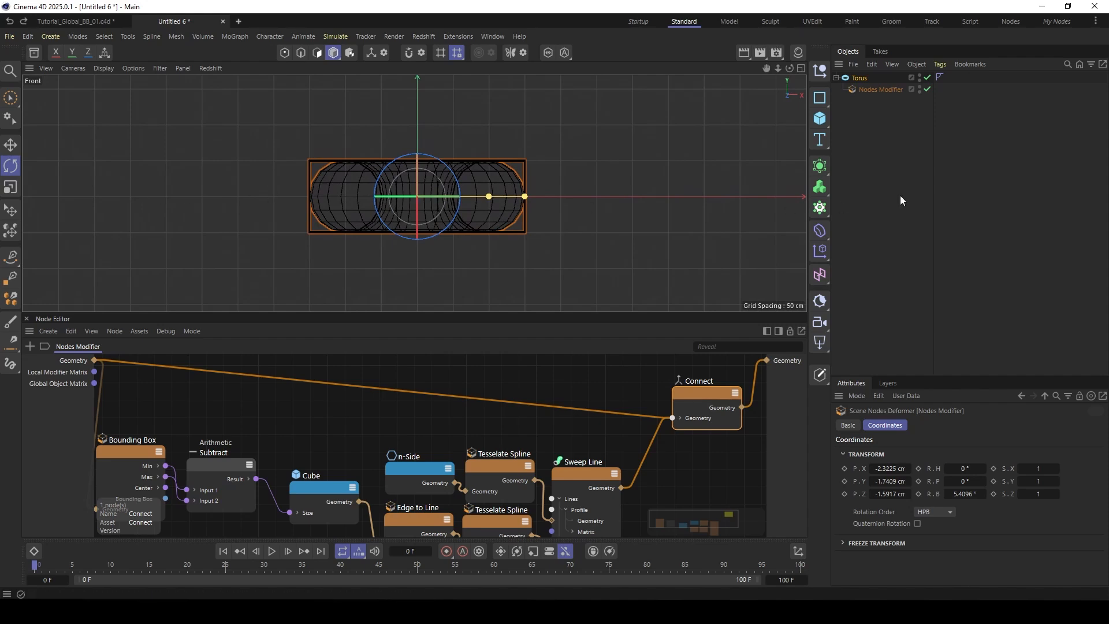
pyautogui.click(10, 363)
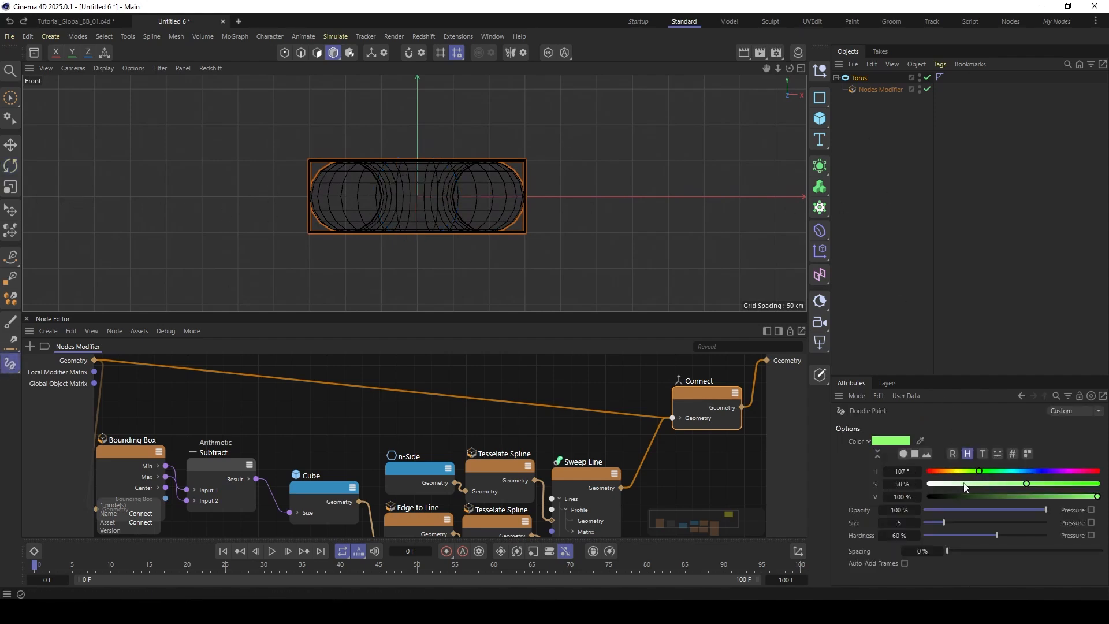
pyautogui.moveTo(88, 196); pyautogui.dragTo(91, 196)
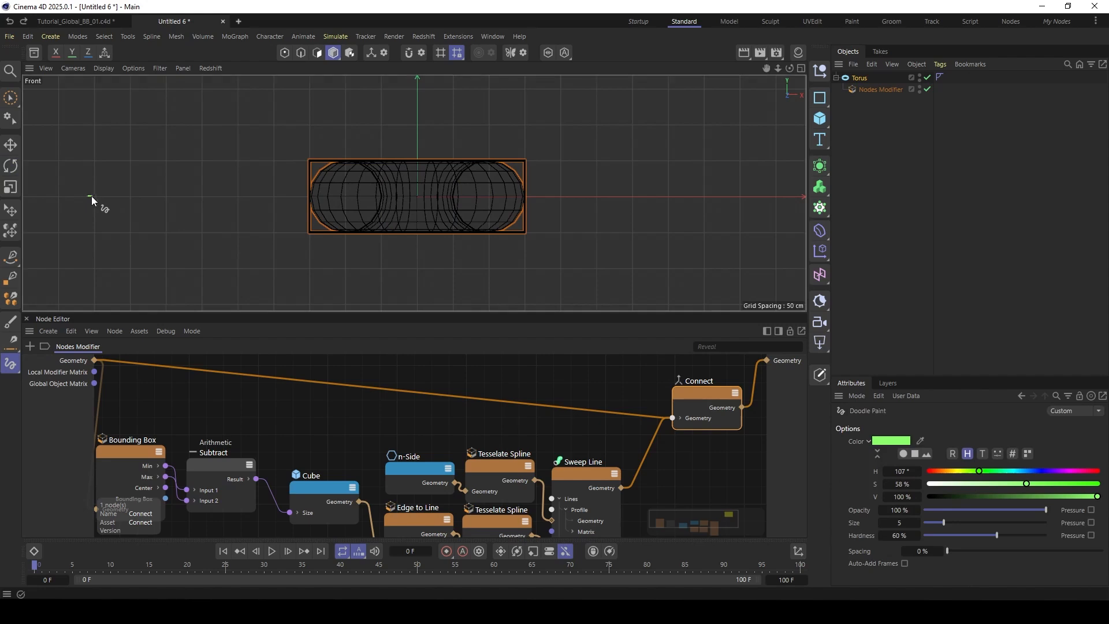
pyautogui.moveTo(321, 199); pyautogui.dragTo(465, 200)
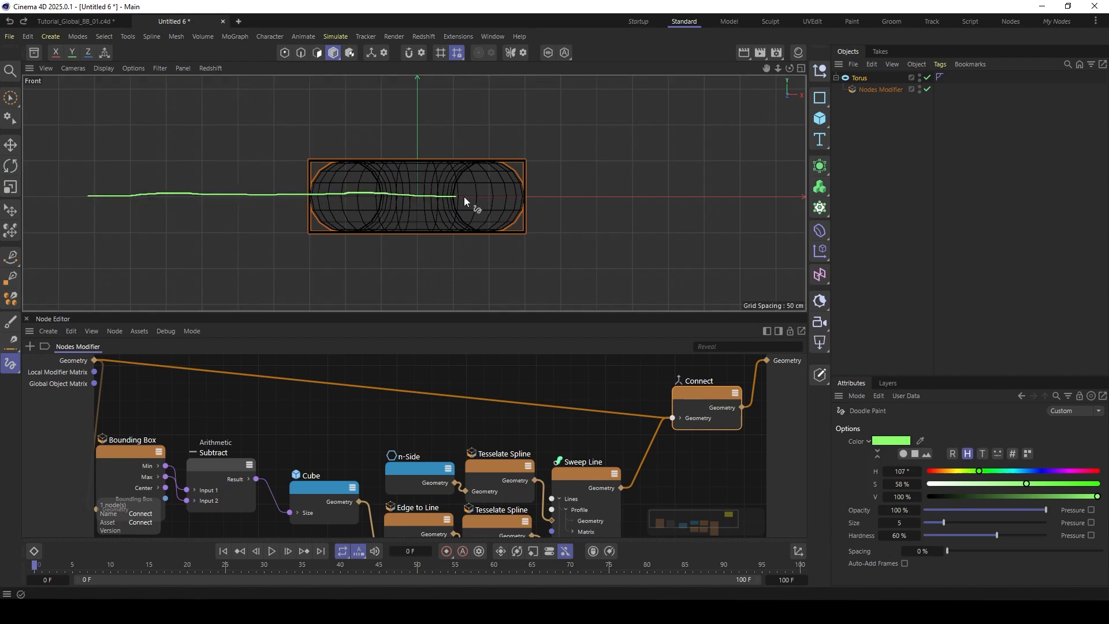
pyautogui.moveTo(760, 195); pyautogui.dragTo(762, 195)
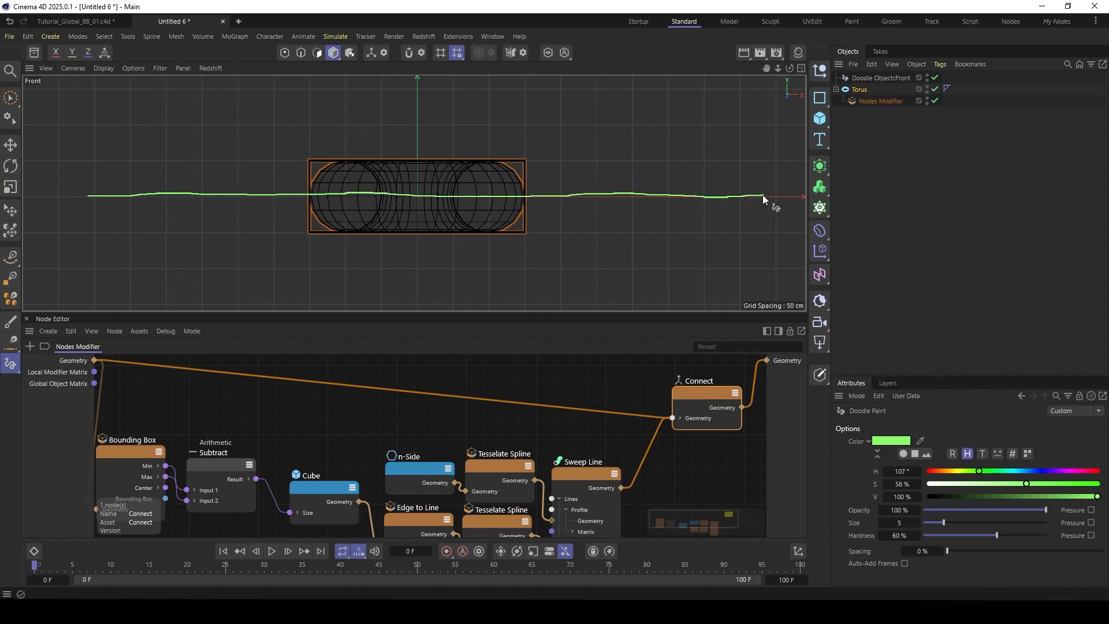
# - Rotate the torus in the Front view to a bank angle of about -29.5°
pyautogui.click(843, 89)
pyautogui.press('r')
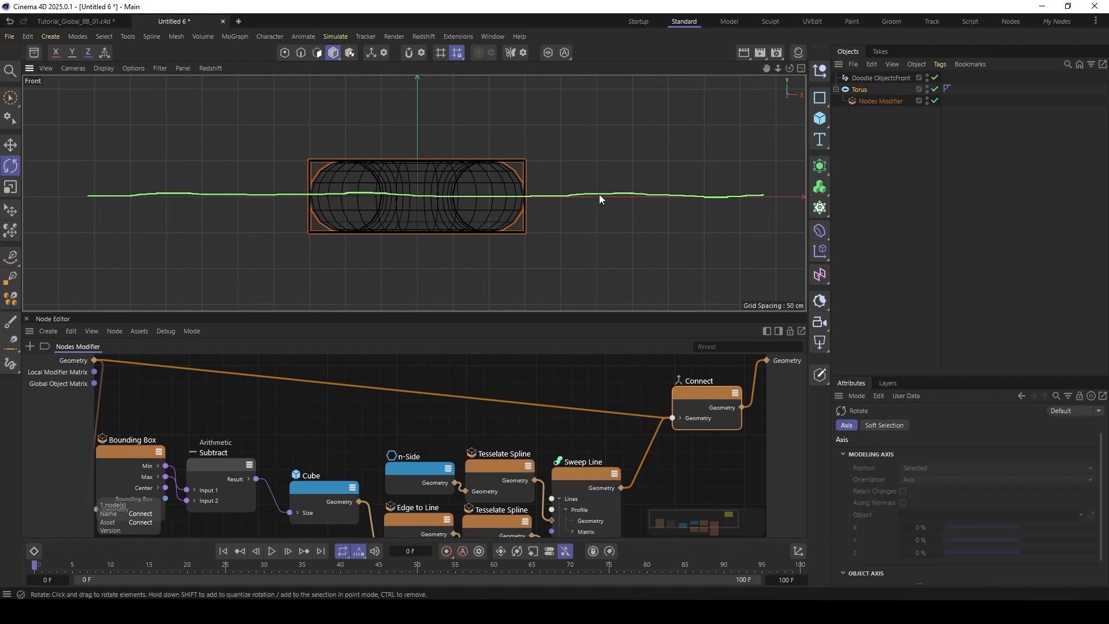
pyautogui.moveTo(453, 172); pyautogui.dragTo(445, 140)
pyautogui.click(854, 89)
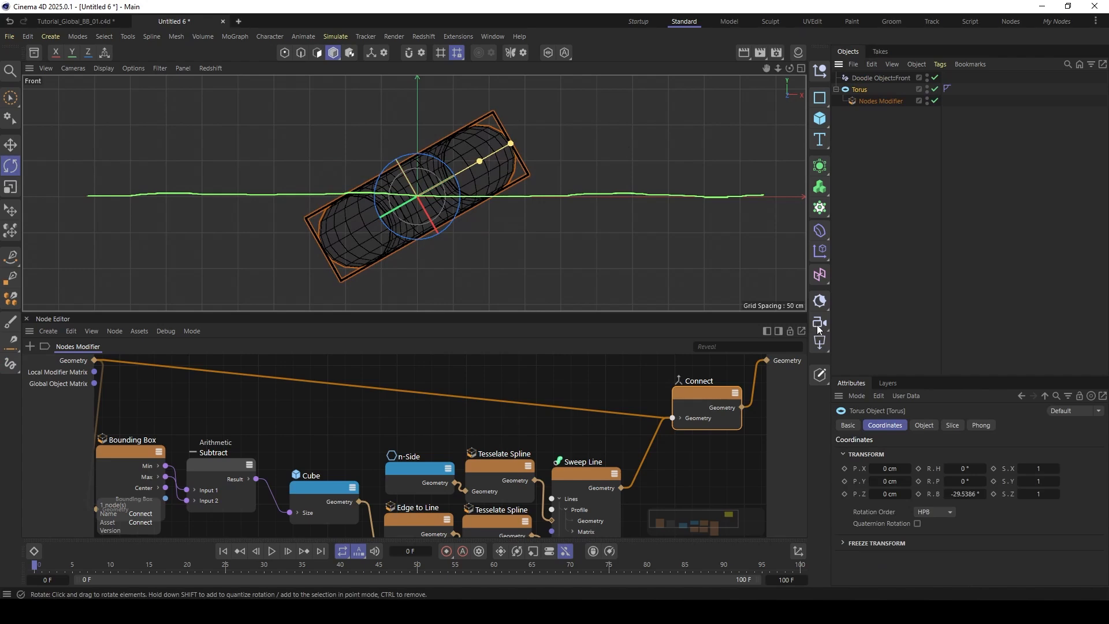
# - Paint a green upright rectangle around the tilted torus on the existing Front doodle object, marking its global bounding box
pyautogui.click(10, 363)
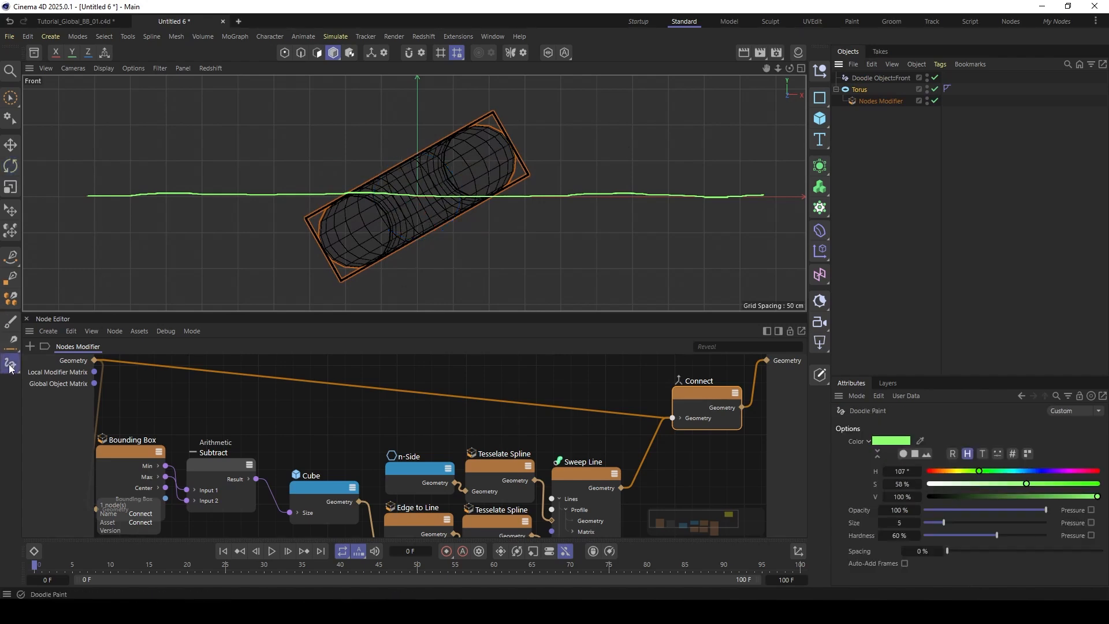
pyautogui.click(880, 78)
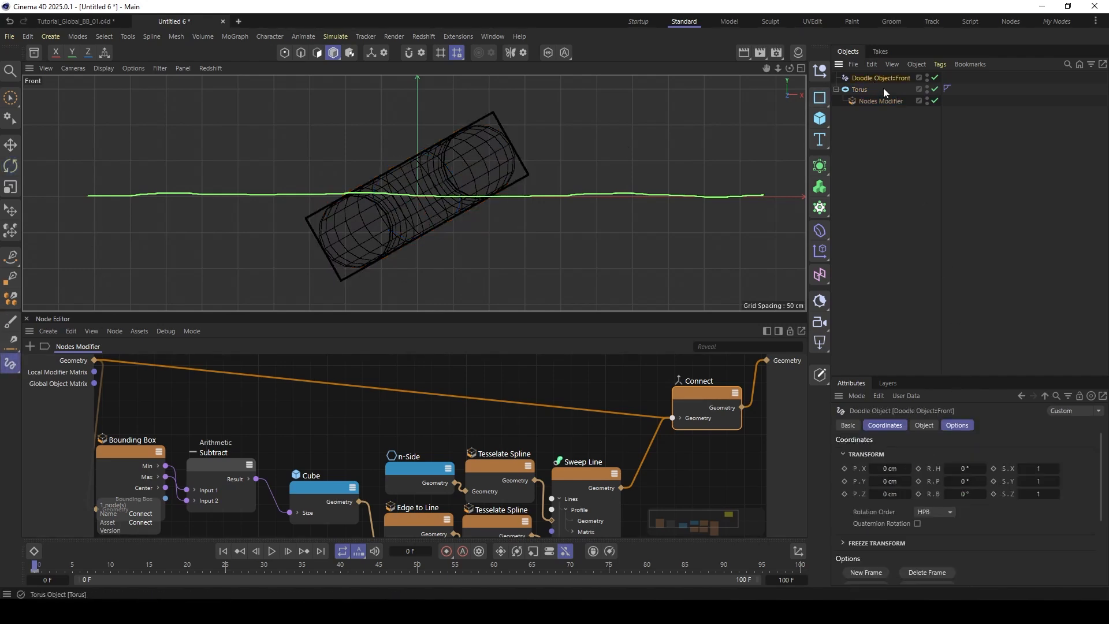
pyautogui.click(10, 362)
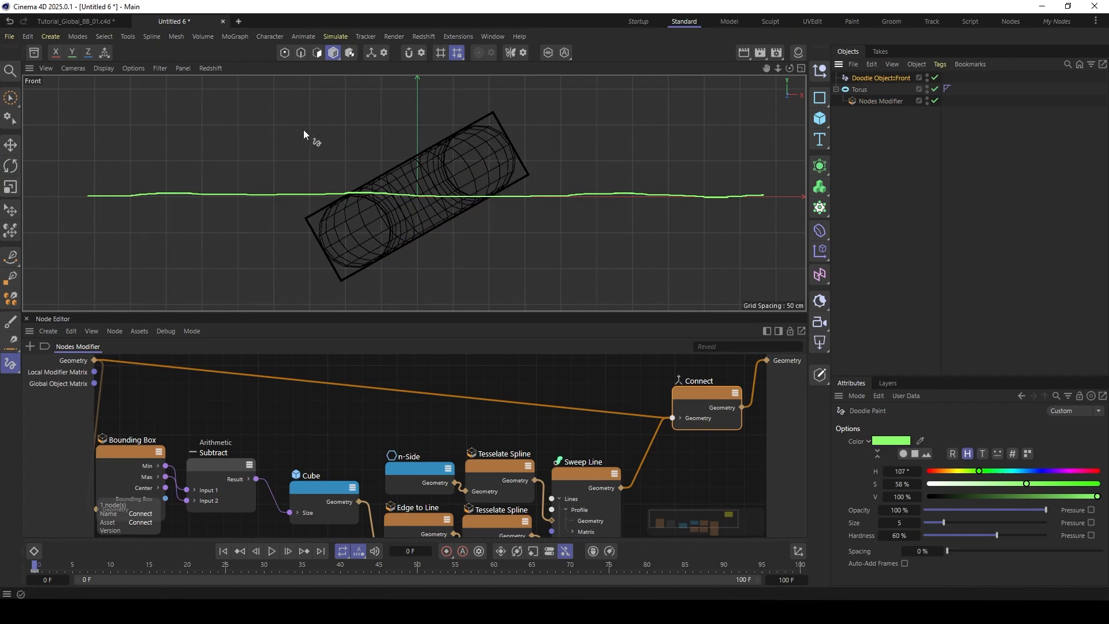
pyautogui.moveTo(315, 120); pyautogui.dragTo(321, 265)
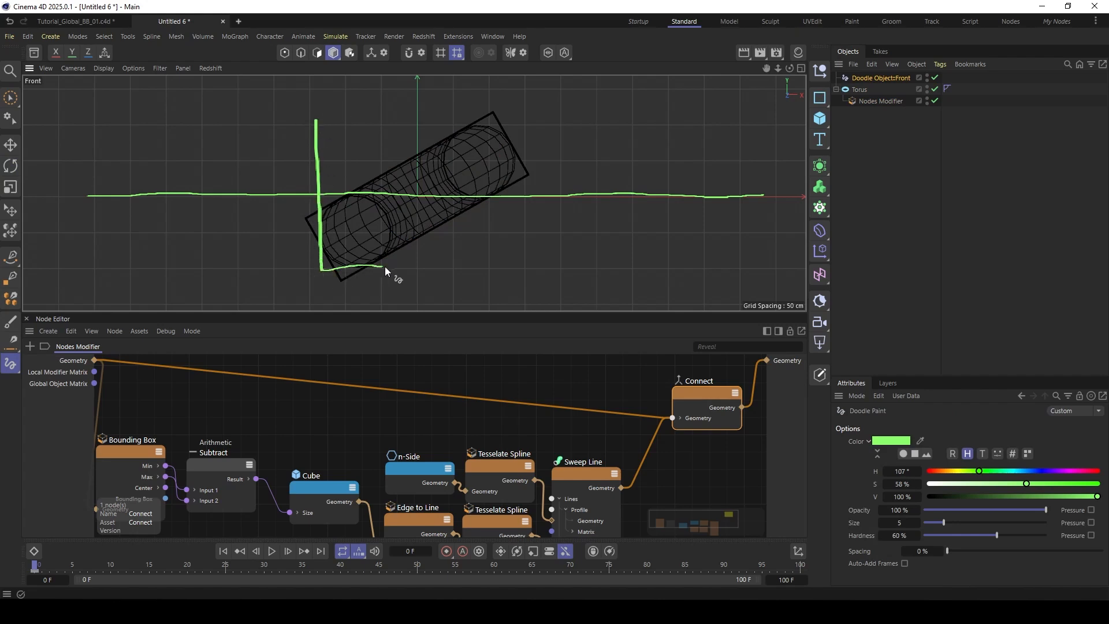
pyautogui.moveTo(508, 249)
pyautogui.mouseDown()
pyautogui.moveTo(522, 143)
pyautogui.moveTo(466, 118)
pyautogui.mouseUp()
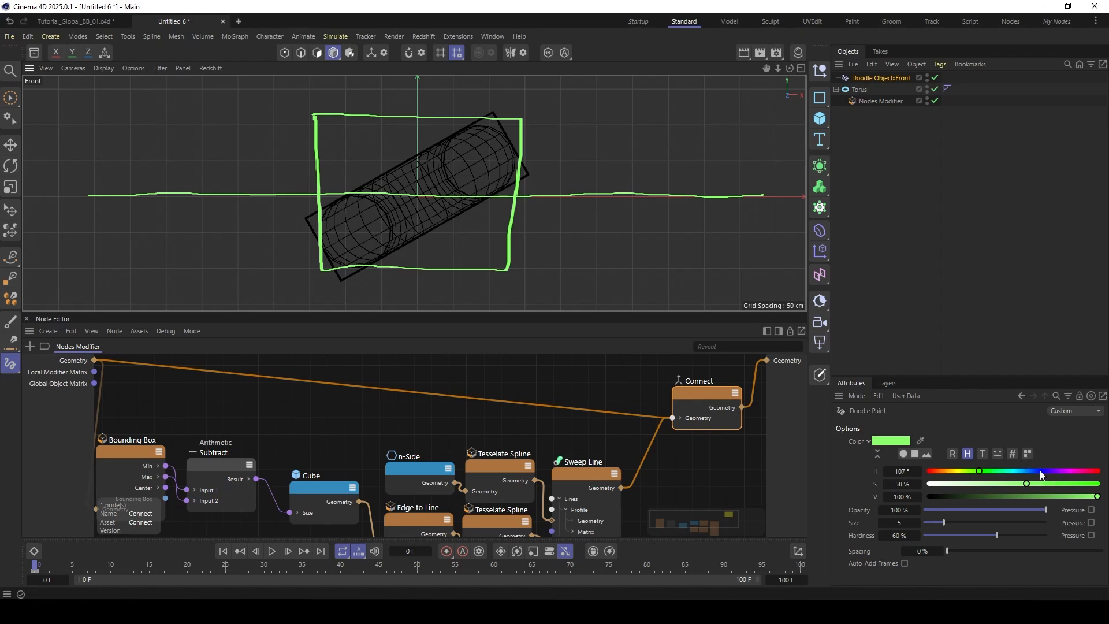
# - Paint a magenta line along the torus's tilted axis at hue 299°, and trace the torus silhouette in green at hue 122°
pyautogui.moveTo(1046, 471); pyautogui.dragTo(1069, 471)
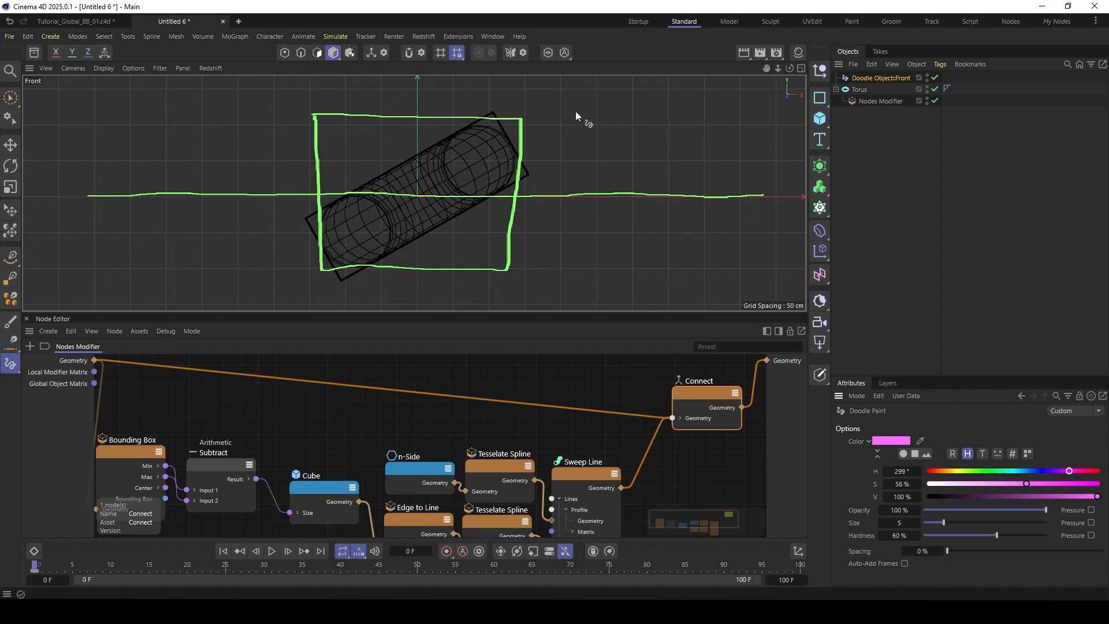
pyautogui.moveTo(633, 82); pyautogui.dragTo(471, 169)
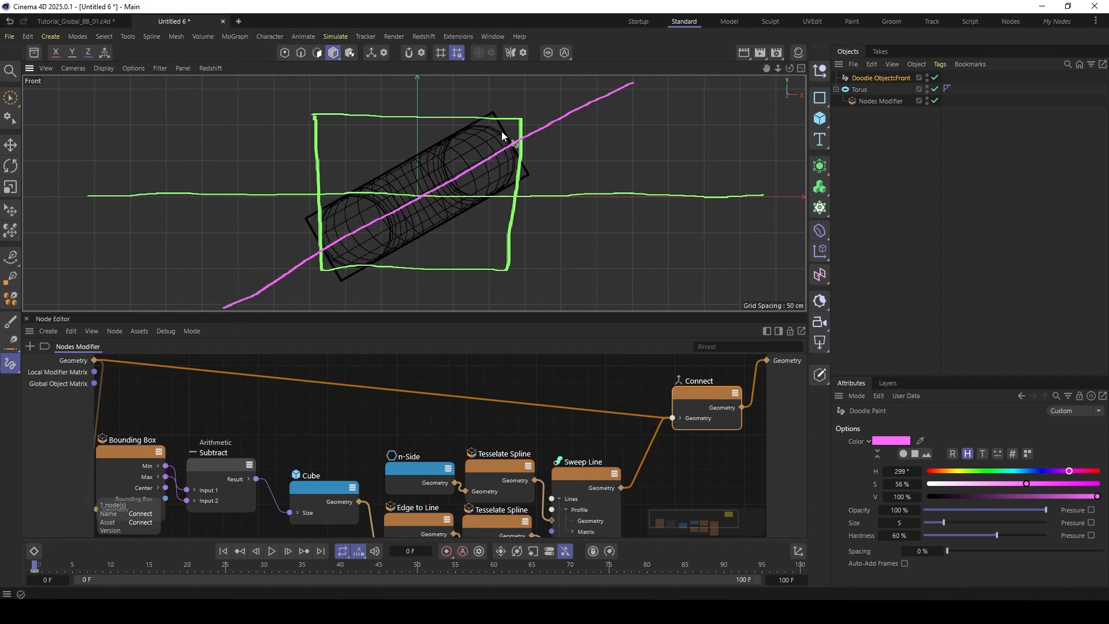
pyautogui.click(986, 471)
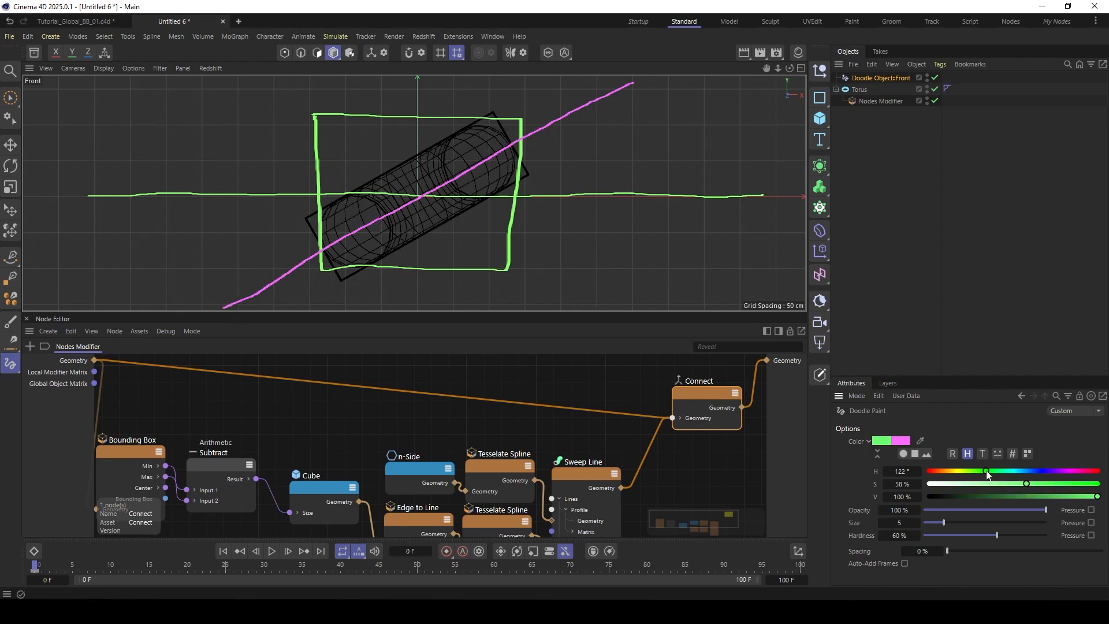
pyautogui.moveTo(323, 212)
pyautogui.mouseDown()
pyautogui.moveTo(457, 136)
pyautogui.moveTo(503, 137)
pyautogui.moveTo(506, 184)
pyautogui.moveTo(398, 247)
pyautogui.moveTo(345, 267)
pyautogui.moveTo(317, 233)
pyautogui.moveTo(323, 211)
pyautogui.mouseUp()
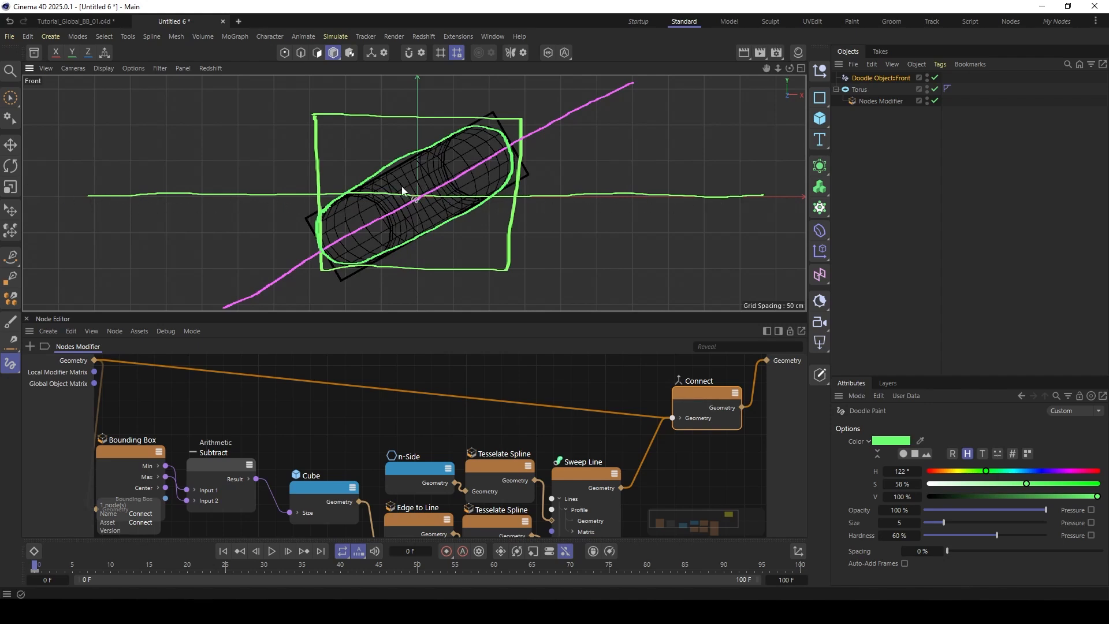
# - Paint a magenta loop with an arrowhead around the tilted axis at hue 297° to indicate rotation
pyautogui.click(1067, 470)
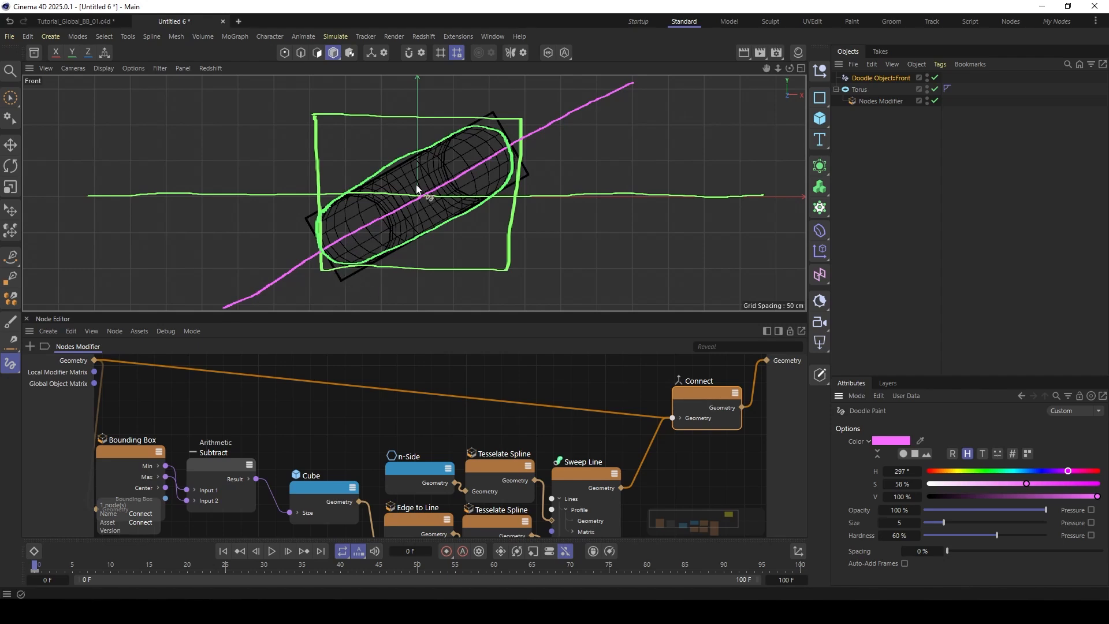
pyautogui.moveTo(436, 270); pyautogui.dragTo(438, 270)
pyautogui.moveTo(448, 217); pyautogui.dragTo(465, 136)
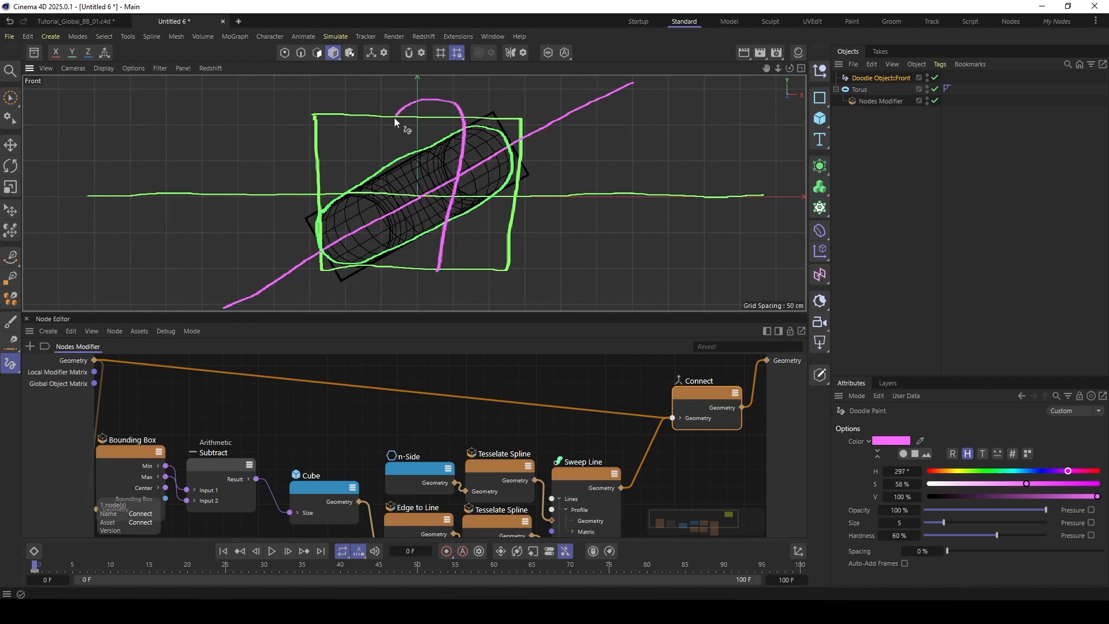
pyautogui.moveTo(395, 119); pyautogui.dragTo(370, 193)
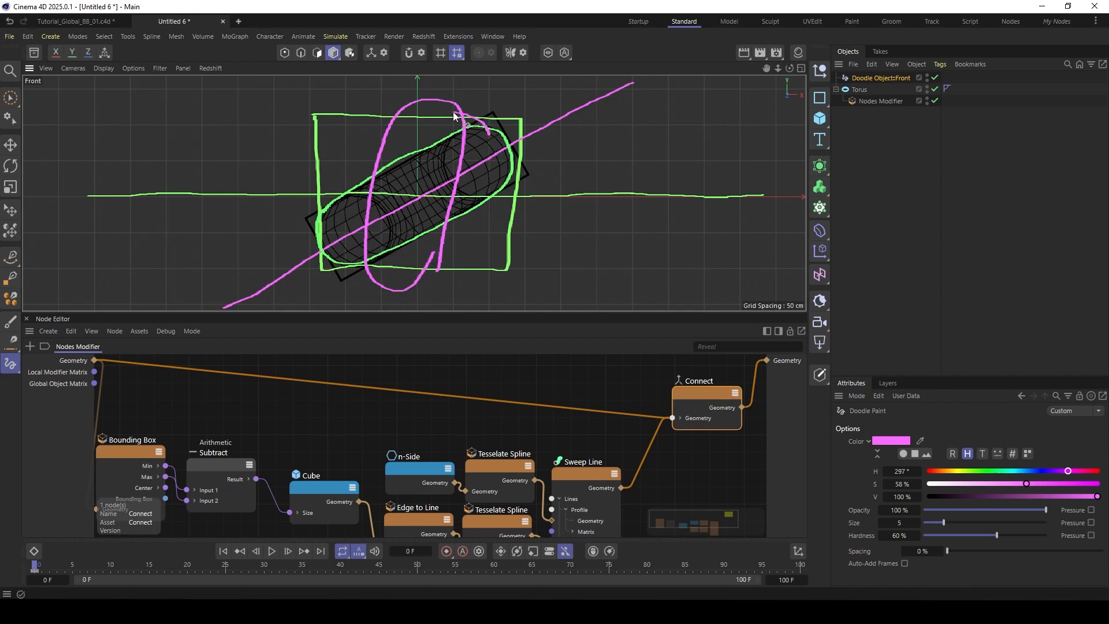
pyautogui.moveTo(442, 114); pyautogui.dragTo(460, 114)
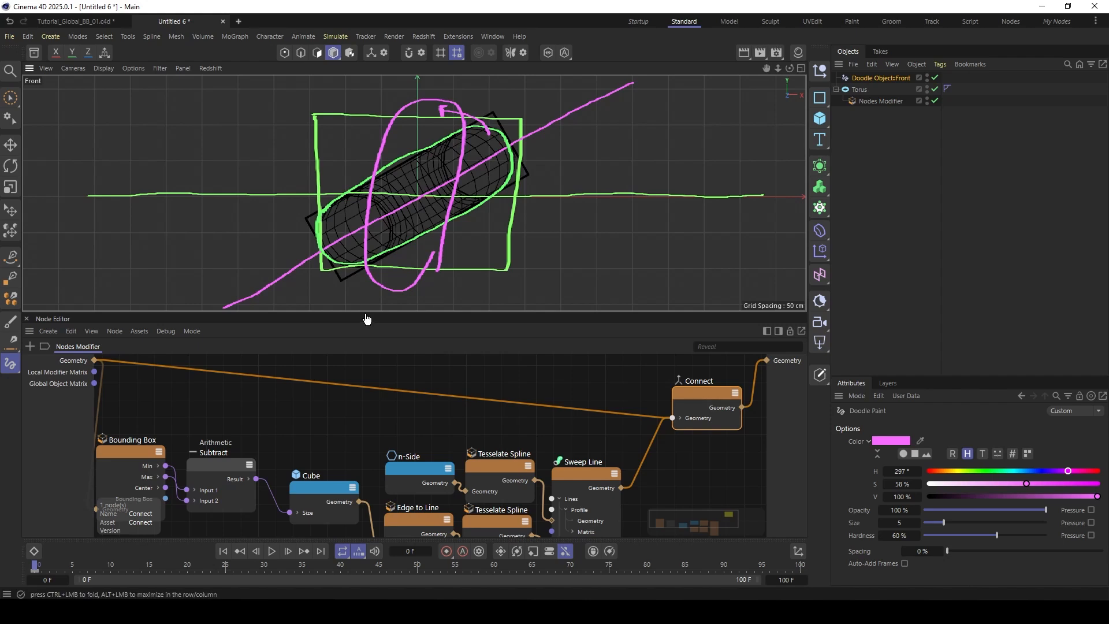
# - Add a Transform Geometry node between the graph's inputs and the Bounding Box node
pyautogui.moveTo(366, 320); pyautogui.dragTo(381, 222)
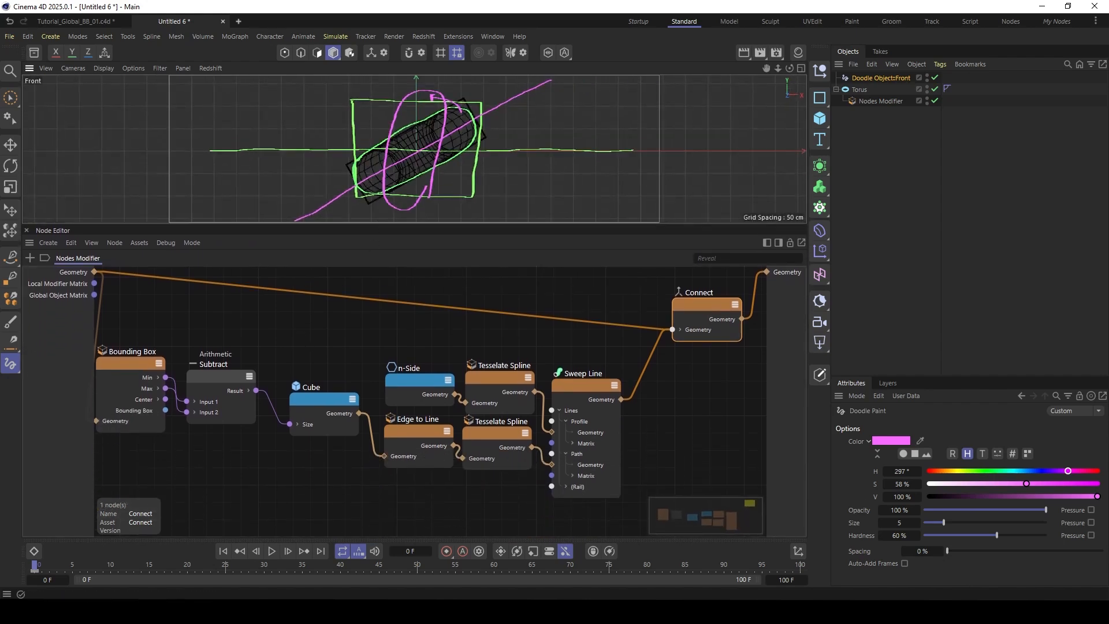
pyautogui.click(352, 351)
pyautogui.keyDown('alt'); pyautogui.moveTo(351, 351); pyautogui.dragTo(396, 351, button='middle'); pyautogui.keyUp('alt')
pyautogui.keyDown('alt'); pyautogui.moveTo(352, 351); pyautogui.dragTo(311, 351, button='right'); pyautogui.keyUp('alt')
pyautogui.keyDown('alt'); pyautogui.moveTo(351, 351); pyautogui.dragTo(371, 349, button='middle'); pyautogui.keyUp('alt')
pyautogui.moveTo(227, 299); pyautogui.dragTo(232, 303, button='middle')
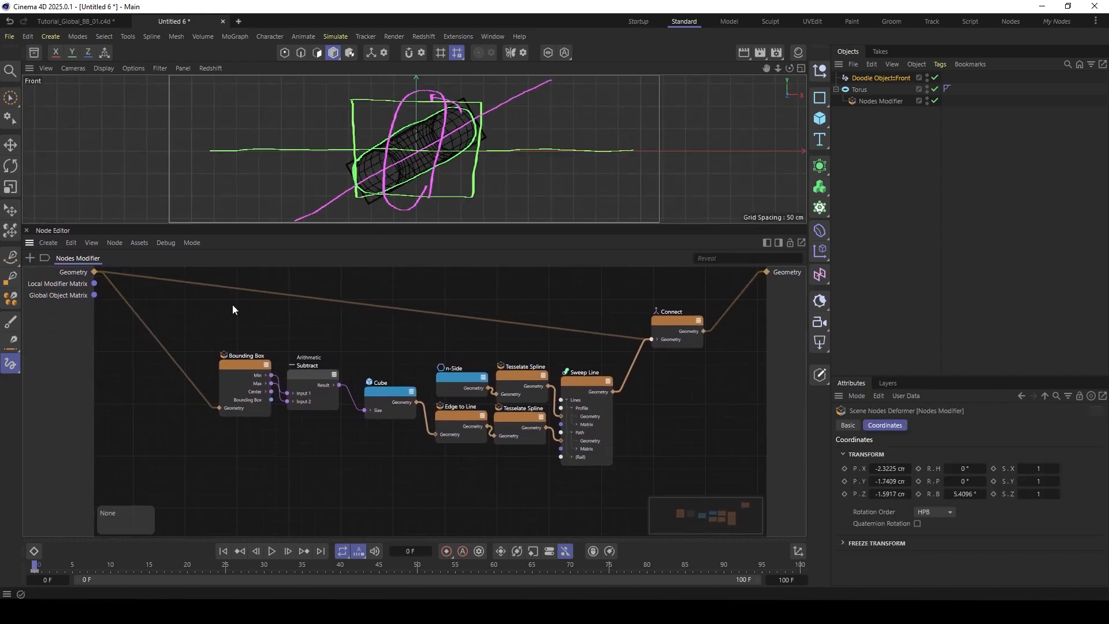
pyautogui.click(54, 296)
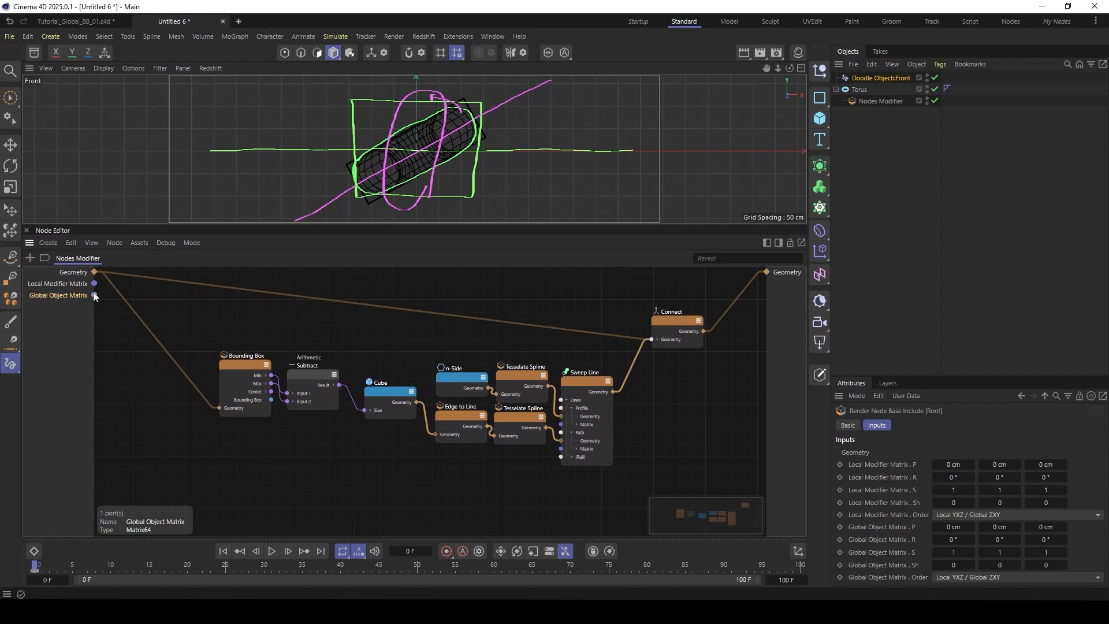
pyautogui.click(850, 91)
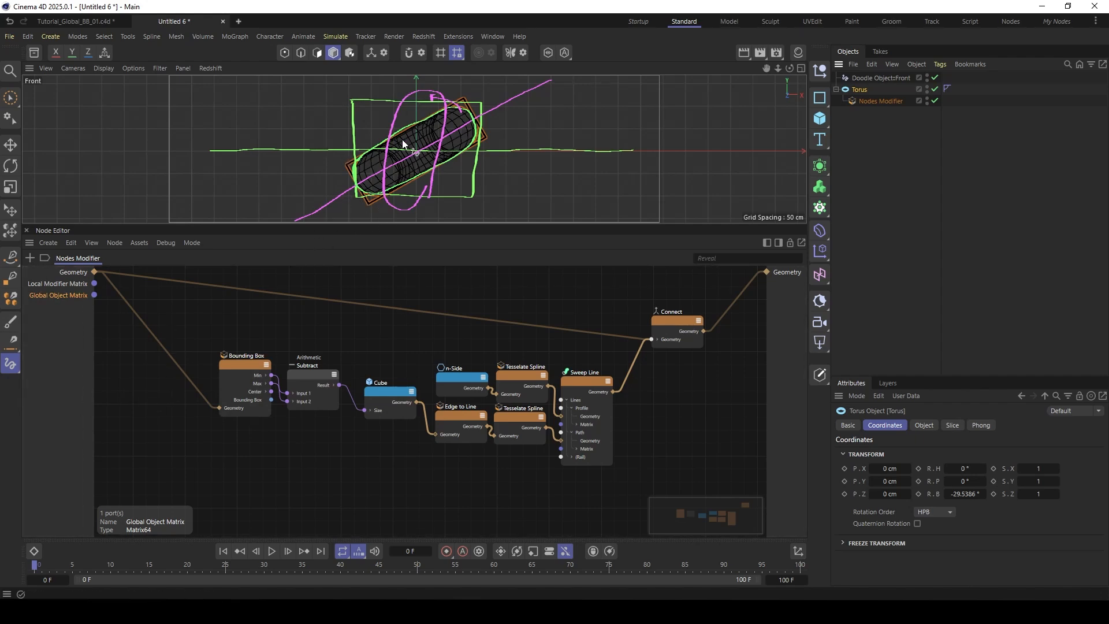
pyautogui.doubleClick(141, 365)
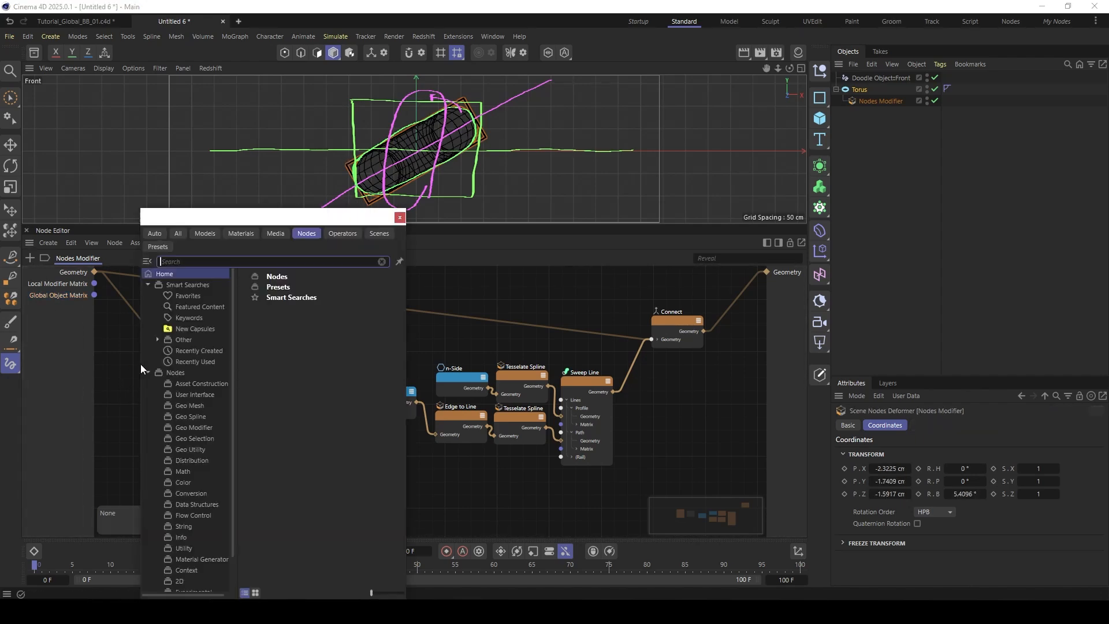
pyautogui.write('transfo')
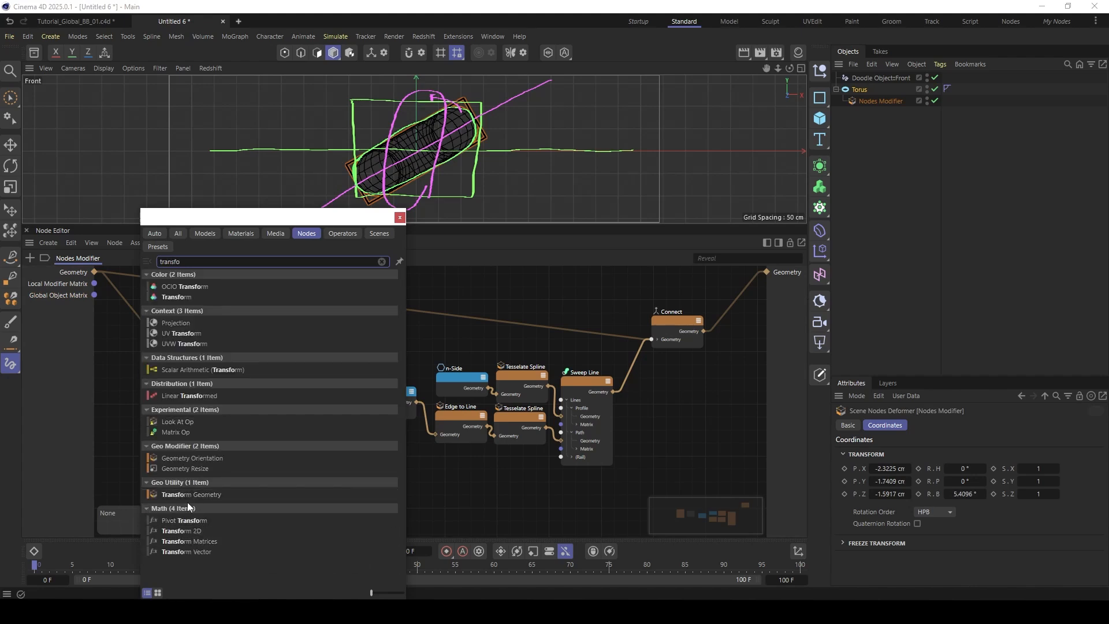
pyautogui.click(196, 493)
pyautogui.moveTo(131, 369); pyautogui.dragTo(151, 331)
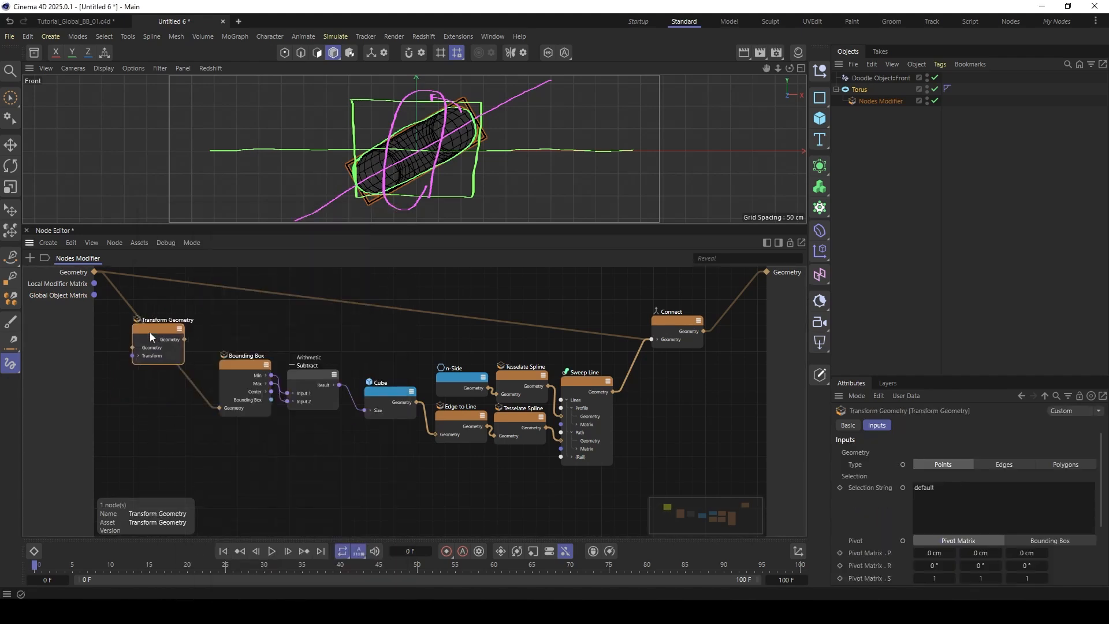
# - Feed the graph's Geometry and Global Object Matrix into Transform Geometry, and connect its geometry output to the Bounding Box node
pyautogui.moveTo(94, 295); pyautogui.dragTo(129, 359)
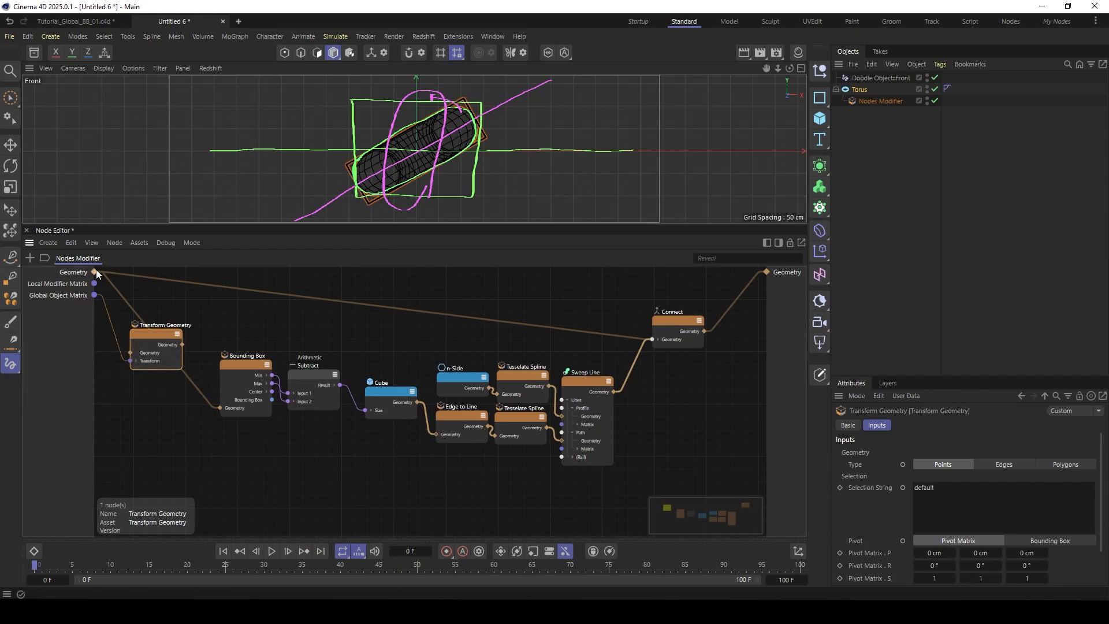
pyautogui.moveTo(95, 271); pyautogui.dragTo(145, 349)
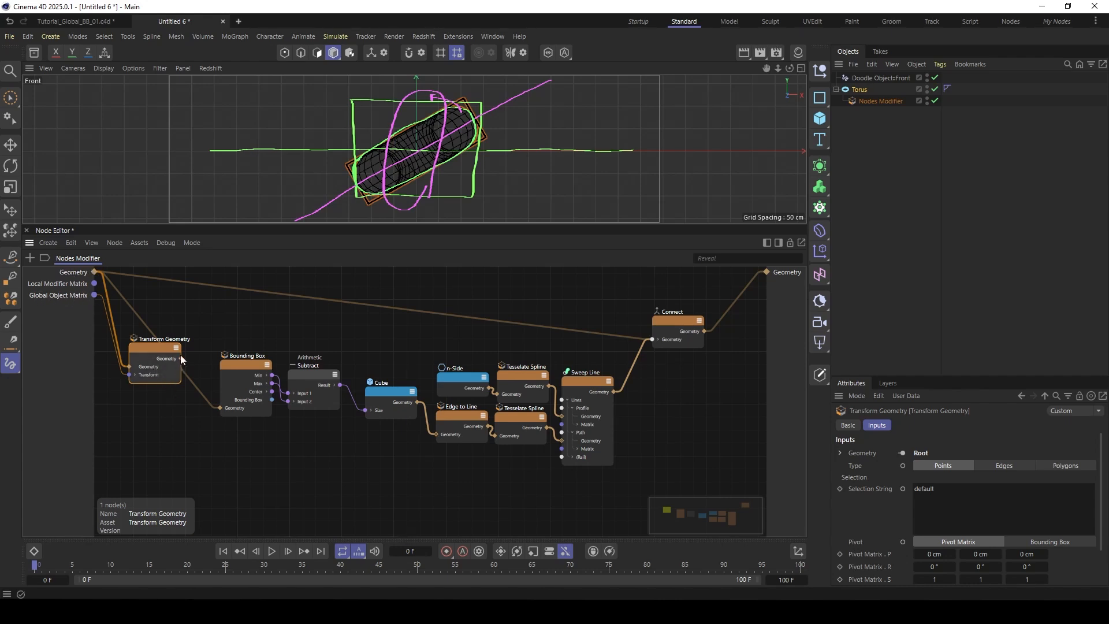
pyautogui.moveTo(171, 410); pyautogui.dragTo(223, 408)
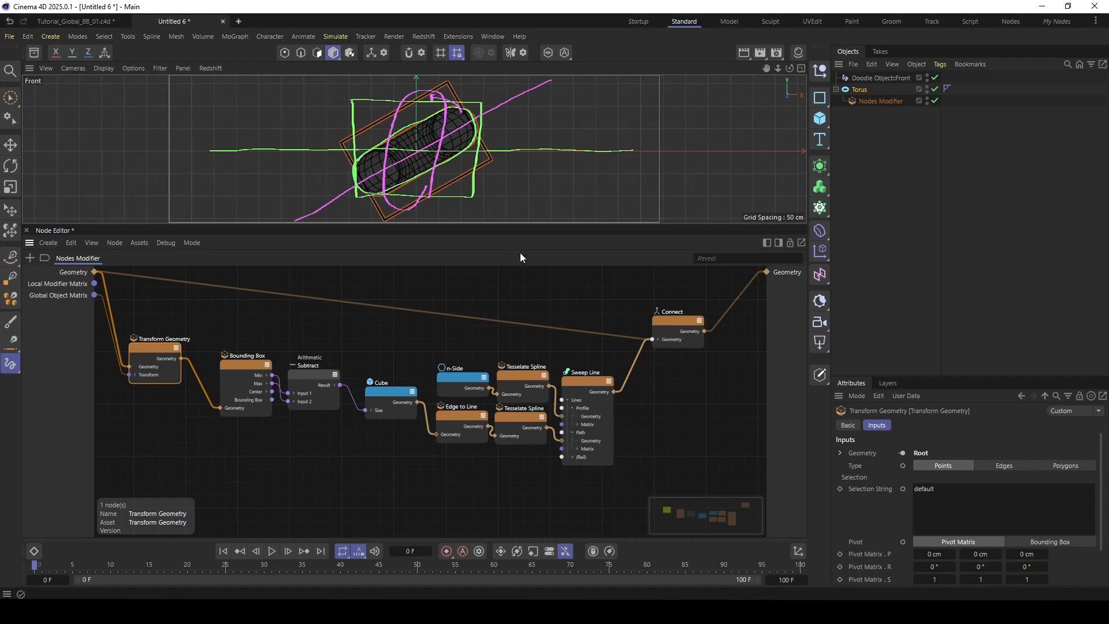
# - Add an Inverse Matrix node above the node chain and connect the Global Object Matrix to its Matrix input
pyautogui.scroll(-1, 401, 334)
pyautogui.moveTo(401, 334); pyautogui.dragTo(401, 338, button='middle')
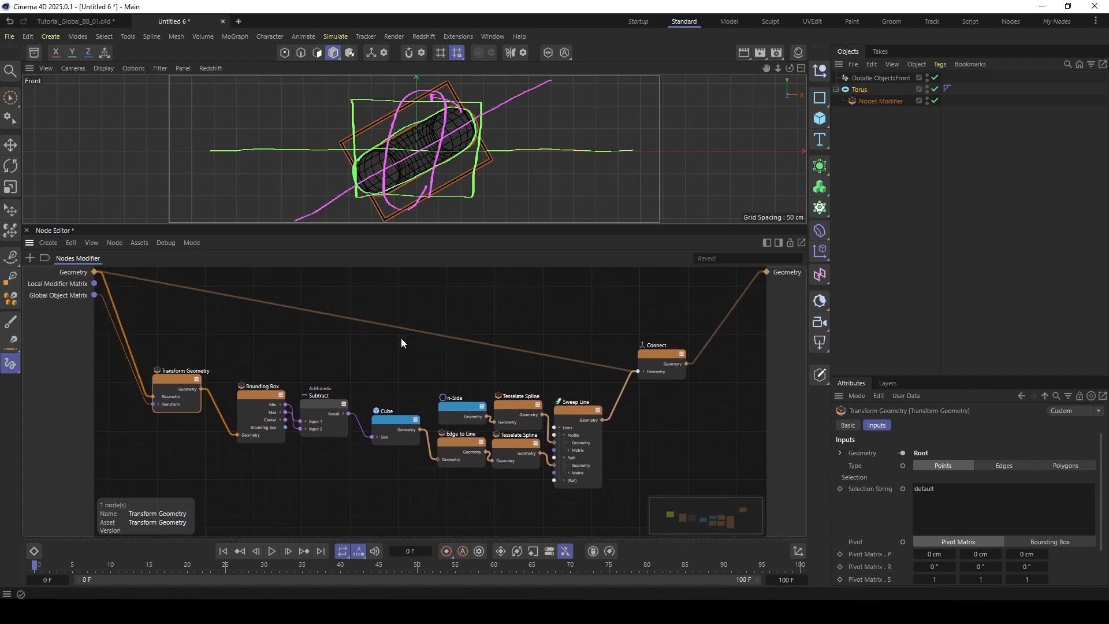
pyautogui.doubleClick(393, 299)
pyautogui.write('inver')
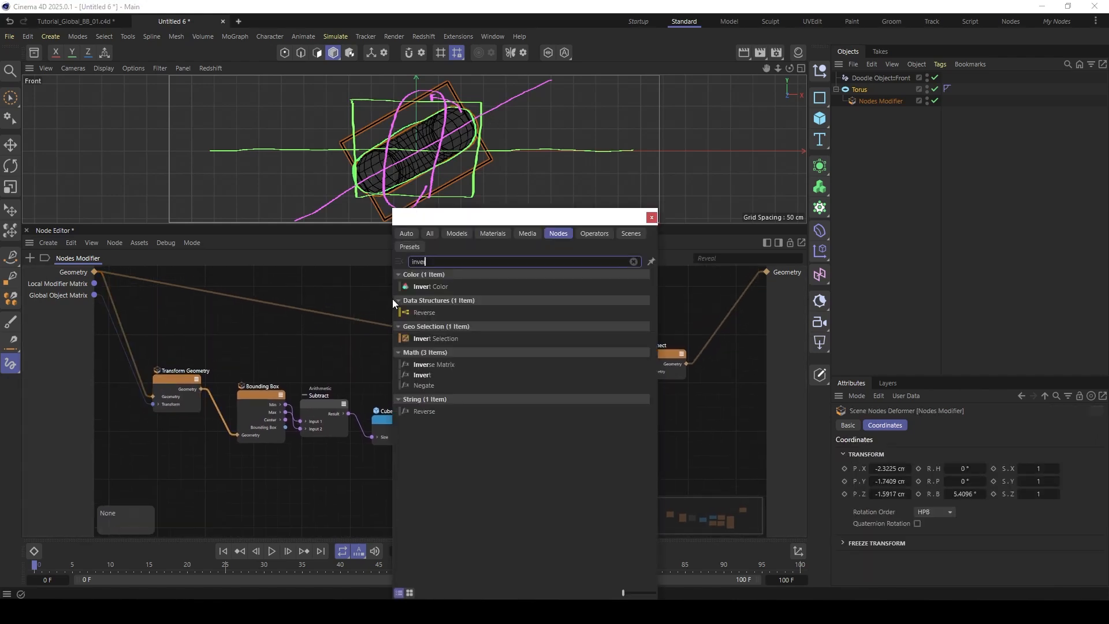
pyautogui.click(432, 365)
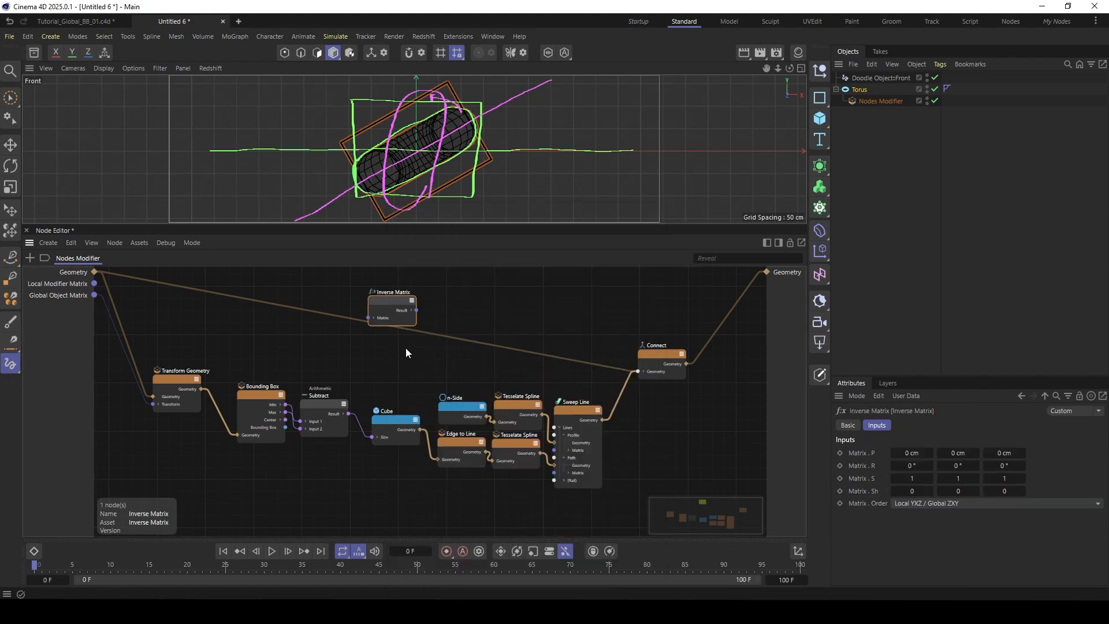
pyautogui.moveTo(94, 296); pyautogui.dragTo(362, 348)
pyautogui.moveTo(393, 331); pyautogui.dragTo(473, 297)
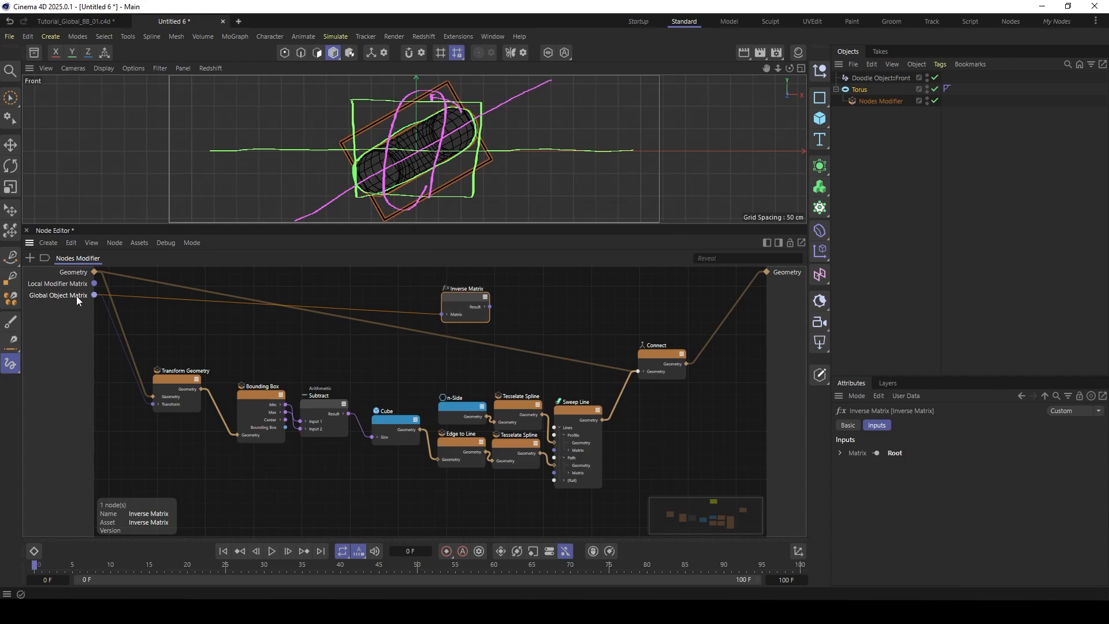
pyautogui.moveTo(459, 301); pyautogui.dragTo(443, 301)
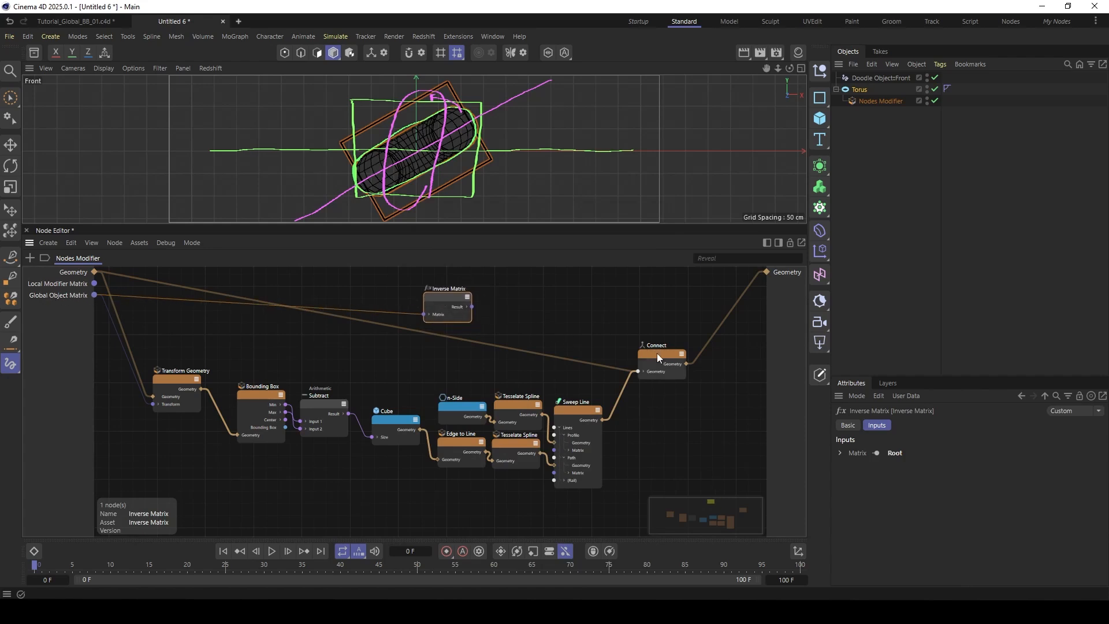
# - Add a second Transform Geometry node after Sweep Line and connect the Sweep Line geometry to its Geometry input
pyautogui.moveTo(657, 354); pyautogui.dragTo(700, 342)
pyautogui.scroll(1, 619, 386)
pyautogui.moveTo(619, 386); pyautogui.dragTo(607, 385, button='middle')
pyautogui.click(566, 412)
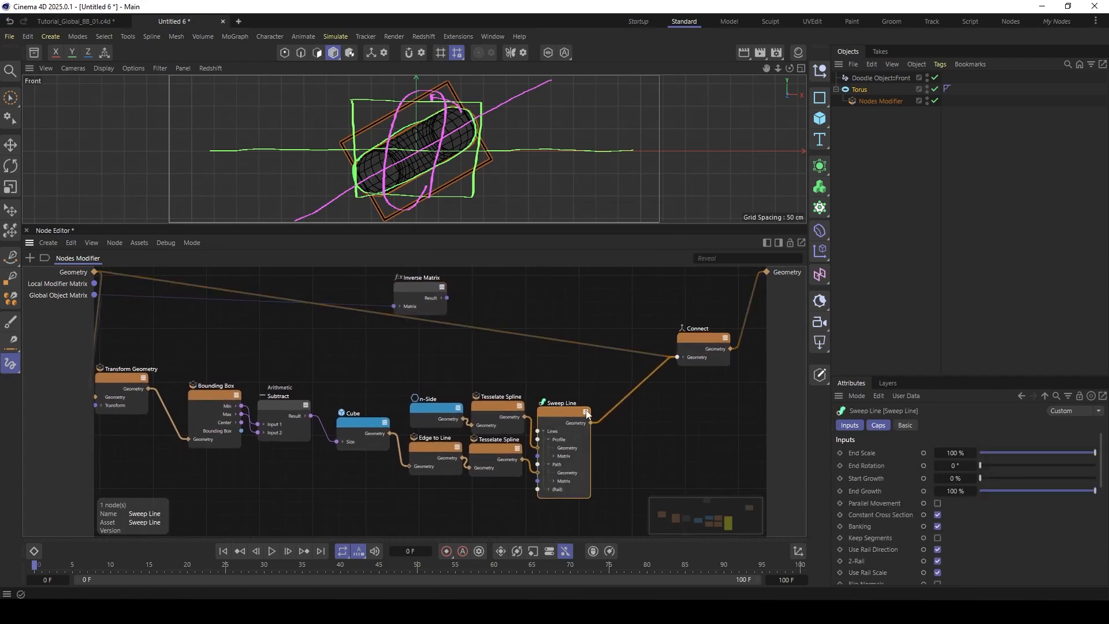
pyautogui.doubleClick(575, 376)
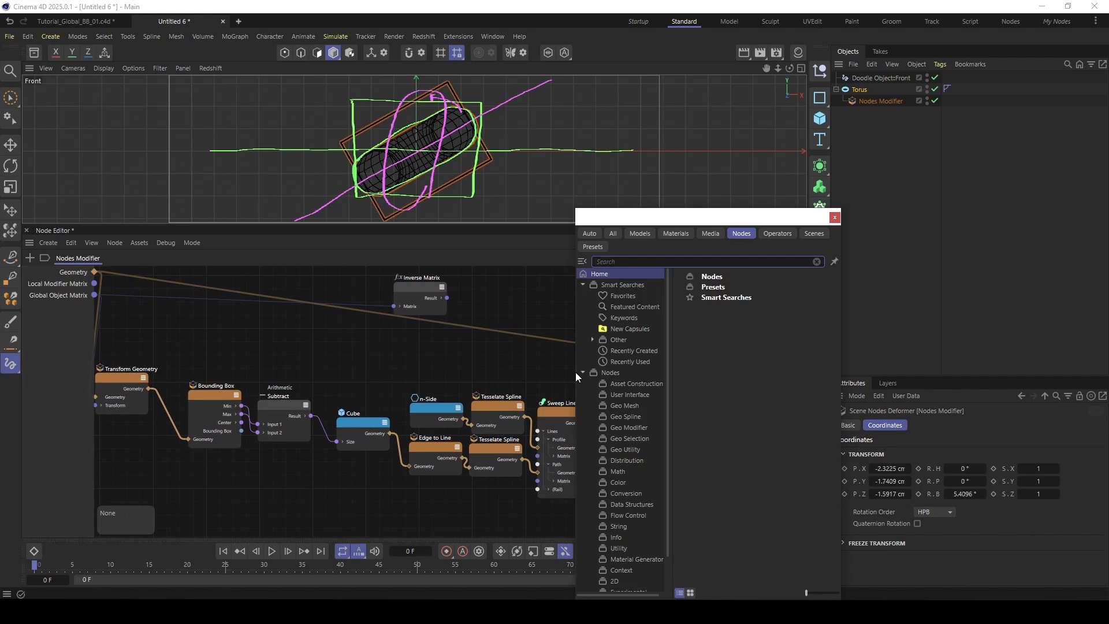
pyautogui.write('tran')
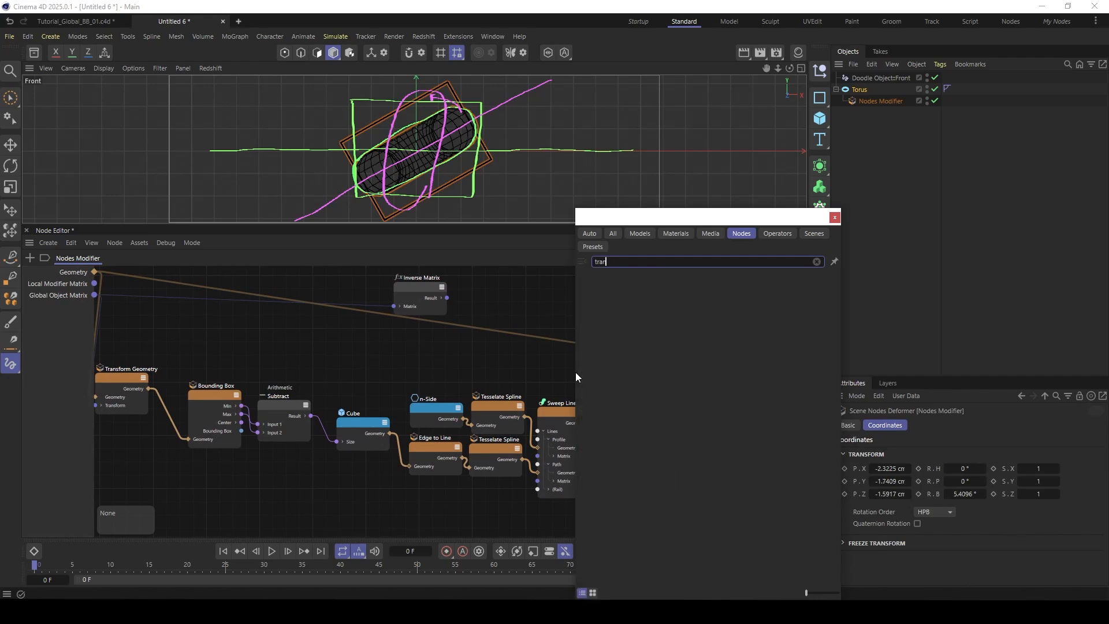
pyautogui.write('sf')
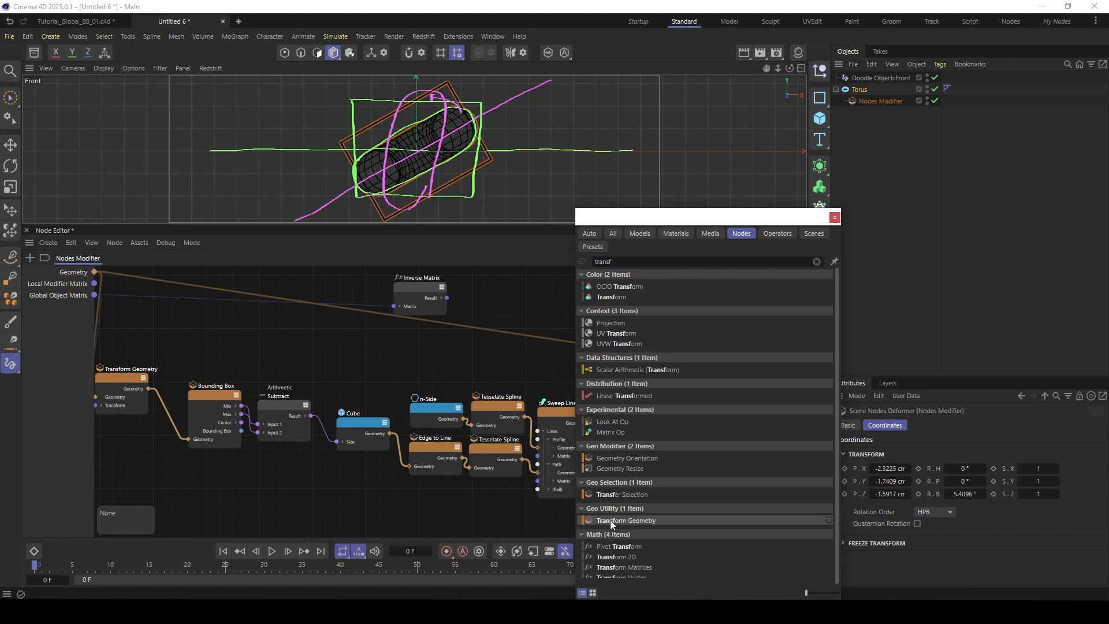
pyautogui.doubleClick(610, 520)
pyautogui.moveTo(609, 373); pyautogui.dragTo(652, 408)
pyautogui.moveTo(589, 422); pyautogui.dragTo(634, 425)
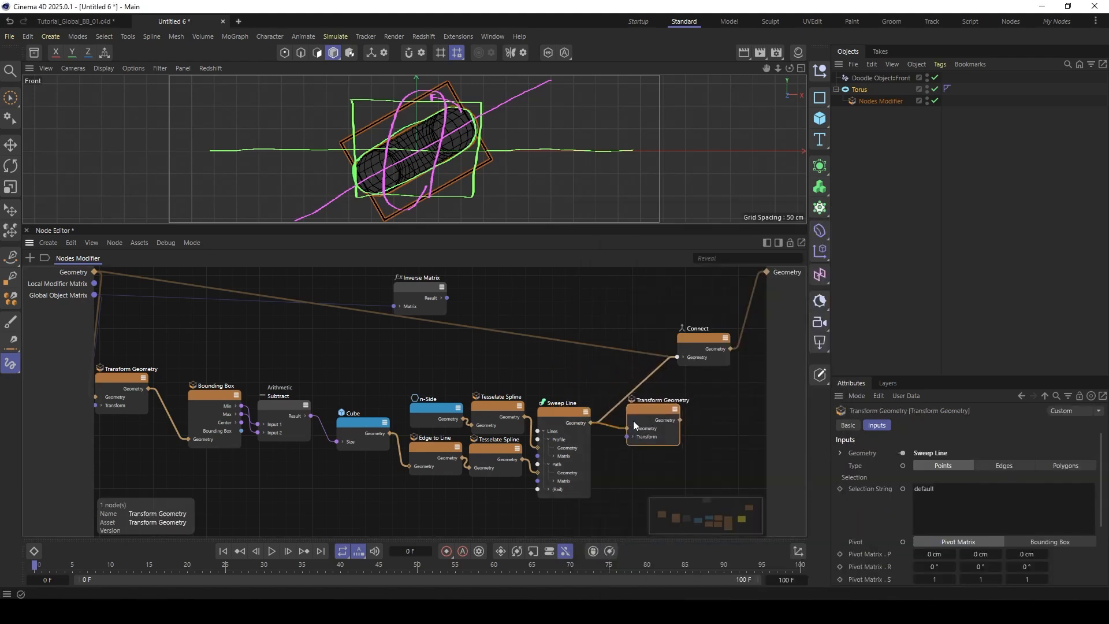
# - Connect the Inverse Matrix result to the second Transform Geometry's Transform input, and route its output into Connect in place of Sweep Line
pyautogui.moveTo(446, 298); pyautogui.dragTo(627, 436)
pyautogui.moveTo(692, 338); pyautogui.dragTo(652, 412)
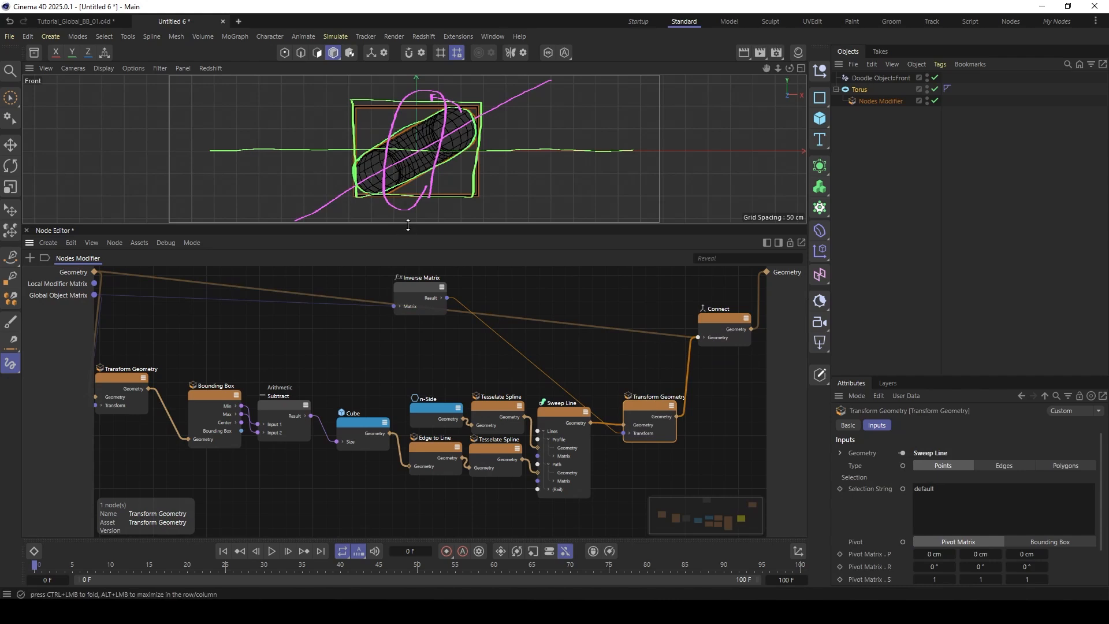
pyautogui.moveTo(408, 226); pyautogui.dragTo(404, 317)
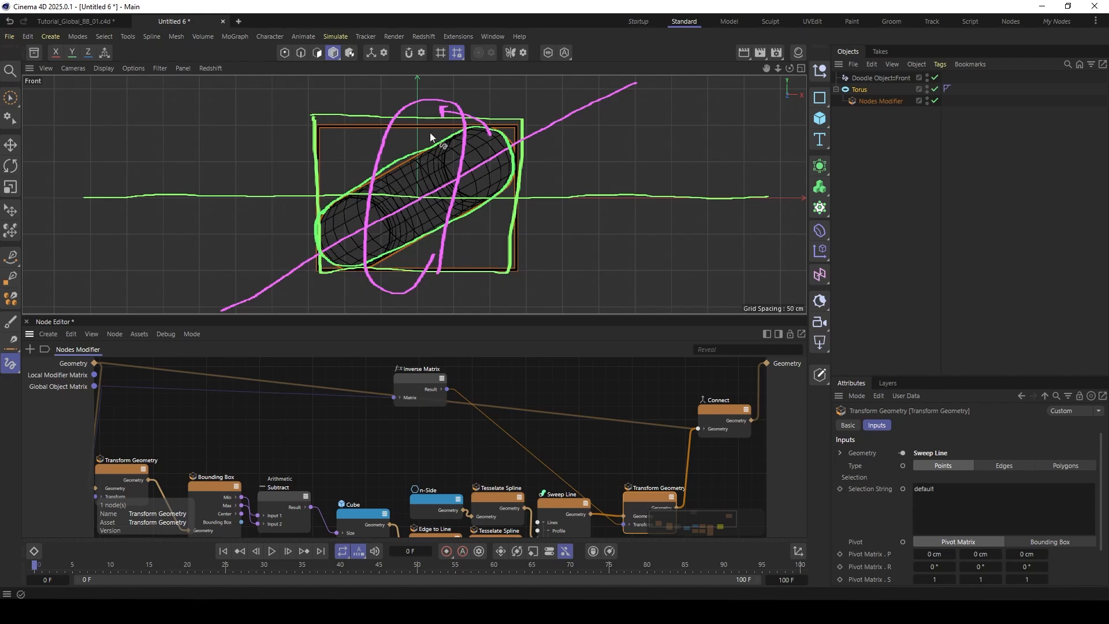
# - Disable the front-view doodle object and move the torus away from the world origin in the Front view
pyautogui.hotkey('ctrl', 'z')
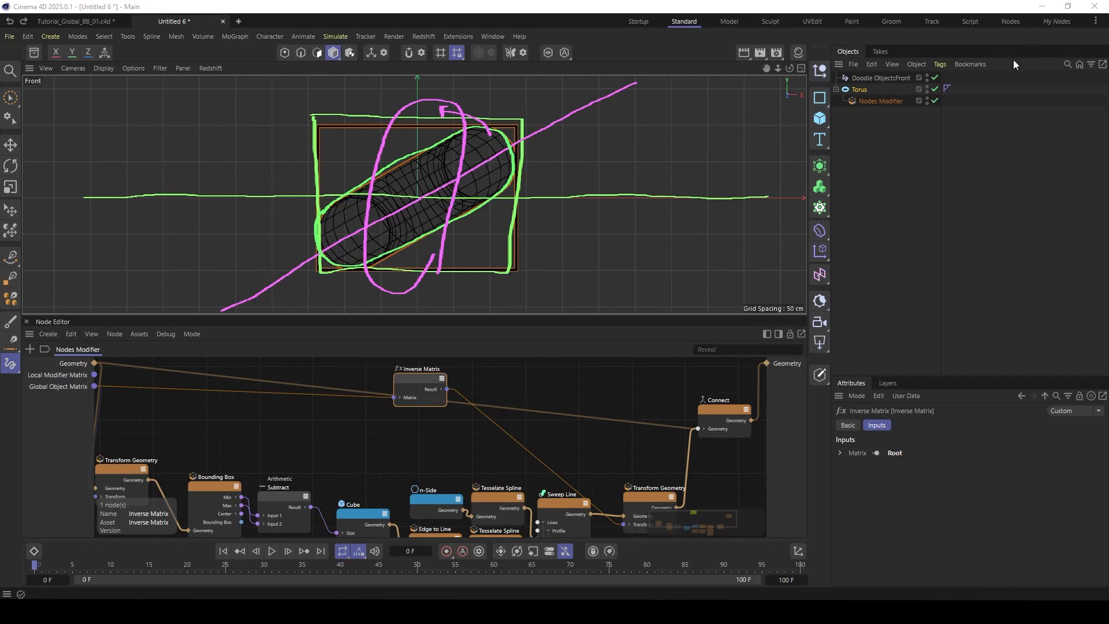
pyautogui.click(934, 77)
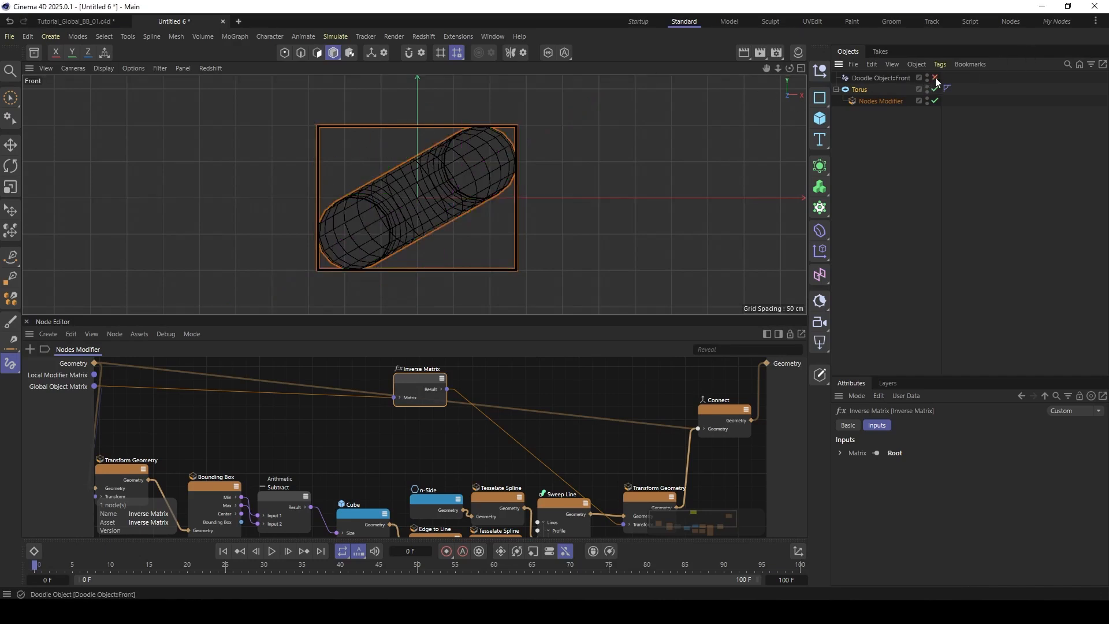
pyautogui.click(887, 88)
pyautogui.press('e')
pyautogui.moveTo(429, 138); pyautogui.dragTo(519, 154)
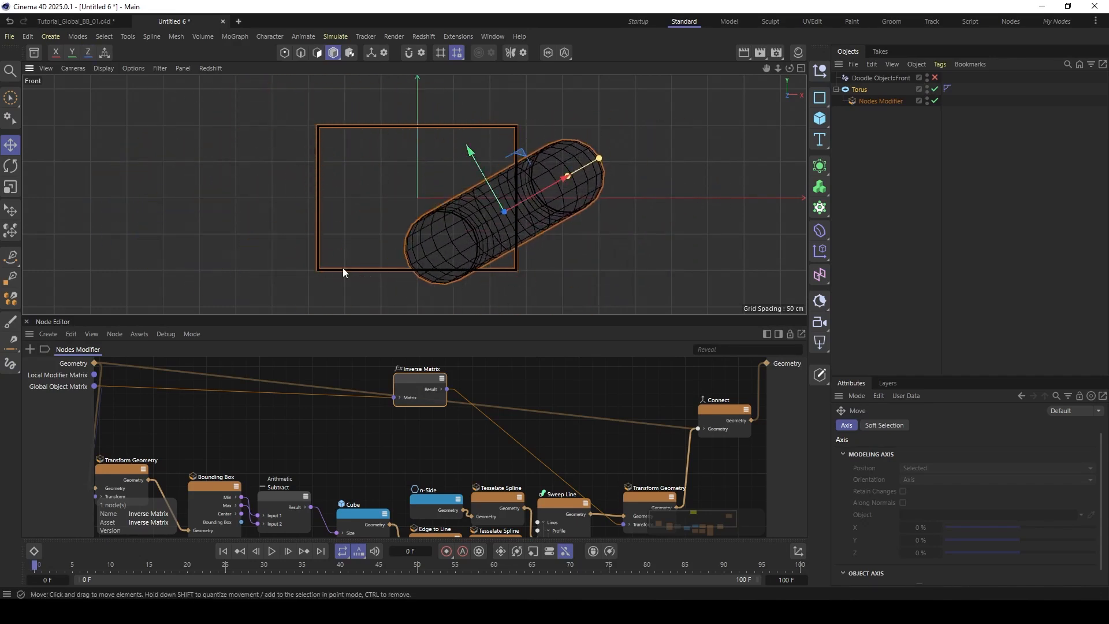
# - Move the first Transform Geometry node closer to Bounding Box, and shift the Inverse Matrix node toward the second Transform Geometry
pyautogui.click(459, 438)
pyautogui.keyDown('alt'); pyautogui.moveTo(459, 438); pyautogui.dragTo(429, 432, button='middle'); pyautogui.keyUp('alt')
pyautogui.scroll(-3, 456, 438)
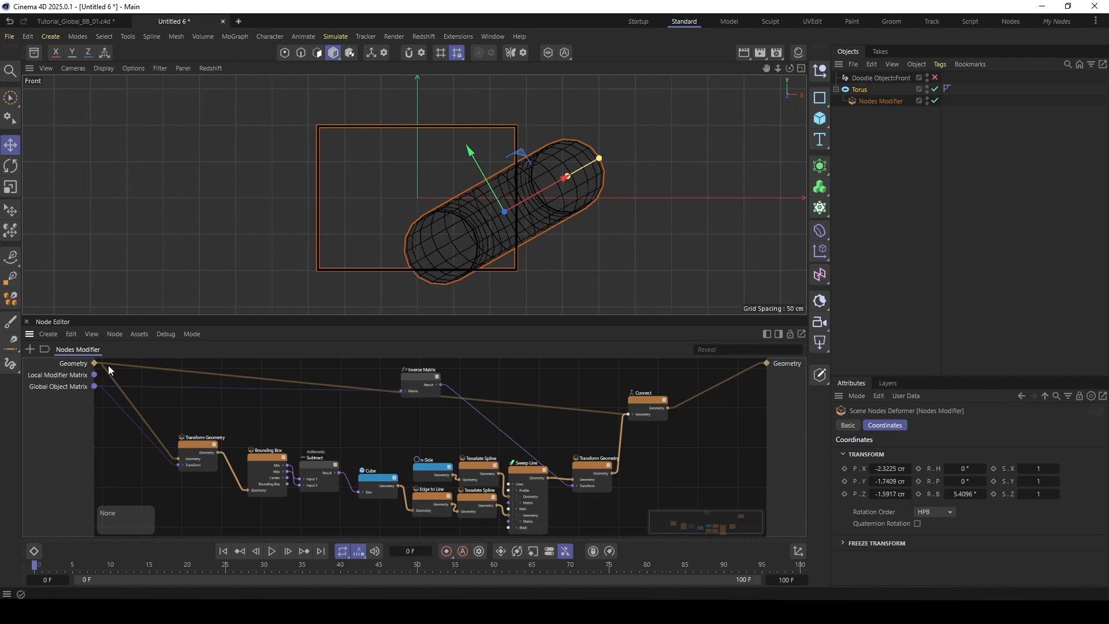
pyautogui.moveTo(214, 440); pyautogui.dragTo(222, 459)
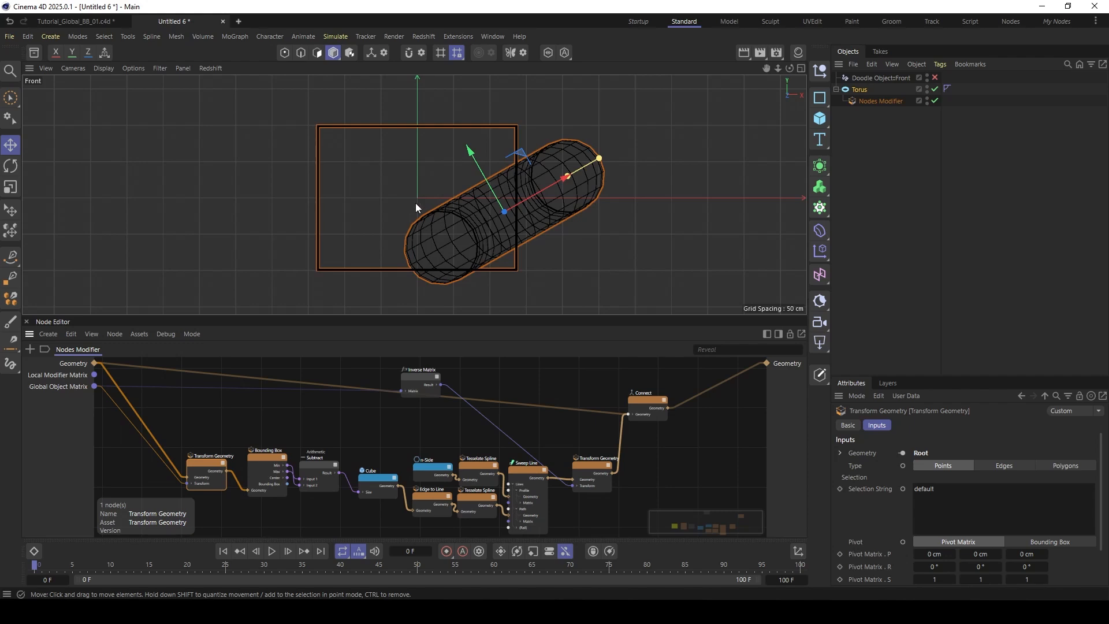
pyautogui.moveTo(420, 379); pyautogui.dragTo(512, 375)
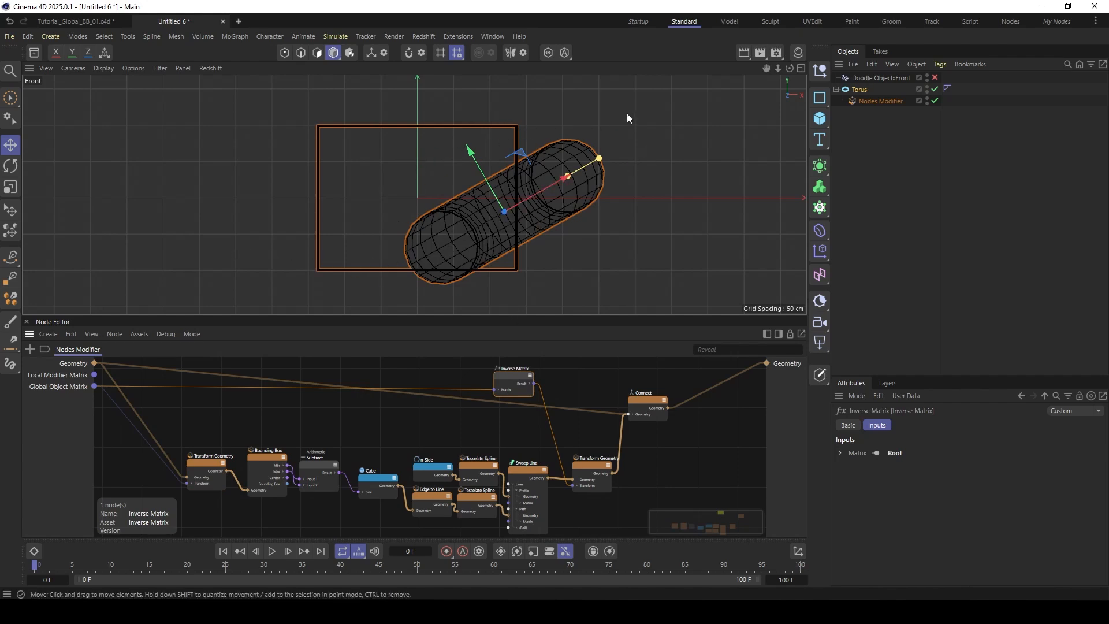
# - Examine the Bounding Box node's outputs and how the Inverse Matrix node feeds the second Transform Geometry
pyautogui.scroll(1, 367, 434)
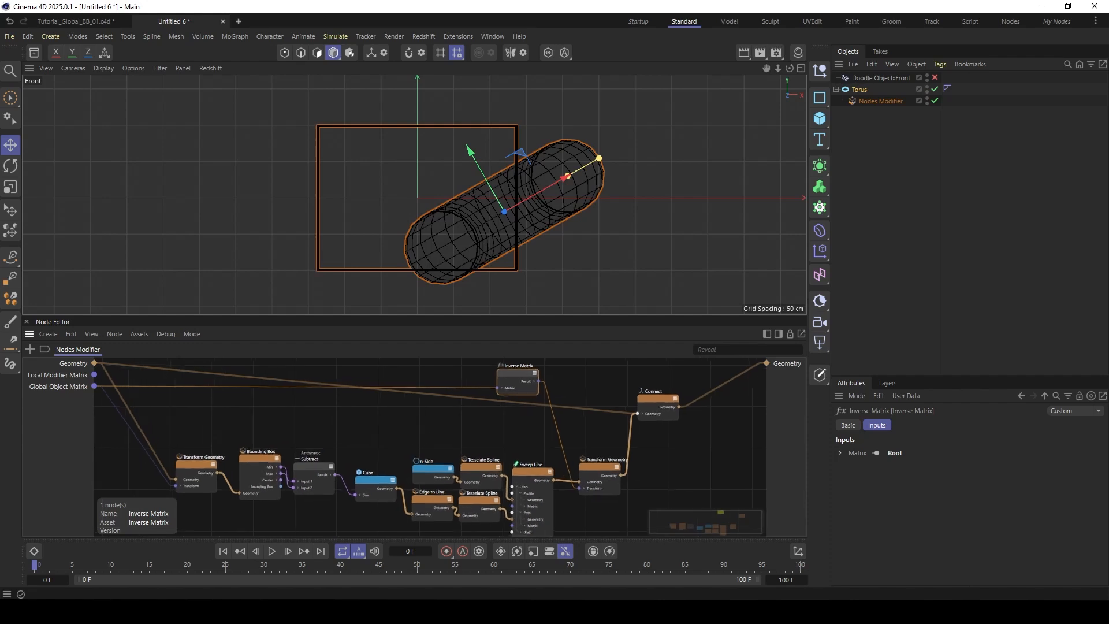
pyautogui.moveTo(366, 434); pyautogui.dragTo(361, 410, button='middle')
pyautogui.click(251, 435)
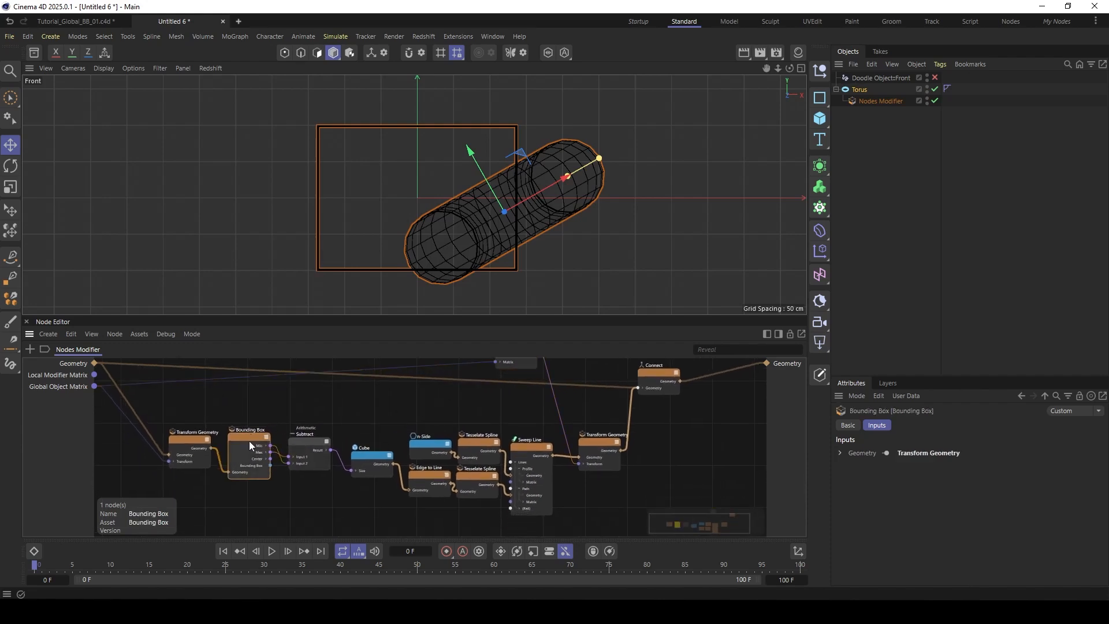
pyautogui.scroll(2, 257, 473)
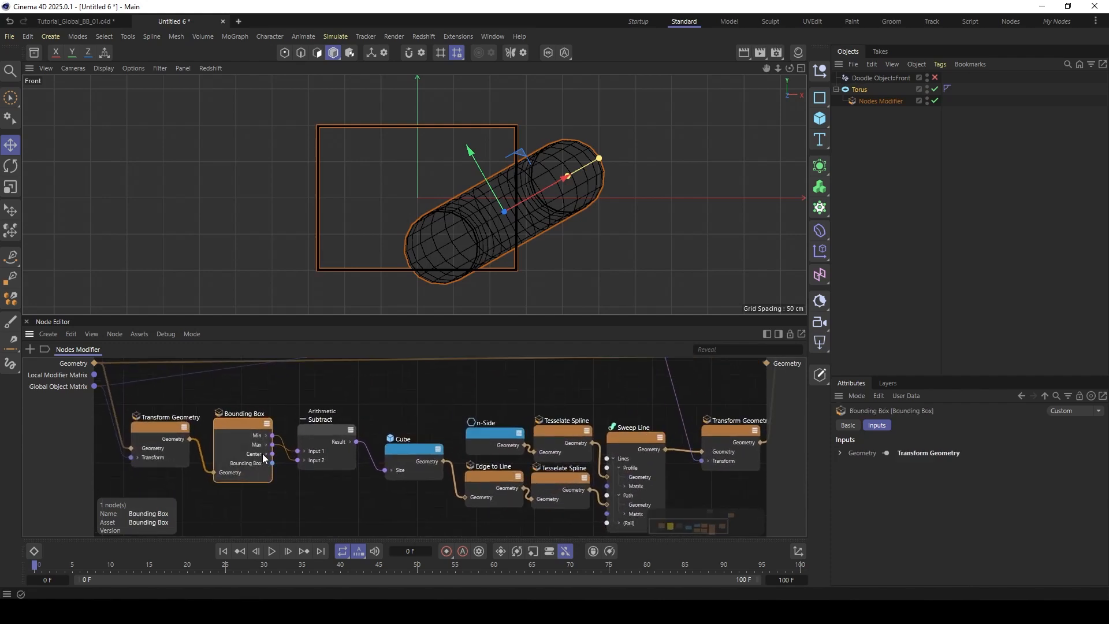
pyautogui.scroll(-2, 434, 388)
pyautogui.moveTo(435, 388); pyautogui.dragTo(382, 440, button='middle')
pyautogui.click(529, 376)
pyautogui.moveTo(529, 375); pyautogui.dragTo(538, 378)
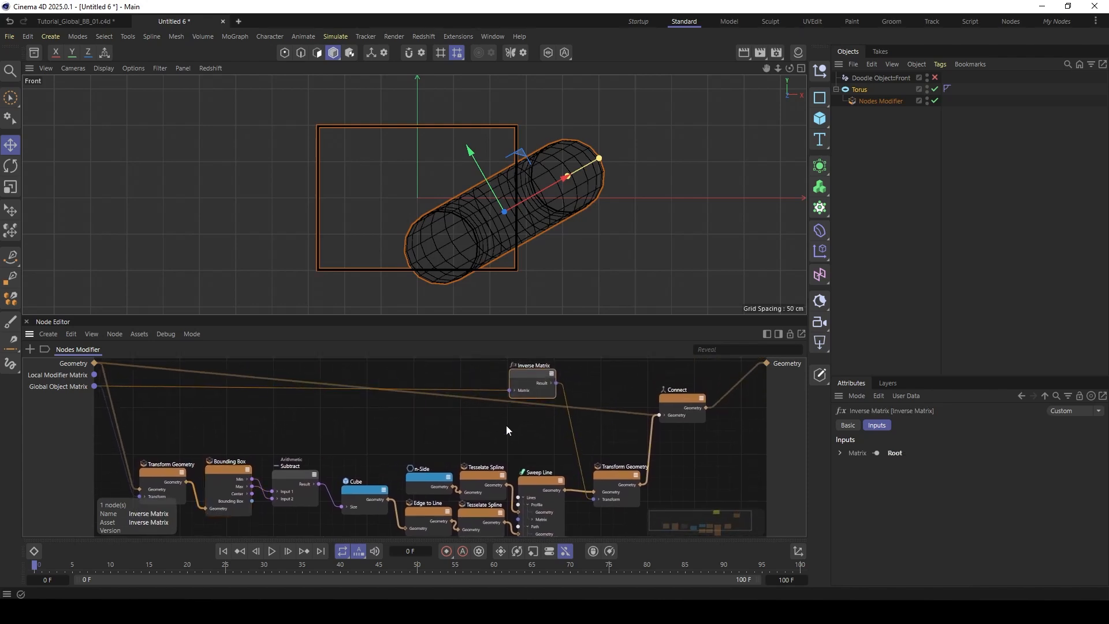
pyautogui.scroll(1, 506, 426)
pyautogui.moveTo(506, 426); pyautogui.dragTo(497, 436, button='middle')
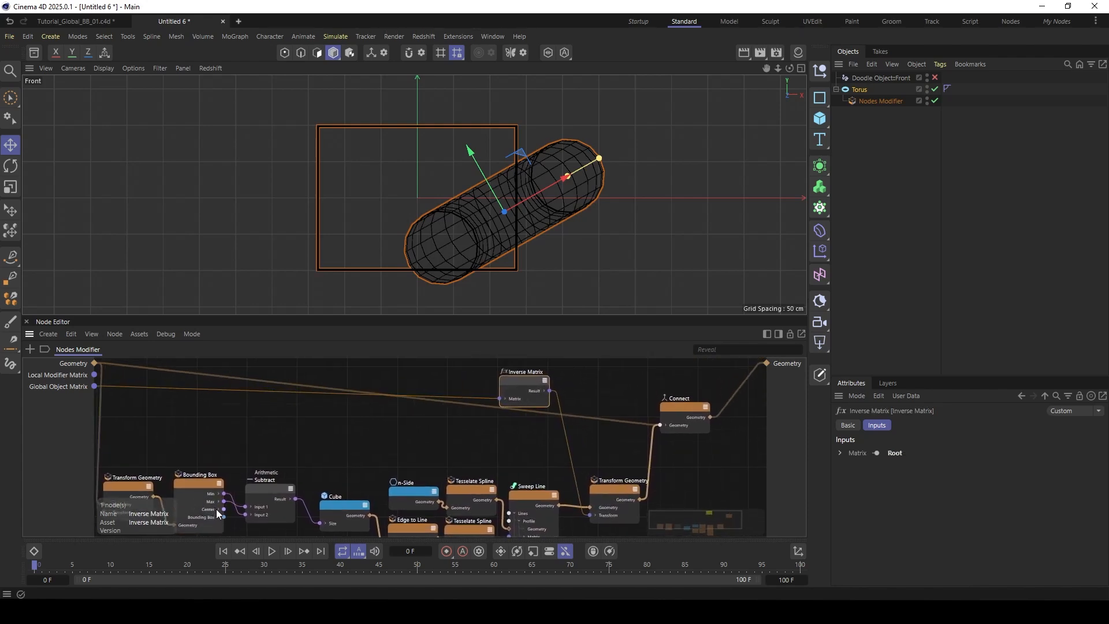
# - Add a Transform Matrices node beside Inverse Matrix and connect the Inverse Matrix result to its first matrix input
pyautogui.moveTo(522, 375); pyautogui.dragTo(498, 377)
pyautogui.doubleClick(506, 435)
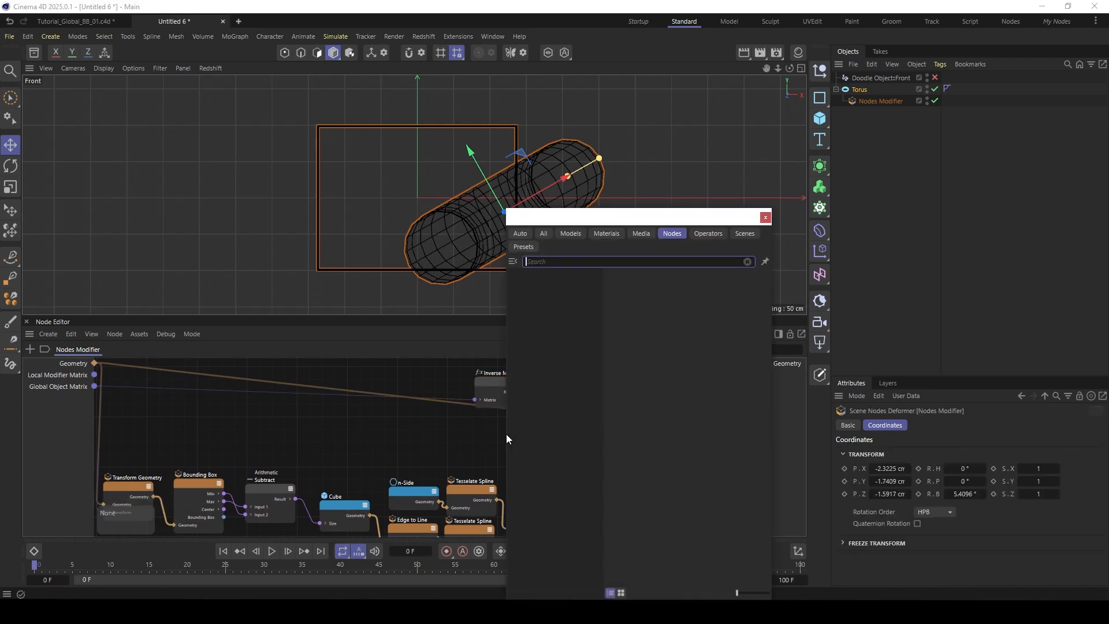
pyautogui.write('tran')
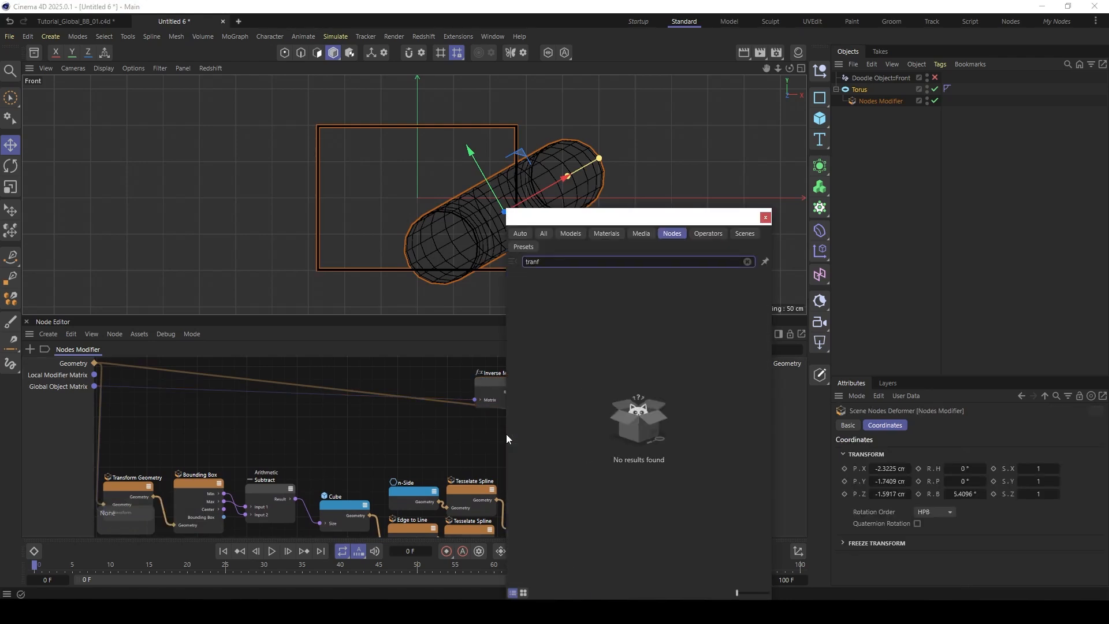
pyautogui.write('sfo')
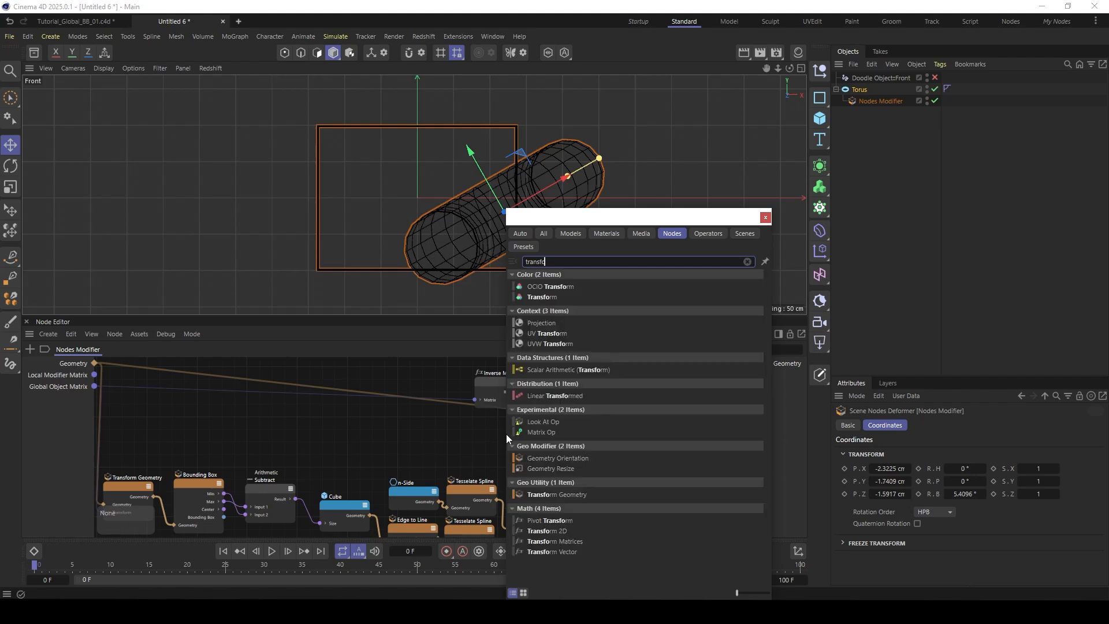
pyautogui.click(559, 541)
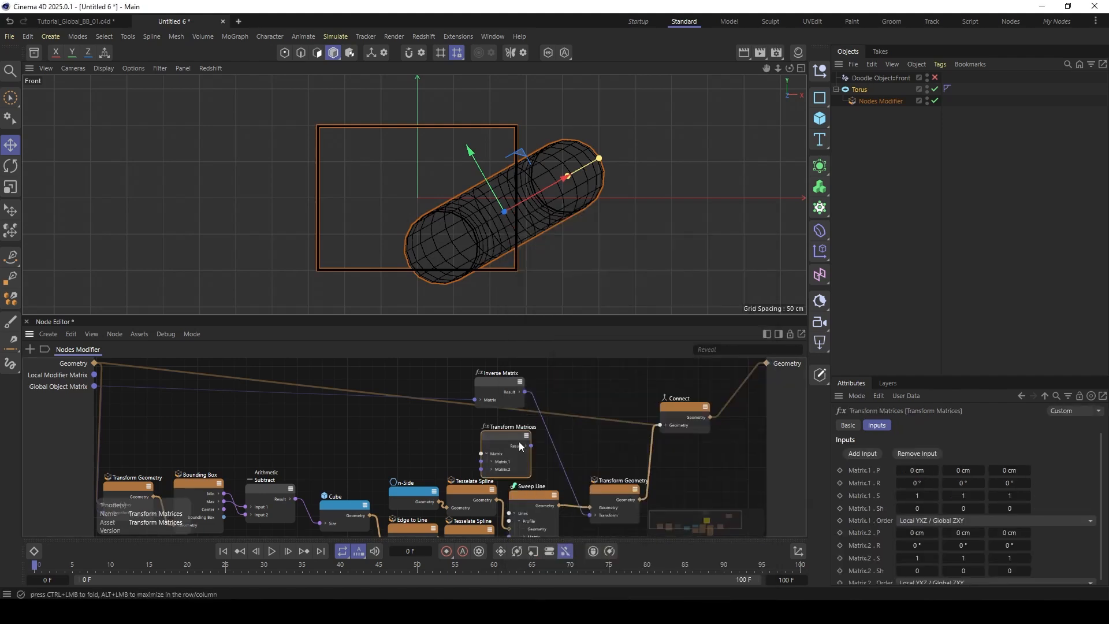
pyautogui.moveTo(506, 434); pyautogui.dragTo(569, 392)
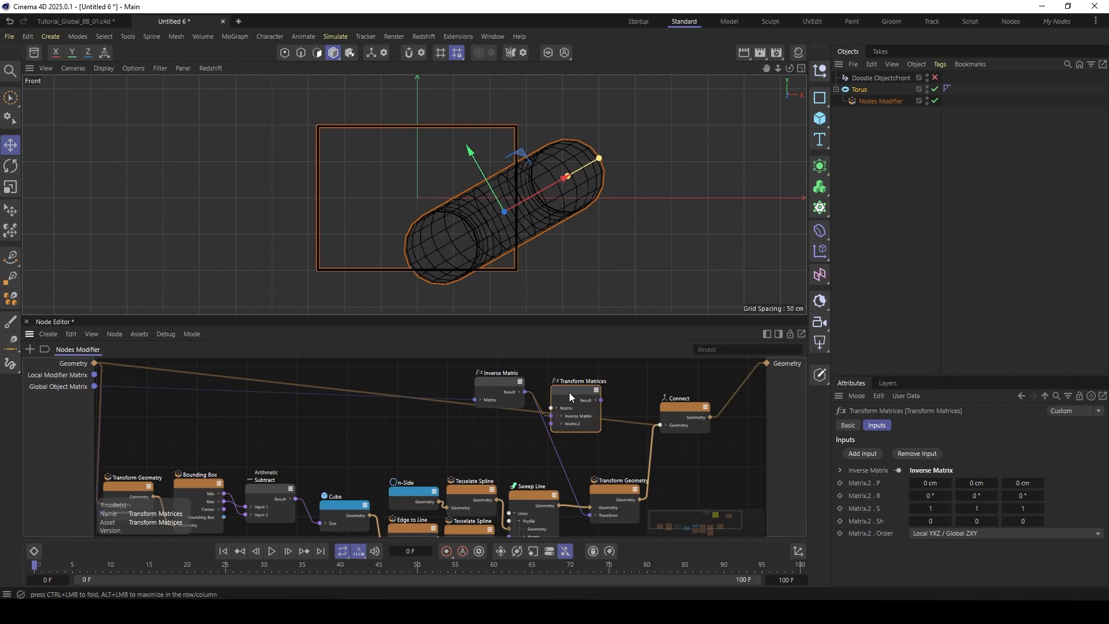
# - Connect Bounding Box Center to Matrix.2 Translation, and the Transform Matrices result to the second Transform Geometry's Transform input
pyautogui.click(561, 423)
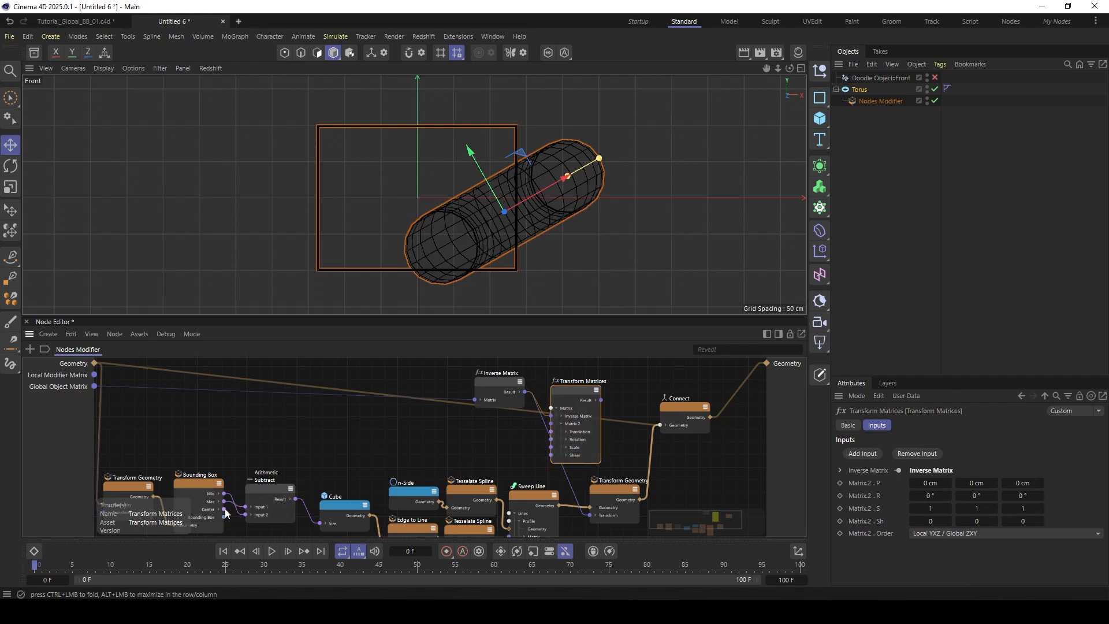
pyautogui.moveTo(224, 516); pyautogui.dragTo(553, 436)
pyautogui.moveTo(496, 383); pyautogui.dragTo(469, 376)
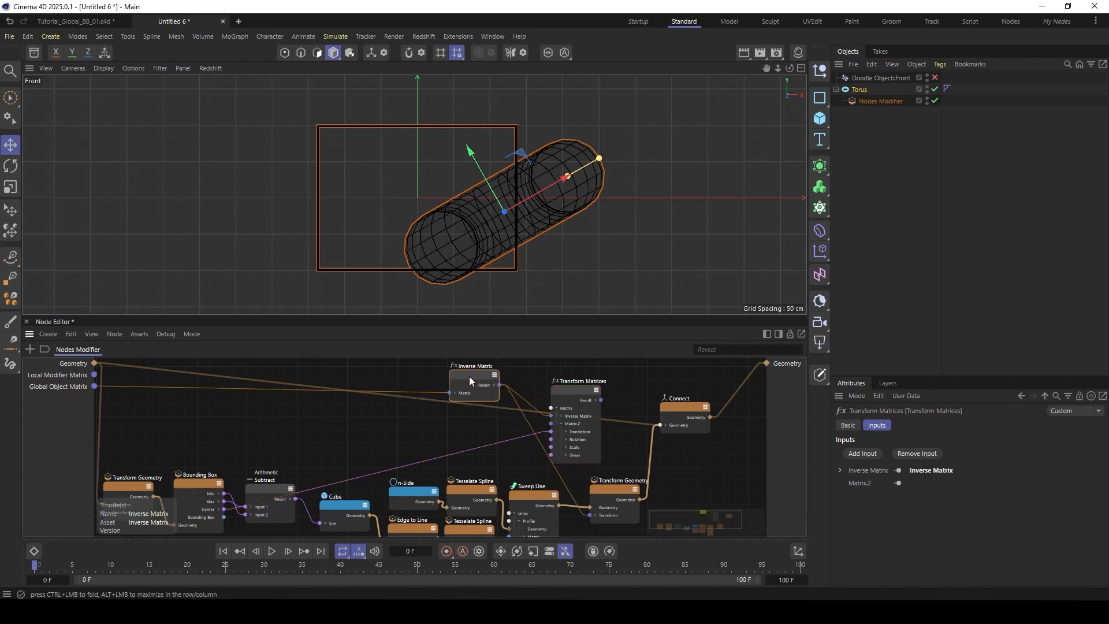
pyautogui.moveTo(570, 387); pyautogui.dragTo(528, 389)
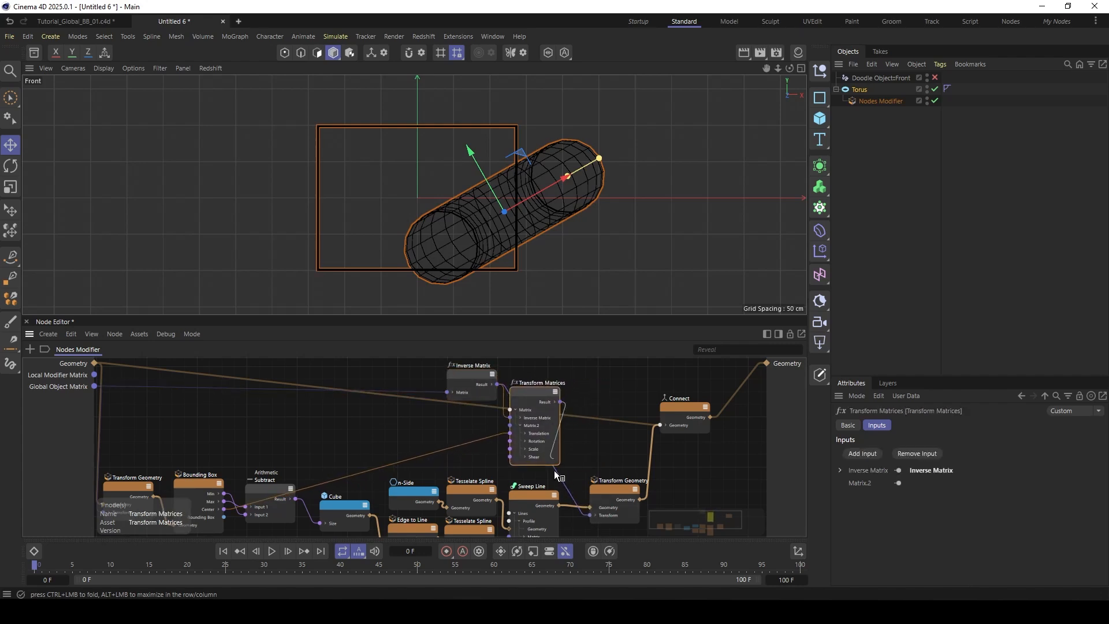
pyautogui.moveTo(553, 470); pyautogui.dragTo(591, 514)
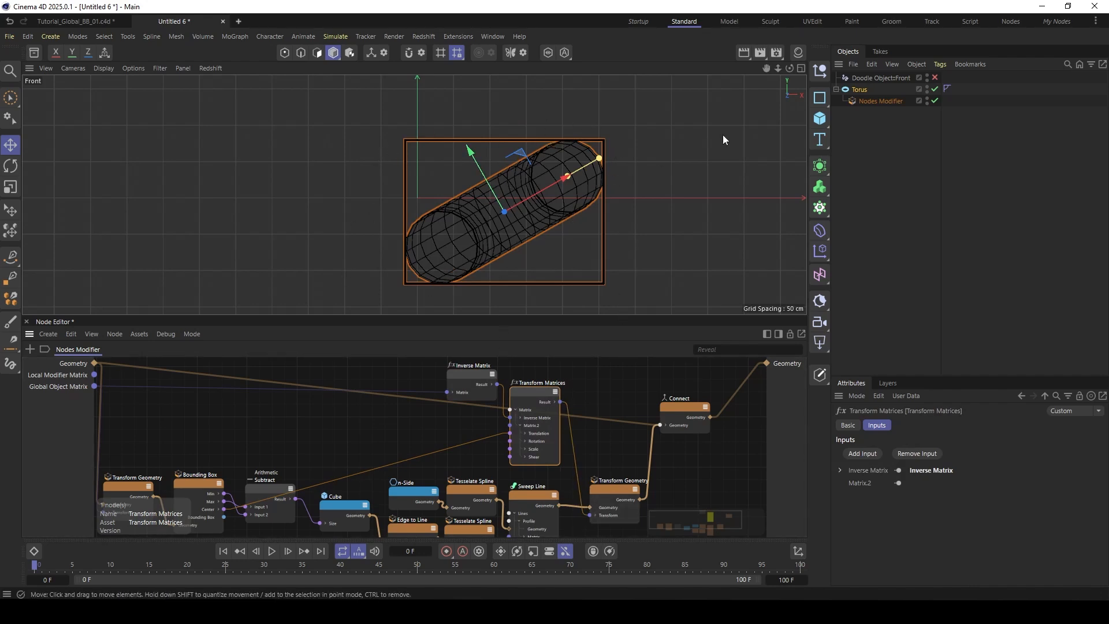
# - Rotate and move the torus in the Perspective view to test how the bounding box frame follows it
pyautogui.click(800, 68)
pyautogui.click(408, 69)
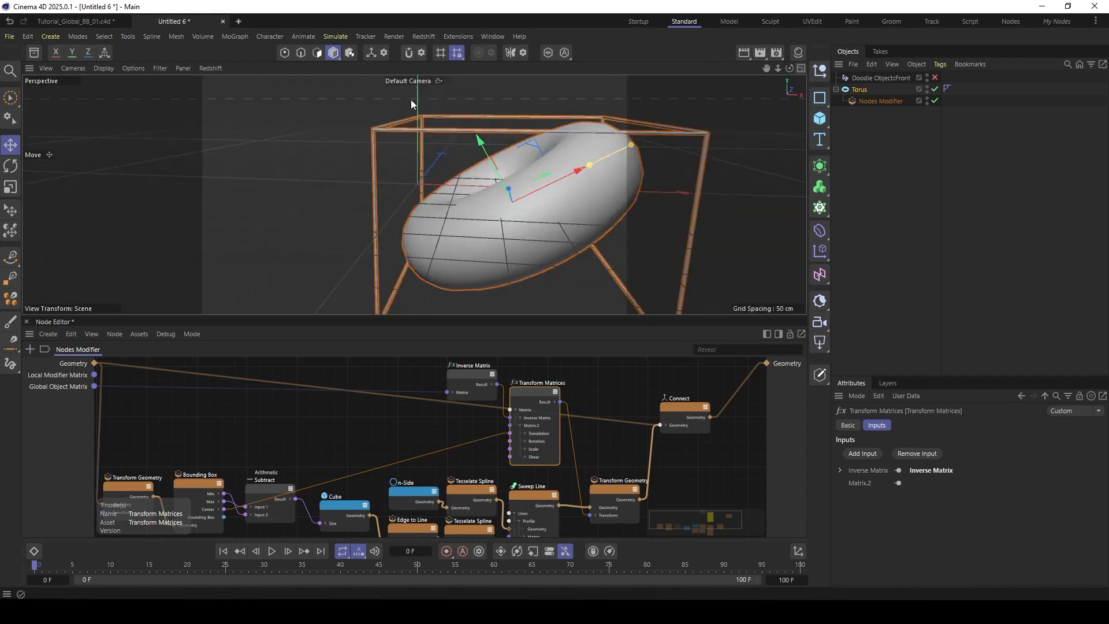
pyautogui.scroll(-5, 532, 212)
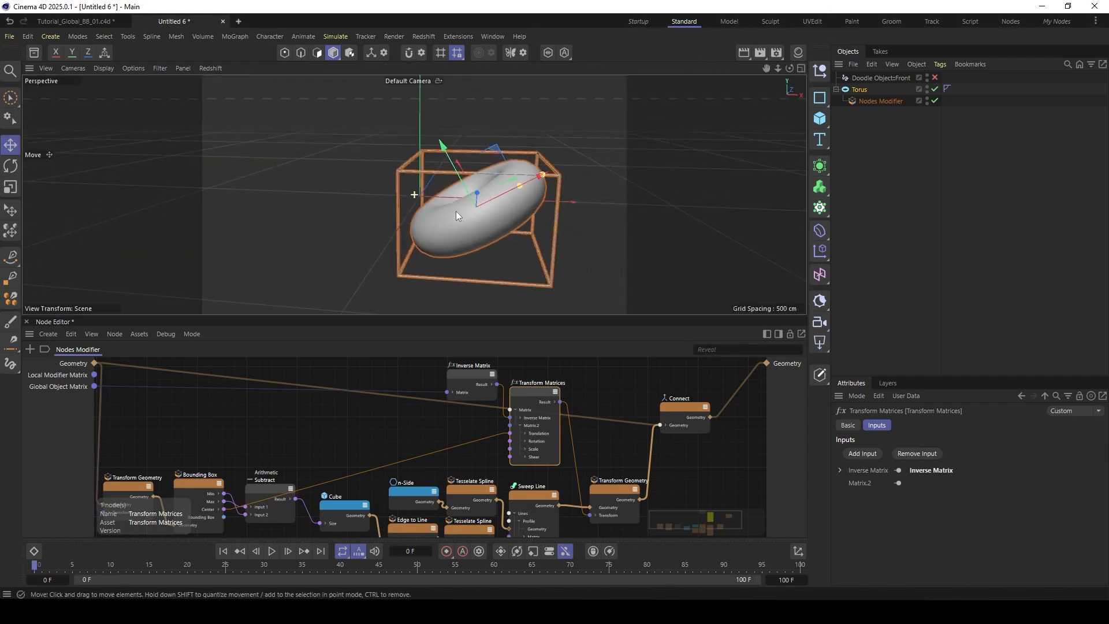
pyautogui.click(854, 90)
pyautogui.press('r')
pyautogui.moveTo(453, 205); pyautogui.dragTo(494, 199)
pyautogui.press('e')
pyautogui.moveTo(581, 182); pyautogui.dragTo(535, 164)
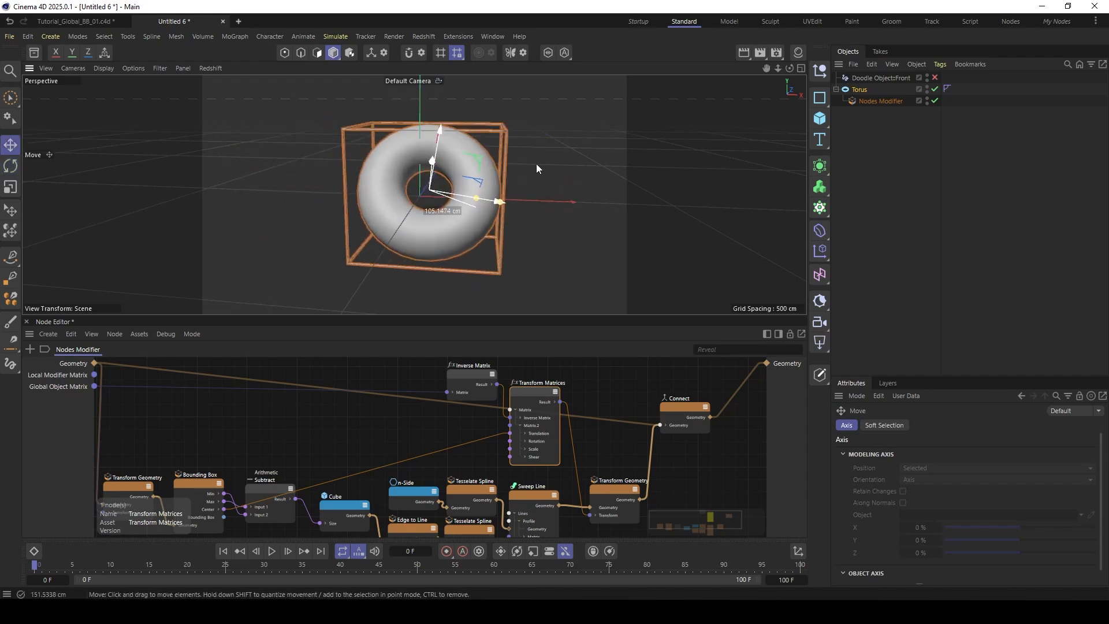
pyautogui.keyDown('alt'); pyautogui.moveTo(456, 149); pyautogui.dragTo(420, 179); pyautogui.keyUp('alt')
pyautogui.scroll(-1, 446, 166)
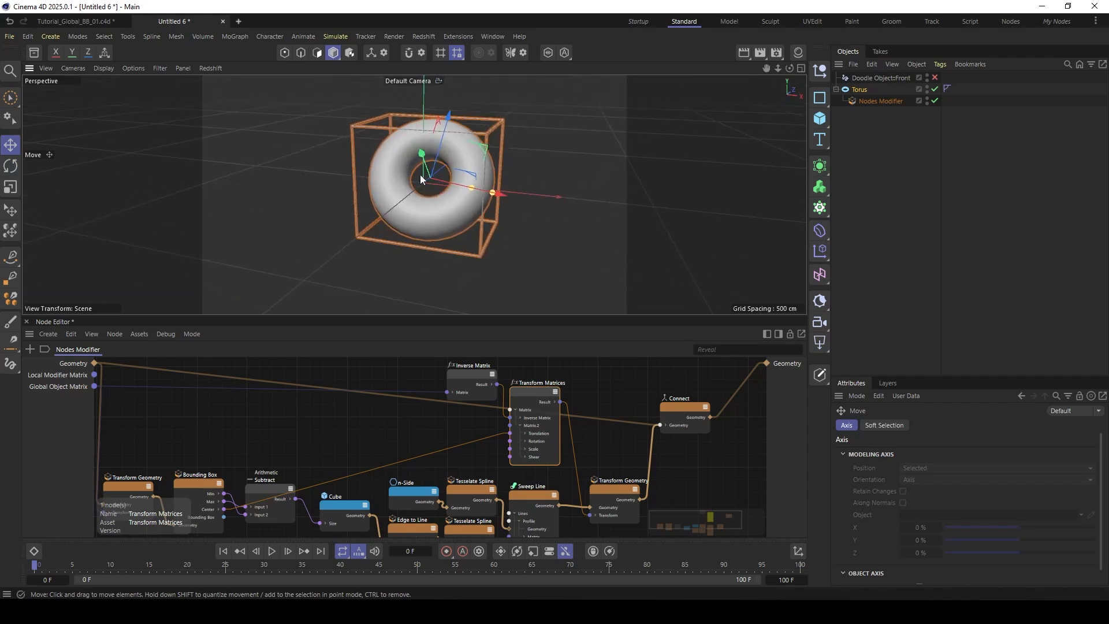
# - Make the torus editable, enable axis modification, and move and rotate its axis to the outer side of the ring
pyautogui.click(857, 91)
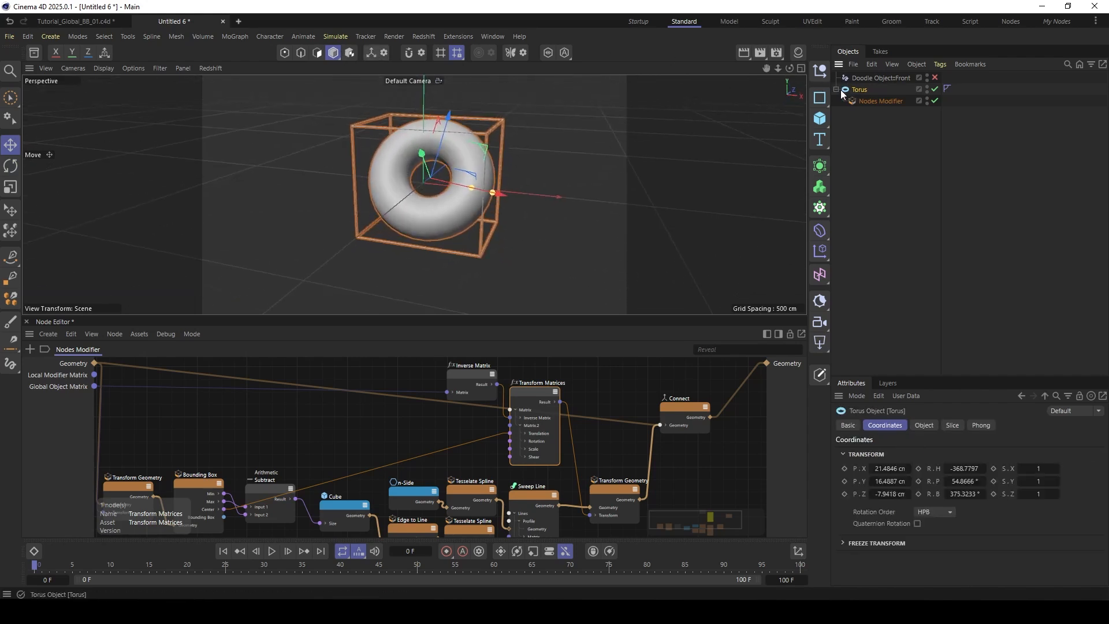
pyautogui.press('c')
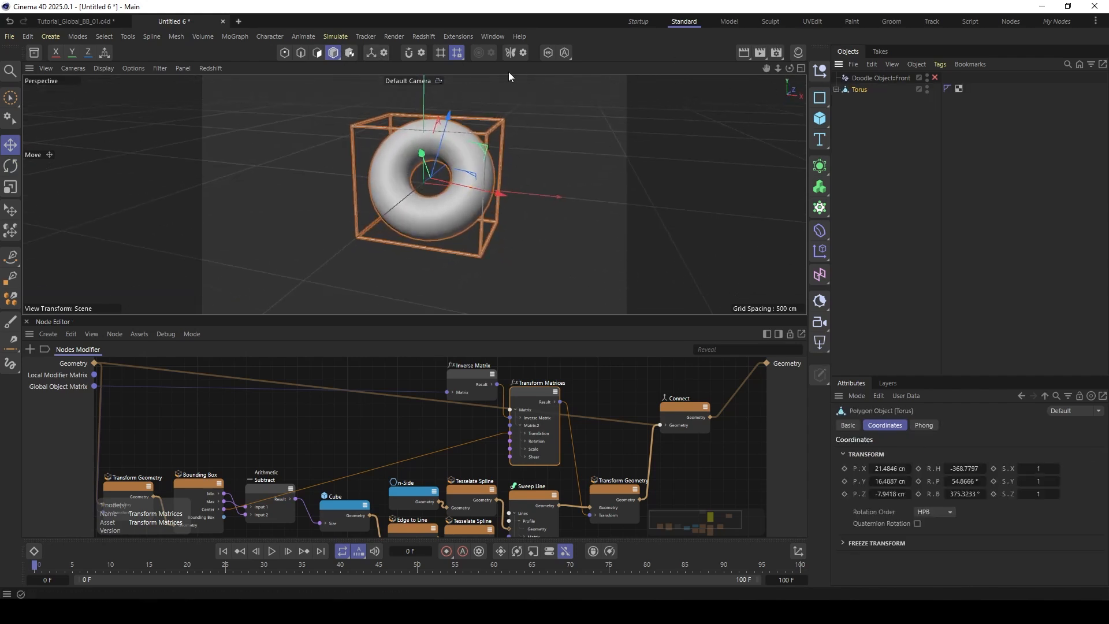
pyautogui.click(371, 52)
pyautogui.moveTo(384, 177); pyautogui.dragTo(369, 147)
pyautogui.press('r')
pyautogui.press('t')
pyautogui.moveTo(283, 181)
pyautogui.mouseDown()
pyautogui.moveTo(299, 181)
pyautogui.moveTo(248, 186)
pyautogui.moveTo(282, 185)
pyautogui.mouseUp()
pyautogui.moveTo(419, 184); pyautogui.dragTo(450, 219)
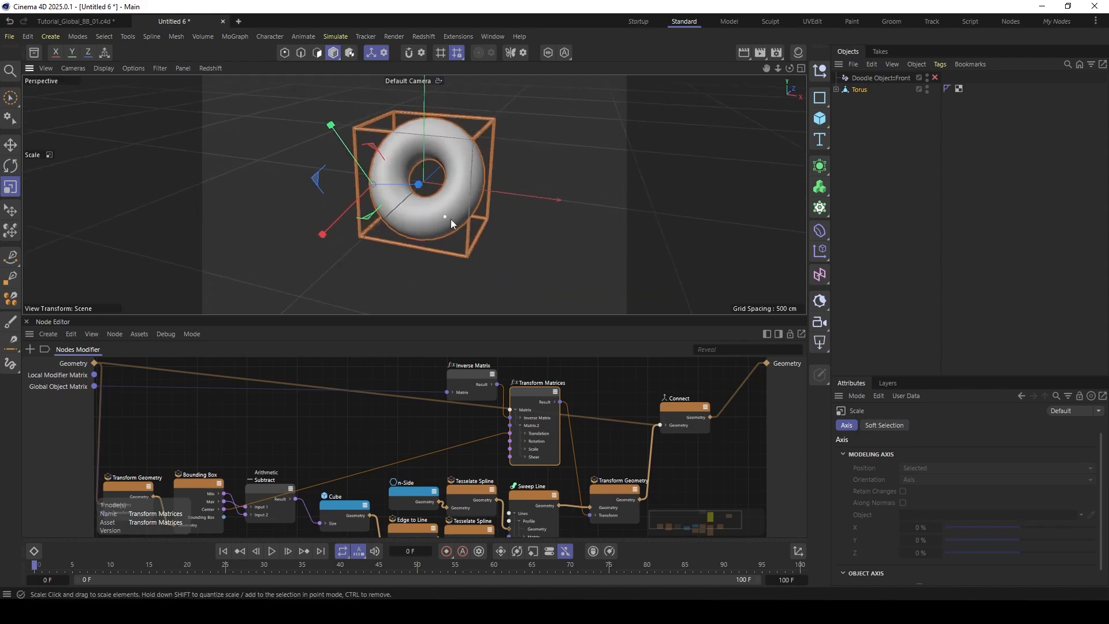